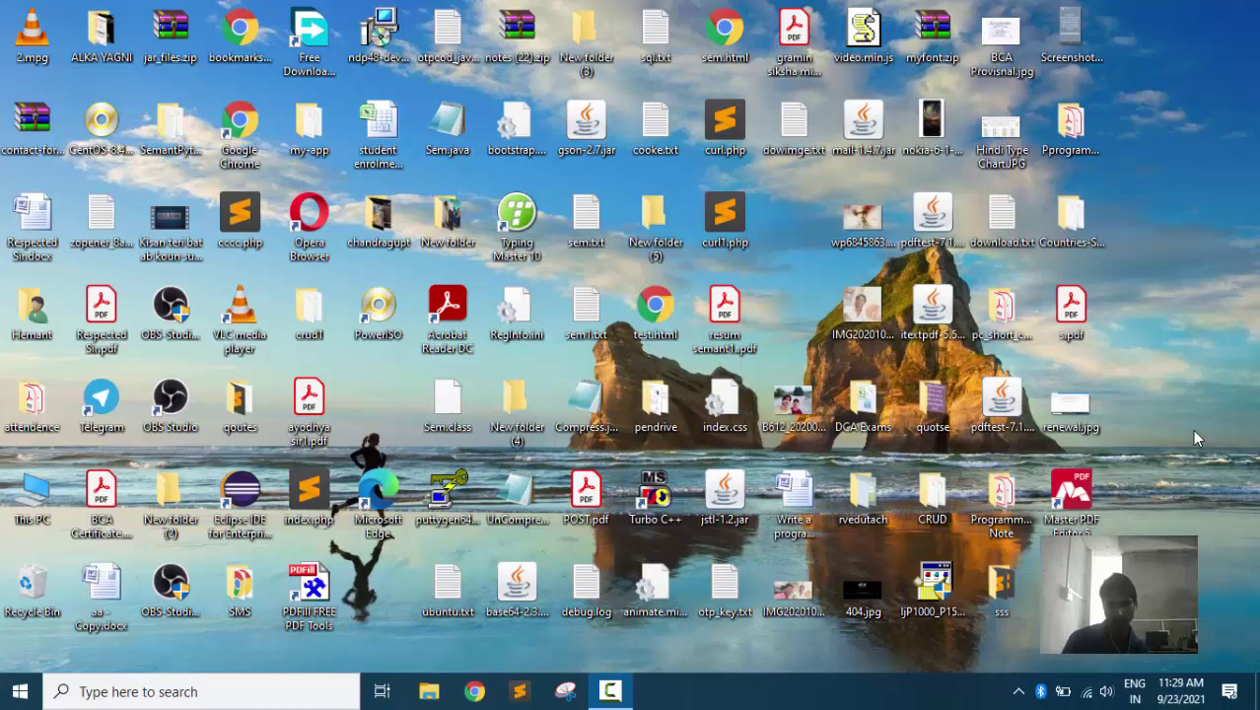
- Refresh the desktop, then launch Word 2007 by searching for winword
right_click(1193, 429)
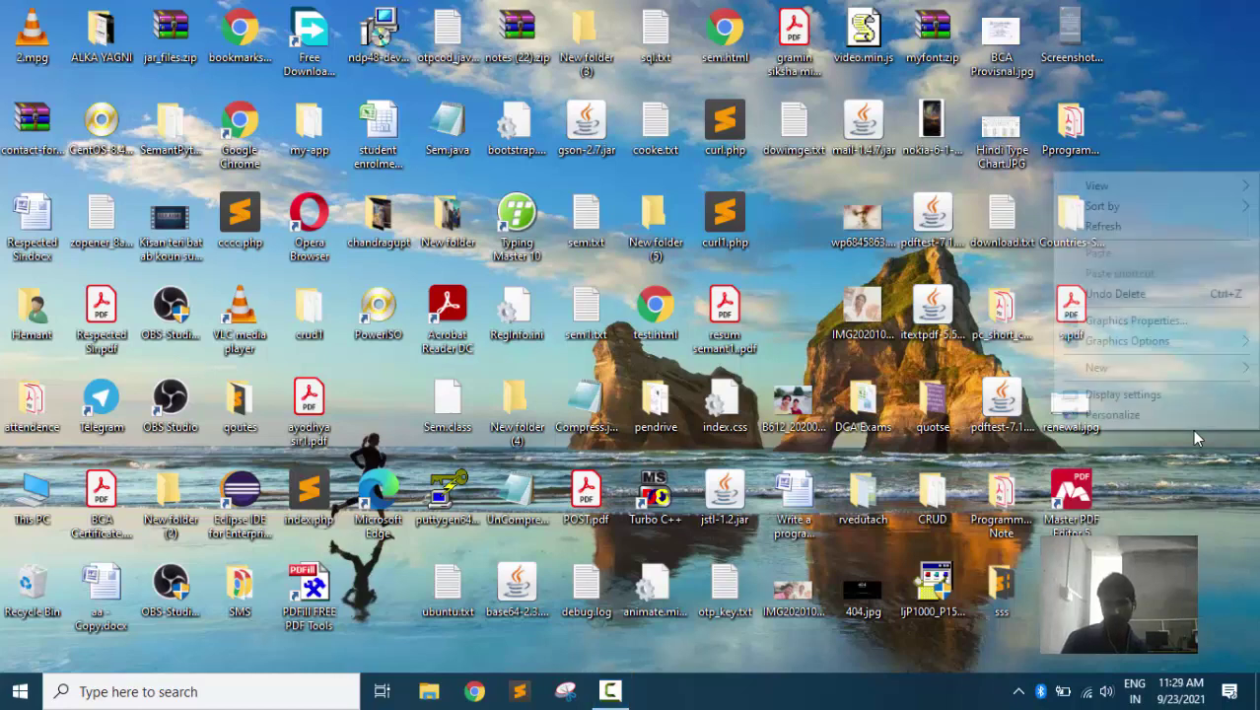
left_click(1104, 229)
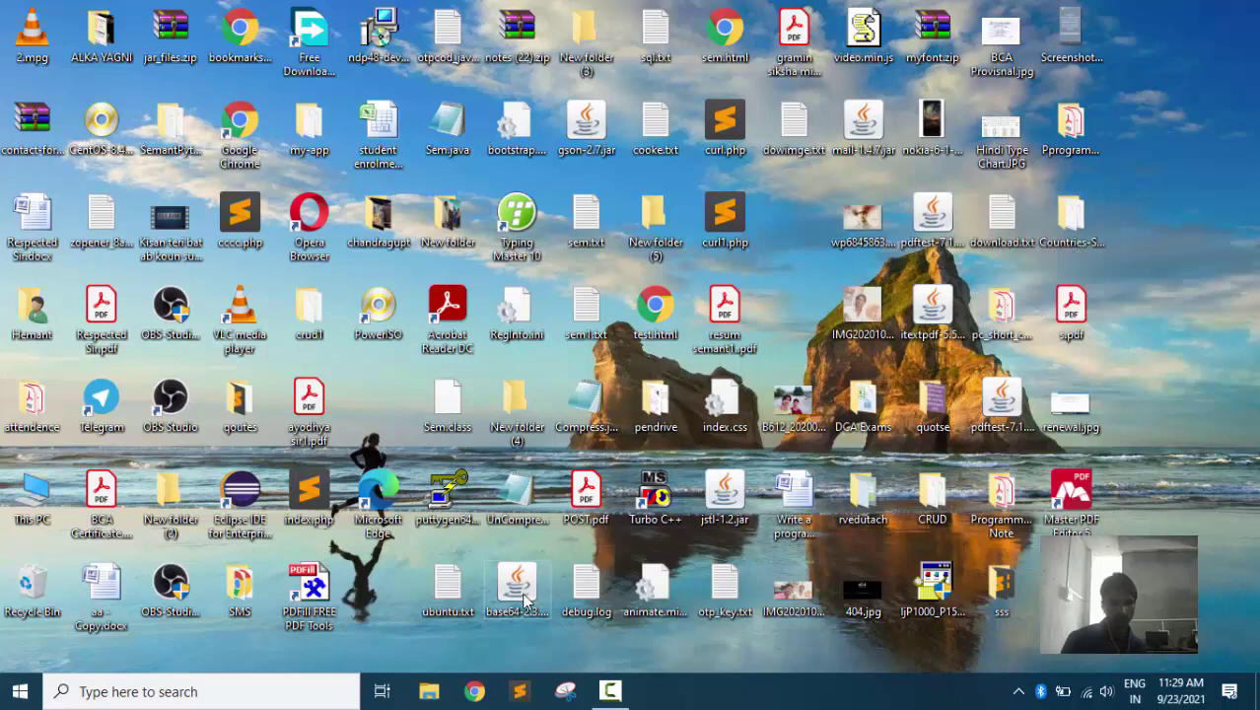
left_click(288, 697)
type("winword")
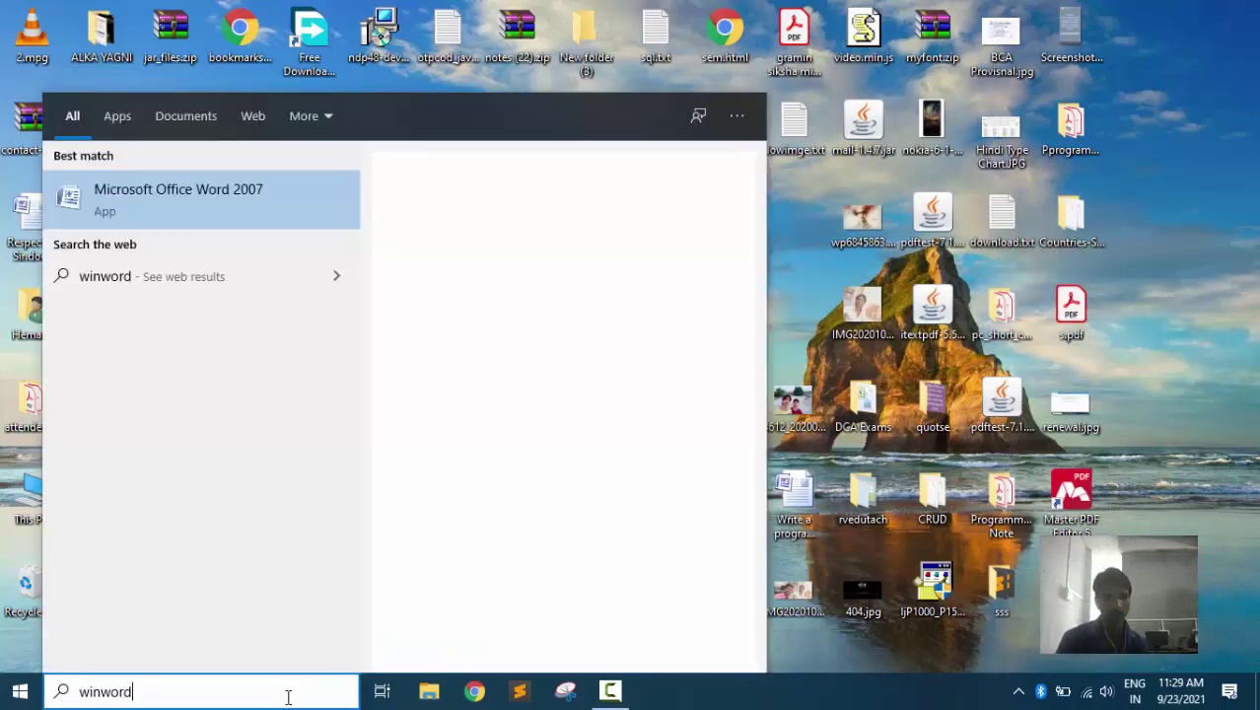
key("Return")
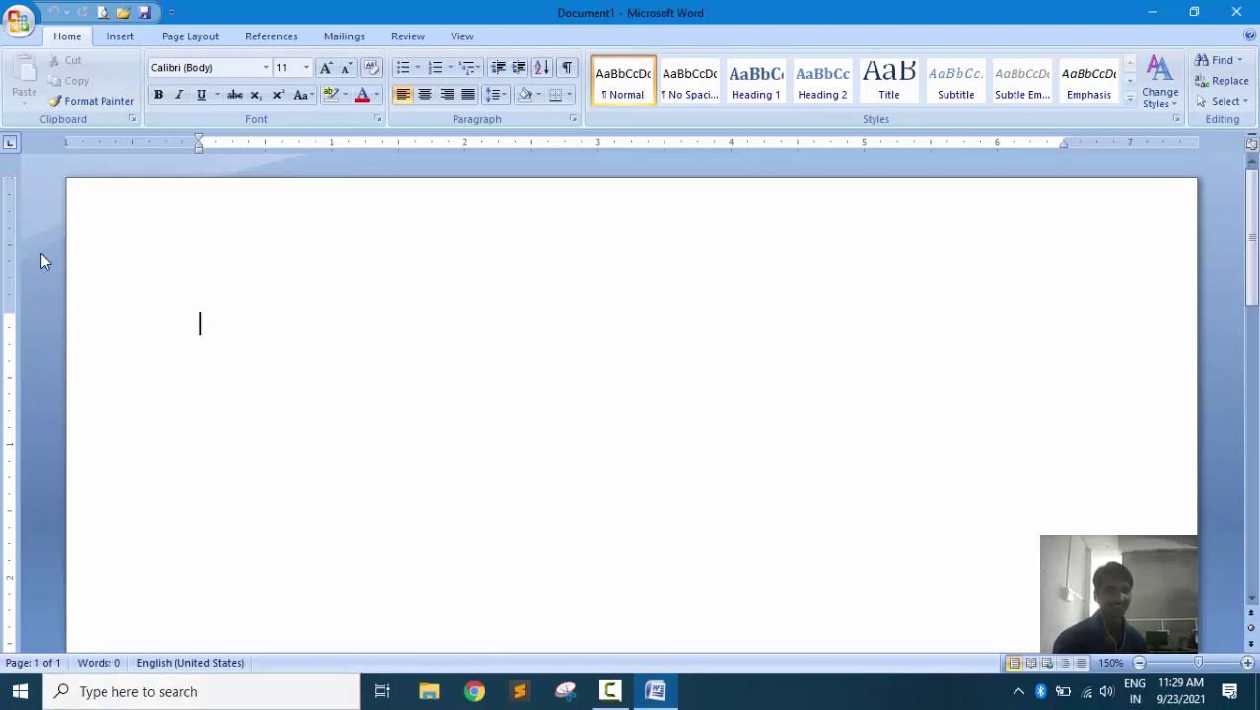
left_click(11, 20)
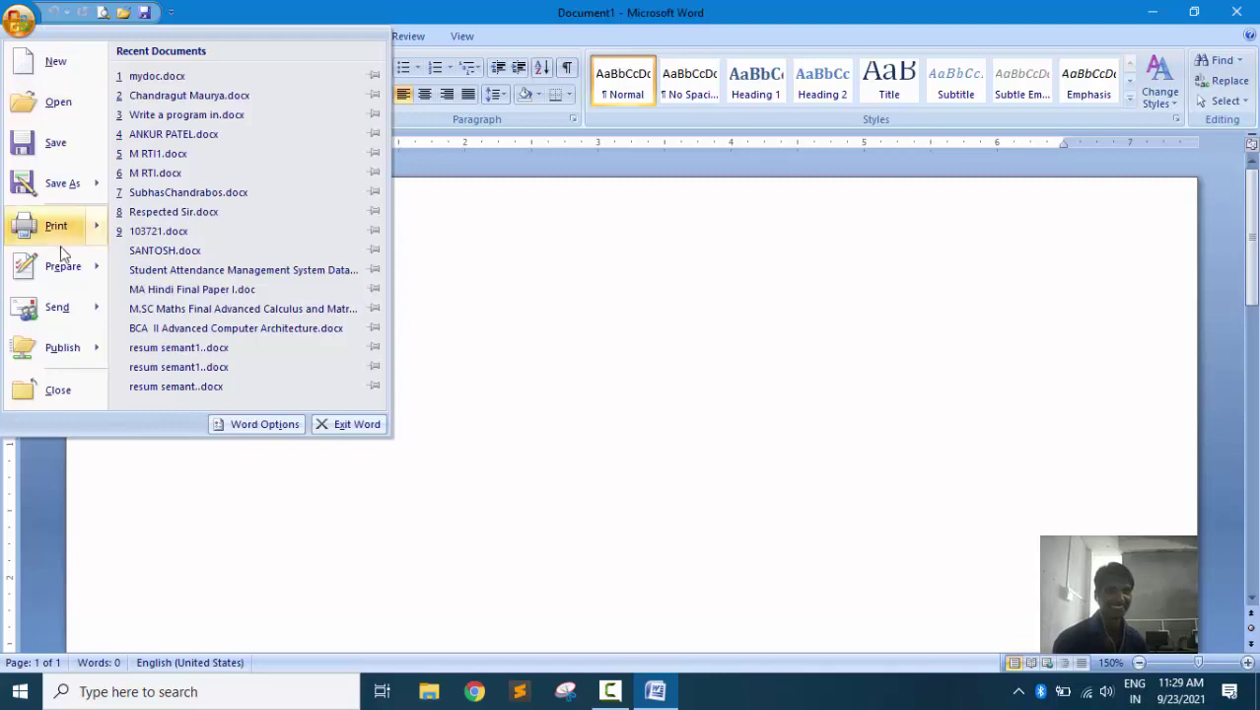
left_click(61, 262)
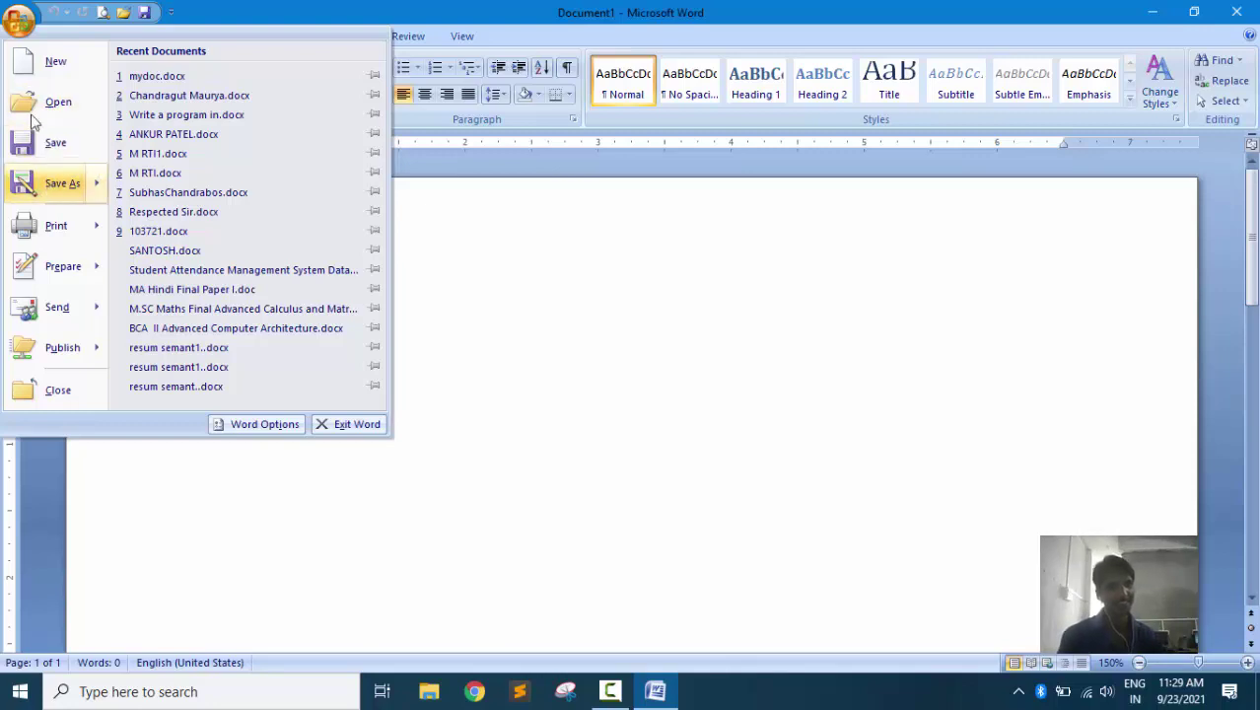
mouse_move(47, 184)
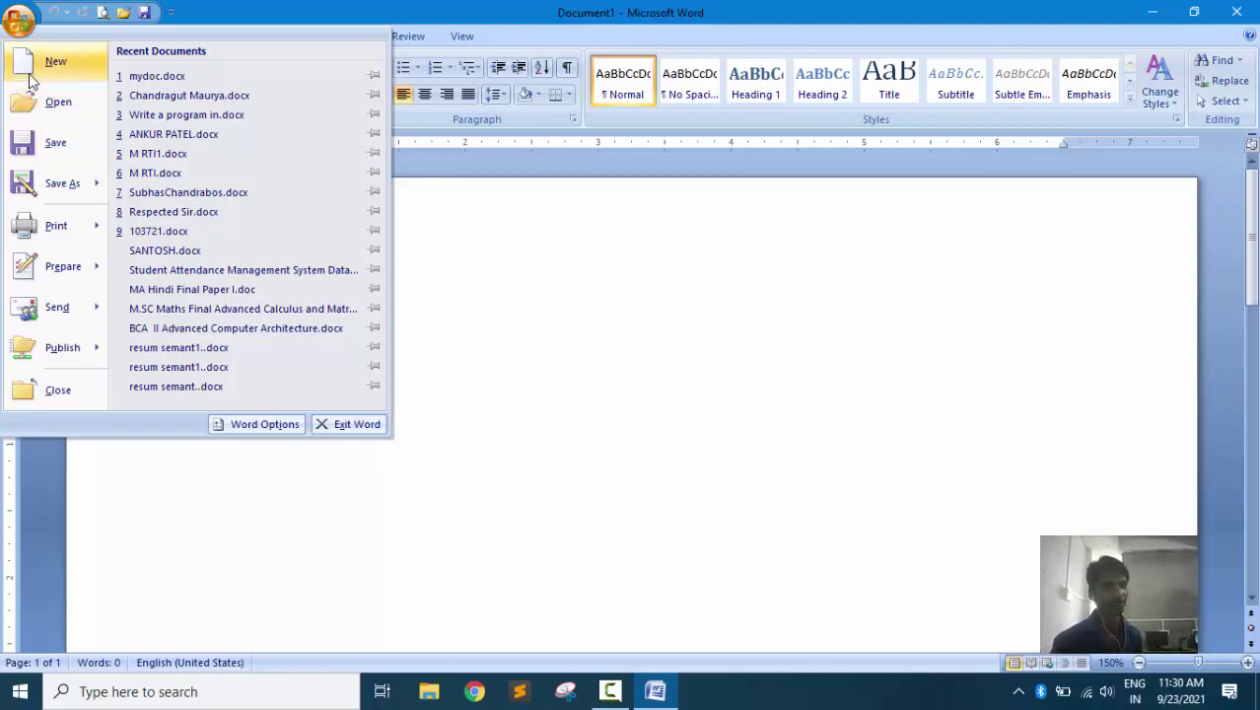
left_click(634, 254)
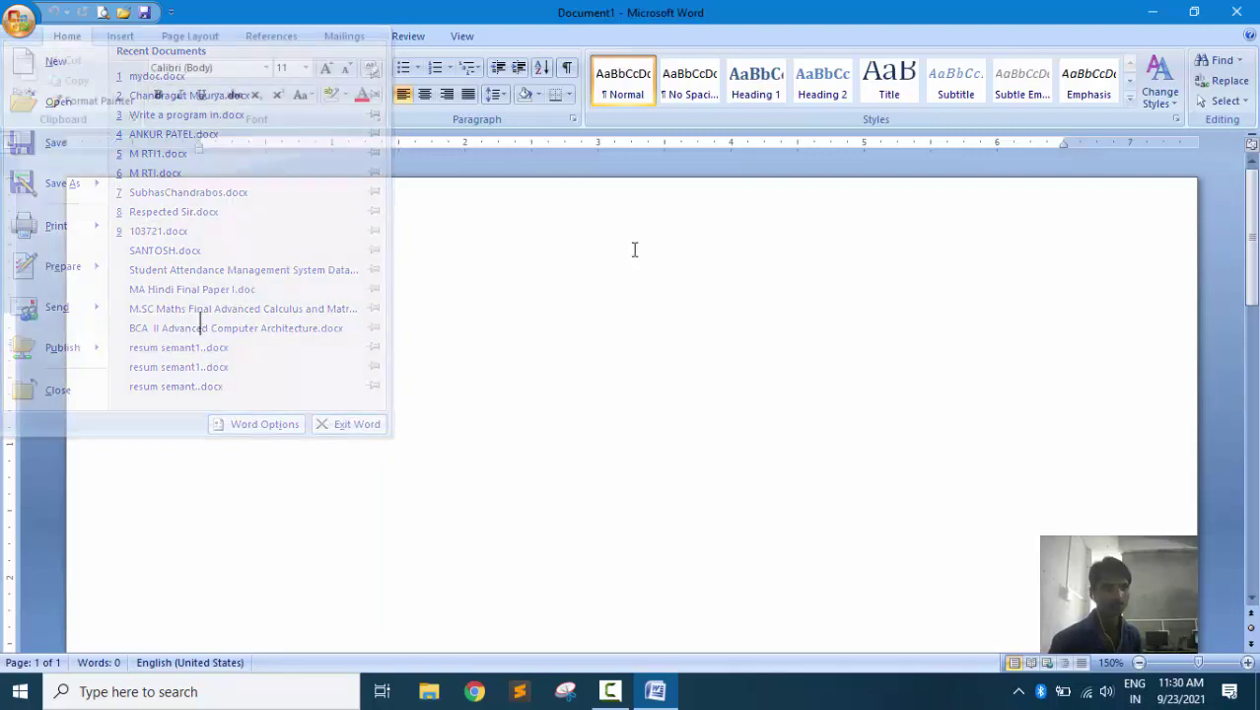
left_click(16, 22)
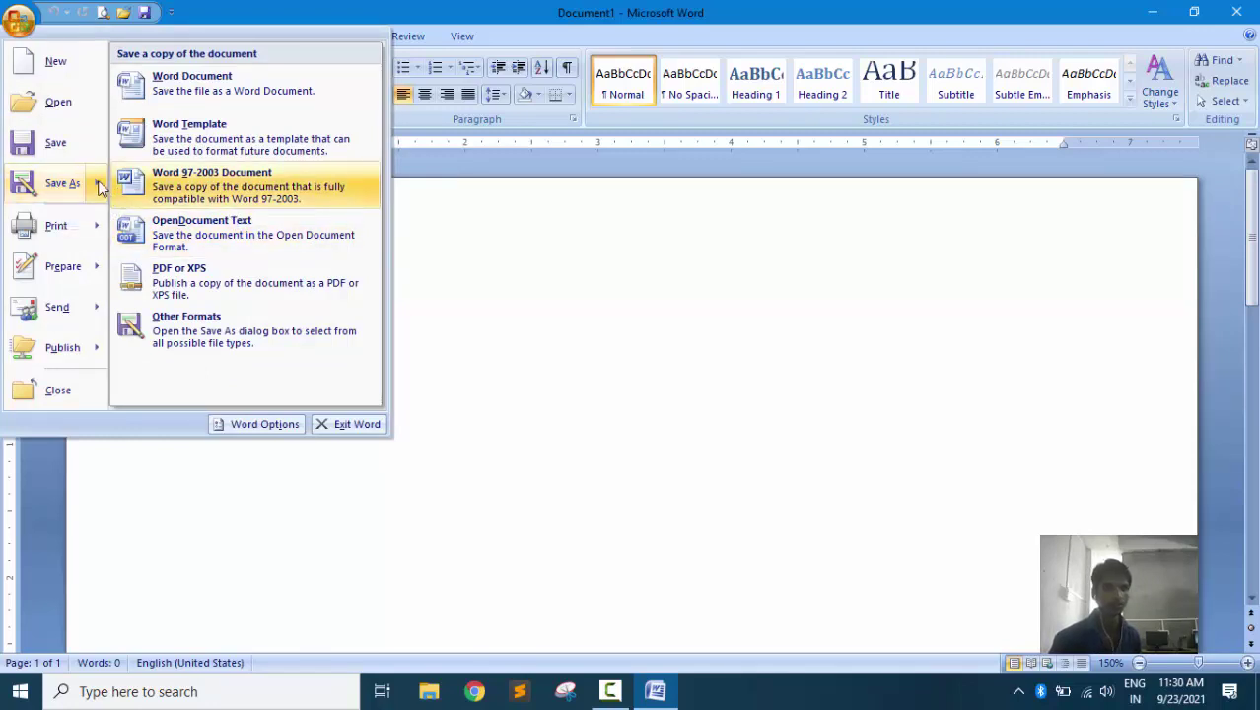
left_click(558, 268)
- Type 'esje' into the blank document and start saving it from the Office menu
type("e")
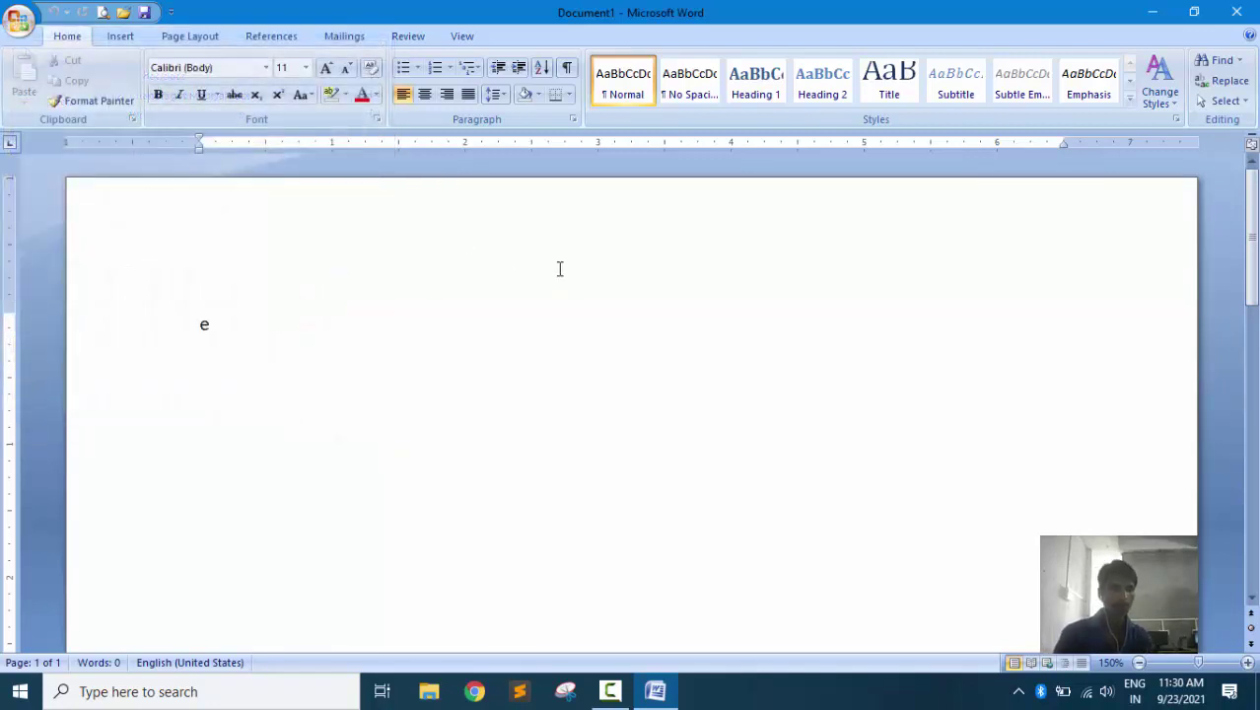
type("sje")
left_click(18, 20)
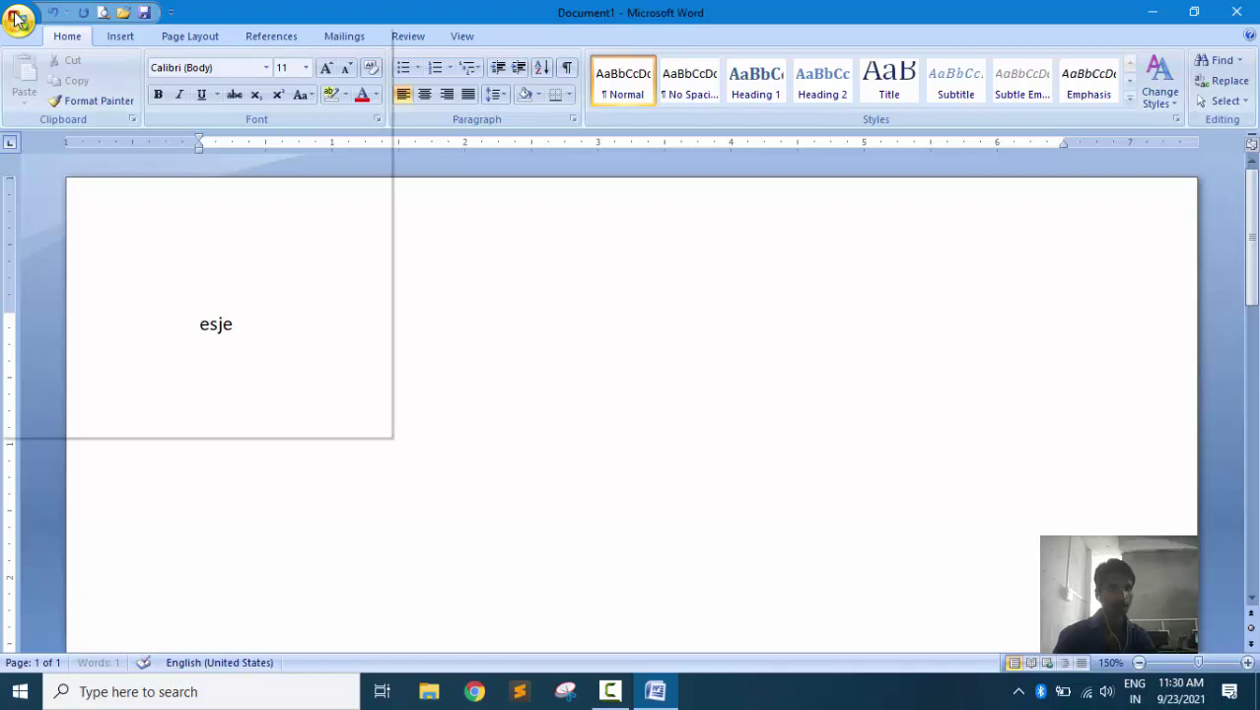
left_click(80, 149)
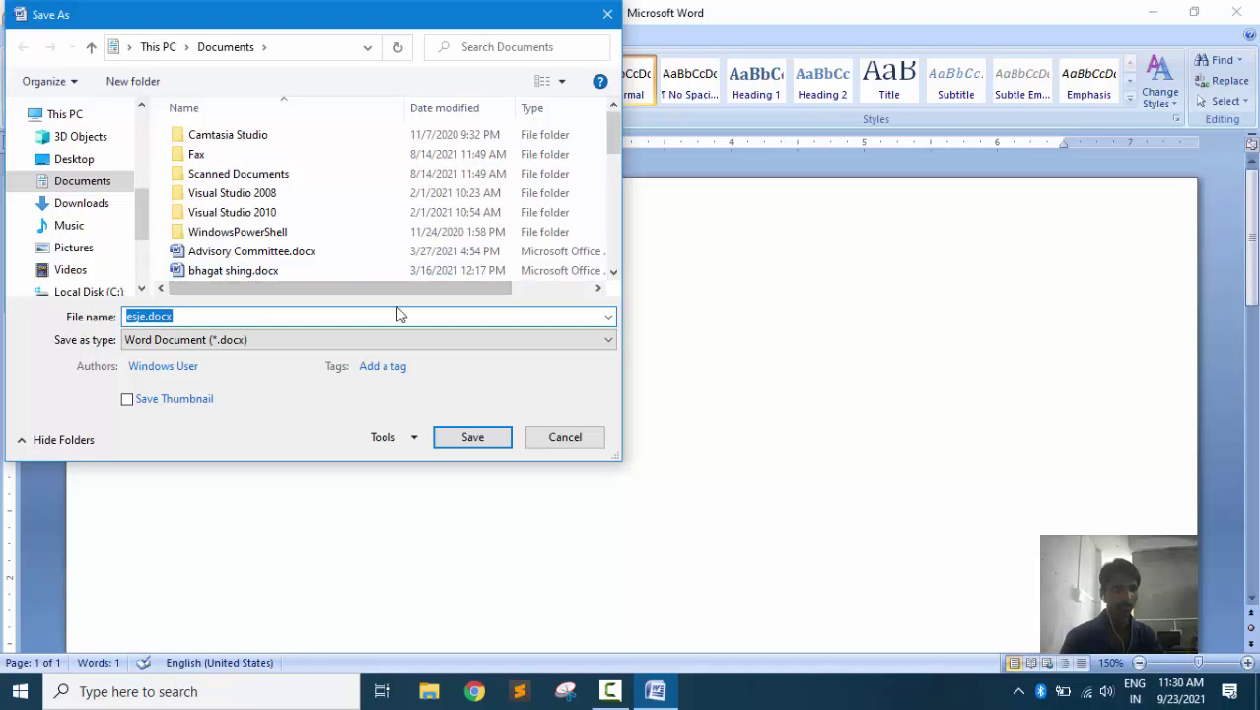
left_click(564, 435)
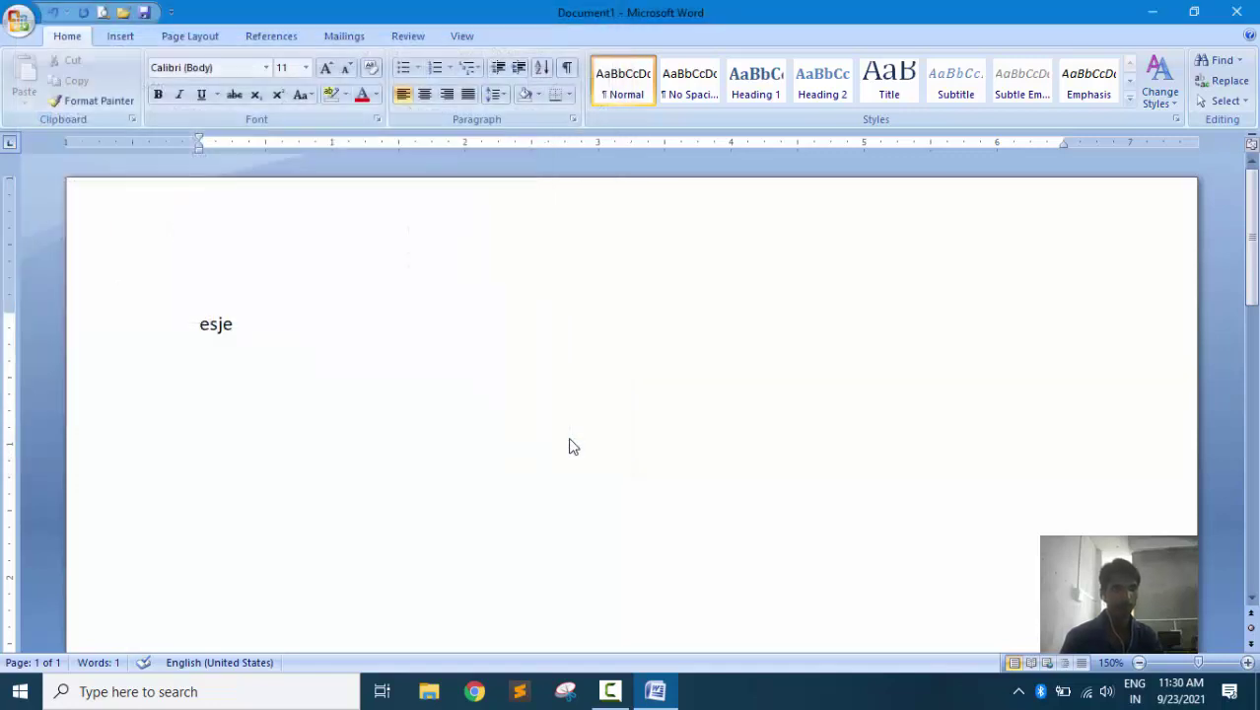
left_click(20, 20)
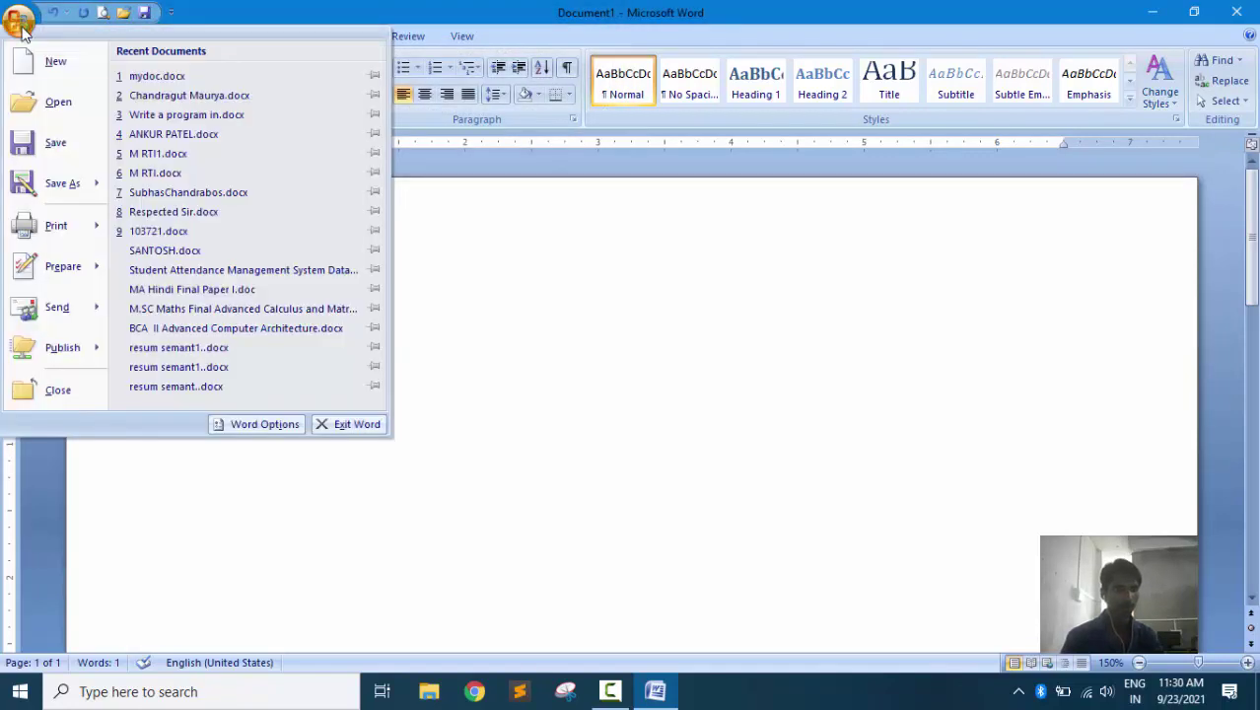
mouse_move(33, 194)
key("Escape")
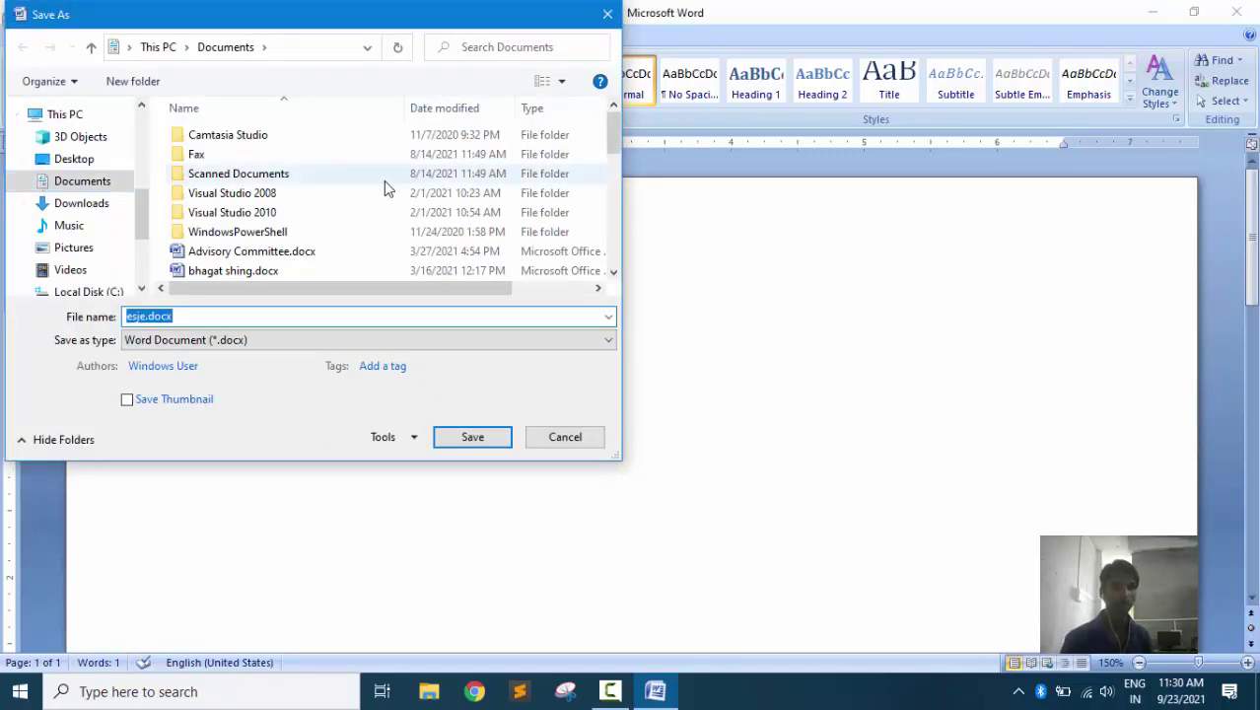
left_click(607, 14)
left_click(31, 29)
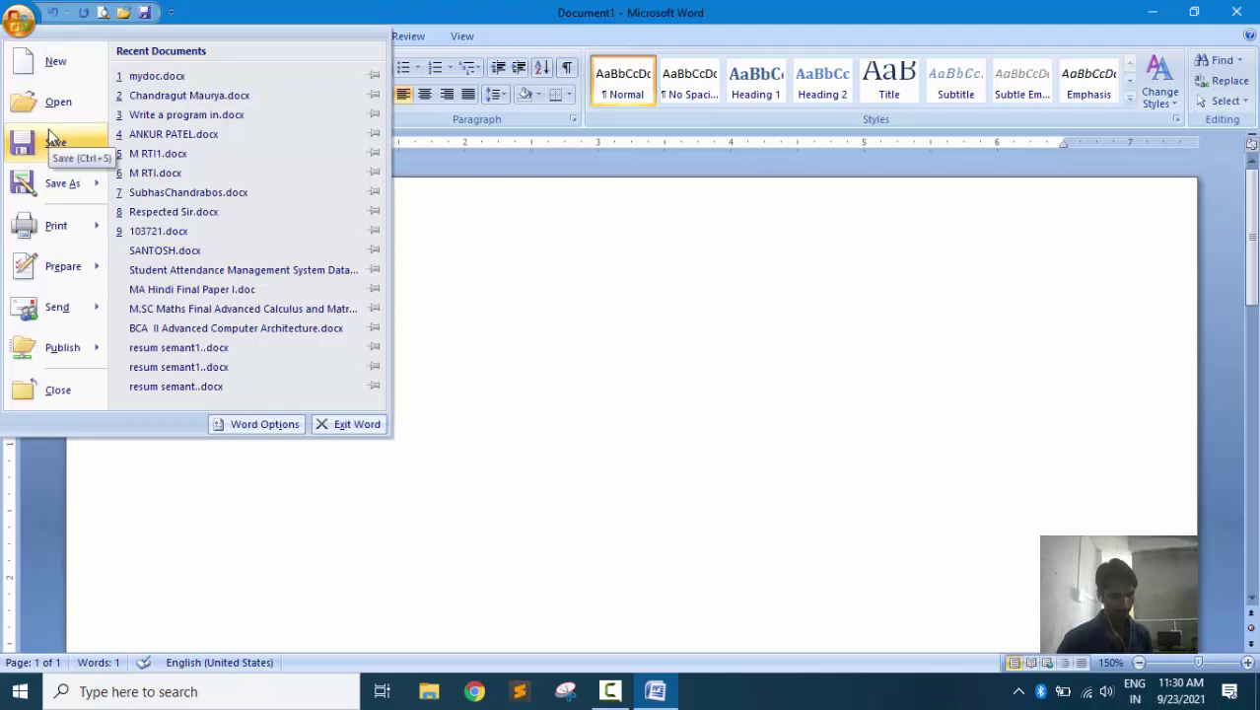
left_click(616, 225)
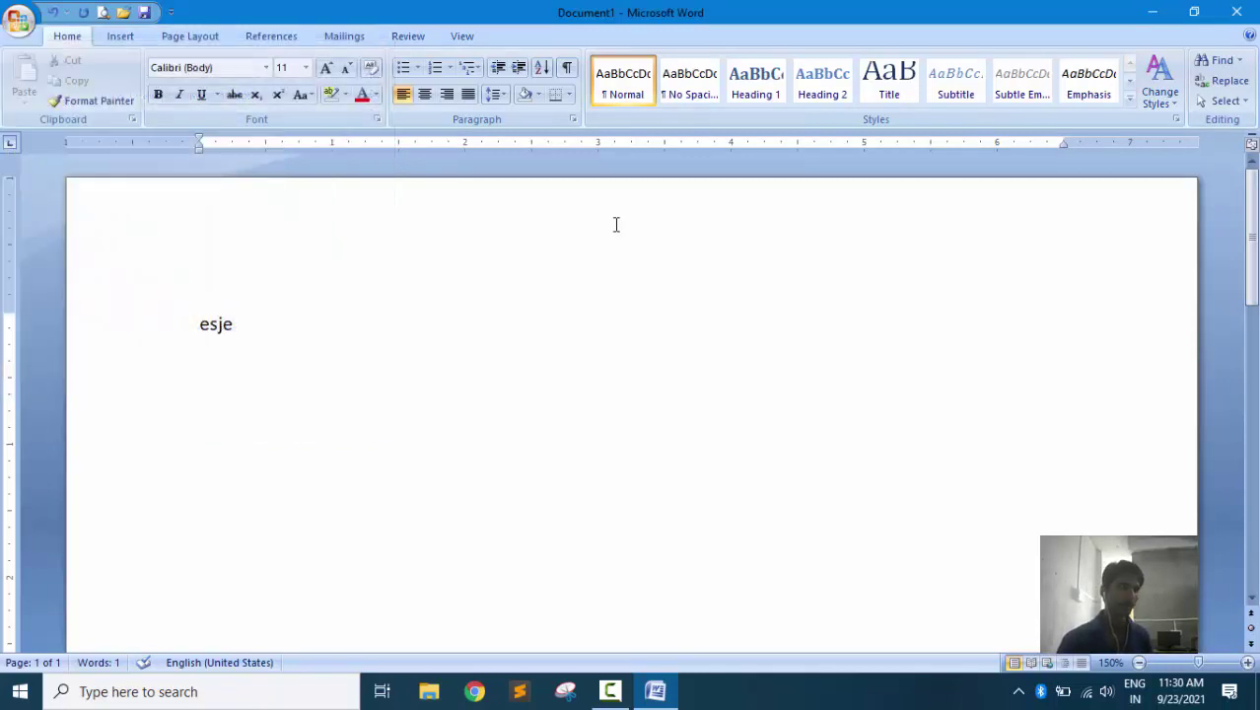
left_click(19, 22)
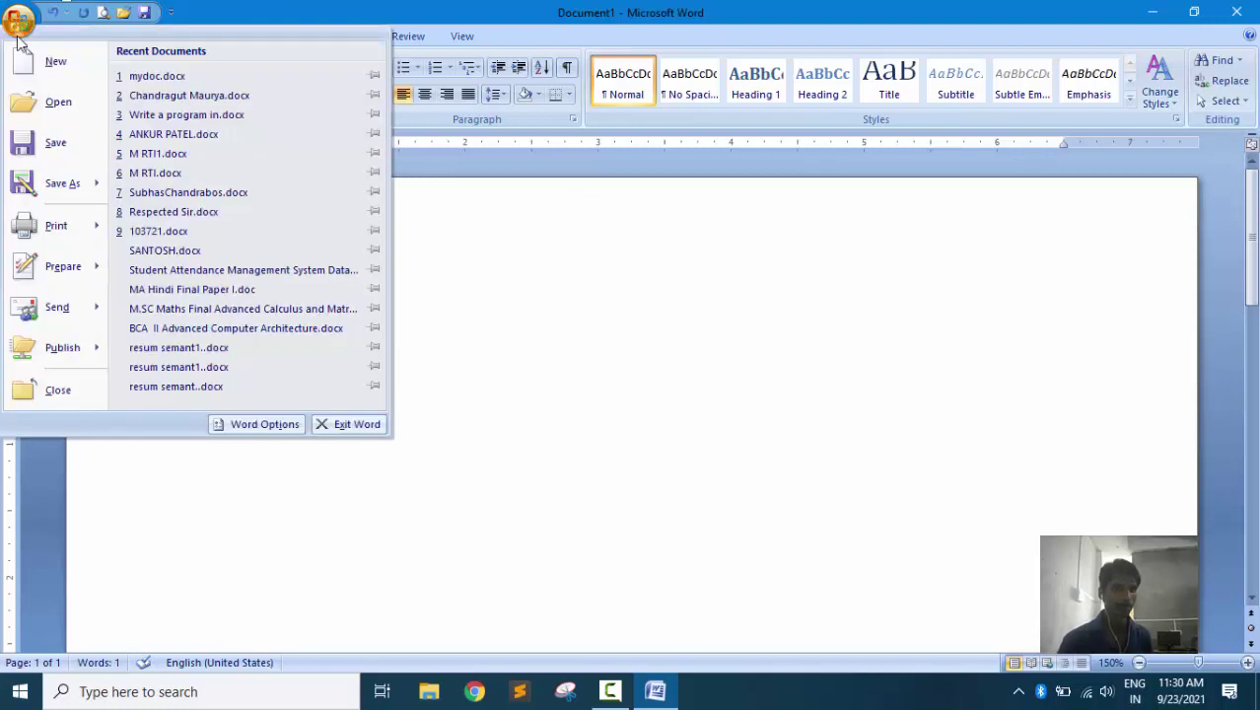
left_click(46, 145)
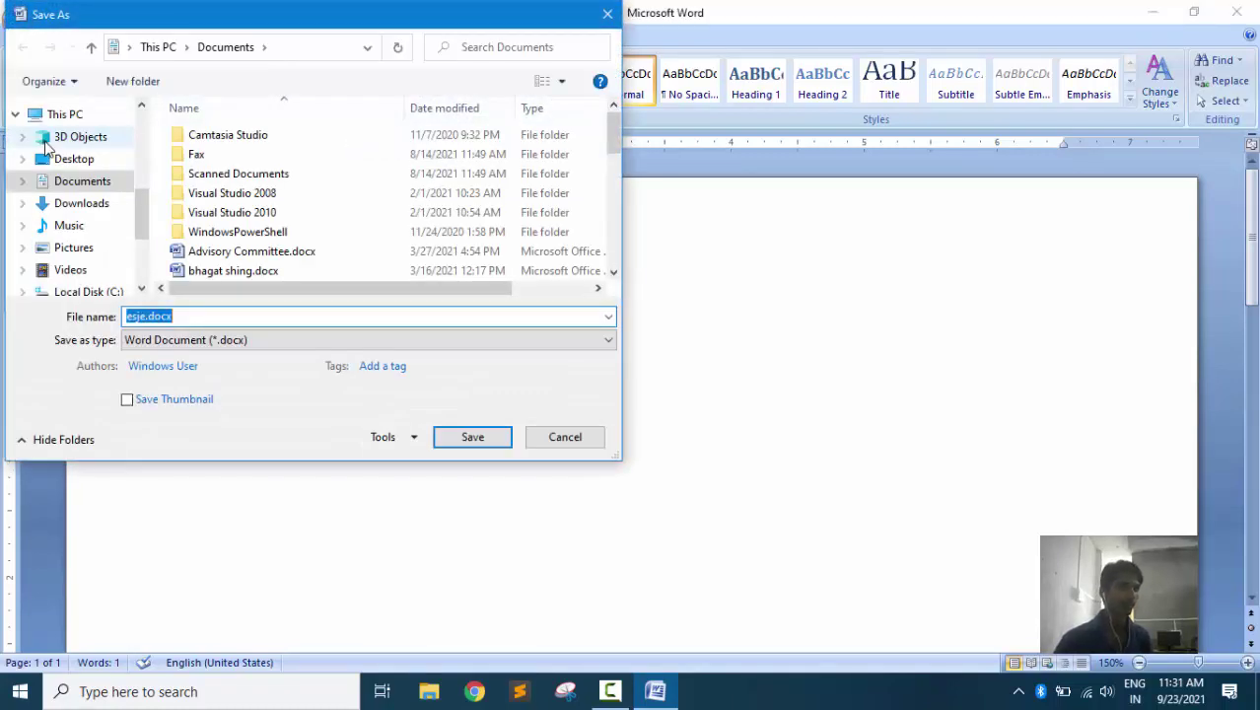
left_click(606, 17)
left_click(18, 22)
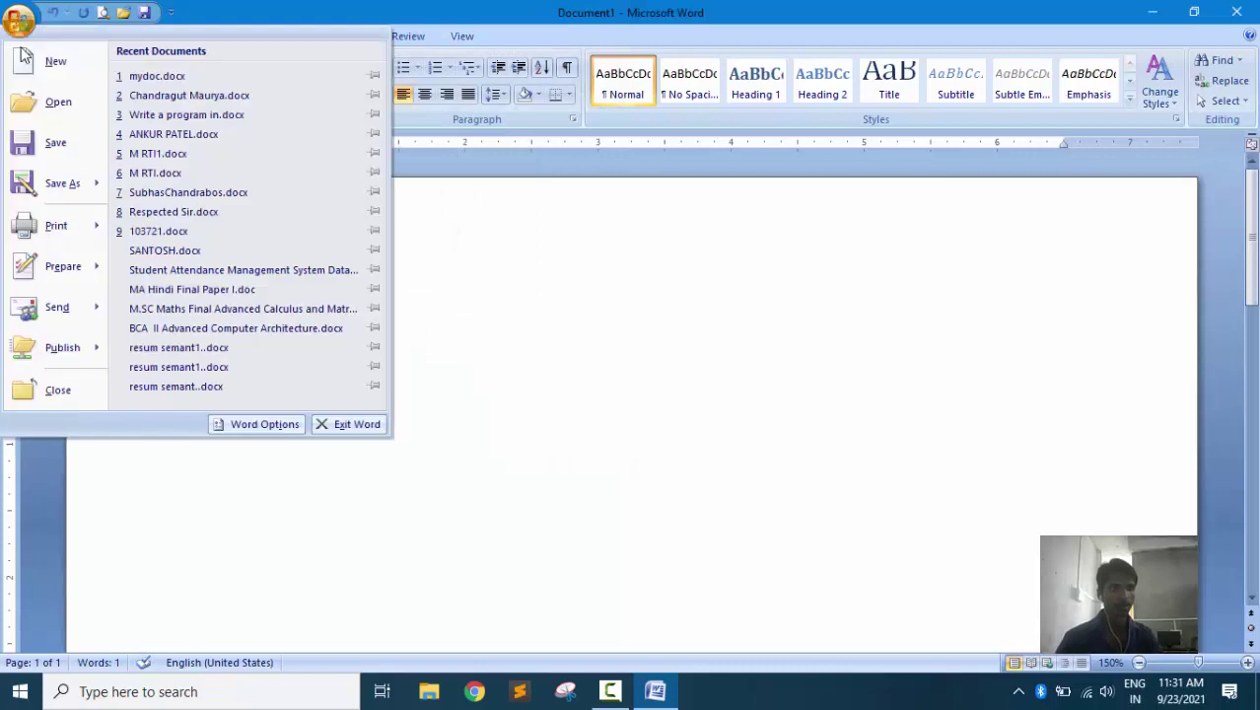
left_click(69, 189)
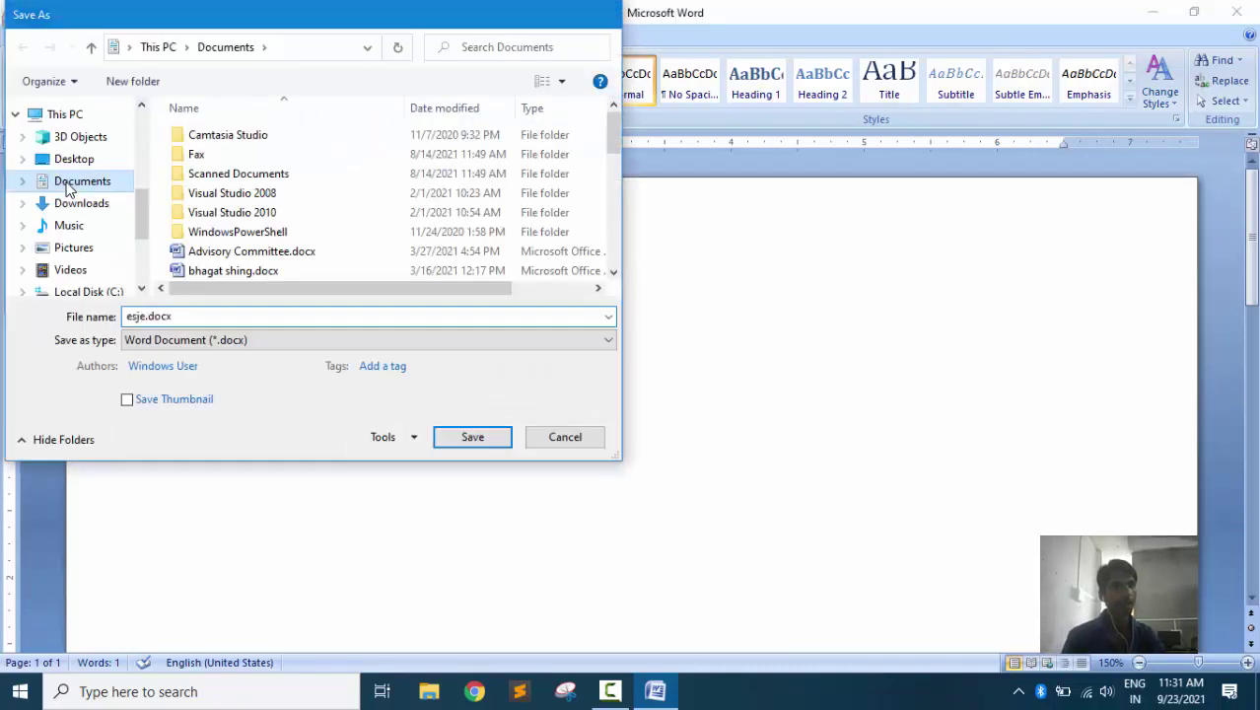
key("Escape")
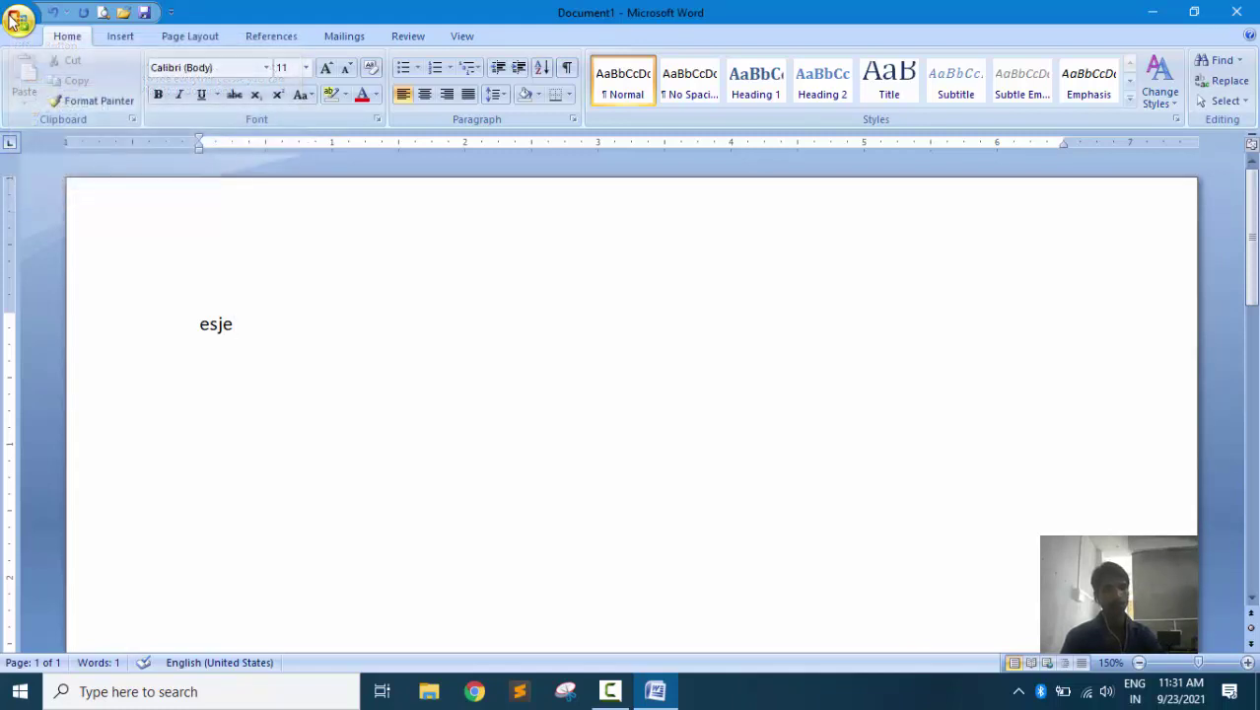
- Save the document under the name doc1 in the Desktop folder, replacing the name esje
key("ctrl+s")
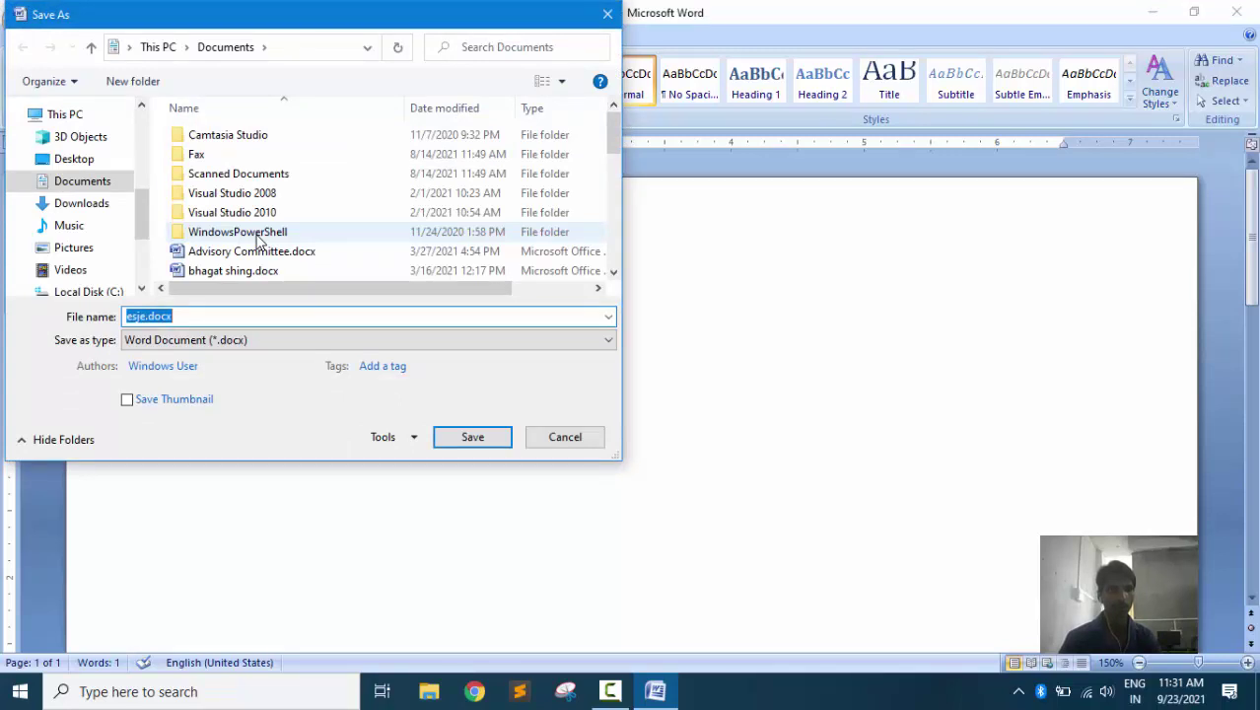
left_click(217, 315)
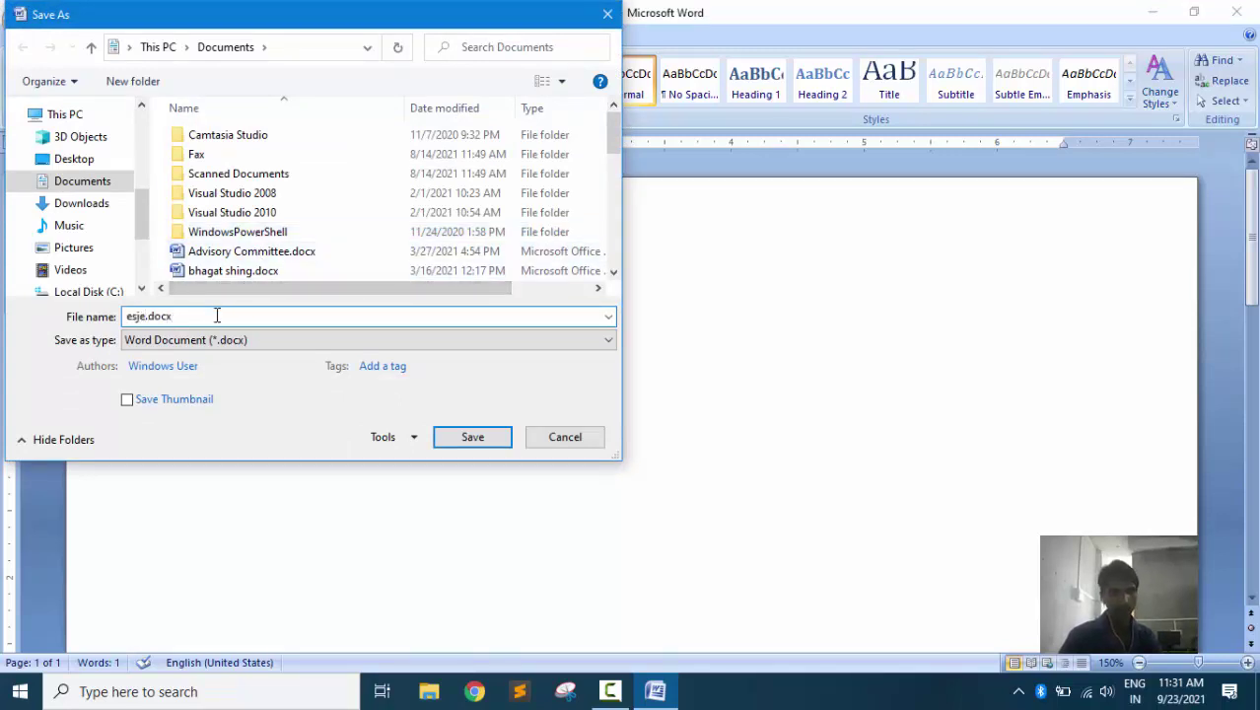
key("BackSpace")
key("BackSpace")
key("BackSpace")
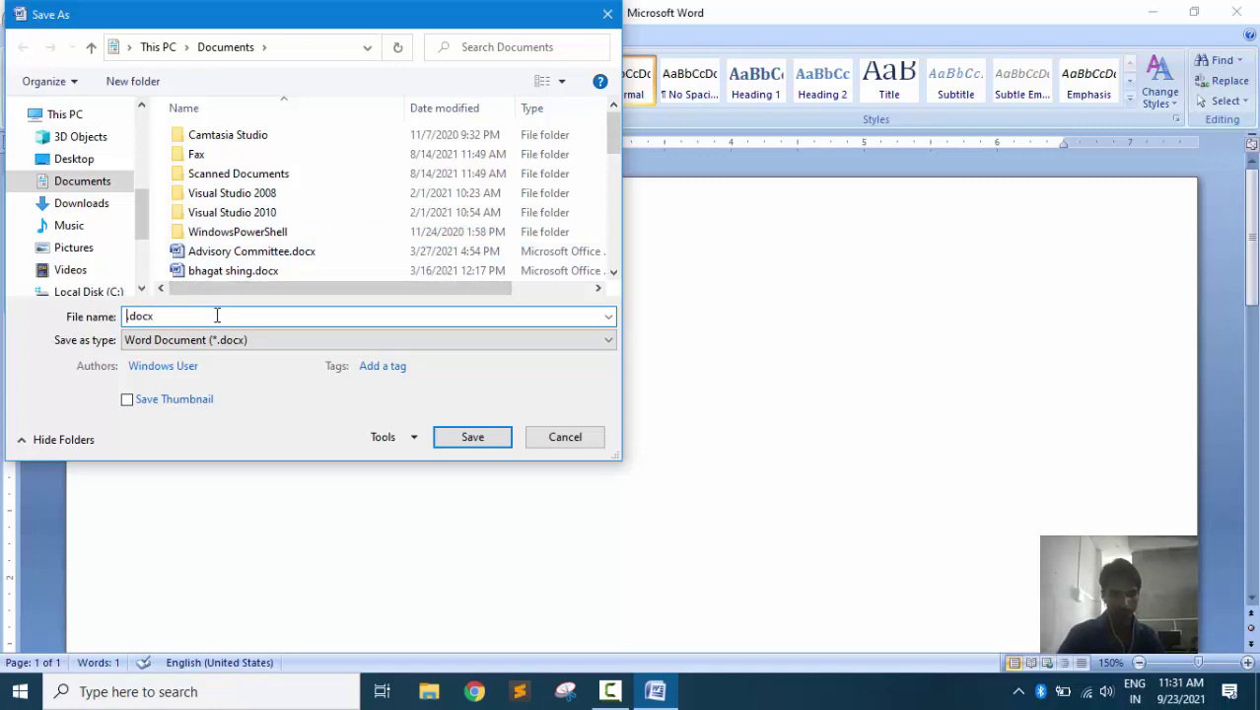
type("doc")
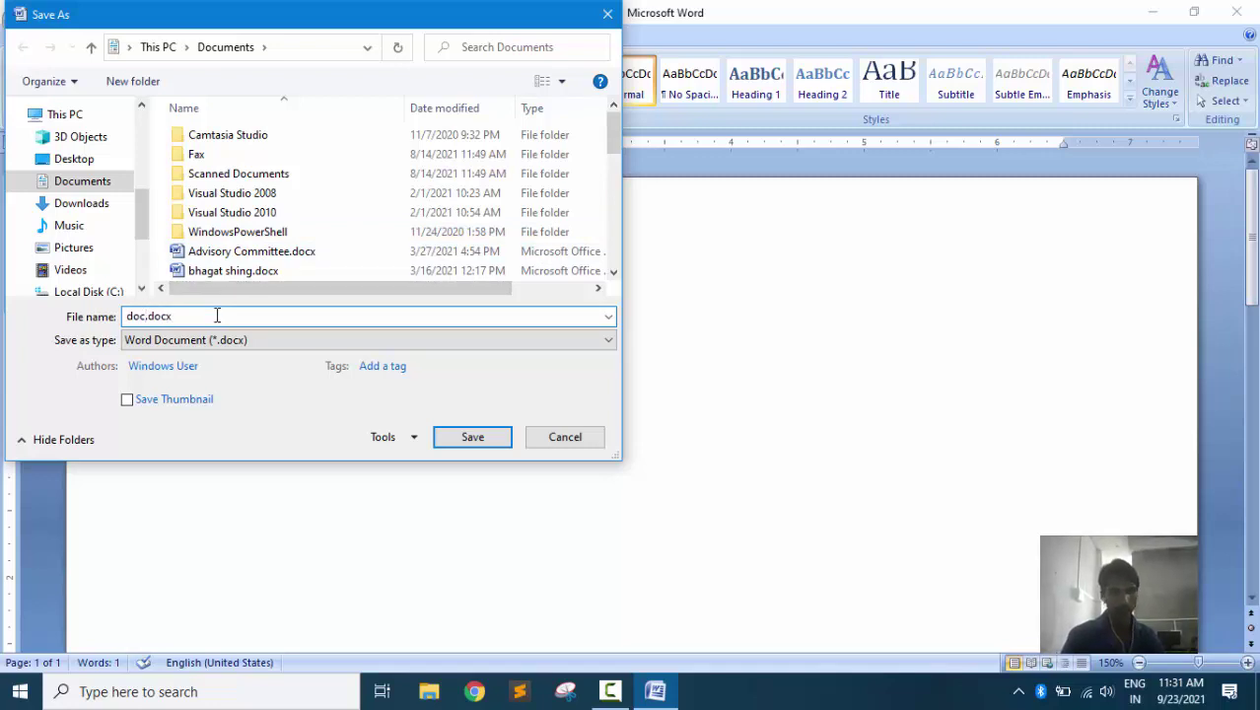
type("1")
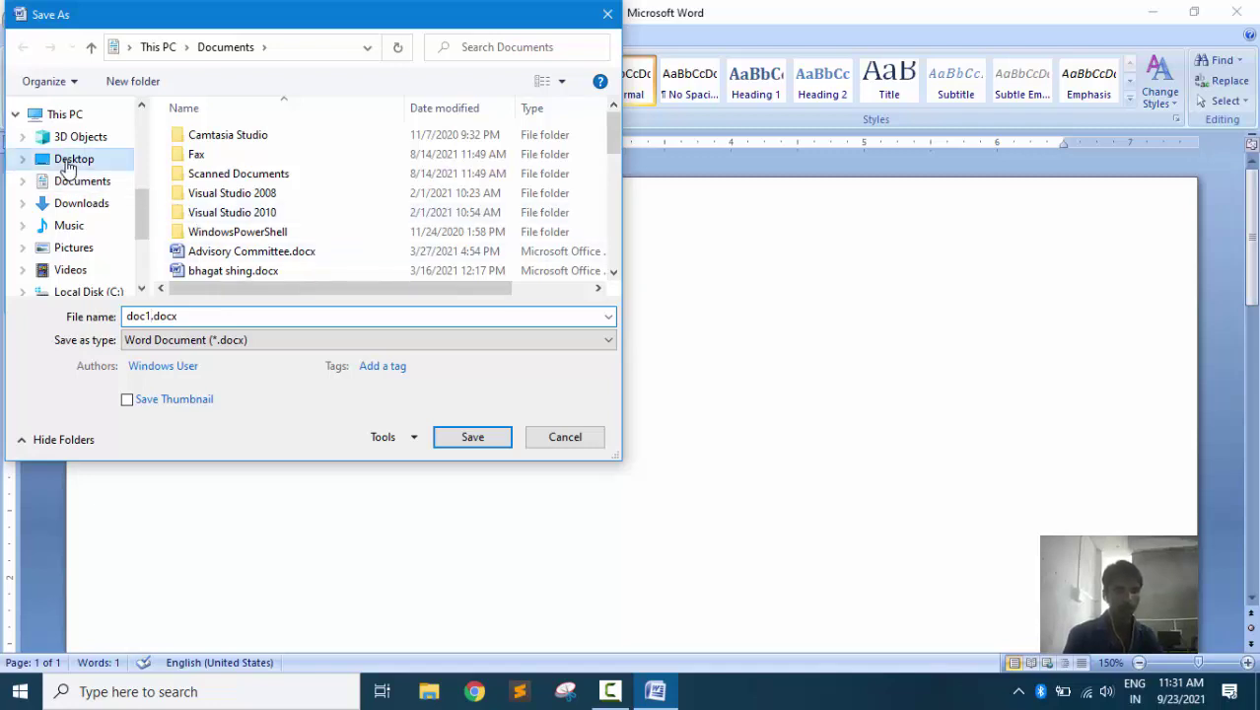
left_click(69, 161)
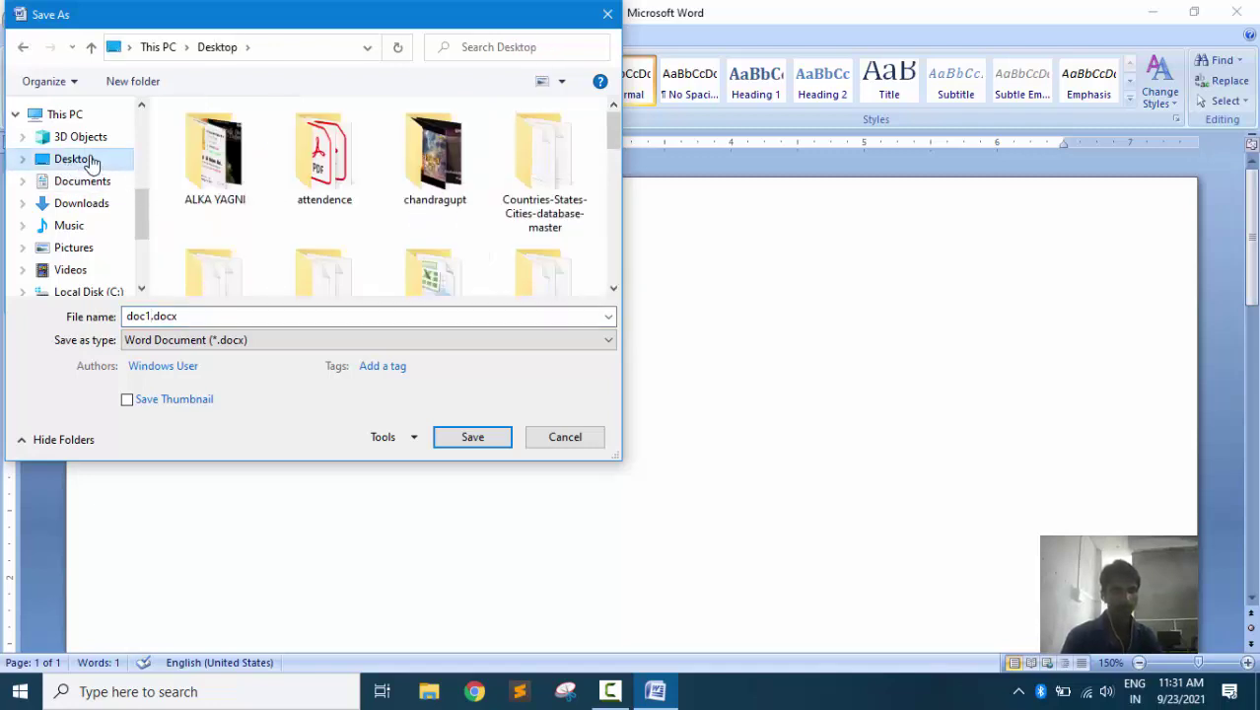
left_click(471, 441)
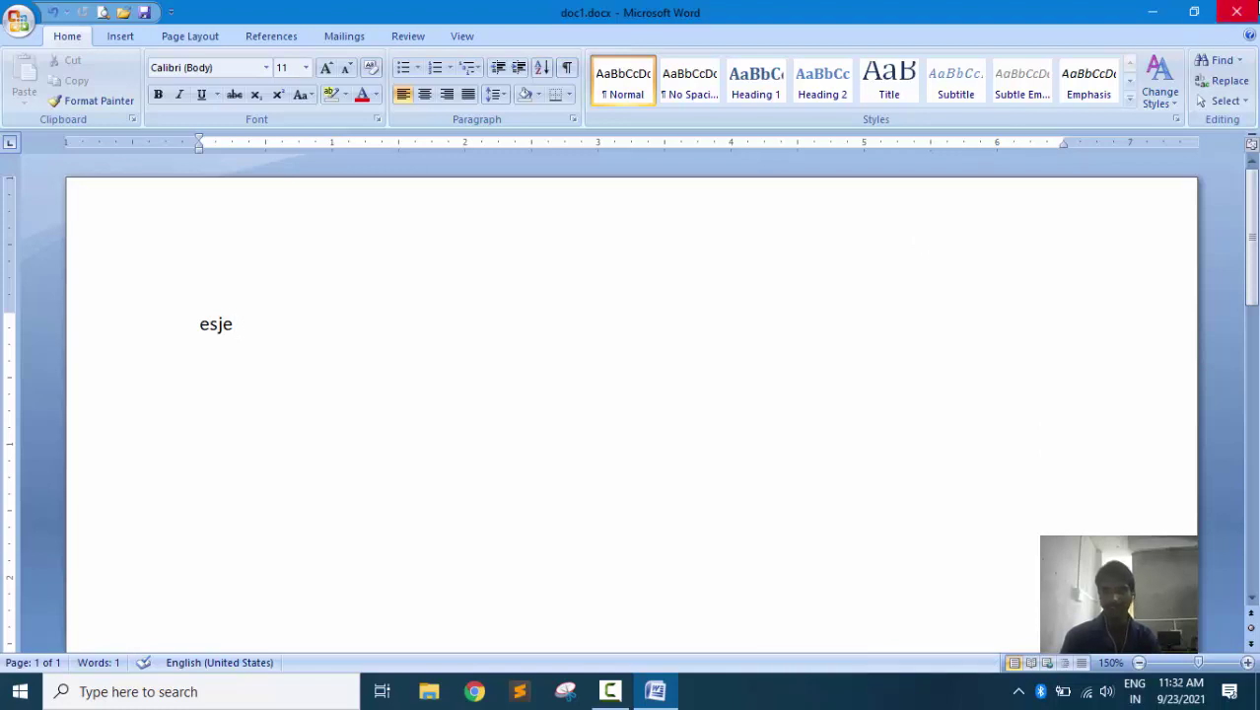
- Close Word and drag the doc1.docx desktop icon to the empty top-right area
left_click(1145, 15)
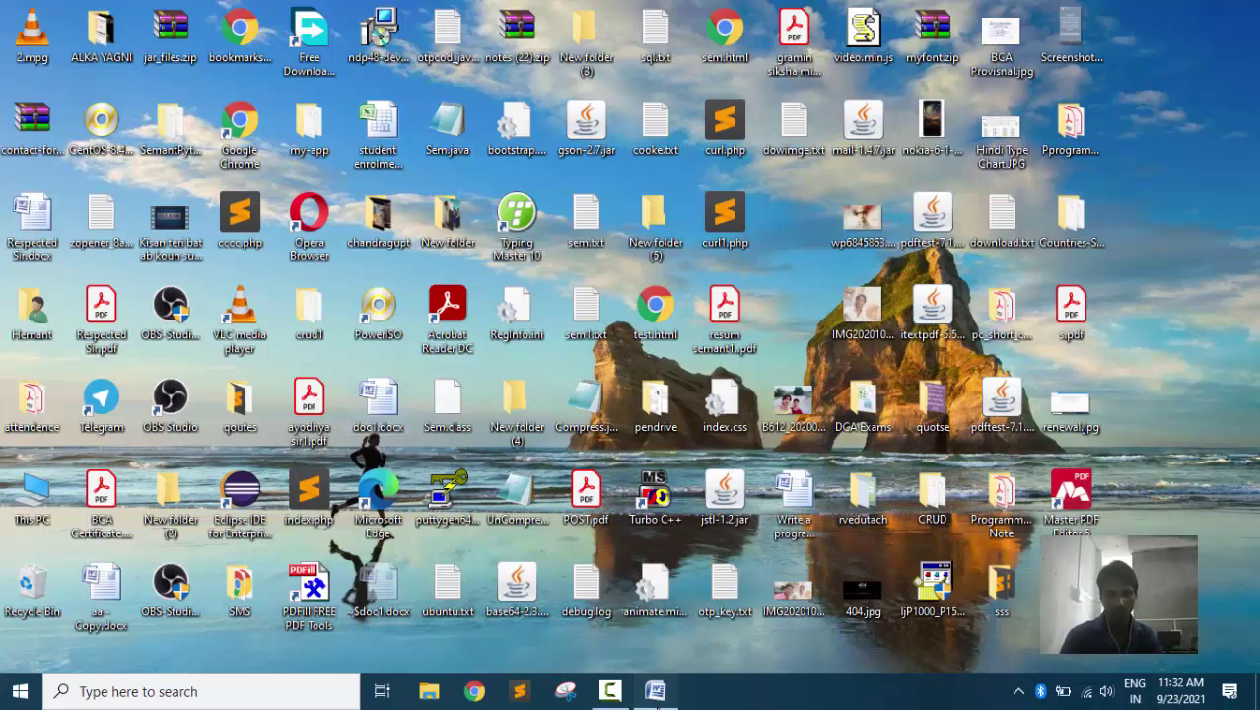
left_click(655, 692)
key("alt+F4")
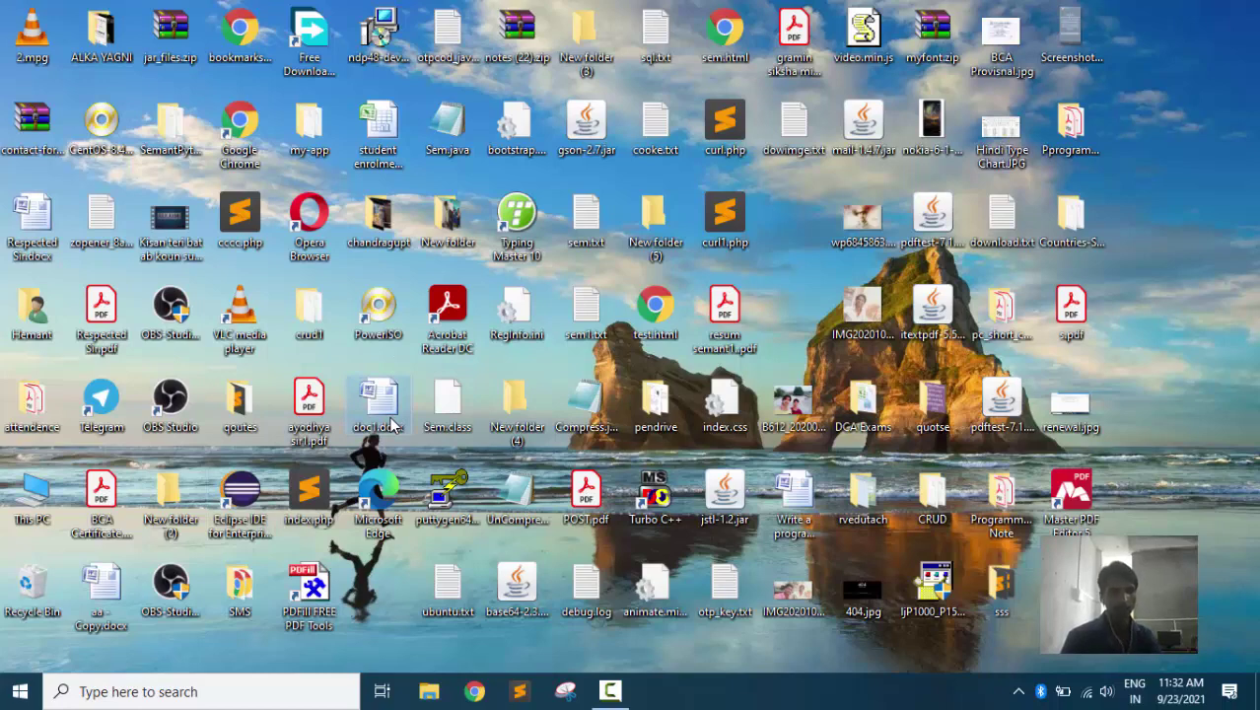
mouse_move(392, 421)
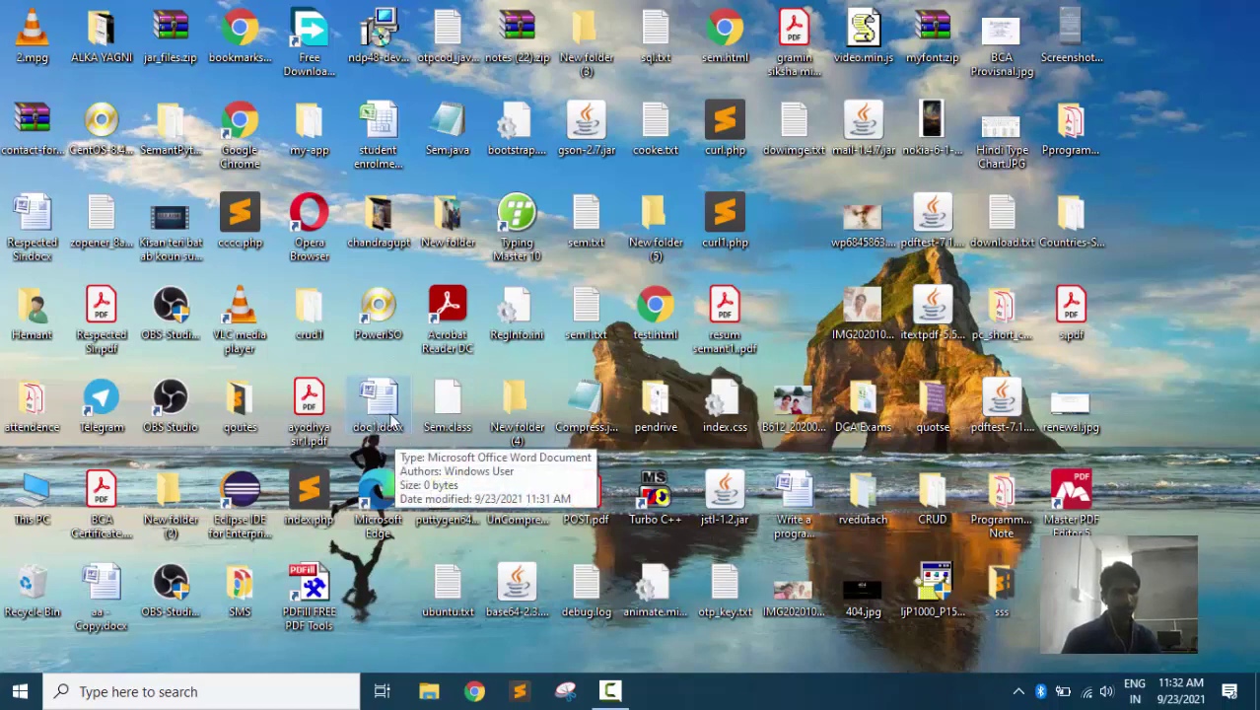
left_click_drag(392, 417, 1162, 112)
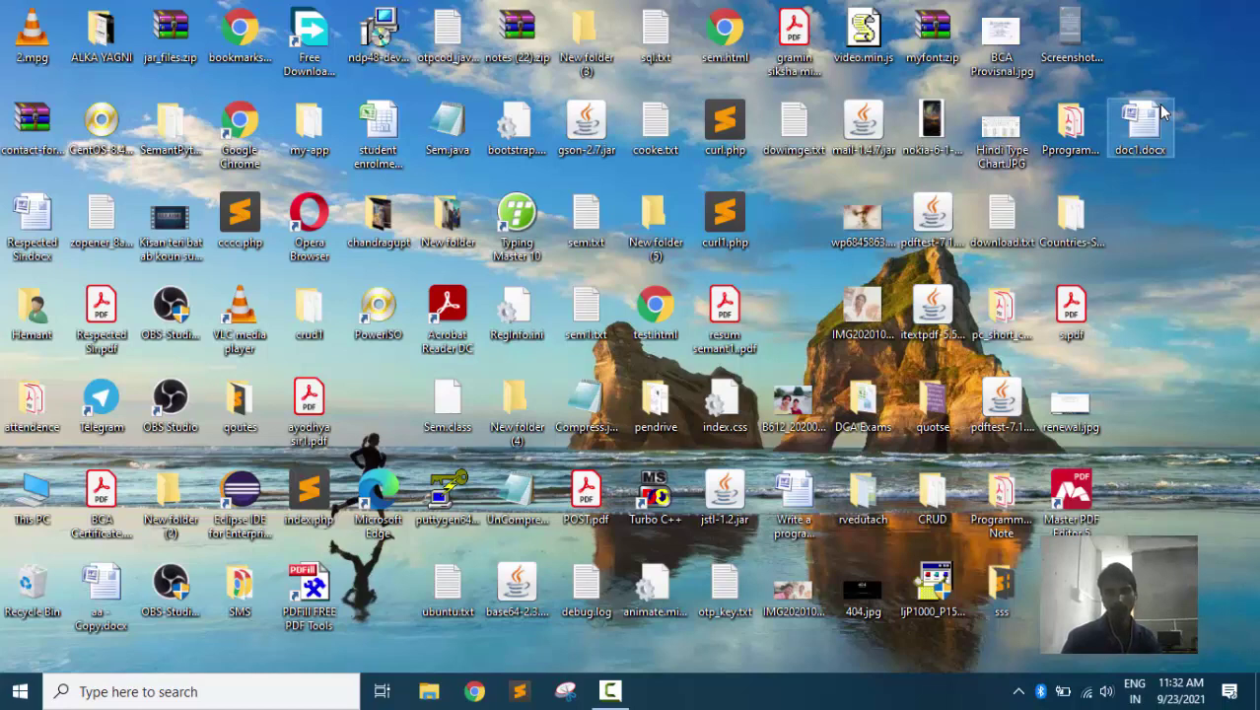
- Open doc1.docx and append 'ksfjoiaf qpofjpw onsoc offjoe' after the existing text
double_click(1161, 112)
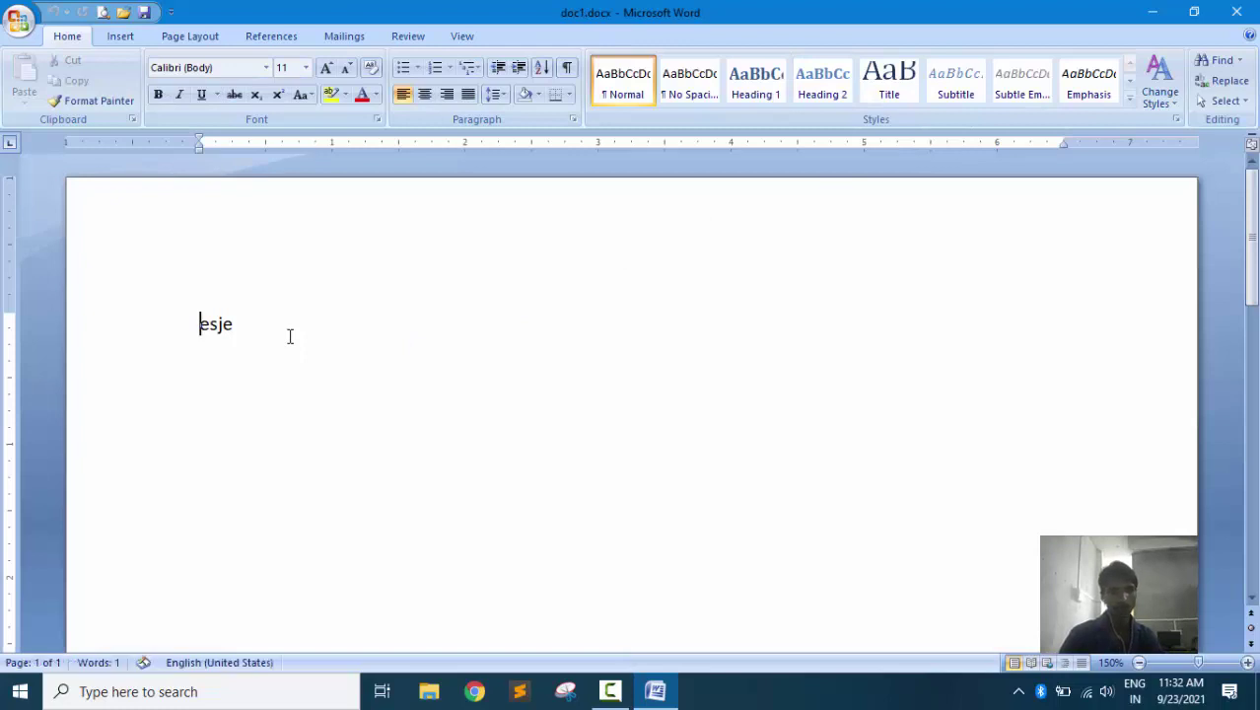
type("ksfjoiaf ")
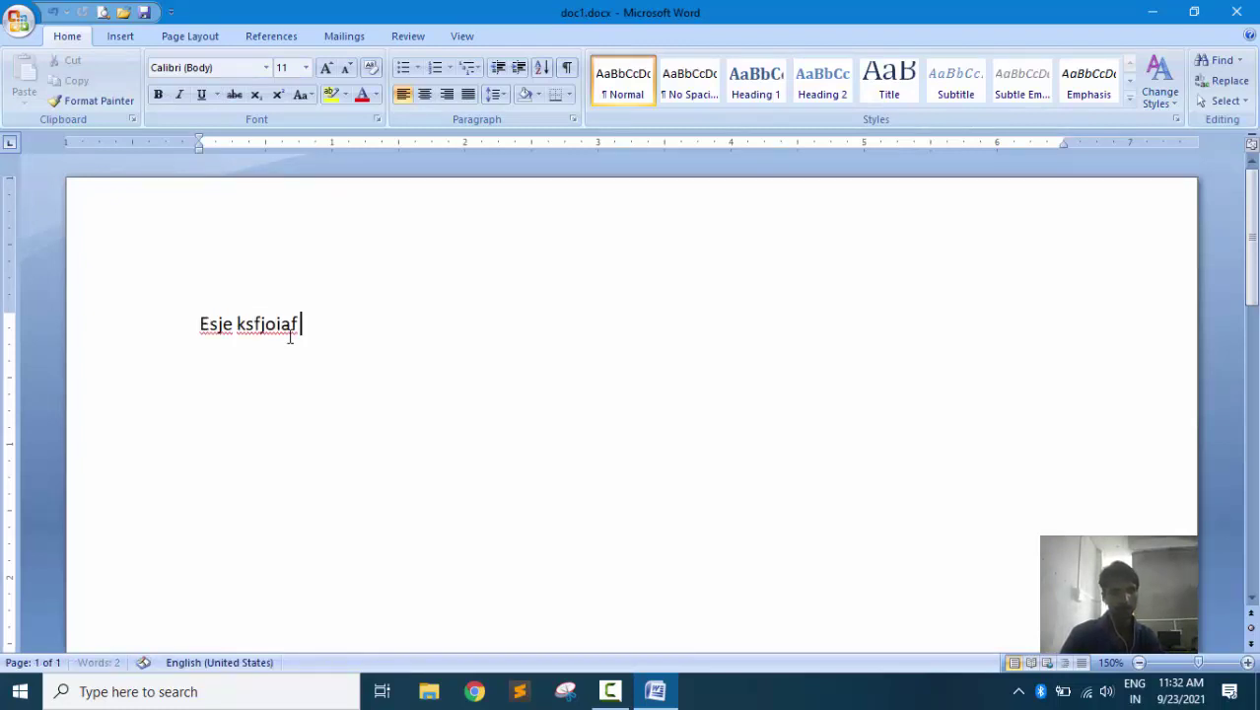
type("qpofjpw onsoc")
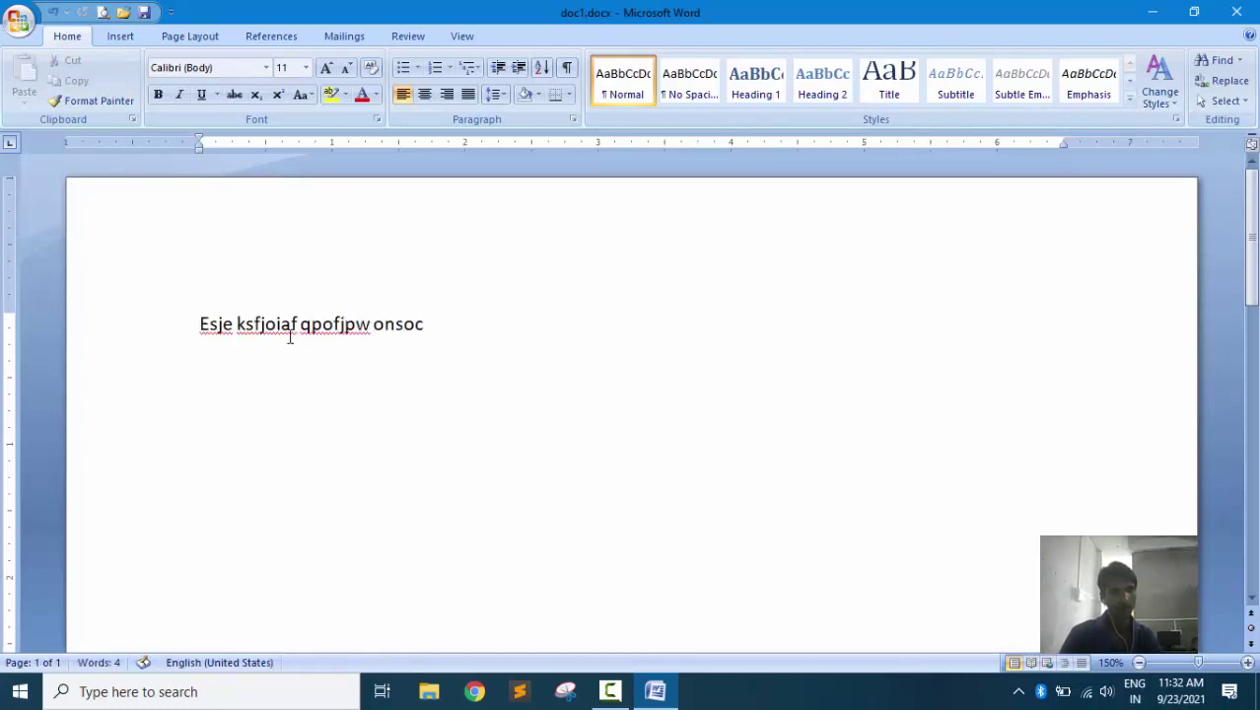
type(" offjow")
key("BackSpace")
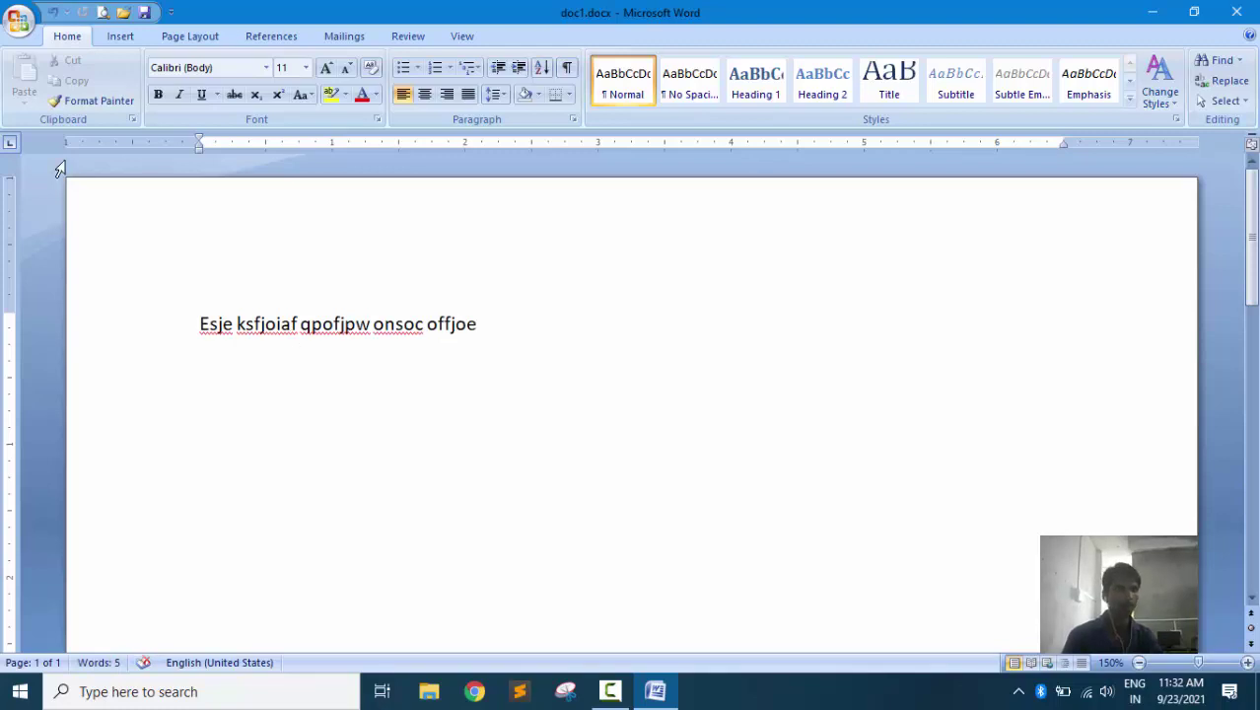
type("e")
left_click(14, 16)
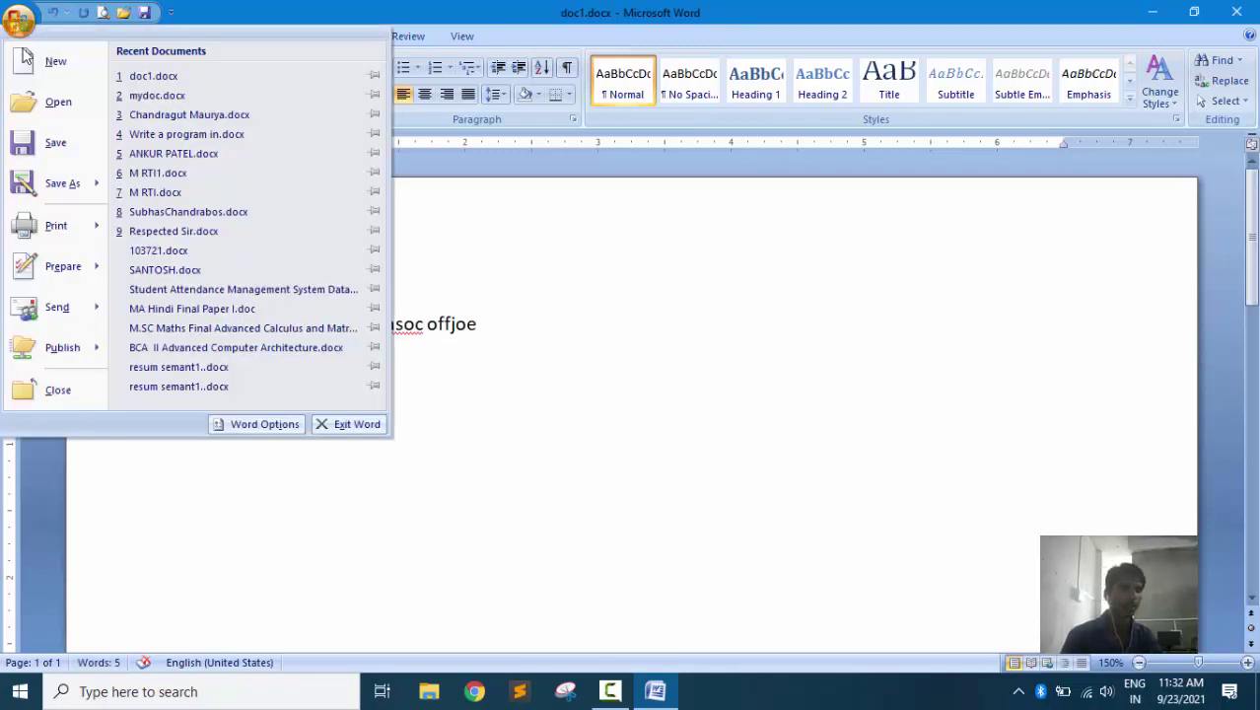
- Save the edited text over doc1.docx with Save As, then minimize Word
left_click(55, 187)
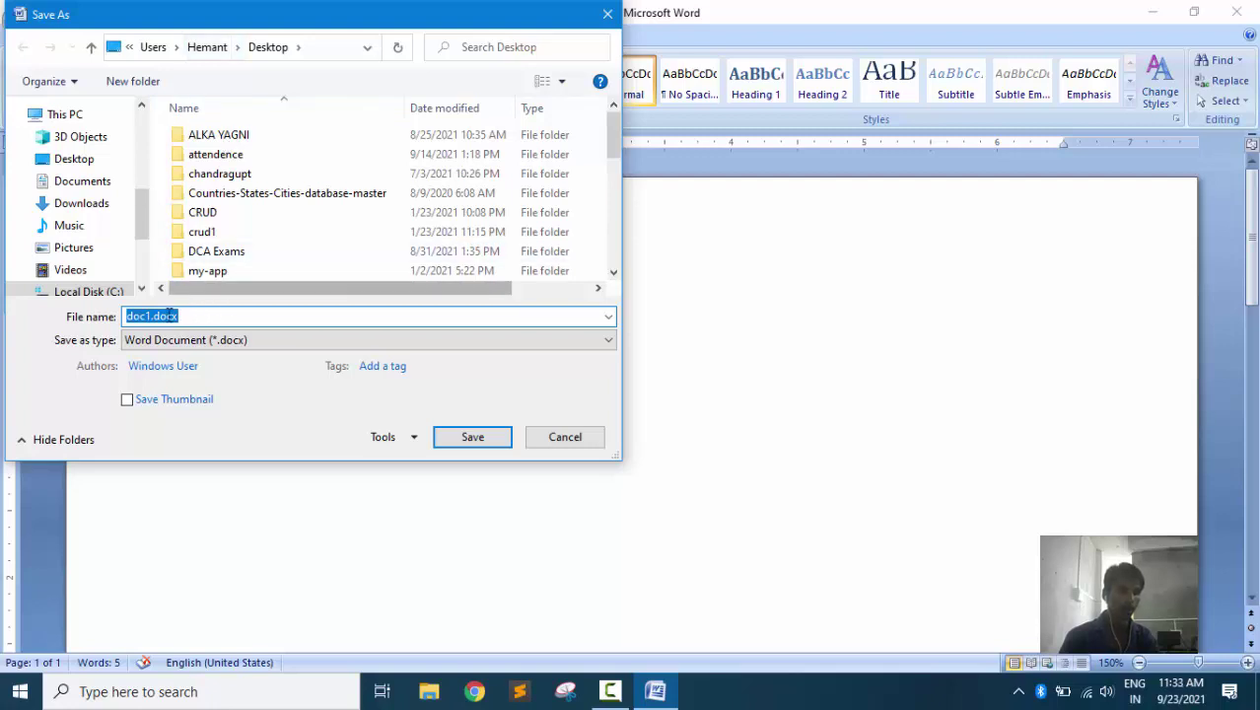
left_click(151, 316)
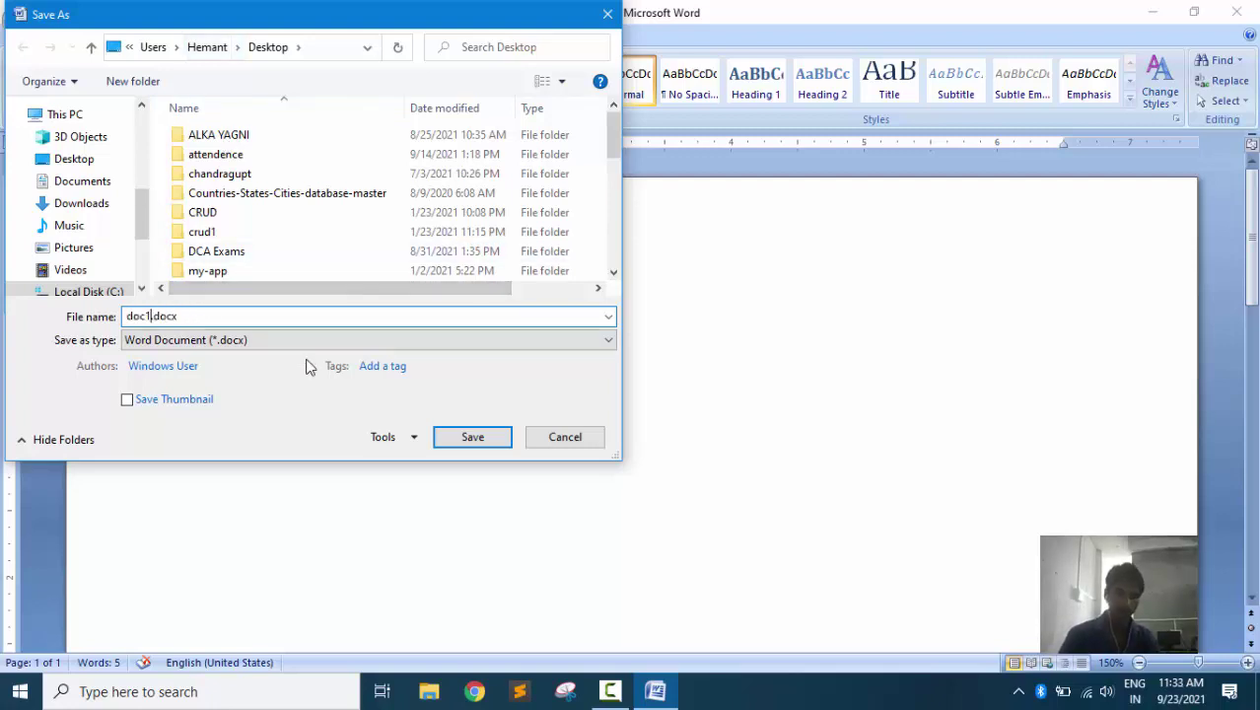
left_click(486, 441)
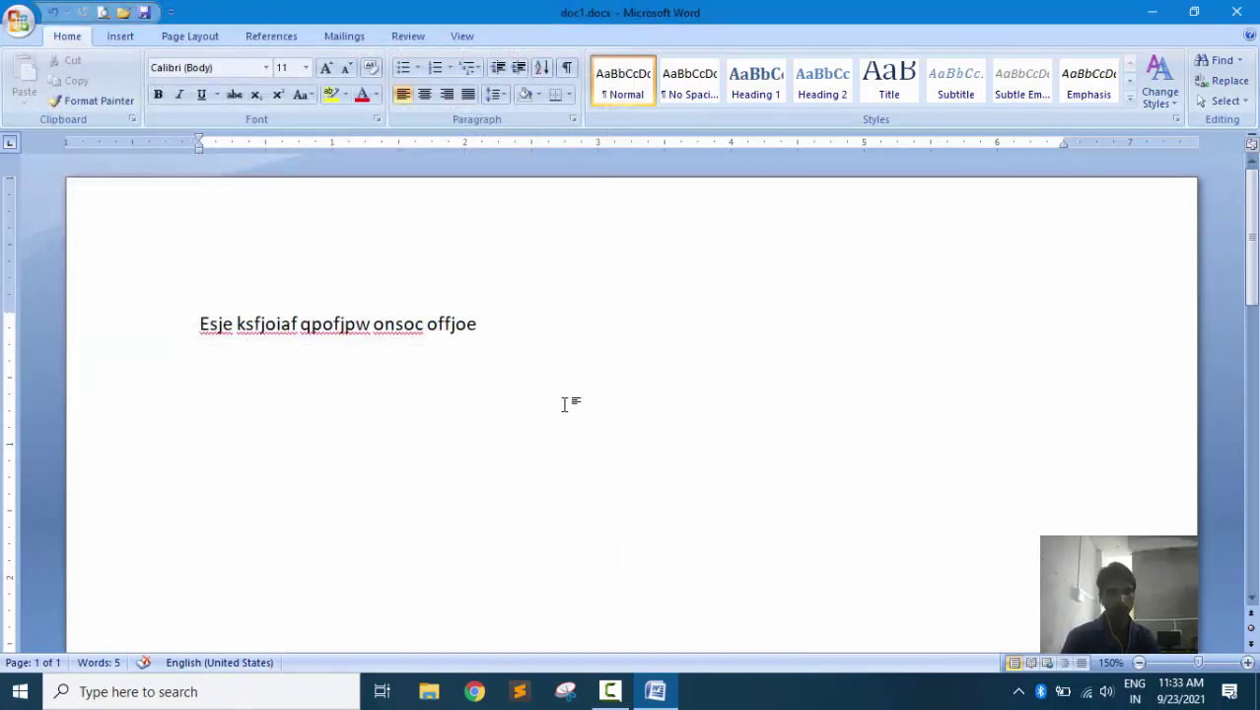
left_click(1152, 12)
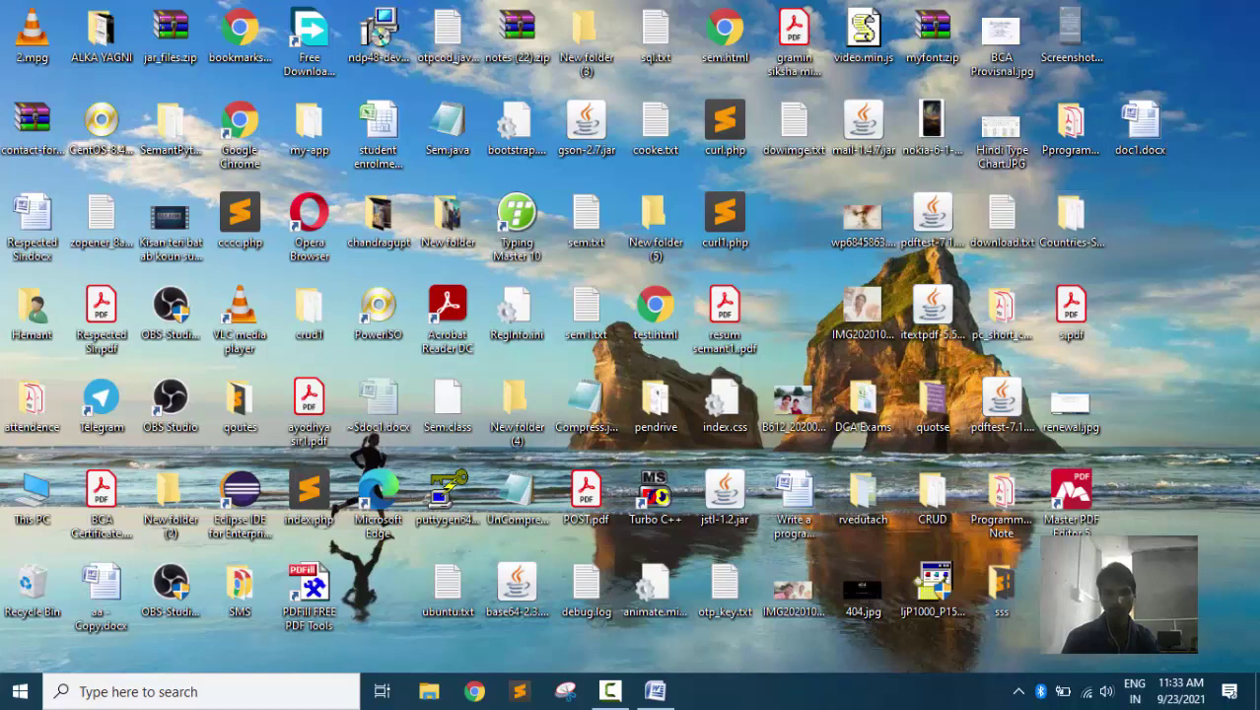
- Restore the doc1.docx window from the taskbar and close it
left_click(669, 698)
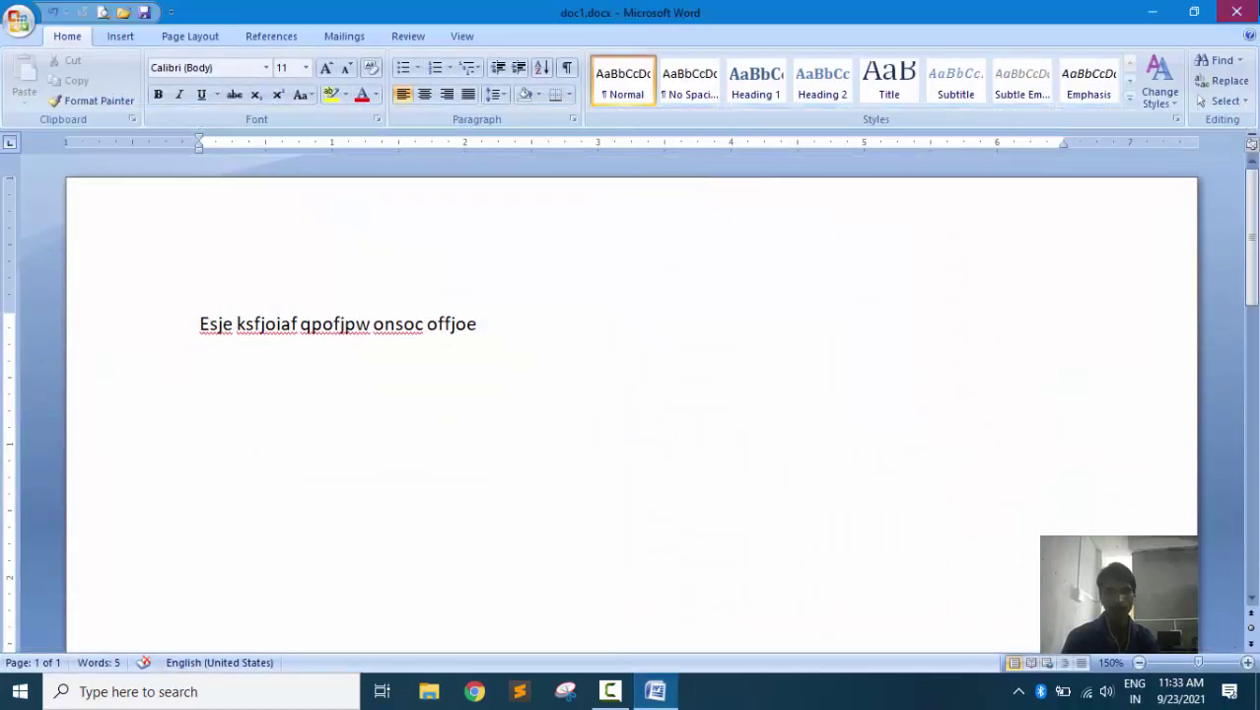
left_click(1238, 11)
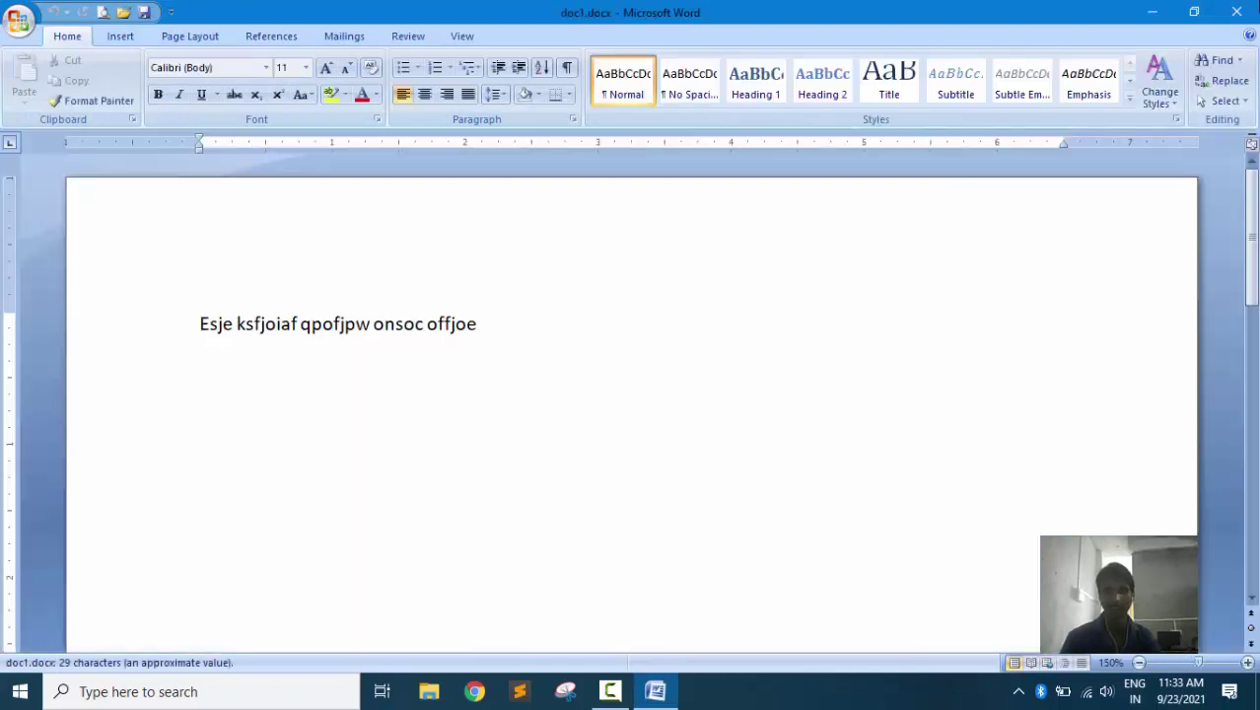
- Save the document again as doc1.docx
left_click(26, 22)
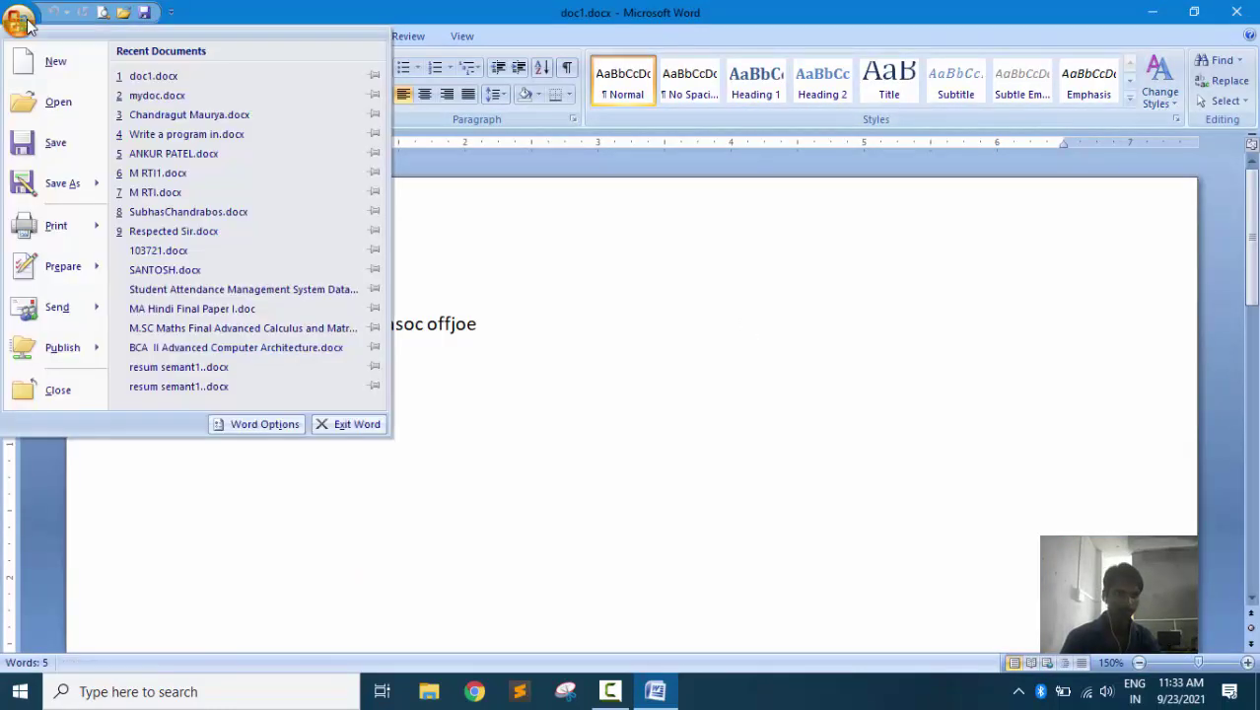
left_click(57, 175)
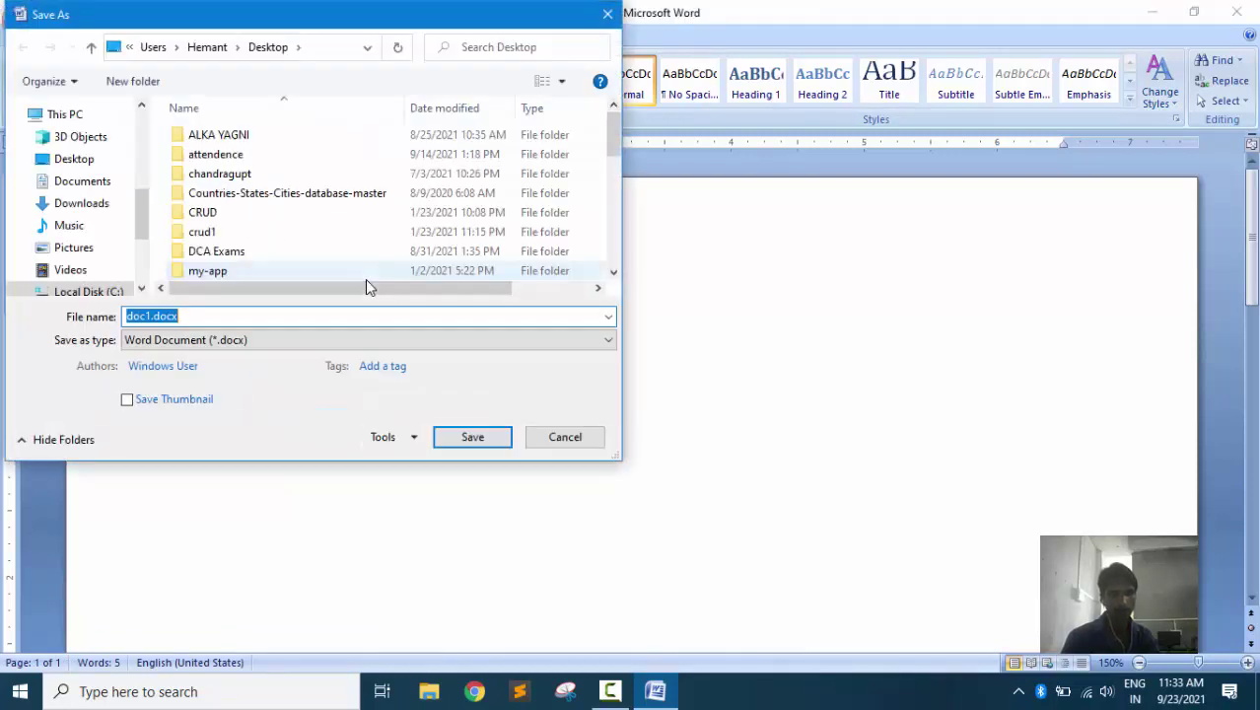
left_click(465, 439)
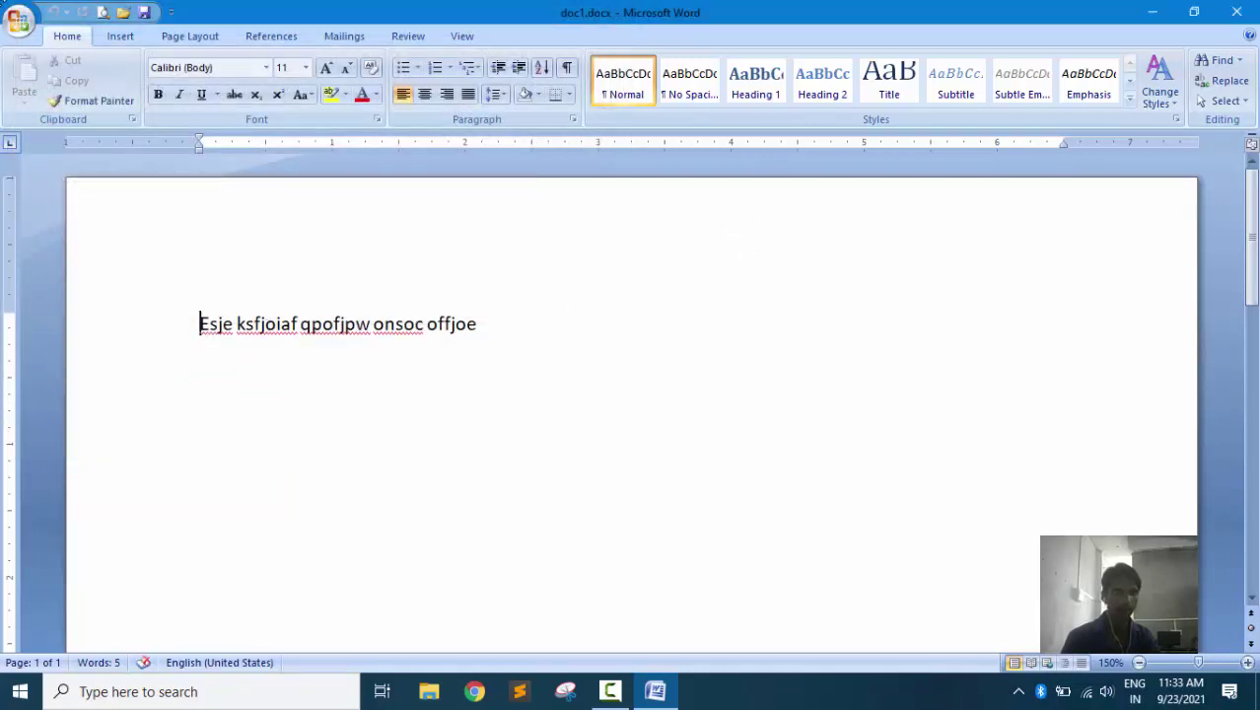
- Save a copy named doc2.docx by changing the 1 in the file name to 2
left_click(18, 19)
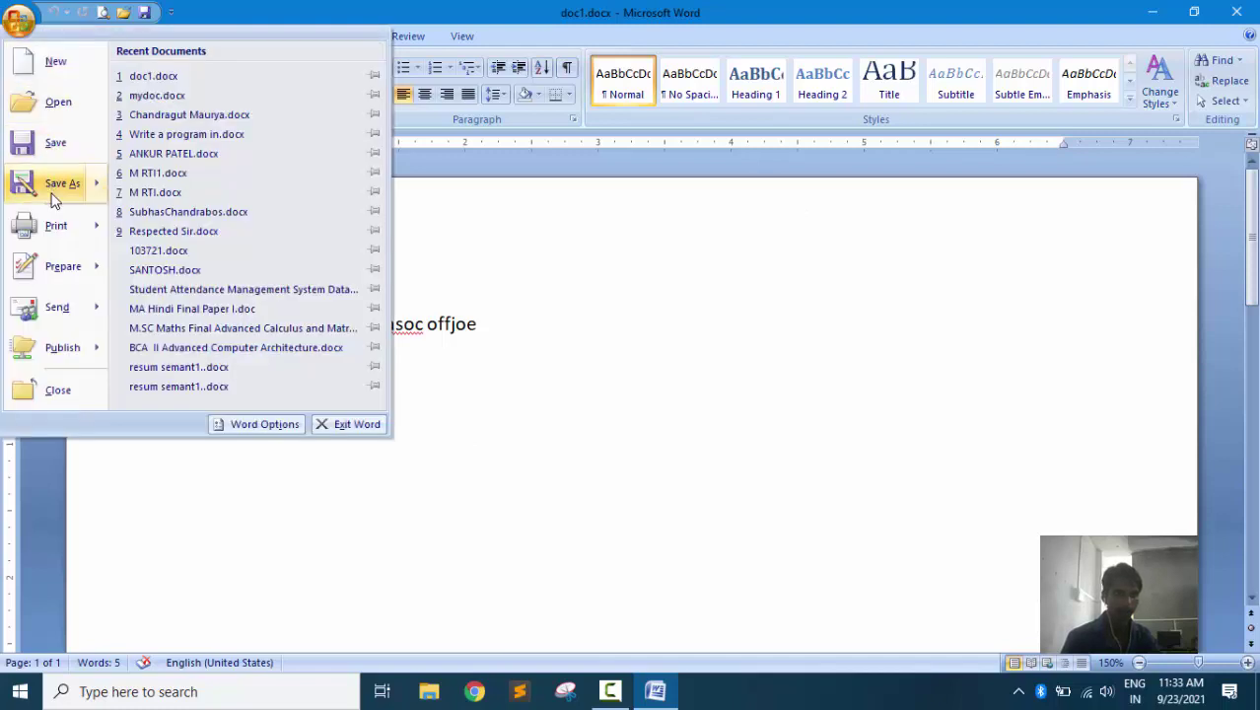
left_click(39, 187)
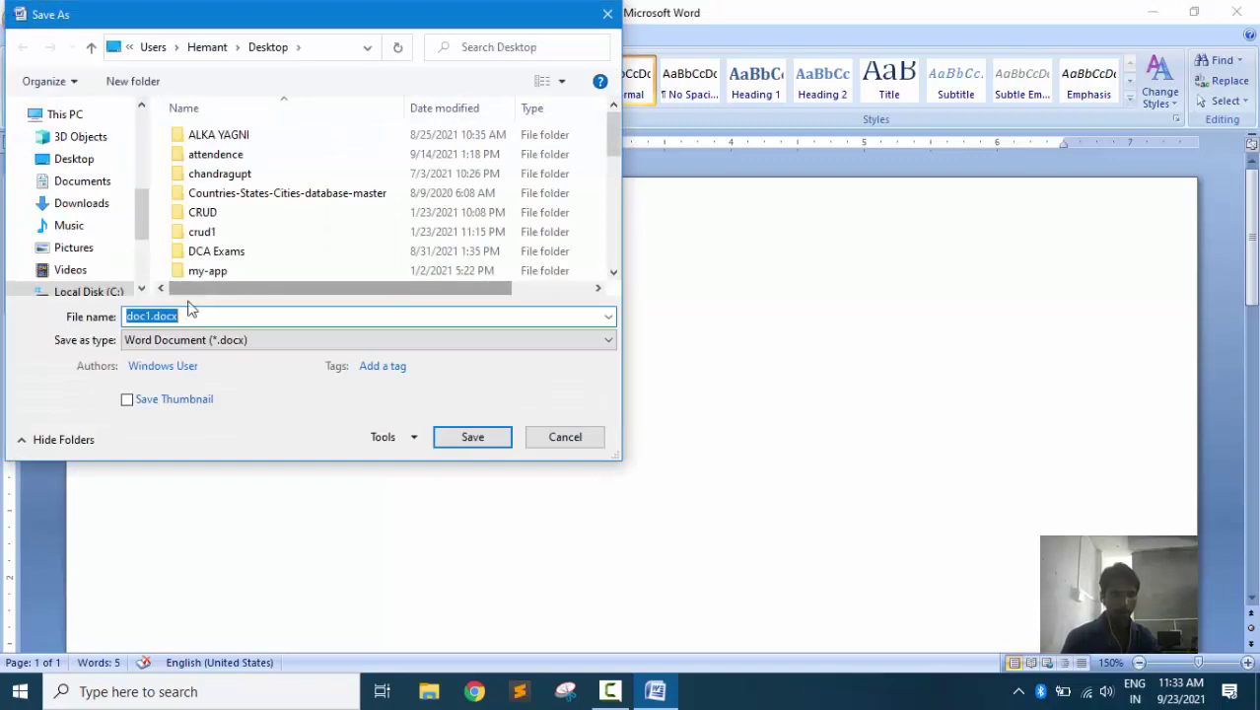
left_click(197, 315)
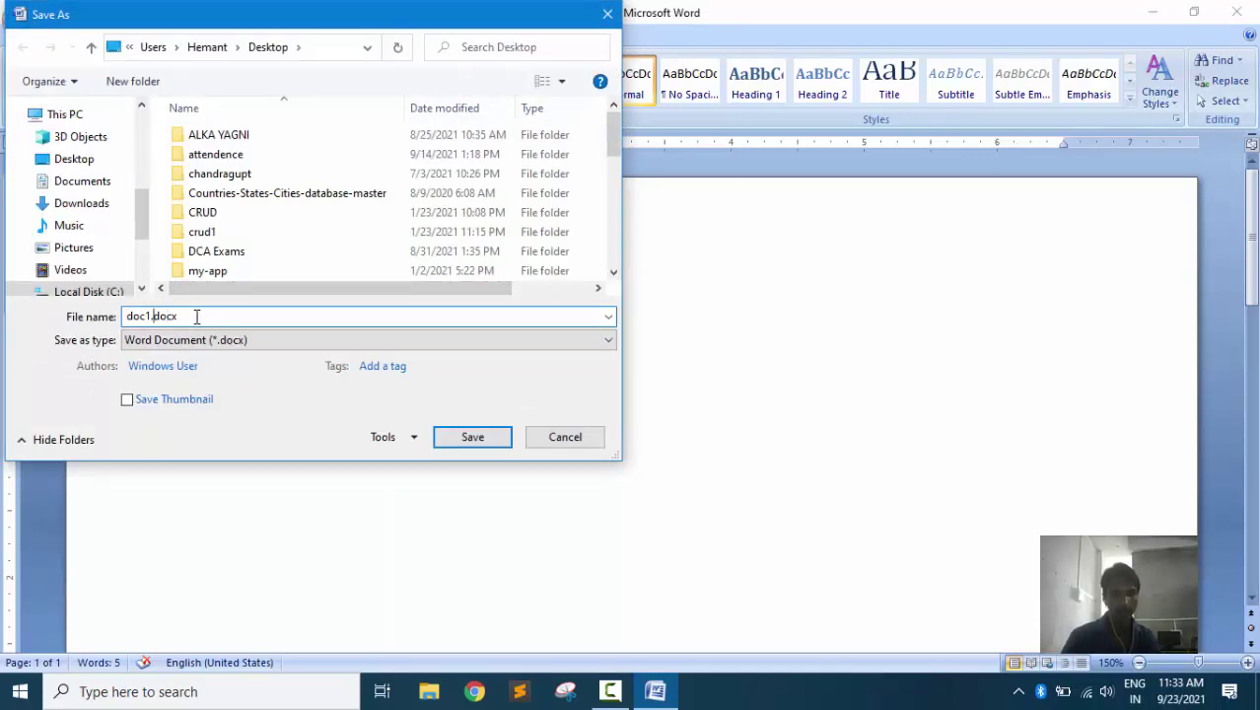
key("Left")
key("Left")
key("Left")
key("BackSpace")
type("2")
key("Return")
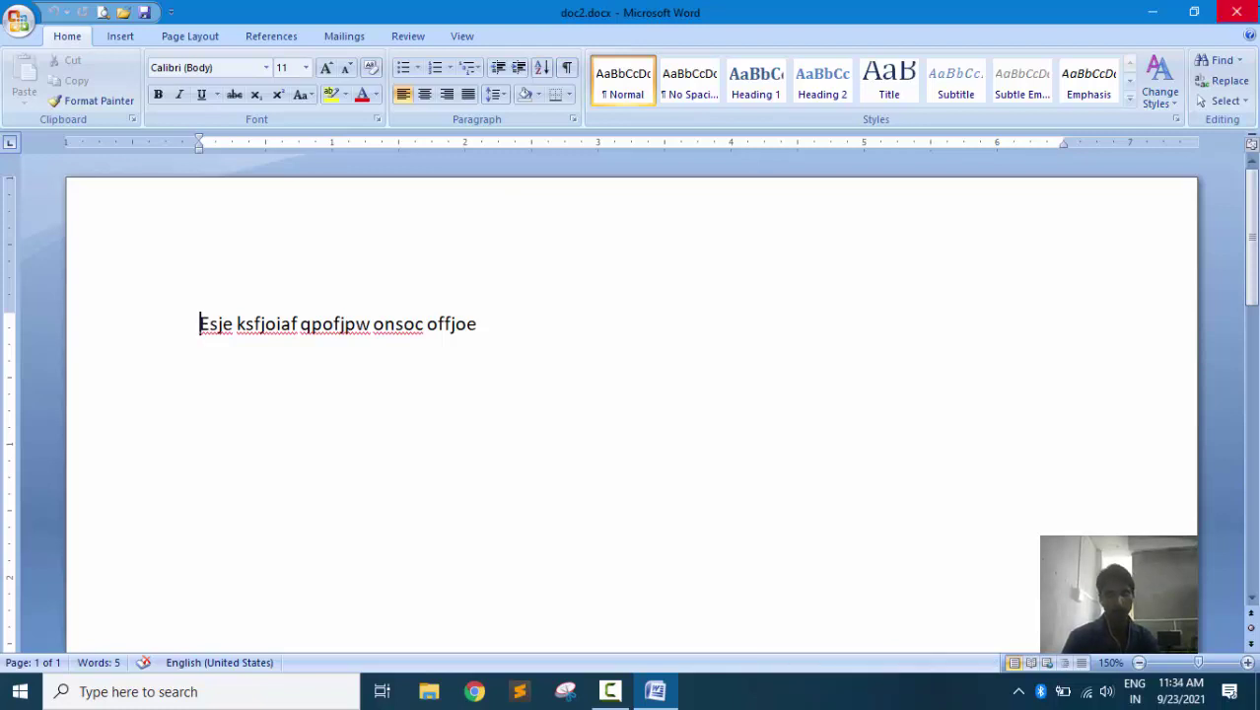
- Close doc2.docx, move its icon just below doc1.docx, reopen it, then minimize Word
left_click(1237, 12)
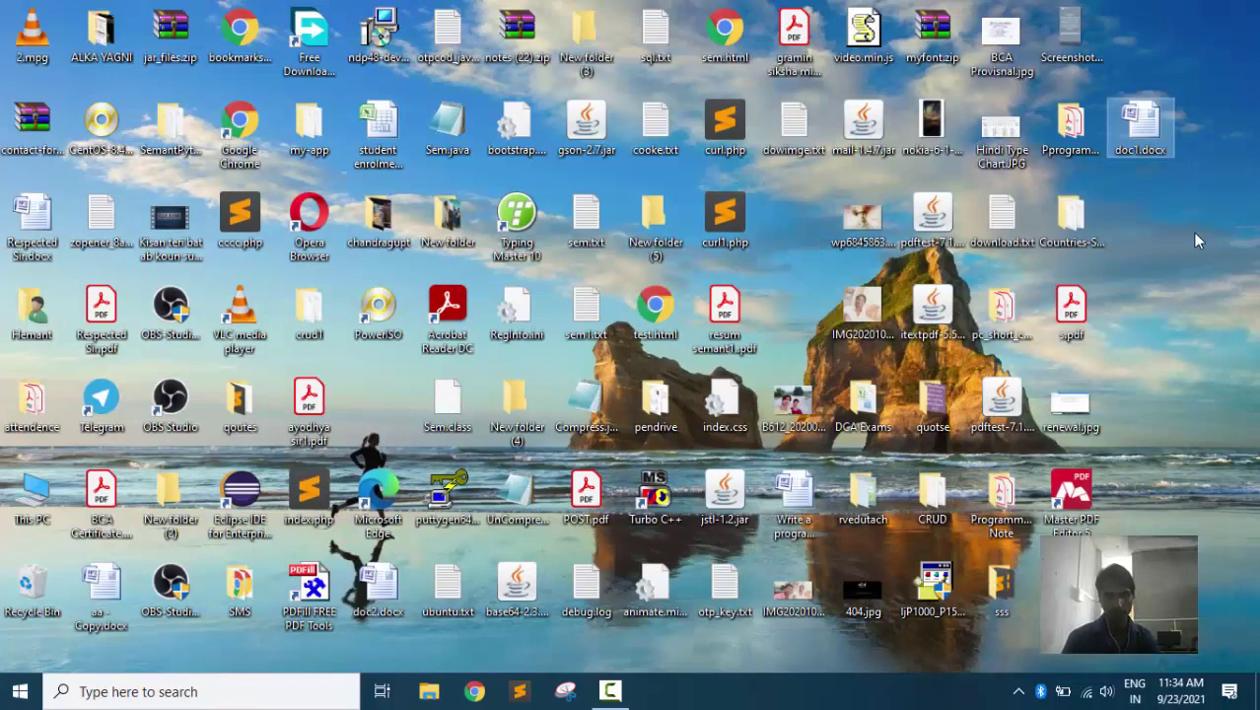
left_click(1138, 144)
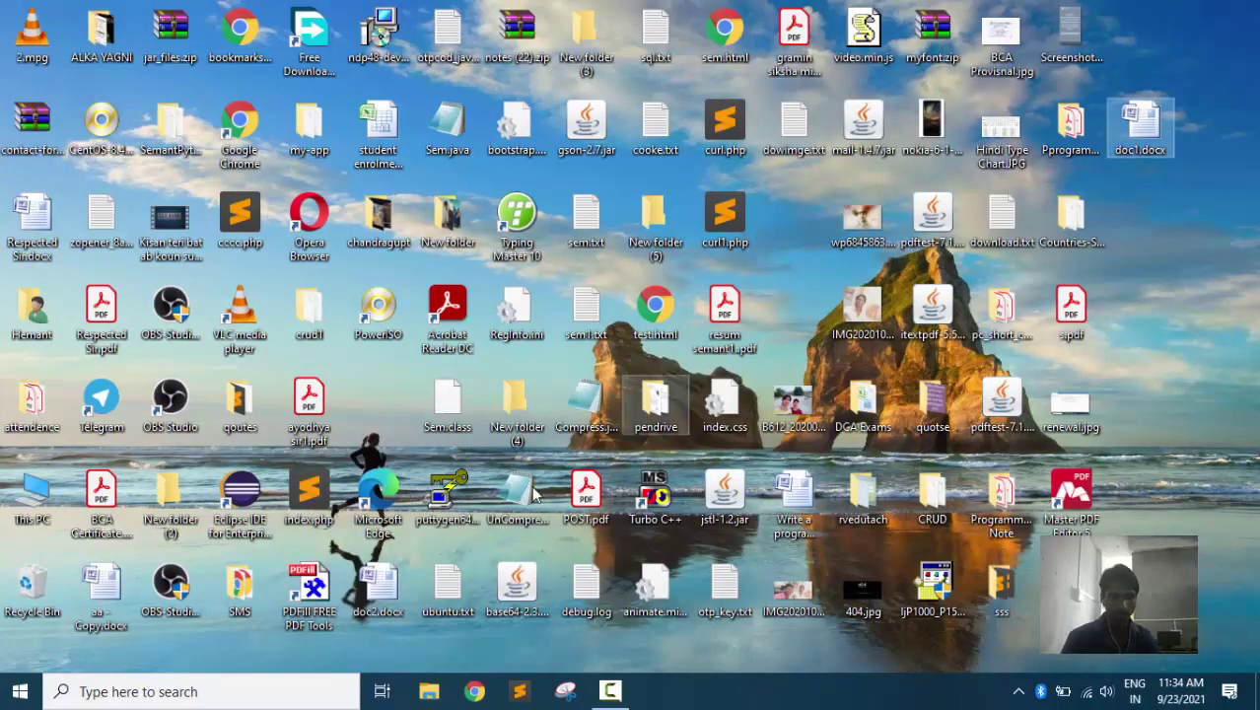
left_click(385, 586)
left_click_drag(384, 585, 1139, 217)
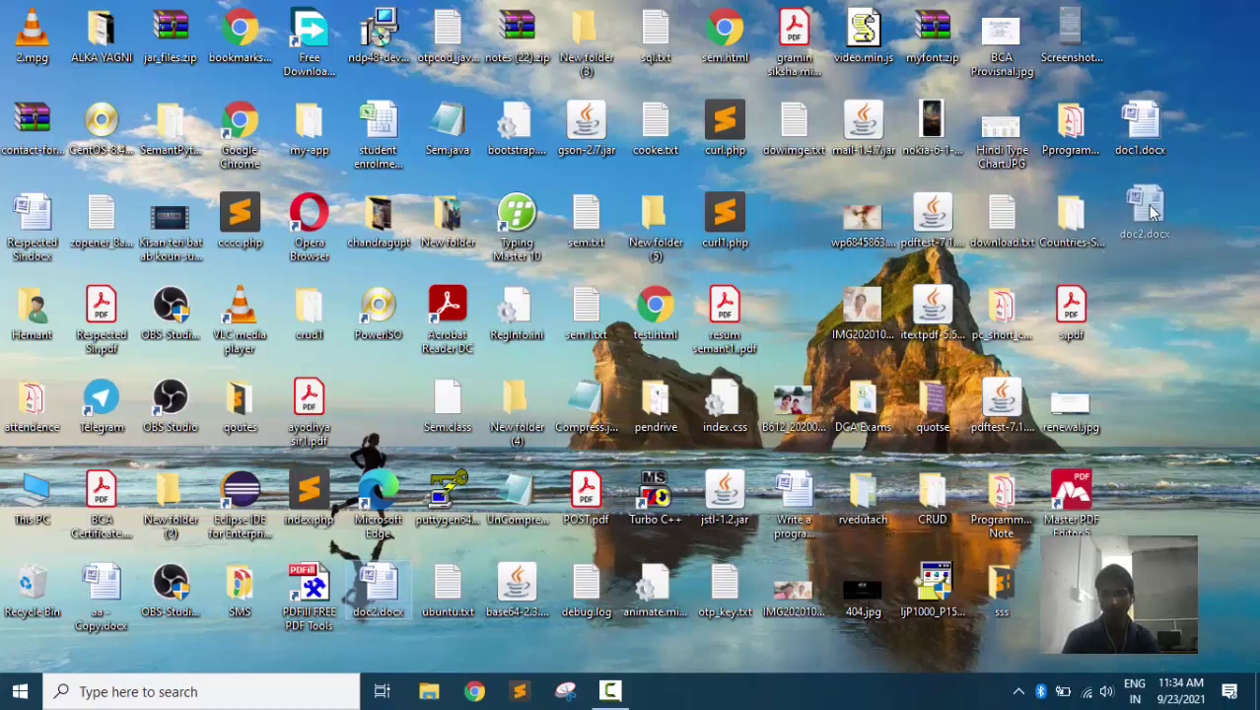
left_click_drag(1139, 217, 1151, 215)
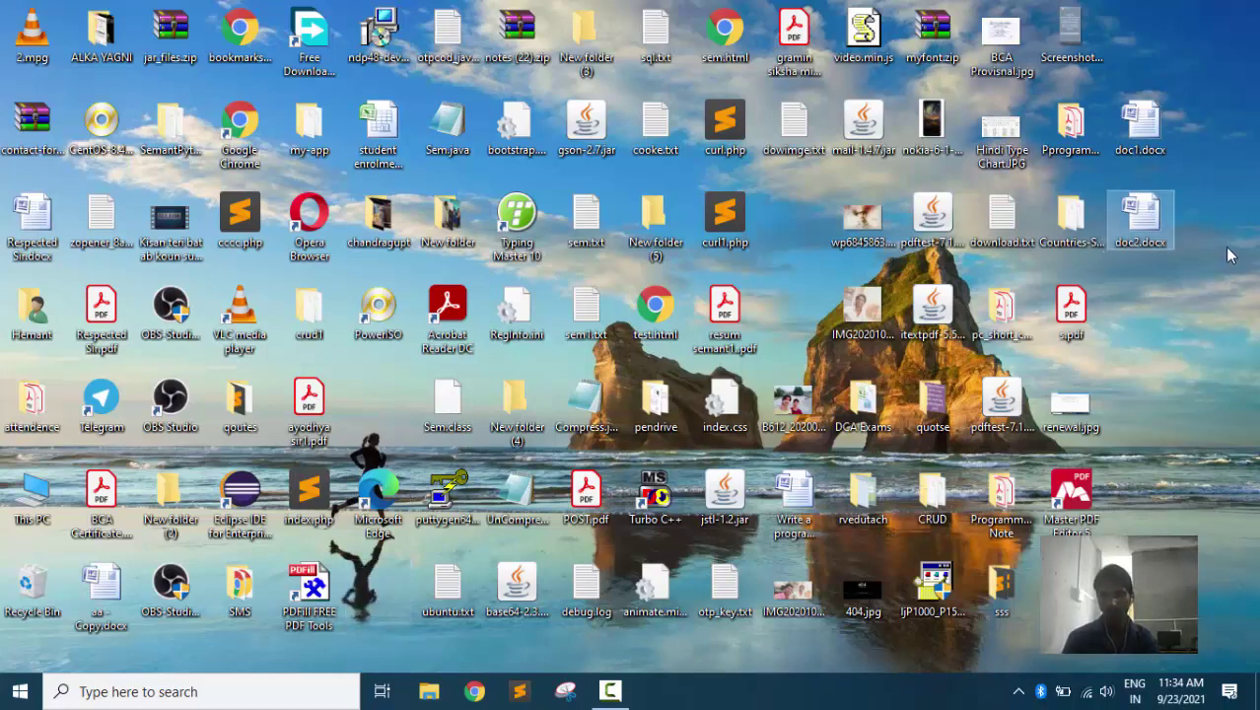
double_click(1144, 219)
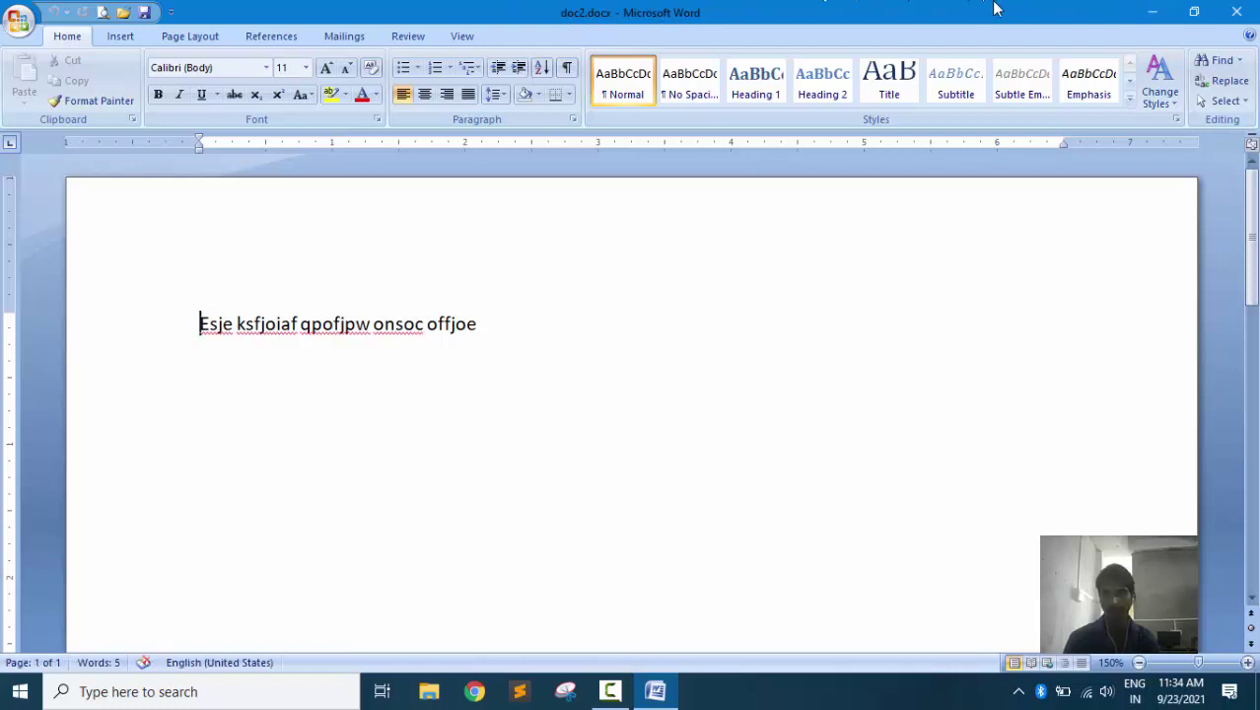
left_click(1162, 10)
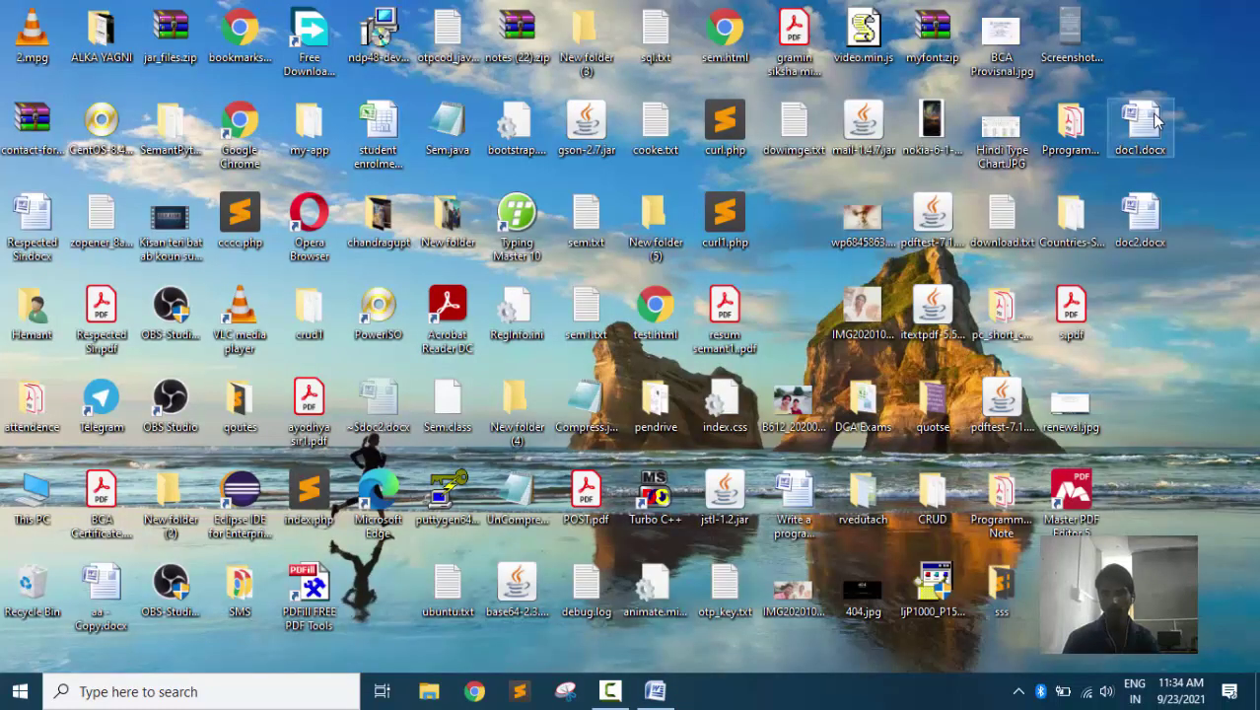
- Close the doc1.docx and doc2.docx windows, then reopen doc1.docx from its desktop icon
key("alt+Tab")
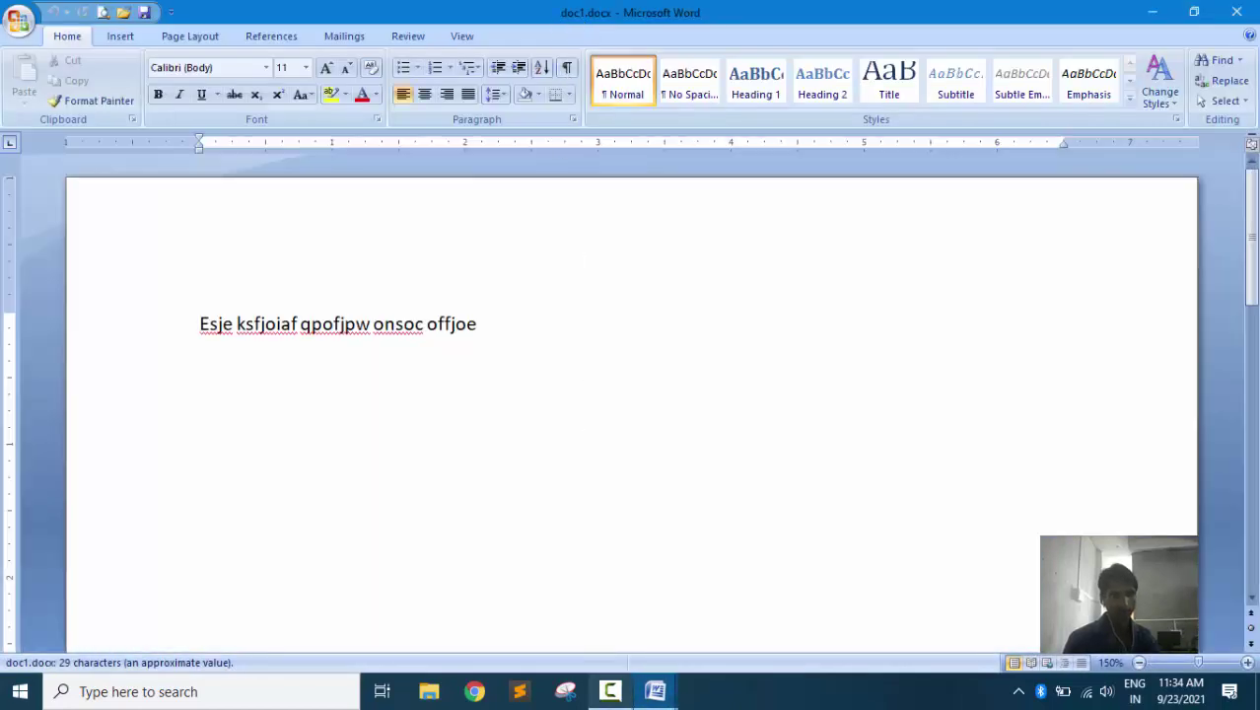
mouse_move(610, 692)
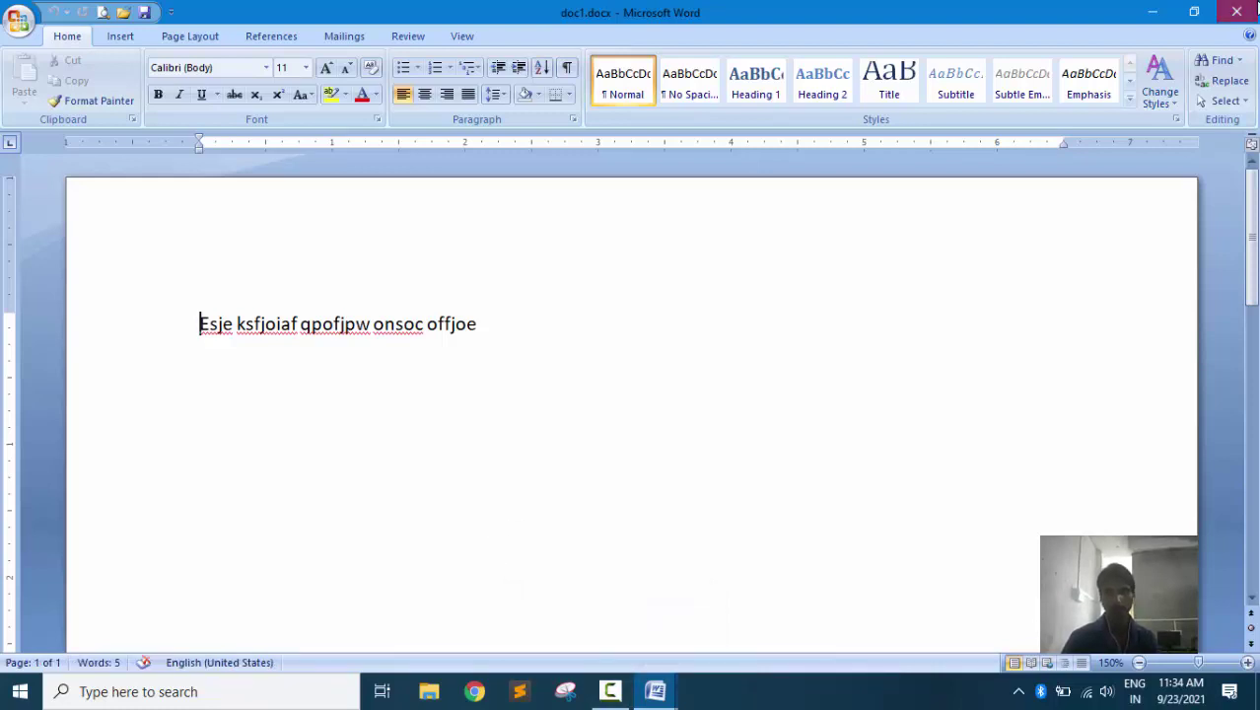
left_click(1237, 12)
left_click(1235, 13)
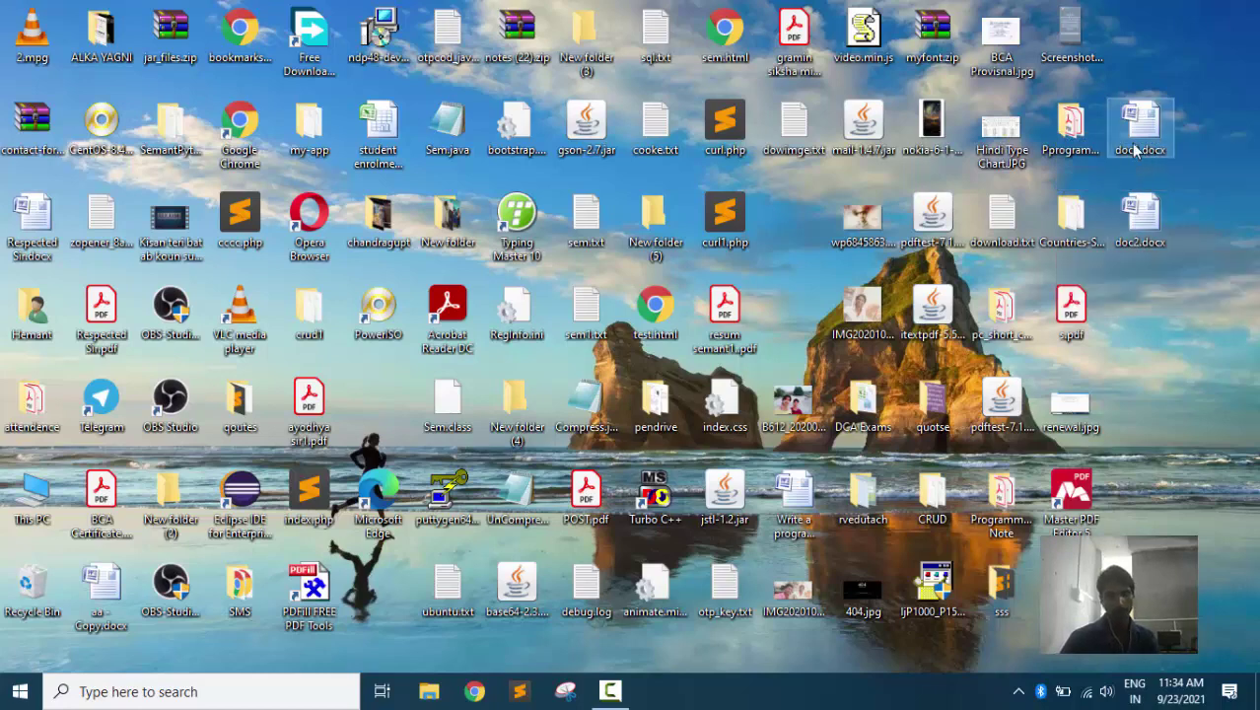
double_click(1136, 148)
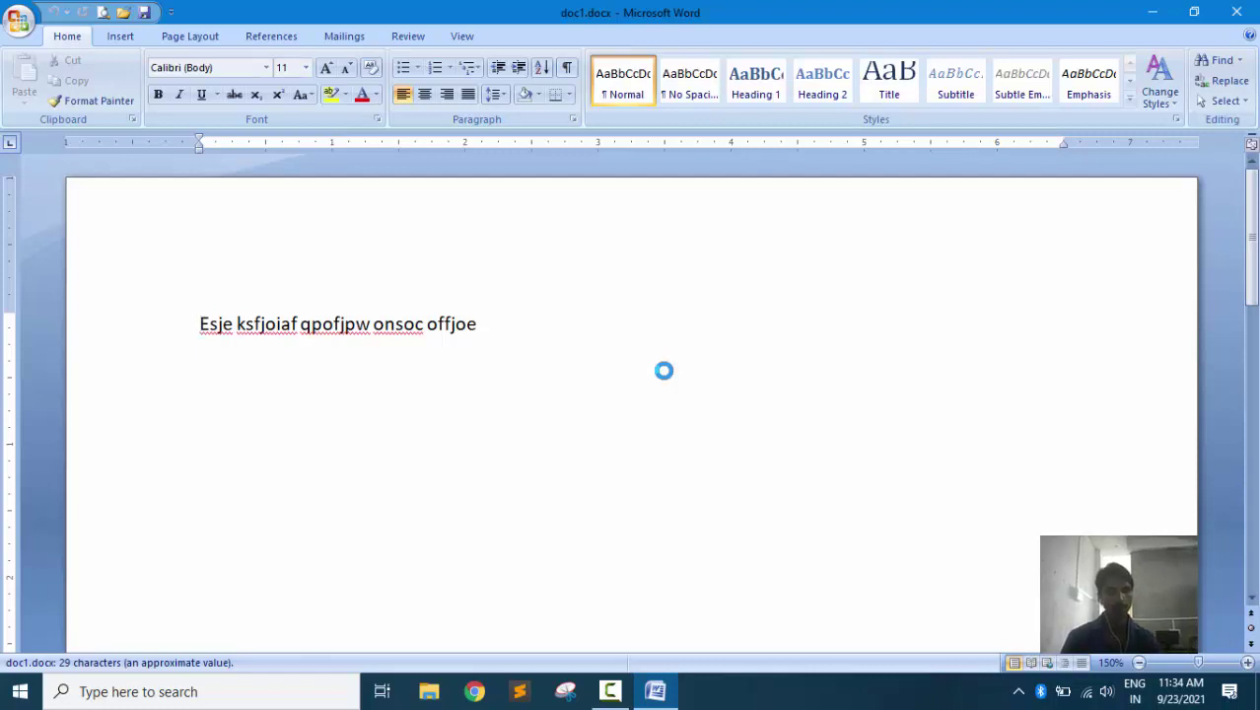
- Add the lines 'sefsdfsdfsdf' and 'fsdfsdfsdfas gesh' to doc1.docx and save it
type("fjsd")
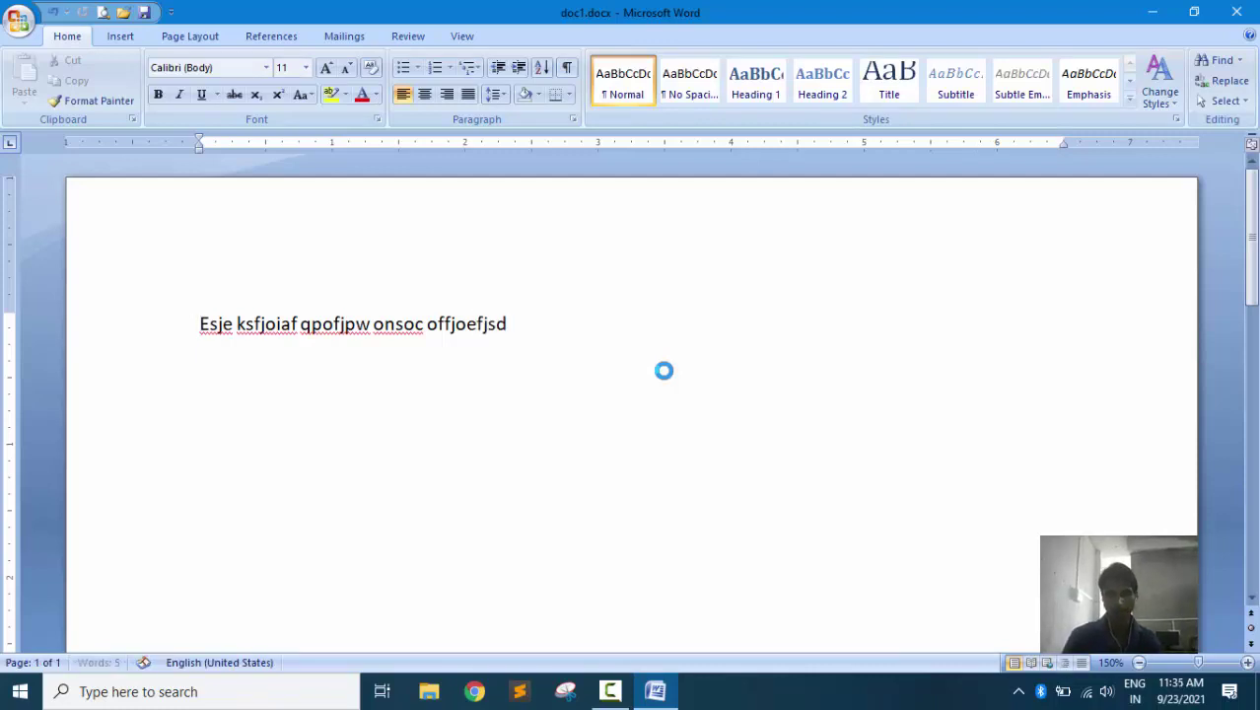
type(" e")
key("Return")
type("sefsdfsdfsdf")
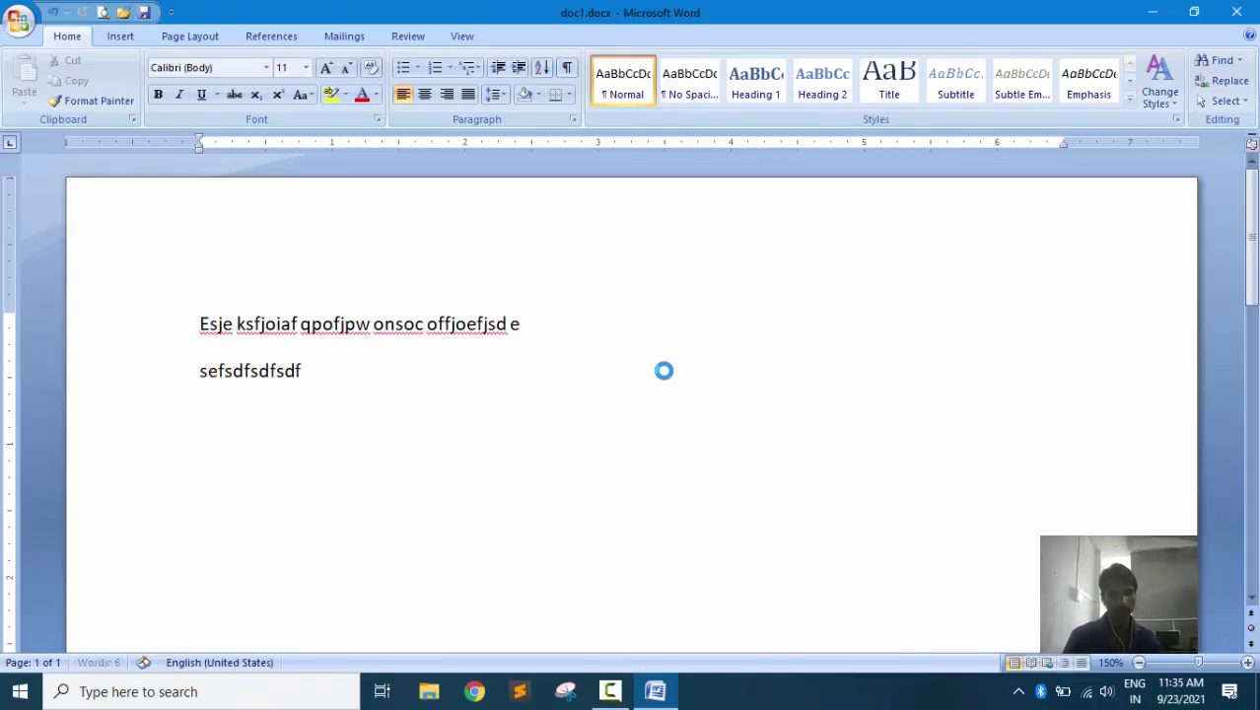
key("Return")
type("fsdfsdfsdfas gesh")
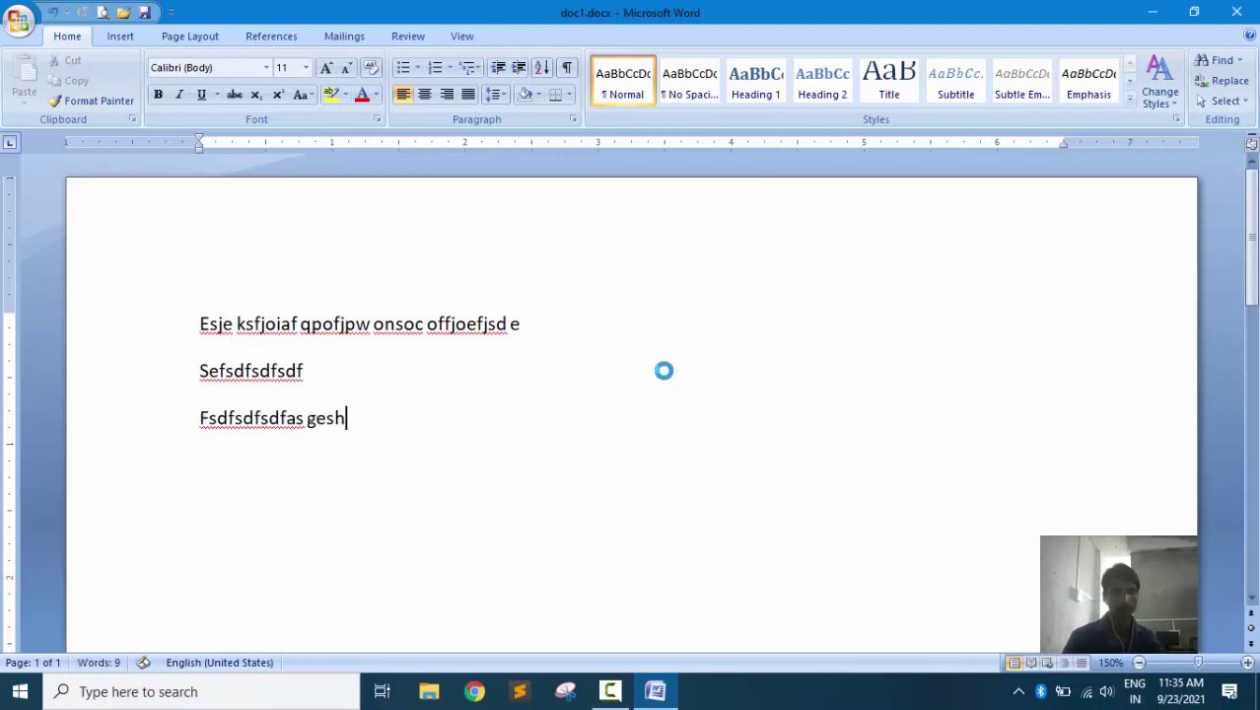
left_click(144, 13)
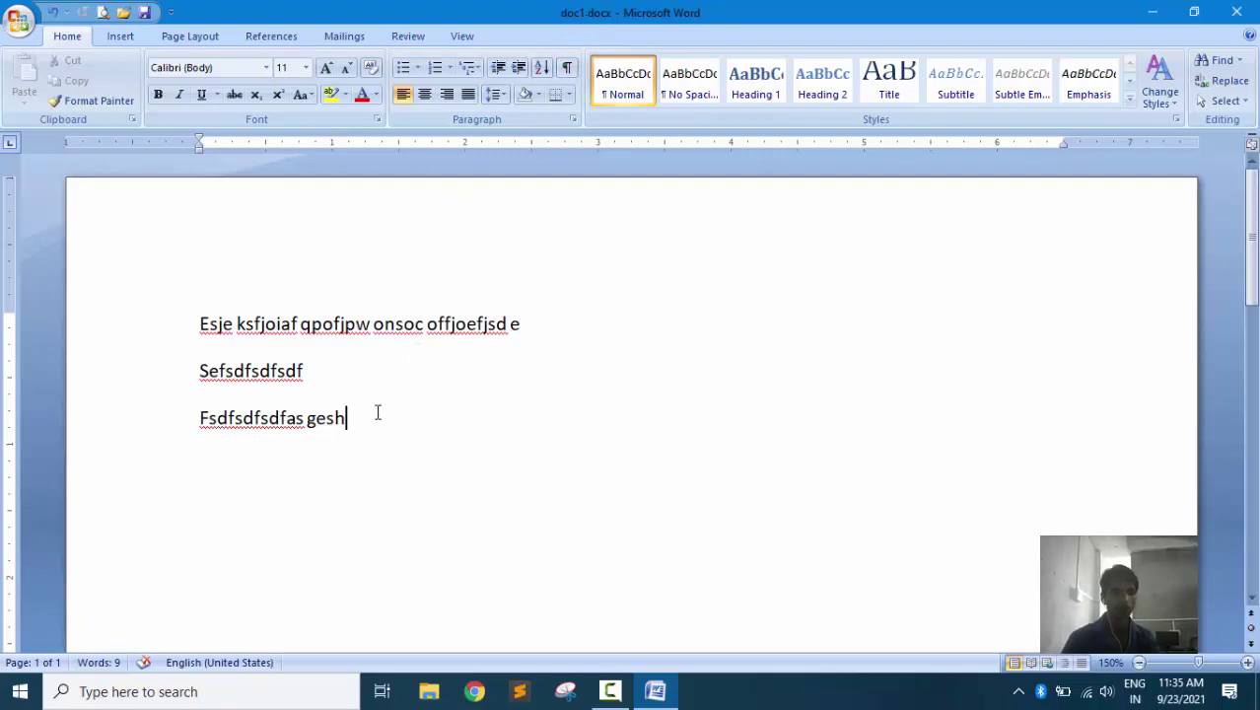
- Select and deselect the three lines, then close doc1.docx and exit Word
left_click_drag(378, 417, 214, 343)
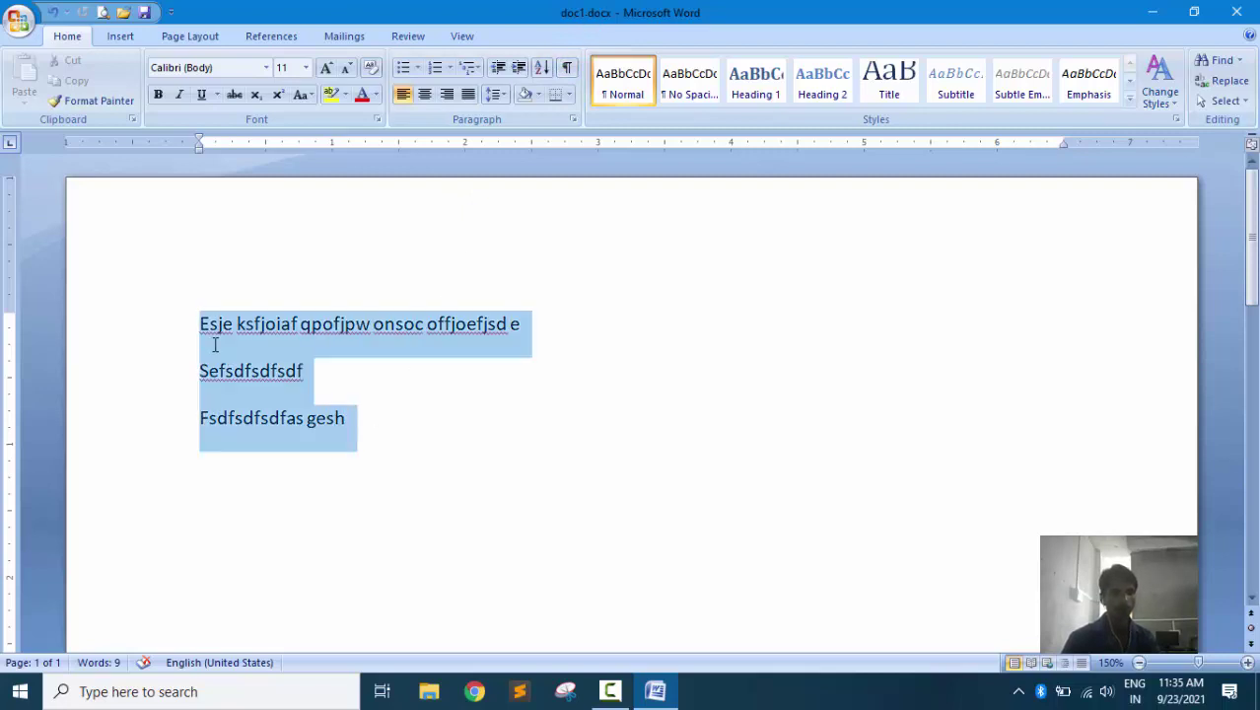
left_click(448, 410)
left_click(1236, 12)
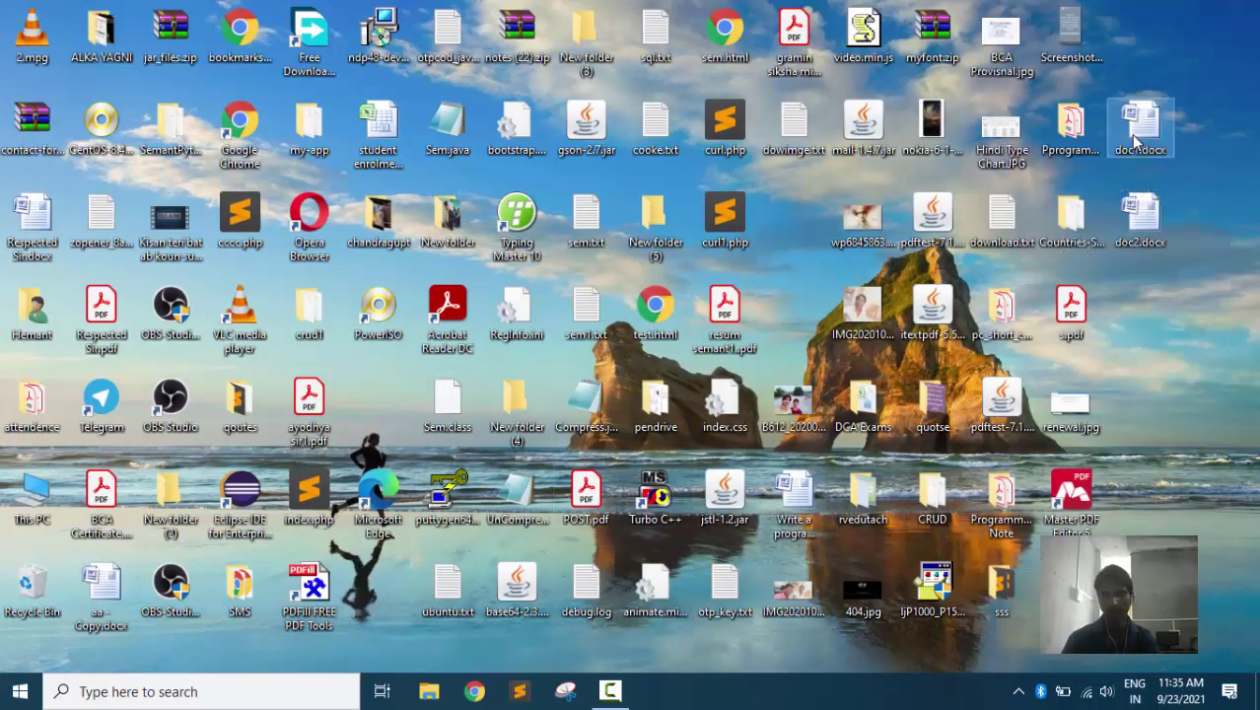
- Reopen doc1.docx and select its text, minimize Word, then open doc2.docx from the desktop
double_click(1134, 141)
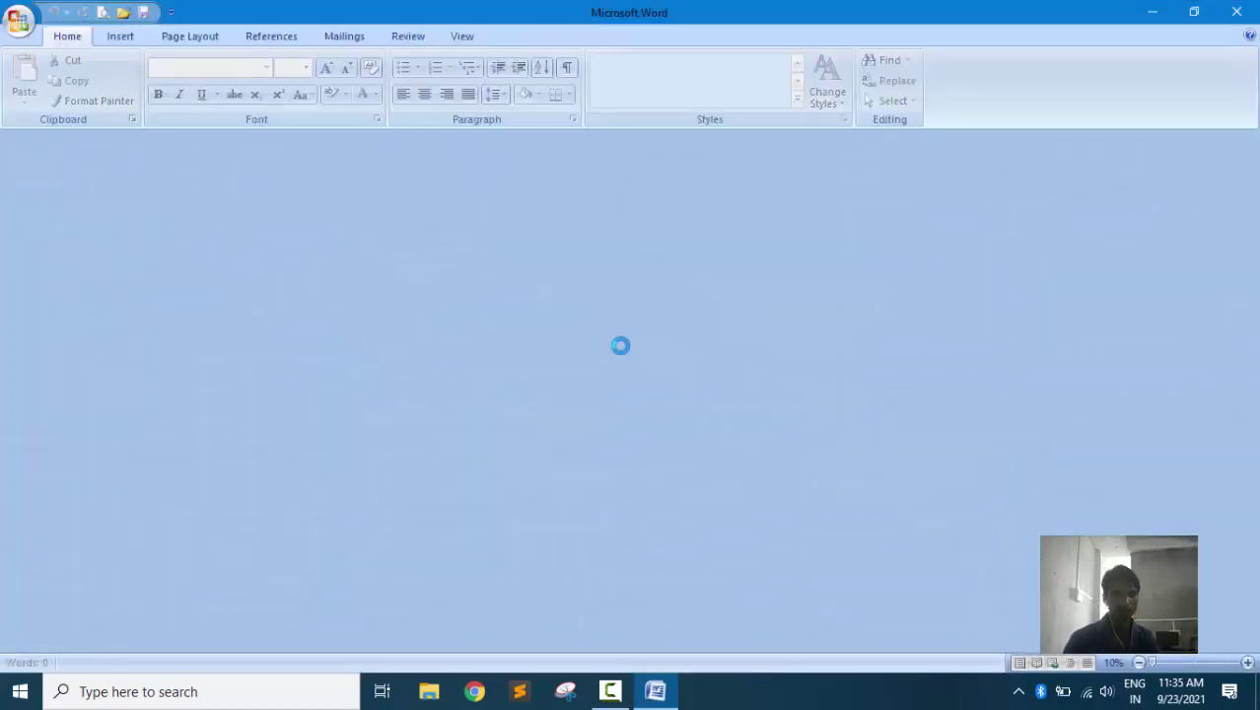
key("ctrl+a")
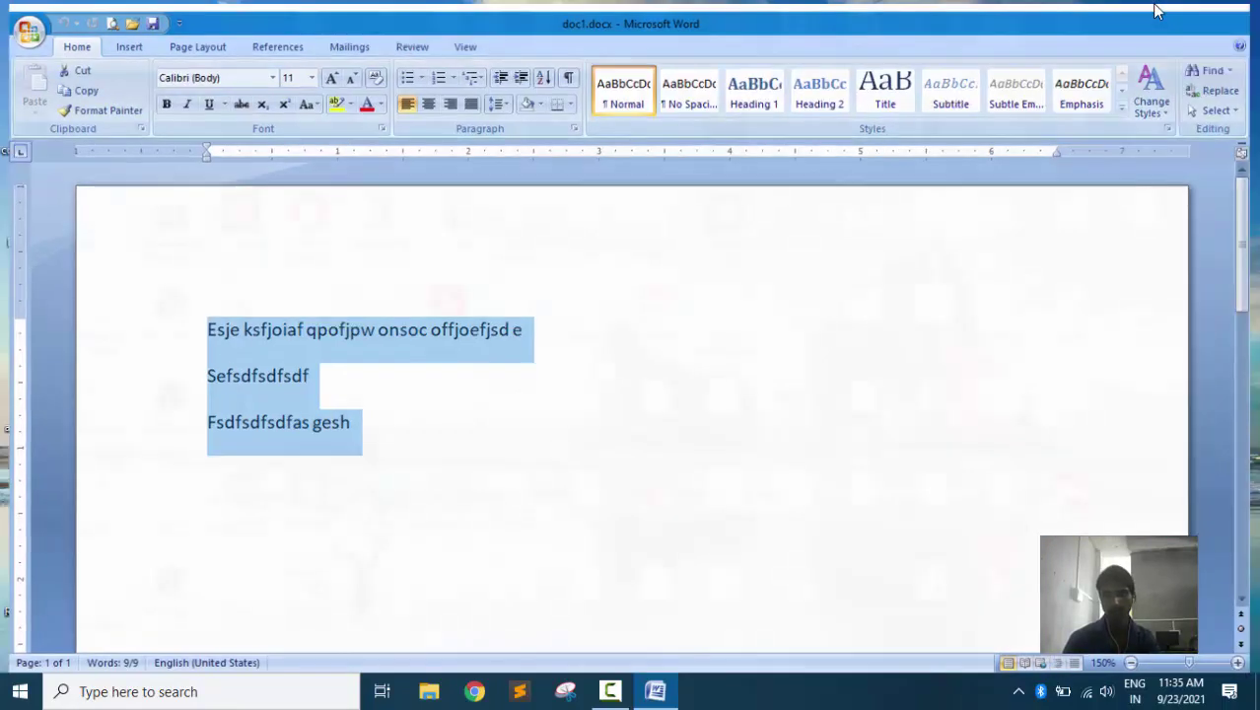
left_click(1152, 11)
double_click(1144, 222)
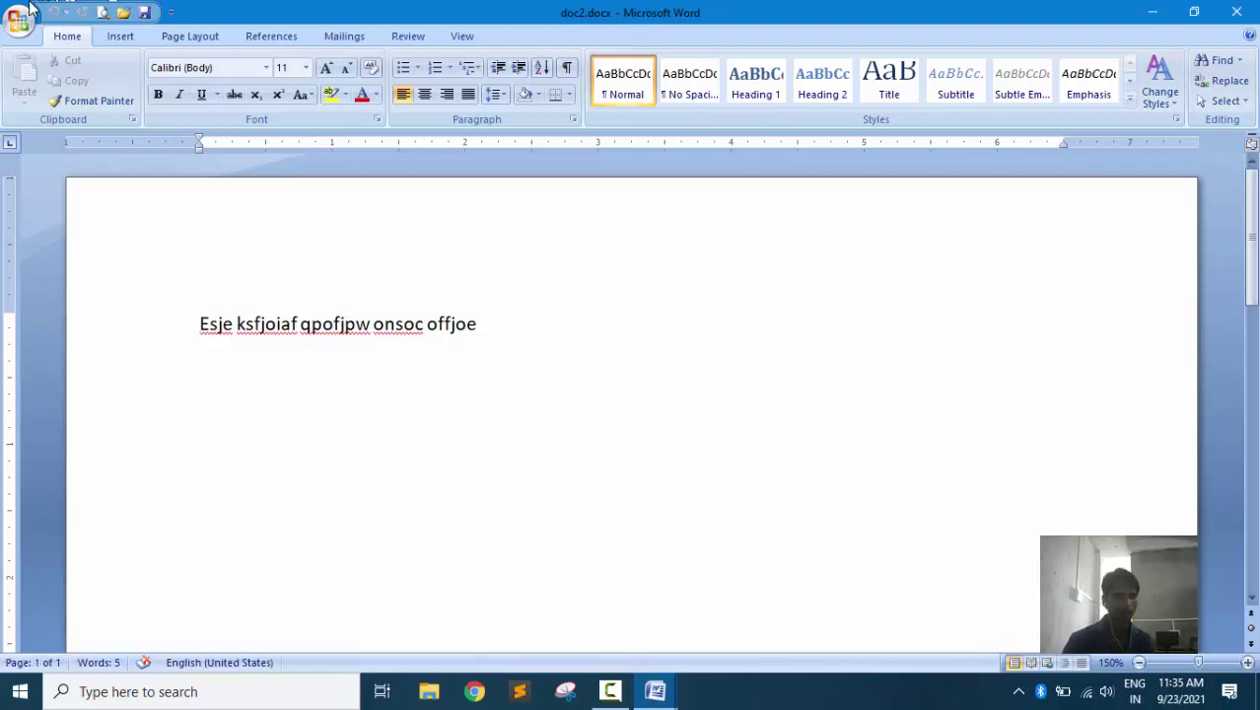
- Check the Office menu's Save As options twice without saving, then close doc2.docx and doc1.docx
left_click(13, 29)
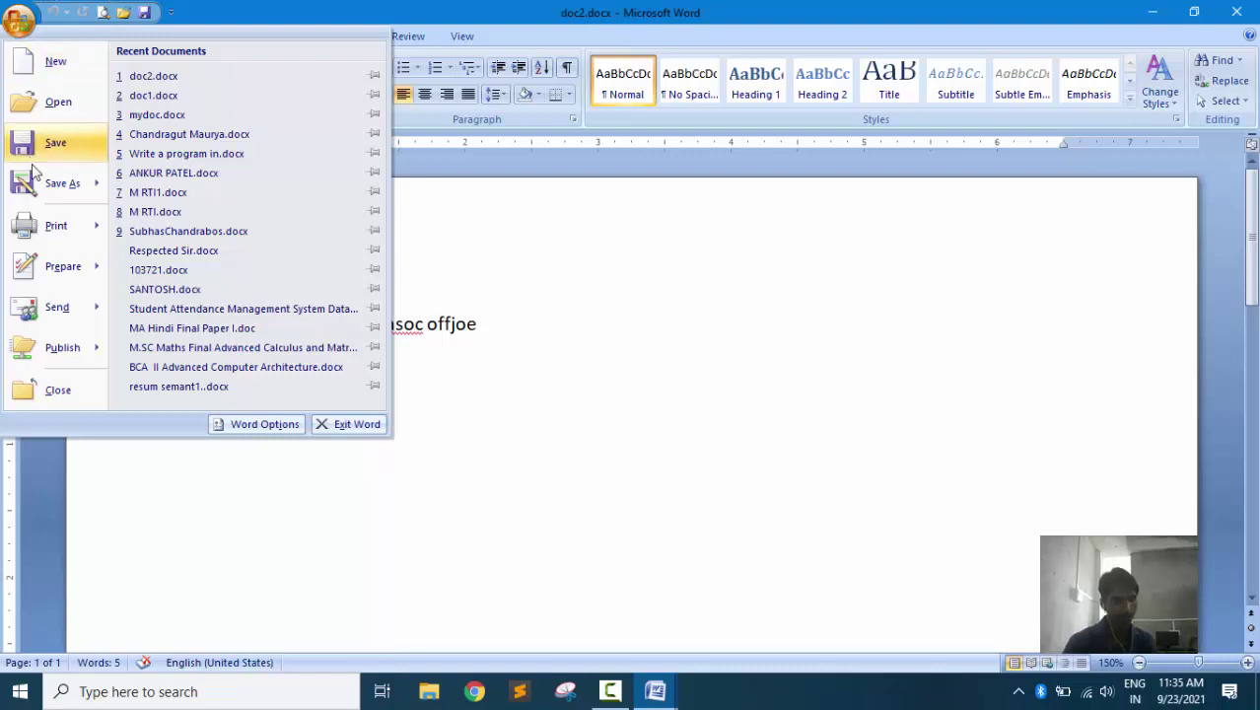
mouse_move(39, 179)
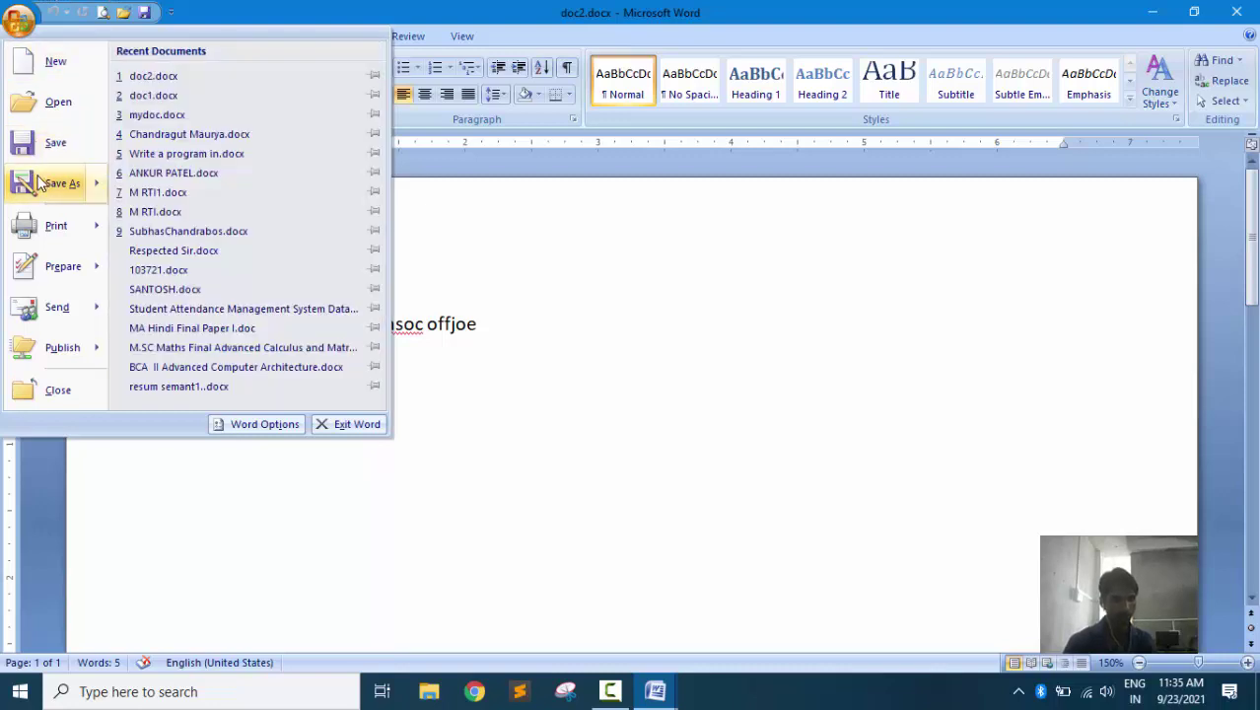
left_click(584, 225)
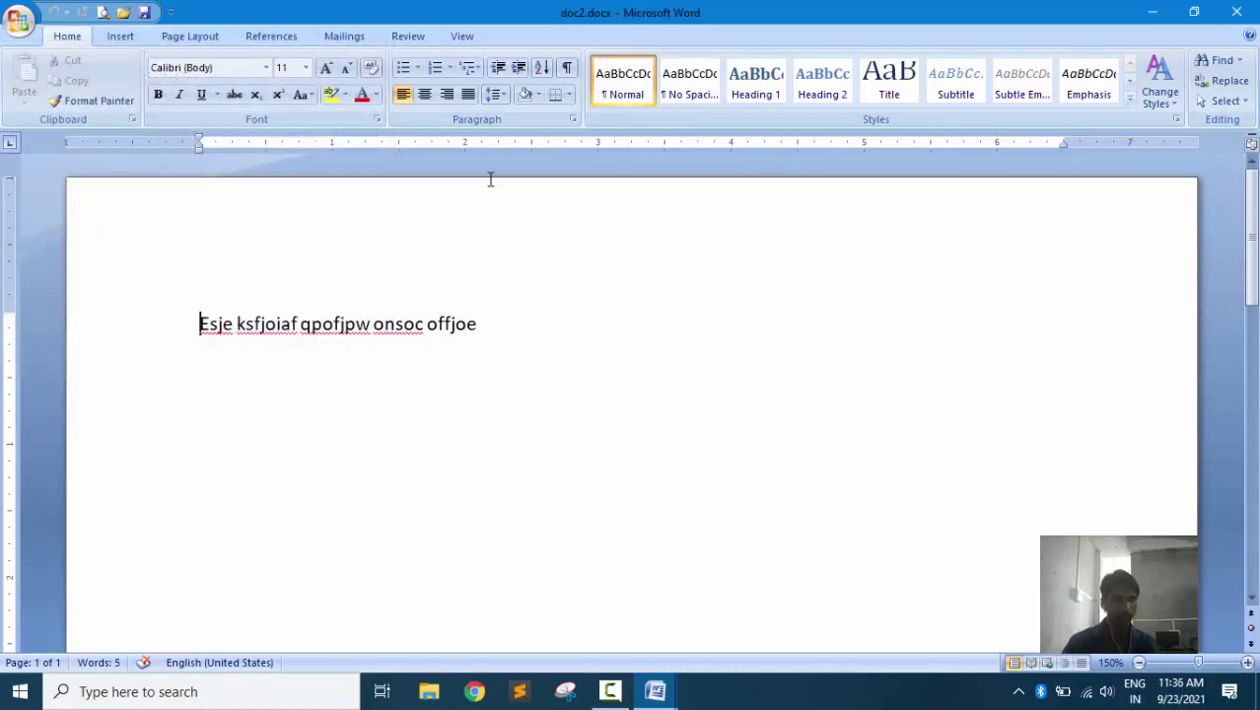
left_click(18, 20)
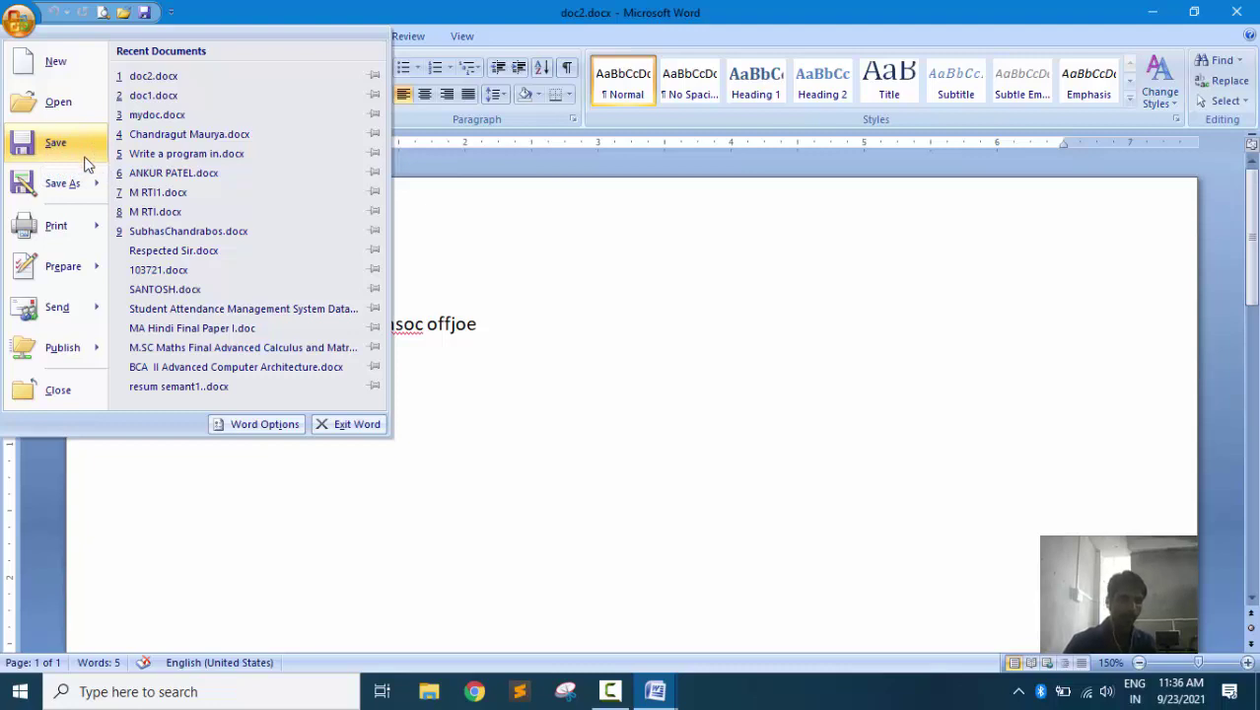
mouse_move(69, 191)
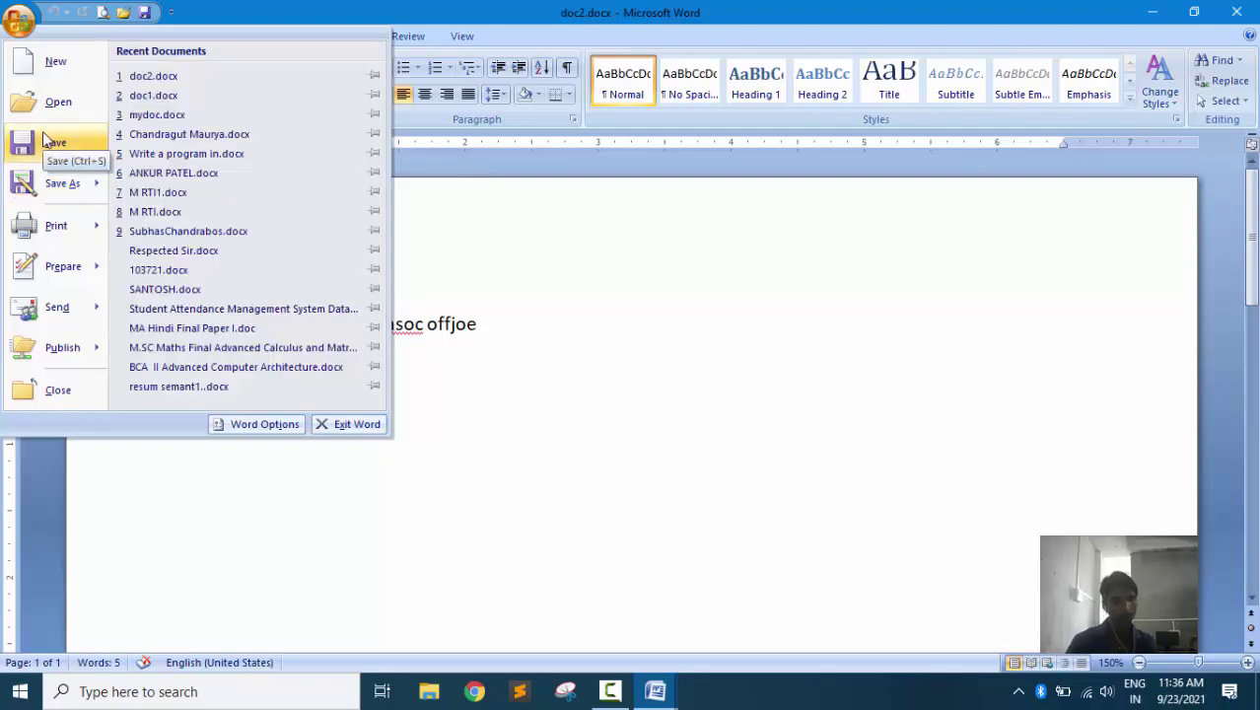
left_click(519, 323)
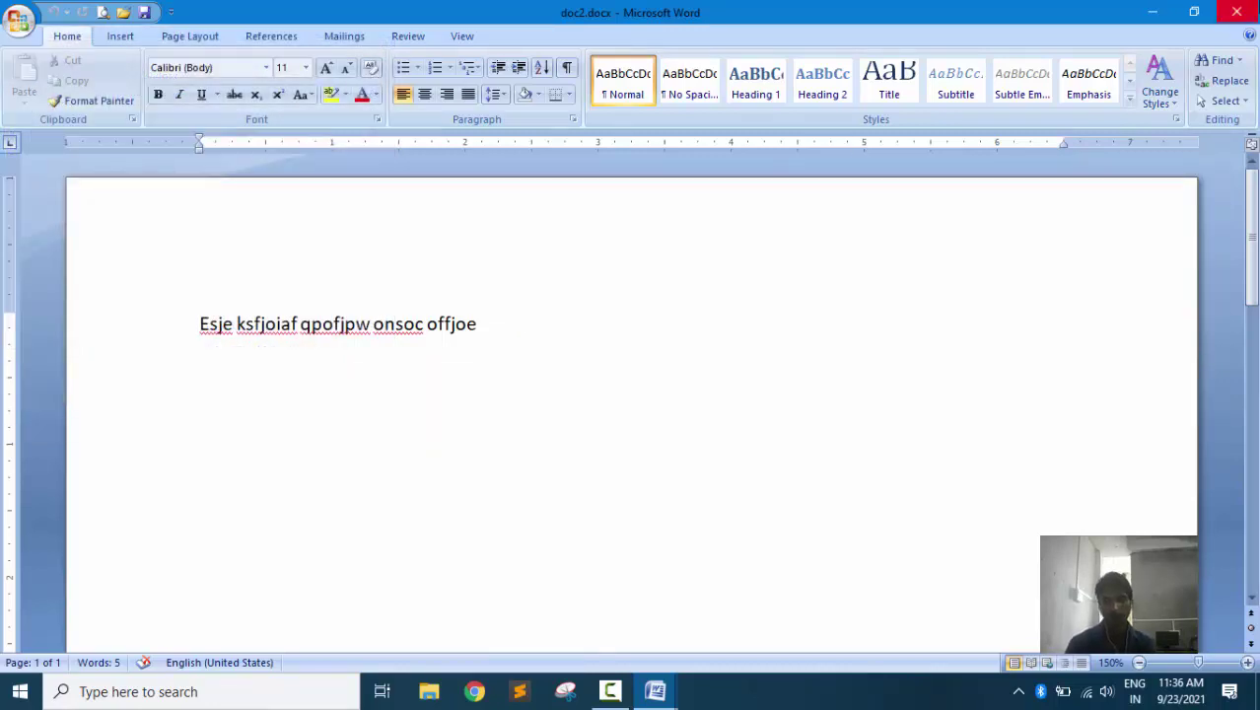
left_click(1236, 12)
left_click(1237, 12)
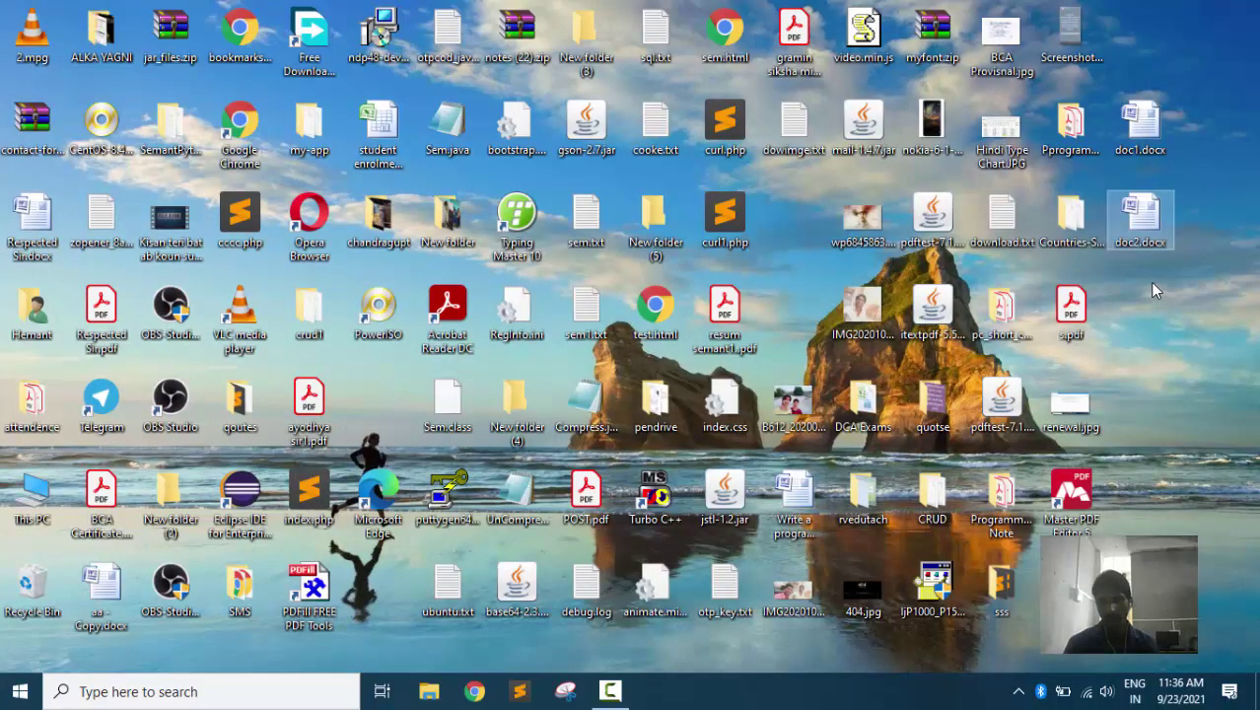
- Delete doc1.docx and doc2.docx, launch Word via a 'winword' search, and type 'signsoignsoi ingioweg'
key("Delete")
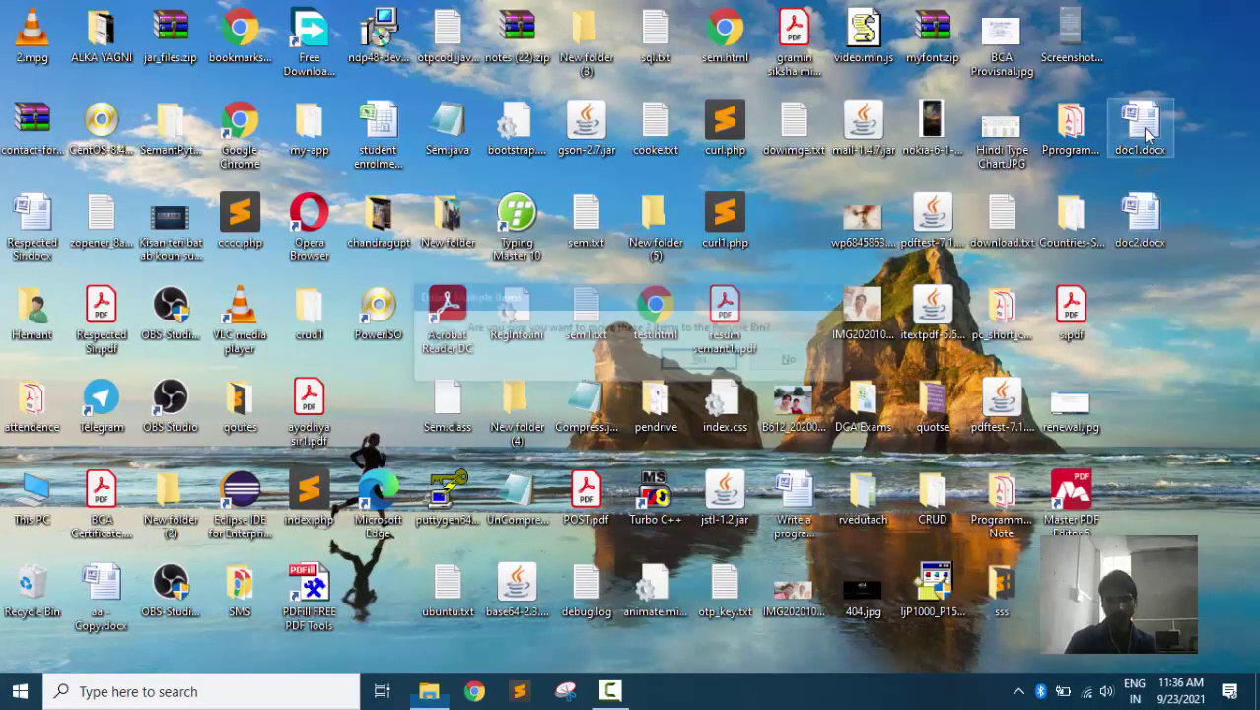
key("Return")
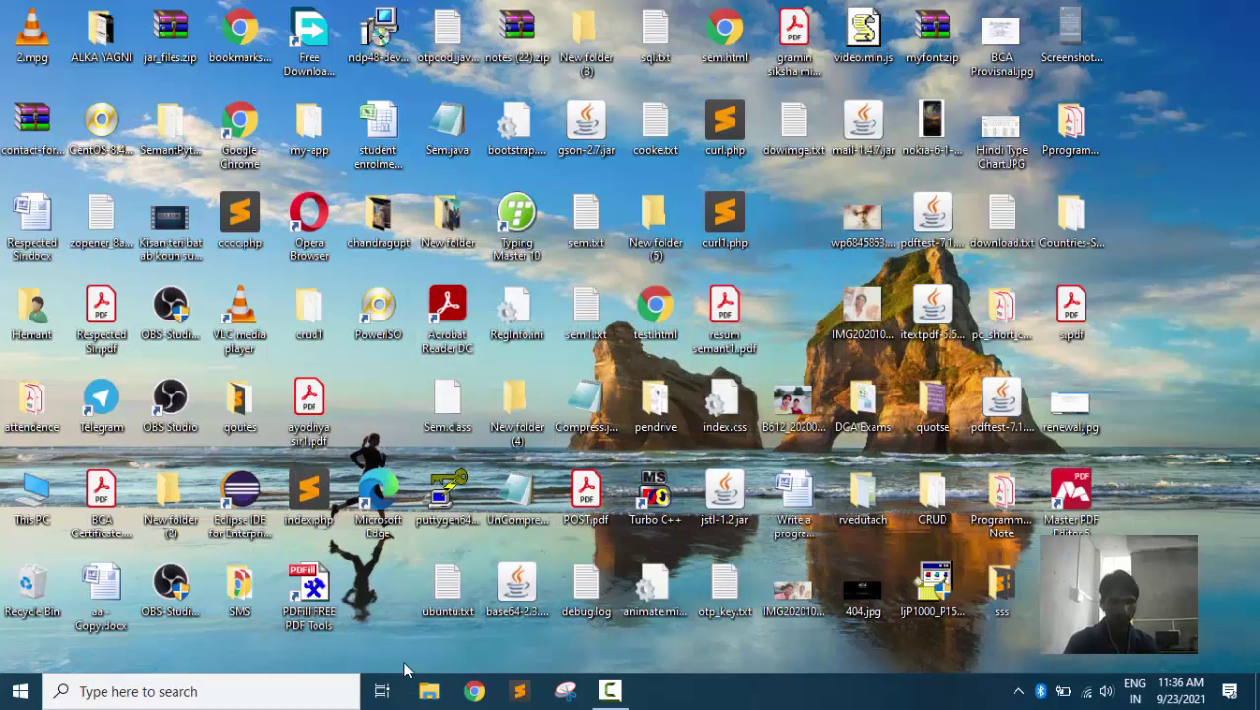
left_click(336, 691)
type("winw")
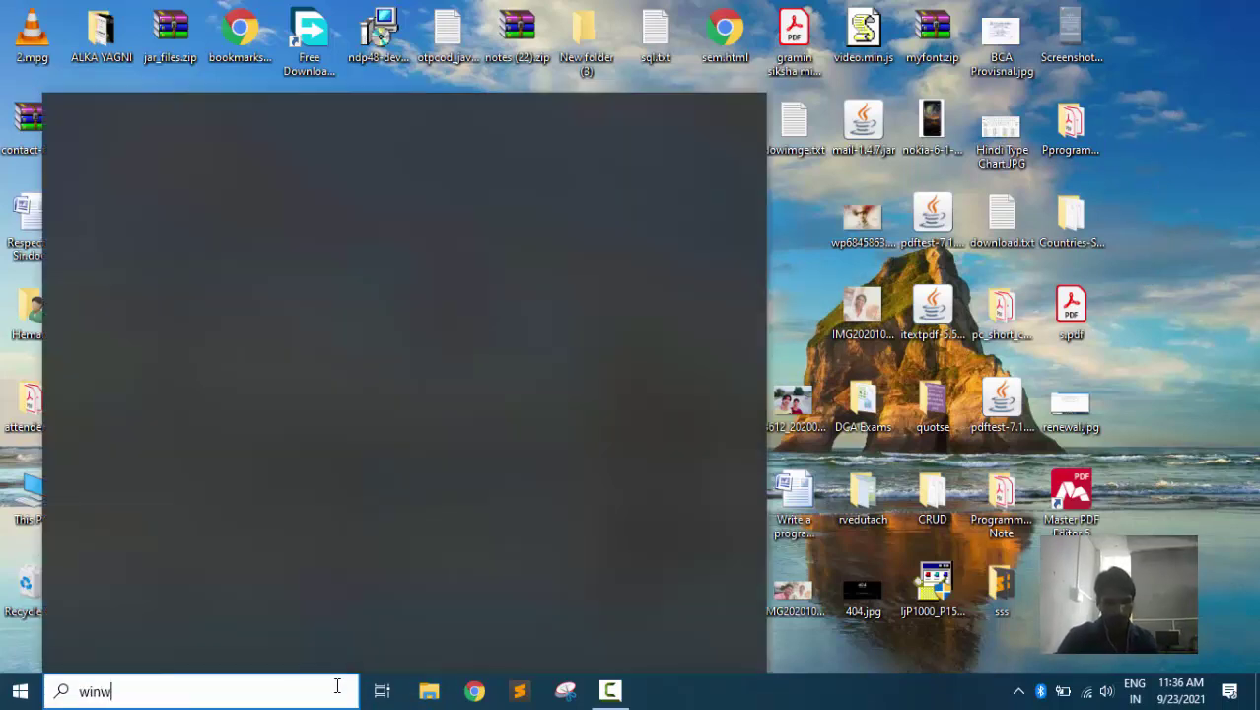
type("ird")
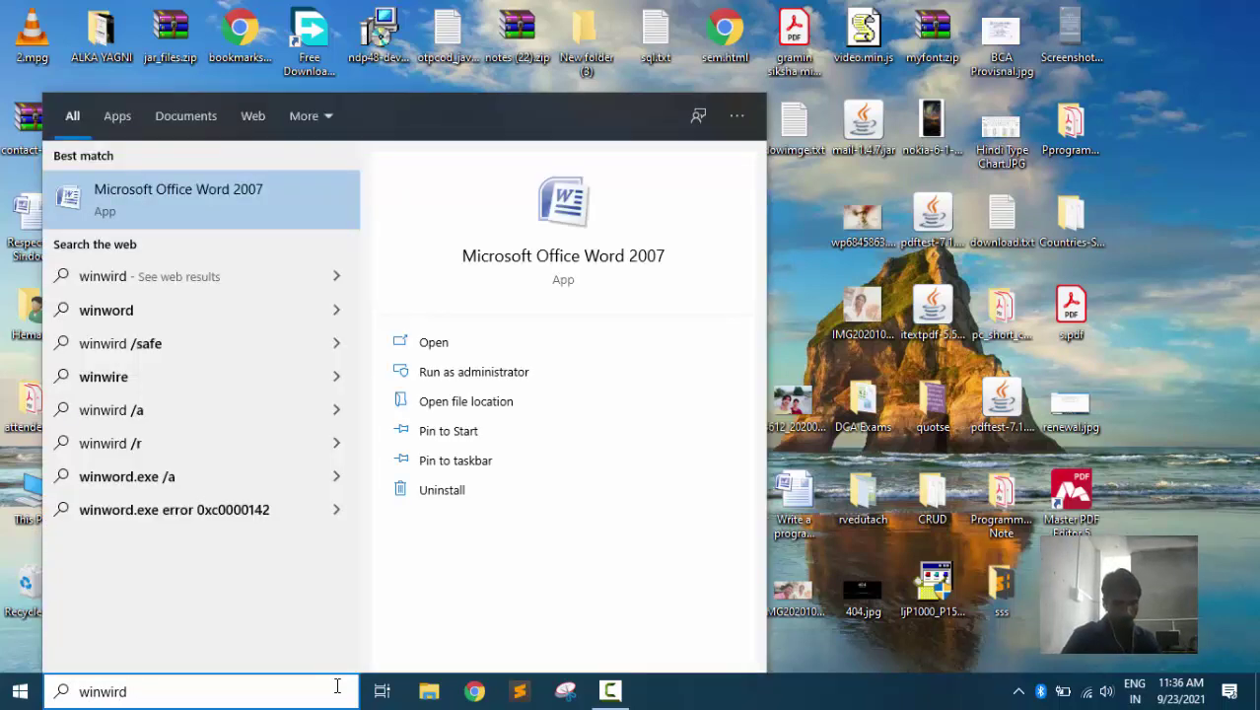
key("BackSpace")
key("BackSpace")
key("BackSpace")
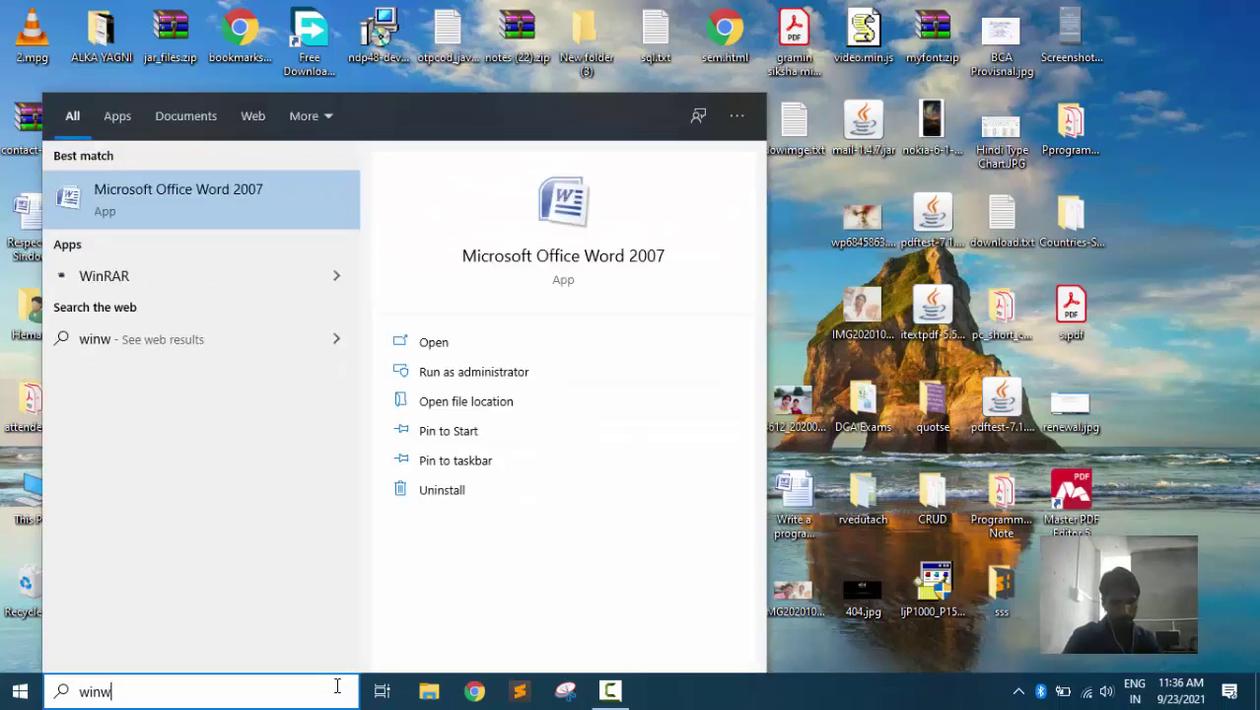
type("ord")
key("Return")
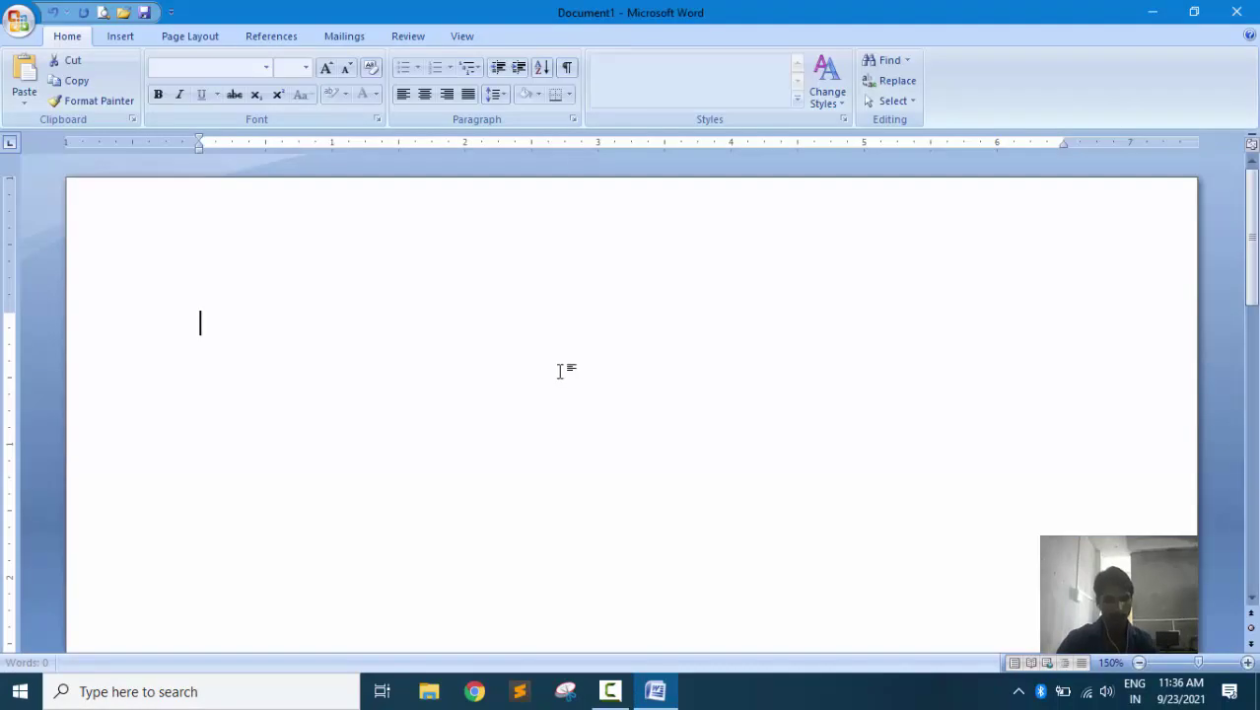
type("signsoignsoi")
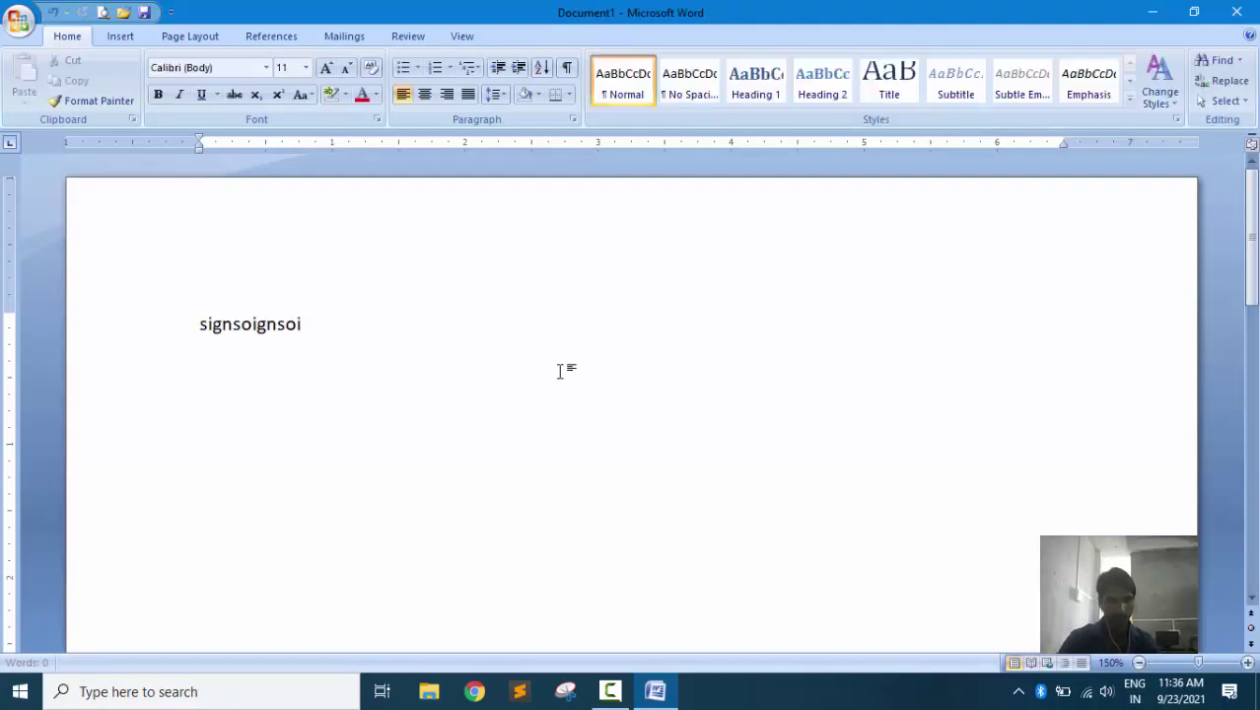
type(" ingioweg")
- Add the lines 'giwebgiweg' and 'ewkngiewk' below the first line
key("Return")
type("giwebgiweg")
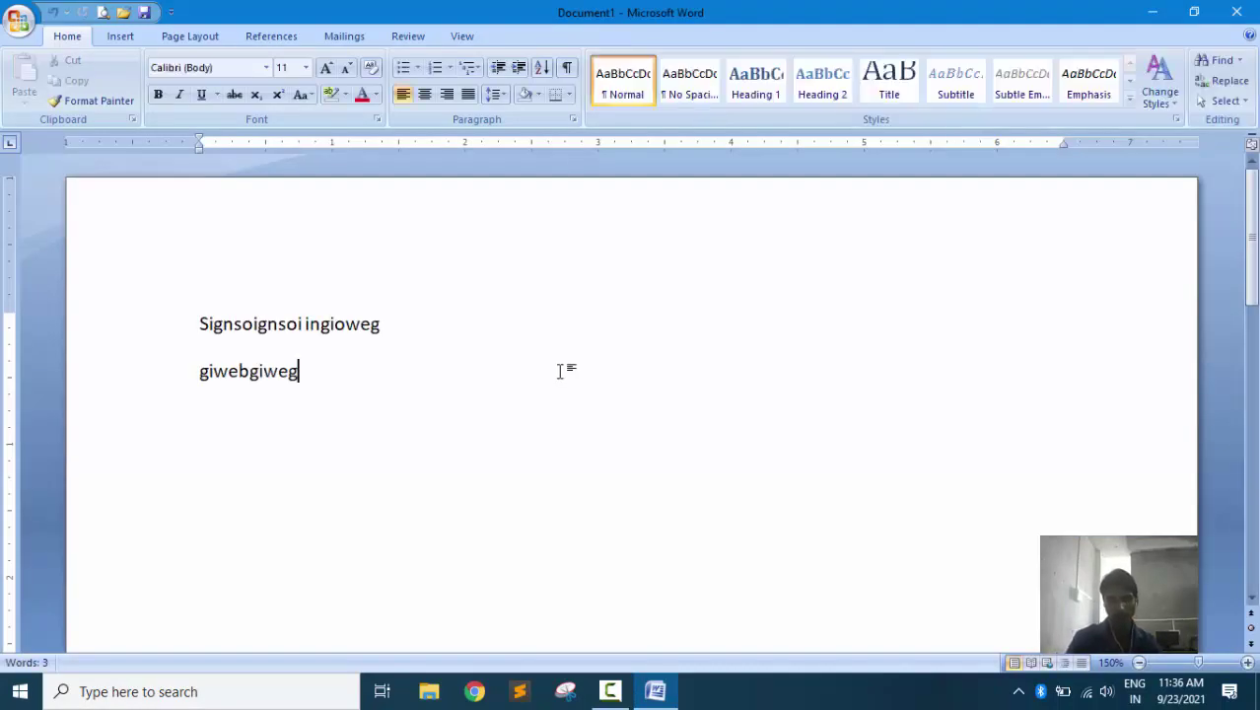
key("Return")
type("ewkngiewk")
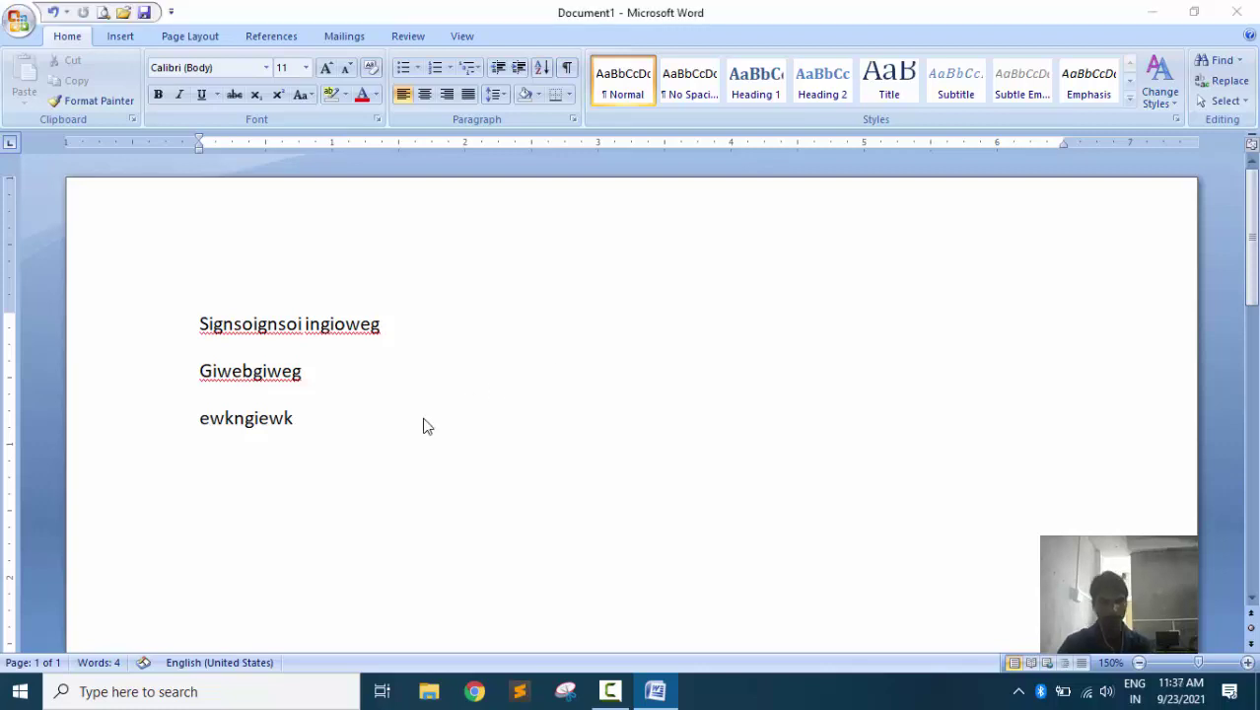
- Save the document to the Desktop as mydoc.docx
key("ctrl+s")
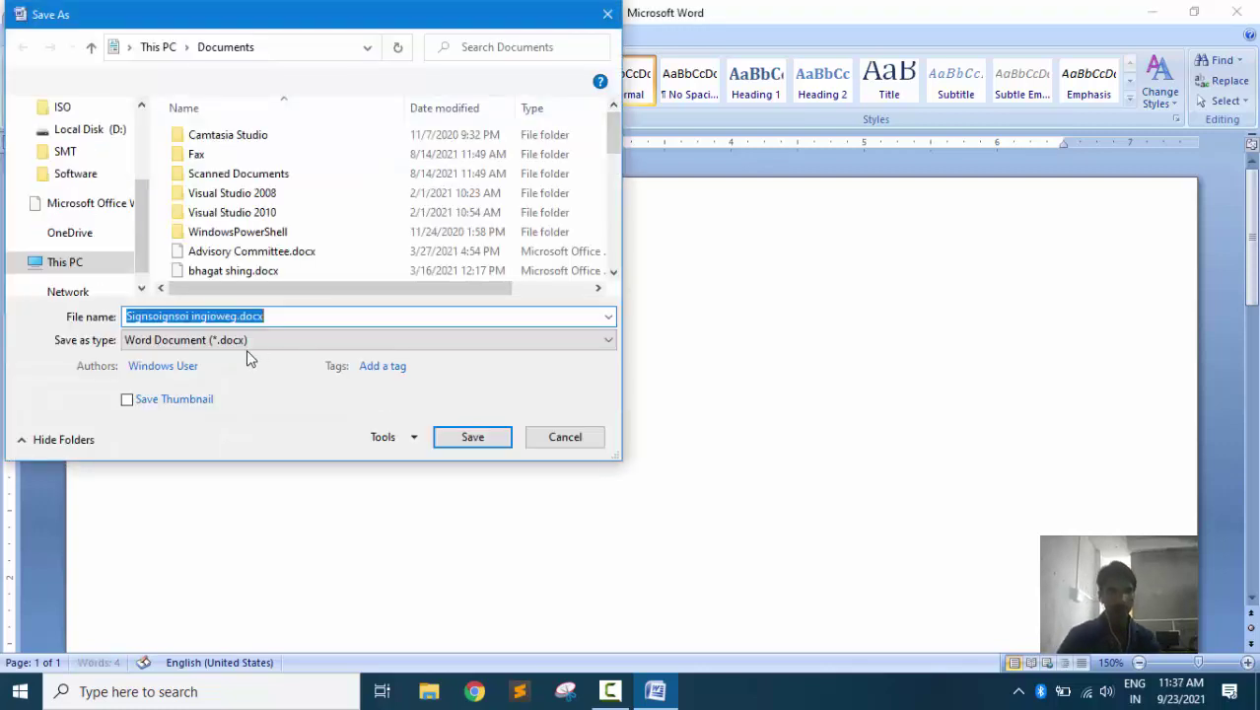
key("BackSpace")
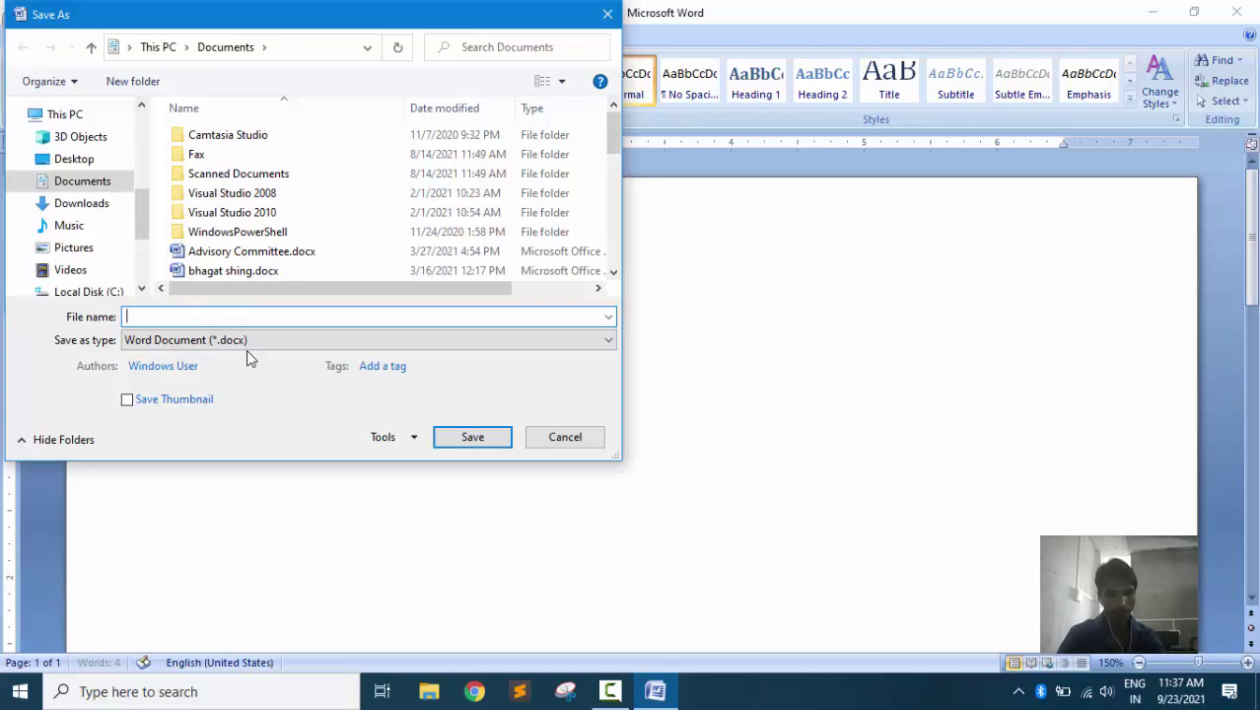
type("d")
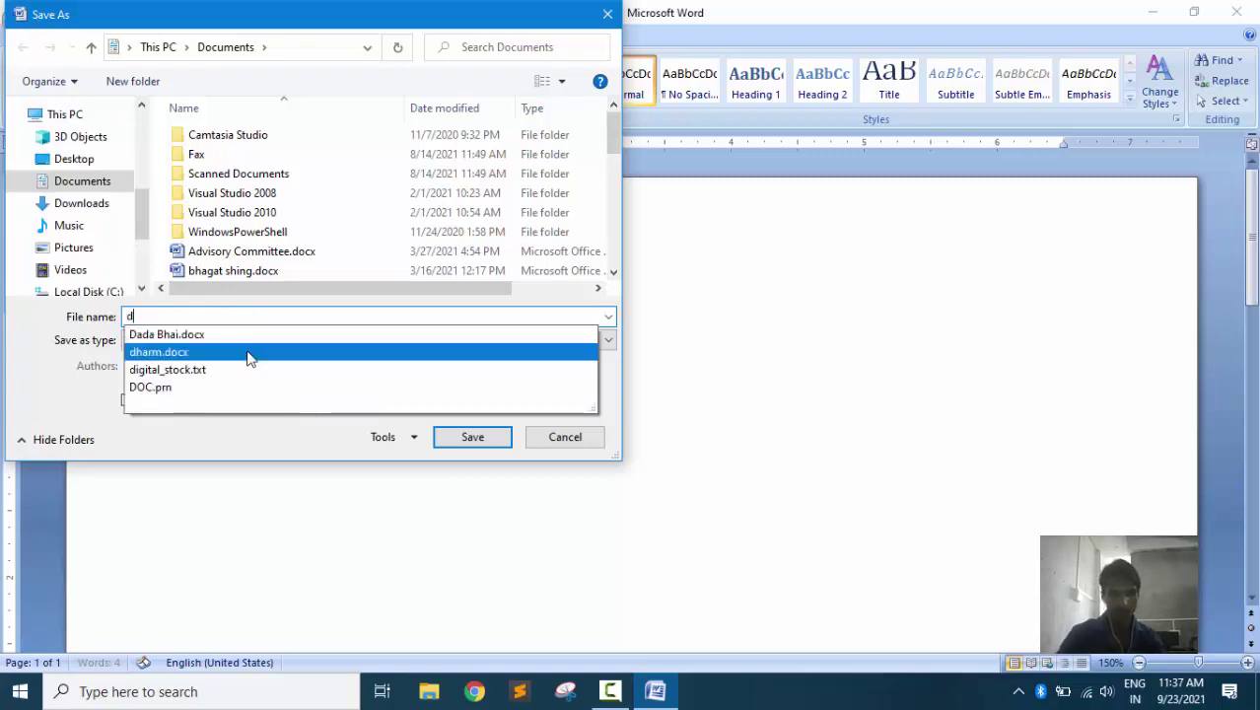
type("mydoc")
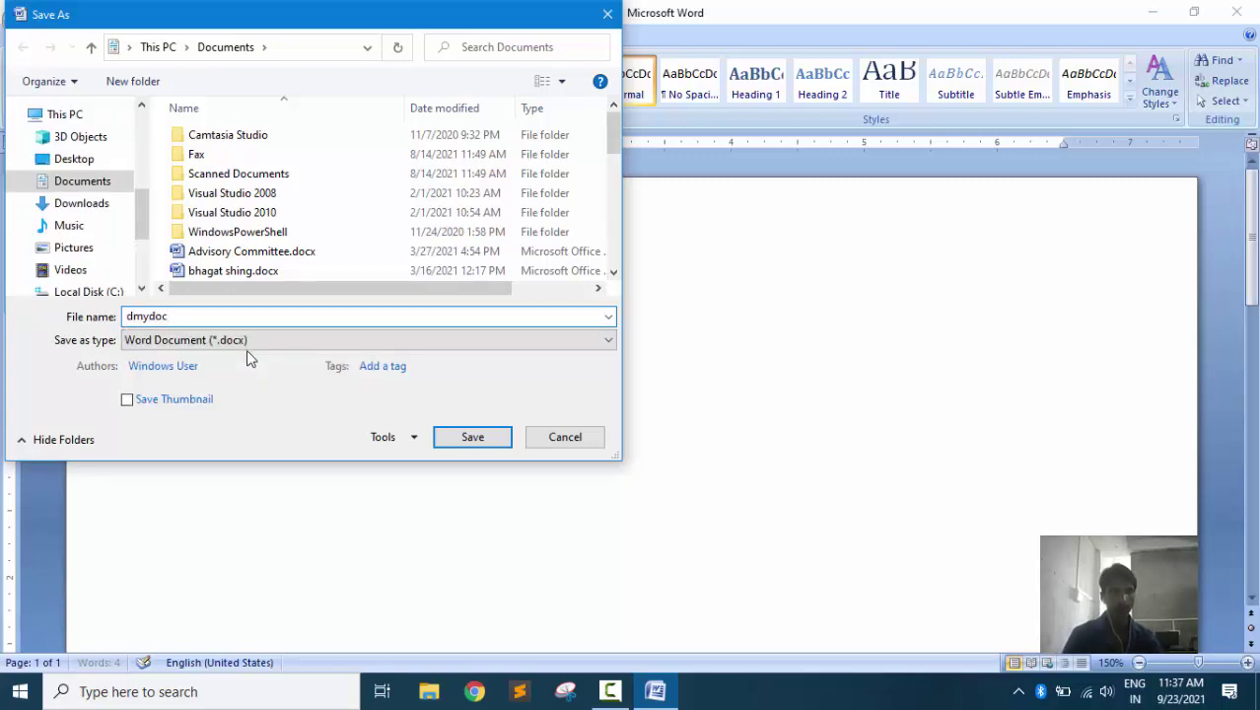
double_click(168, 315)
key("BackSpace")
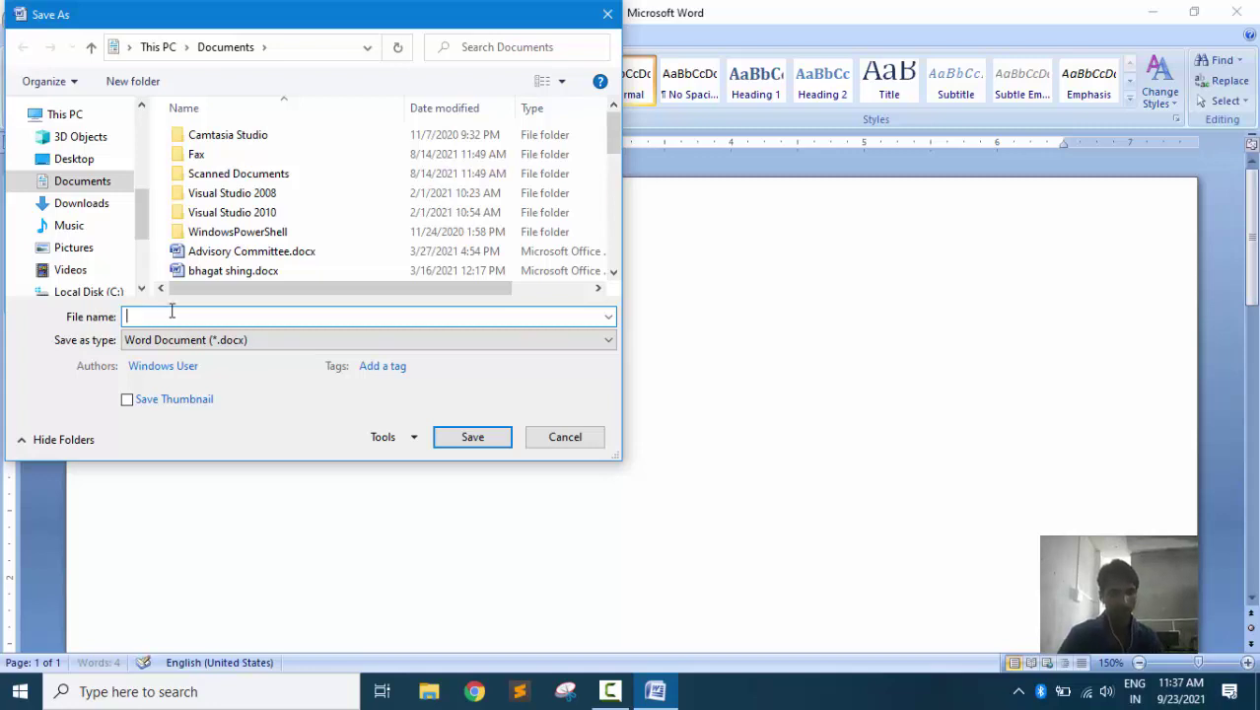
type("mydoc")
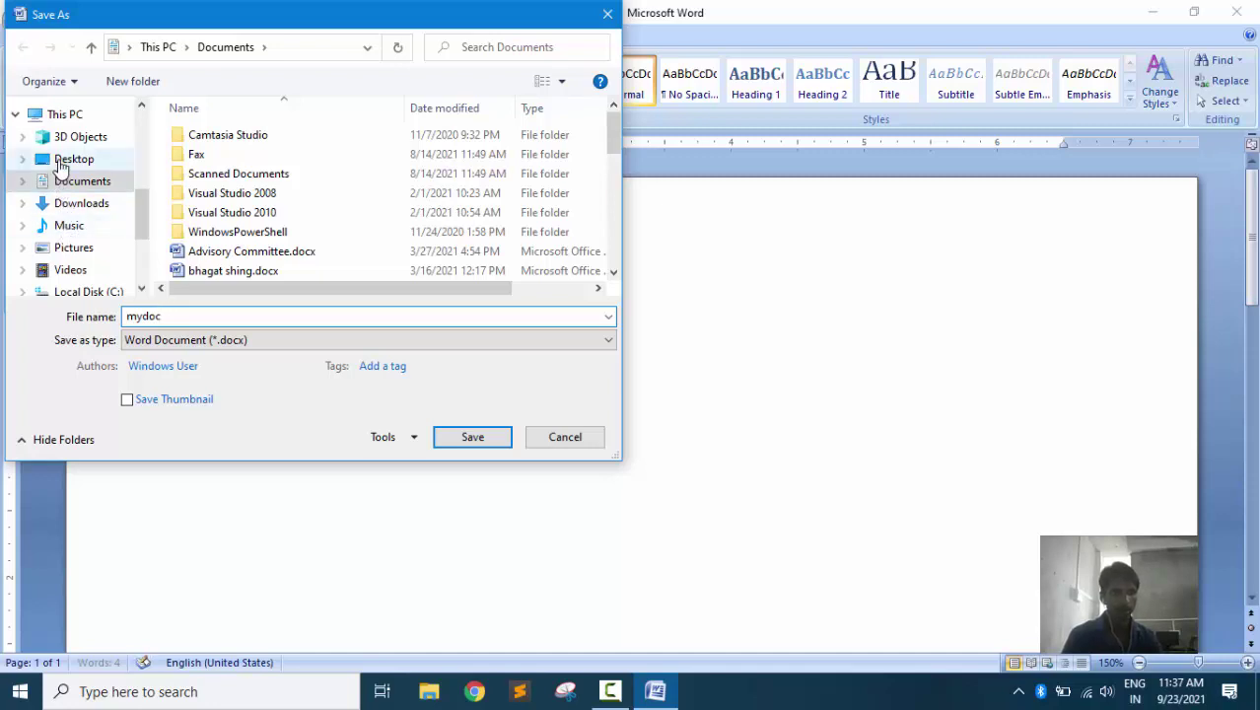
left_click(66, 161)
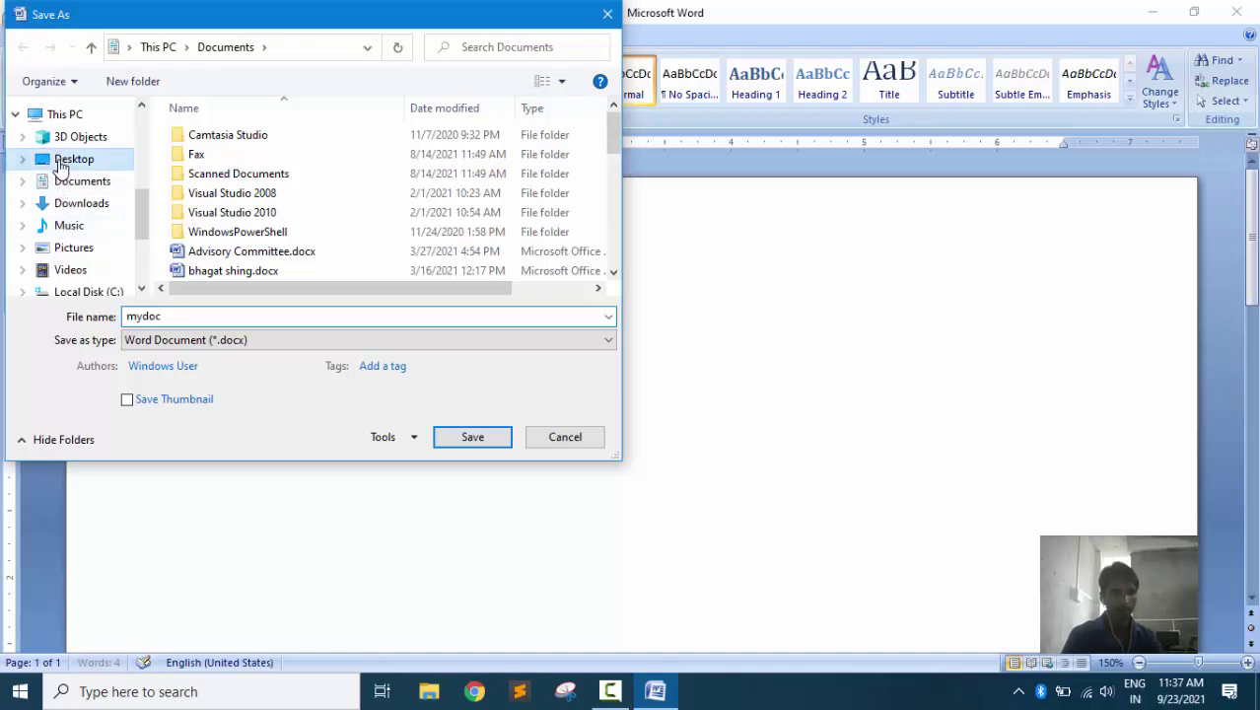
left_click(443, 443)
left_click(444, 445)
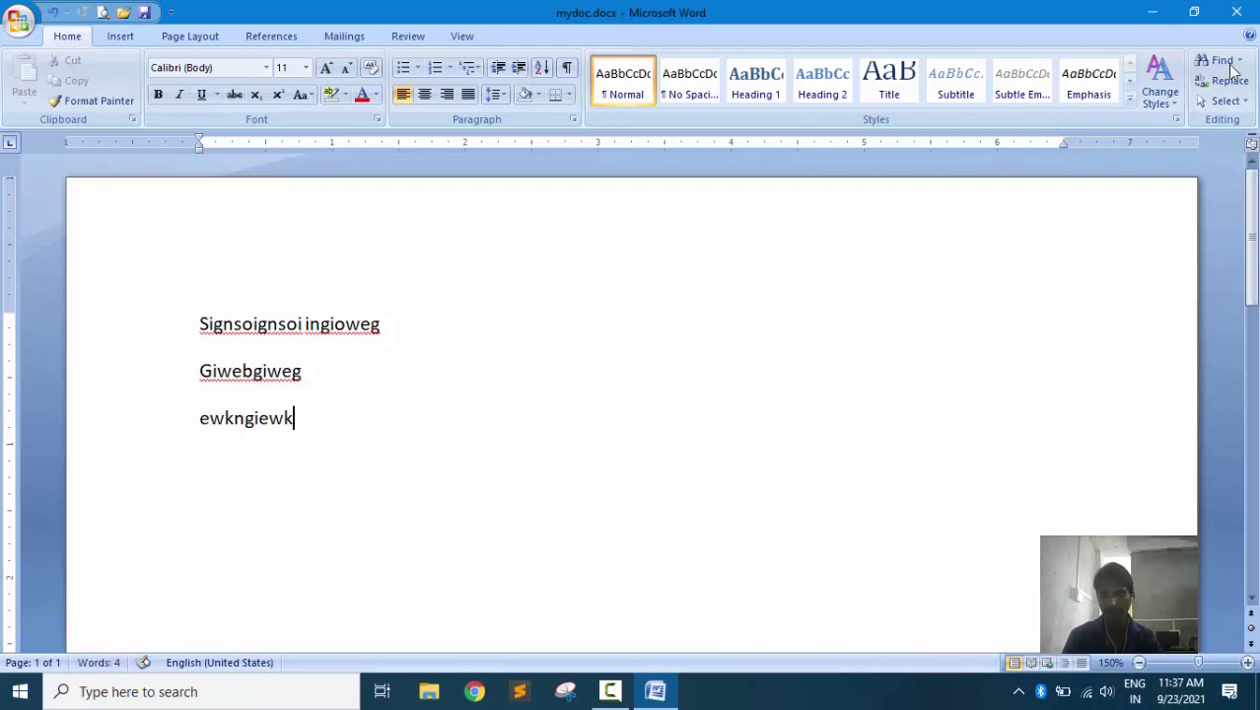
- Bring the mydoc.docx Word window back up from the taskbar
left_click(1144, 13)
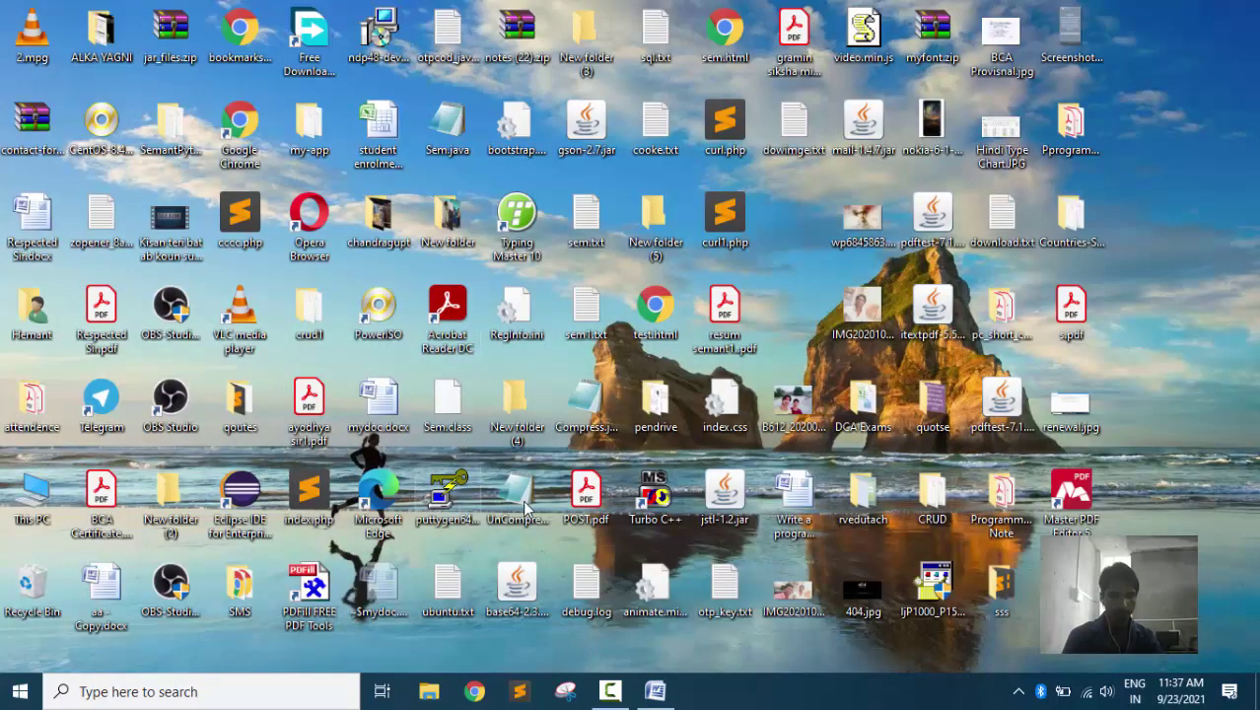
left_click(399, 426)
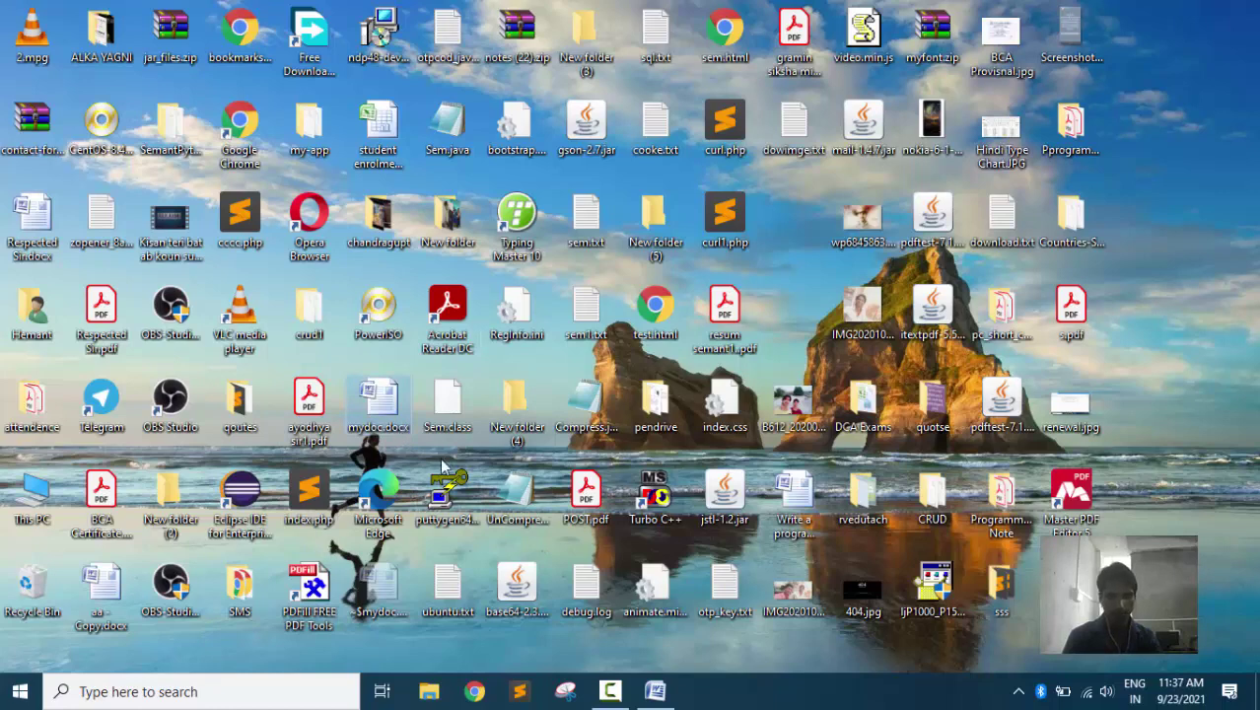
left_click(655, 691)
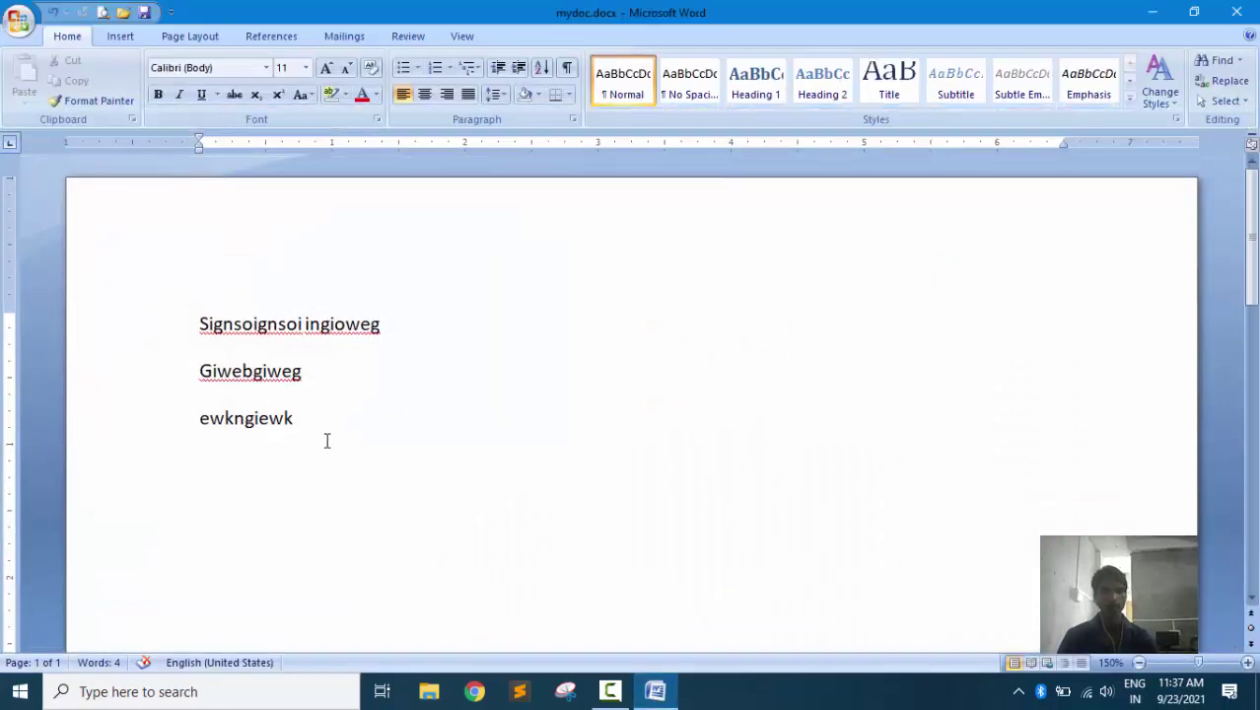
- Add lines 'oihfoeiwbfewoufbuewo', 'kfjbwekjfbwekuf' and 'fkjwefbwekj' below Ewkngiewk and save
key("Return")
type("oi")
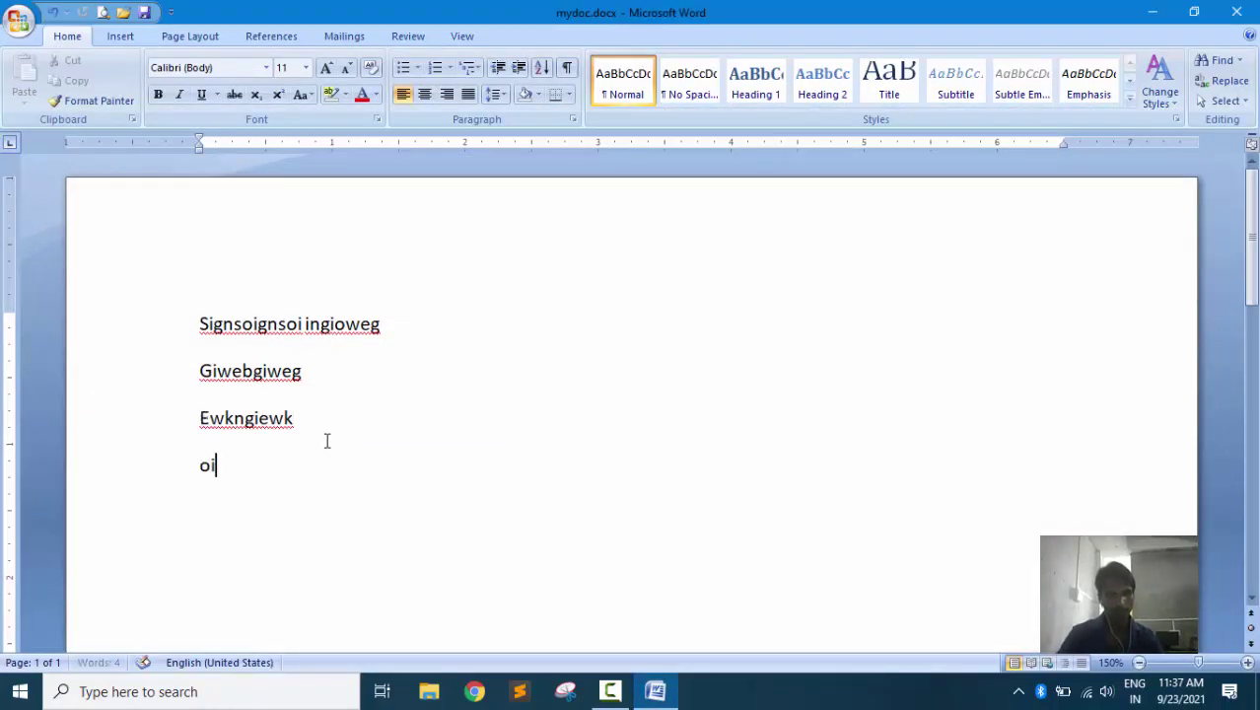
type("hfoeiwbfewoufbuewo")
key("Return")
type("k")
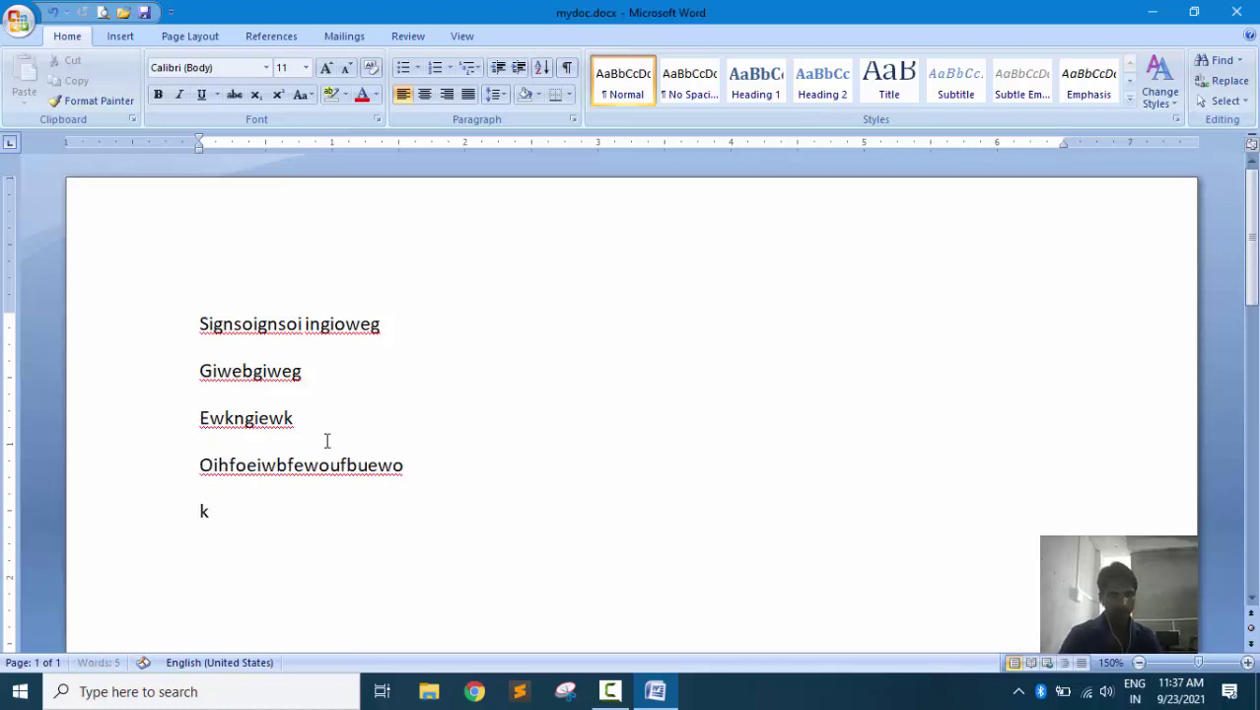
type("fjbwekjfbwekuf")
key("Return")
type("fkjwefbwe")
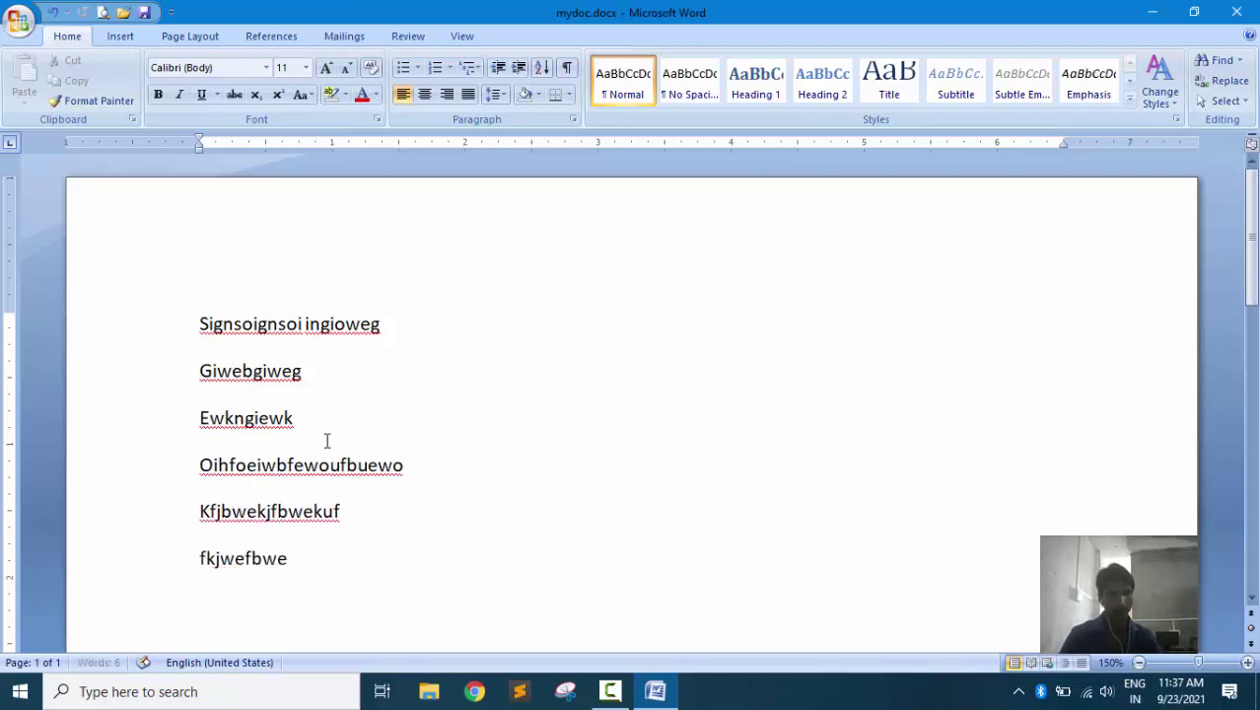
type("kj")
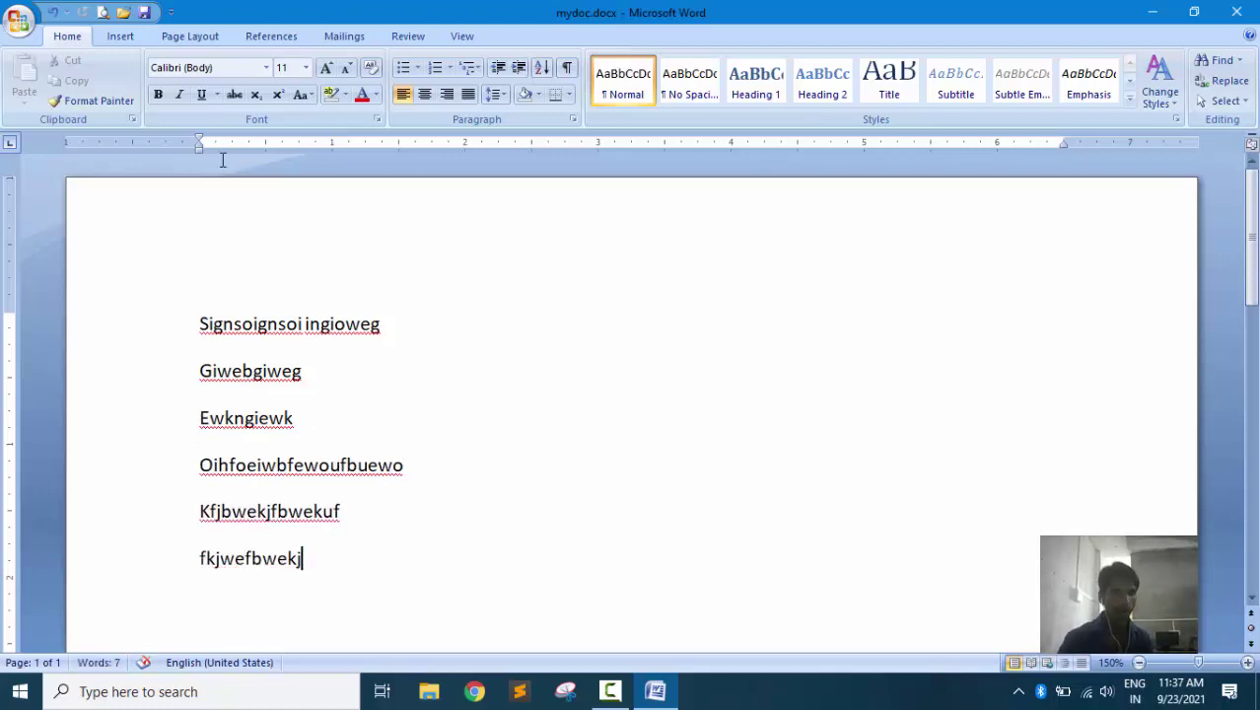
left_click(144, 14)
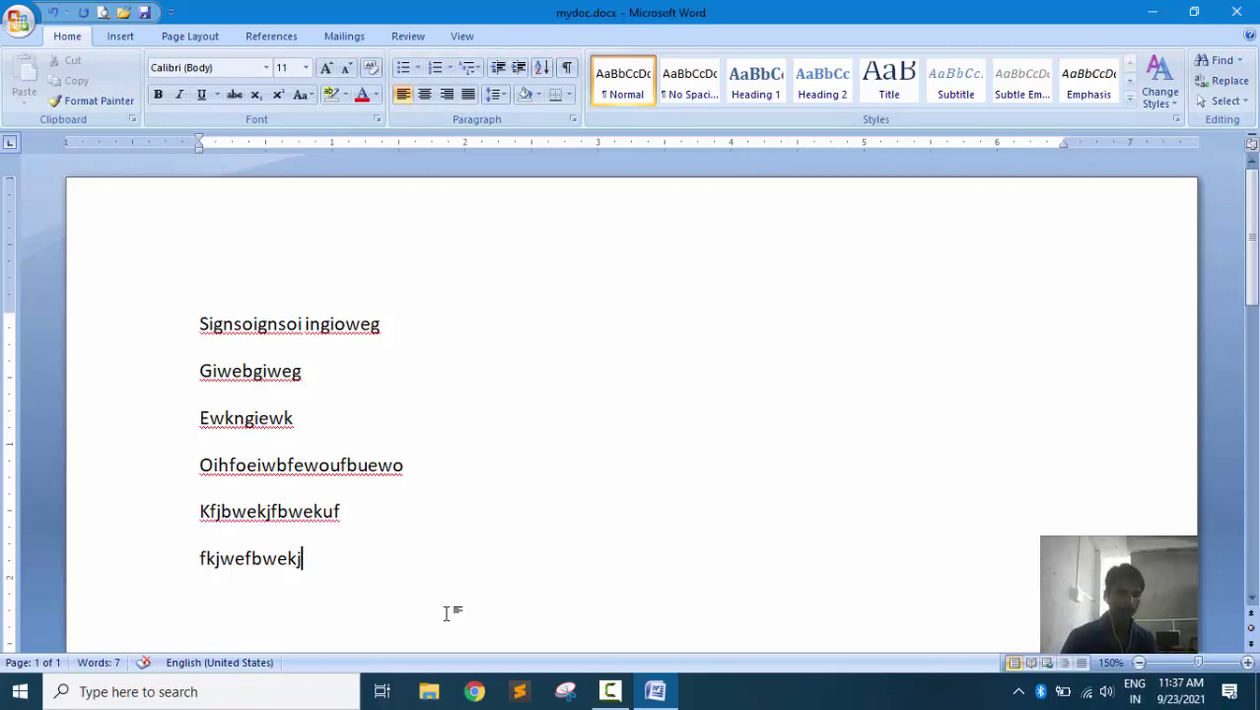
left_click_drag(323, 557, 222, 285)
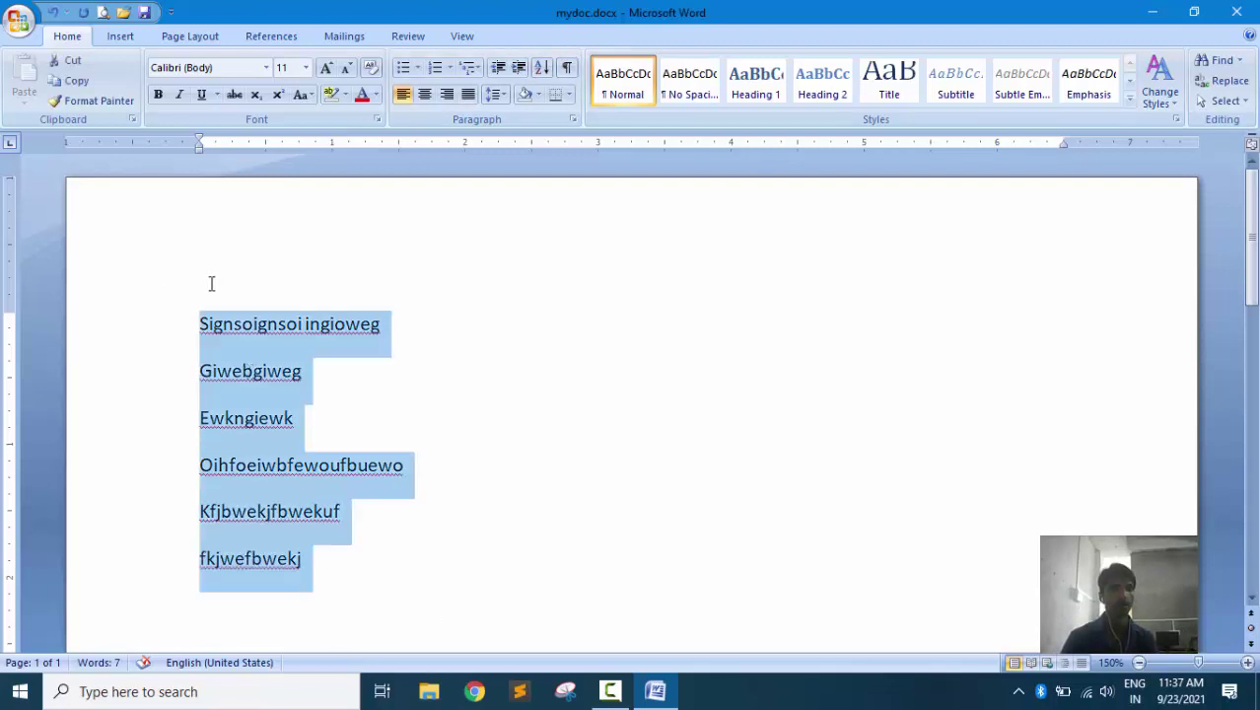
left_click(360, 421)
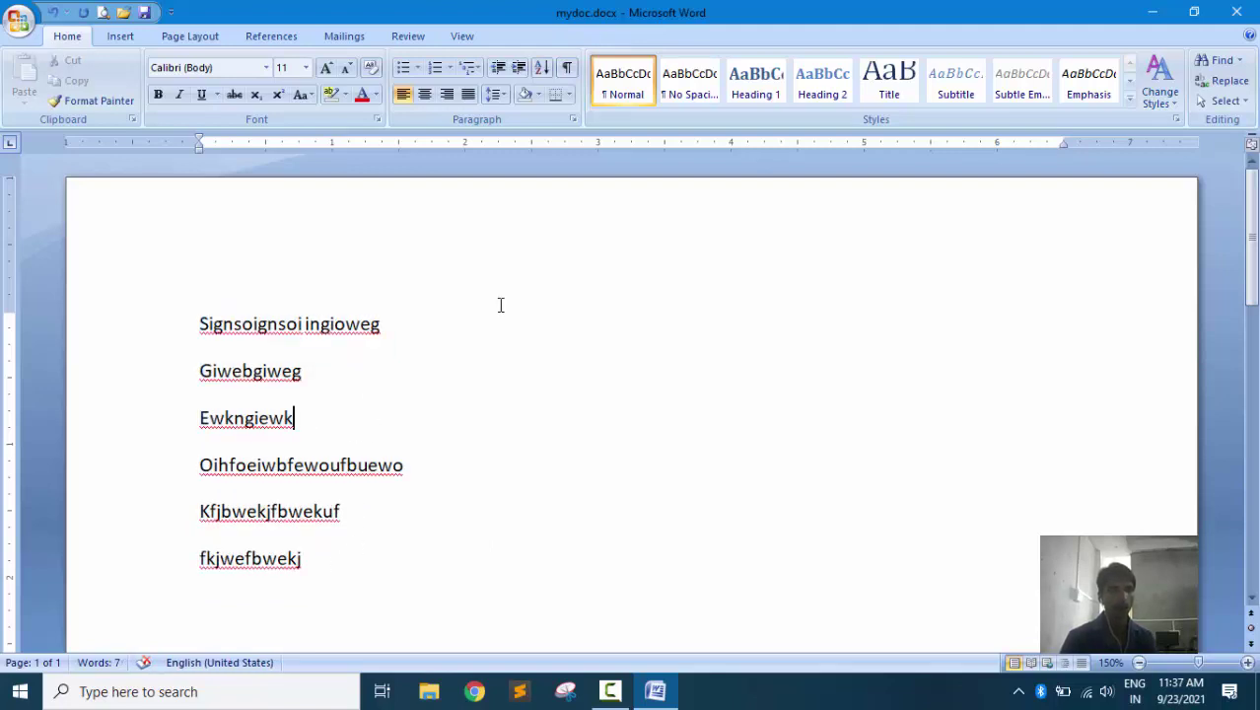
- Use Office > Save As to save a copy named mydoc1.docx on the Desktop
left_click(19, 20)
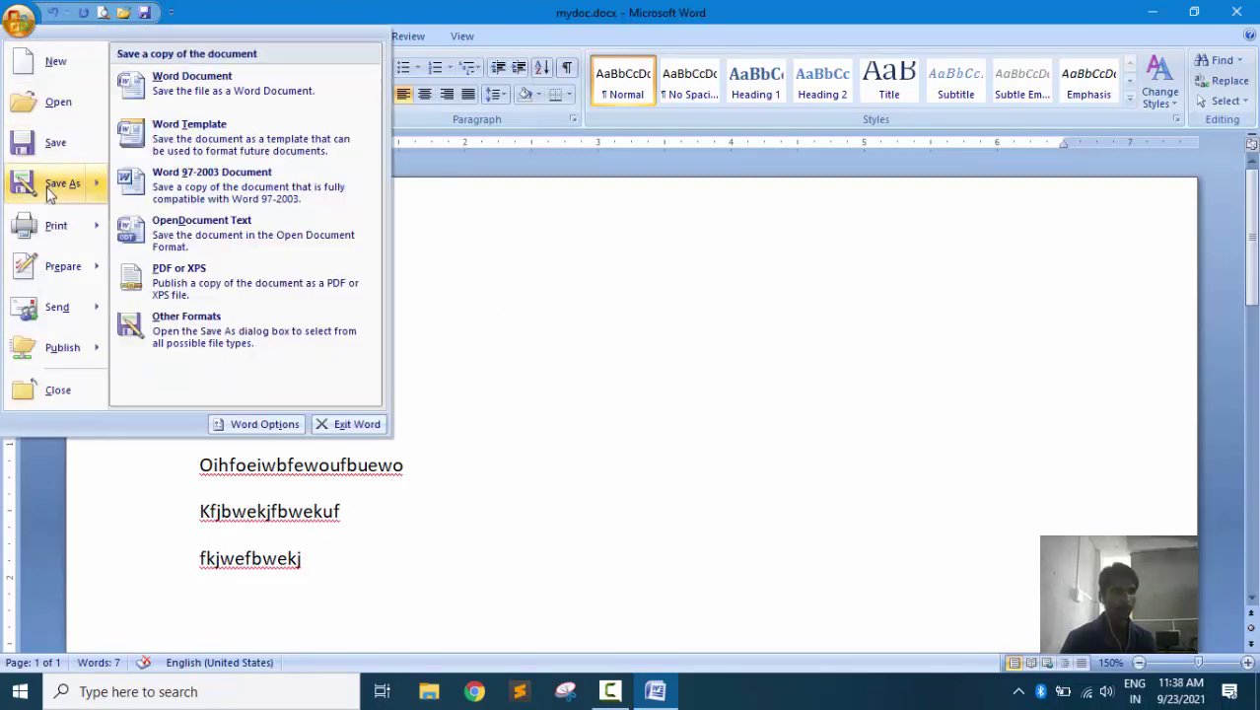
left_click(46, 186)
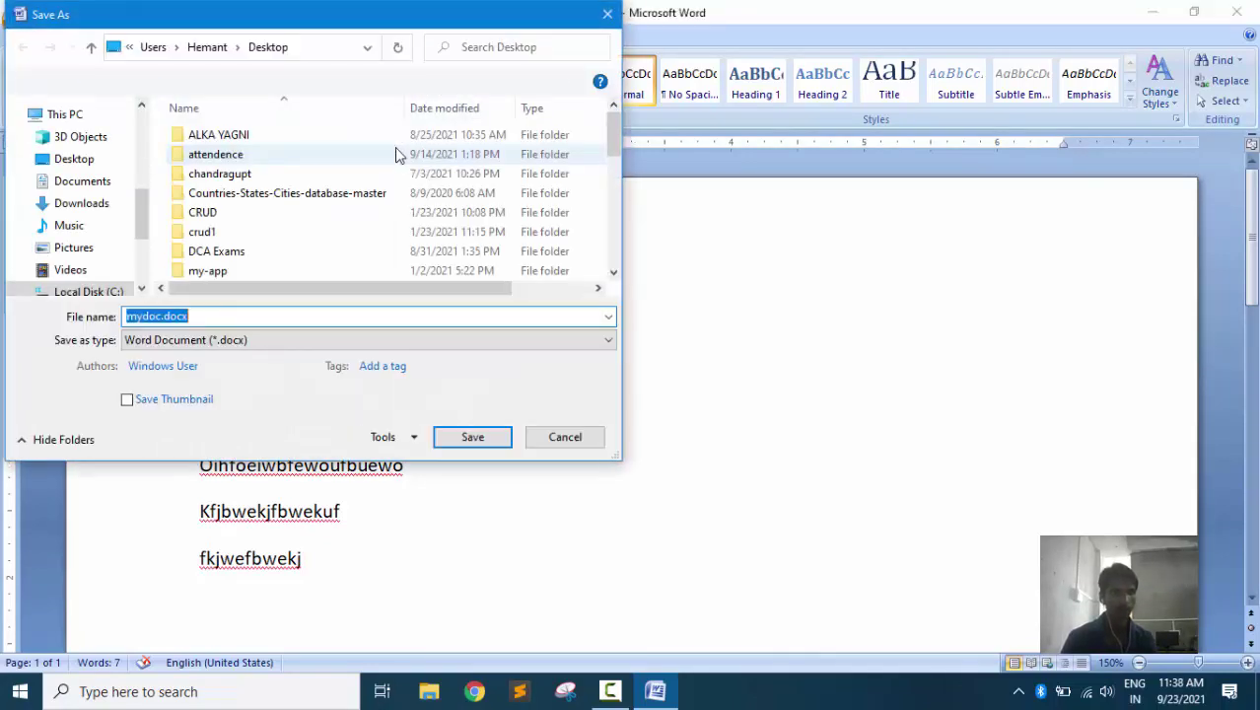
key("Home")
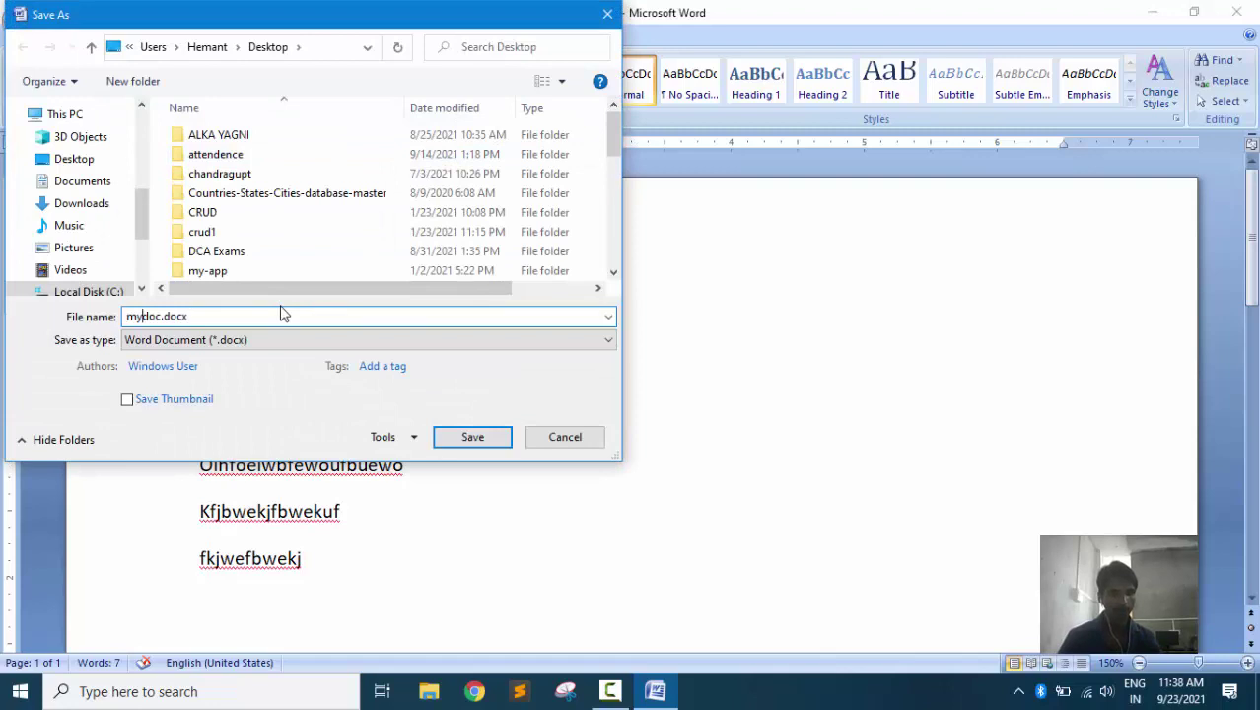
key("Right")
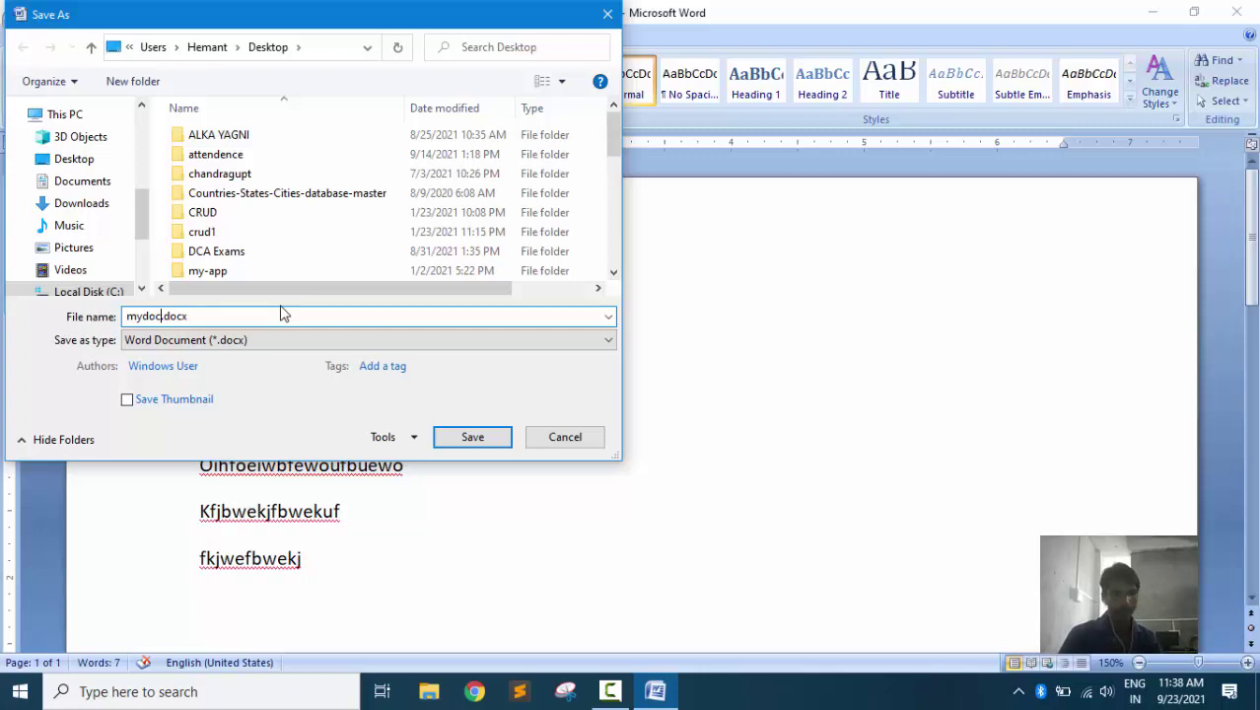
type("1")
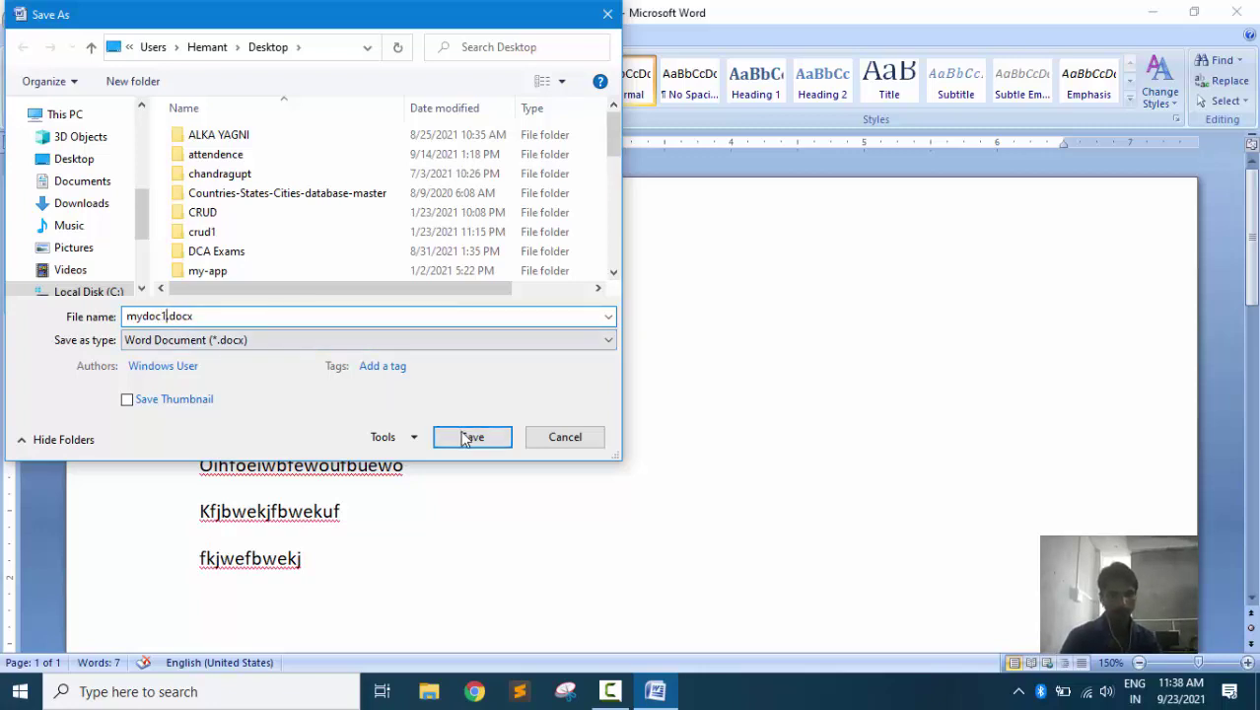
left_click(465, 437)
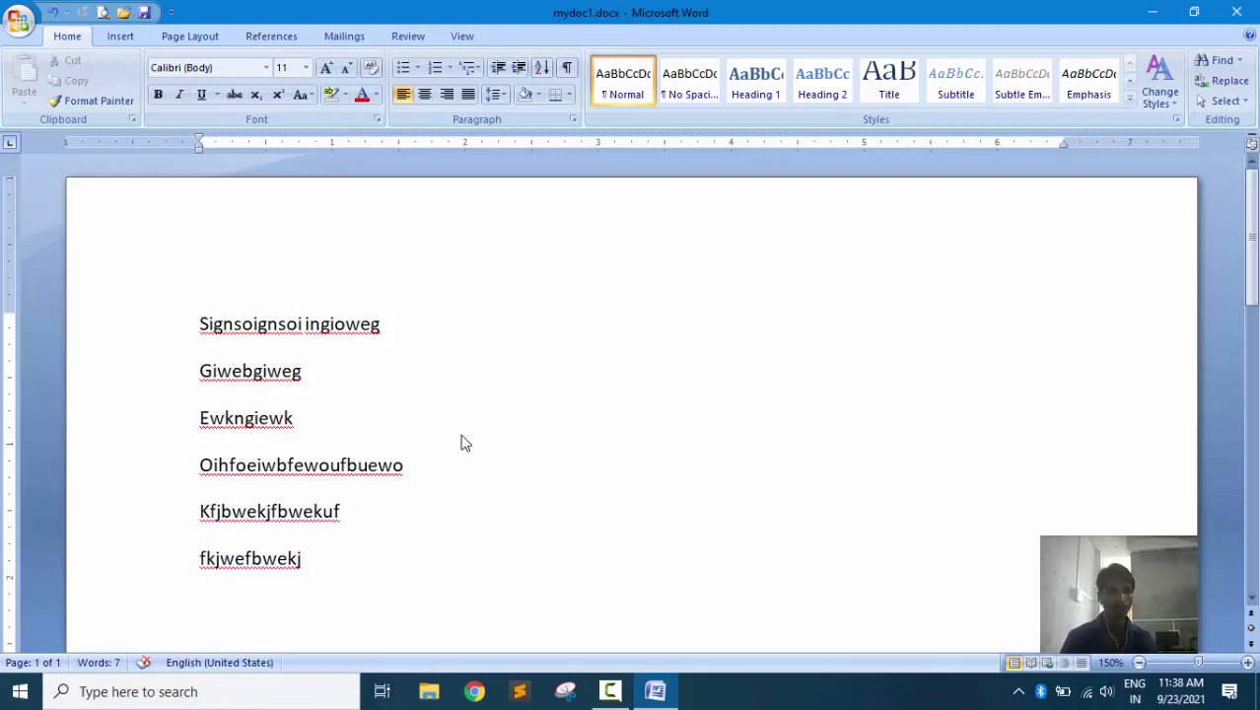
- Review the first and last three lines by selecting them, then close mydoc1.docx
left_click(337, 431)
left_click_drag(320, 425, 197, 340)
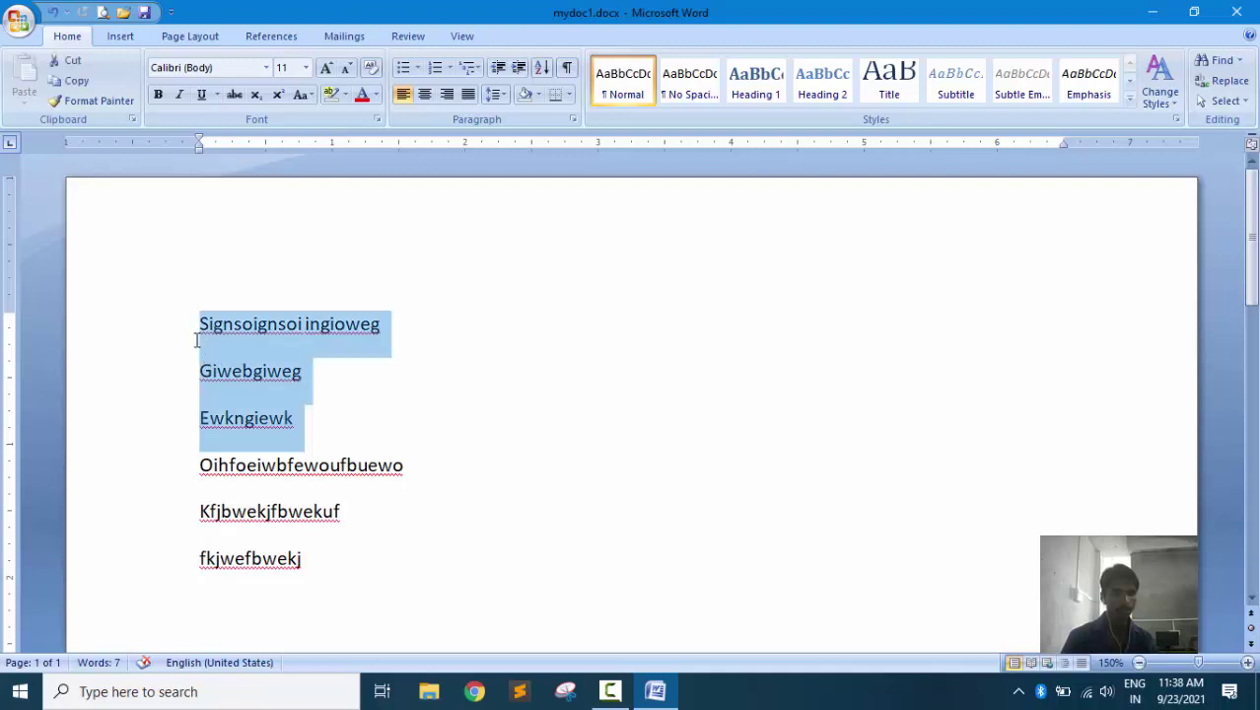
left_click(344, 428)
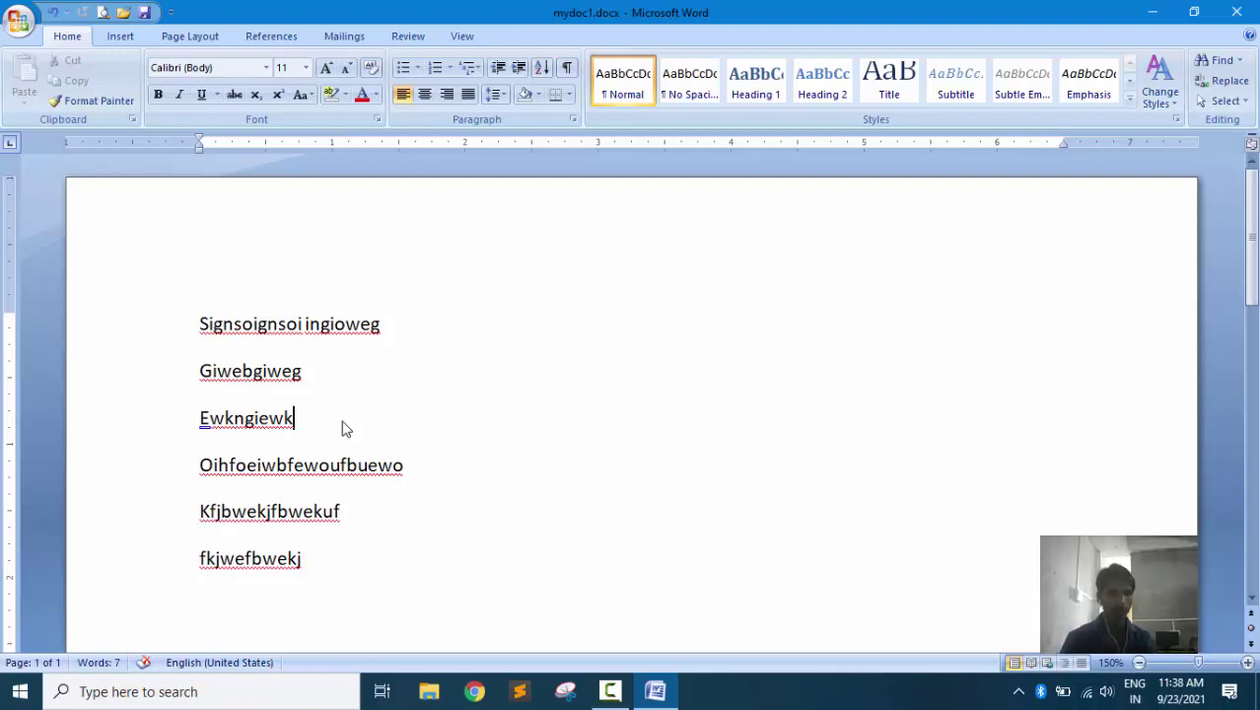
left_click_drag(327, 418, 211, 335)
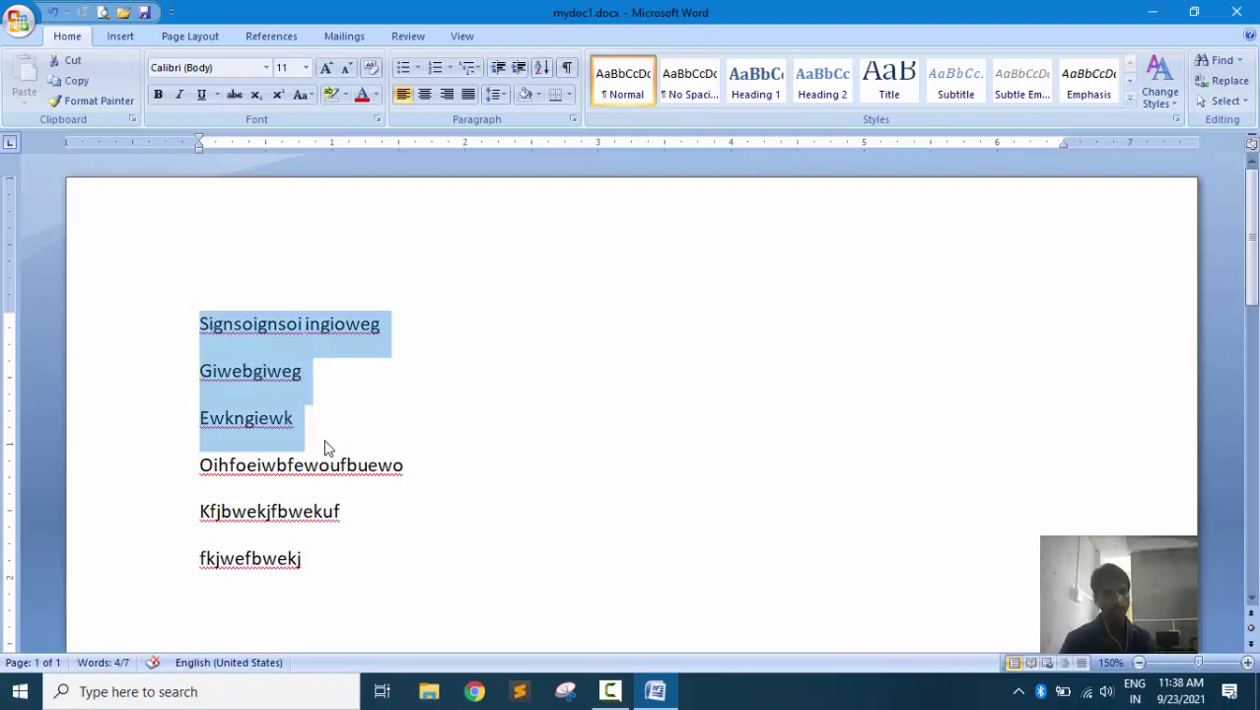
left_click(346, 451)
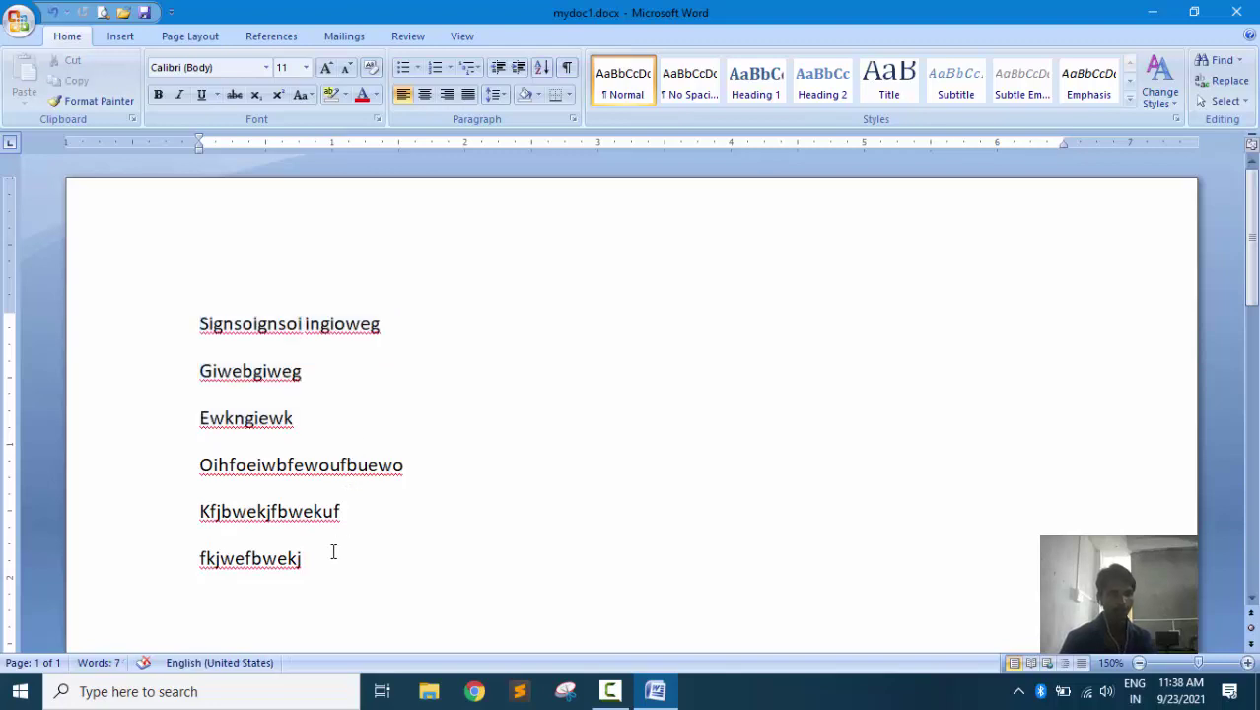
left_click_drag(329, 557, 201, 473)
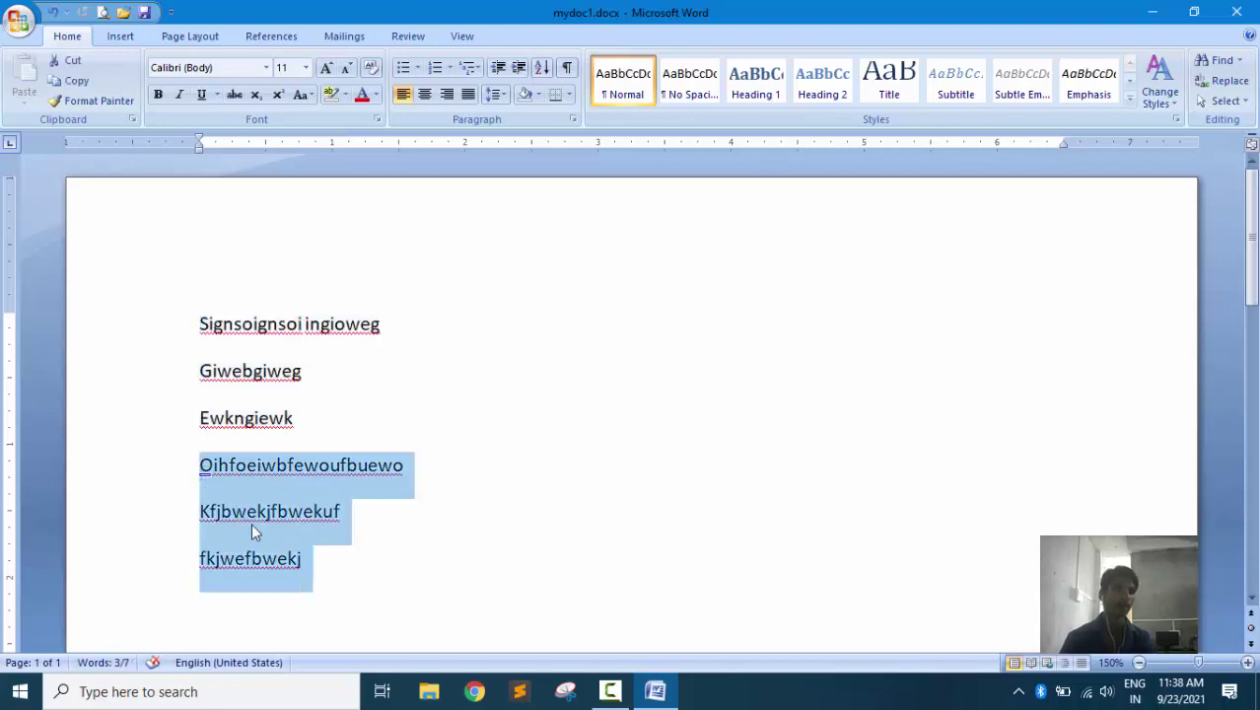
left_click(345, 584)
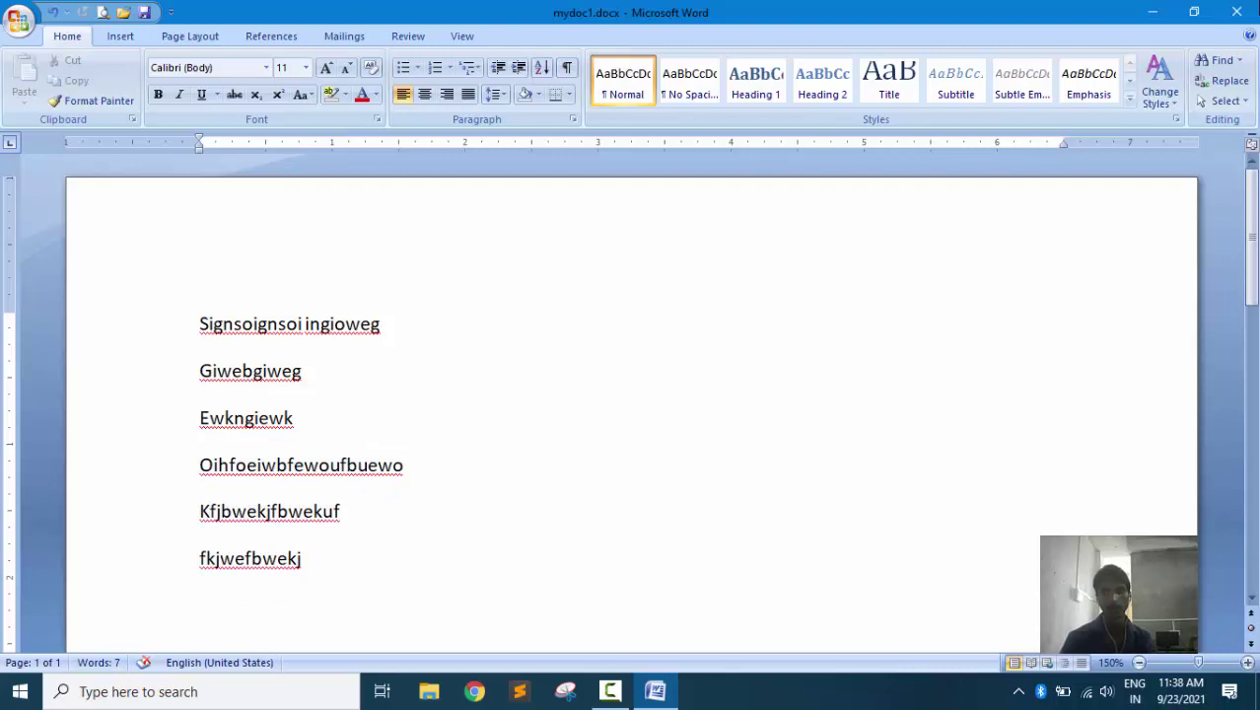
left_click(1237, 11)
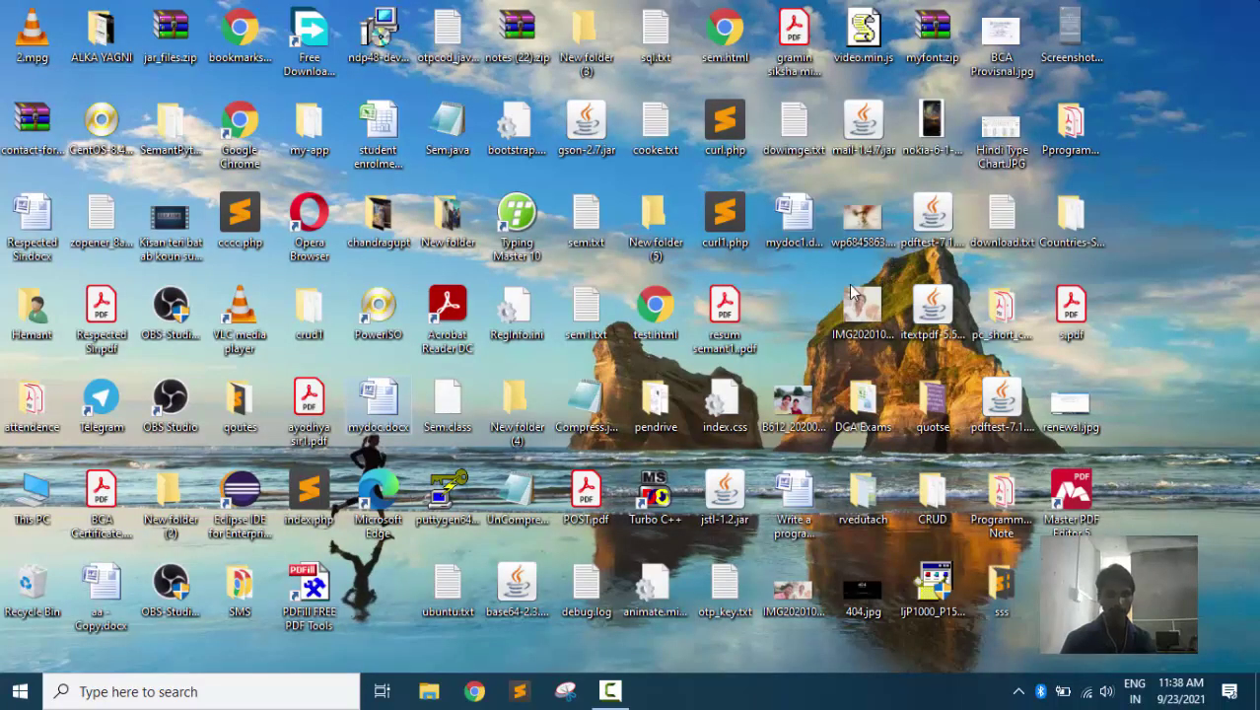
- Open mydoc.docx to check its three lines, minimize it, then open six-line mydoc1.docx
double_click(383, 412)
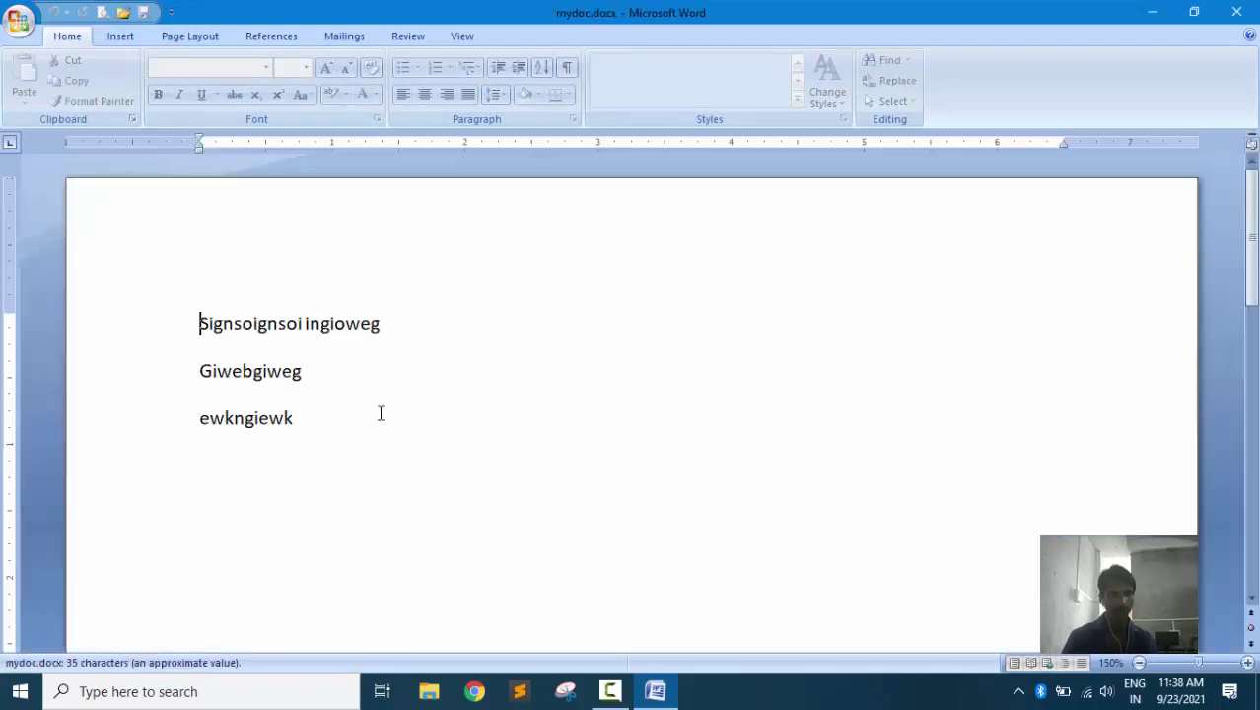
left_click(1153, 12)
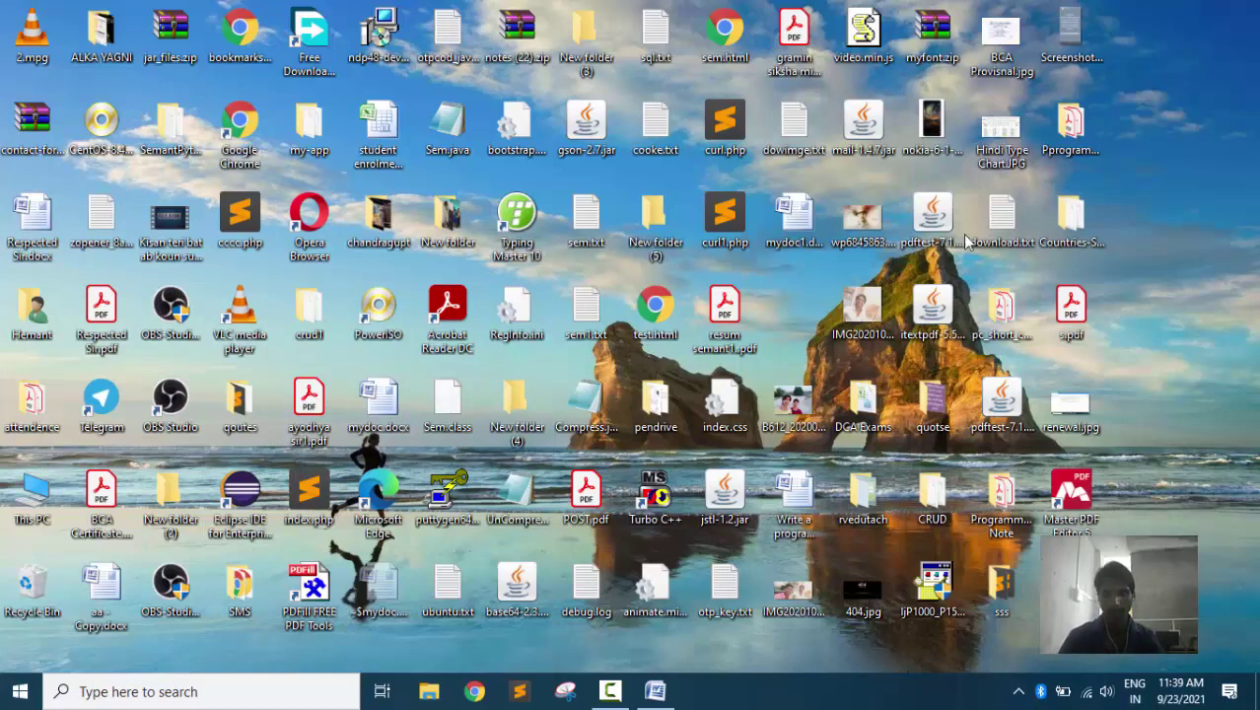
double_click(777, 230)
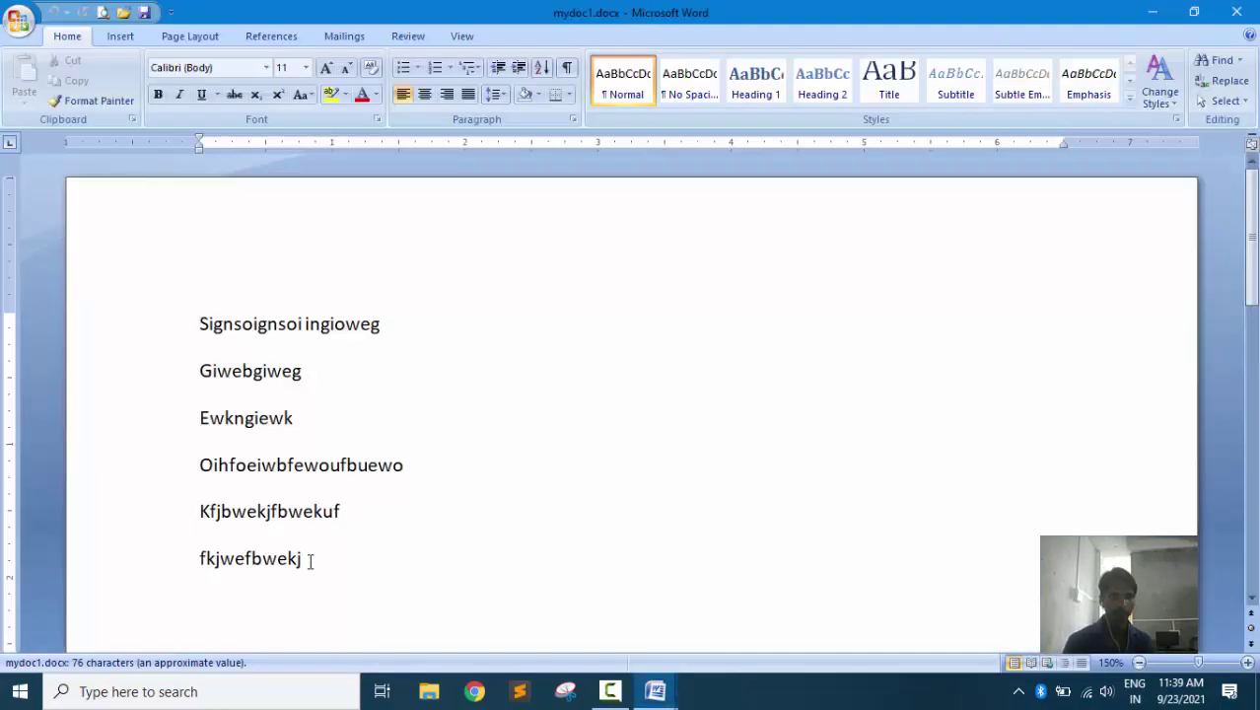
- Select and deselect the last three lines, then add a new line after Fkjwefbwekj
left_click_drag(310, 558, 201, 467)
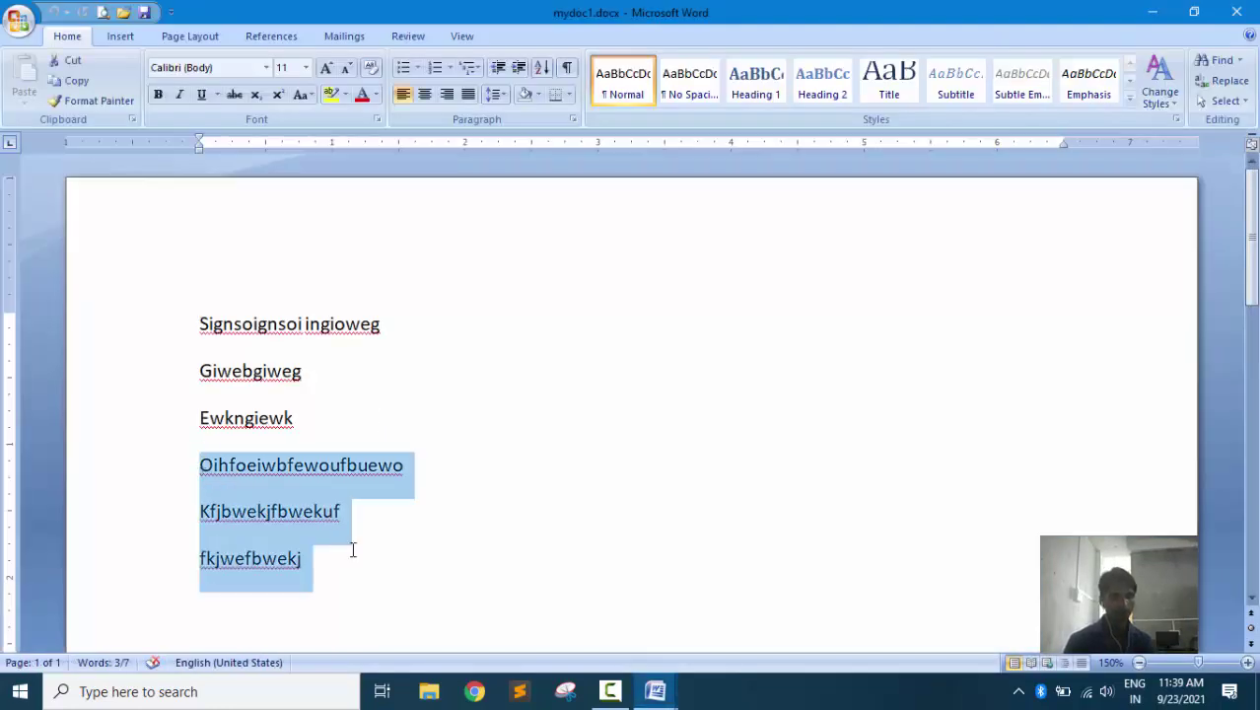
left_click(352, 581)
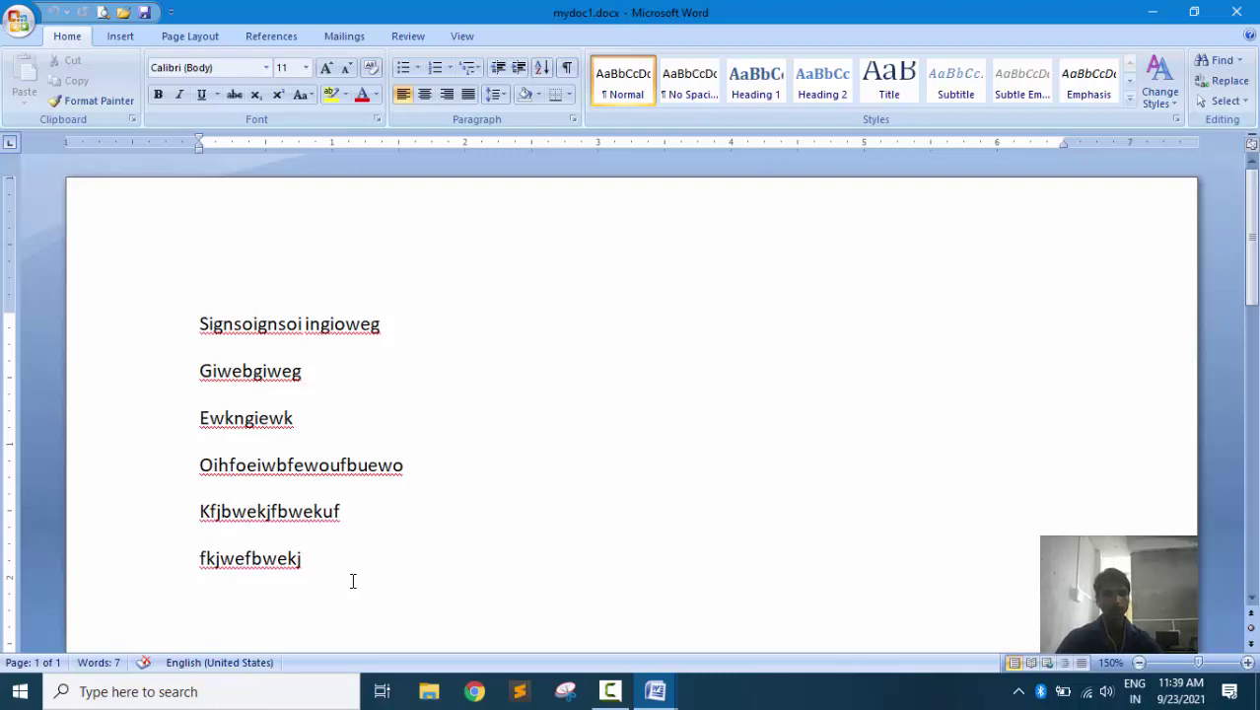
key("Return")
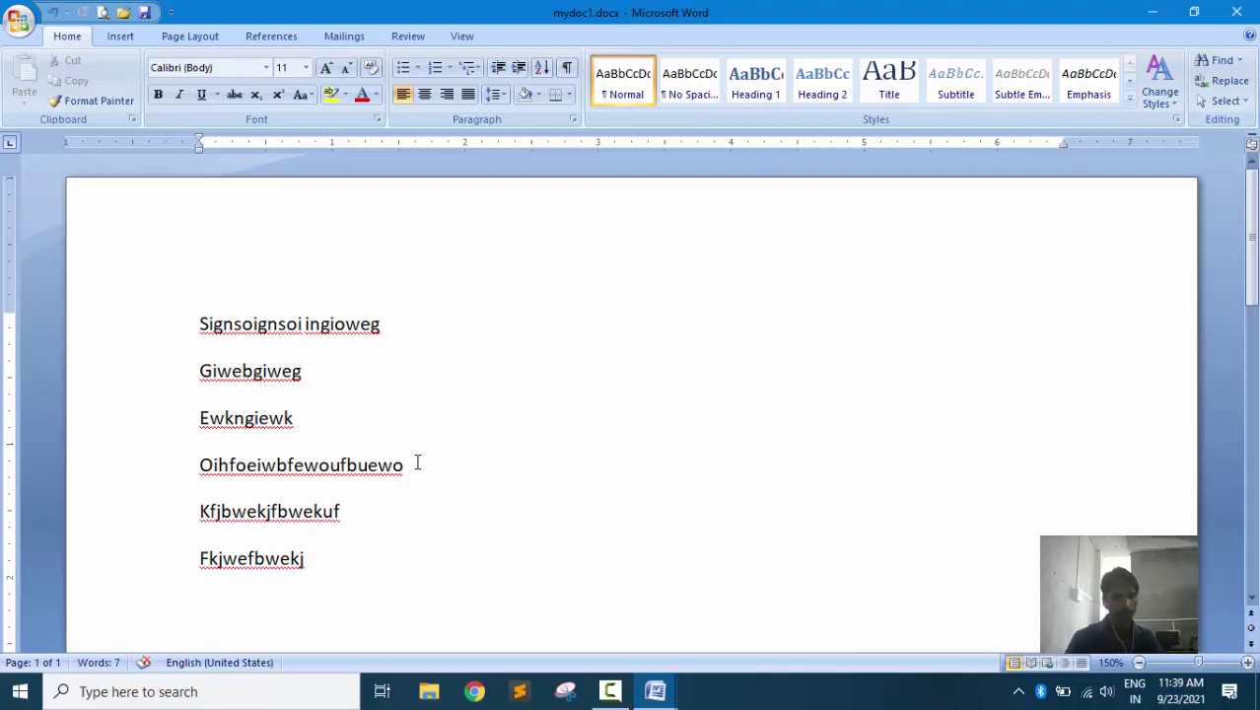
- Delete the Ewkngiewk and Oihfoeiwbfewoufbuewo lines, leaving a blank line above Kfjbwekjfbwekuf
left_click_drag(417, 464, 195, 414)
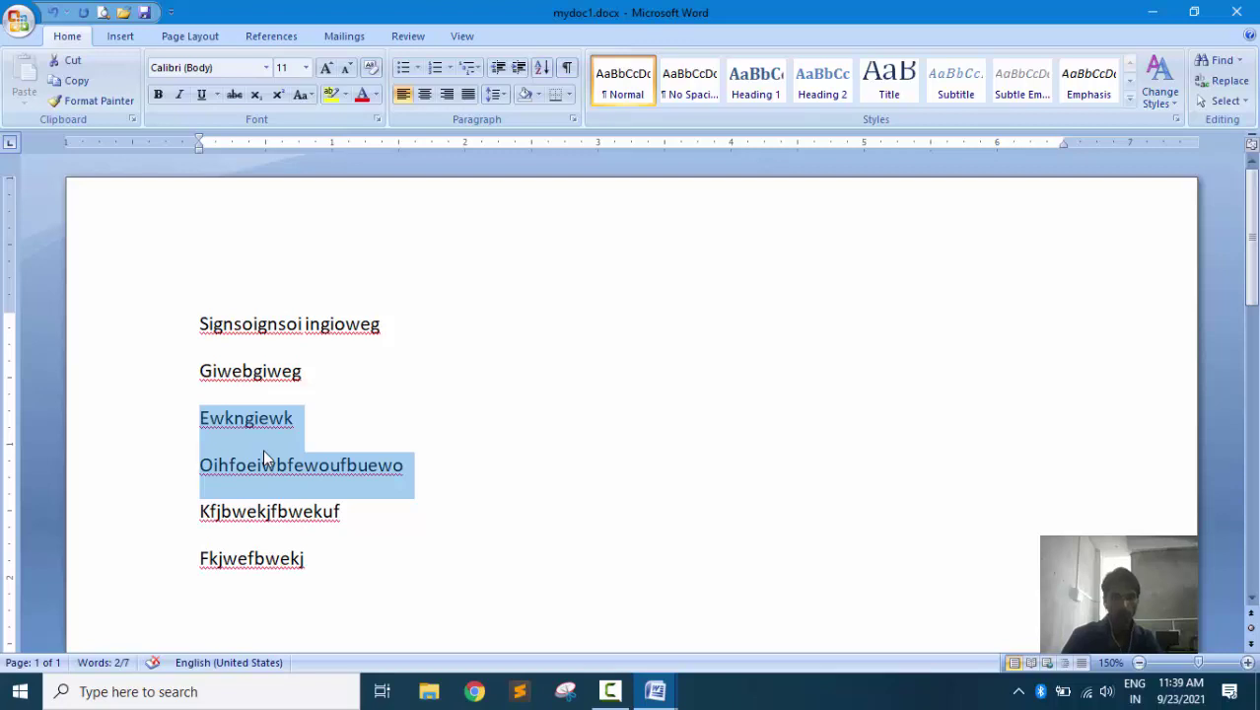
key("Delete")
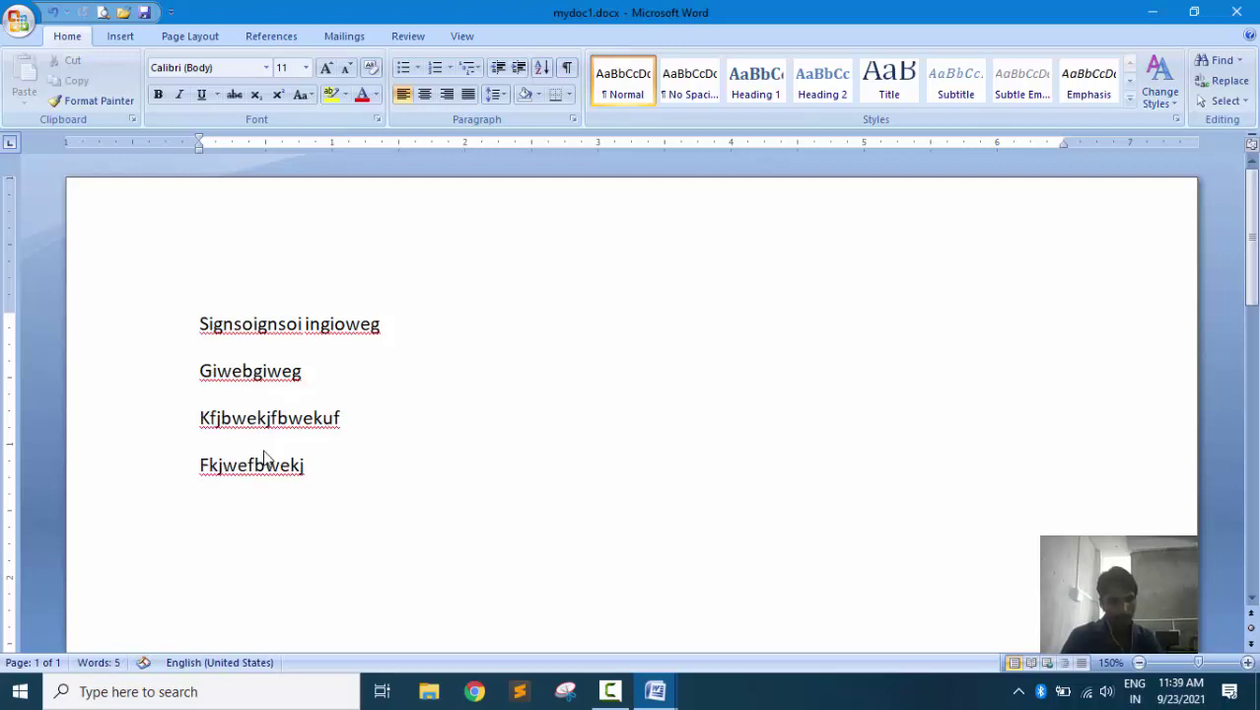
key("Return")
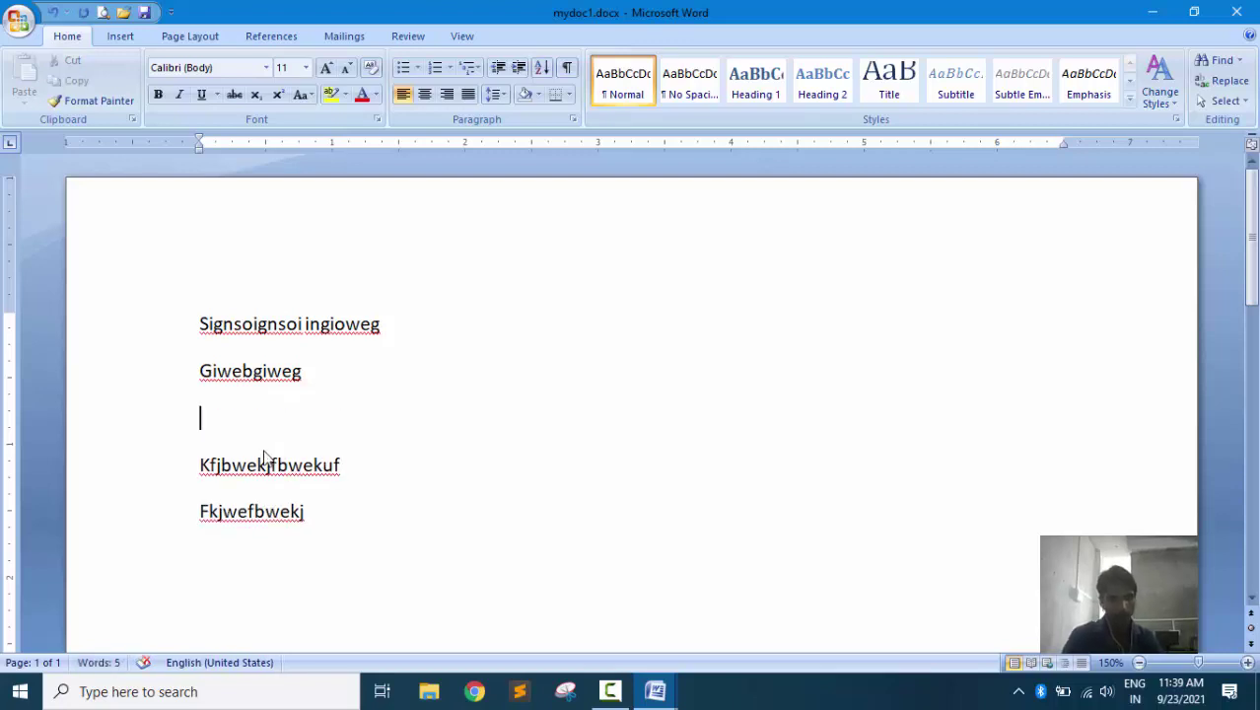
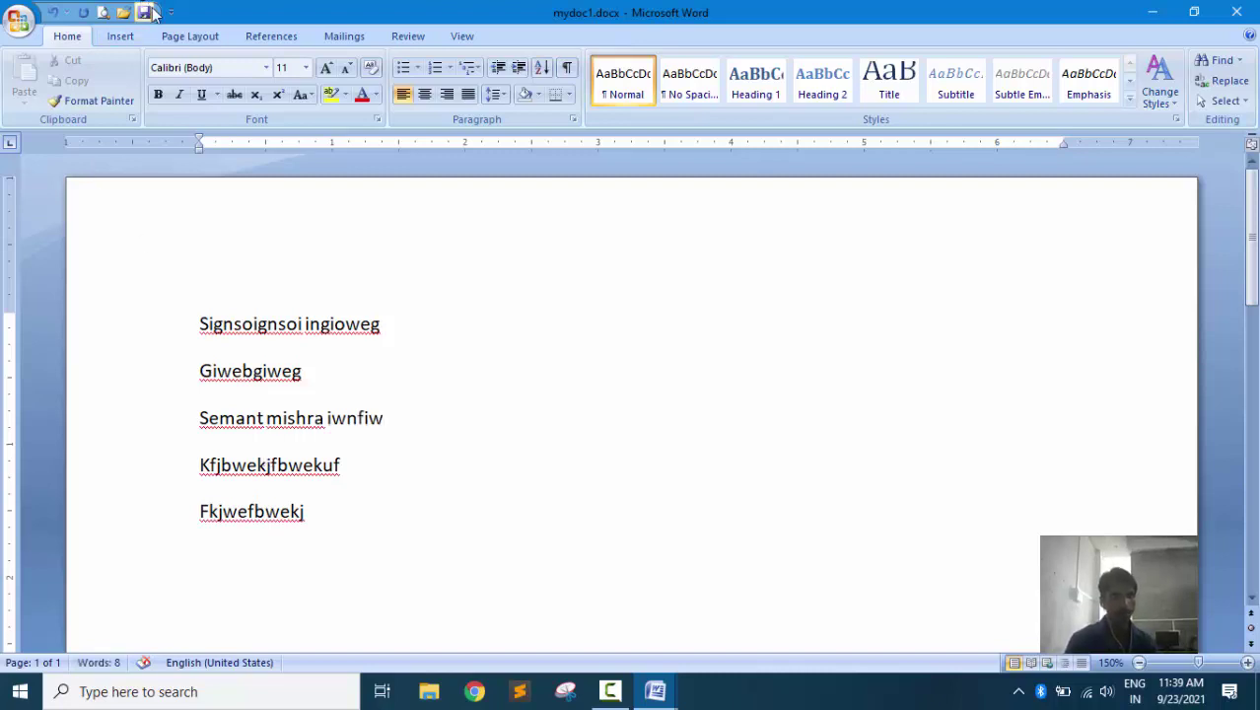
- Save a copy of the document as mydoc2.docx, changing the name from mydoc1.docx
left_click(16, 24)
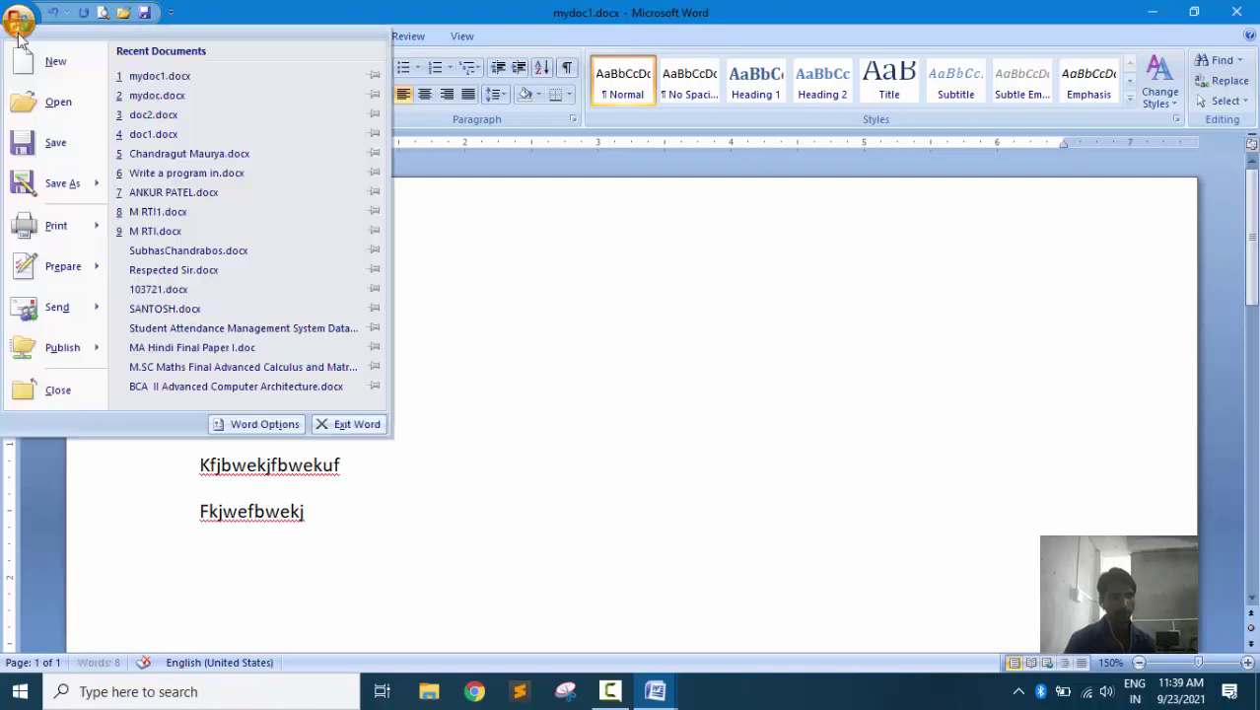
left_click(53, 188)
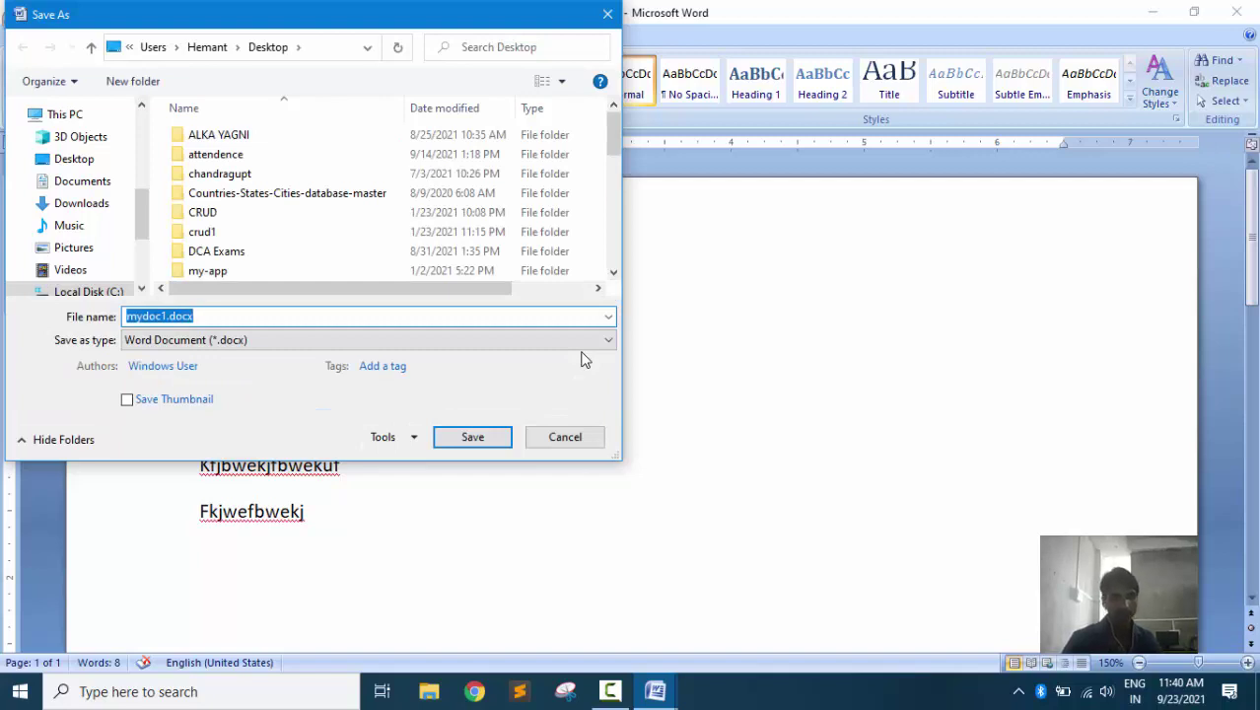
key("Right")
key("Left")
key("Left")
key("Left")
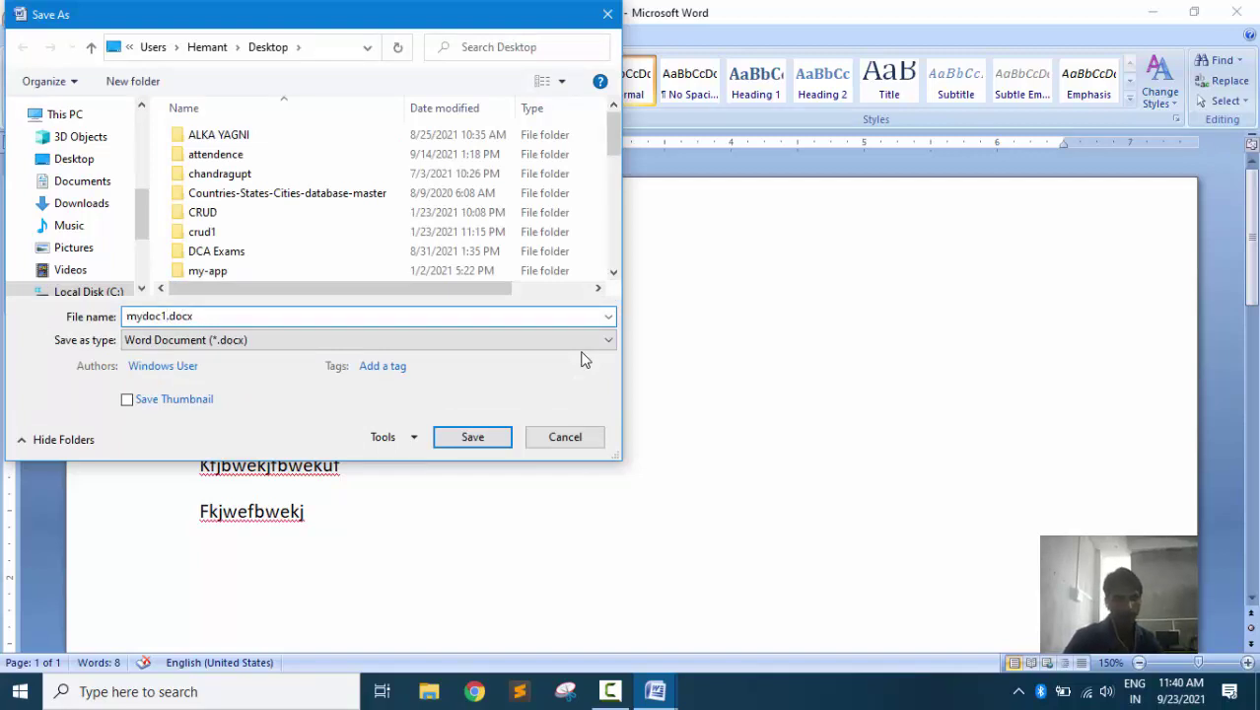
key("BackSpace")
type("2")
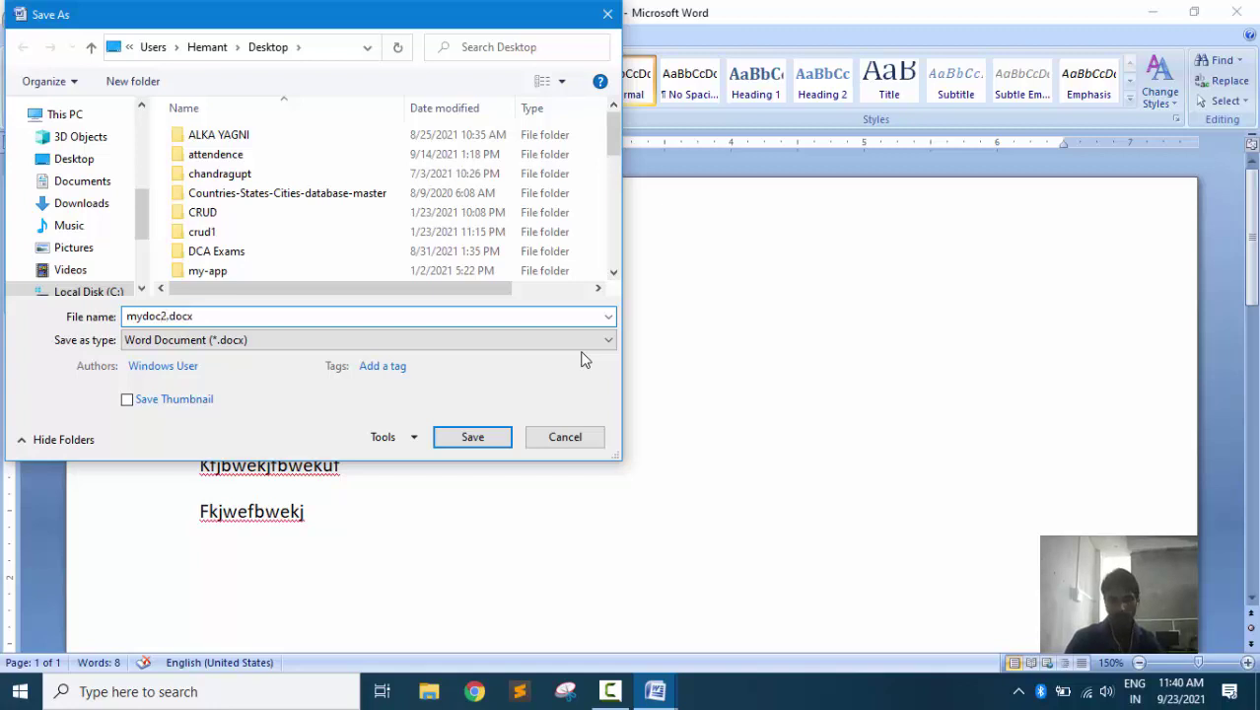
key("Return")
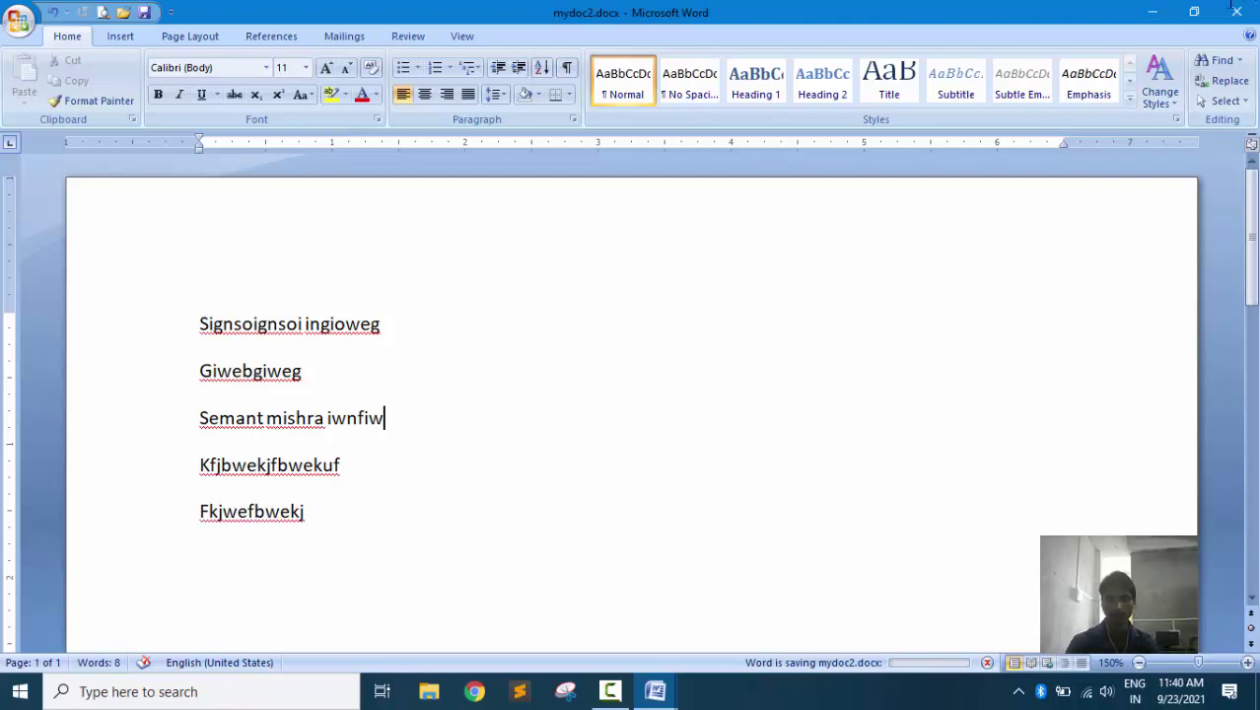
- Close both Word documents, reopen and minimize mydoc1.docx, then open mydoc2.docx from the desktop
left_click(1239, 15)
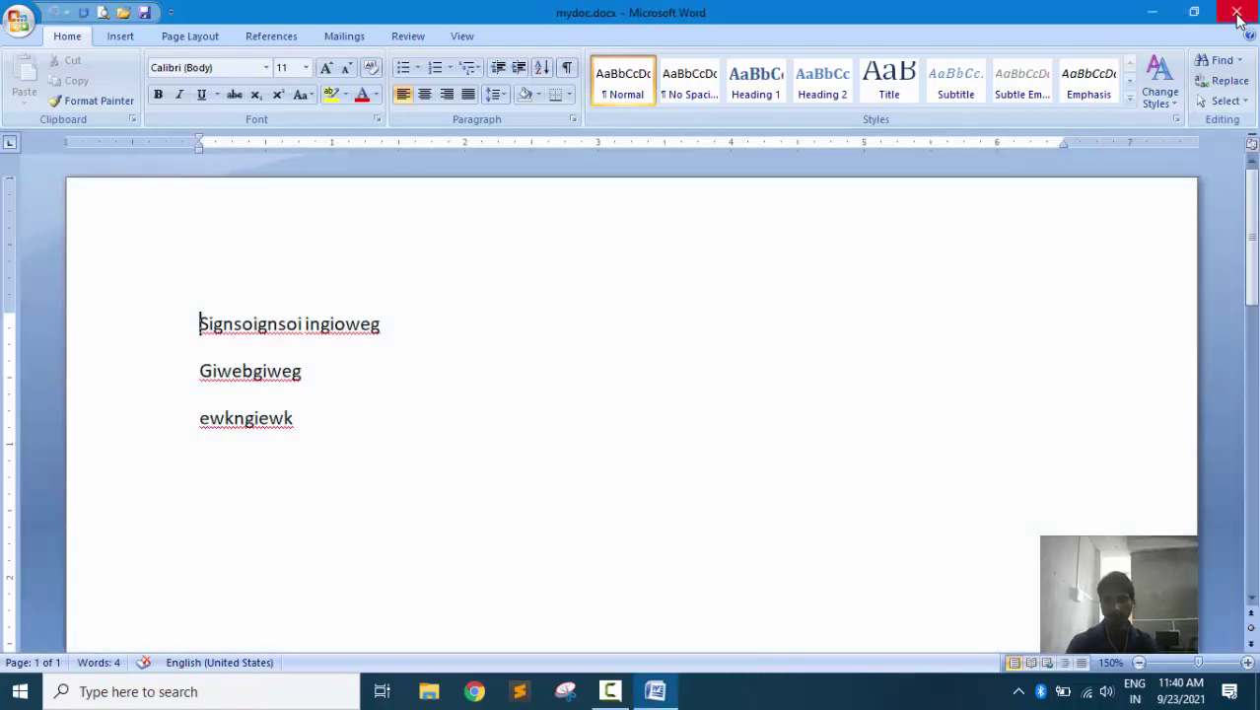
left_click(1239, 15)
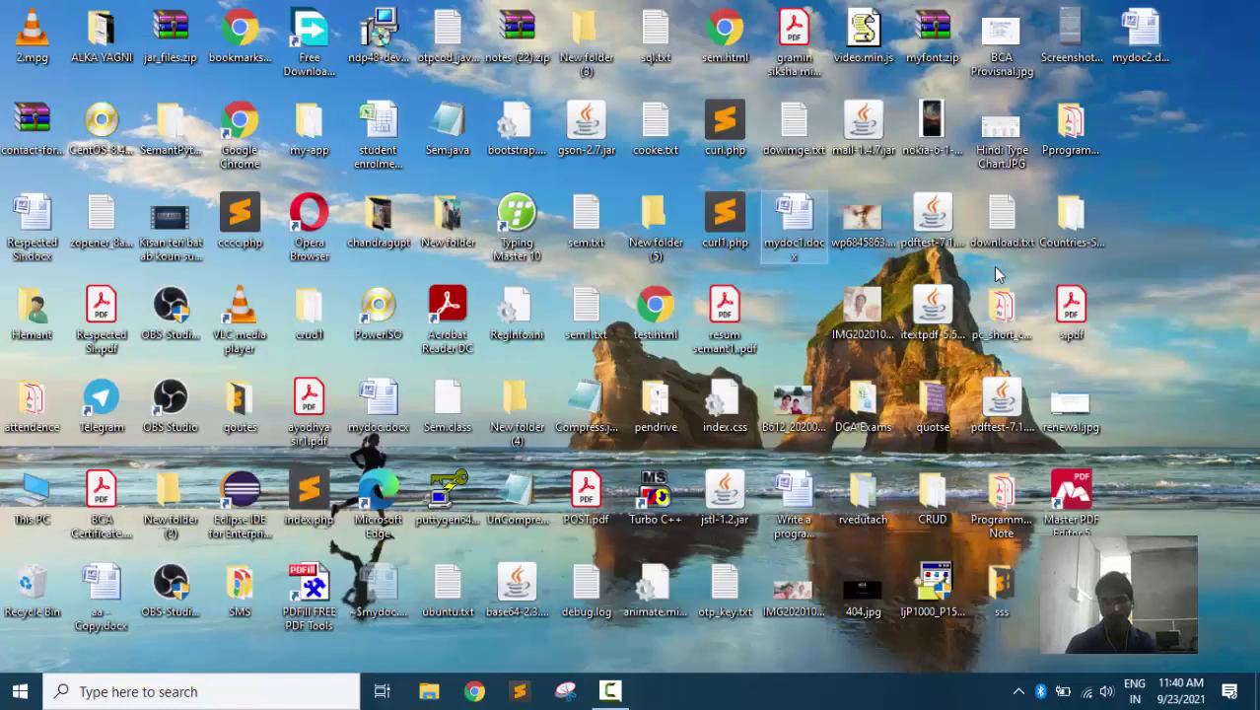
double_click(795, 222)
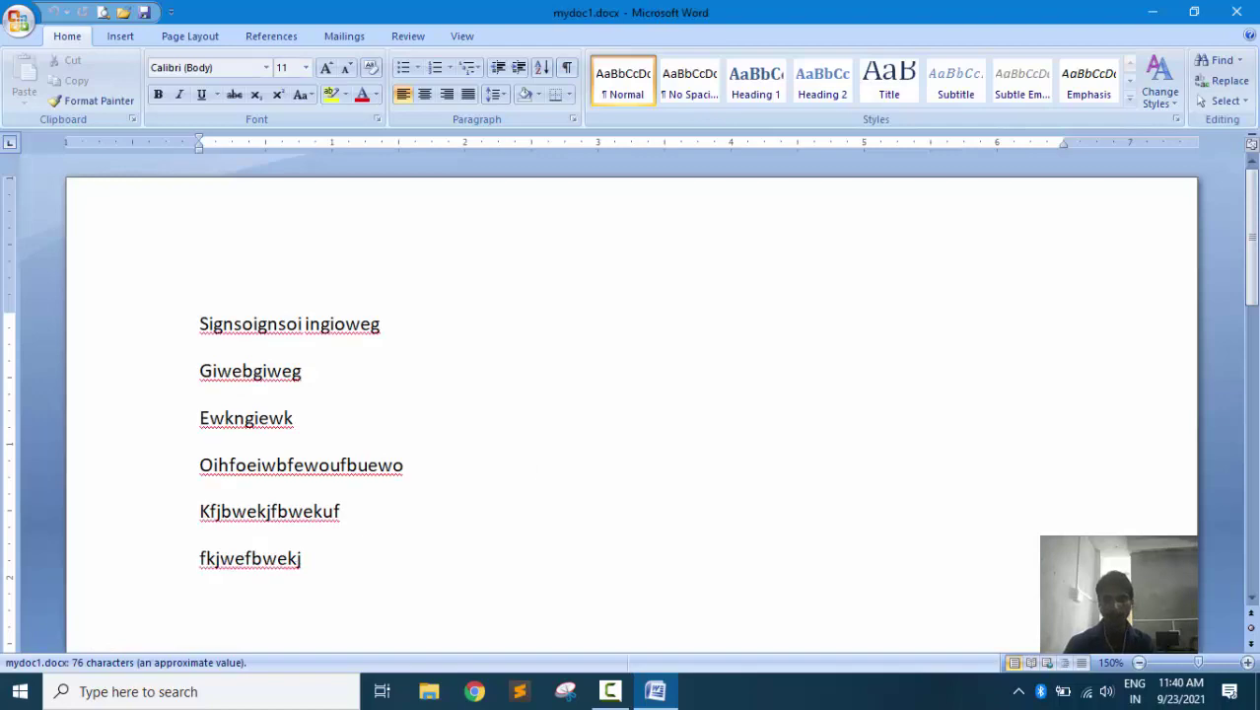
left_click(1154, 6)
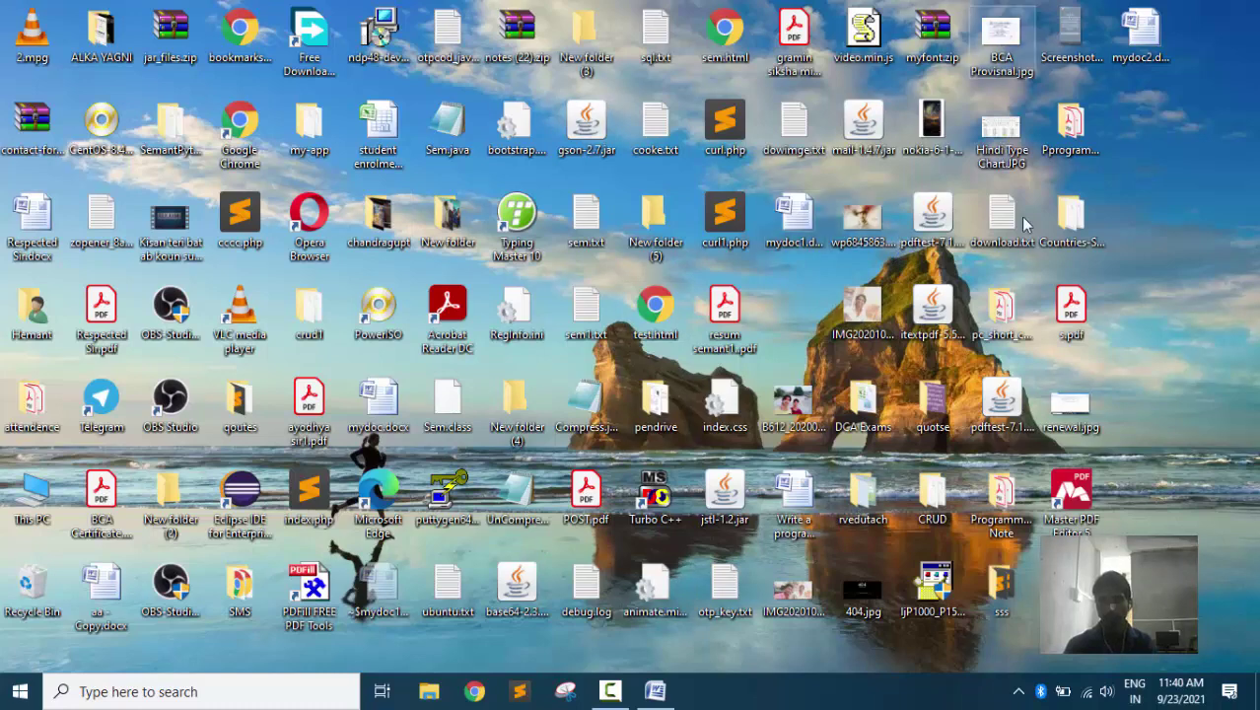
double_click(1143, 62)
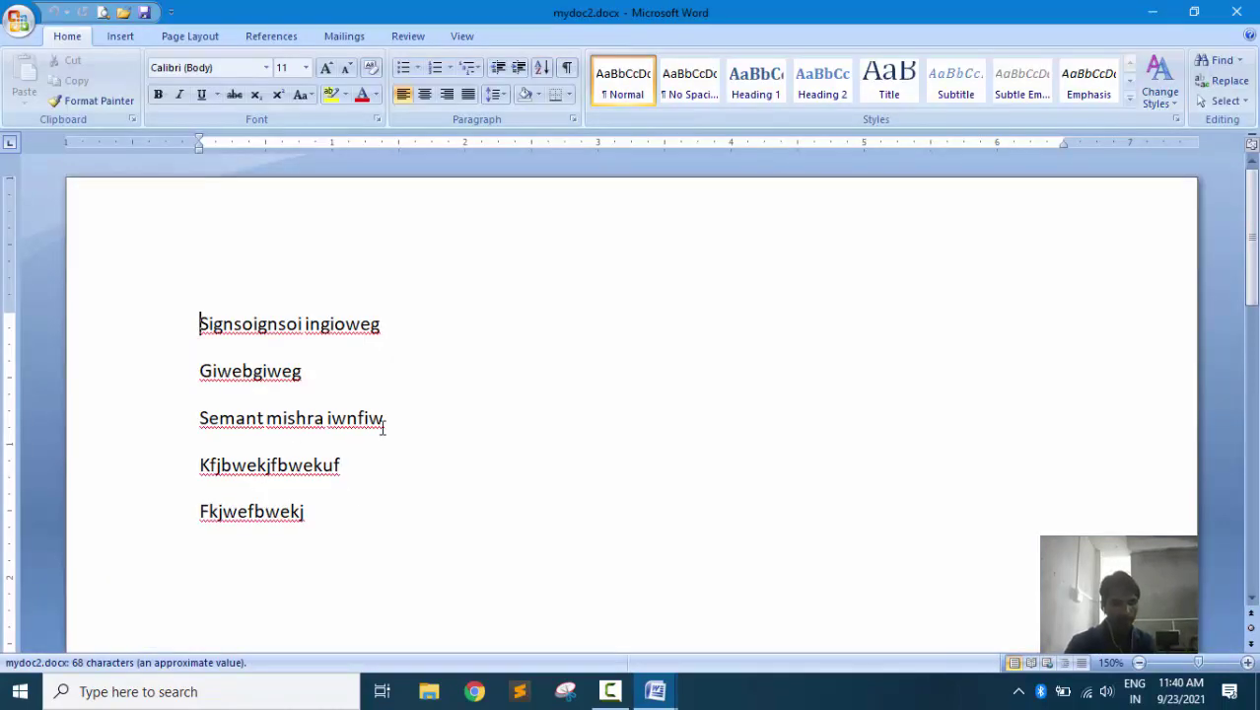
left_click_drag(328, 418, 193, 418)
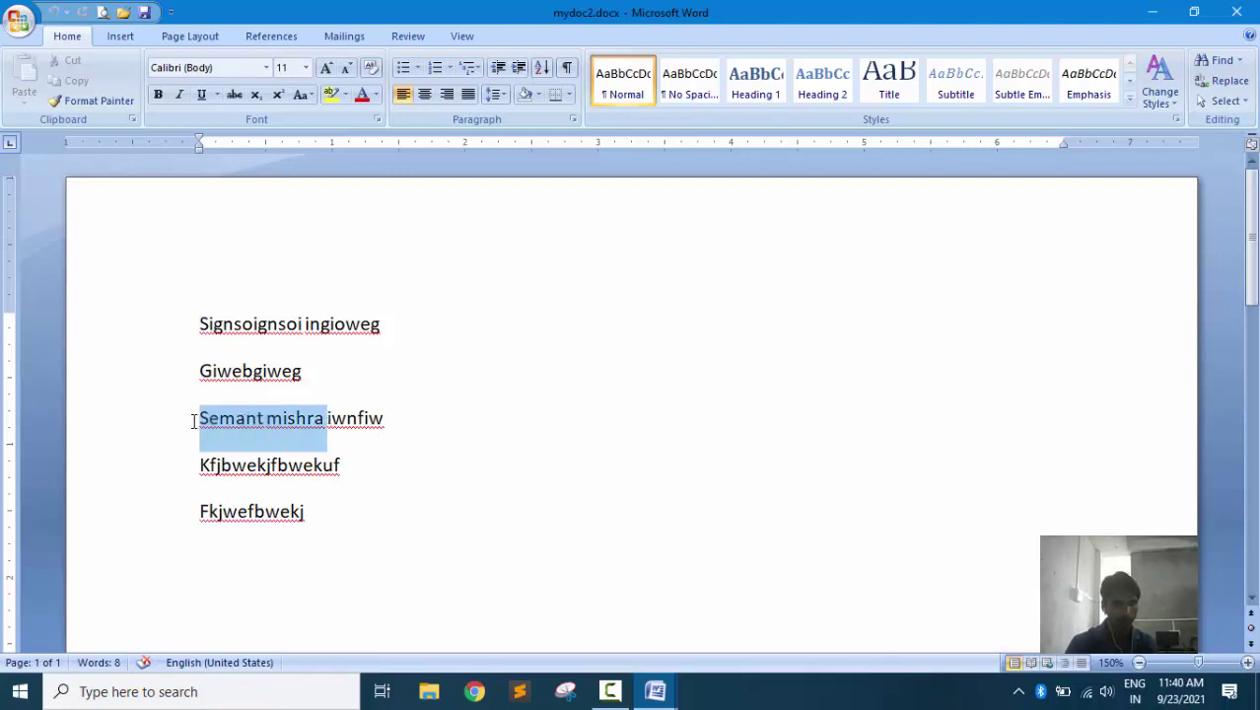
left_click(385, 477)
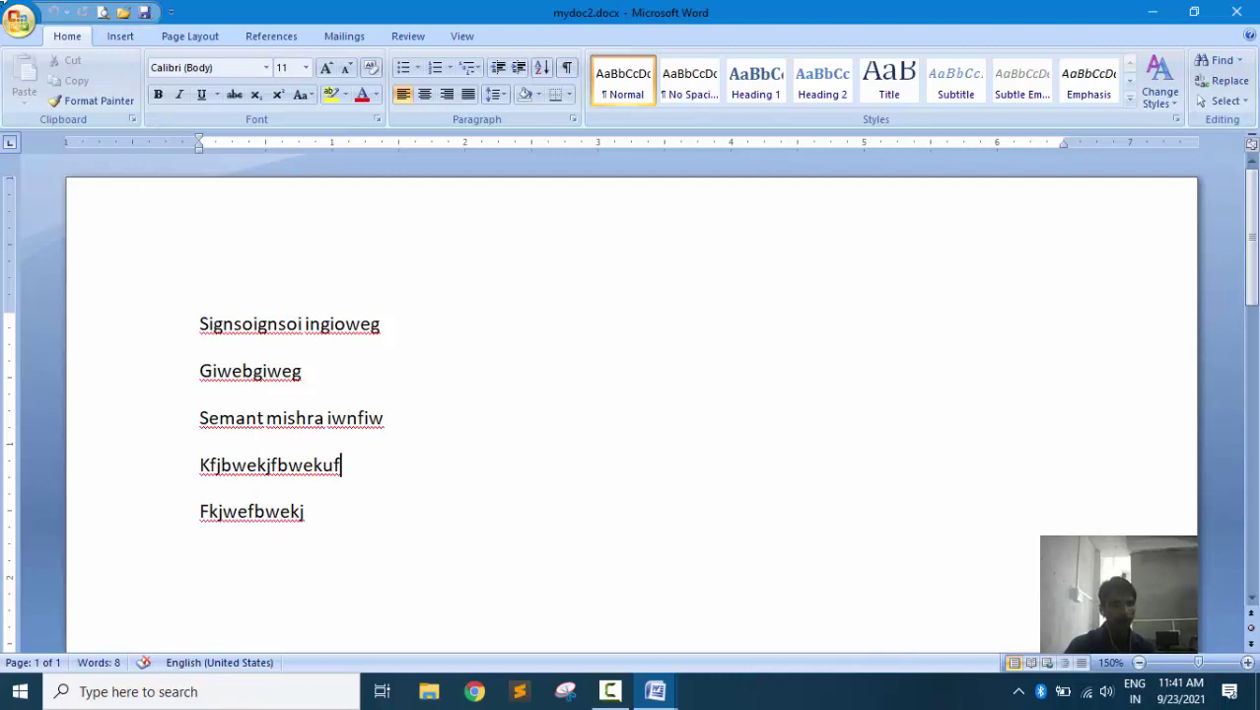
left_click(14, 27)
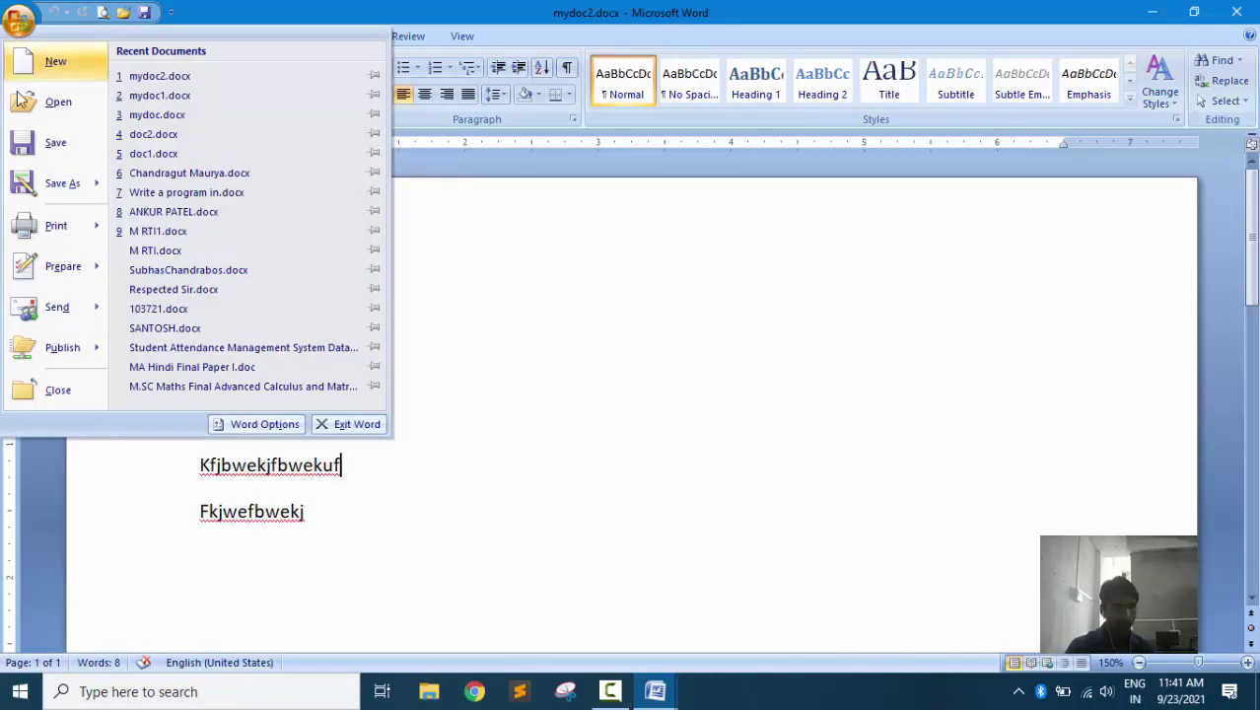
mouse_move(35, 189)
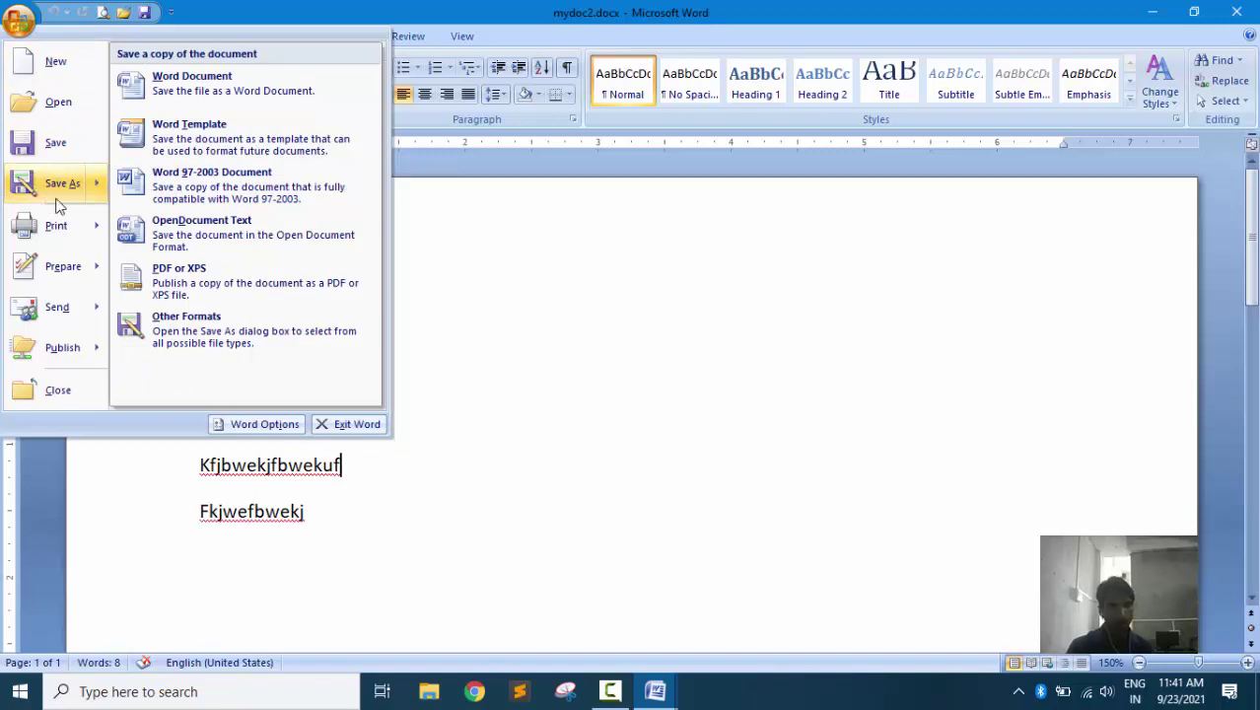
left_click(585, 315)
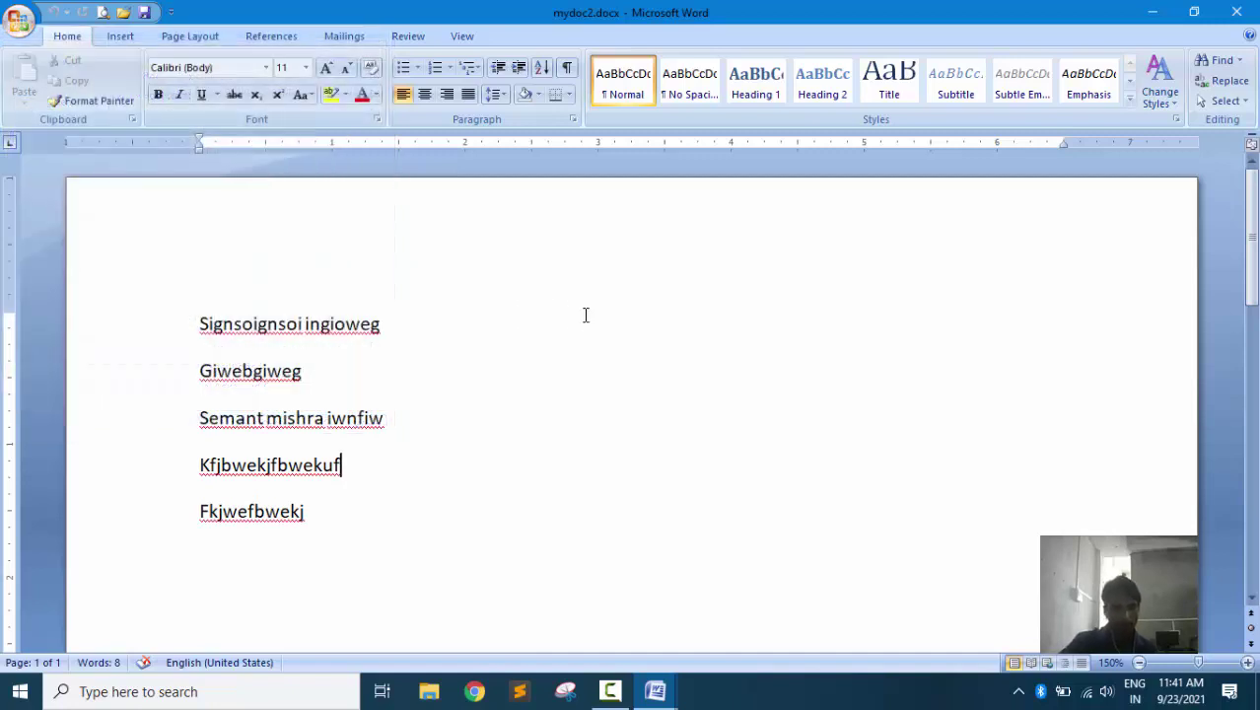
key("F12")
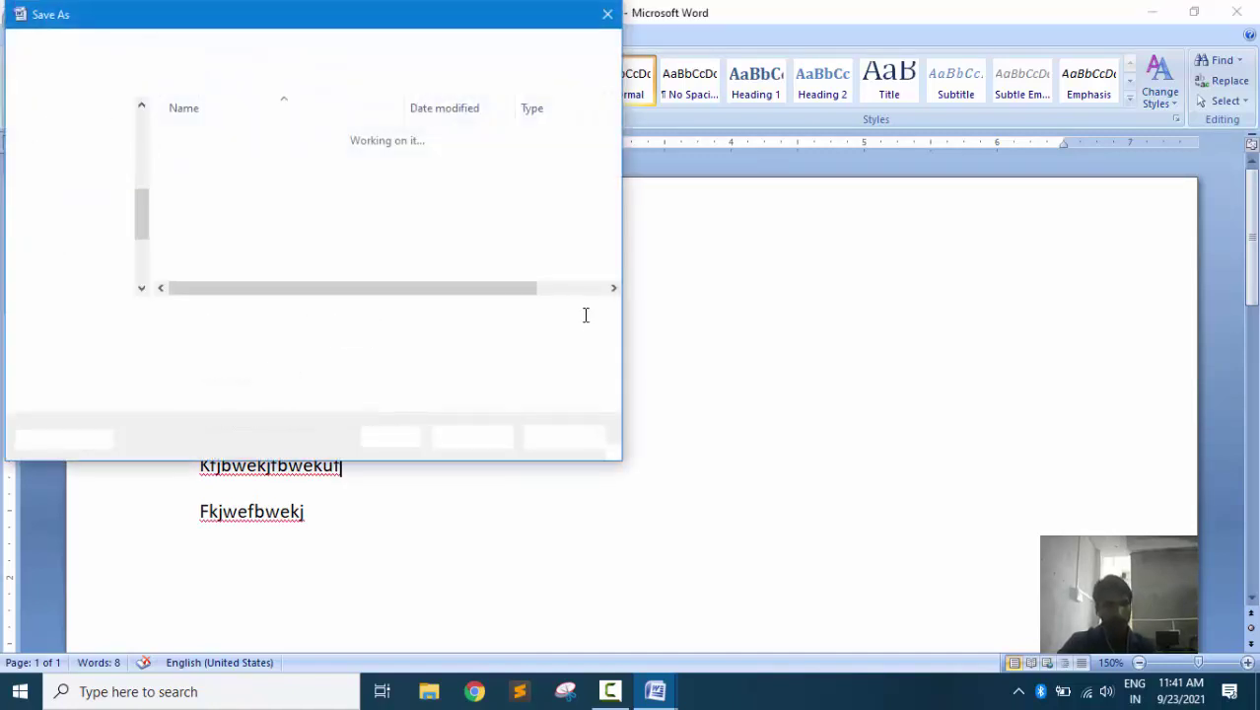
key("Return")
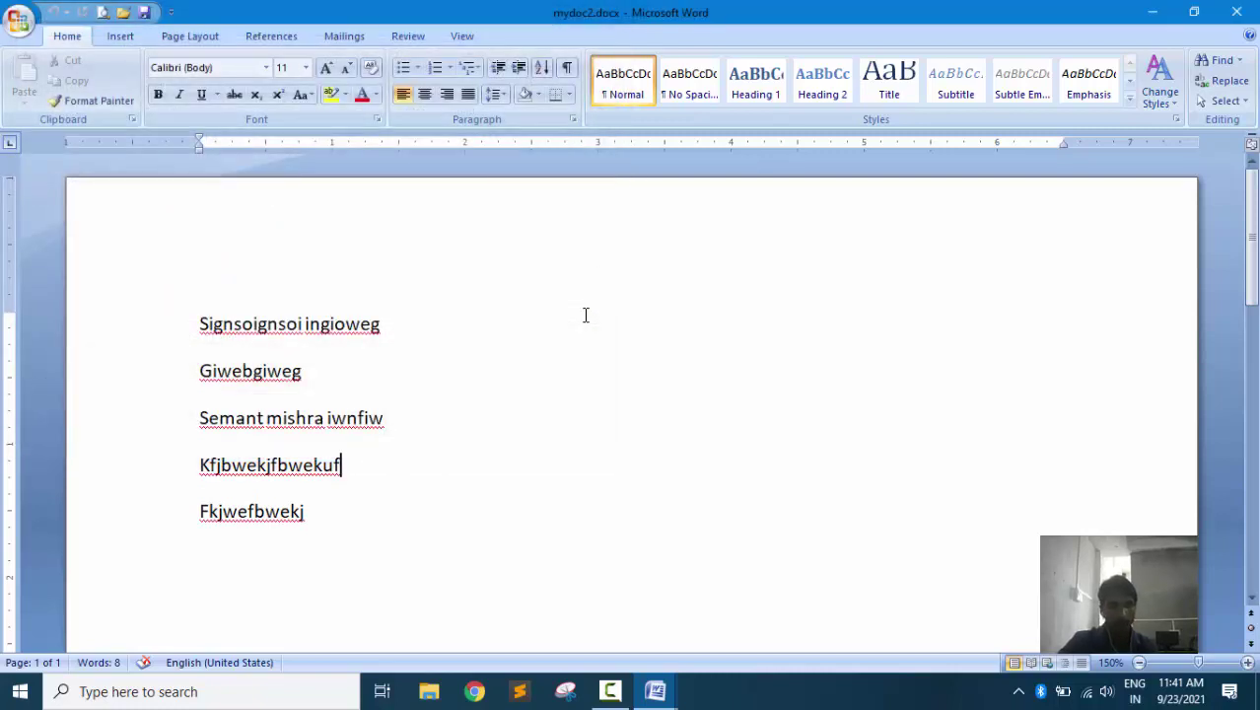
key("ctrl+p")
key("Escape")
left_click(18, 21)
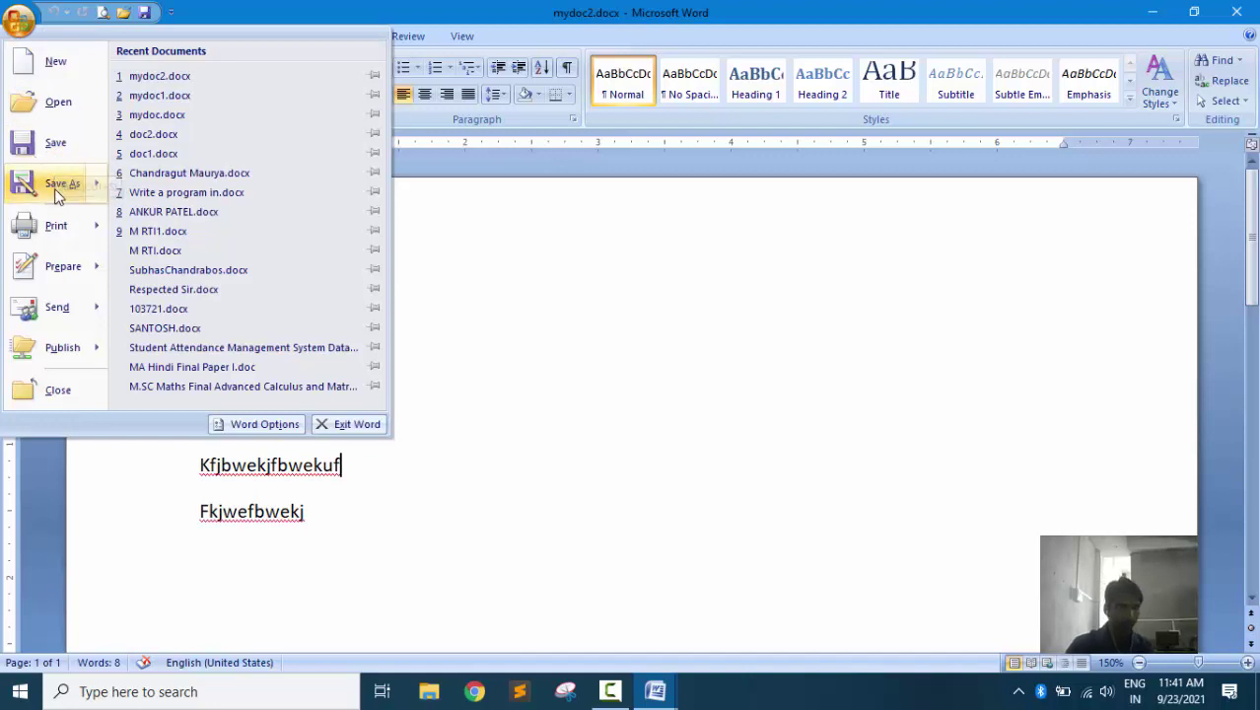
mouse_move(56, 197)
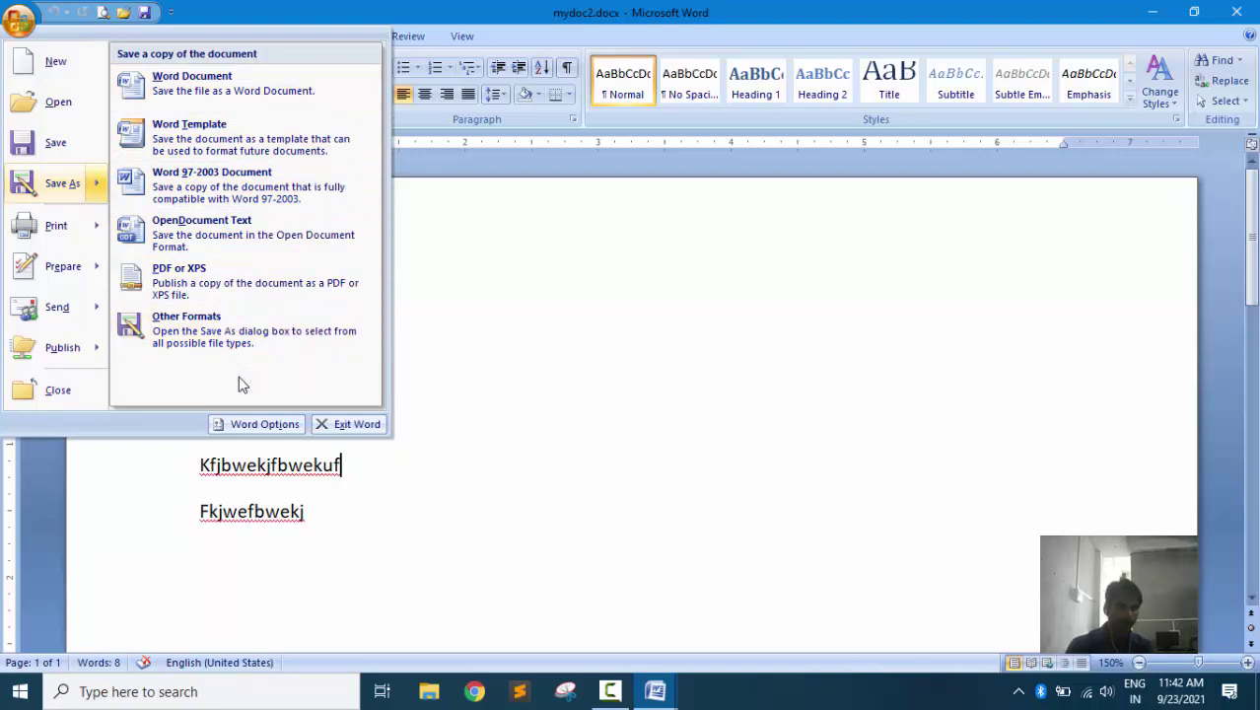
left_click(182, 93)
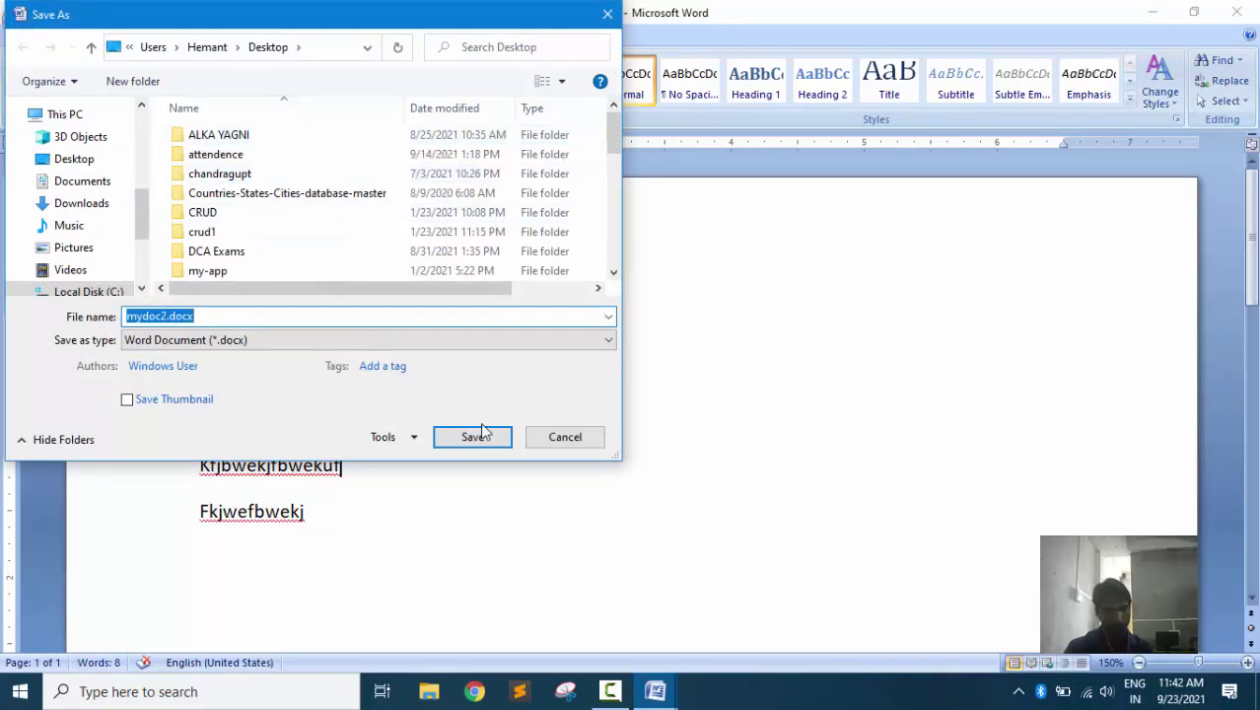
left_click(552, 437)
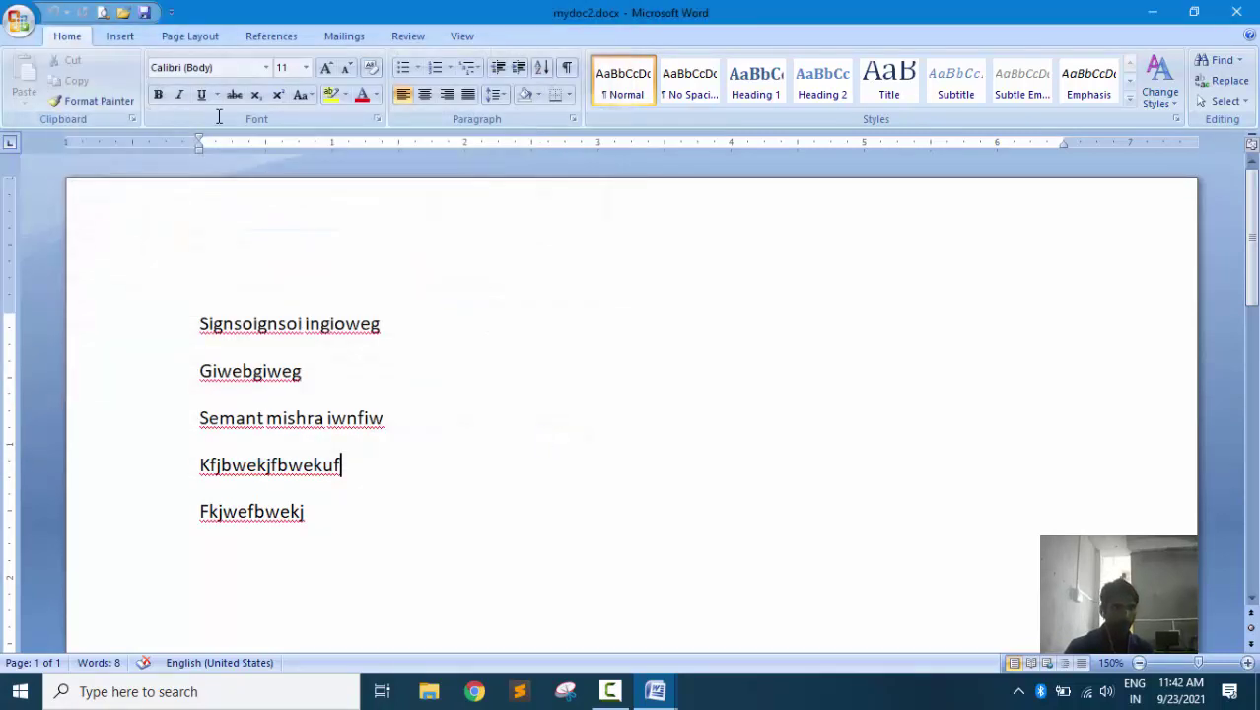
left_click(14, 24)
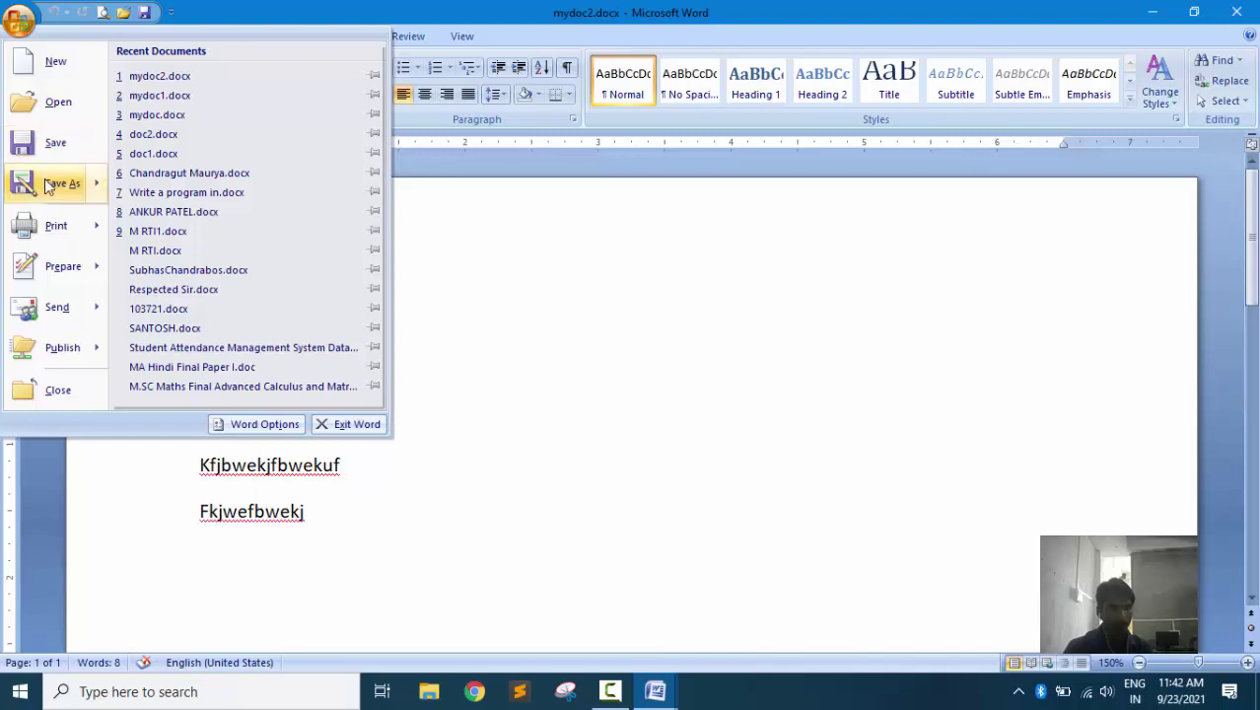
mouse_move(47, 184)
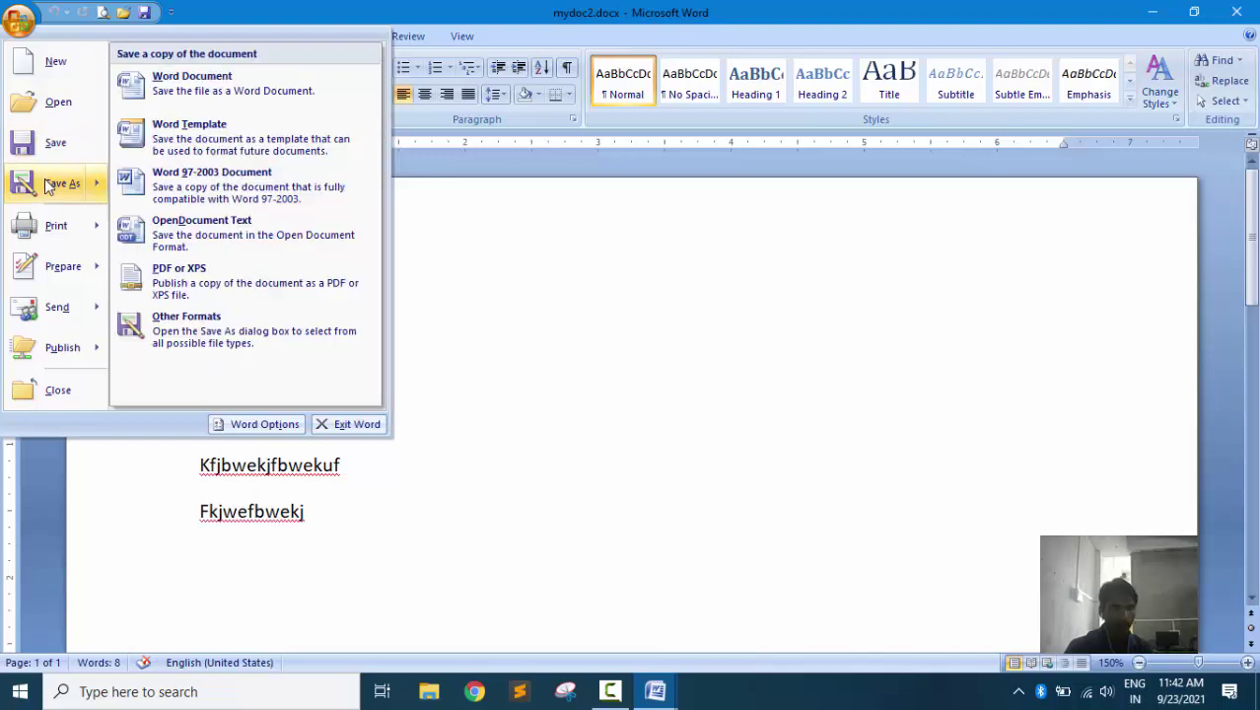
left_click(261, 148)
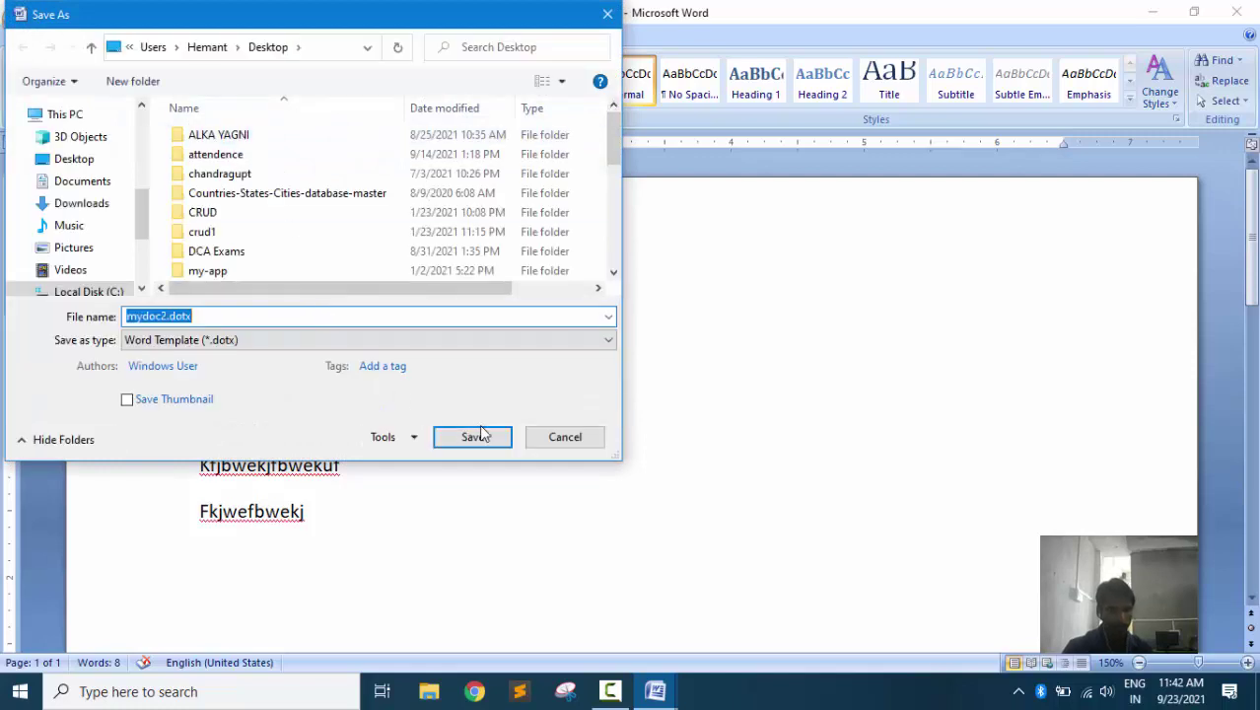
left_click(544, 441)
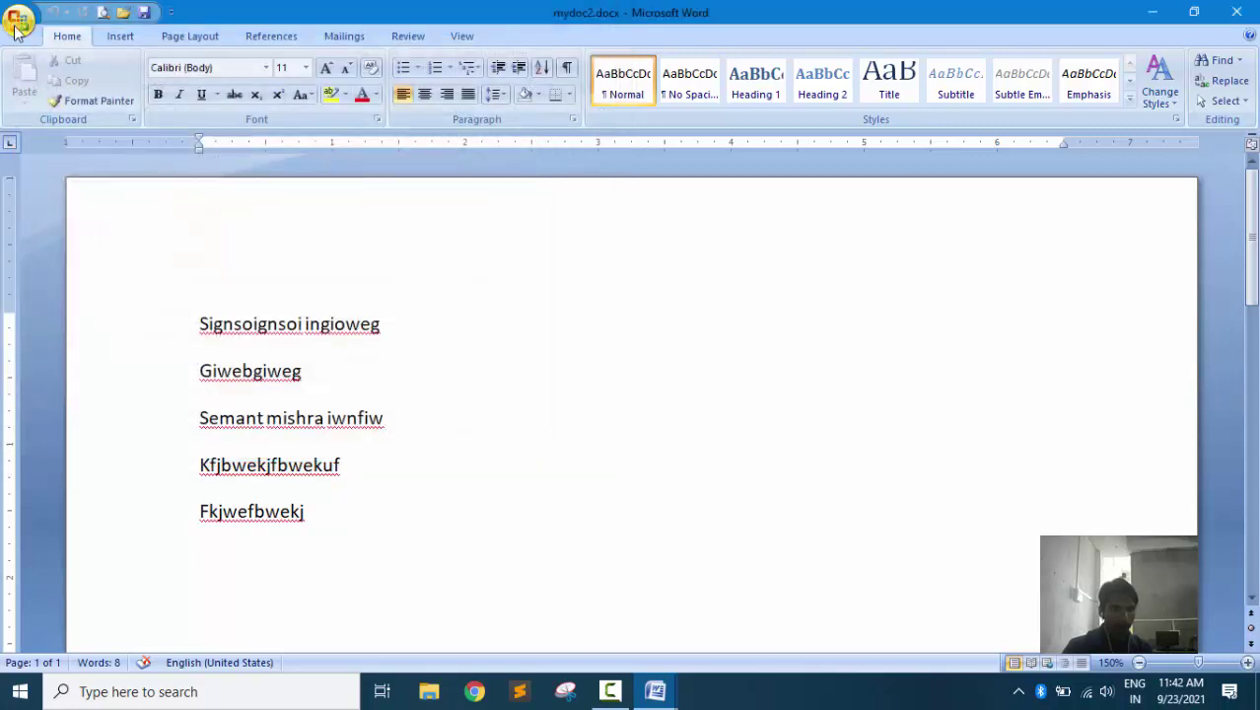
left_click(17, 29)
mouse_move(68, 184)
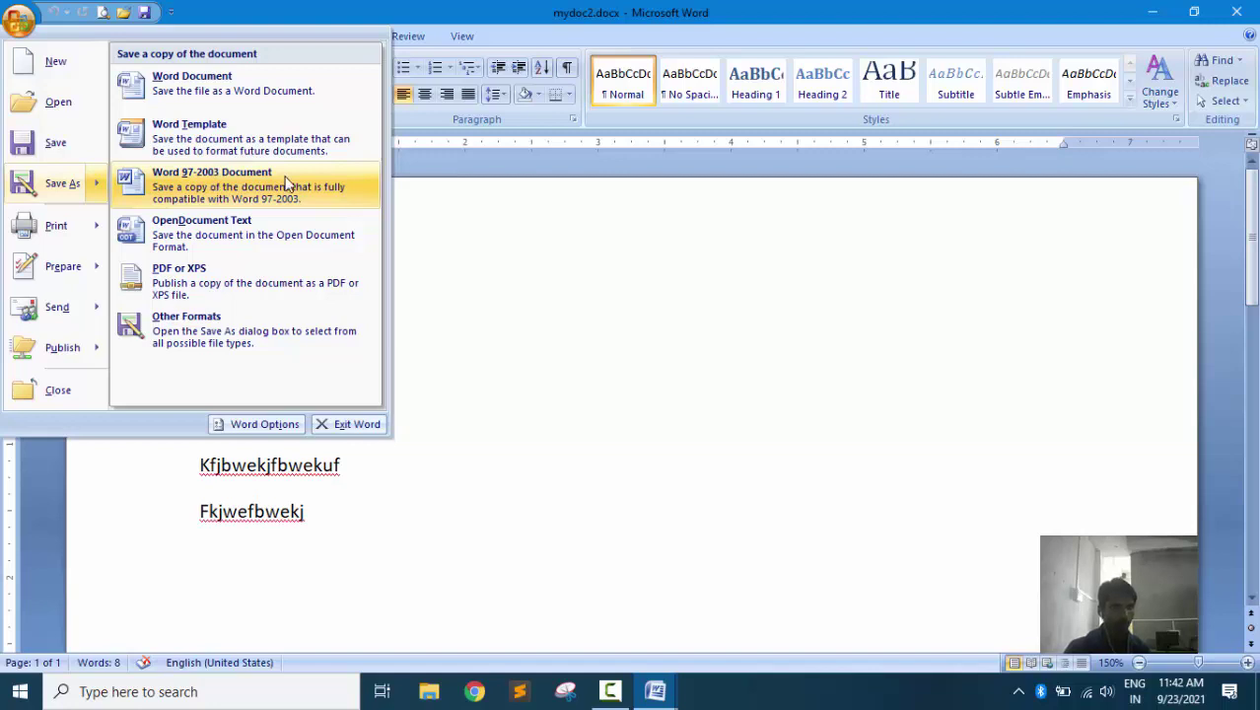
left_click(541, 286)
- Delete all five lines from mydoc2.docx and dismiss the Office button menu
key("ctrl+a")
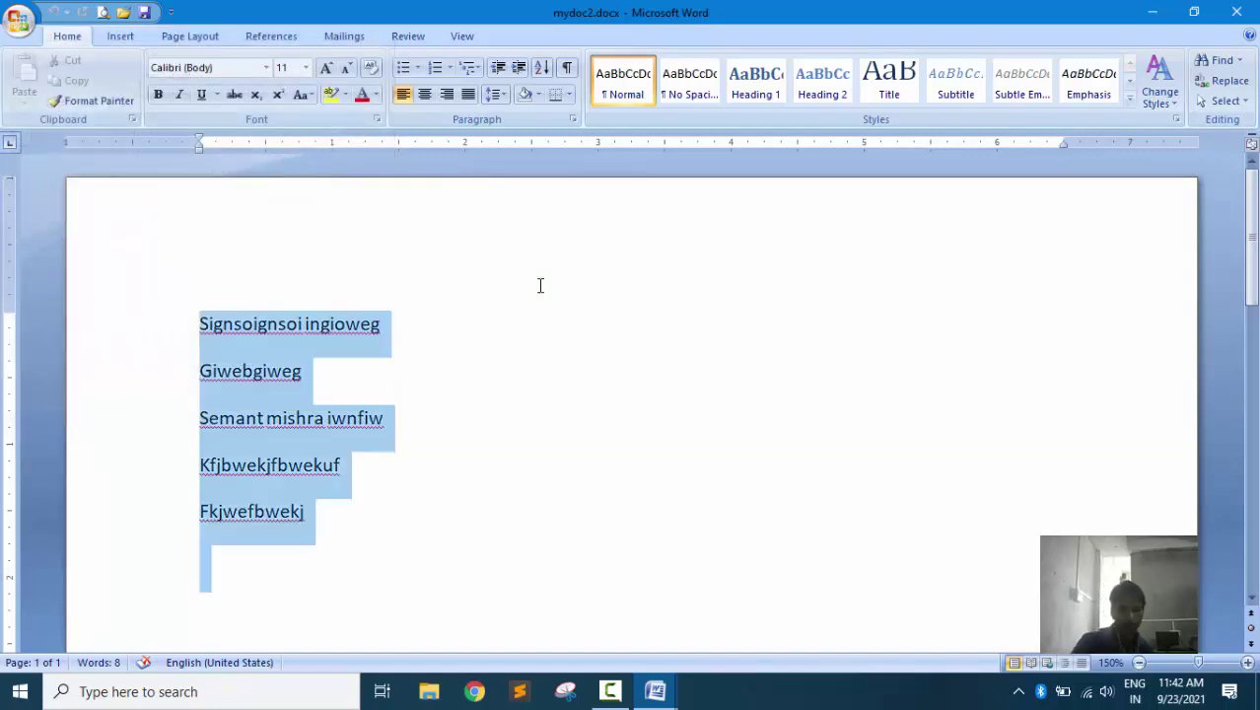
key("Delete")
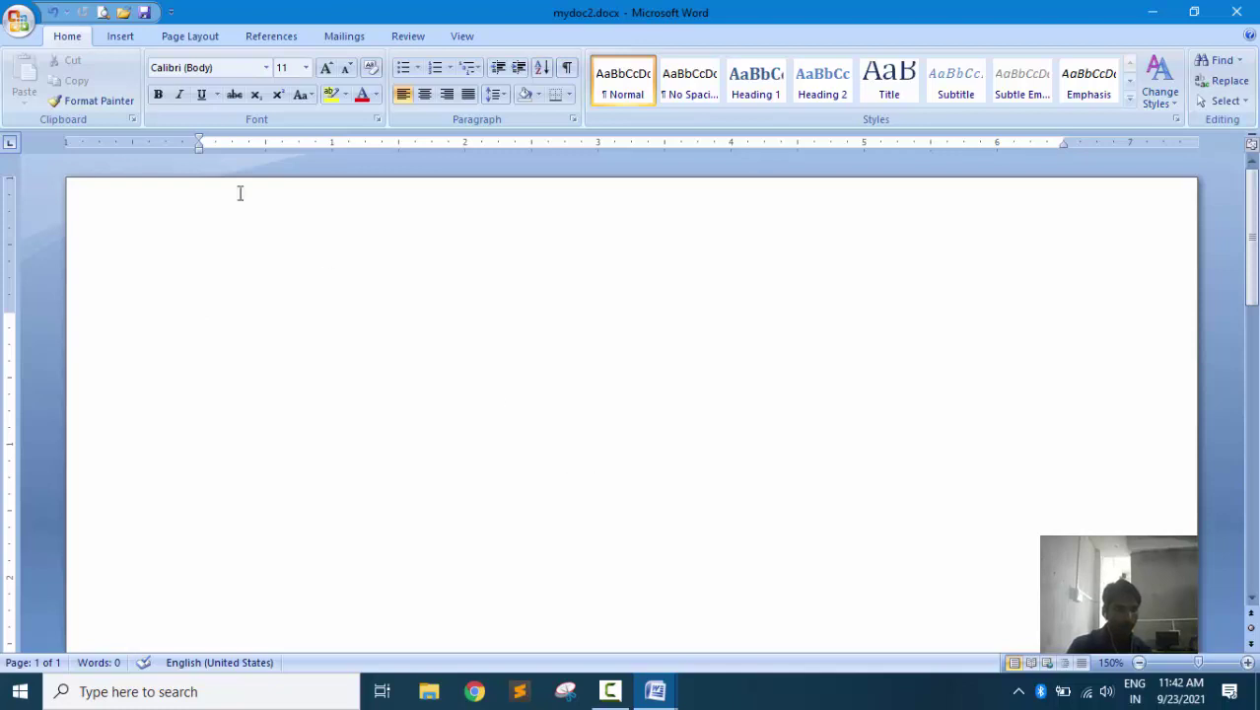
left_click(22, 24)
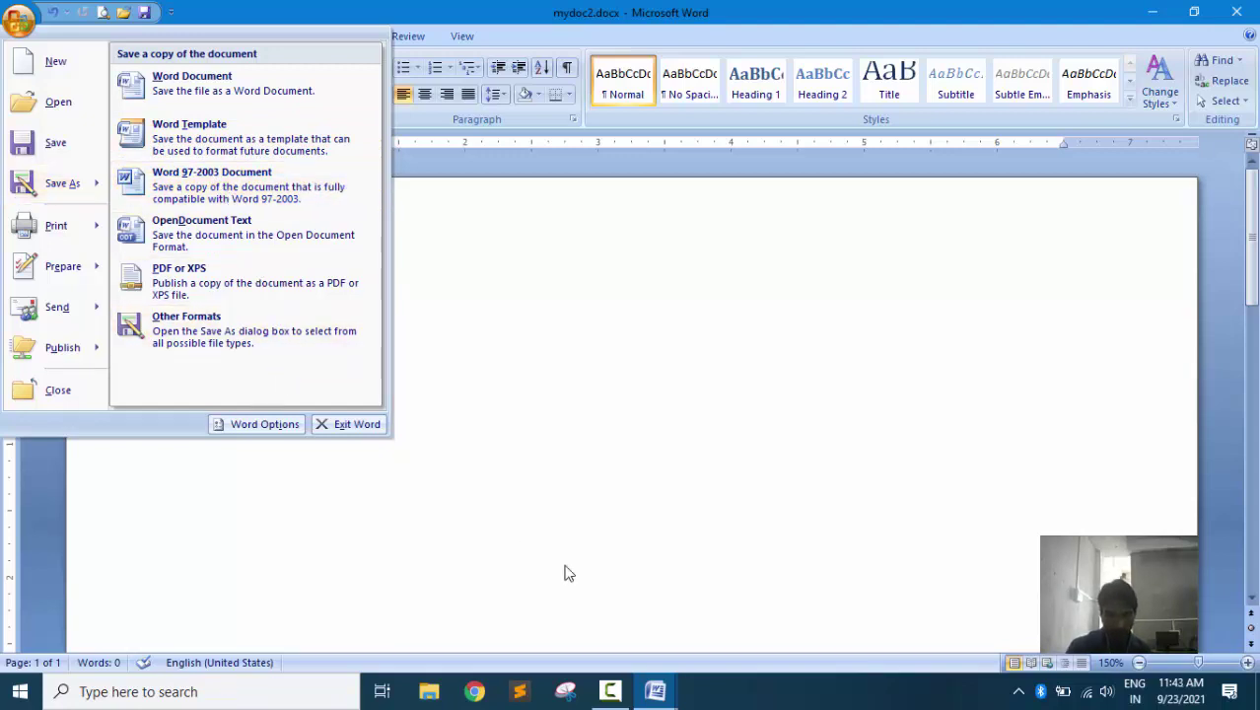
left_click(626, 646)
left_click(612, 690)
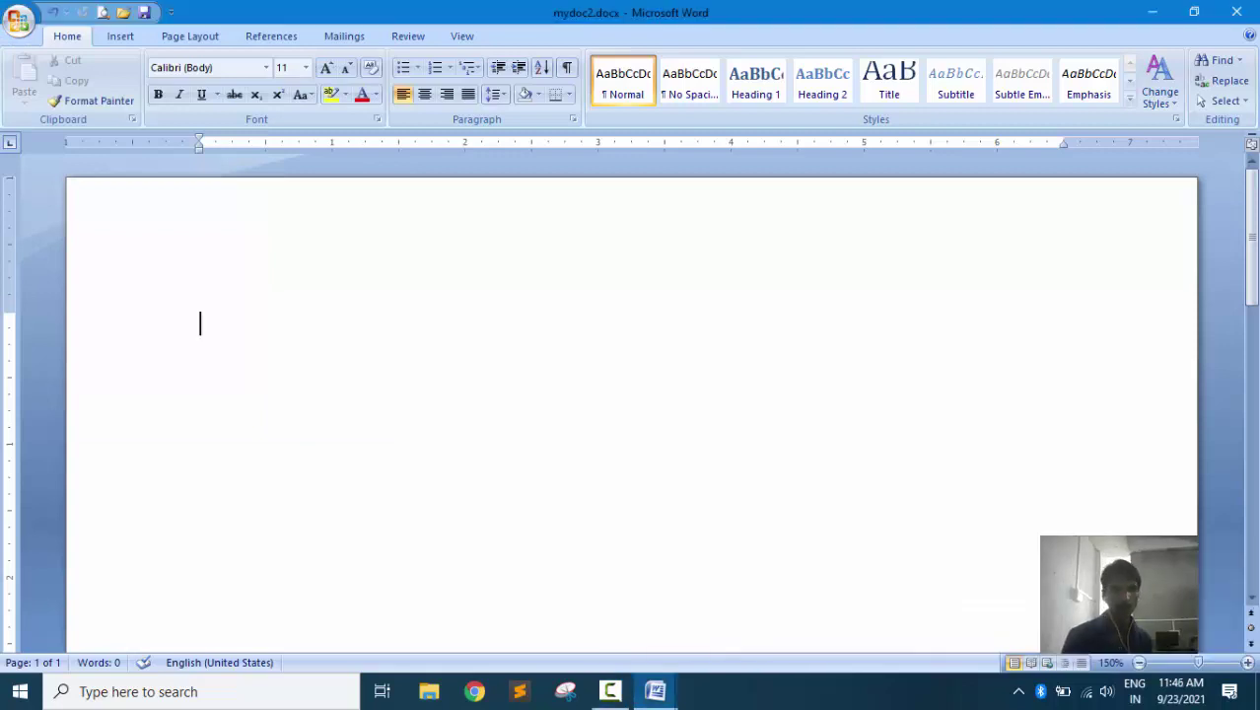
left_click(19, 20)
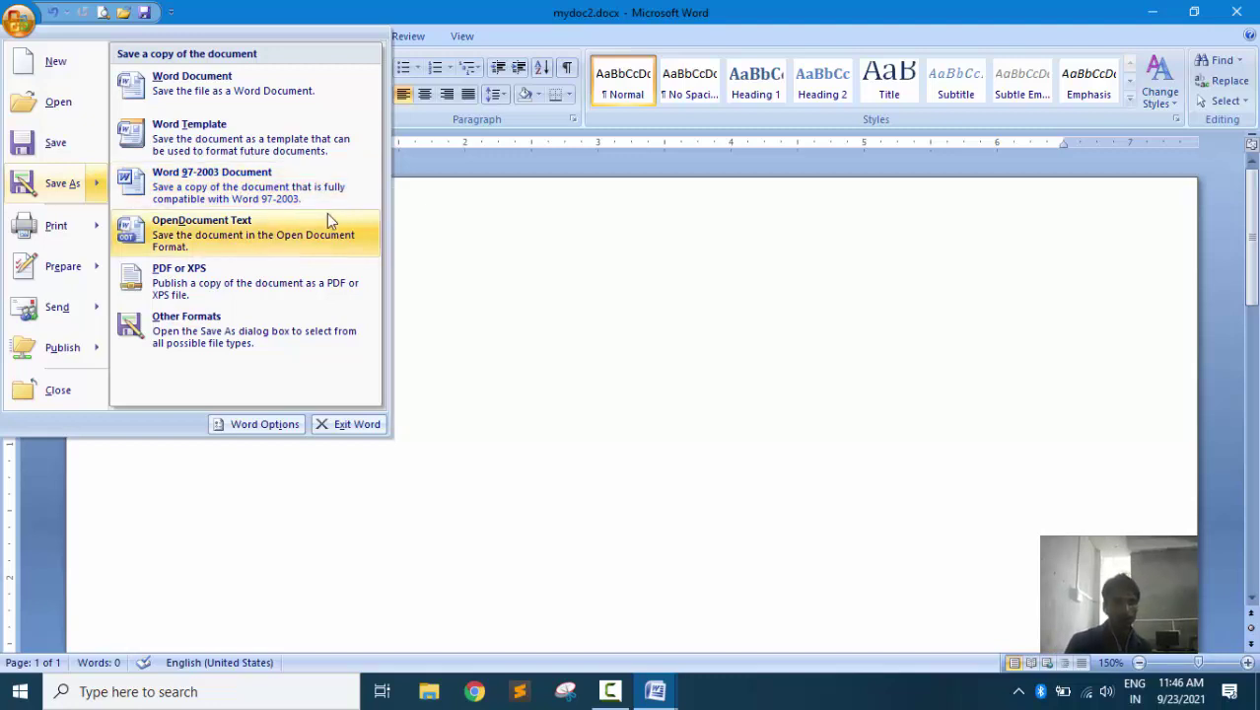
left_click(606, 330)
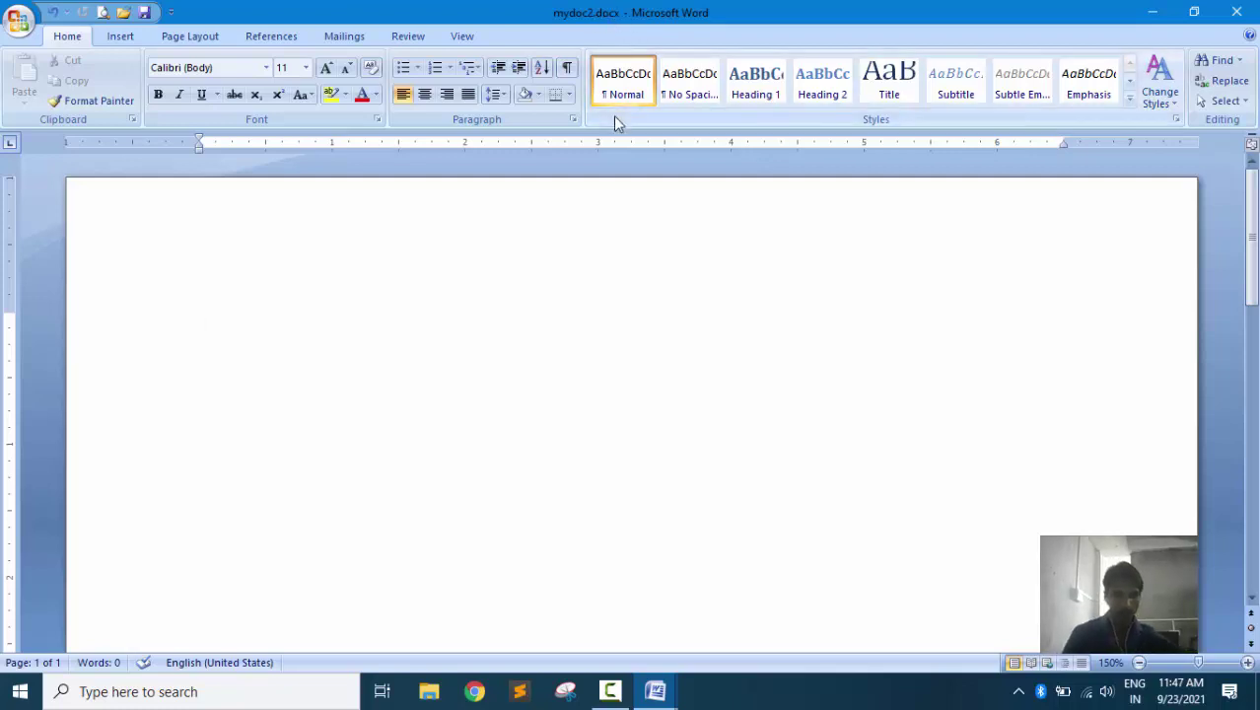
- Enter '.docx' on the first line of the blank page, deleting and retyping its final x
type(".docx")
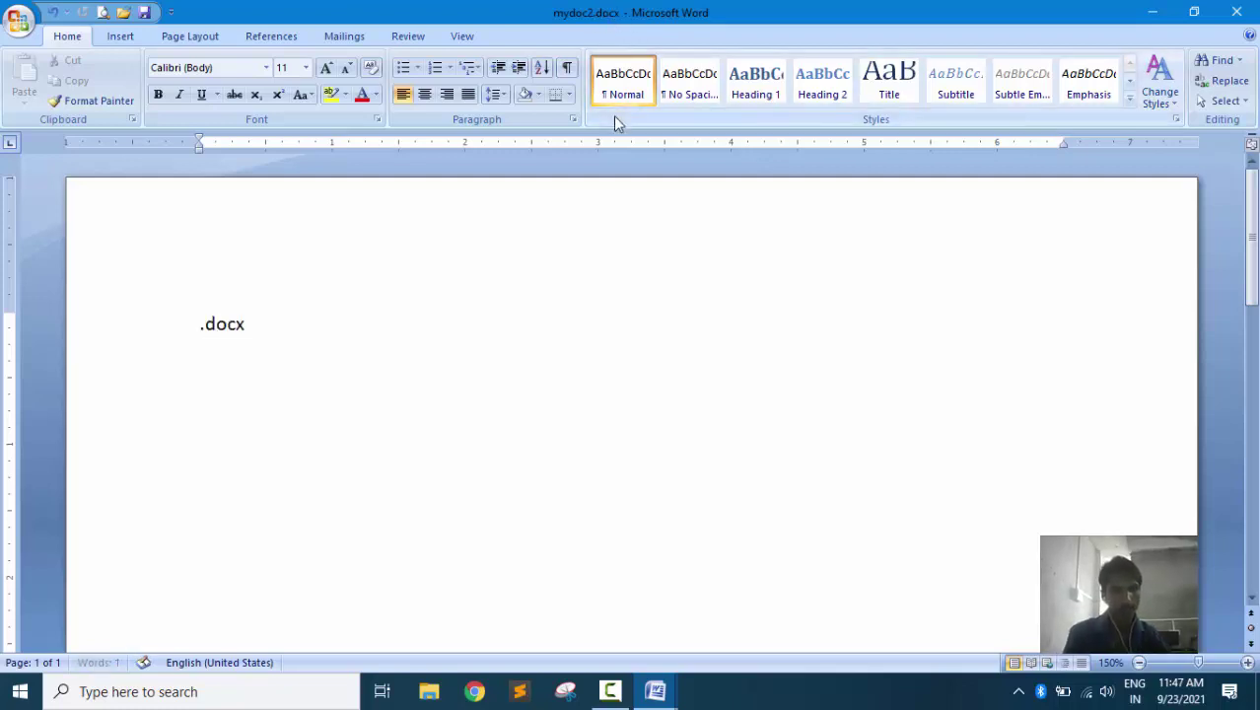
key("ctrl+a")
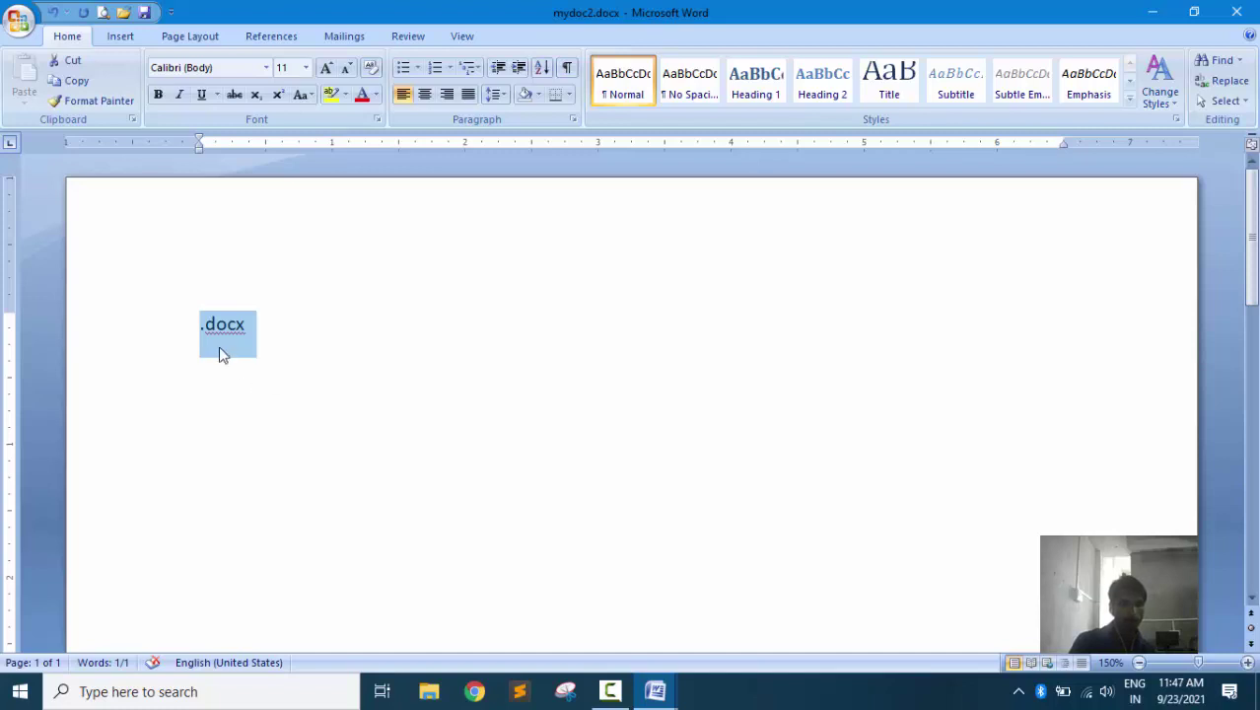
left_click(281, 334)
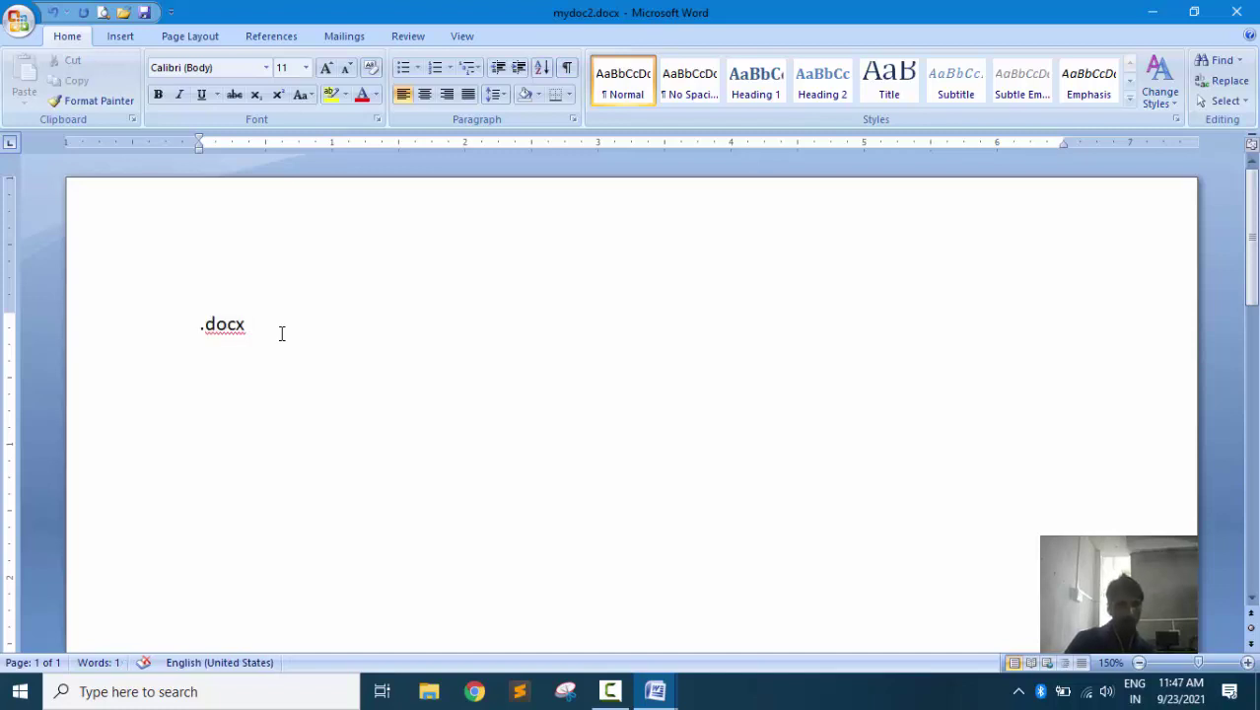
key("BackSpace")
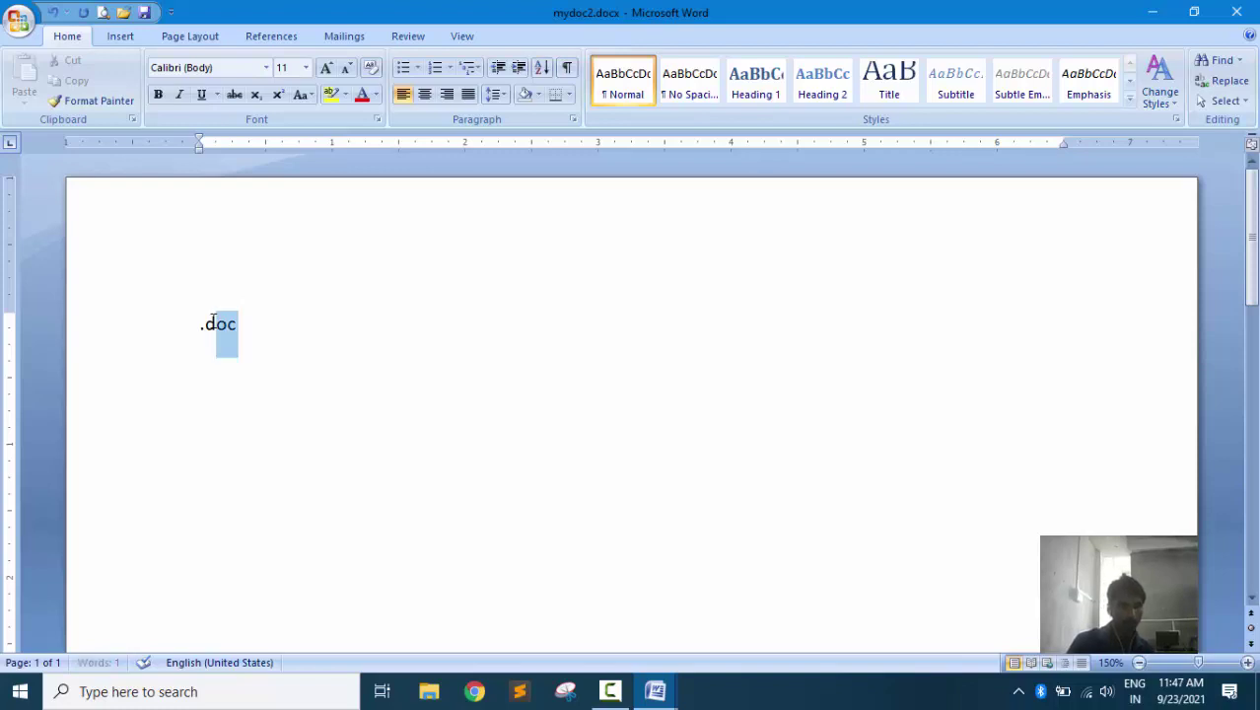
left_click_drag(250, 318, 200, 321)
left_click(275, 346)
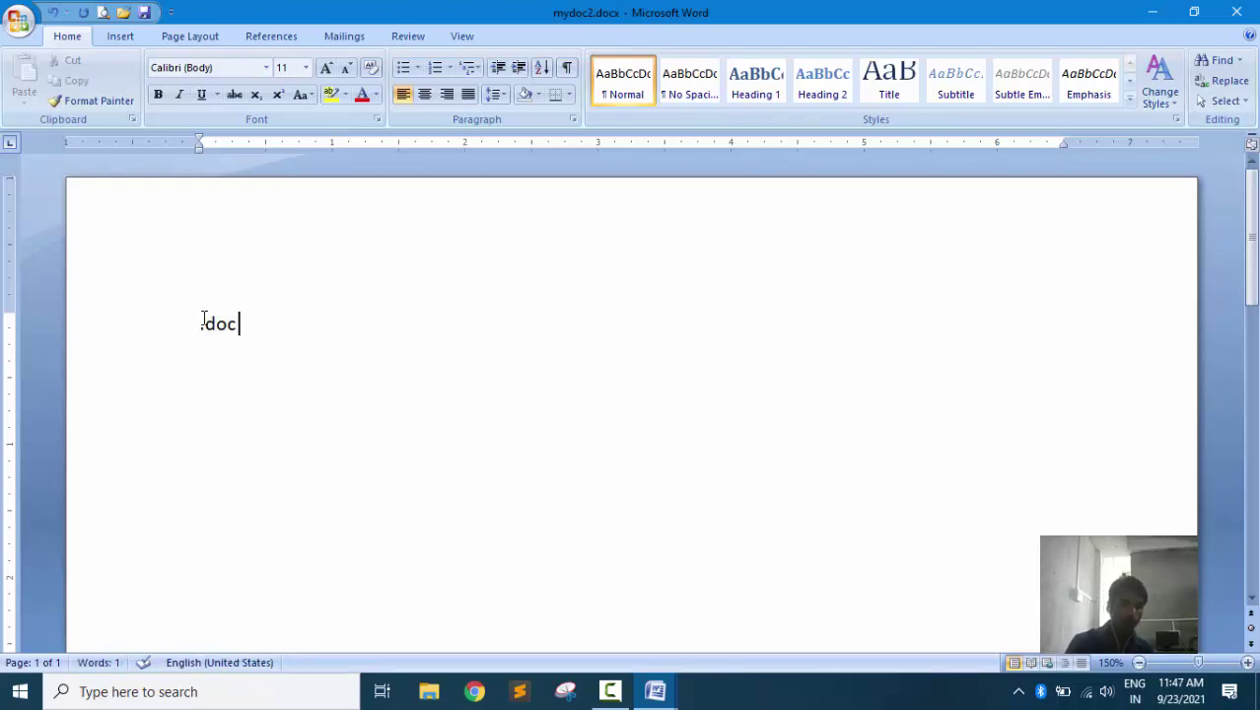
left_click_drag(204, 323, 239, 318)
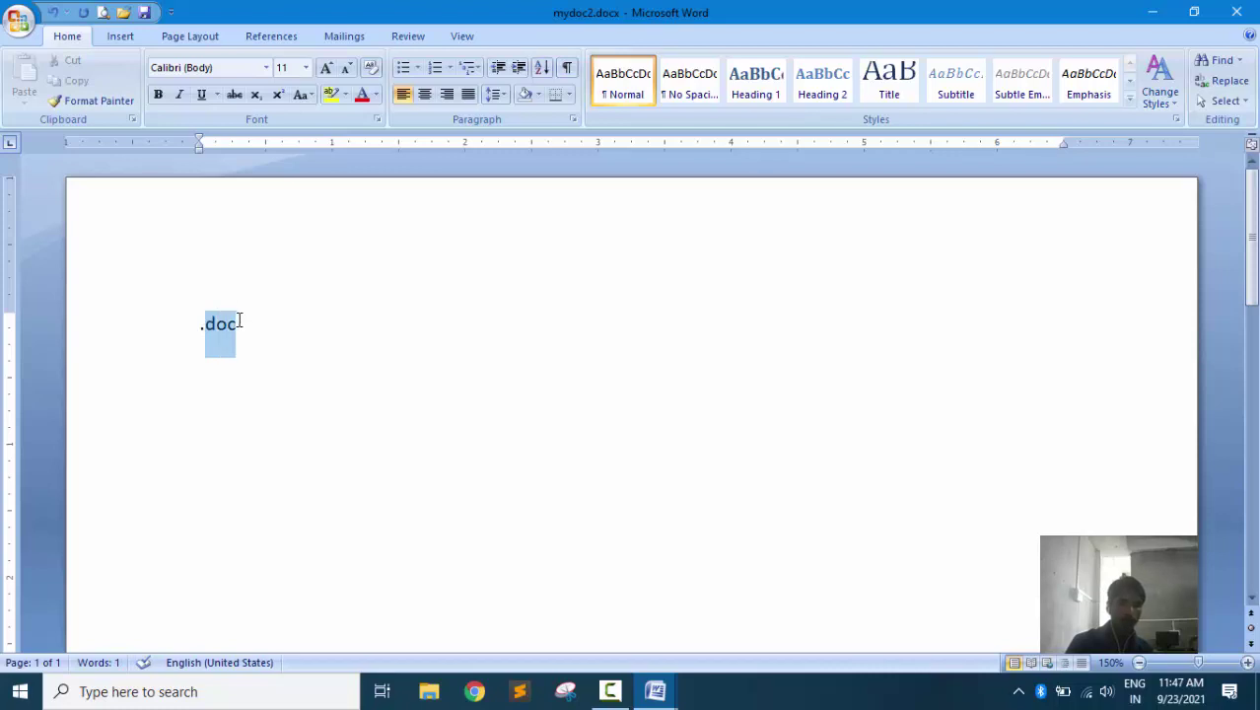
left_click(416, 314)
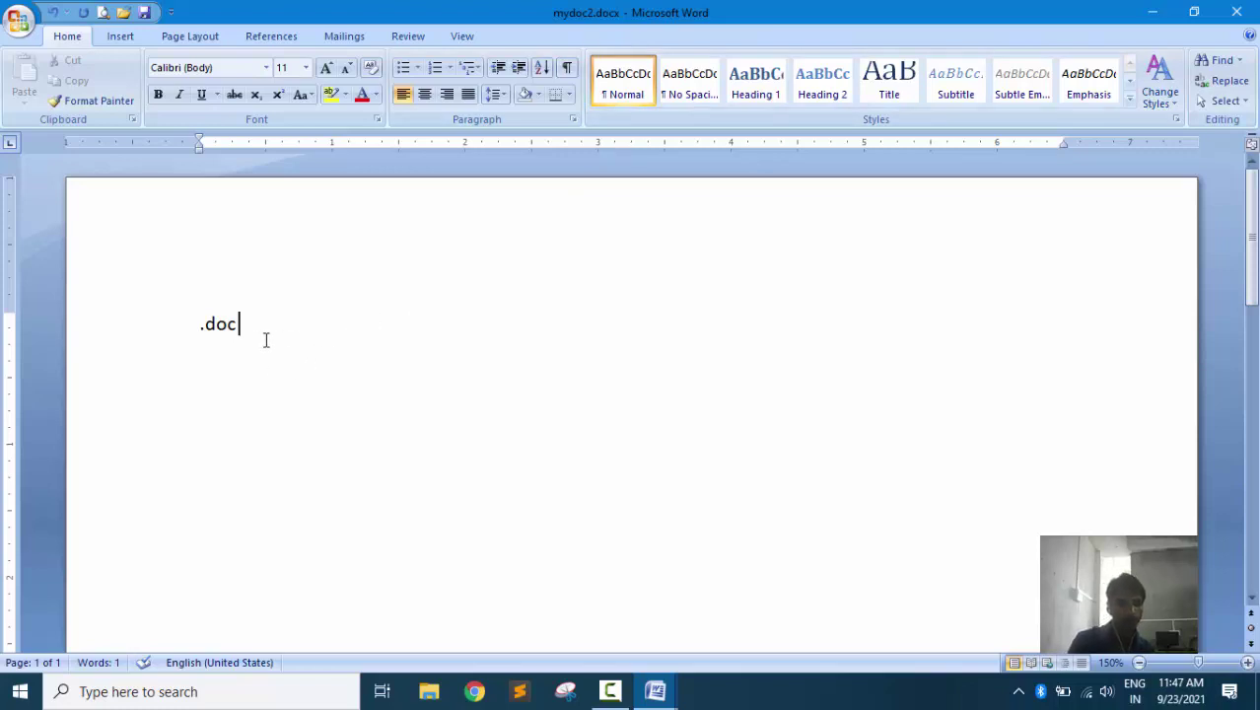
type("x")
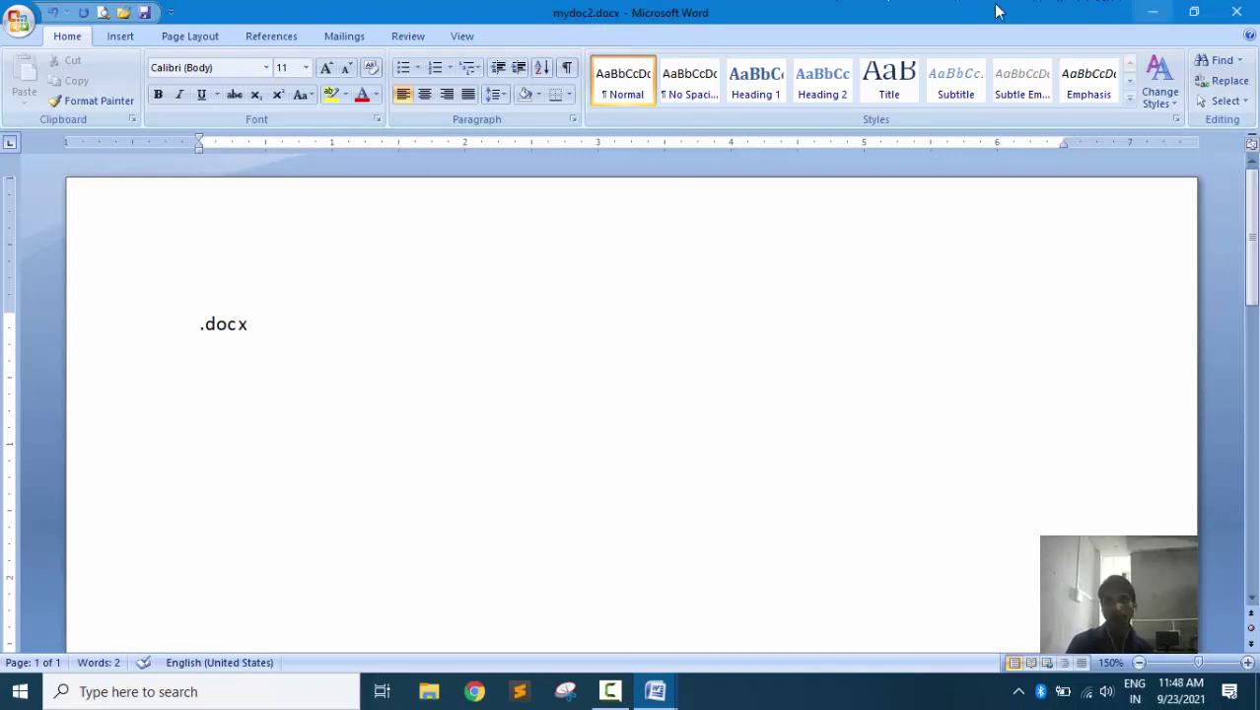
left_click(1142, 11)
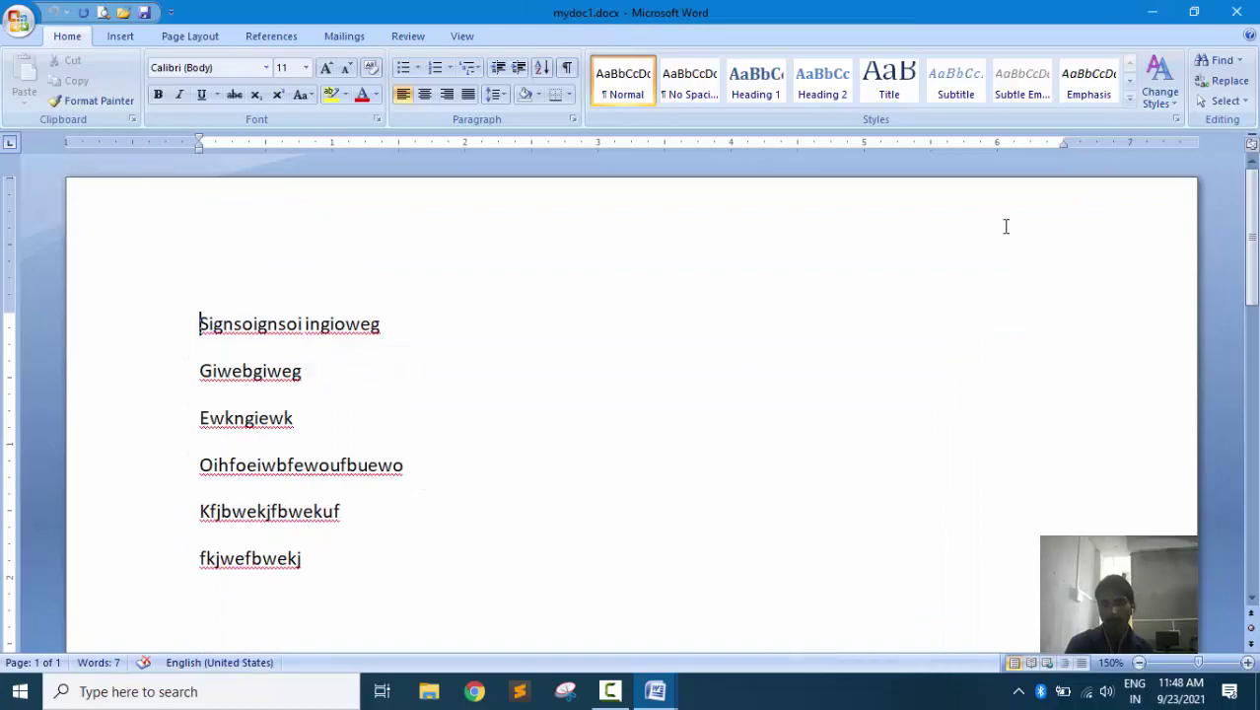
left_click(1139, 12)
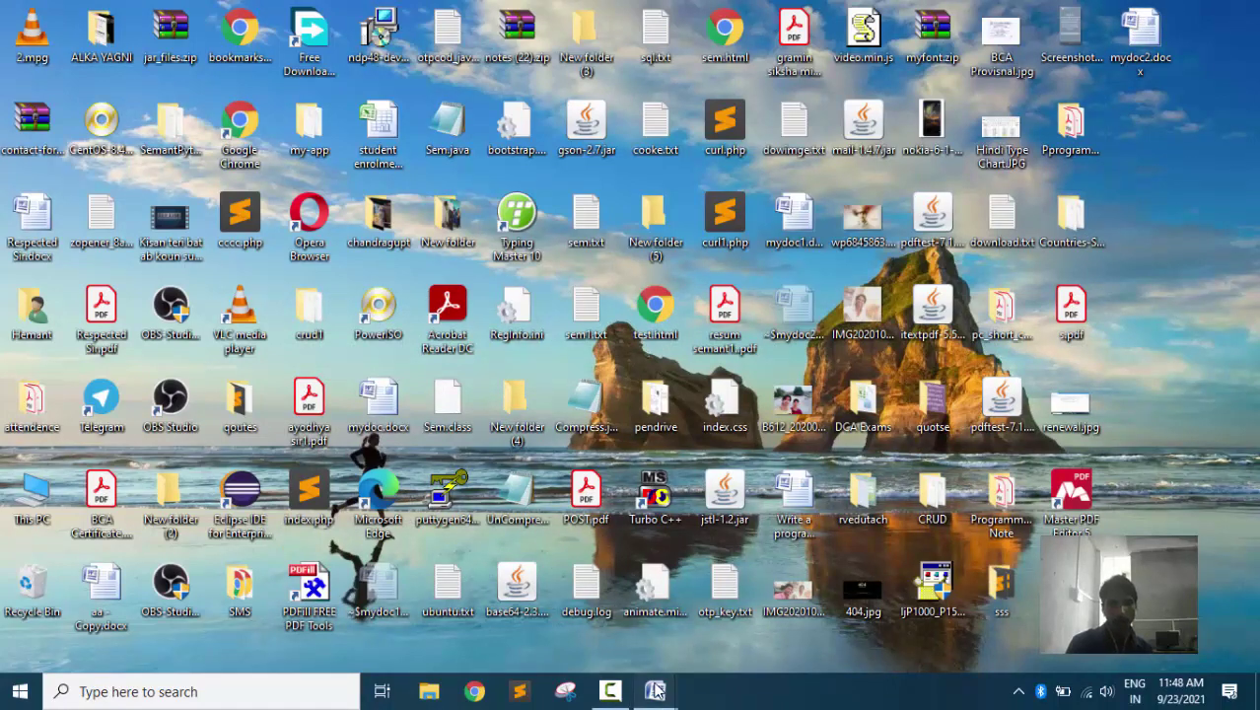
mouse_move(655, 691)
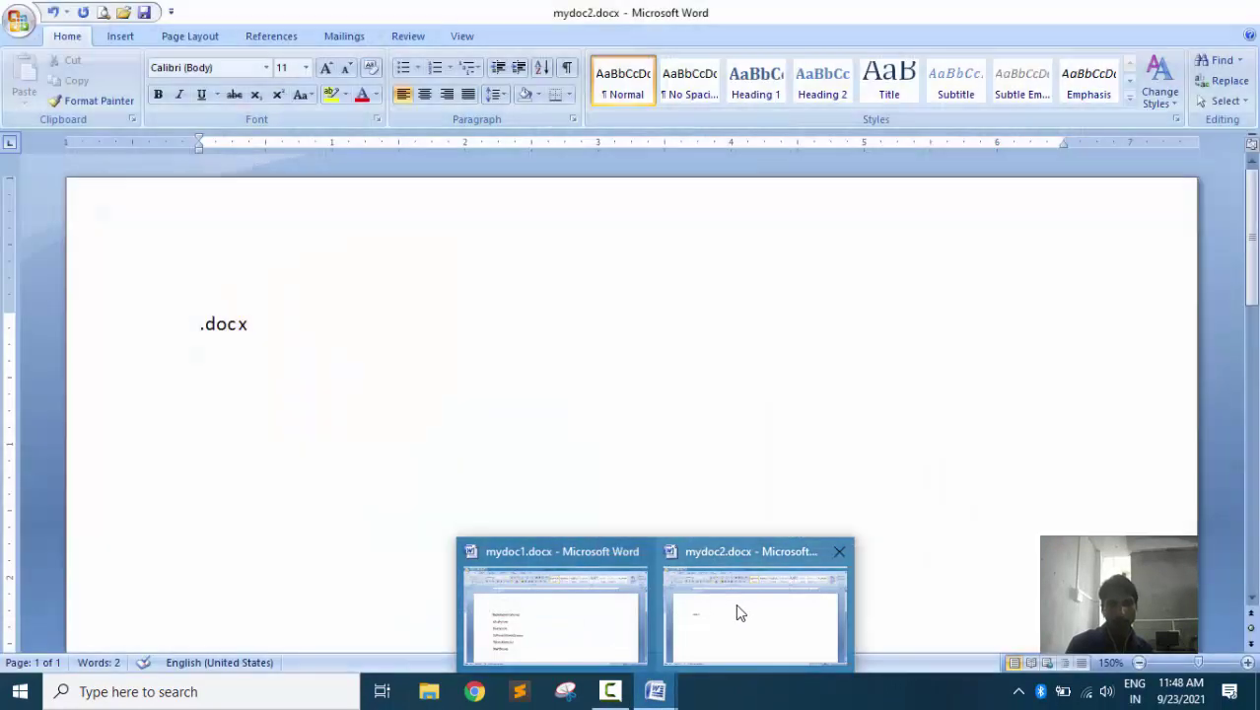
left_click(736, 605)
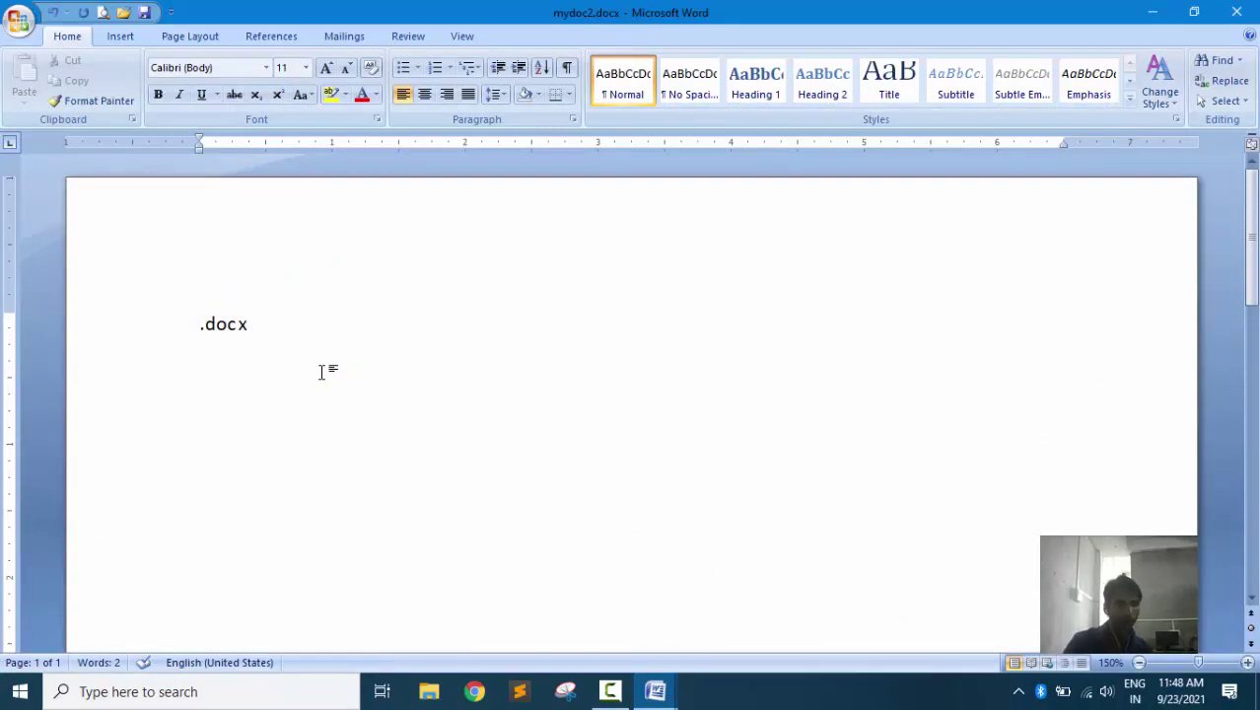
left_click_drag(268, 326, 185, 327)
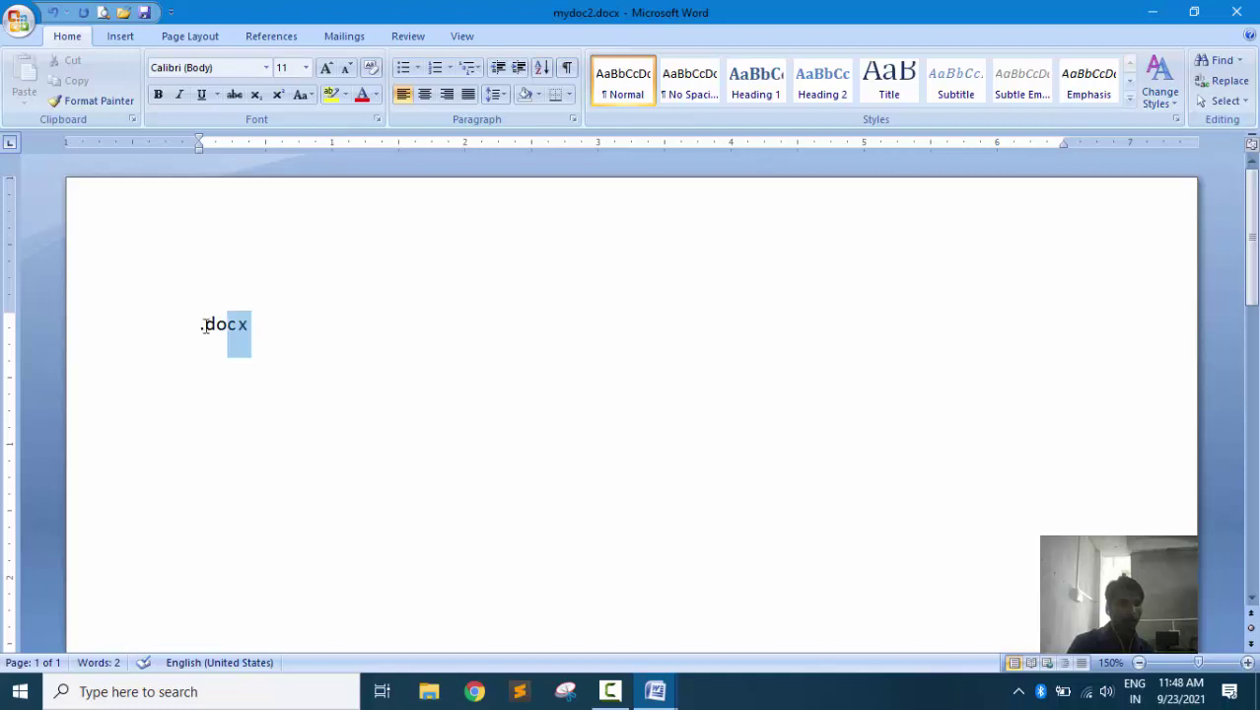
left_click(311, 324)
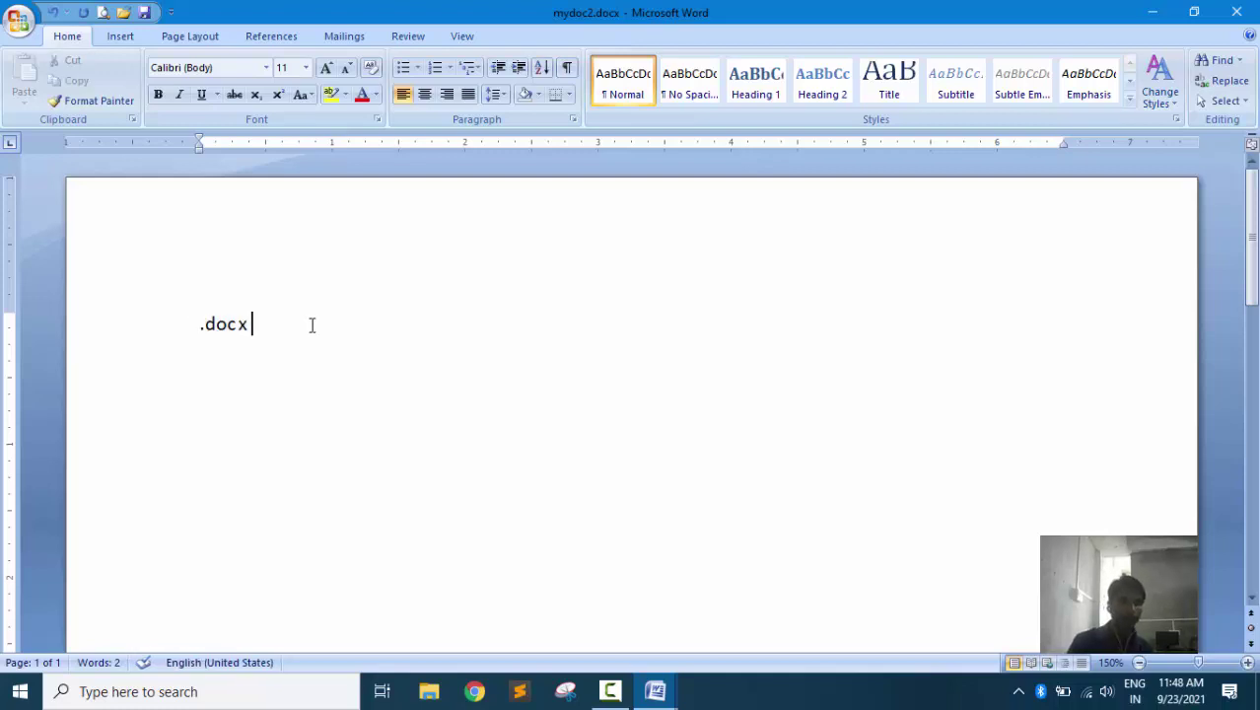
- Use Save As > Word 97-2003 Document to store mydoc2.doc on the Desktop
left_click(18, 21)
mouse_move(59, 184)
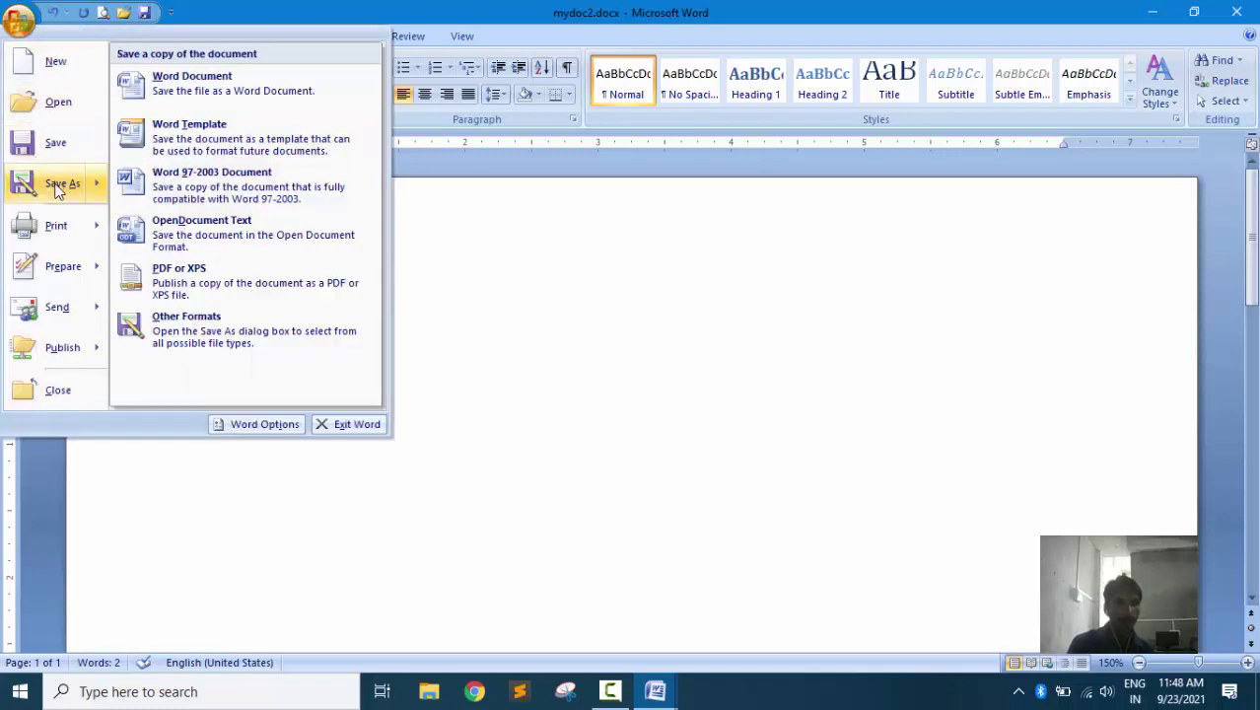
left_click(202, 169)
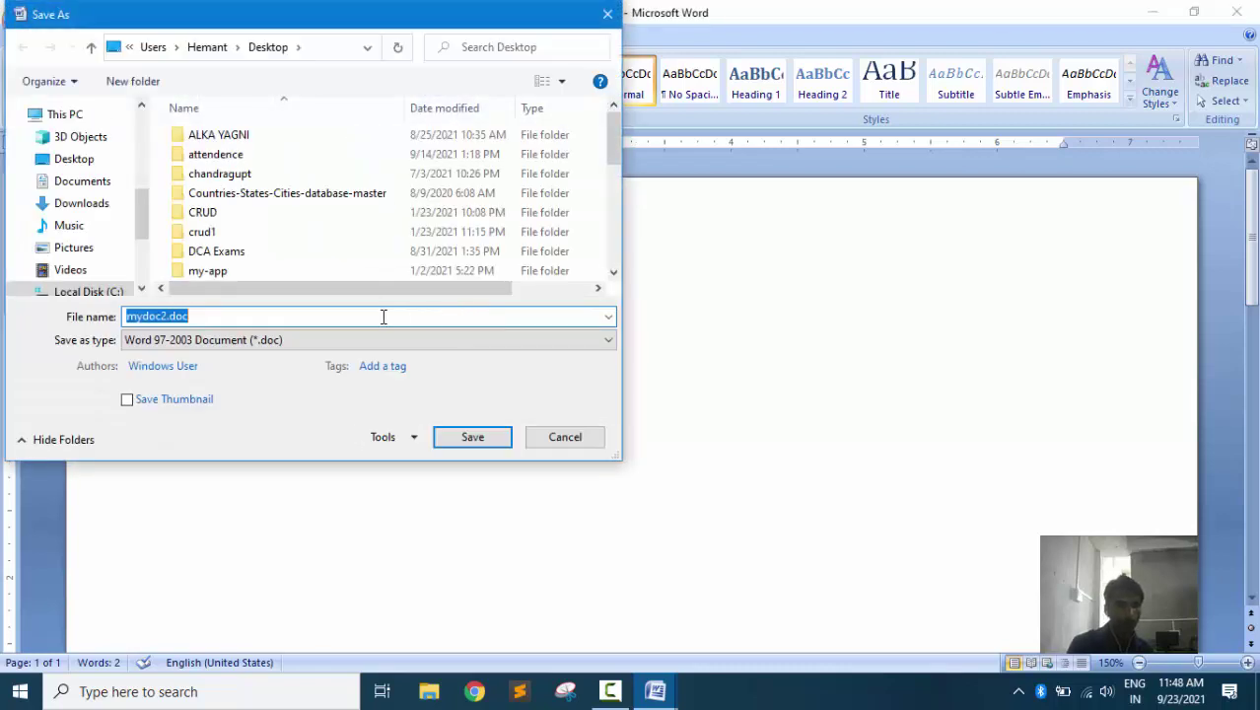
left_click(220, 318)
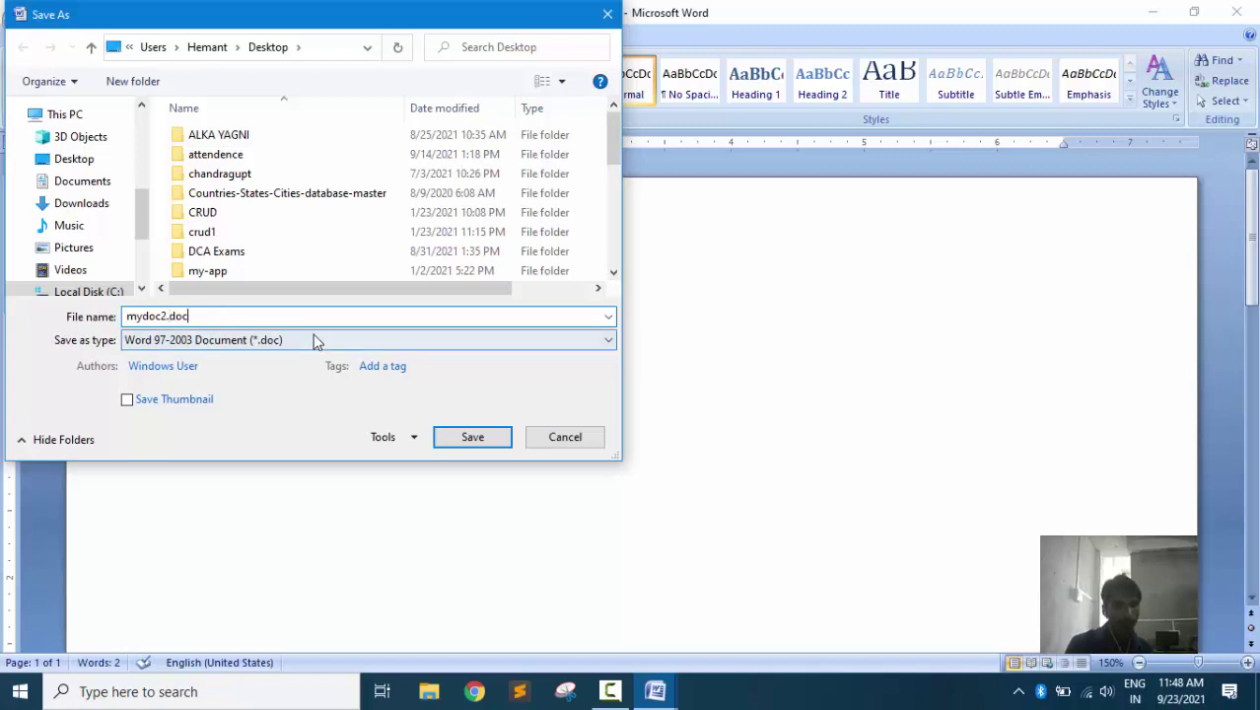
left_click(69, 160)
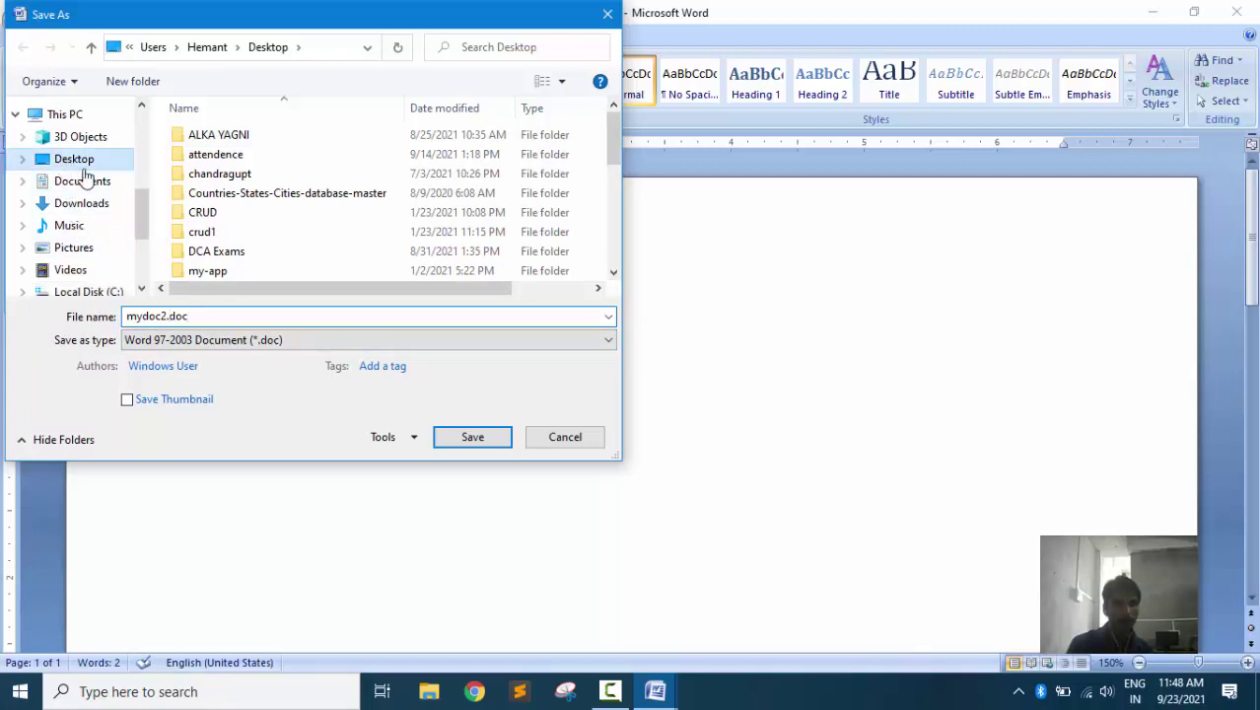
left_click(472, 439)
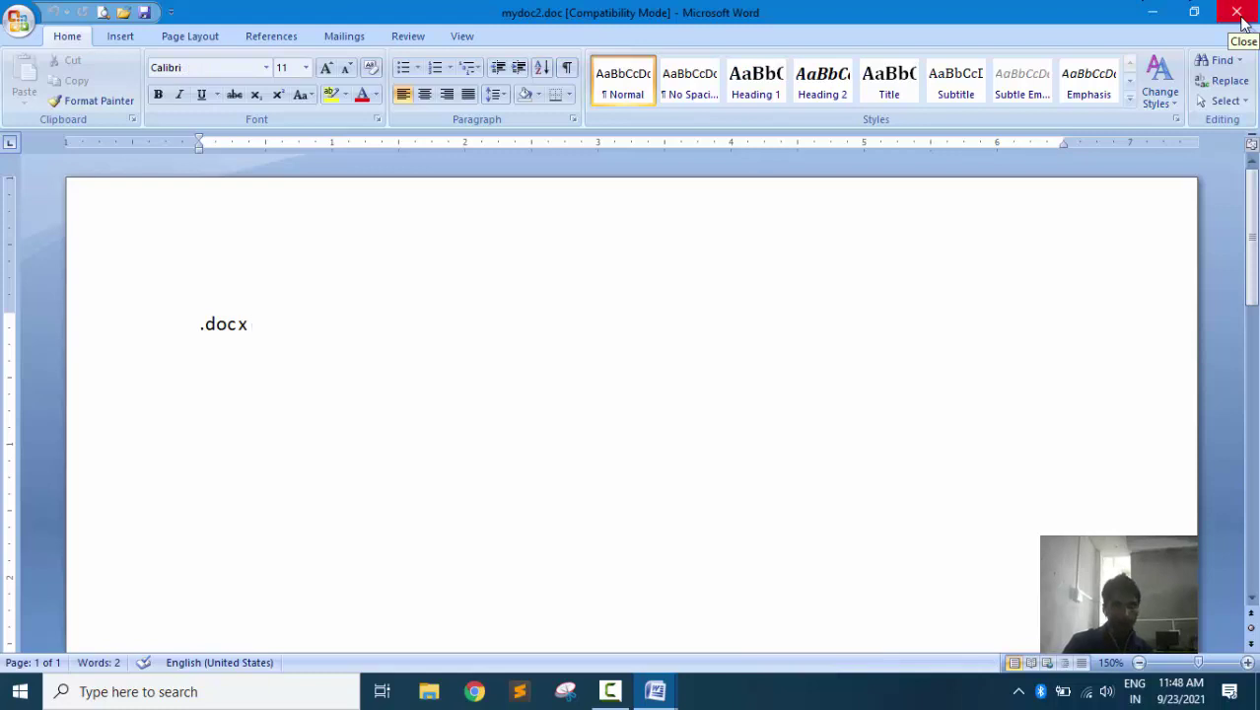
- Close the mydoc2.doc and mydoc1.docx Word windows
left_click(1240, 22)
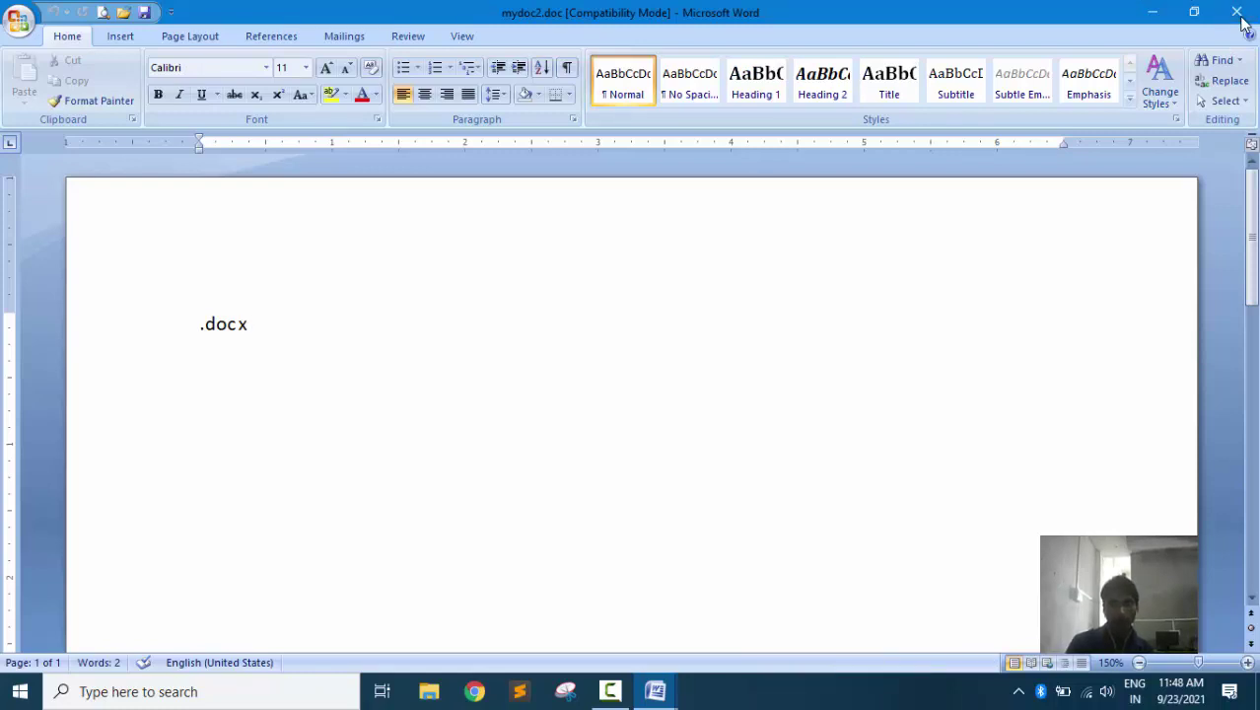
left_click(656, 693)
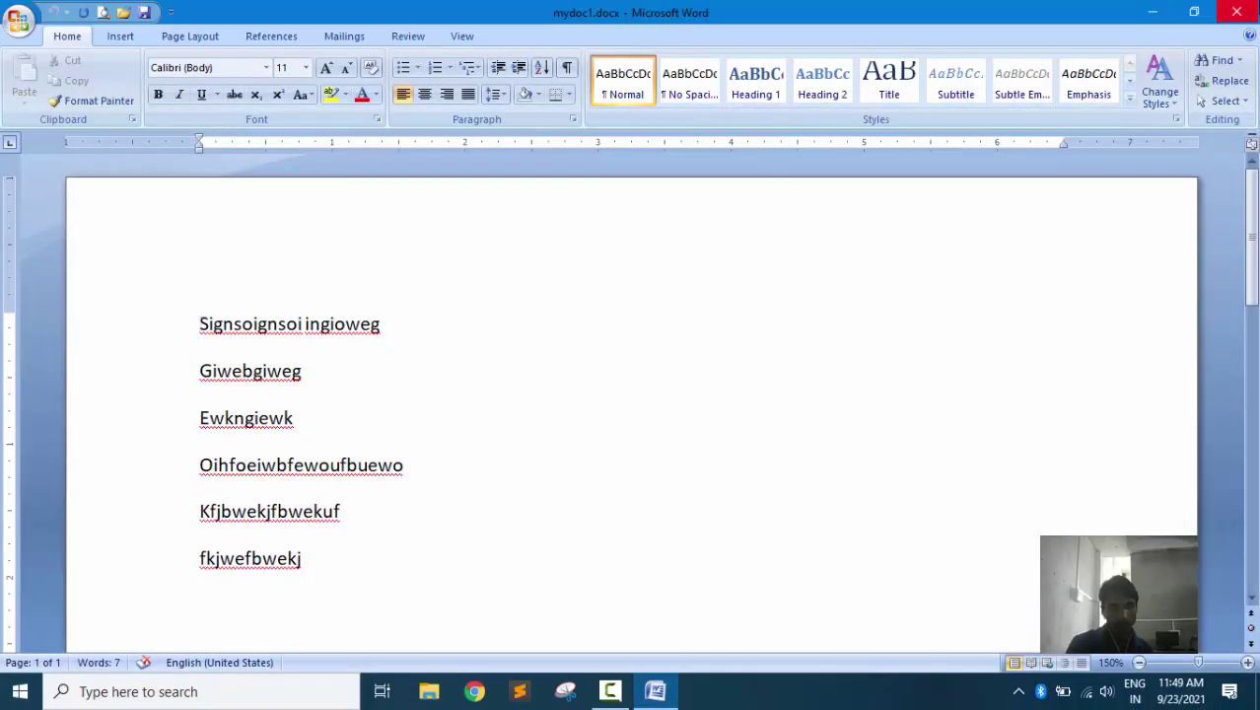
left_click(1237, 12)
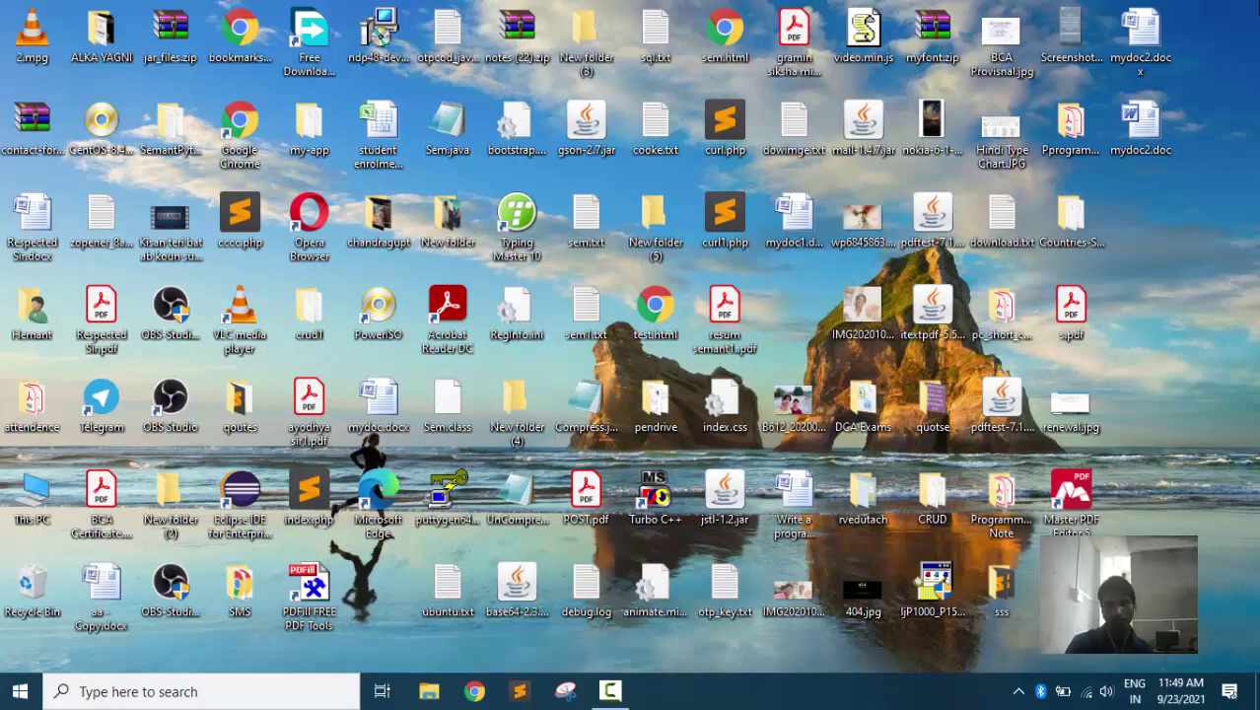
- Refresh the desktop and open the saved mydoc2.doc file
right_click(1129, 301)
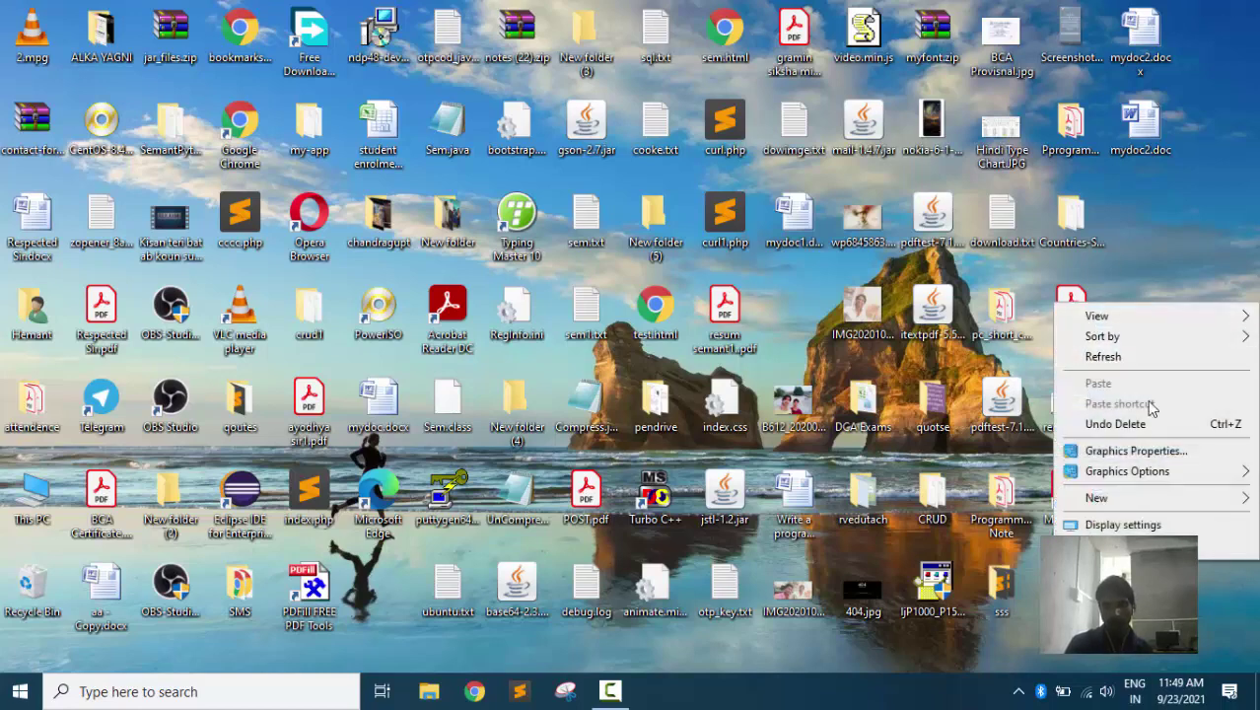
left_click(1156, 356)
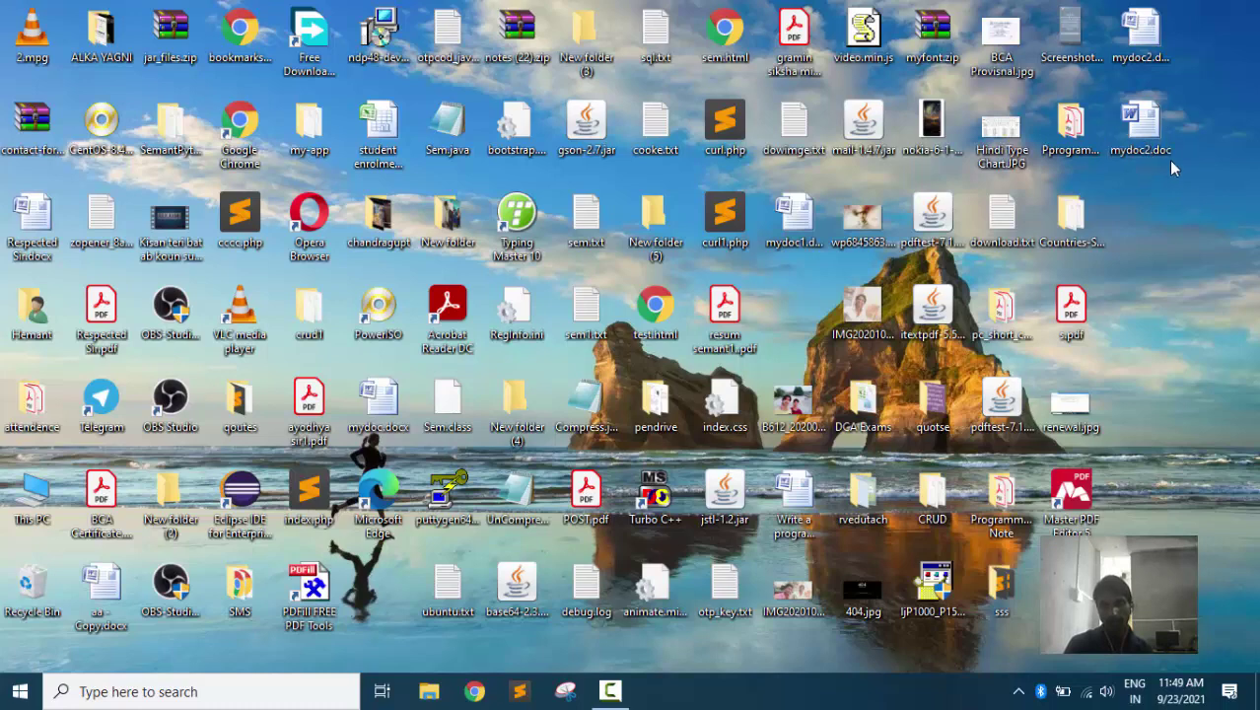
double_click(1159, 145)
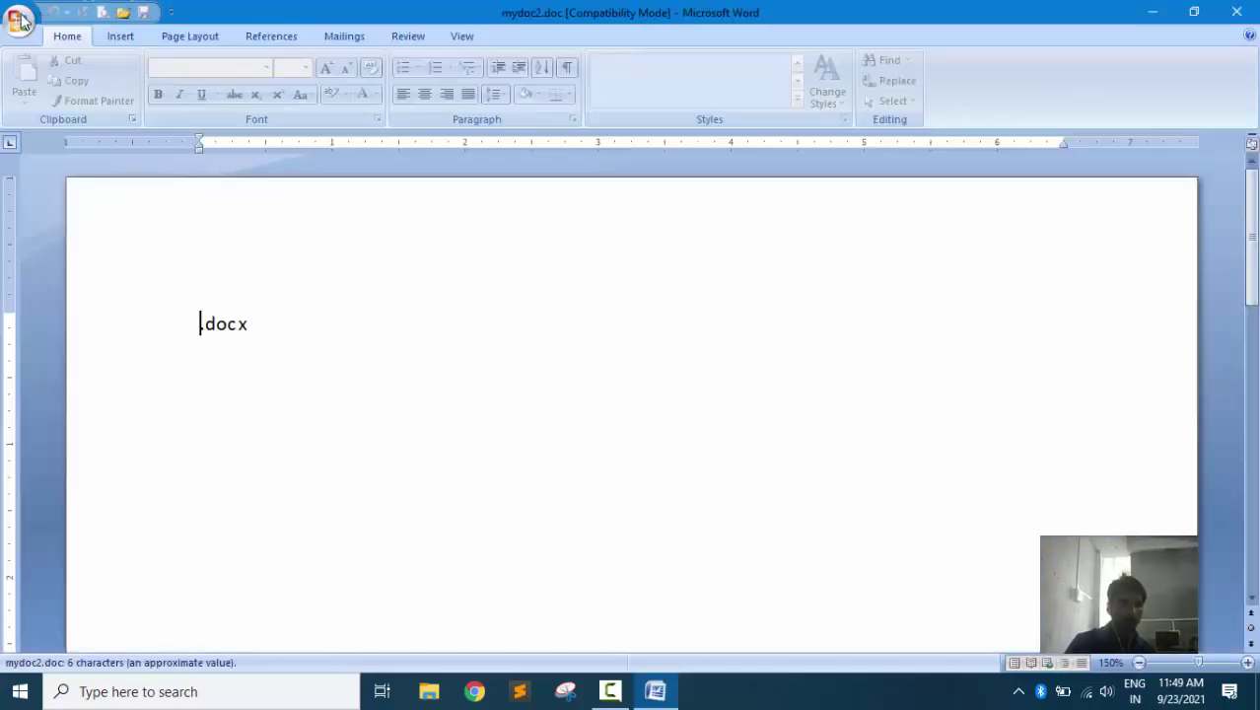
- Look through the Office button's save options, then dismiss the menu
left_click(19, 17)
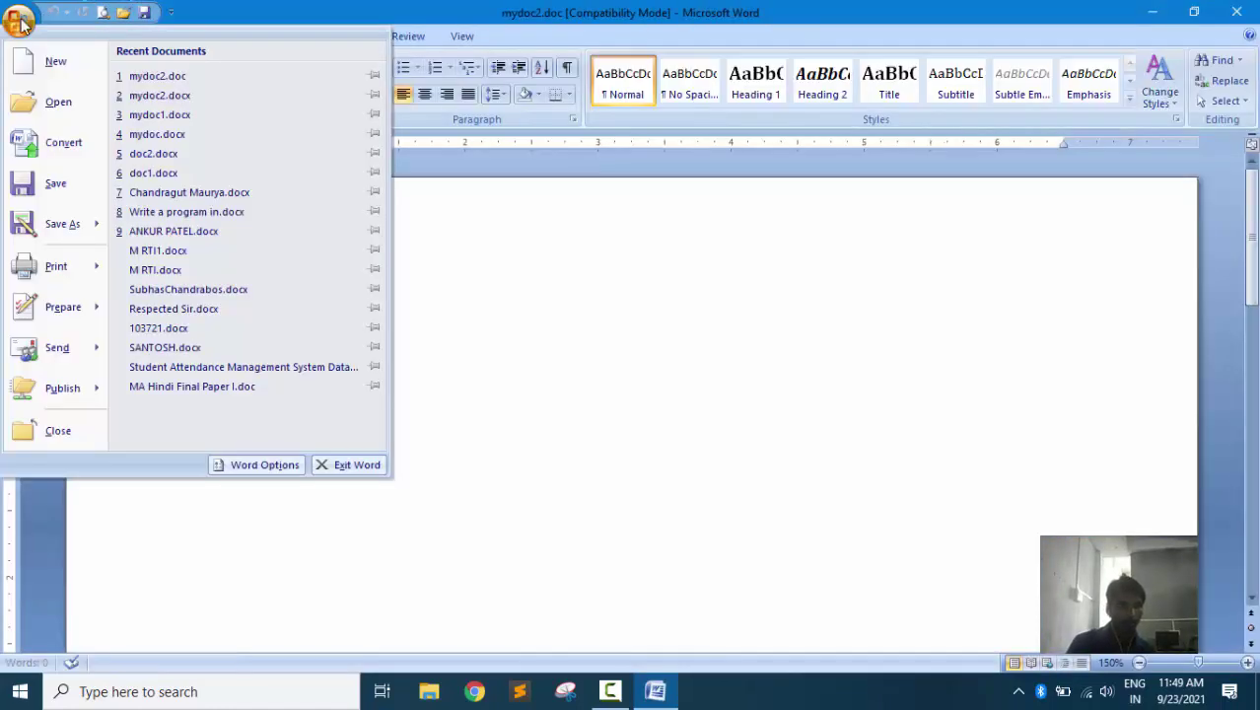
mouse_move(60, 219)
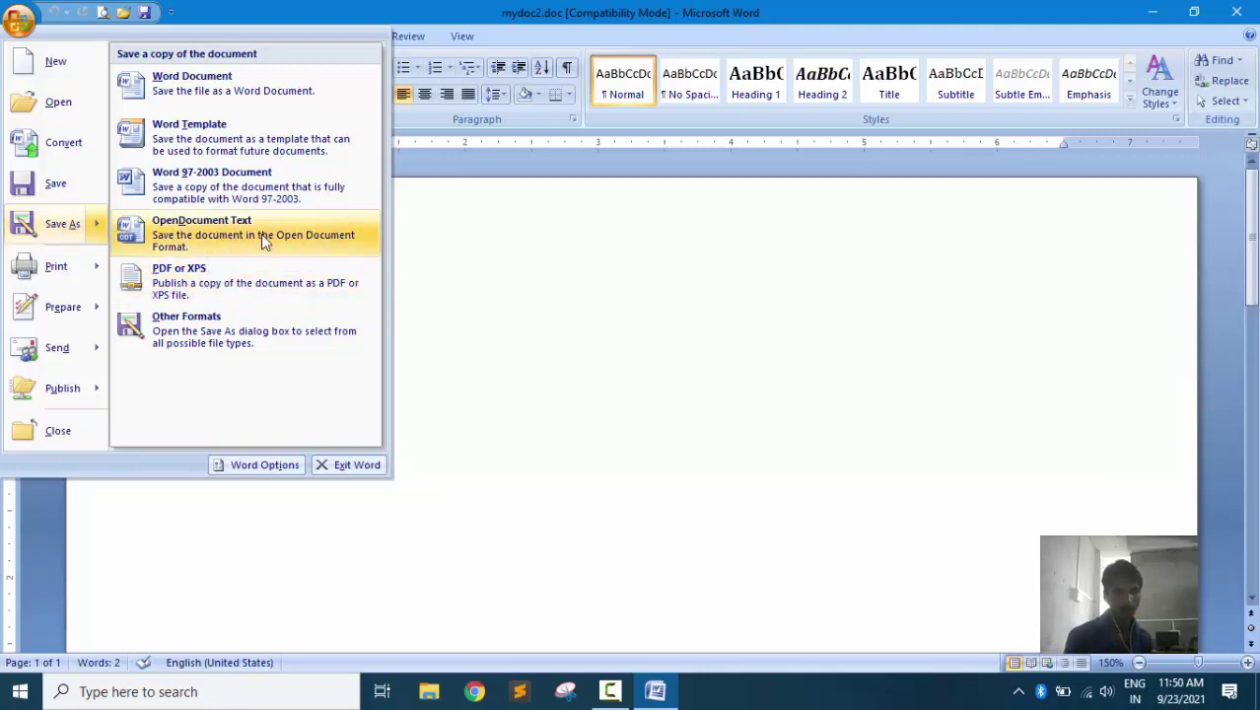
key("Escape")
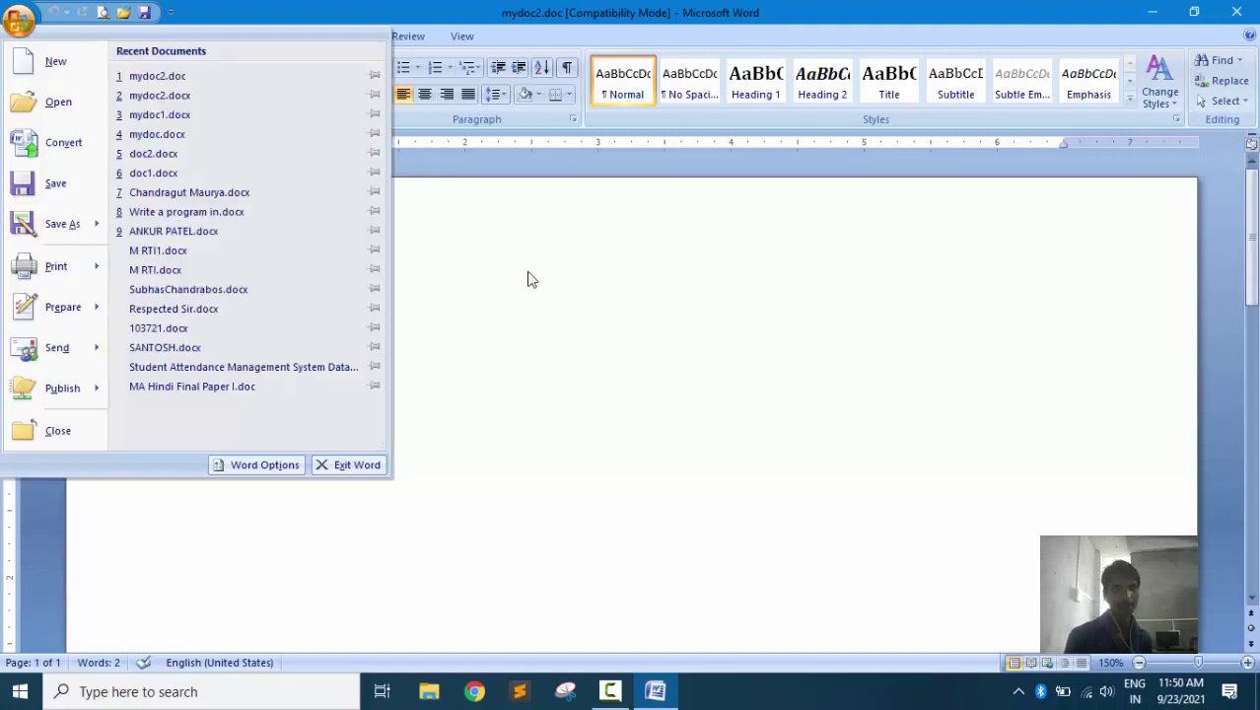
key("Escape")
- Save a copy as mydoc2.odt in OpenDocument Text format, accepting the compatibility warning
left_click(19, 21)
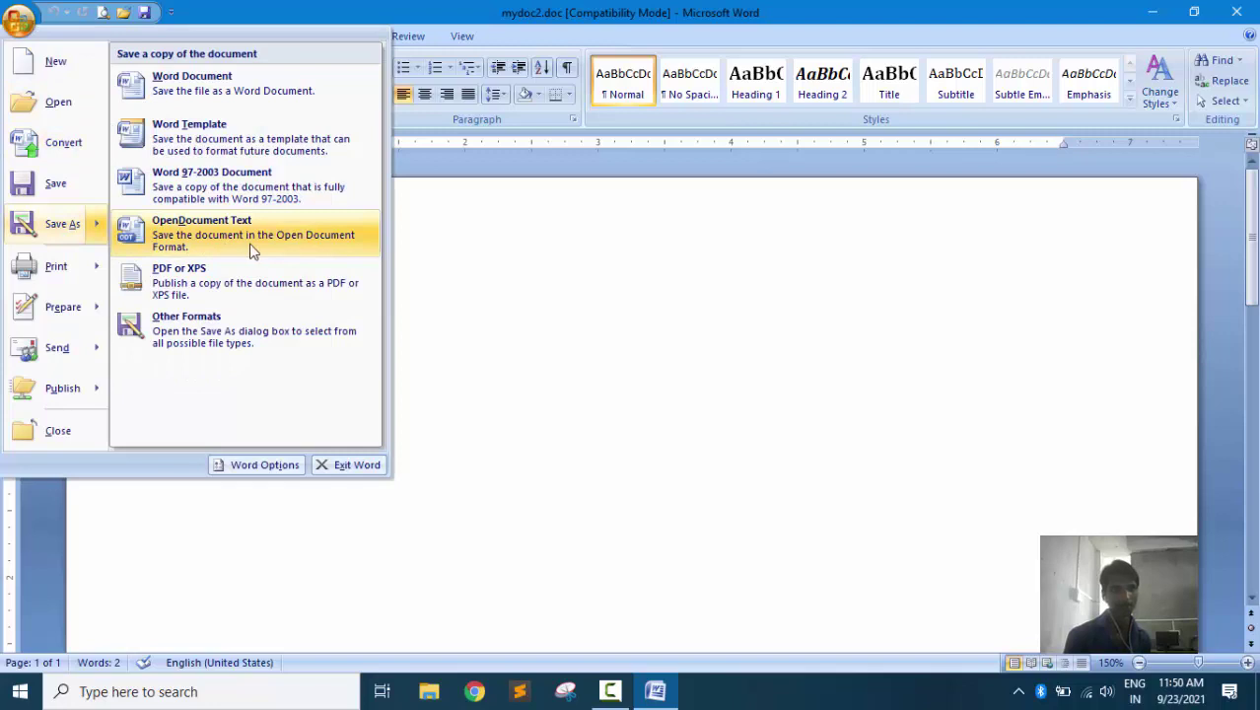
left_click(250, 251)
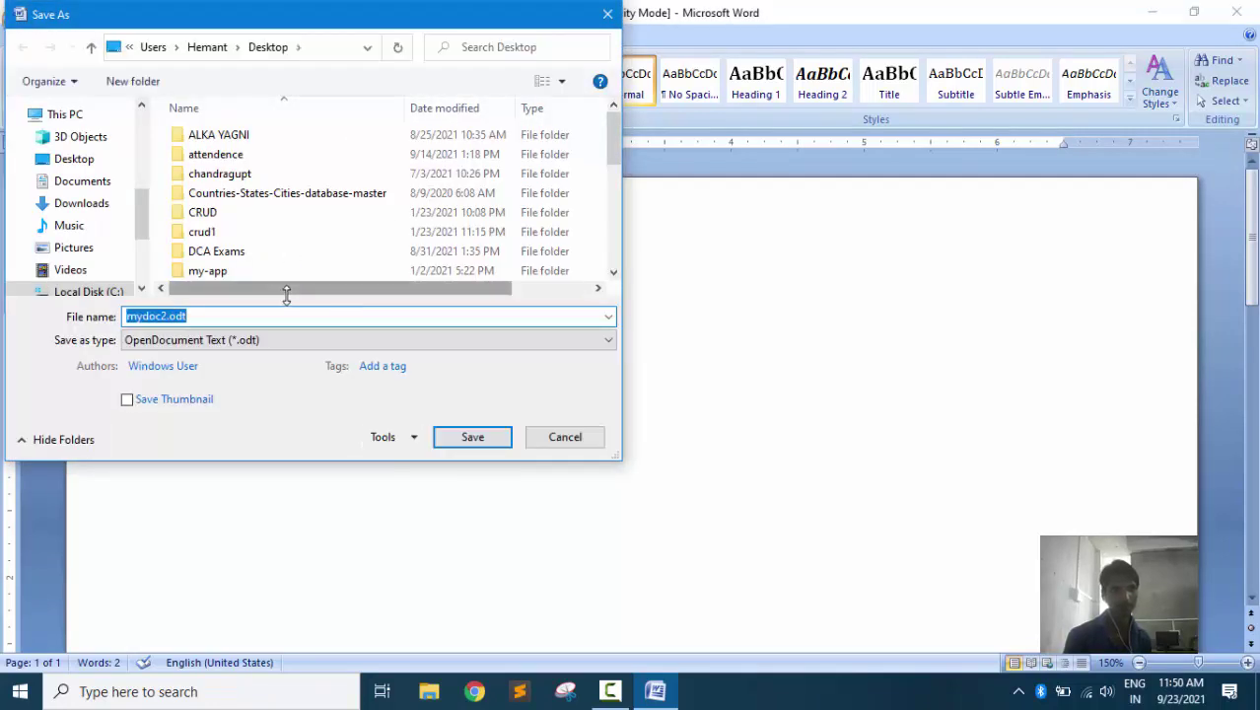
left_click(471, 440)
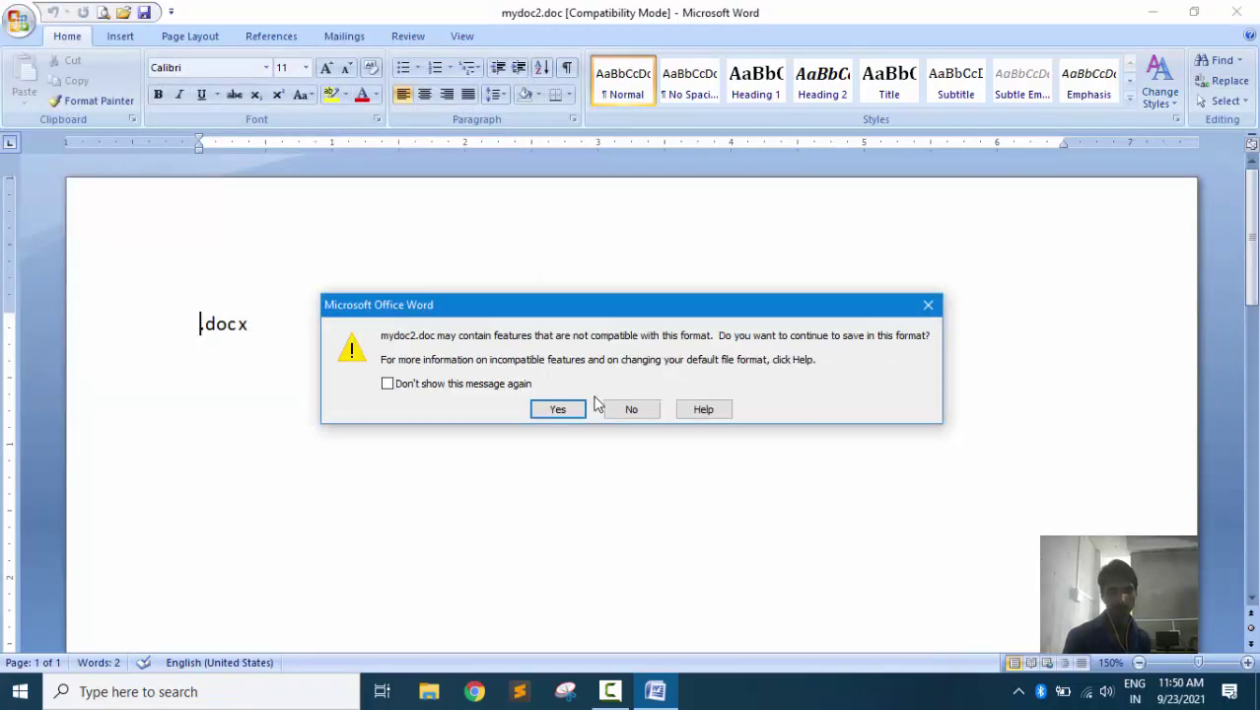
left_click(557, 412)
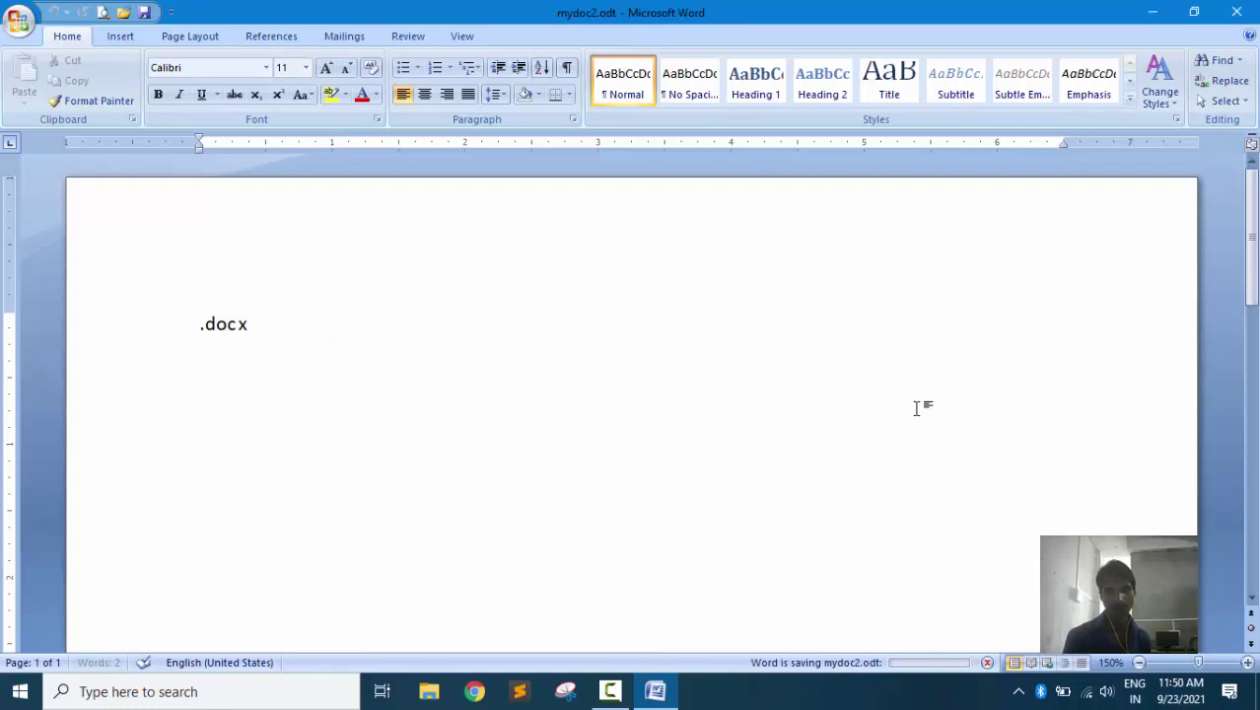
- Minimize Word and open mydoc2.odt from the desktop
left_click(1157, 13)
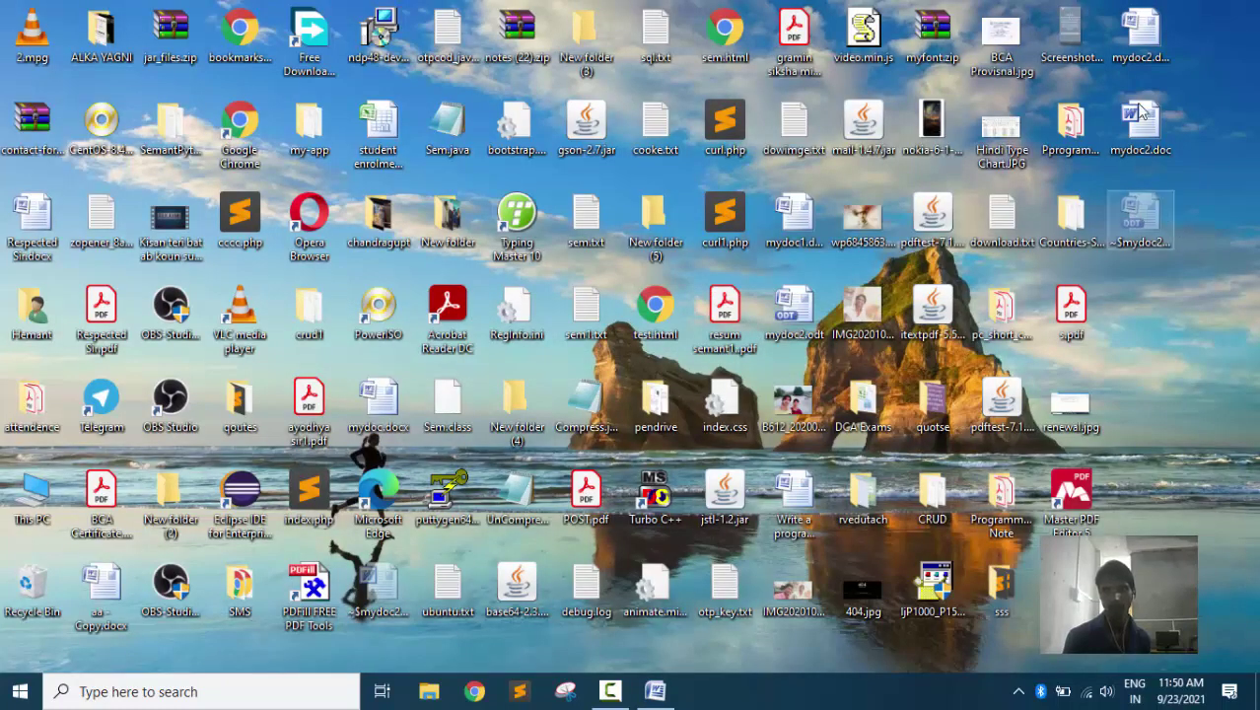
left_click(1144, 34)
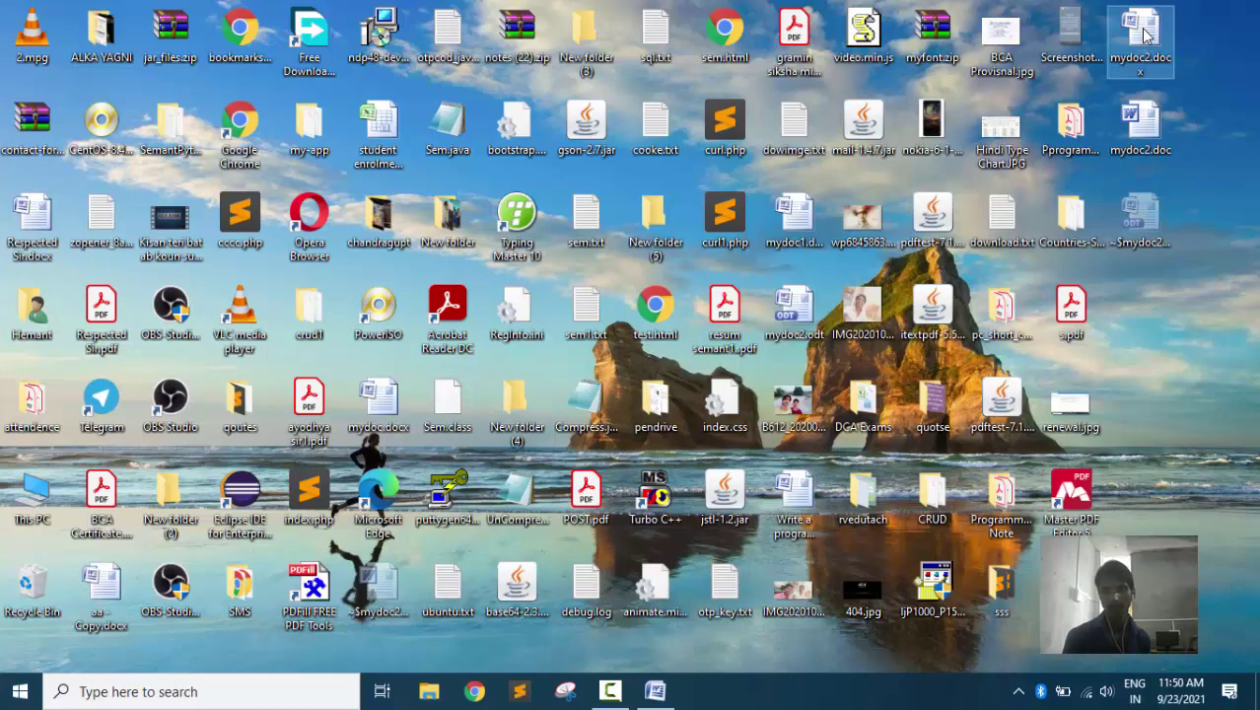
left_click(1144, 123)
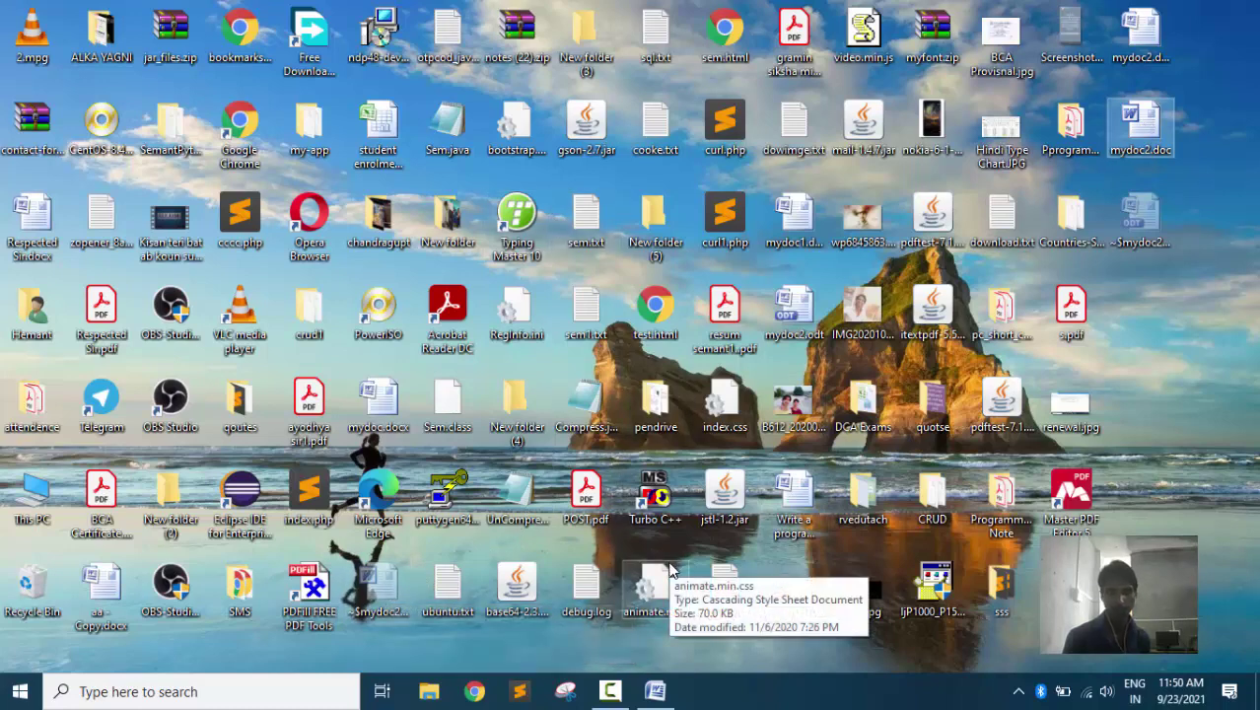
mouse_move(655, 691)
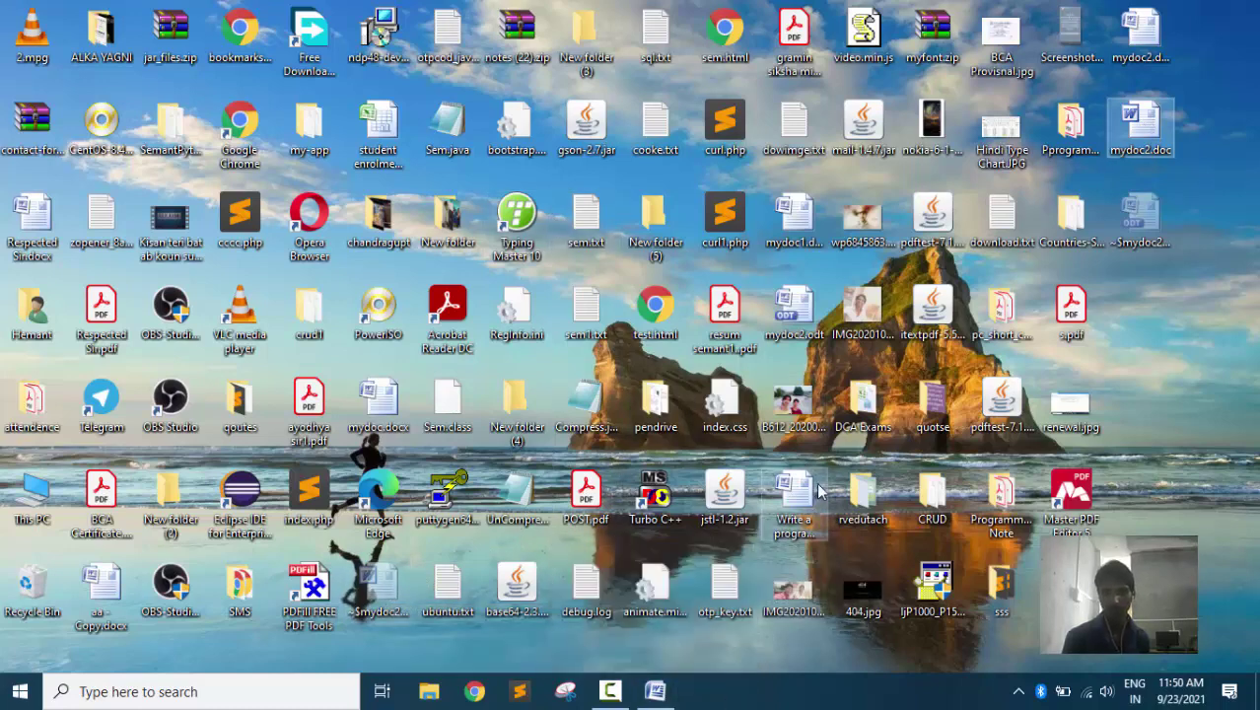
left_click(804, 314)
double_click(804, 313)
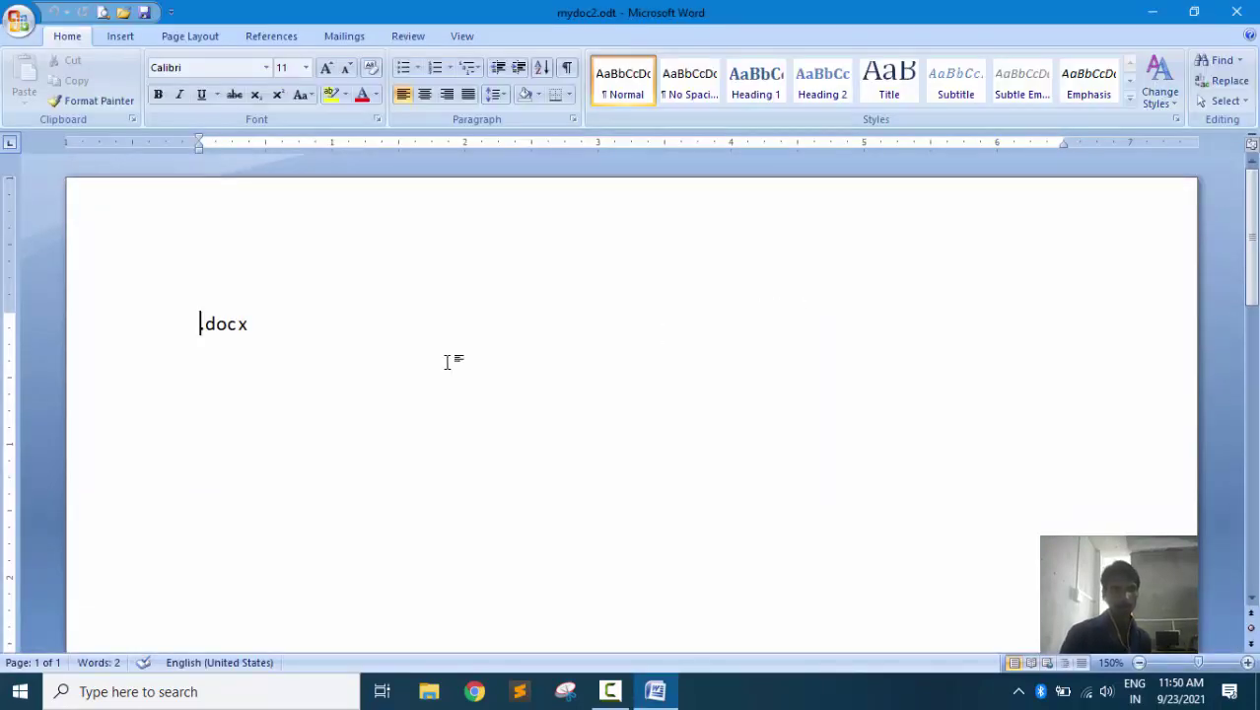
- Delete the leading period, then close the document without saving the change
key("Delete")
key("Delete")
key("Delete")
key("Delete")
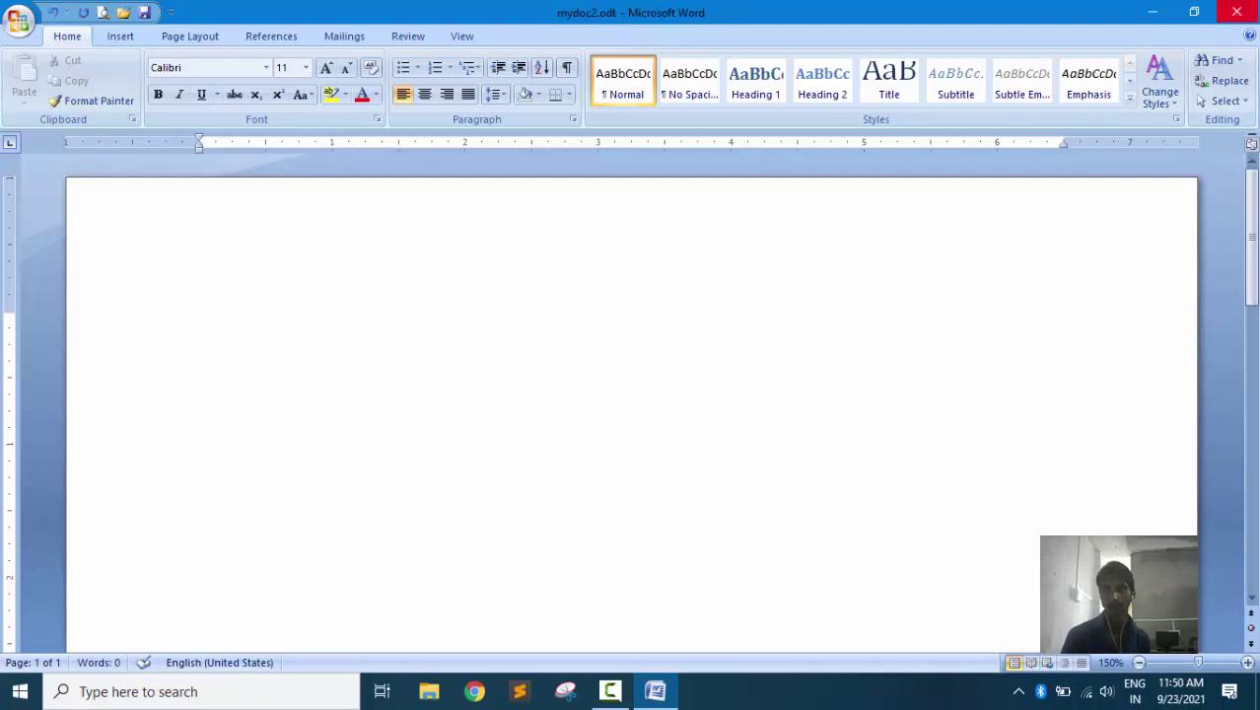
left_click(1236, 12)
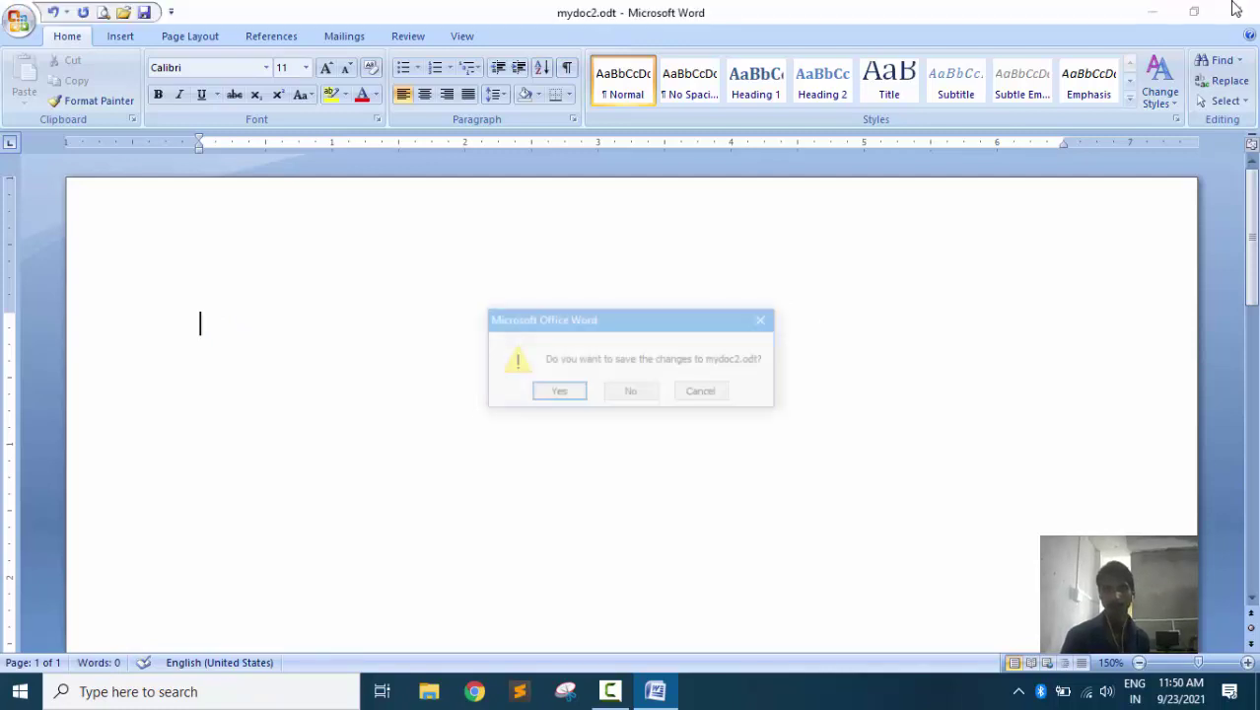
left_click(655, 393)
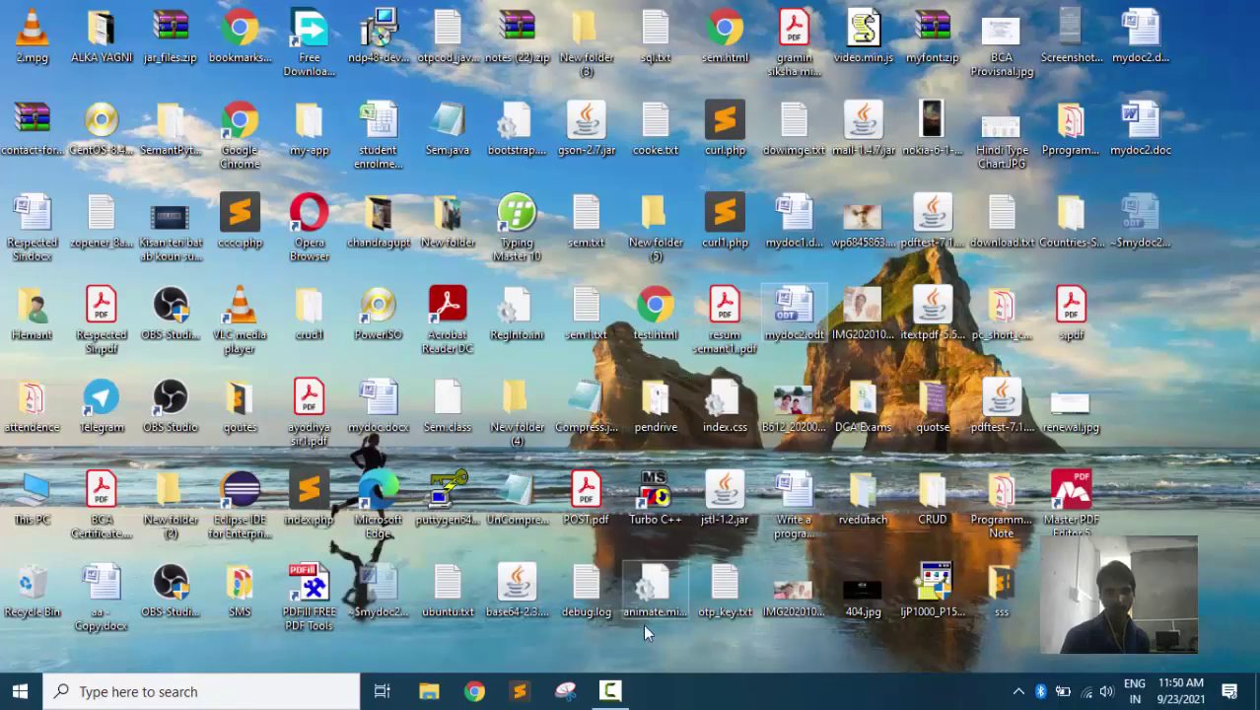
- Launch Word 2007 by searching for winword
left_click(305, 684)
type("w")
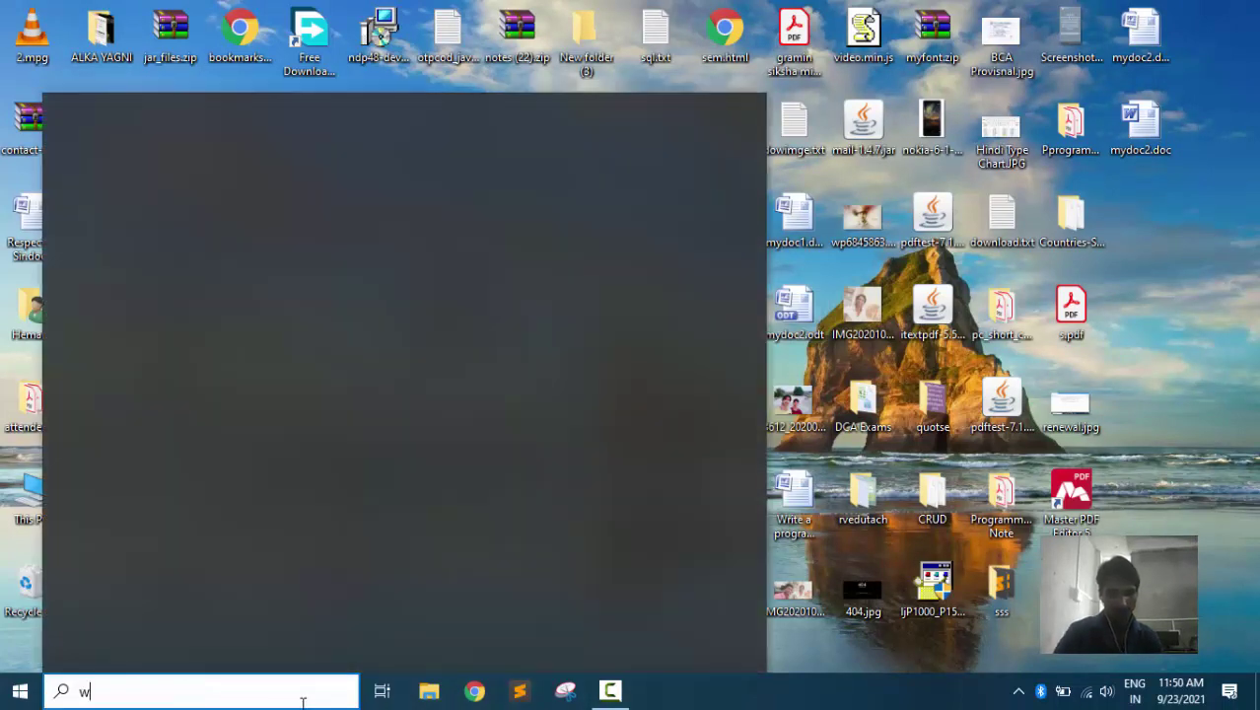
type("inword")
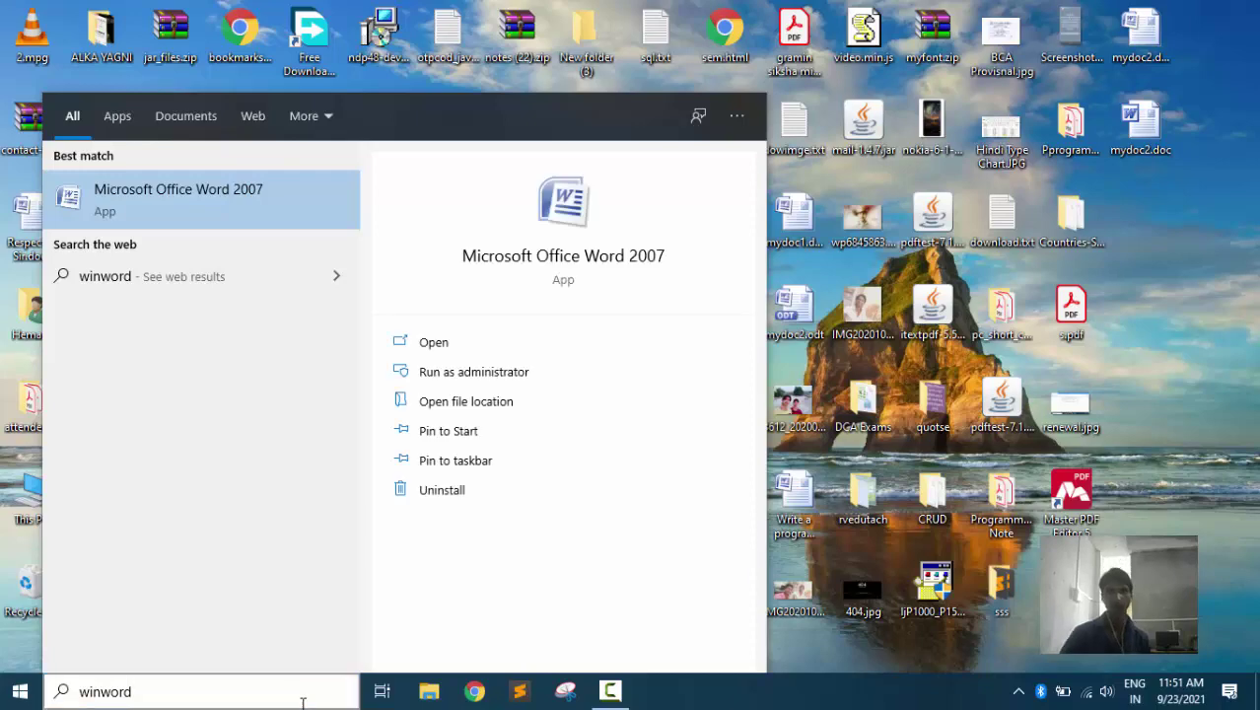
key("Return")
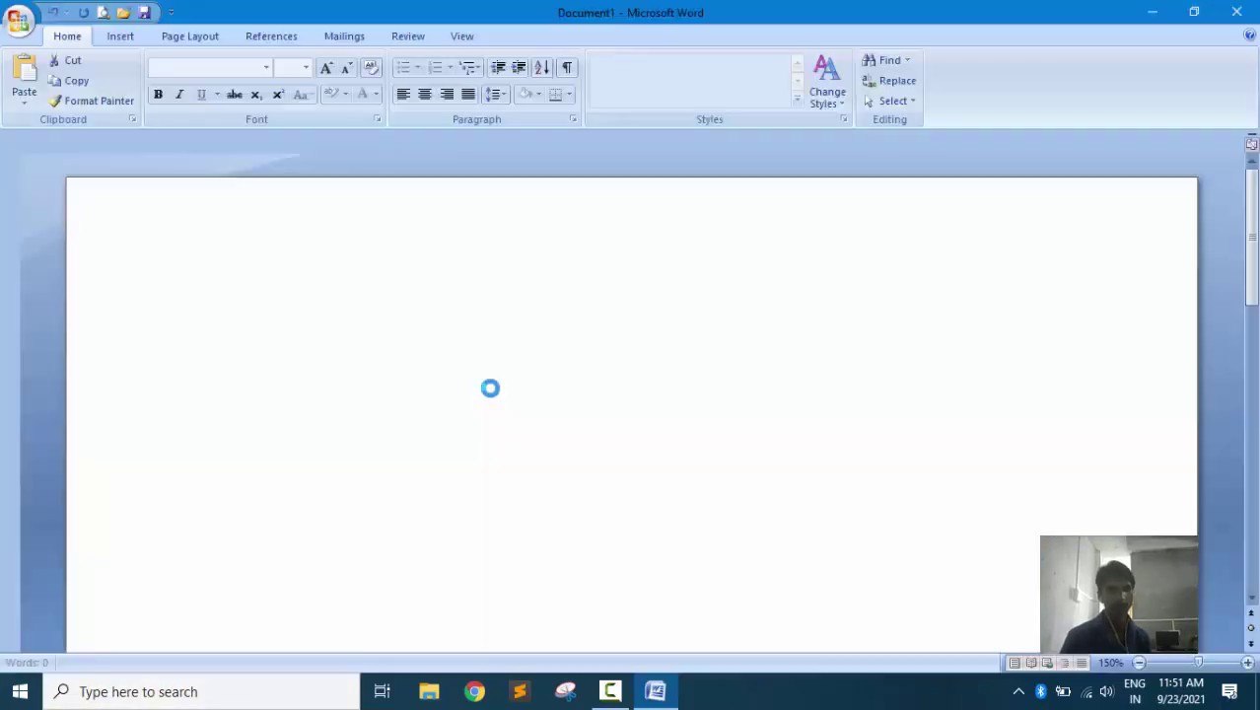
- Type 'dcgfvhbjnkj' on the first line of the new Document1
left_click(17, 22)
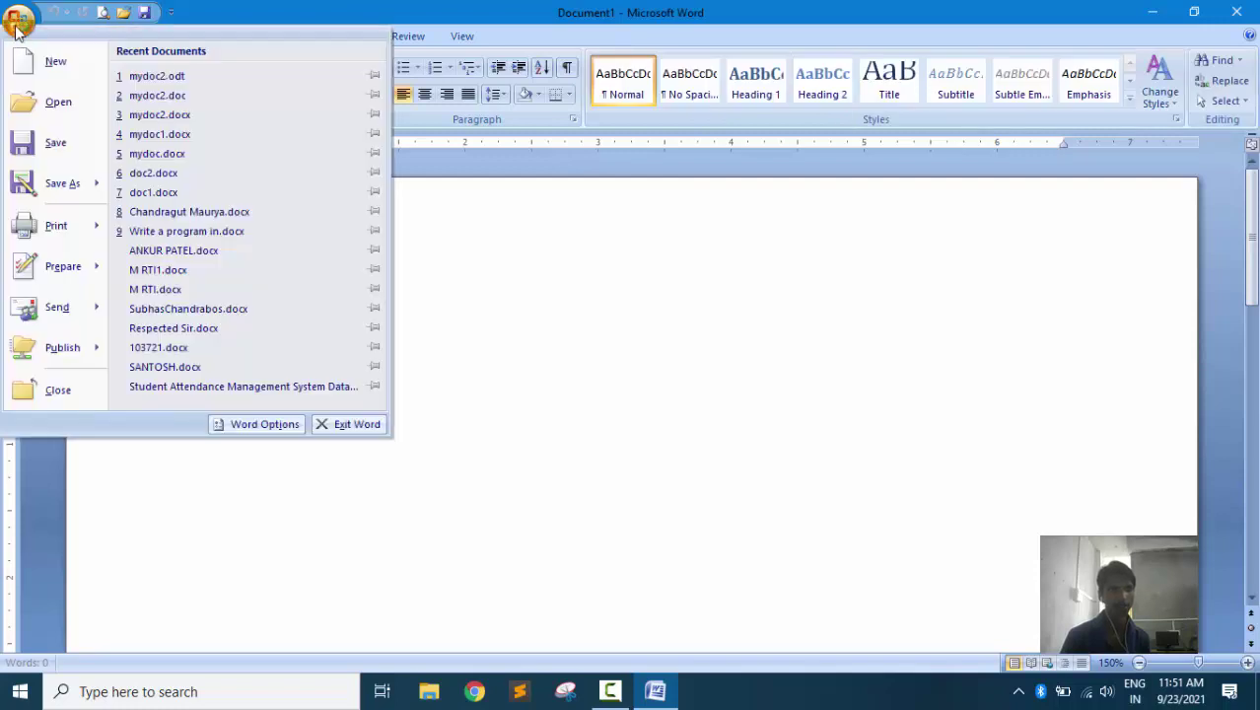
mouse_move(46, 185)
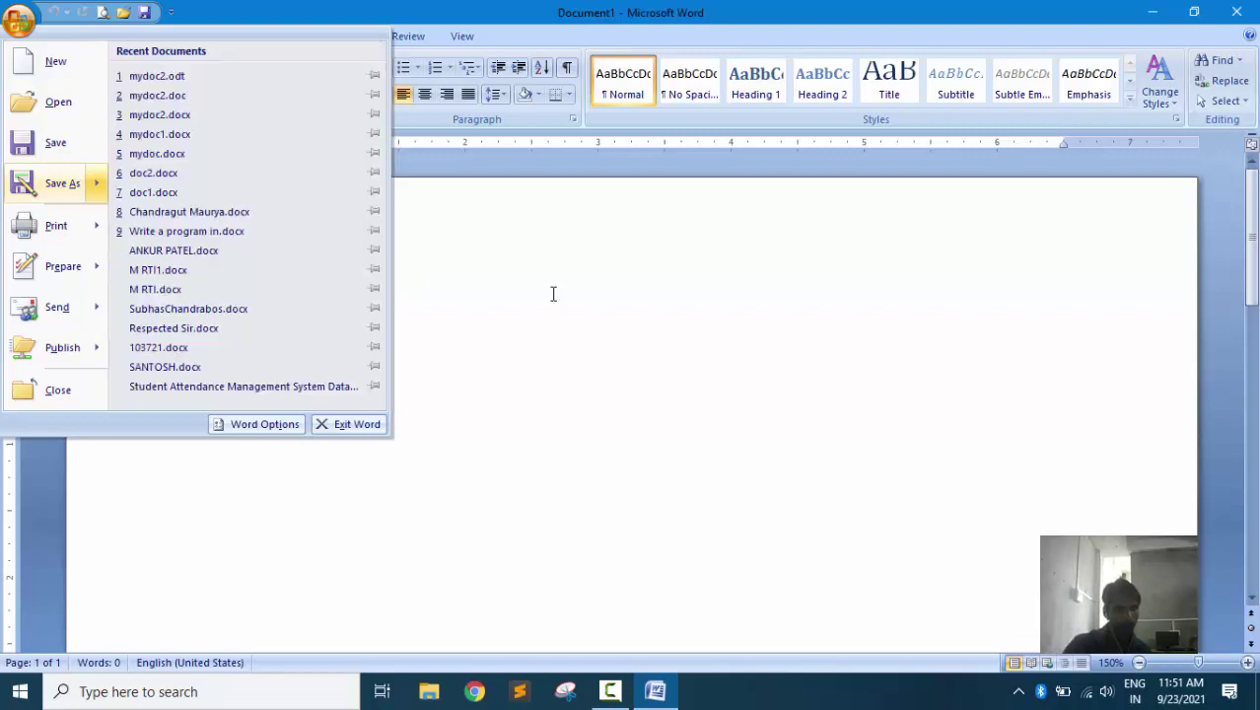
left_click(553, 294)
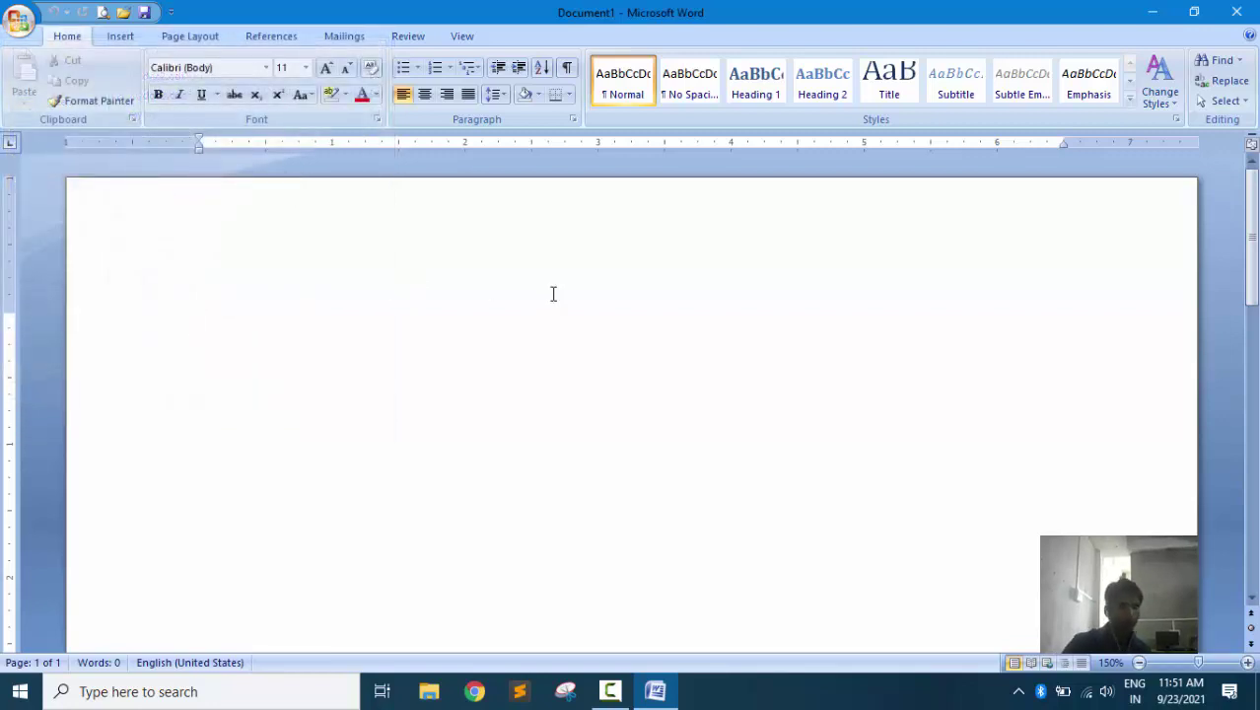
type("dcgfvhbjnkj")
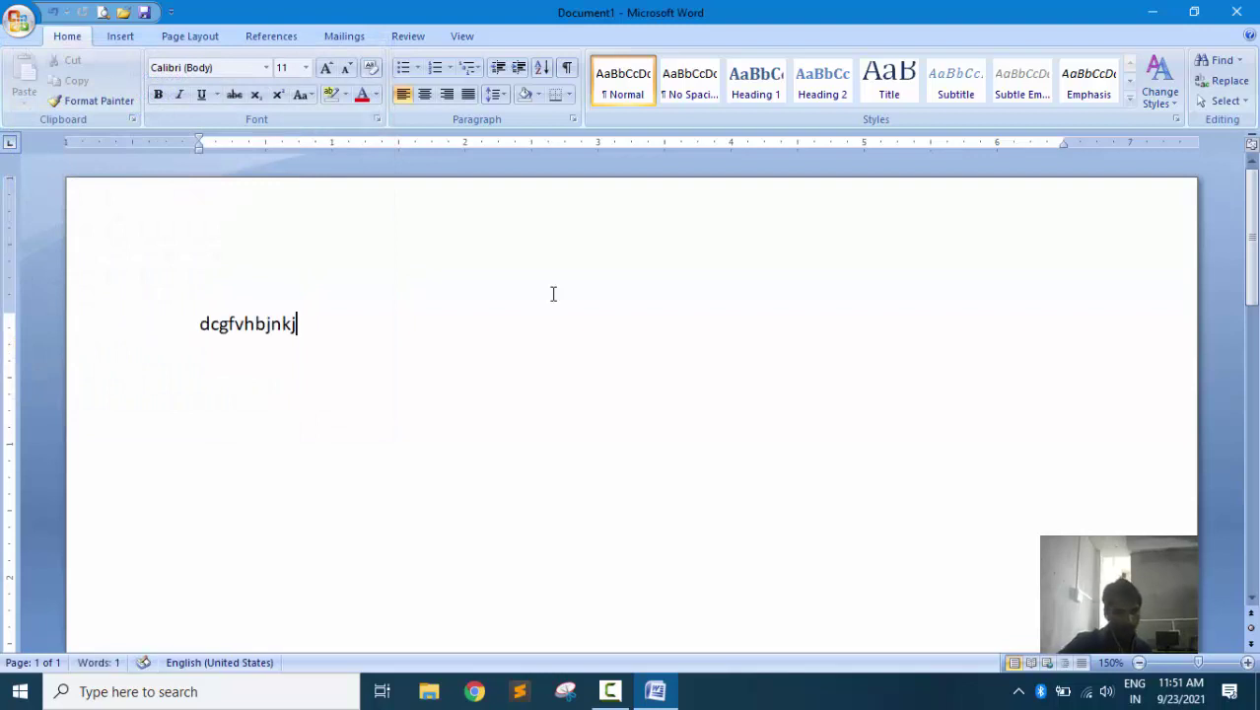
left_click(20, 21)
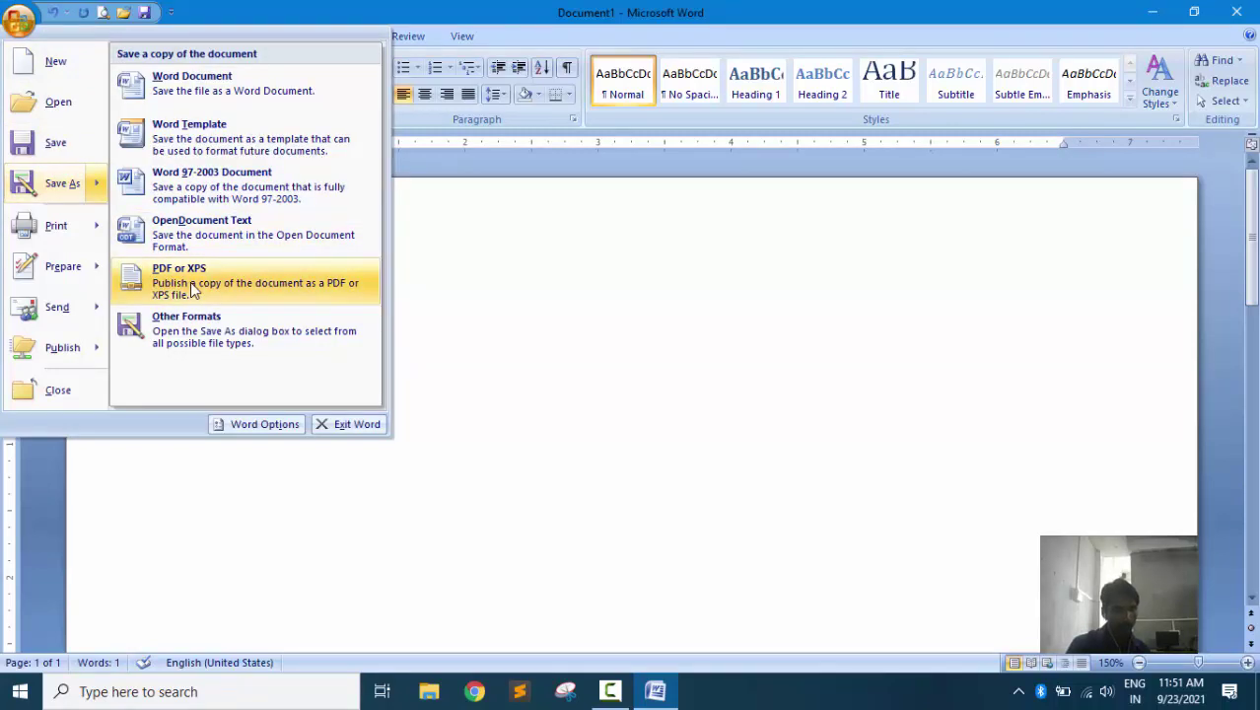
- Reopen the Publish as PDF or XPS dialog with PDF kept as the output type
key("Escape")
key("Escape")
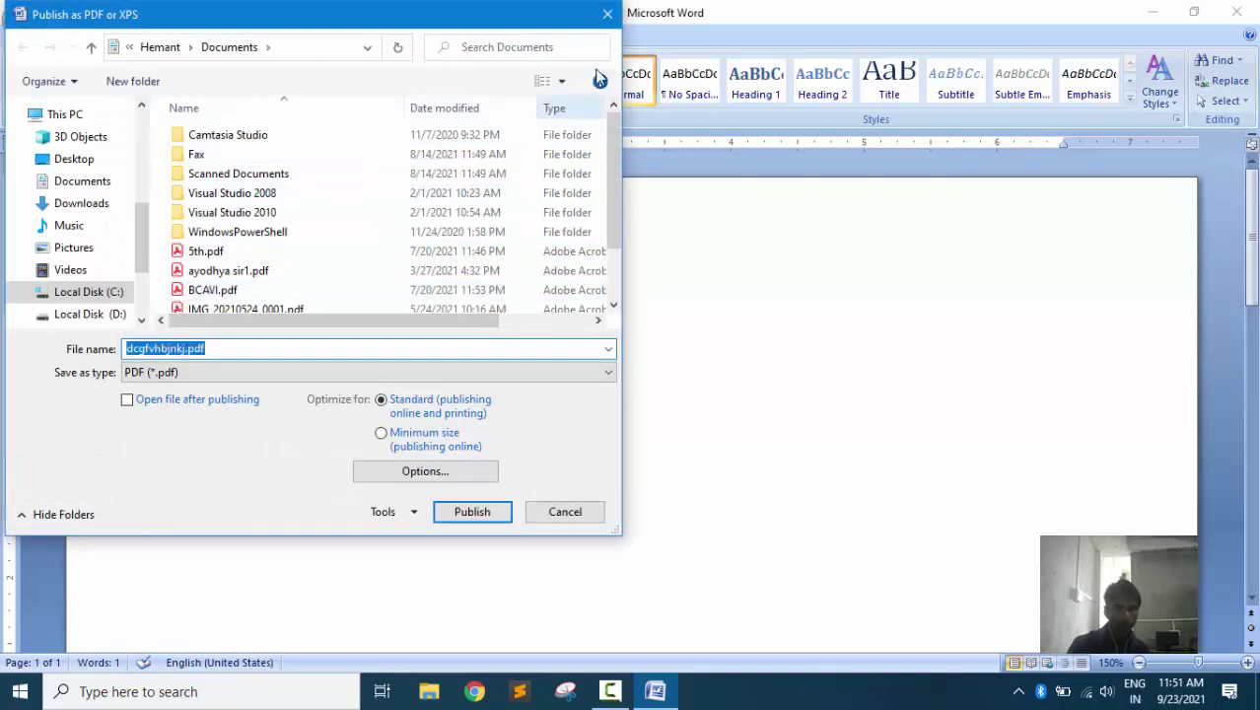
left_click(610, 14)
left_click(20, 22)
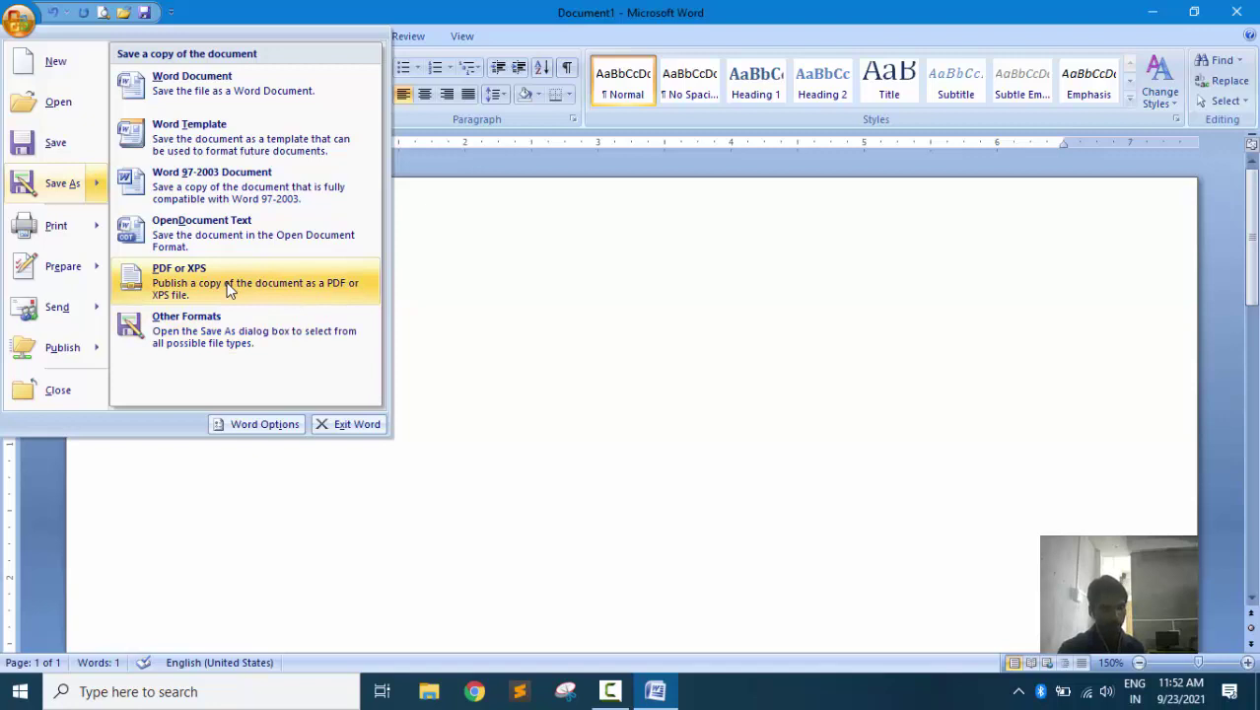
left_click(228, 289)
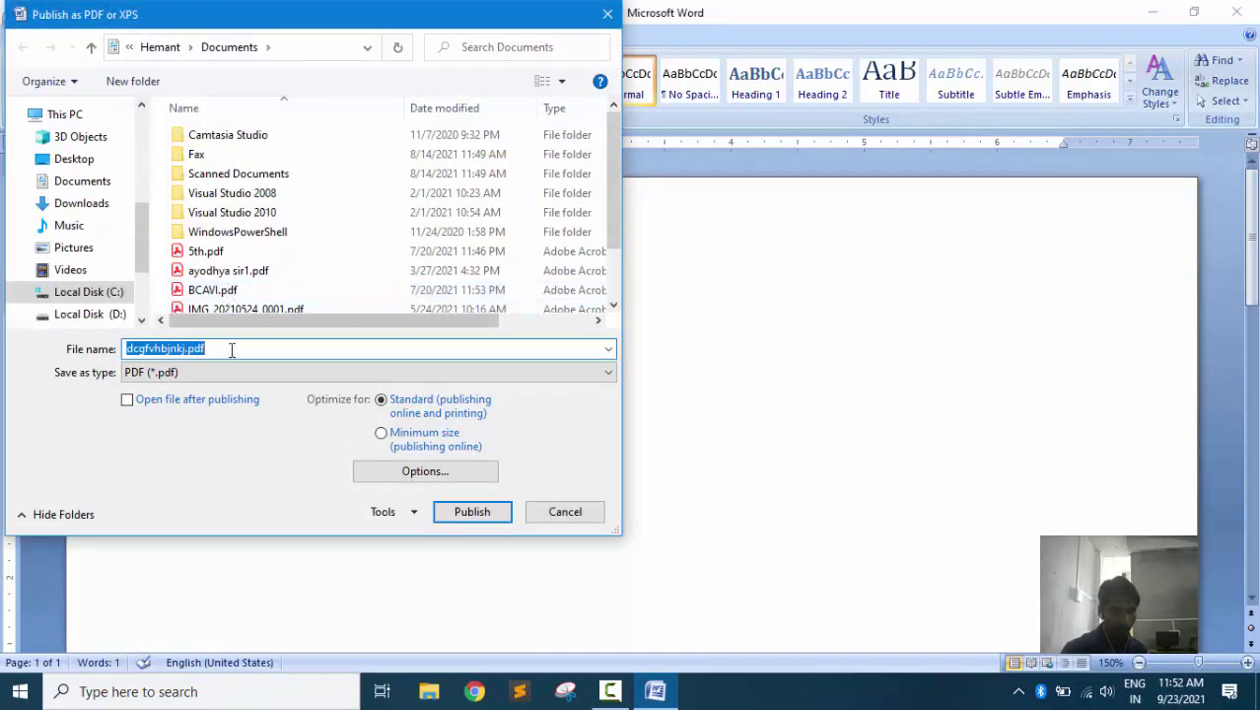
left_click(190, 374)
left_click(189, 371)
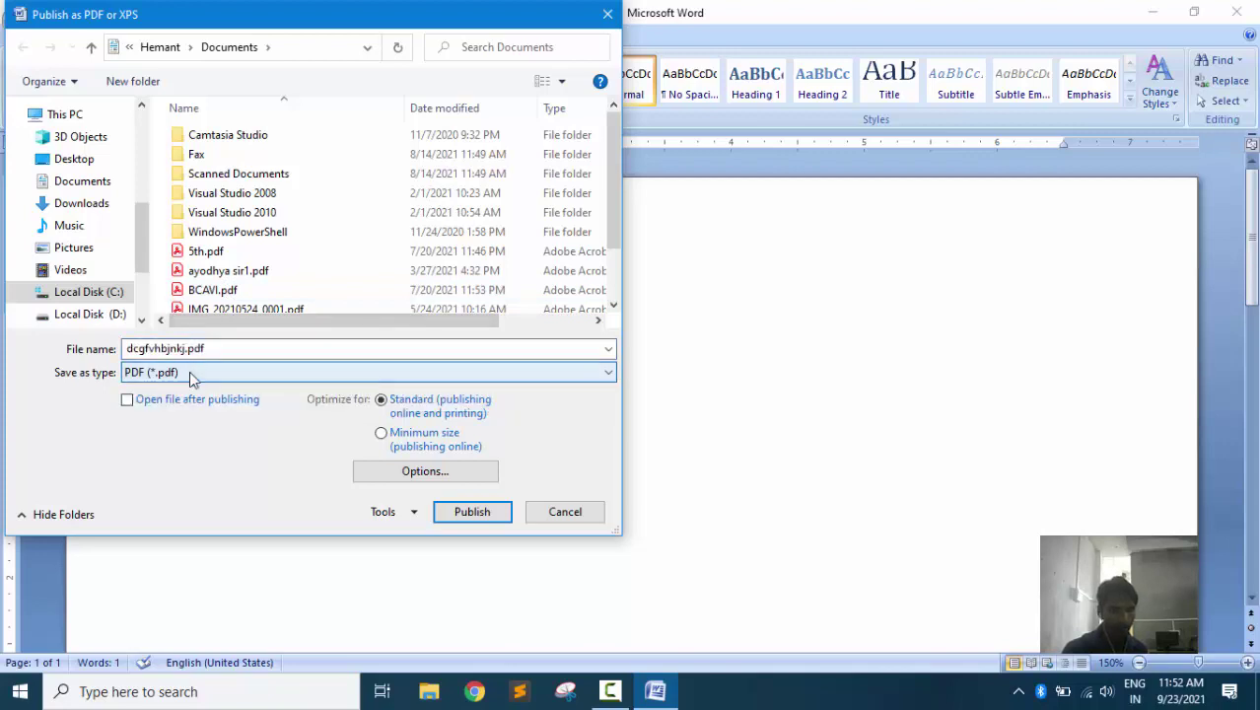
- Rename the output file to mydoc.pdf and publish it
left_click(233, 353)
double_click(163, 350)
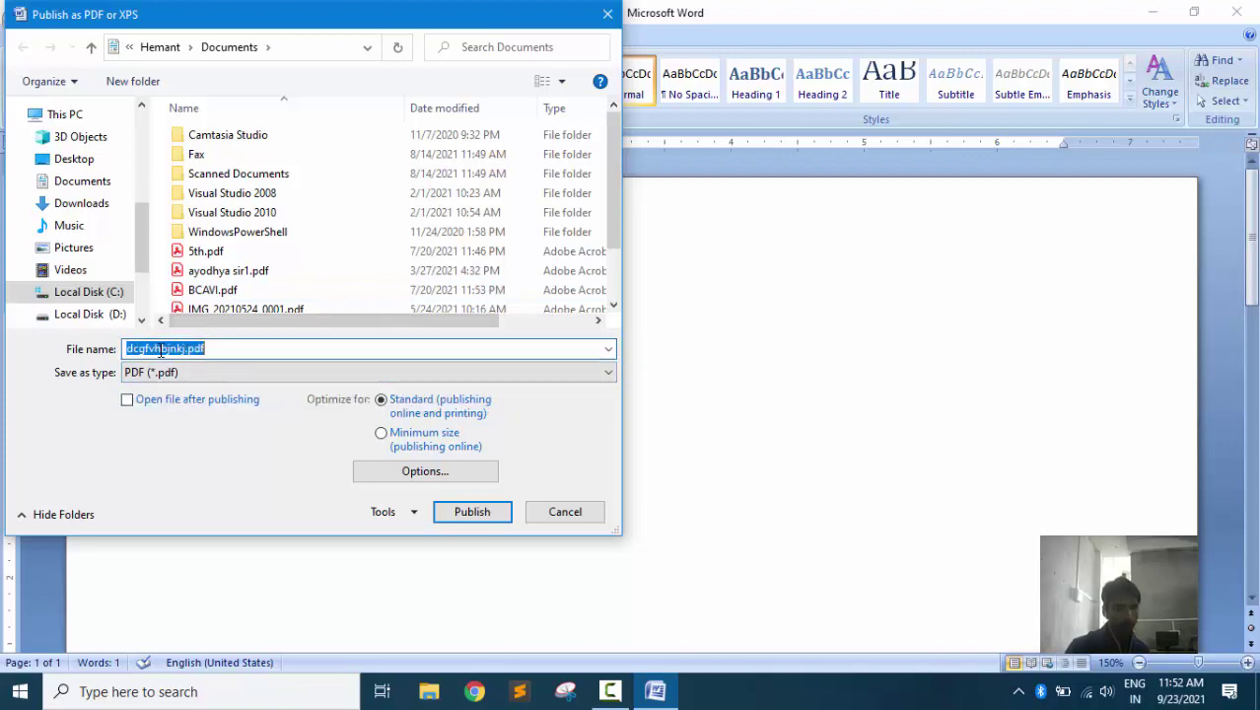
left_click(163, 350)
key("BackSpace")
key("BackSpace")
key("BackSpace")
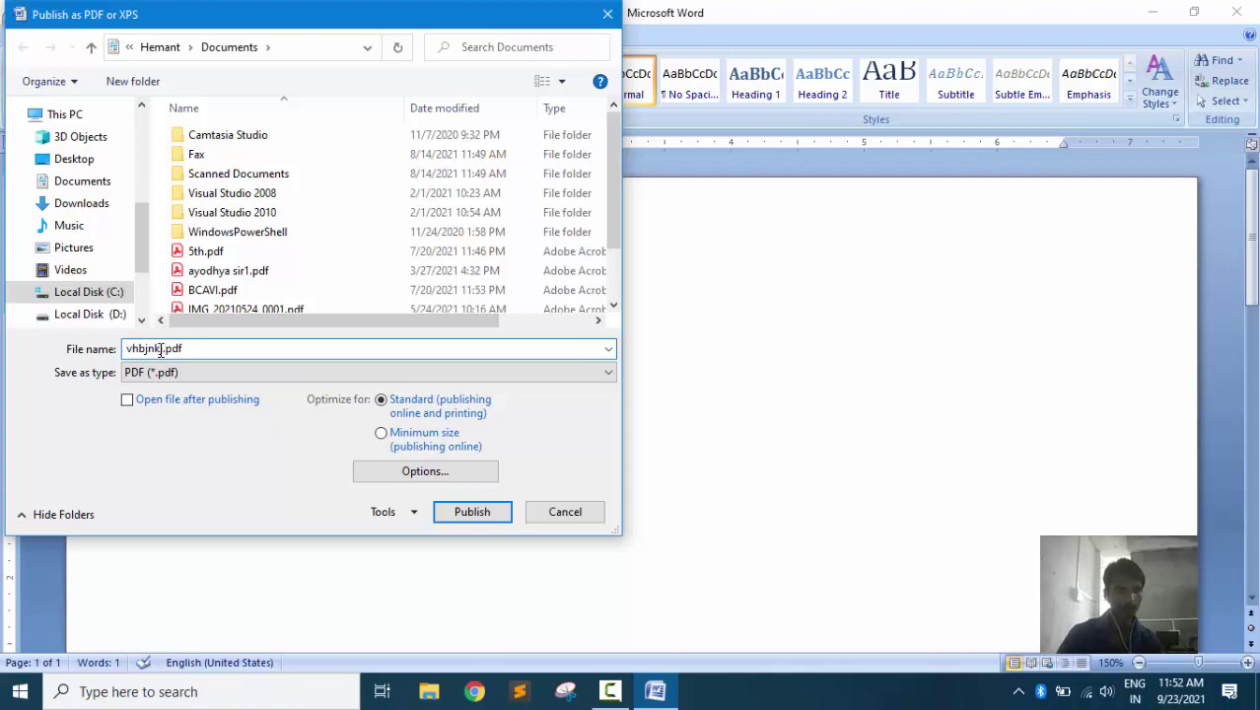
key("BackSpace")
key("BackSpace")
key("BackSpace")
key("BackSpace")
key("BackSpace")
key("BackSpace")
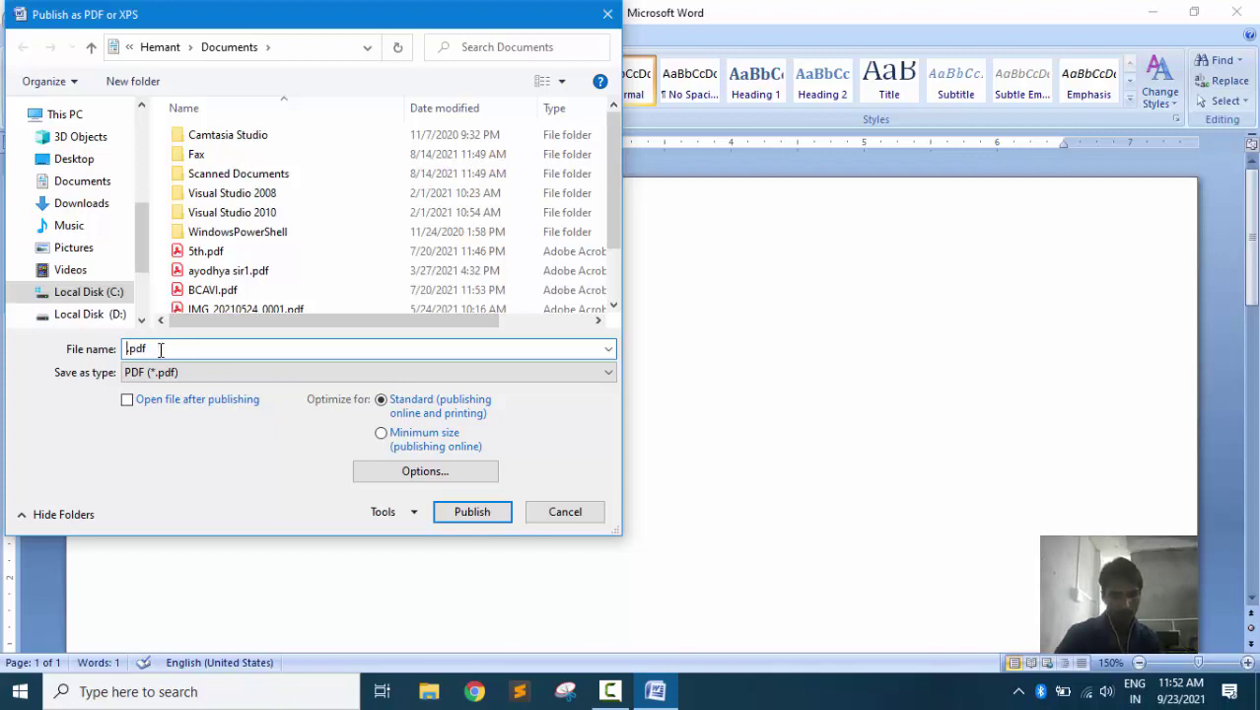
type("mydoc")
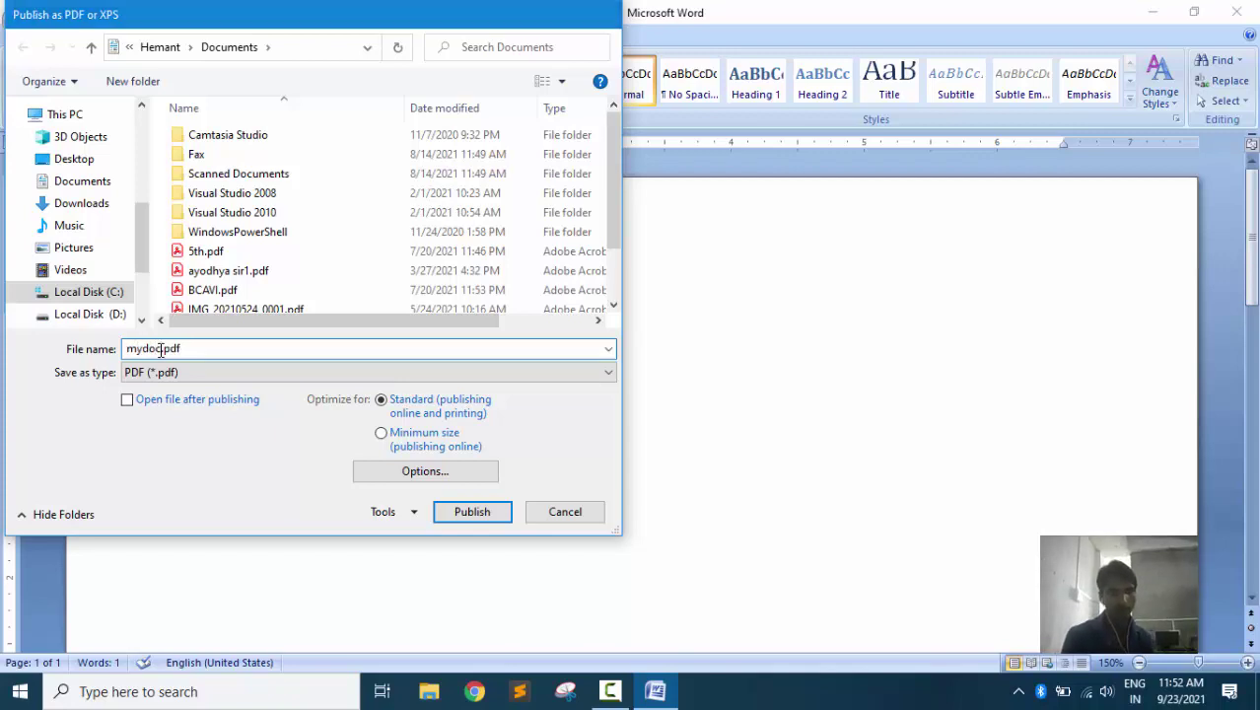
key("Return")
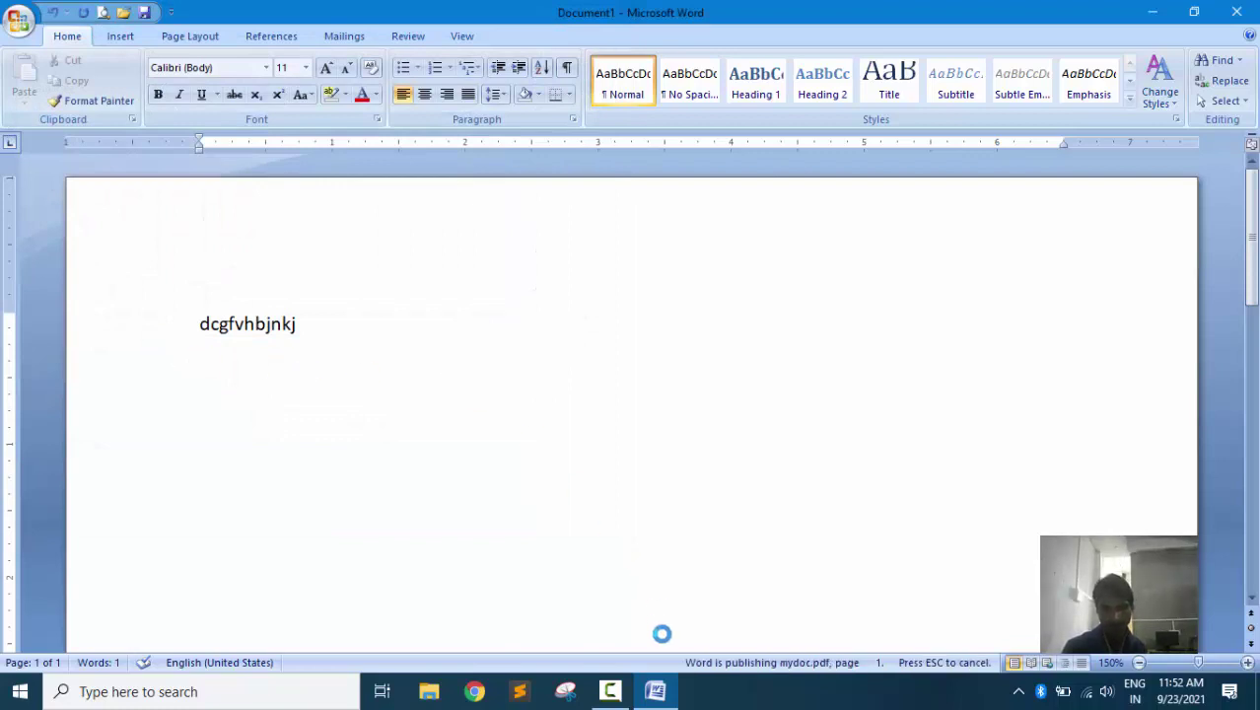
- Minimize Word and select desktop files, jumping to items starting with 'm'
left_click(1152, 12)
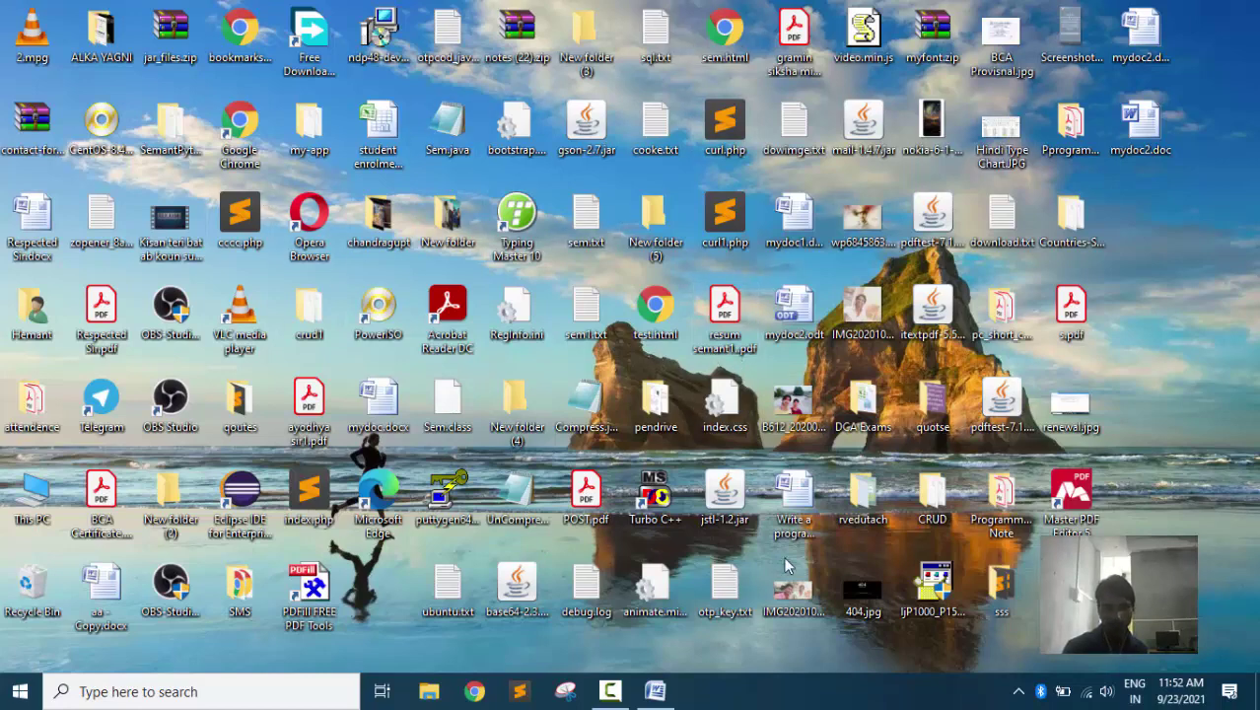
left_click(506, 521)
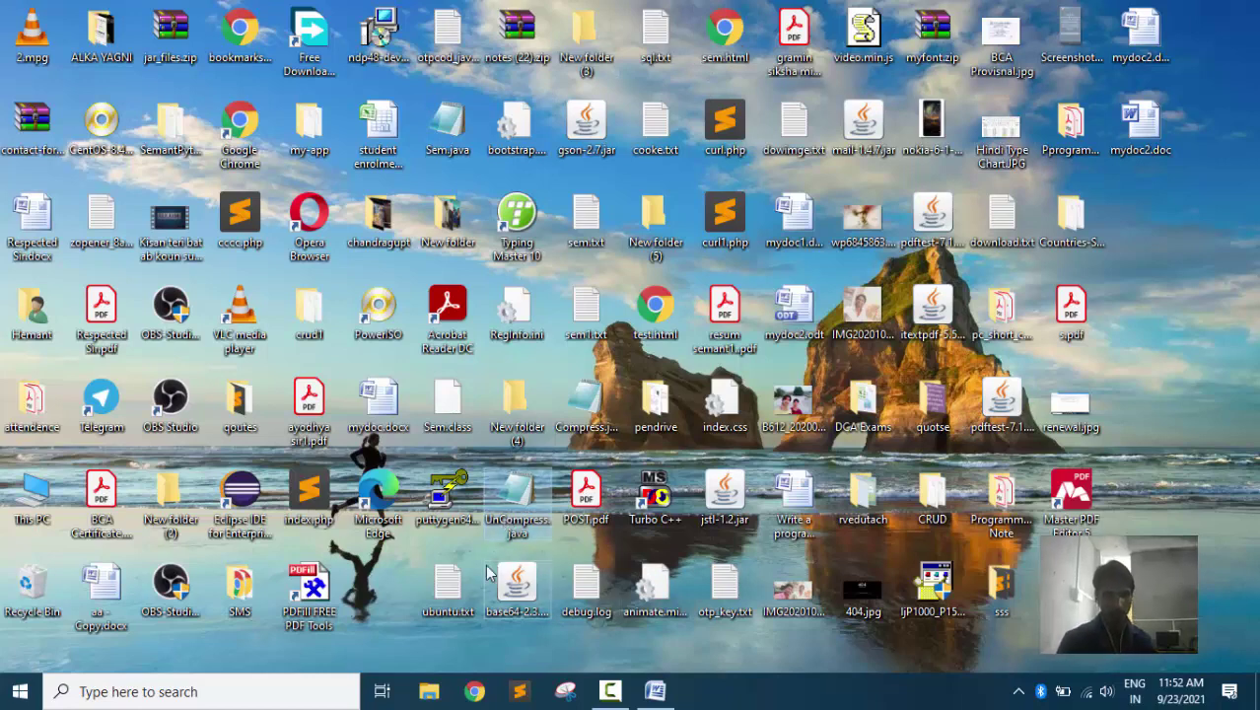
key("m")
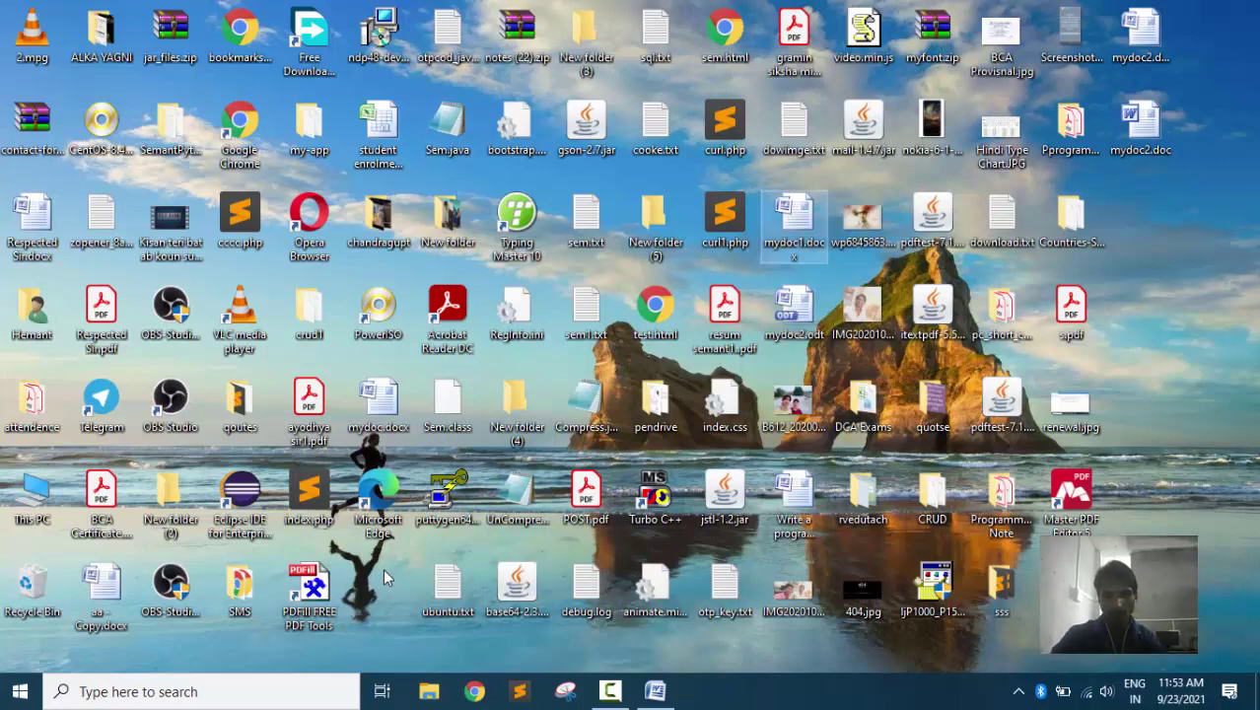
key("m")
key("m")
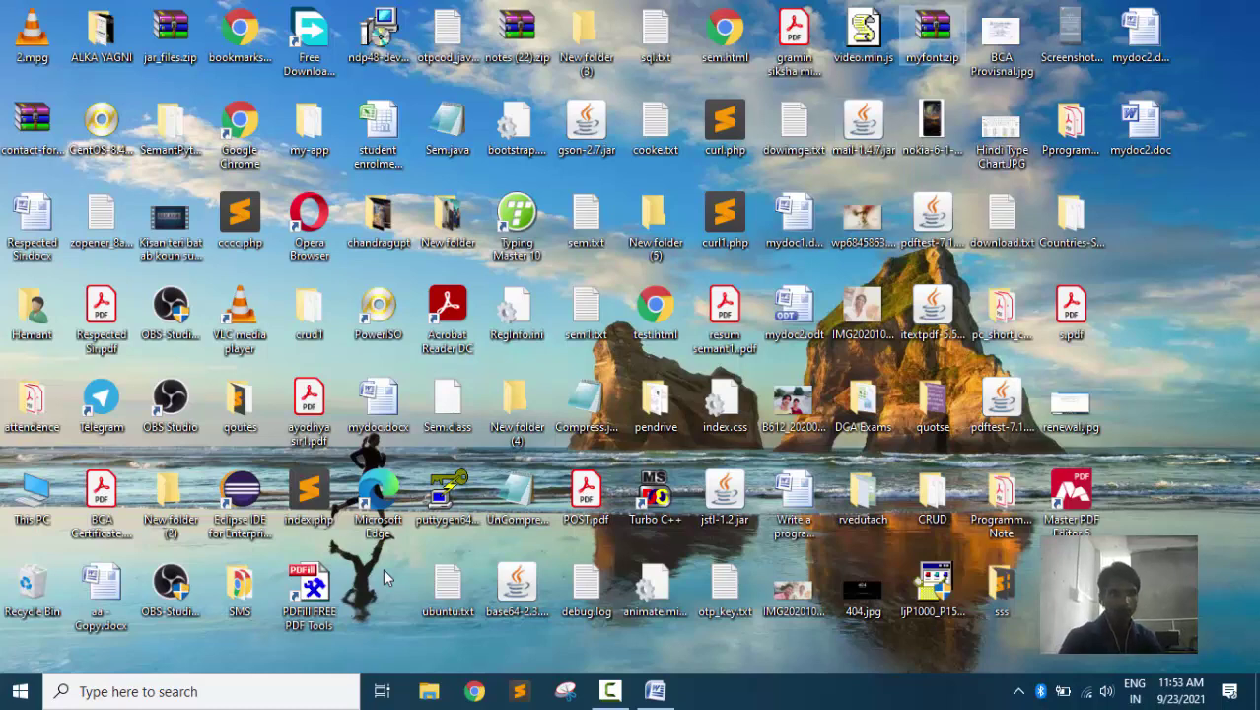
- Restore Word, open and cancel the PDF or XPS publish window, then minimize Word again
left_click(654, 693)
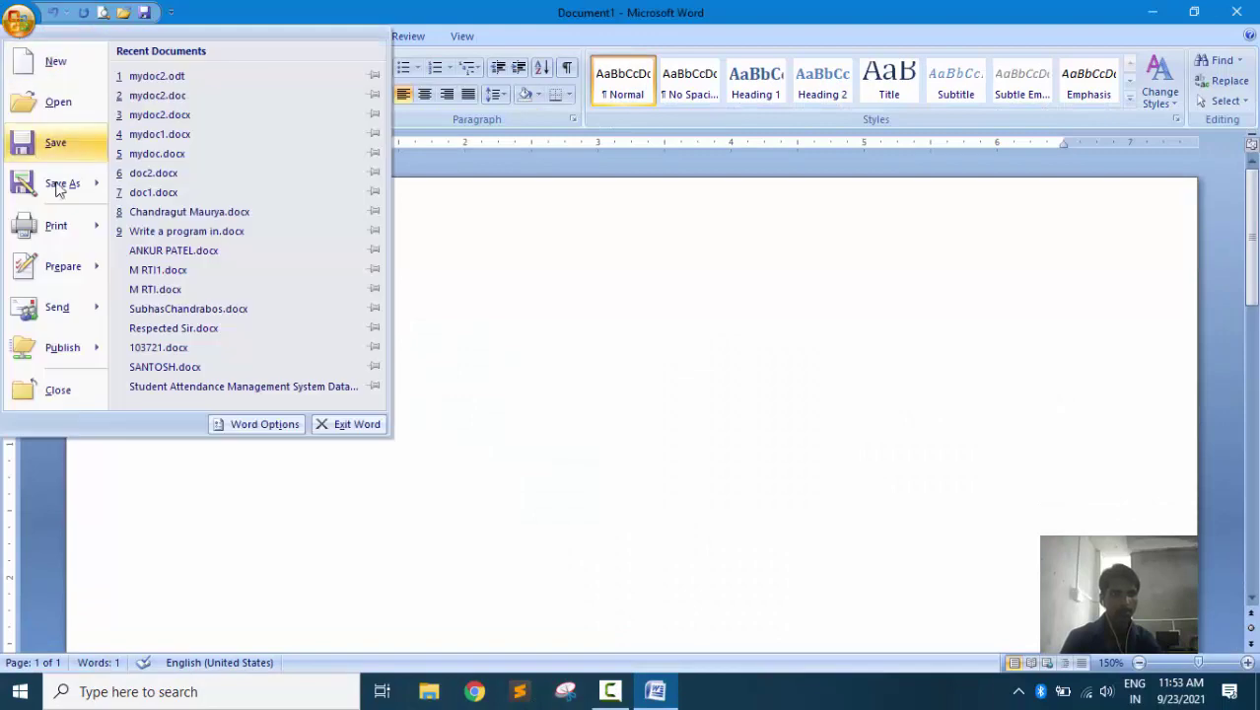
mouse_move(61, 188)
left_click(229, 284)
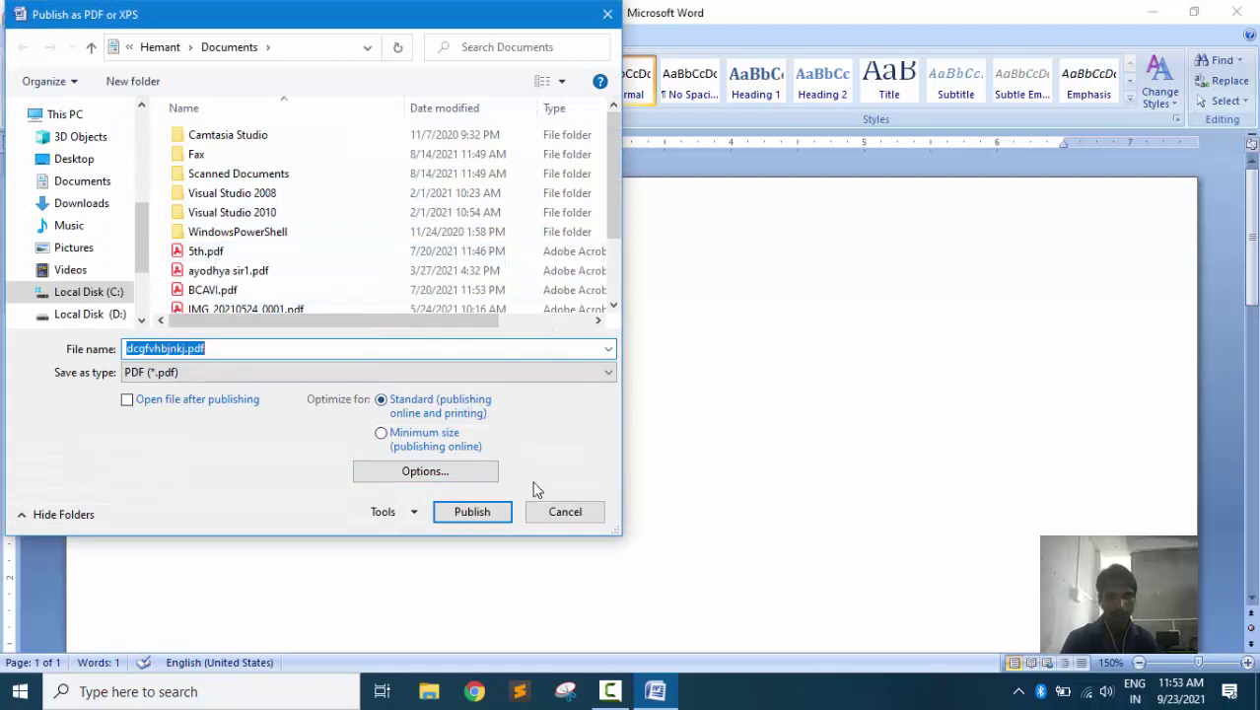
left_click(565, 514)
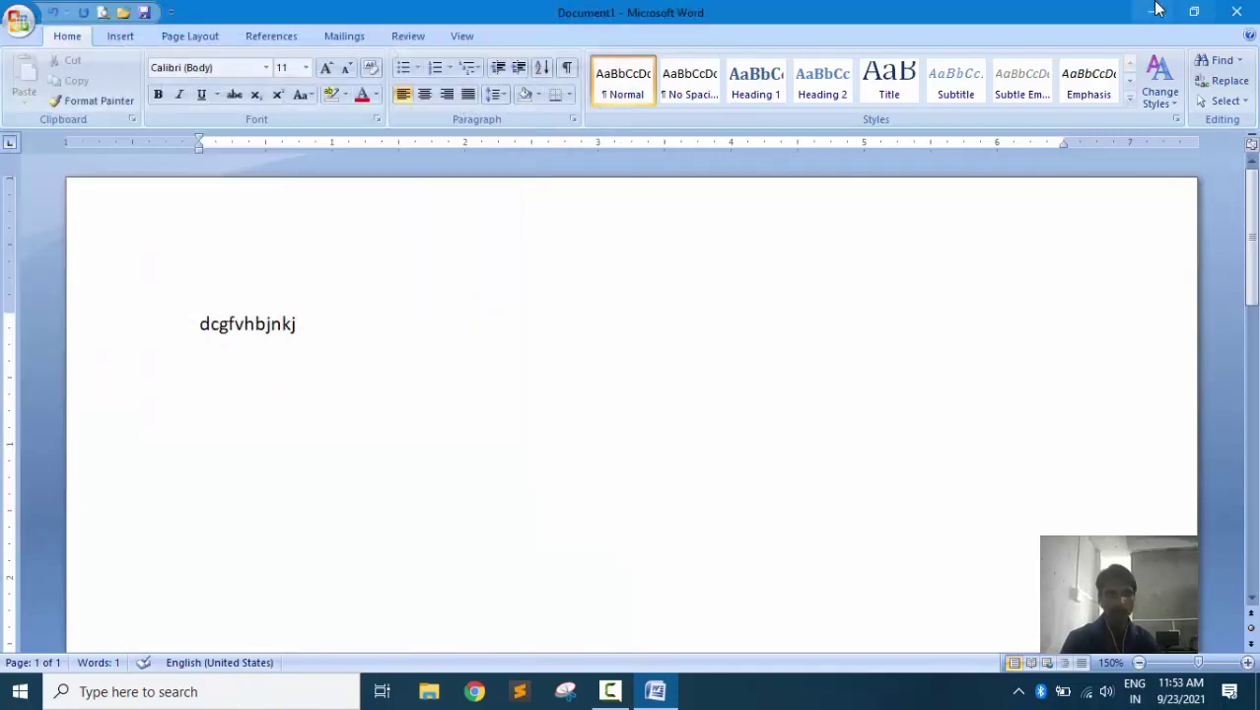
left_click(1152, 11)
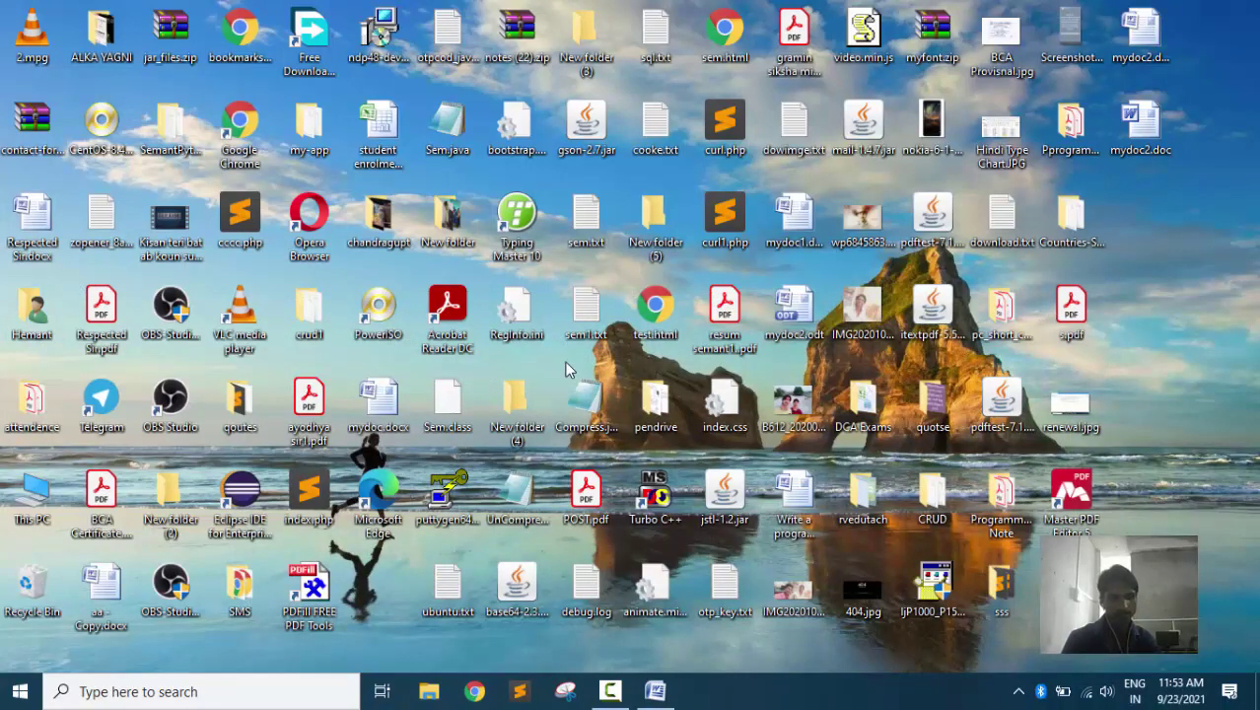
- Open mydoc.pdf from the user's Documents folder and close the Explorer window
double_click(22, 317)
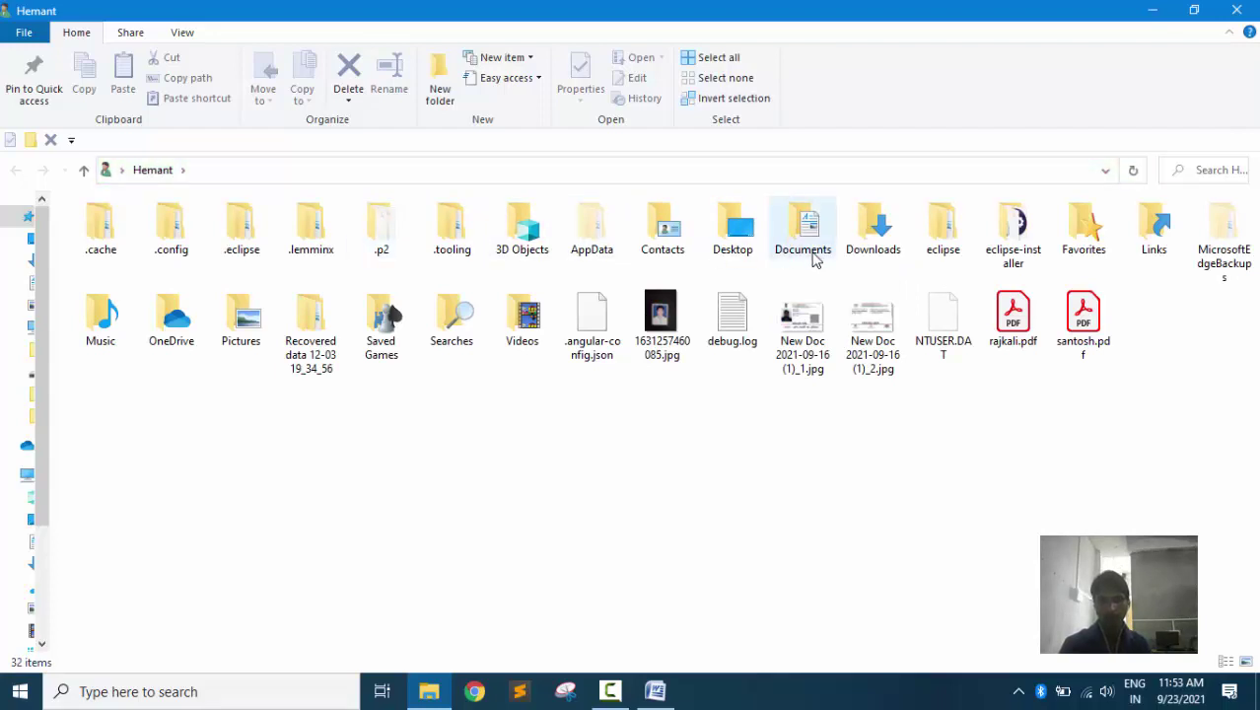
double_click(814, 259)
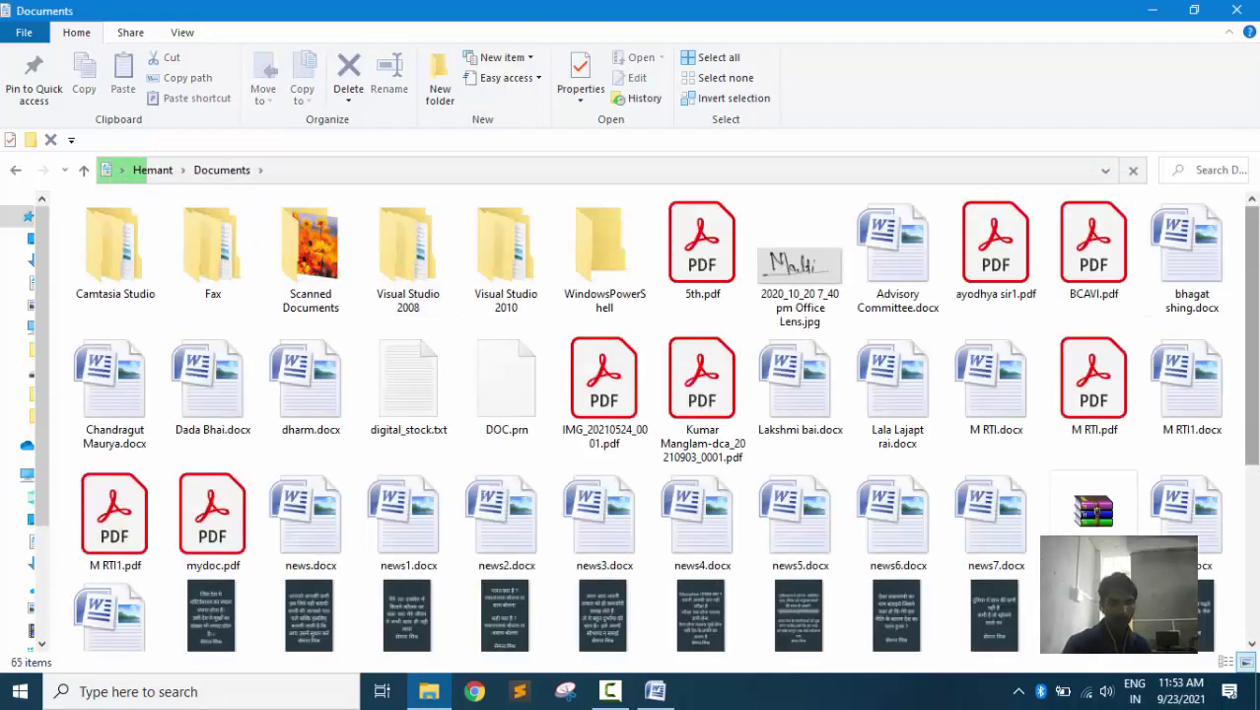
double_click(238, 513)
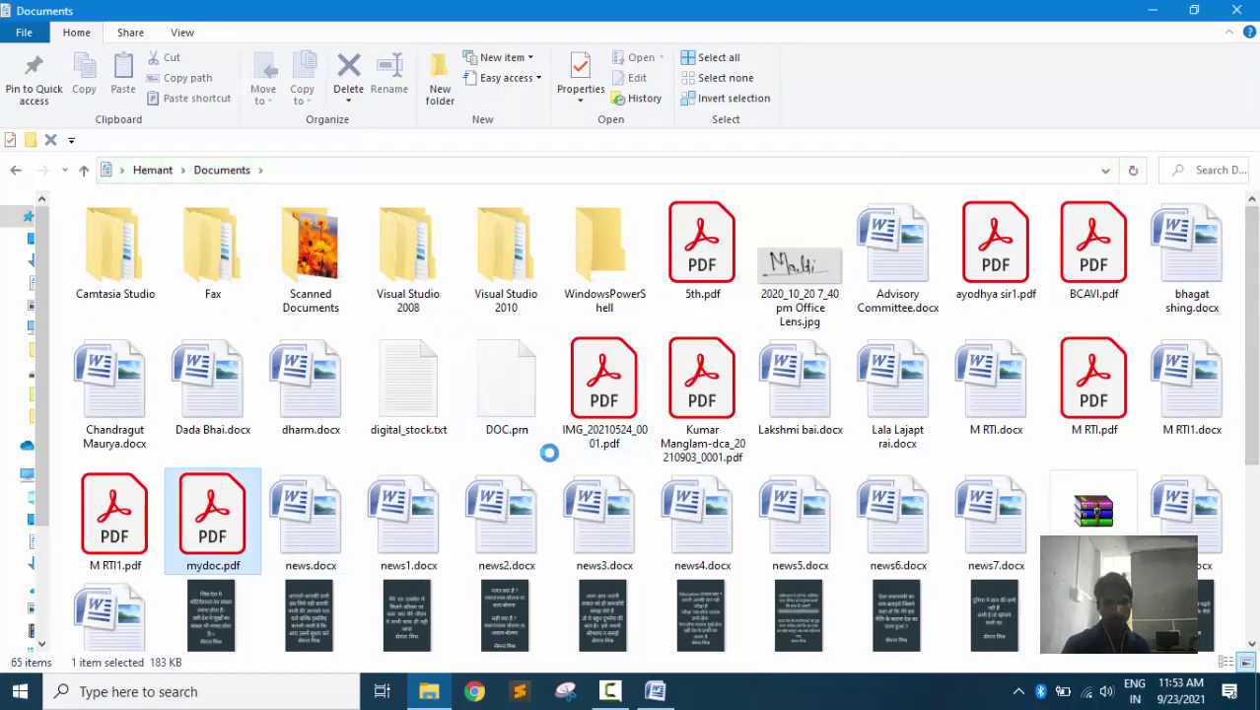
left_click(1238, 12)
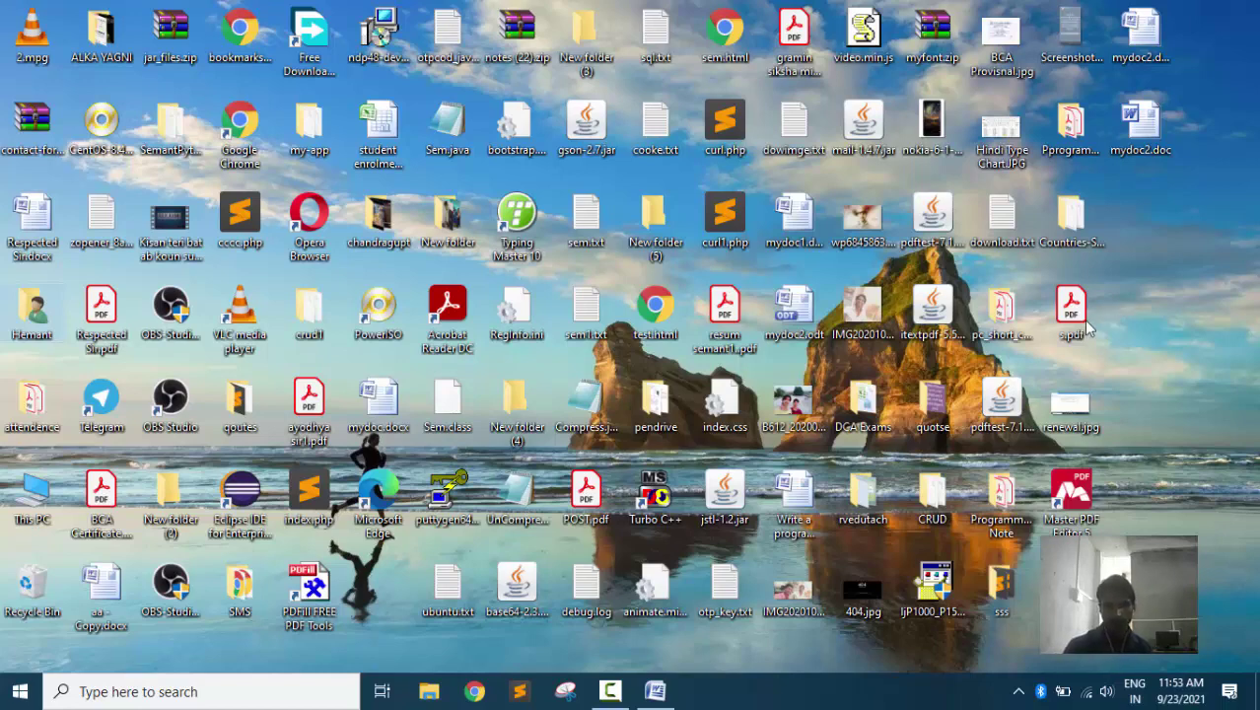
- Refresh the desktop and bring the Word document back to the front
right_click(753, 638)
left_click(803, 435)
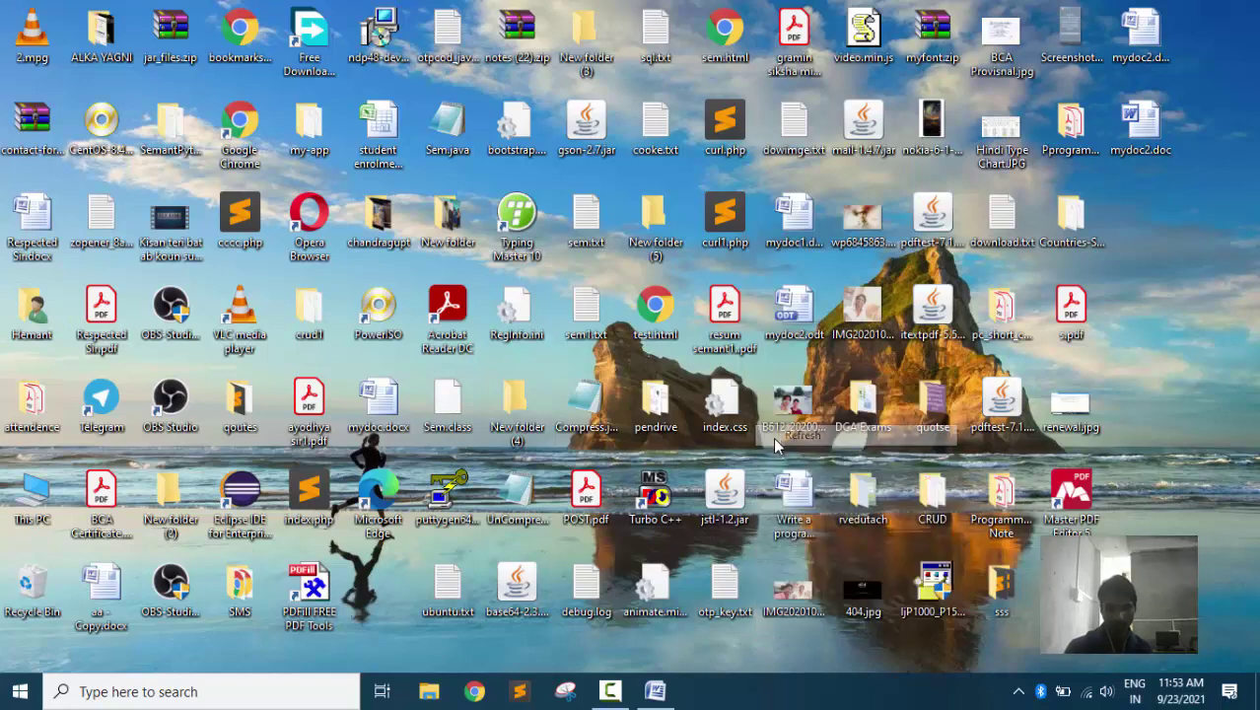
mouse_move(655, 692)
left_click(655, 607)
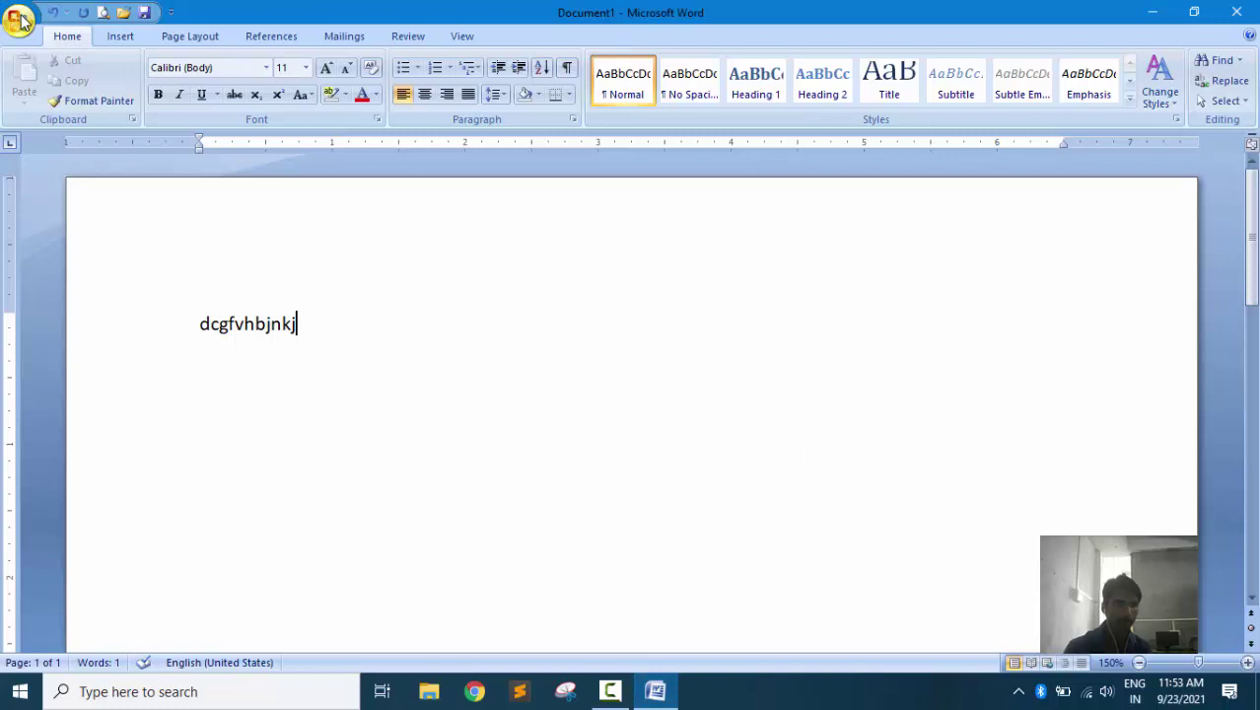
- Open the PDF or XPS publish dialog with XPS Document (*.xps) as the output type
left_click(20, 20)
mouse_move(56, 200)
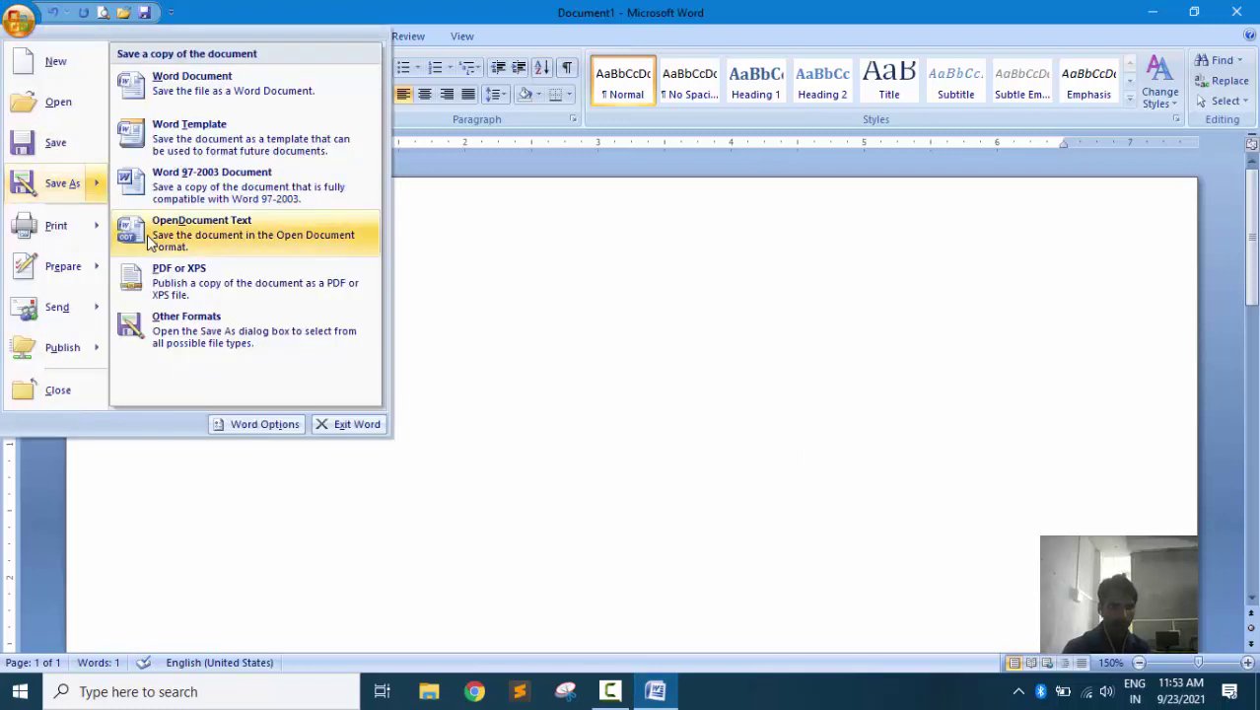
left_click(204, 296)
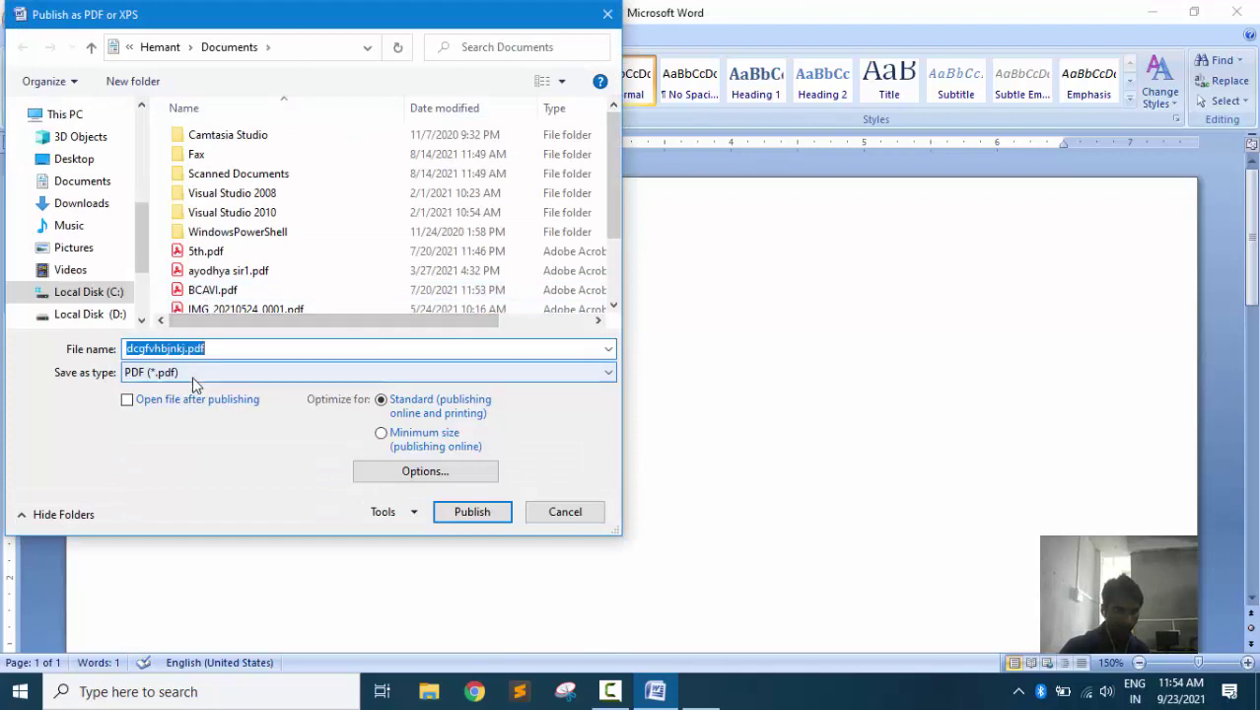
left_click(194, 376)
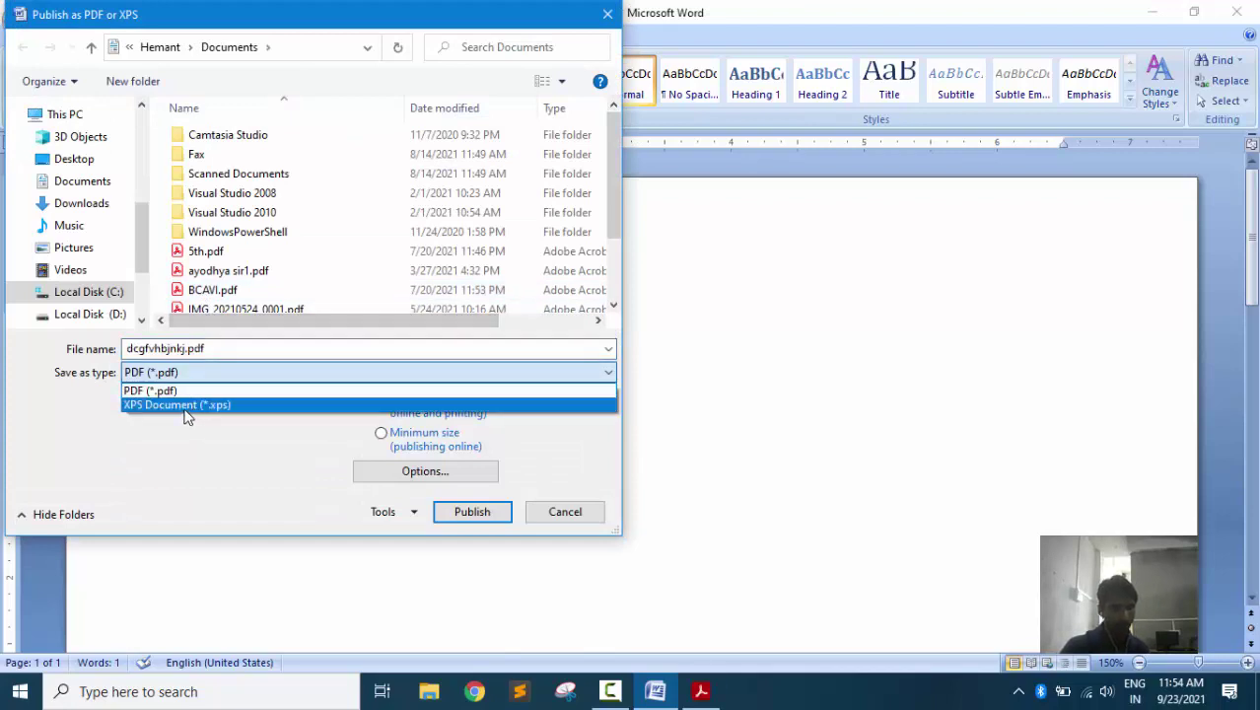
left_click(185, 406)
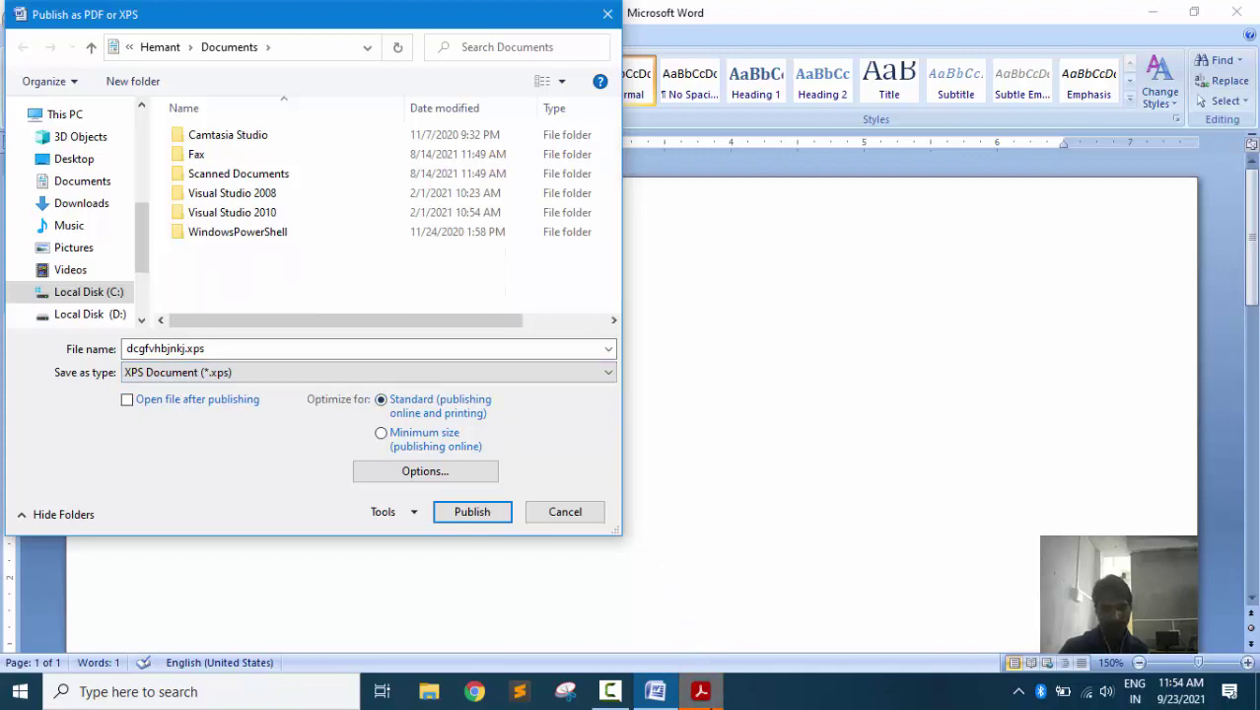
left_click(701, 692)
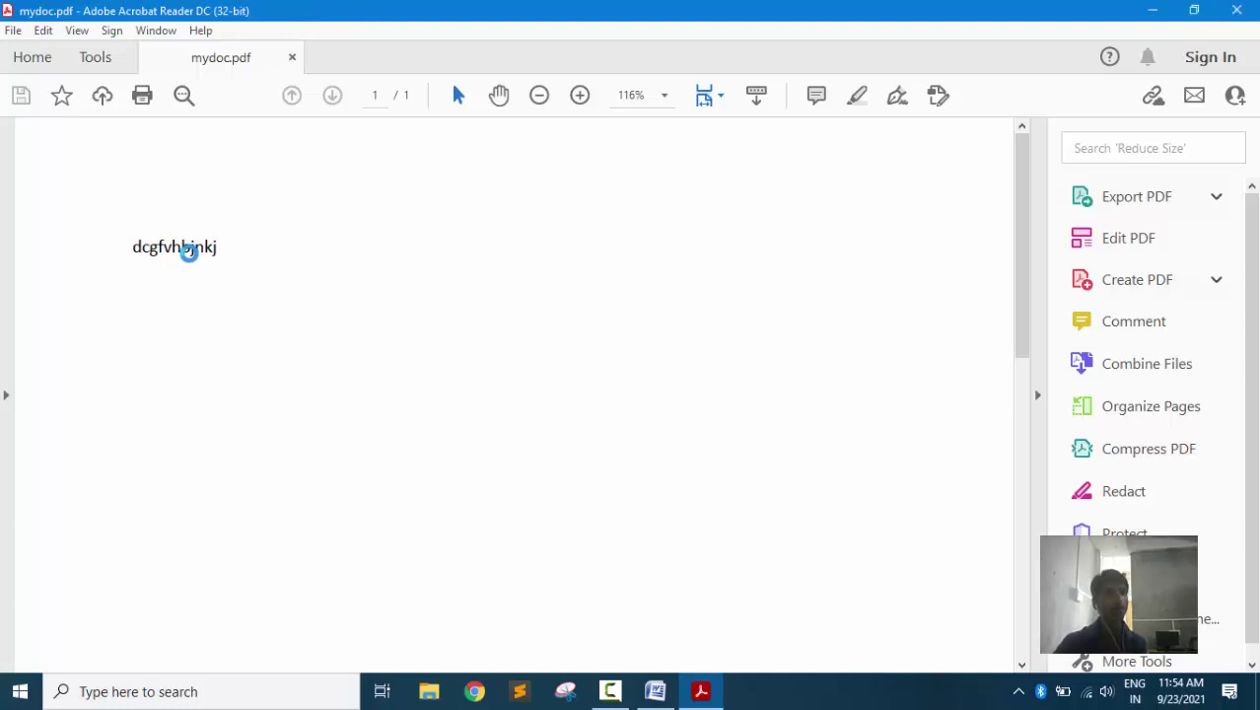
- Click into the dcgfvhbjnkj text of mydoc.pdf, then close Acrobat Reader choosing No to saving
left_click(188, 252)
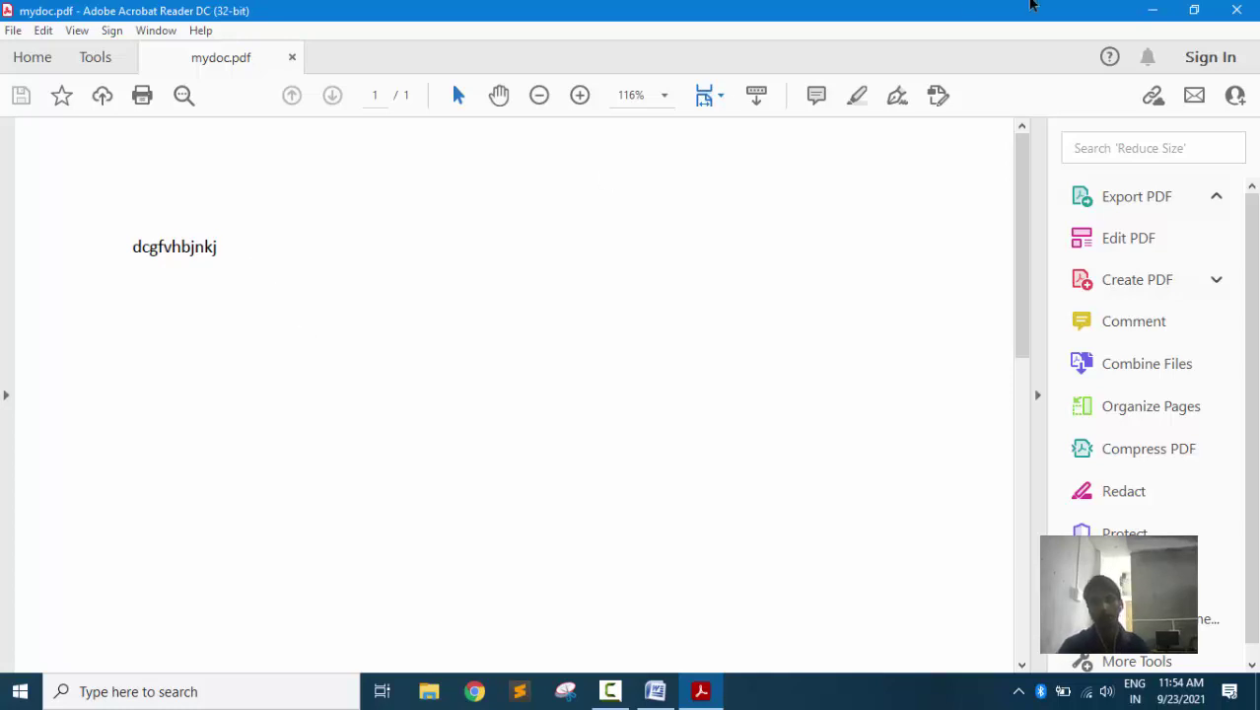
left_click(1241, 11)
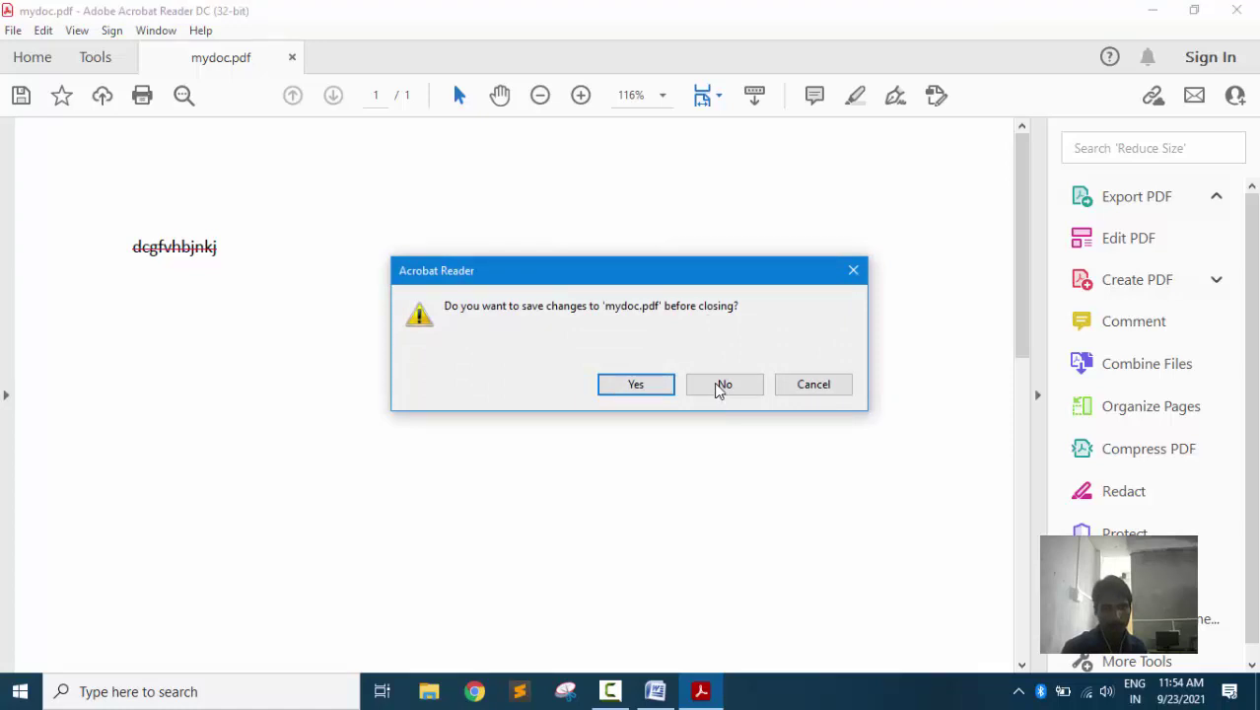
left_click(719, 388)
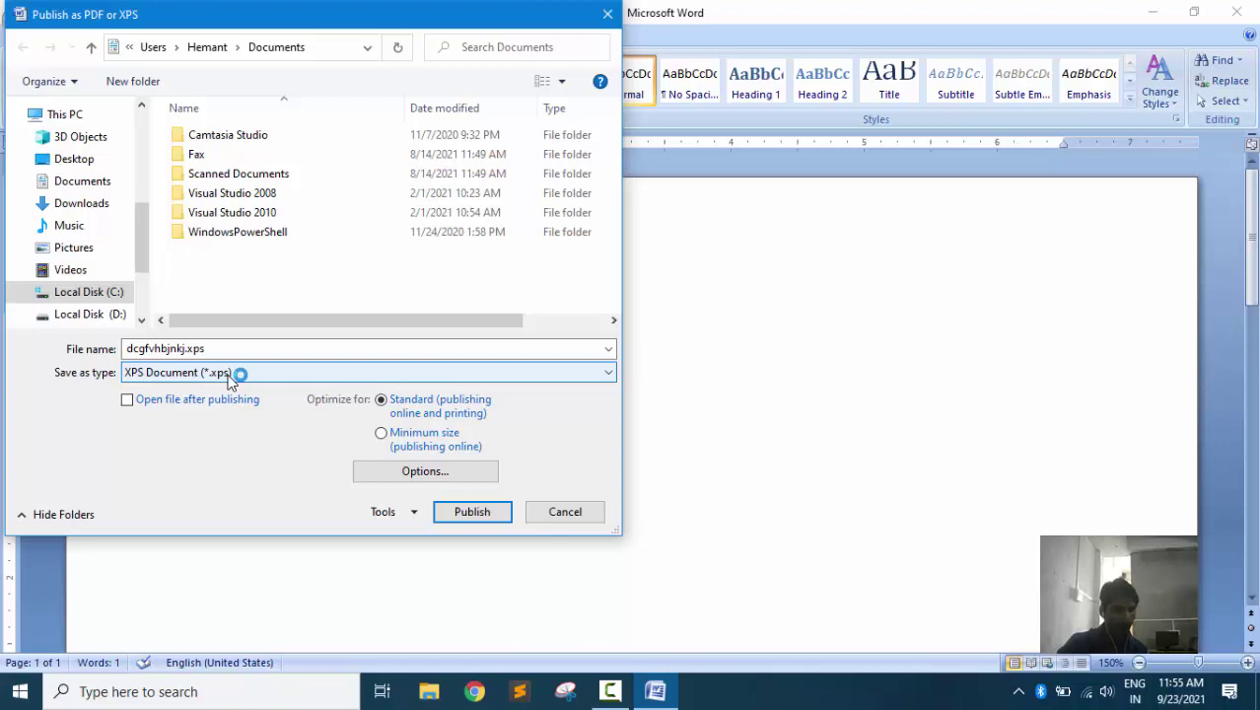
- Keep the XPS Document type, rename the file to sem.xps, and publish it
left_click(228, 376)
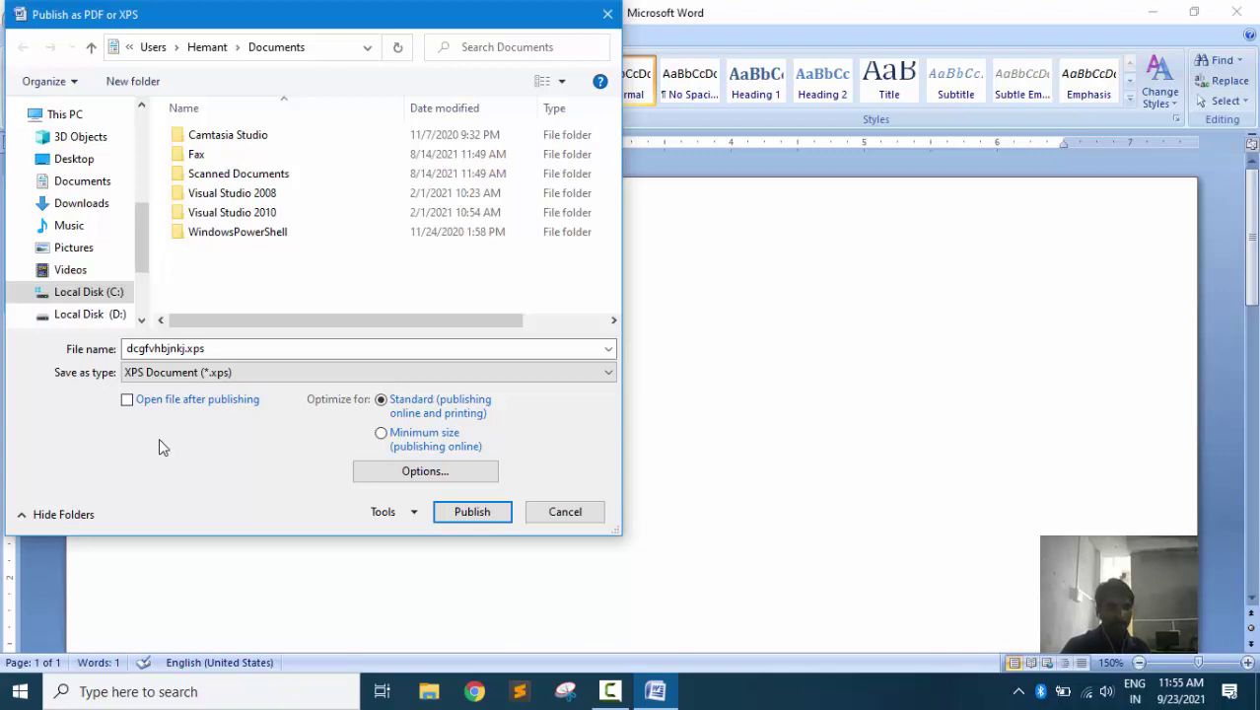
double_click(158, 349)
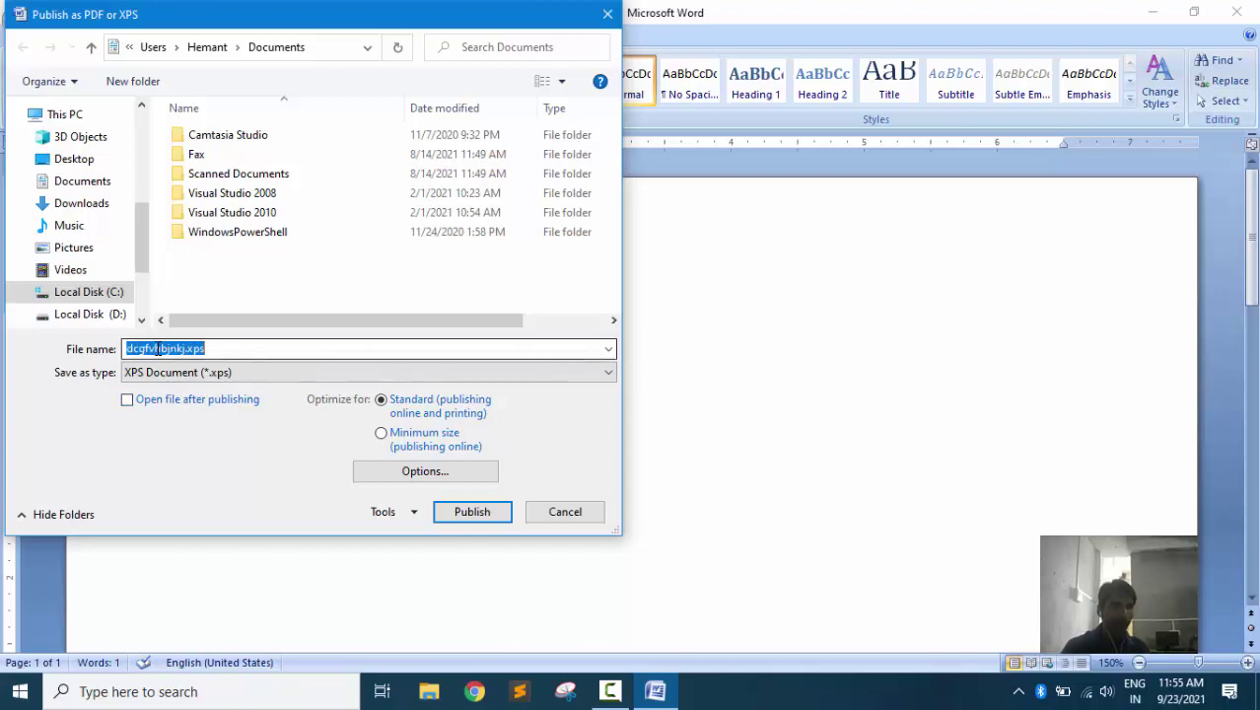
left_click(156, 349)
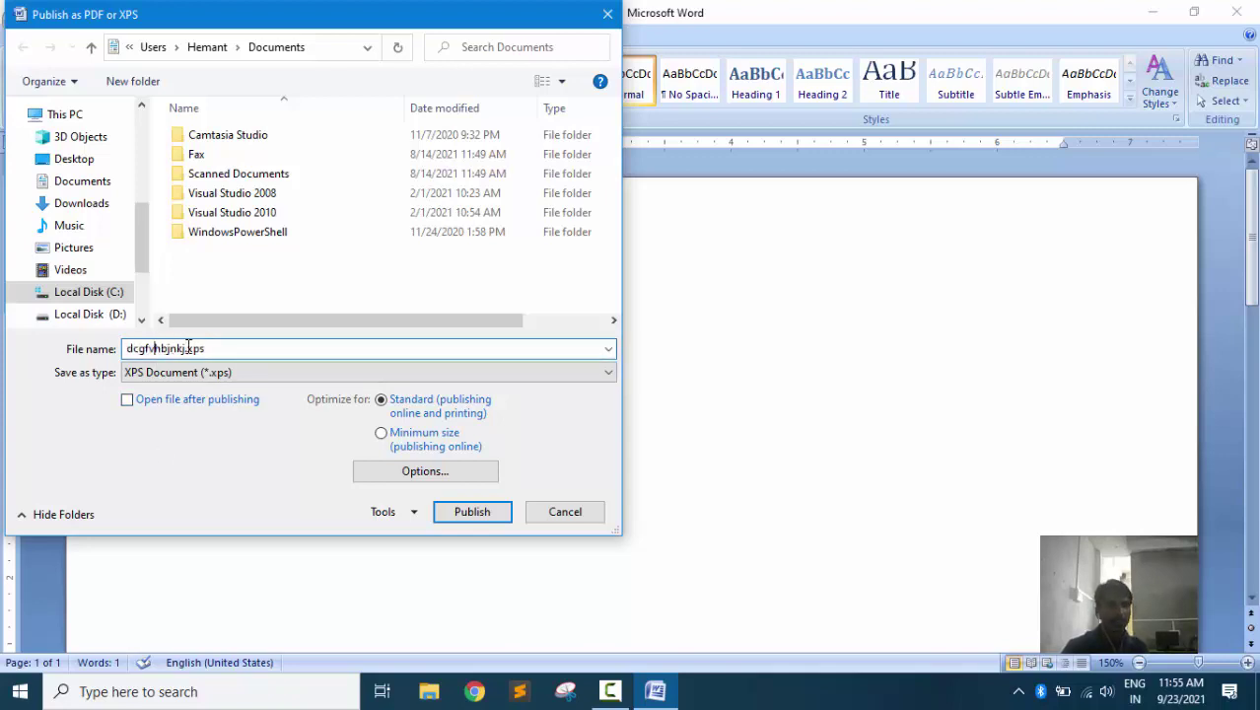
key("Delete")
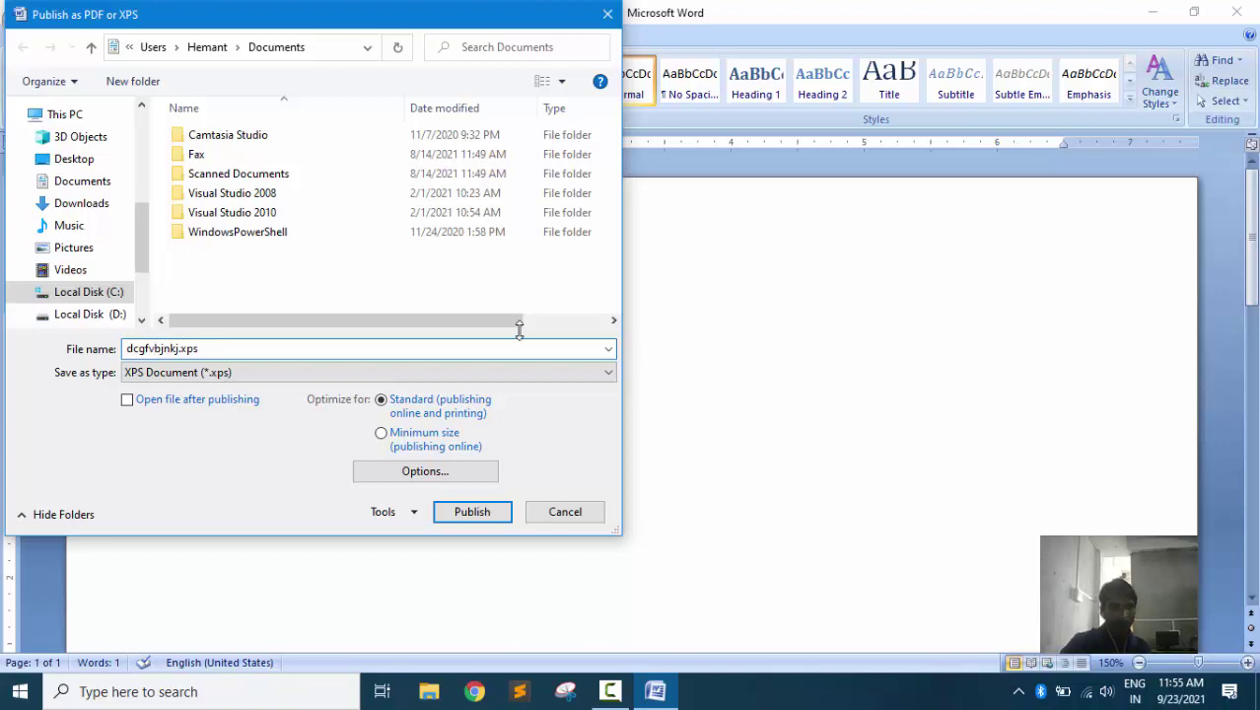
key("Delete")
key("Delete")
key("Delete")
key("BackSpace")
key("BackSpace")
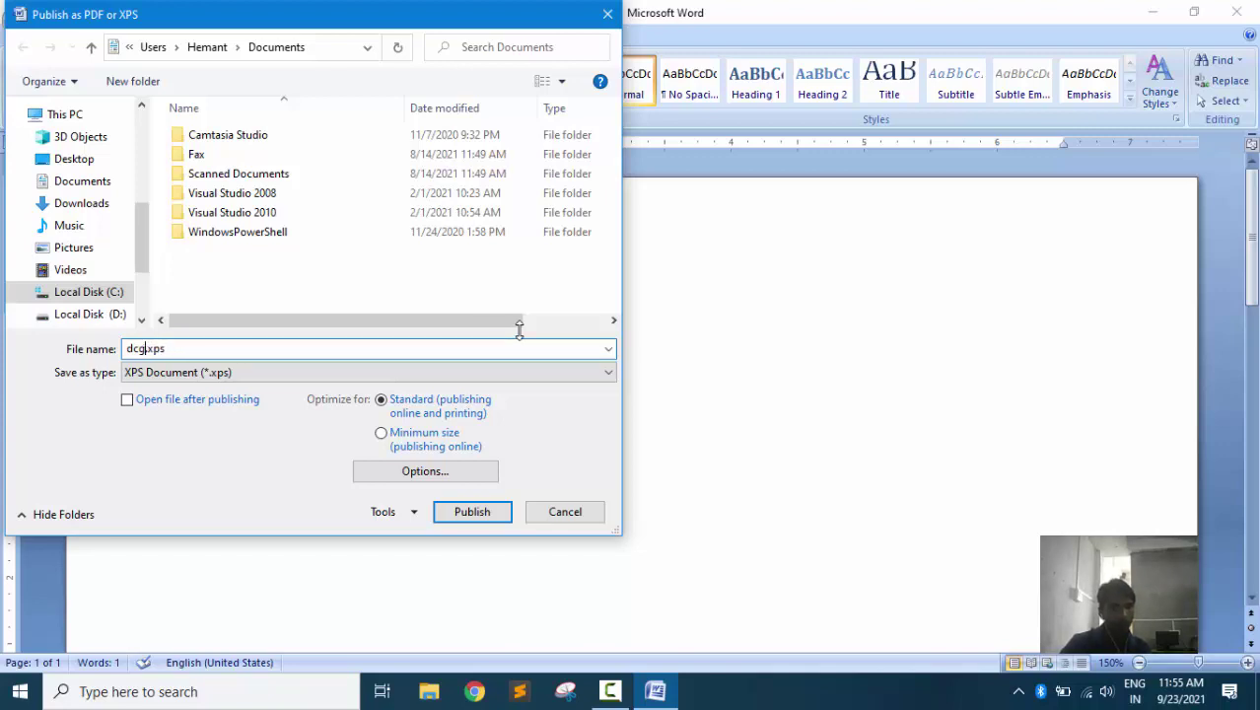
key("BackSpace")
key("BackSpace")
key("BackSpace")
type("m")
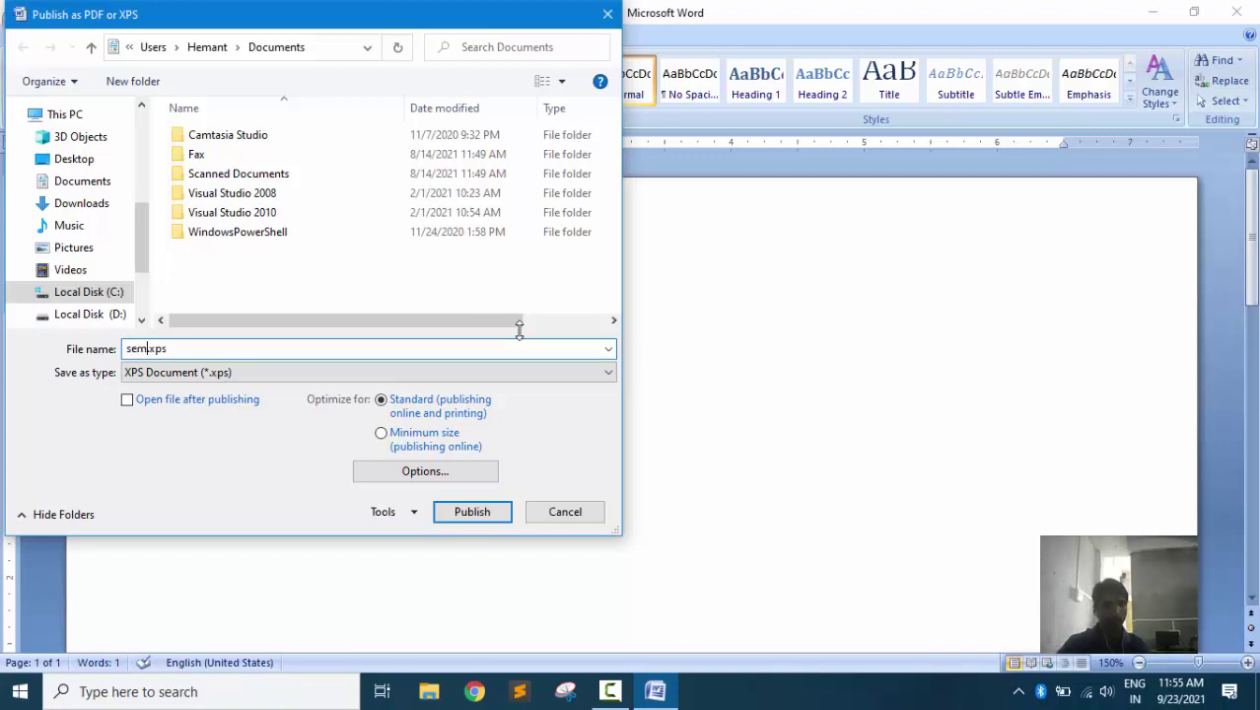
left_click(481, 516)
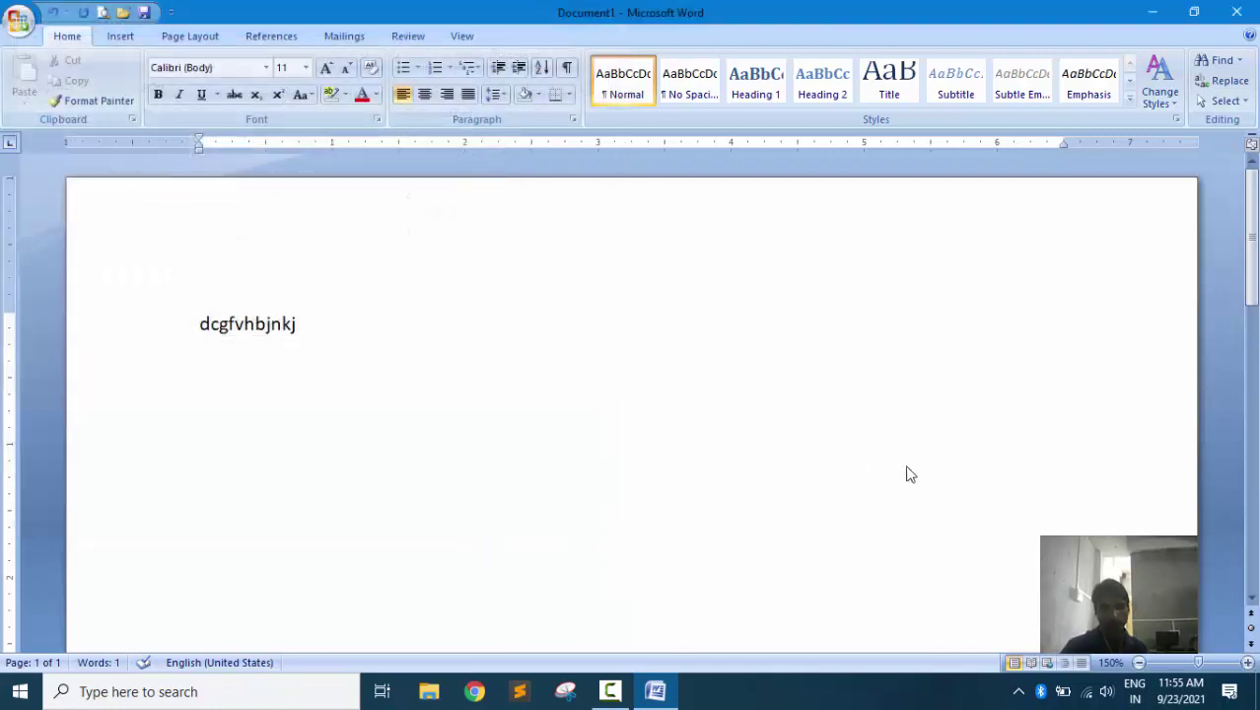
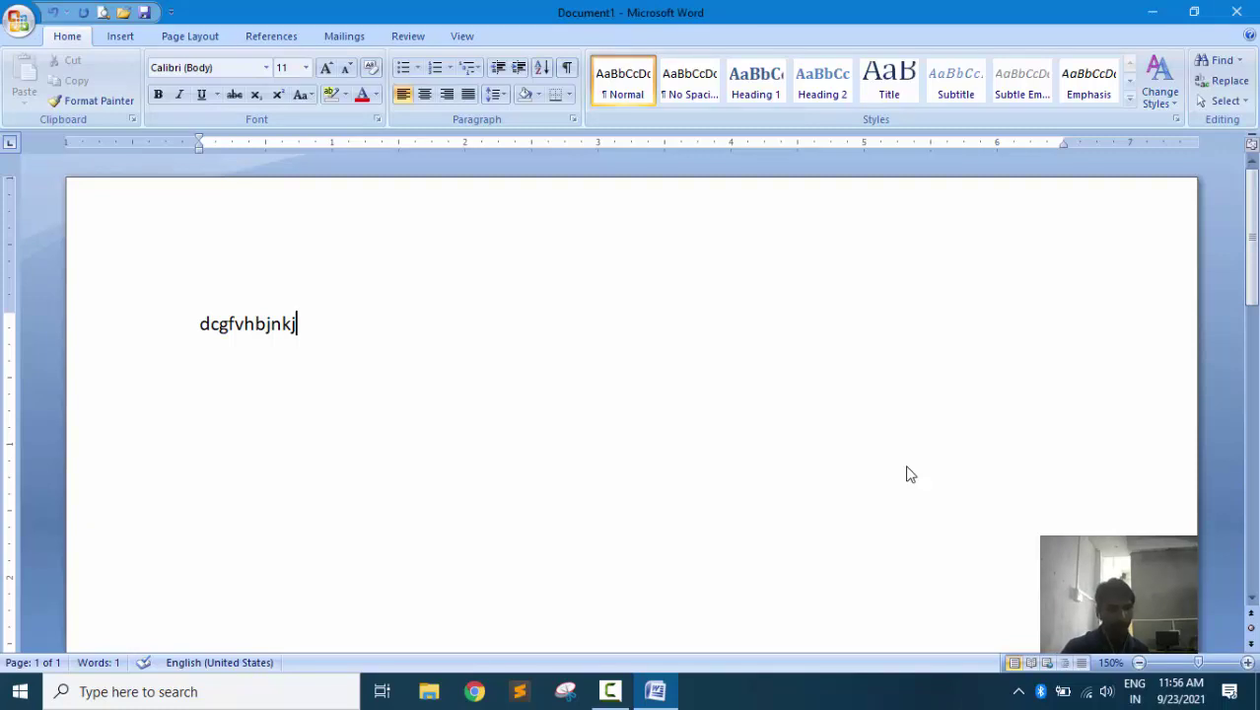
- Minimize Word, refresh the desktop and open the Hemant home folder in File Explorer
left_click(1146, 10)
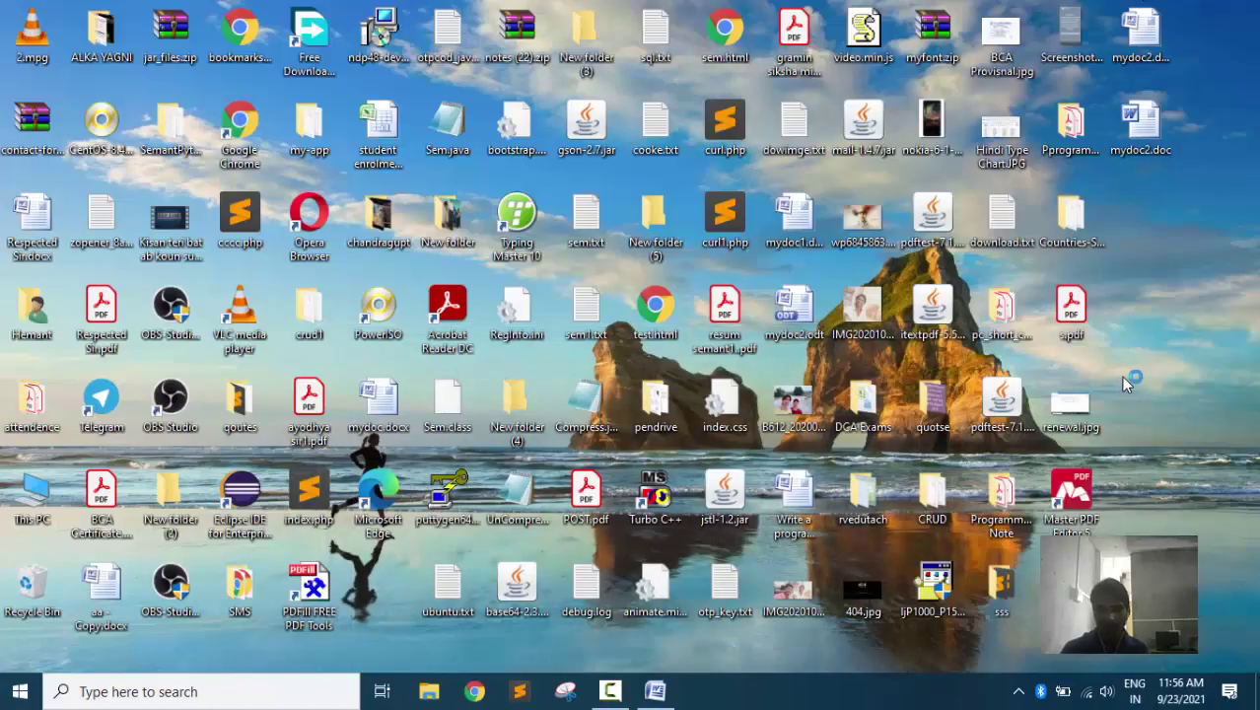
right_click(1122, 378)
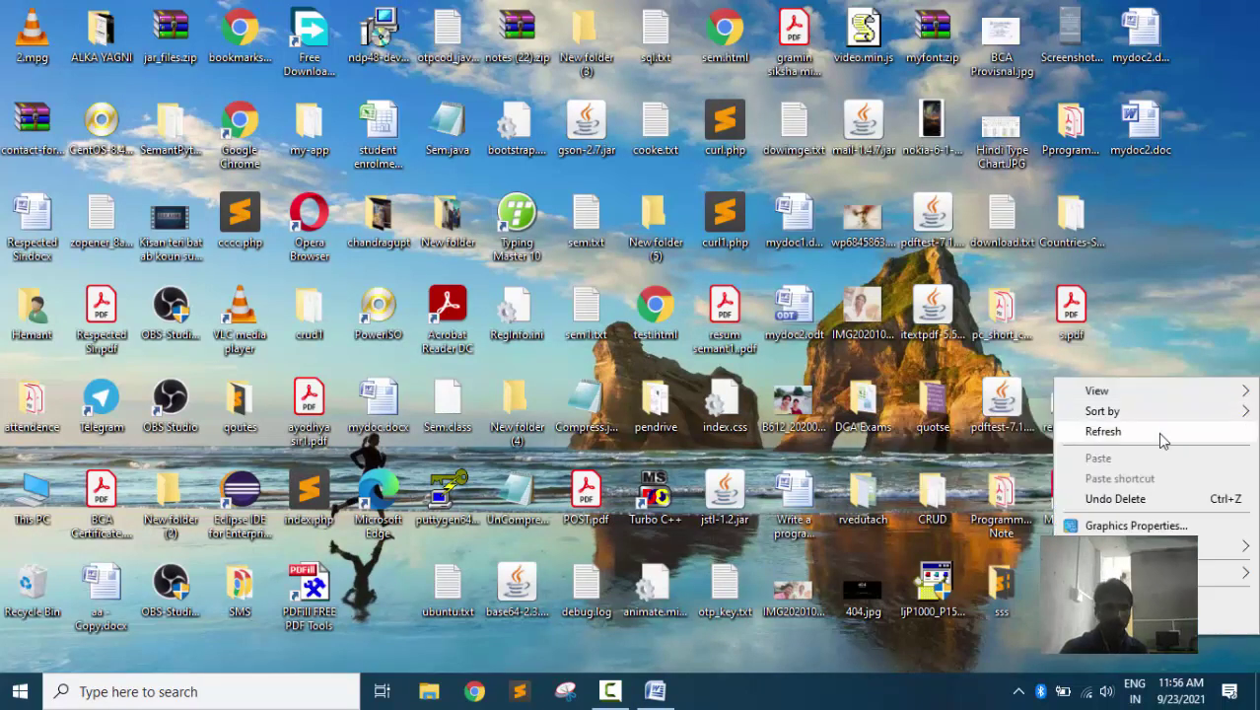
left_click(1160, 434)
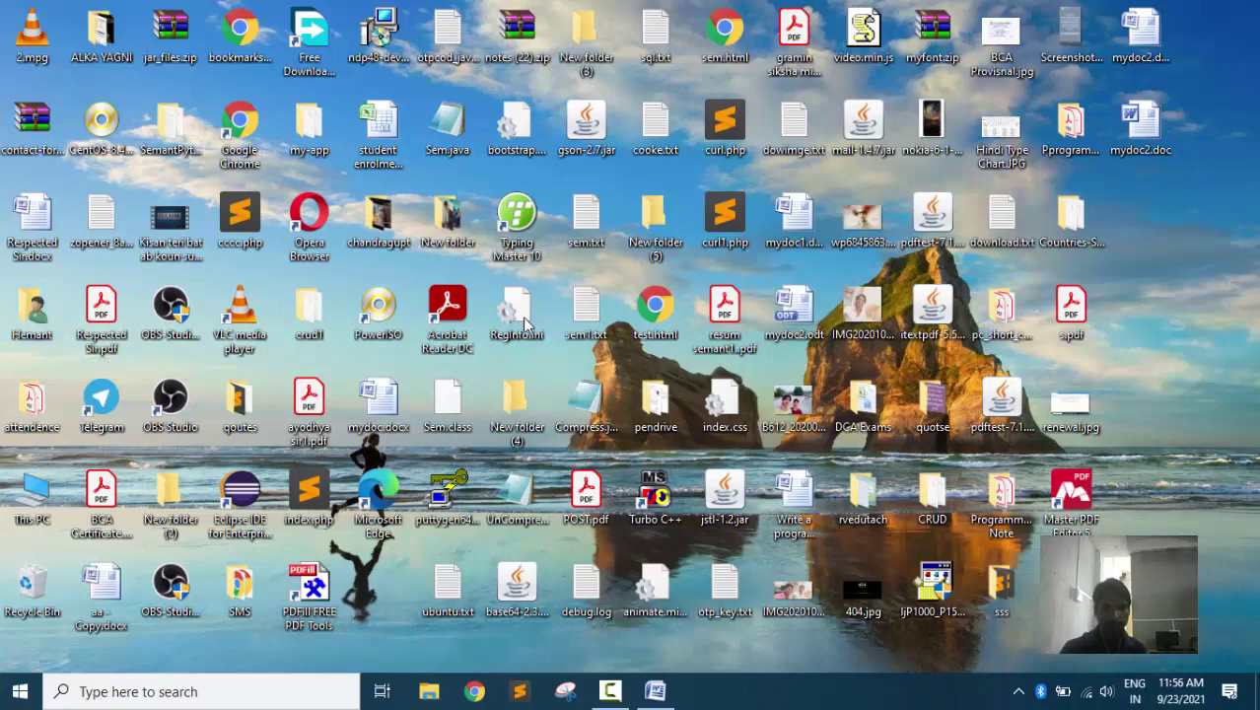
double_click(33, 314)
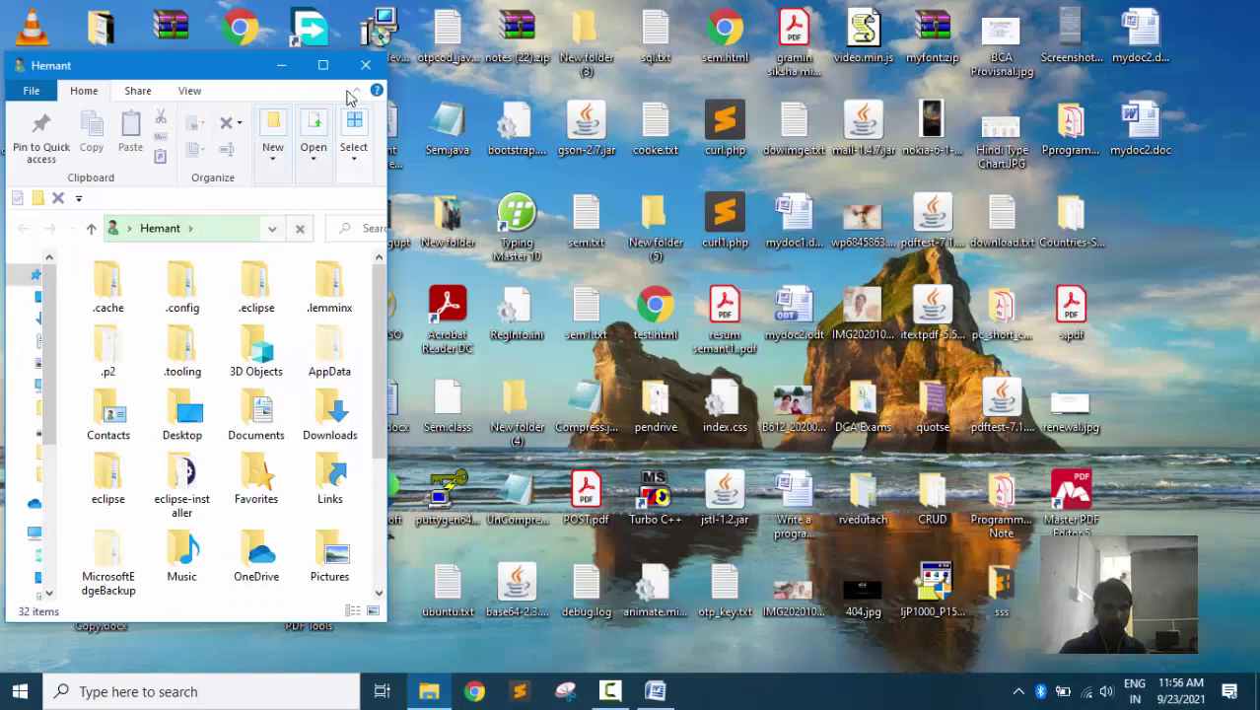
- Maximize the folder window and open sem.xps from the Documents folder
left_click(322, 65)
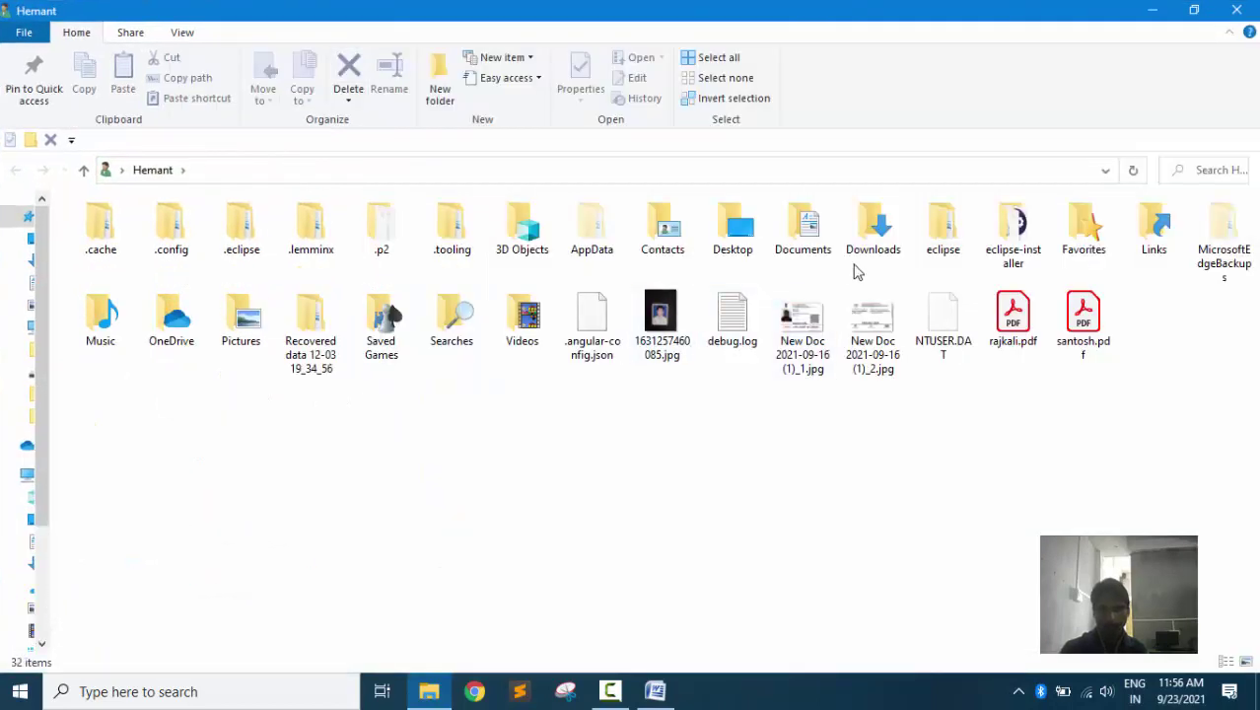
double_click(798, 246)
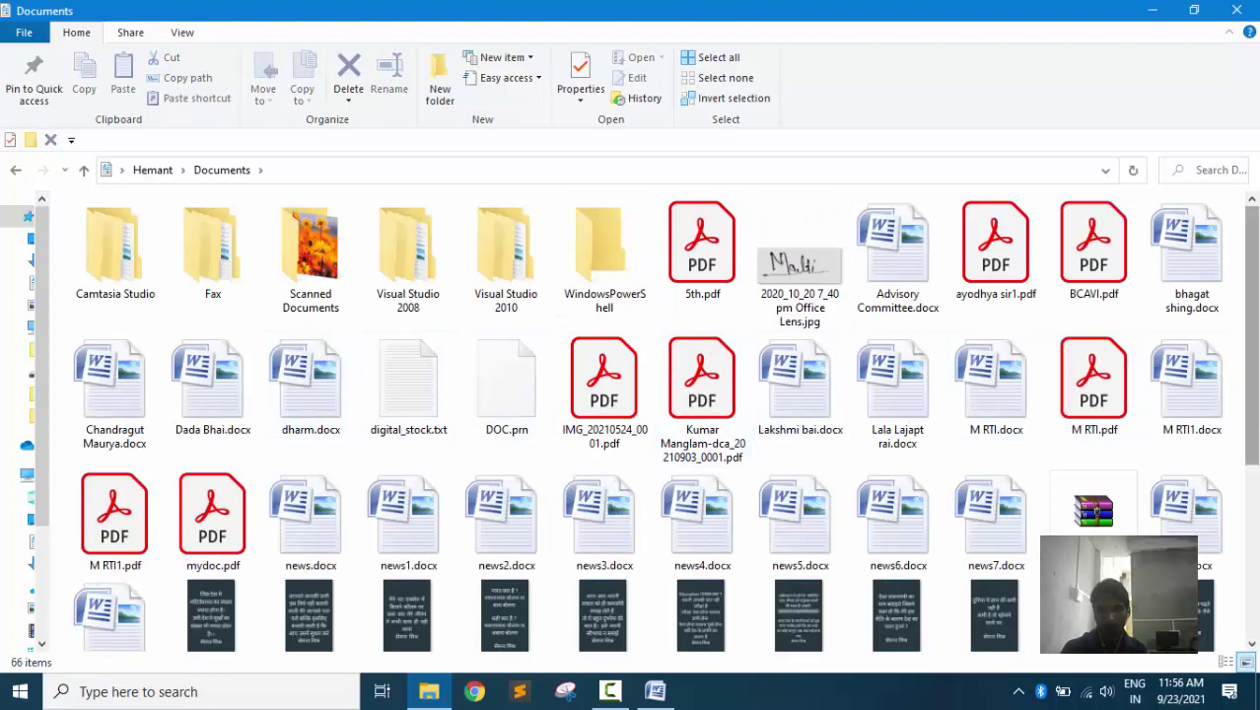
left_click_drag(1257, 422, 1255, 567)
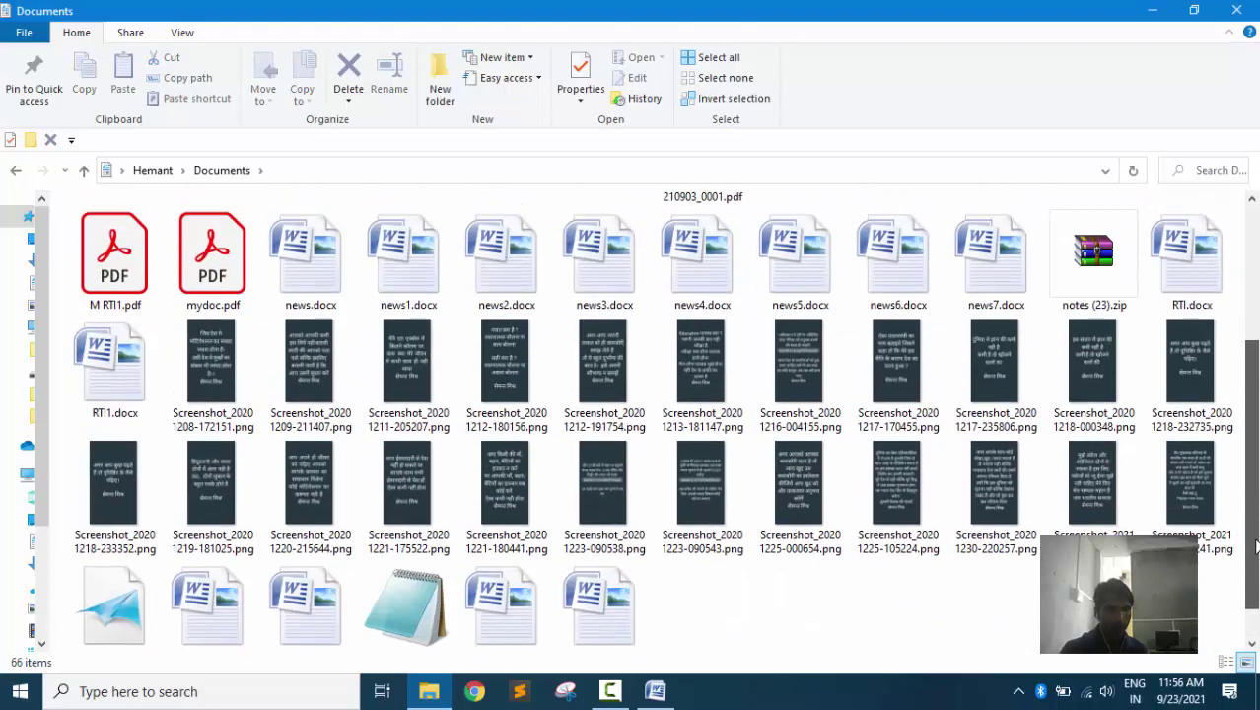
double_click(116, 523)
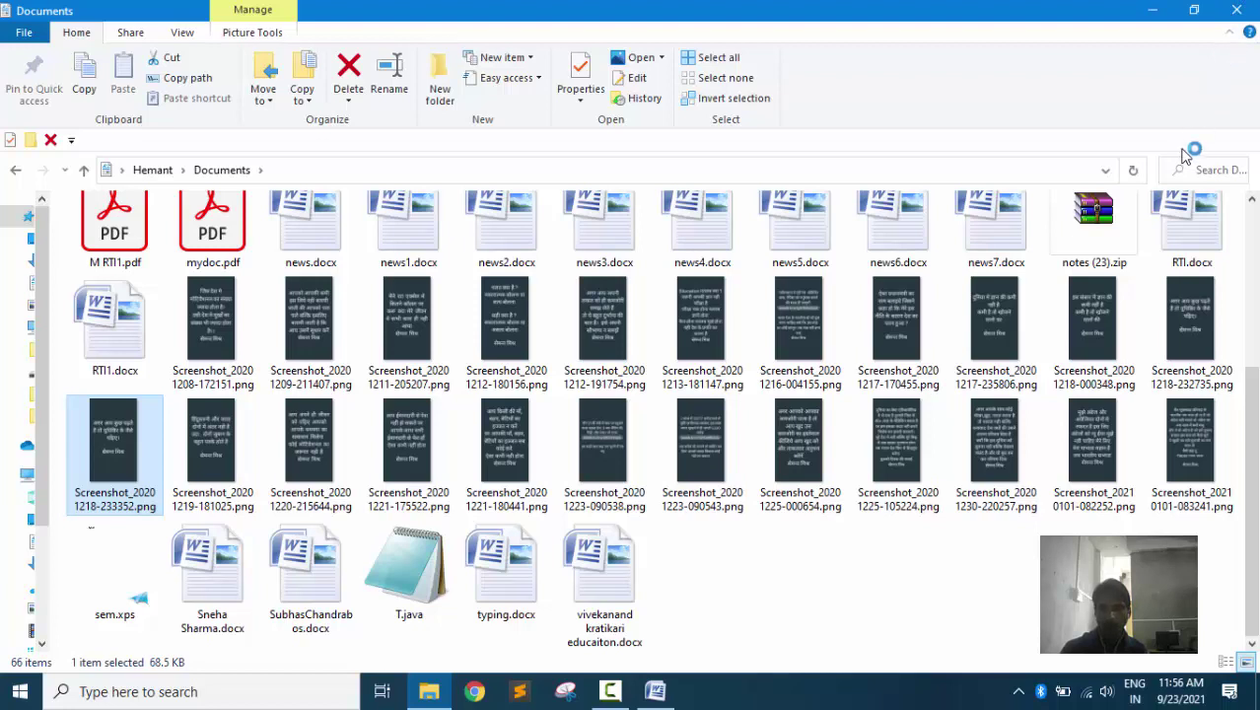
double_click(118, 621)
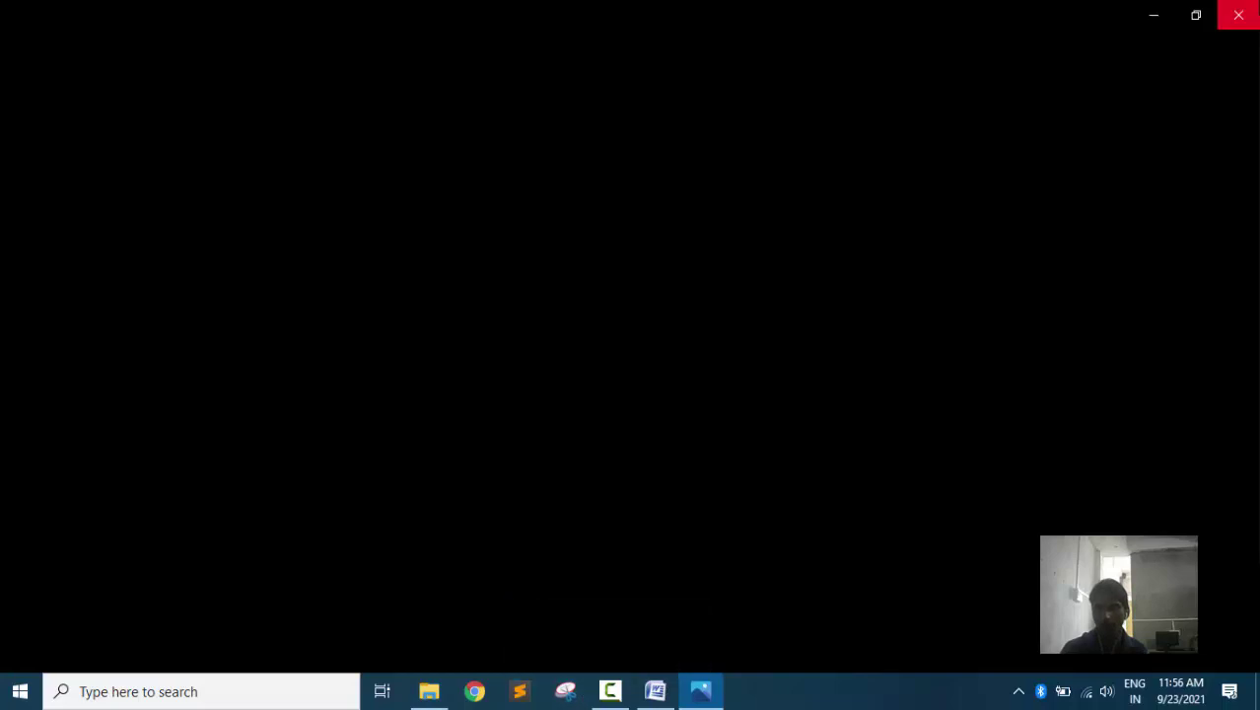
- Close the XPS viewer, minimize the Documents window and bring up the desktop menu
left_click(1238, 14)
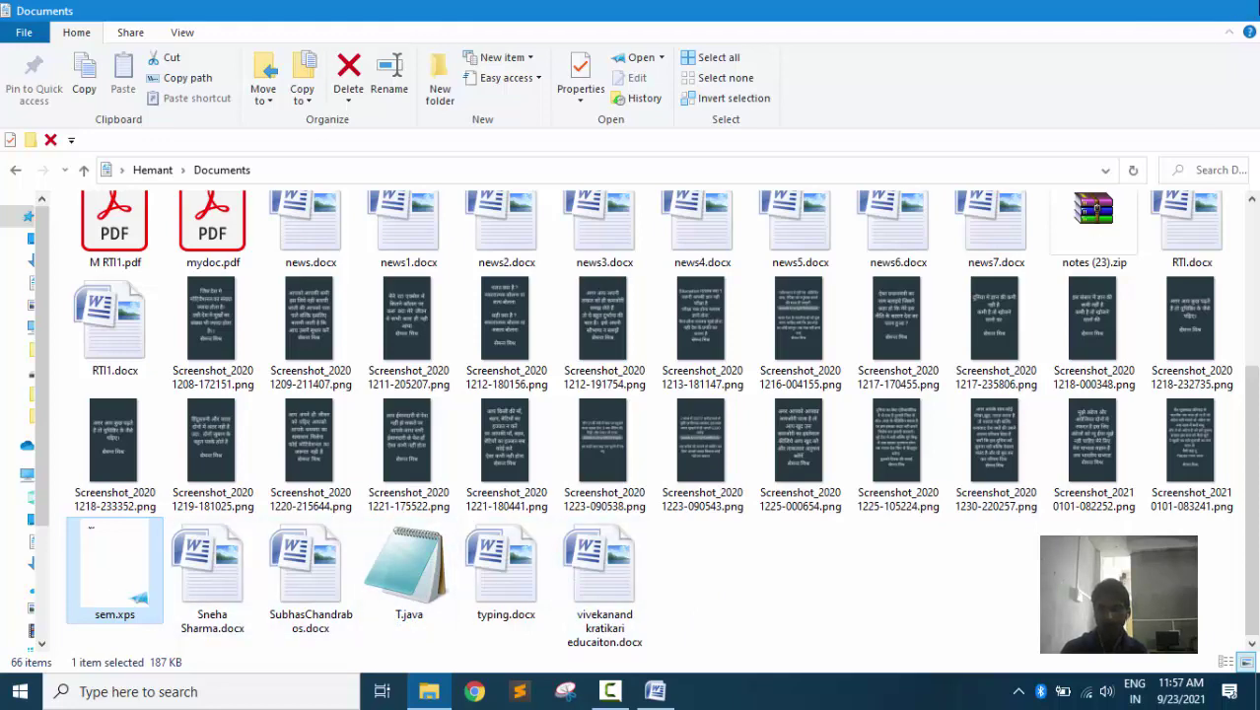
left_click(1238, 8)
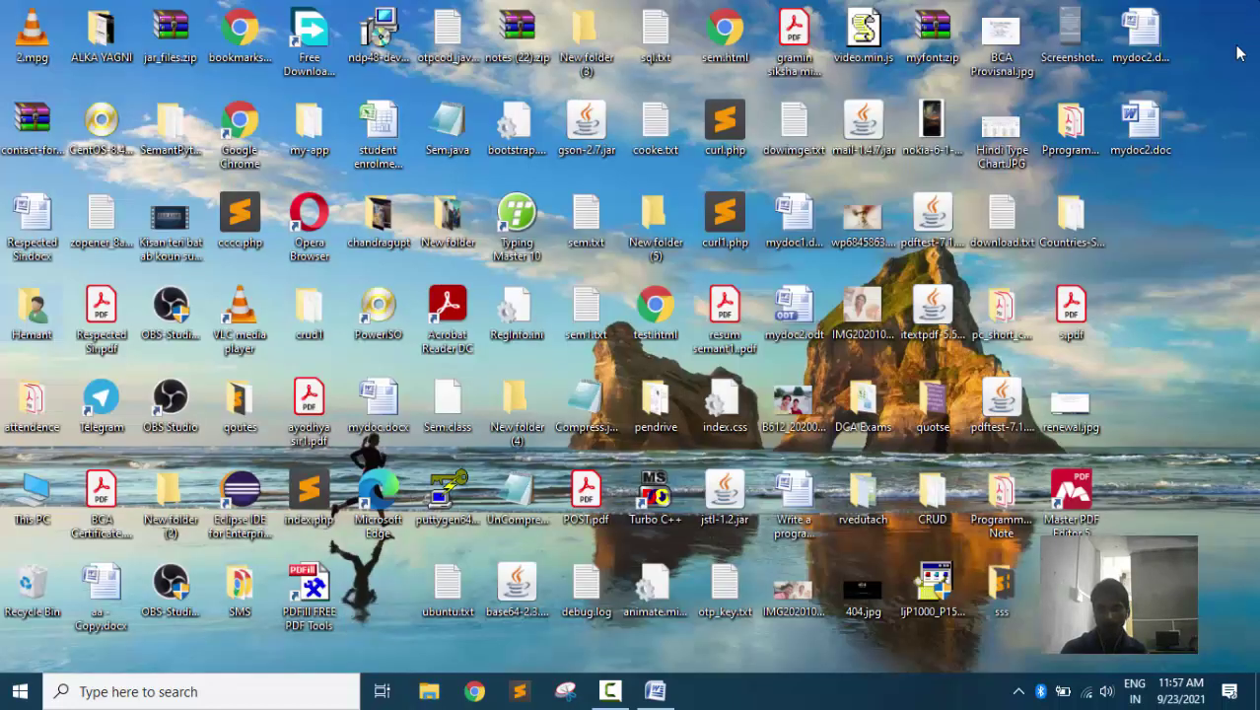
right_click(1225, 274)
- Refresh the desktop and bring Word's Document1 back to the front
left_click(1173, 327)
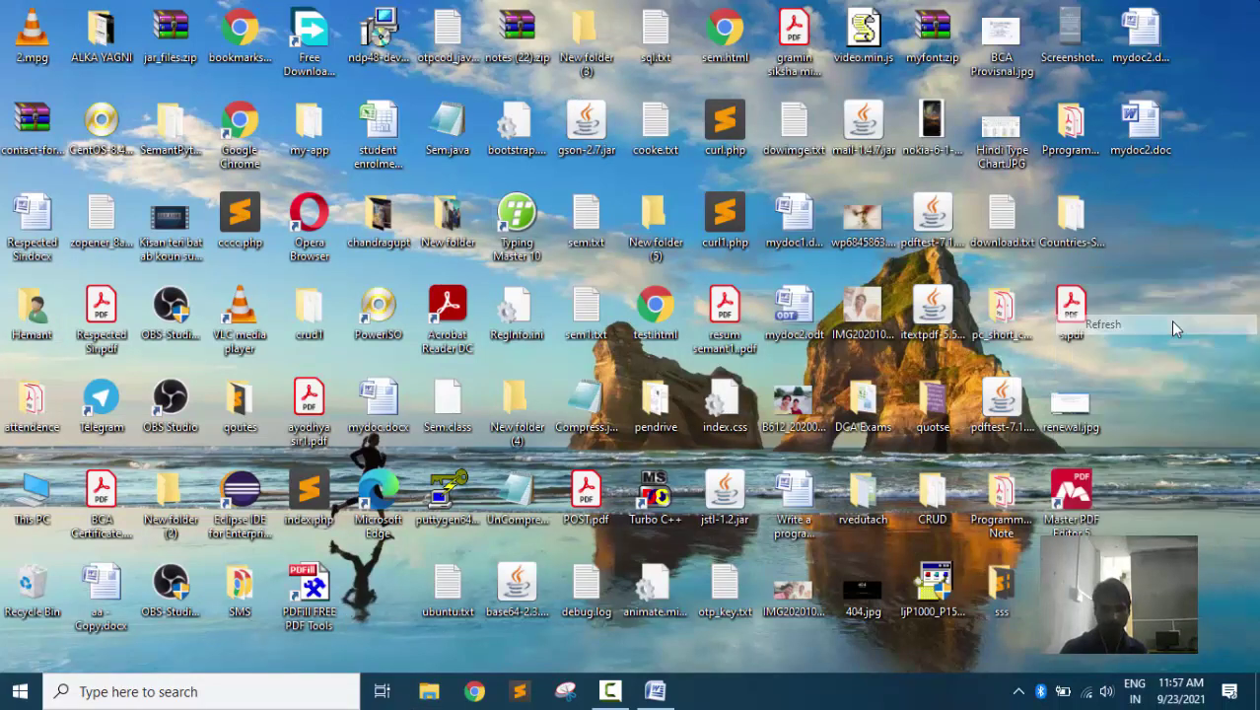
left_click(656, 691)
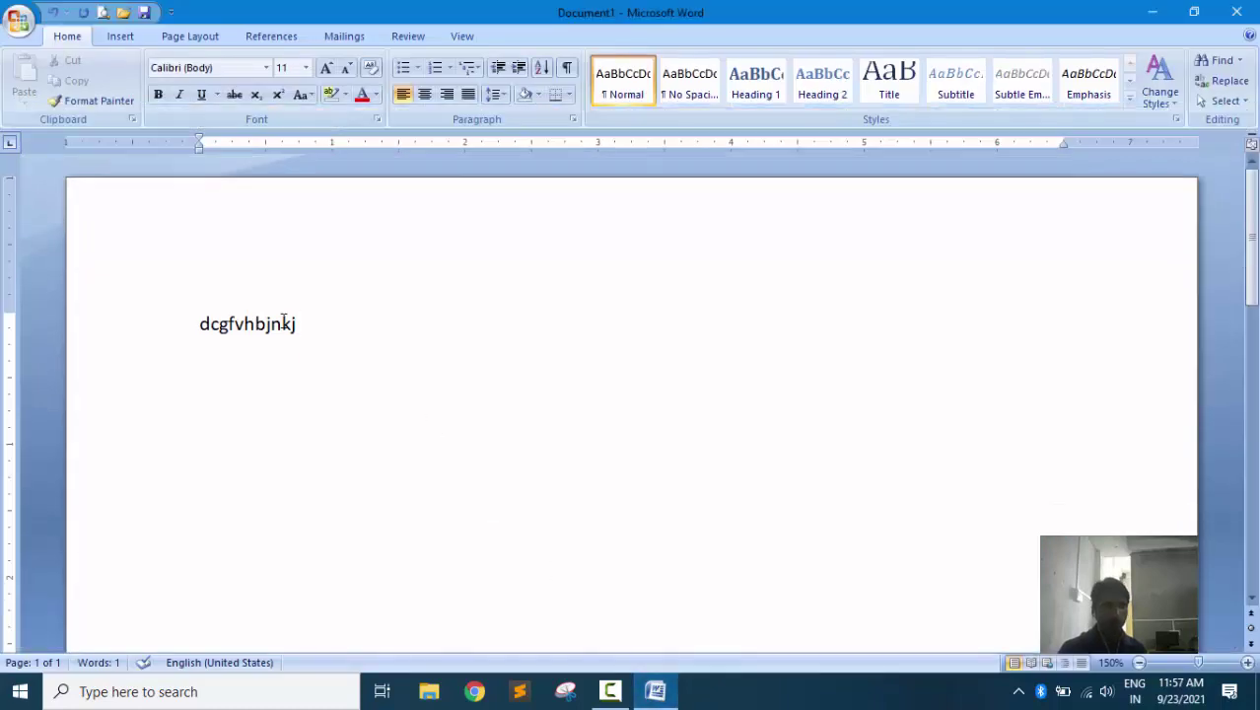
left_click(14, 22)
mouse_move(26, 188)
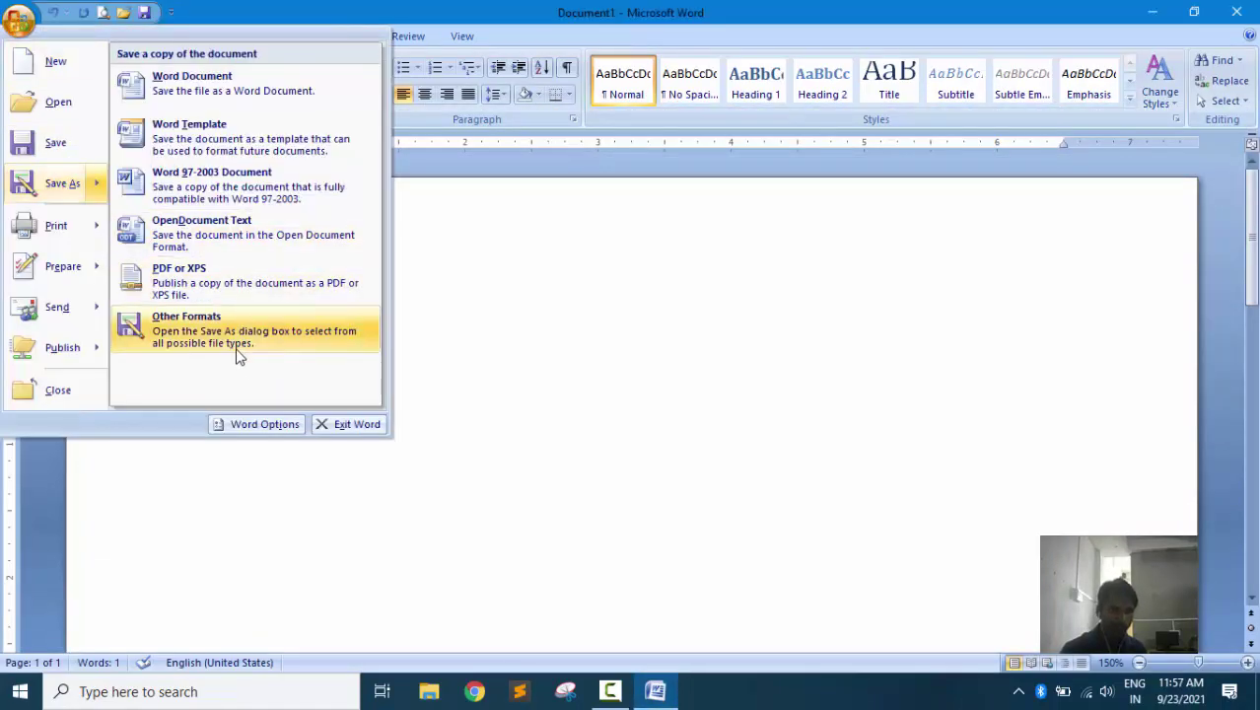
key("Escape")
key("Escape")
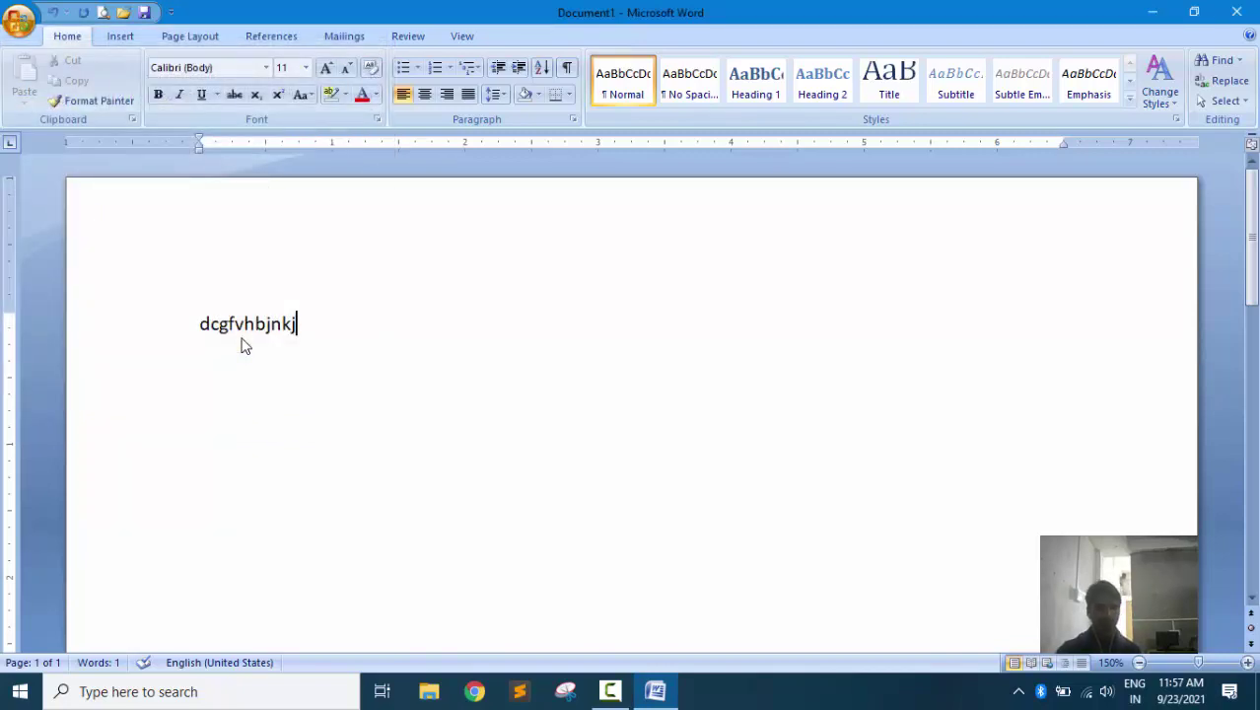
- Start a Save As with type Web Page, Filtered, then cancel without saving
key("F12")
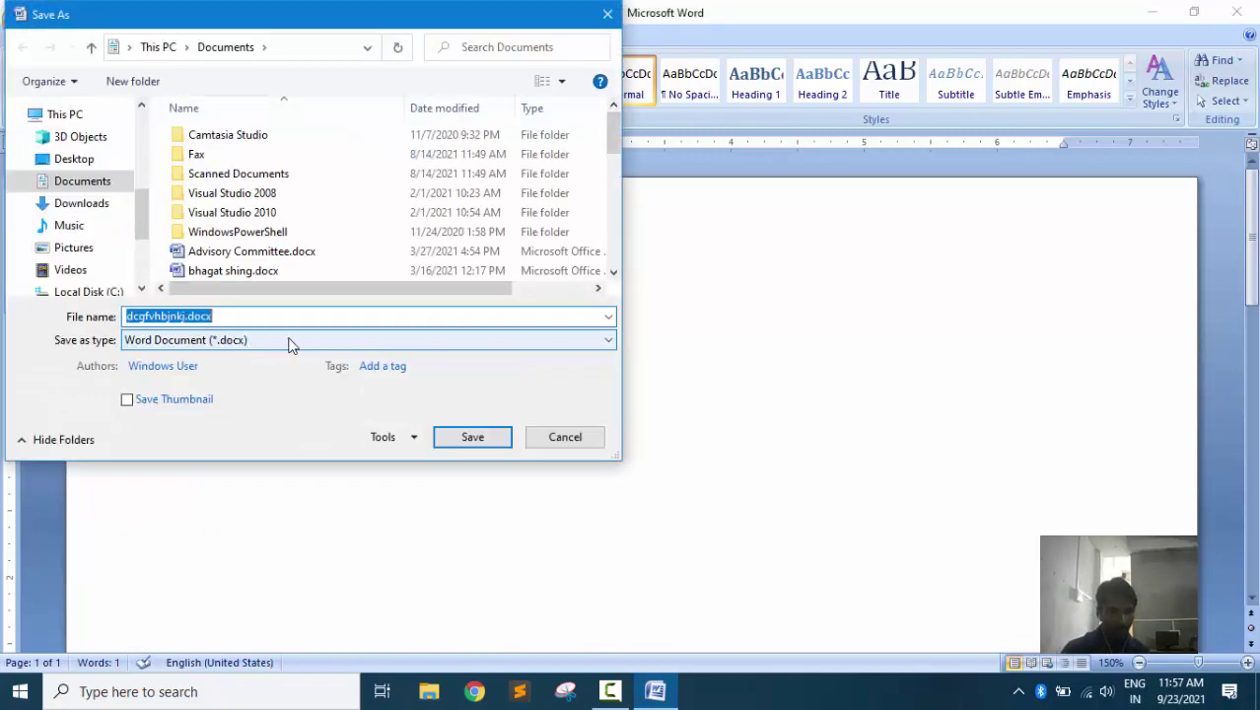
left_click(291, 340)
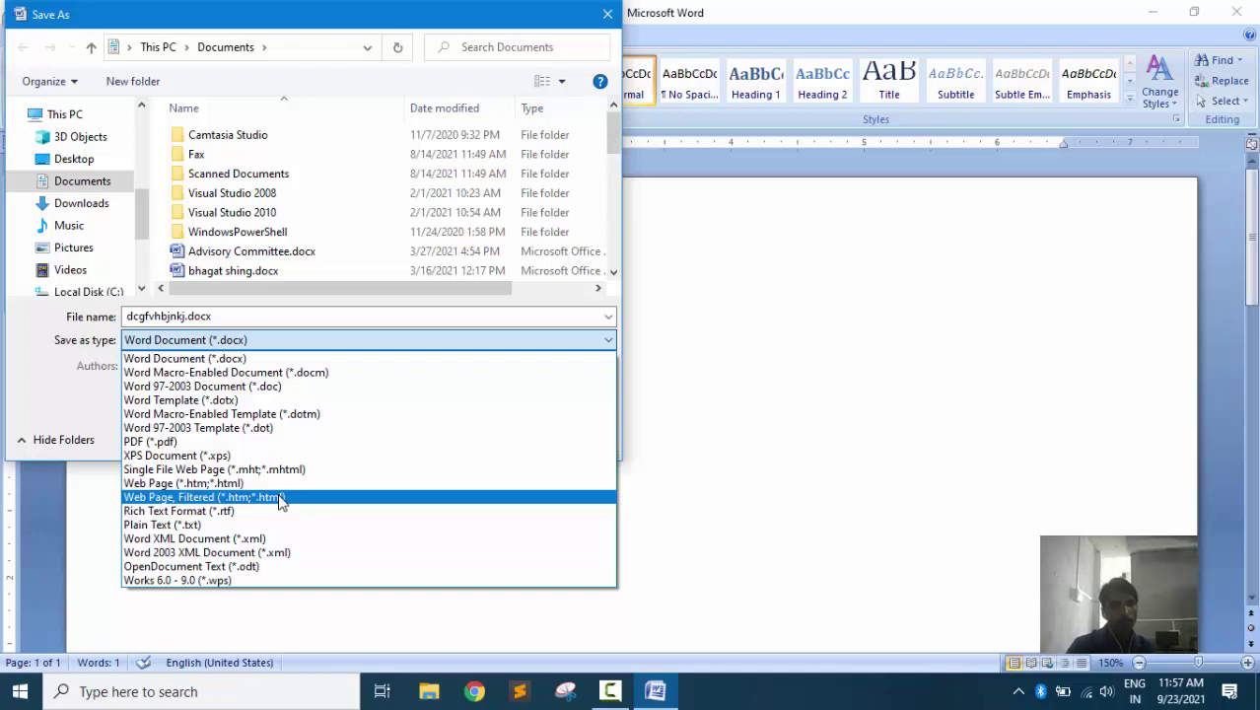
left_click(281, 500)
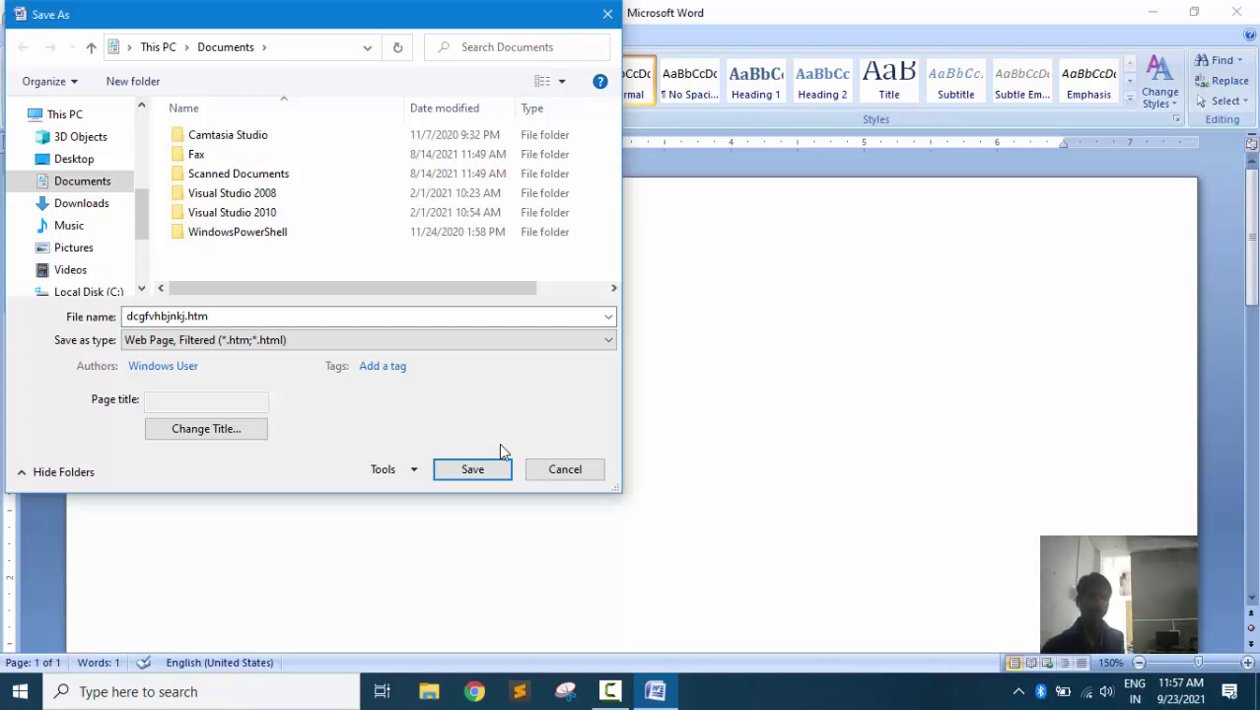
left_click(552, 472)
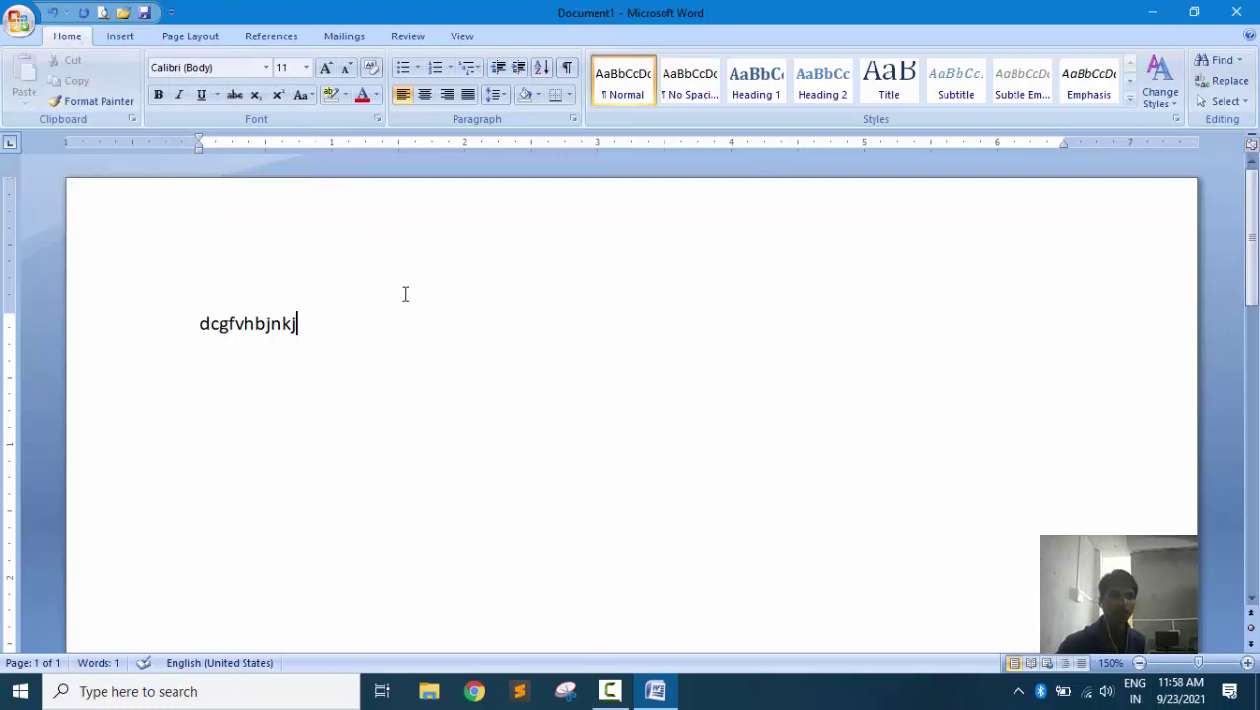
- Delete all text in Document1, then try Exit Word and cancel the save prompt
key("ctrl+a")
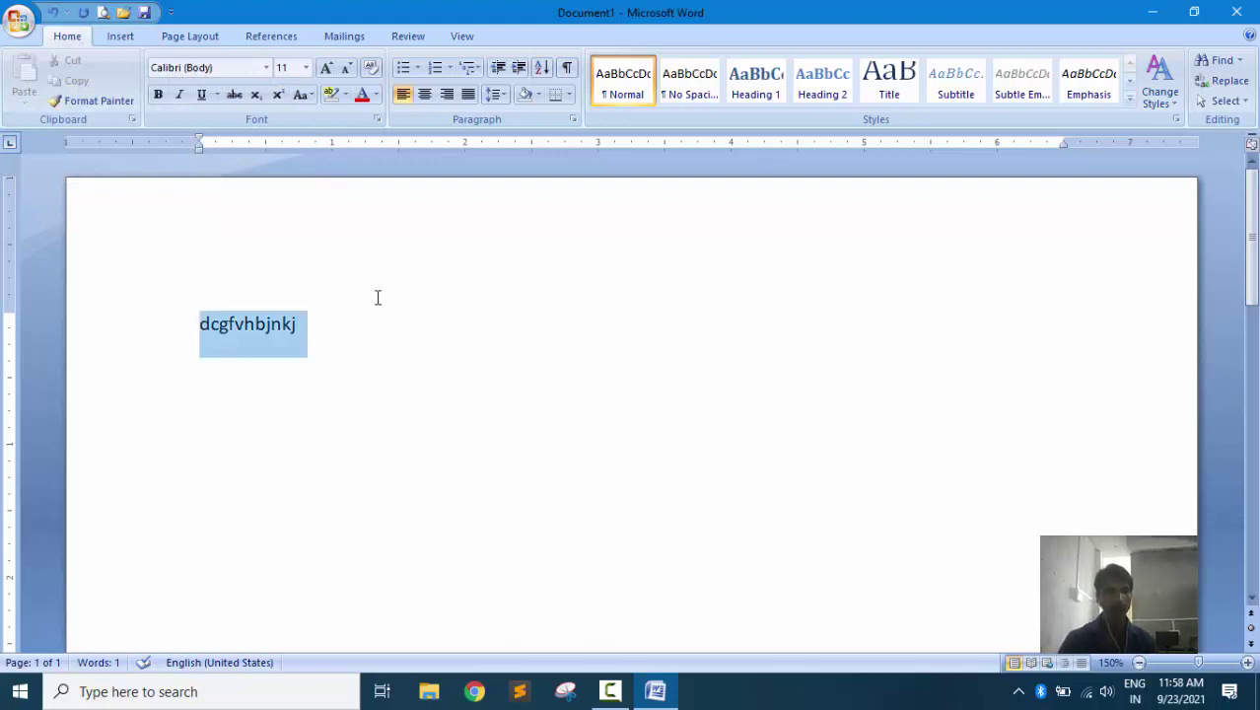
key("Delete")
left_click(16, 22)
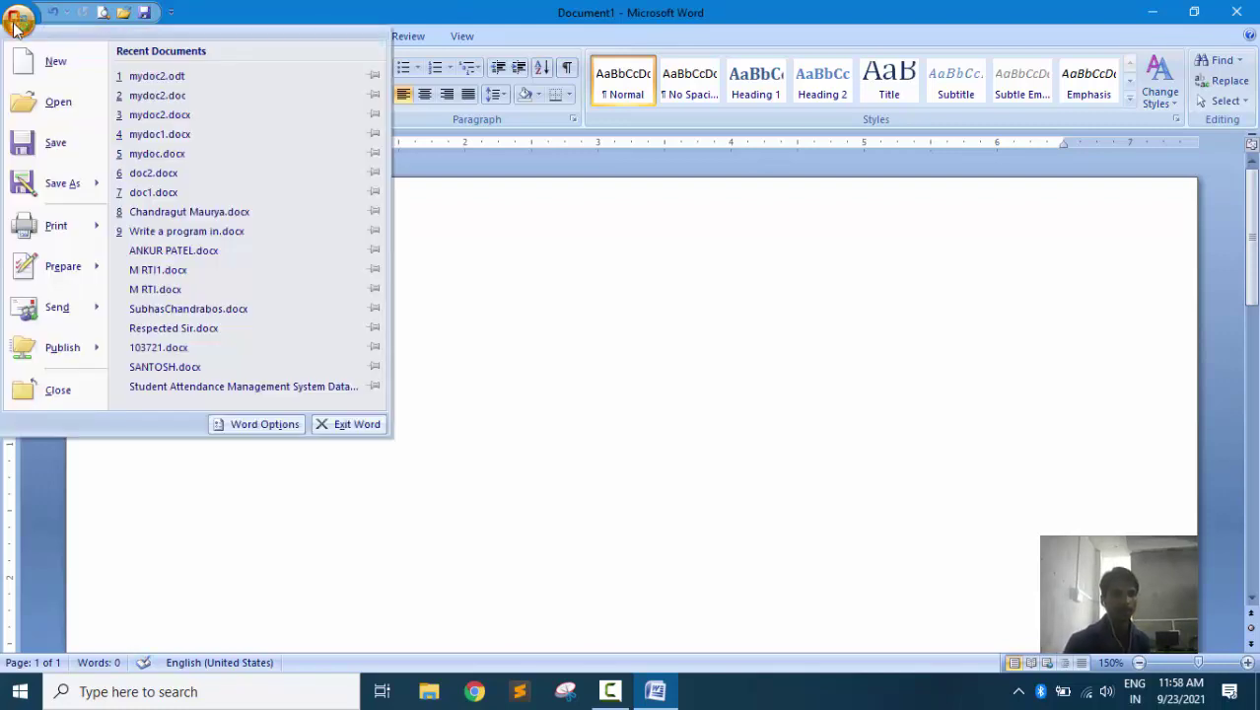
mouse_move(64, 227)
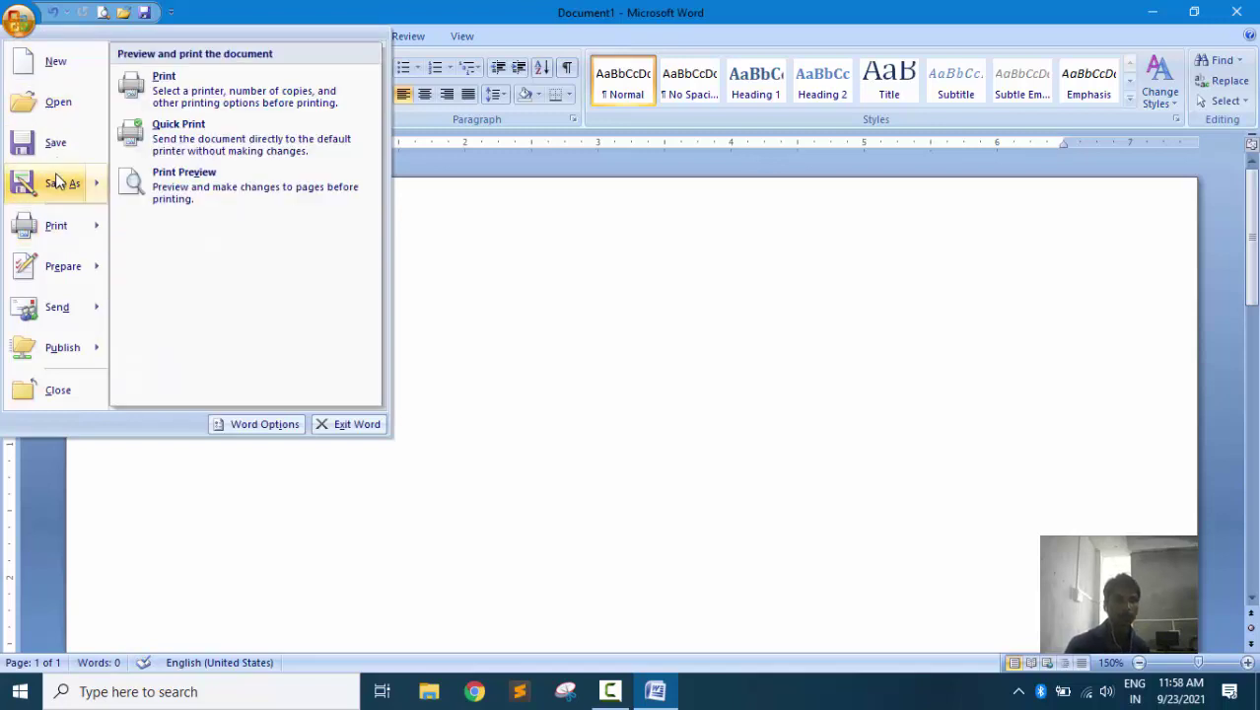
mouse_move(62, 184)
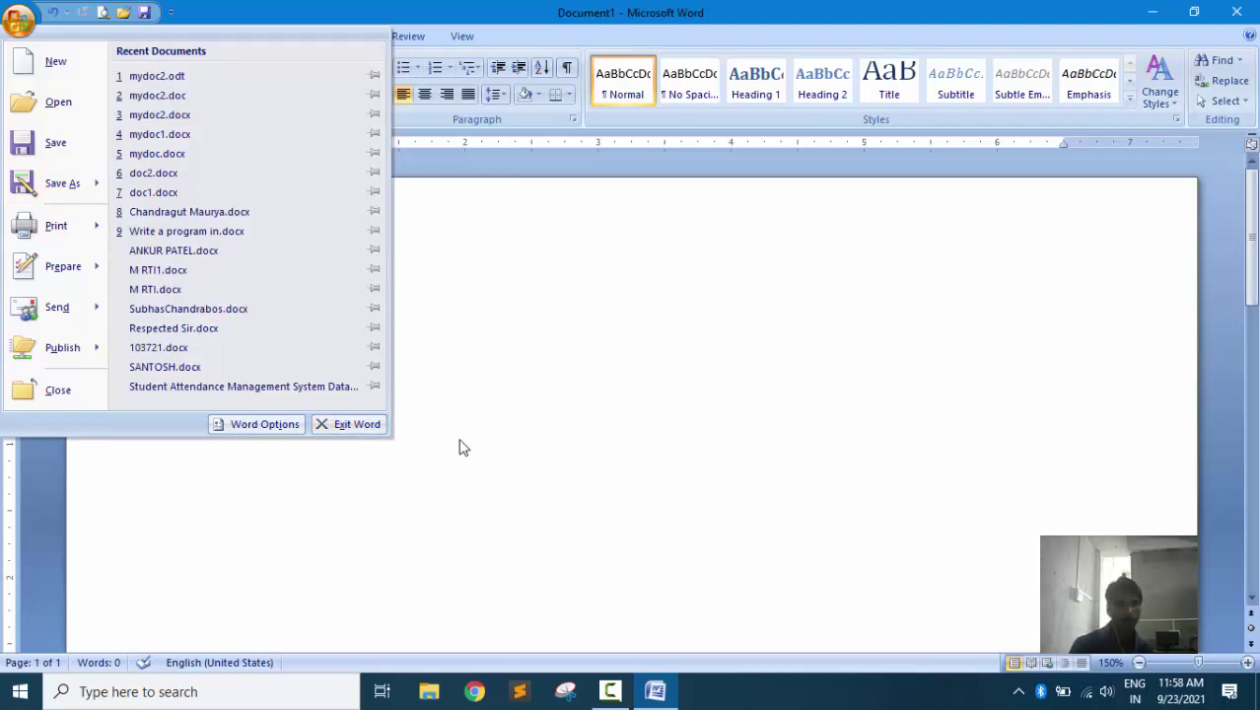
left_click(349, 422)
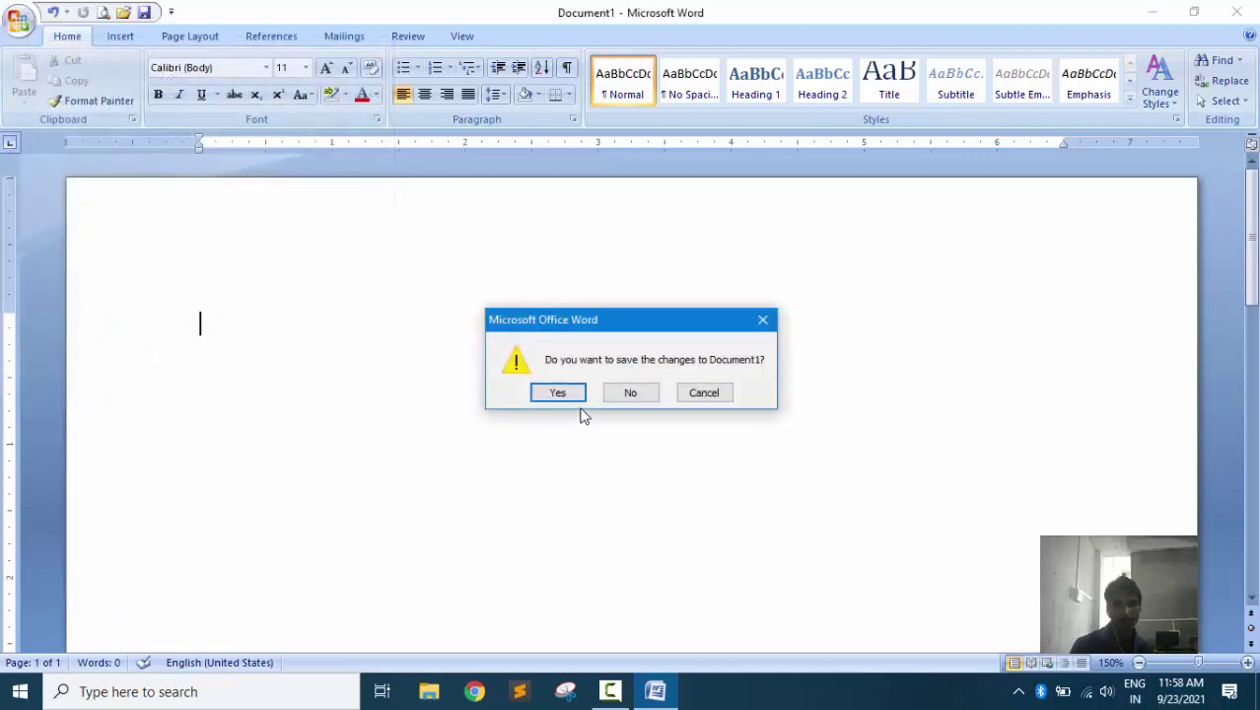
left_click(704, 395)
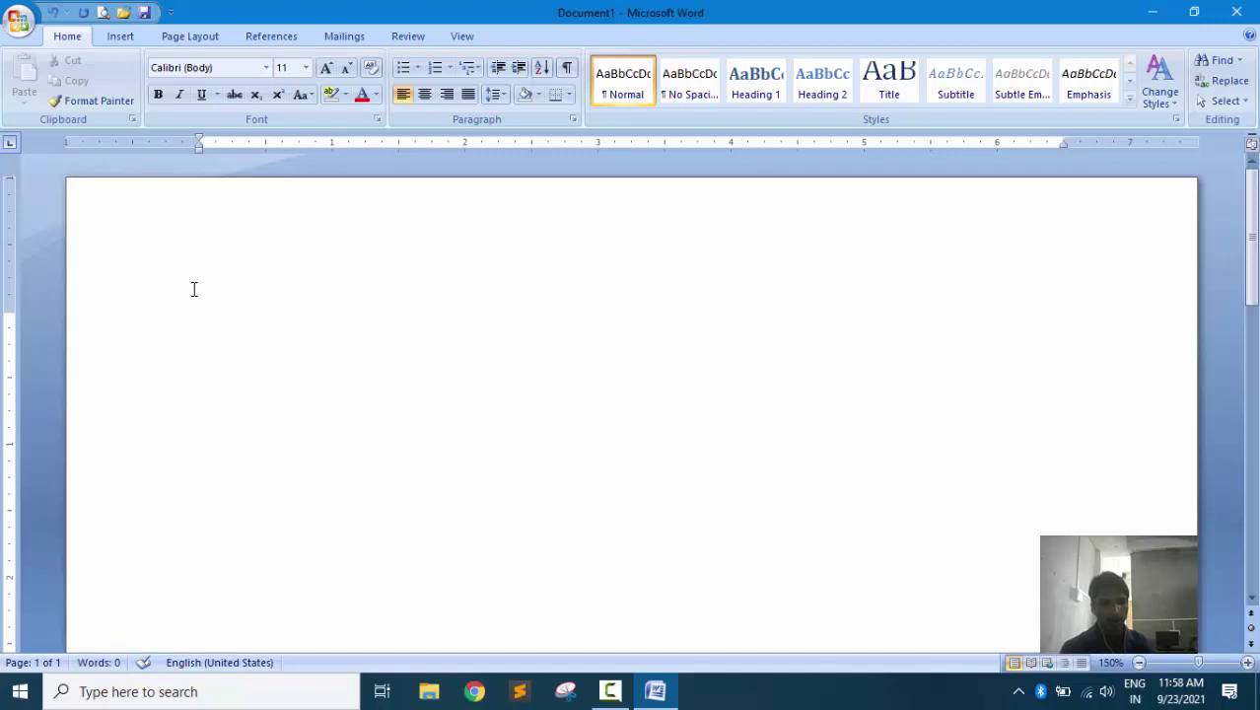
- Try closing twice with Alt+F4, cancelling the save-changes prompt each time
key("alt+F4")
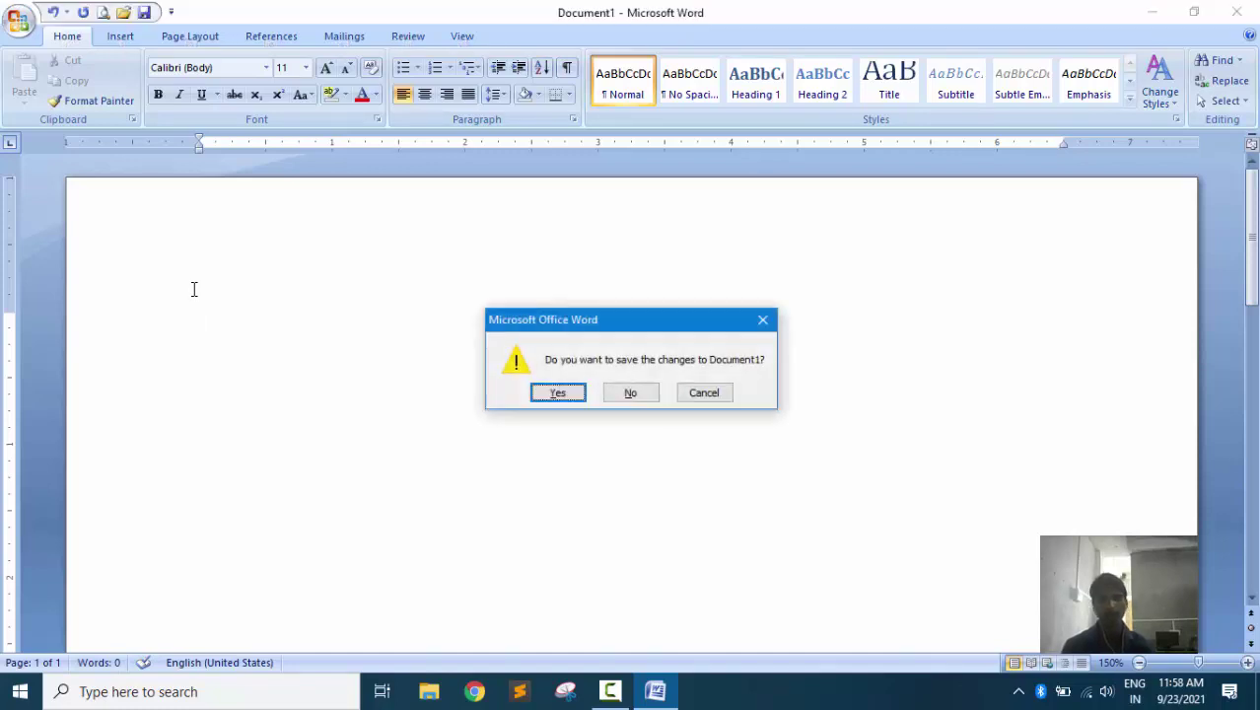
left_click(698, 395)
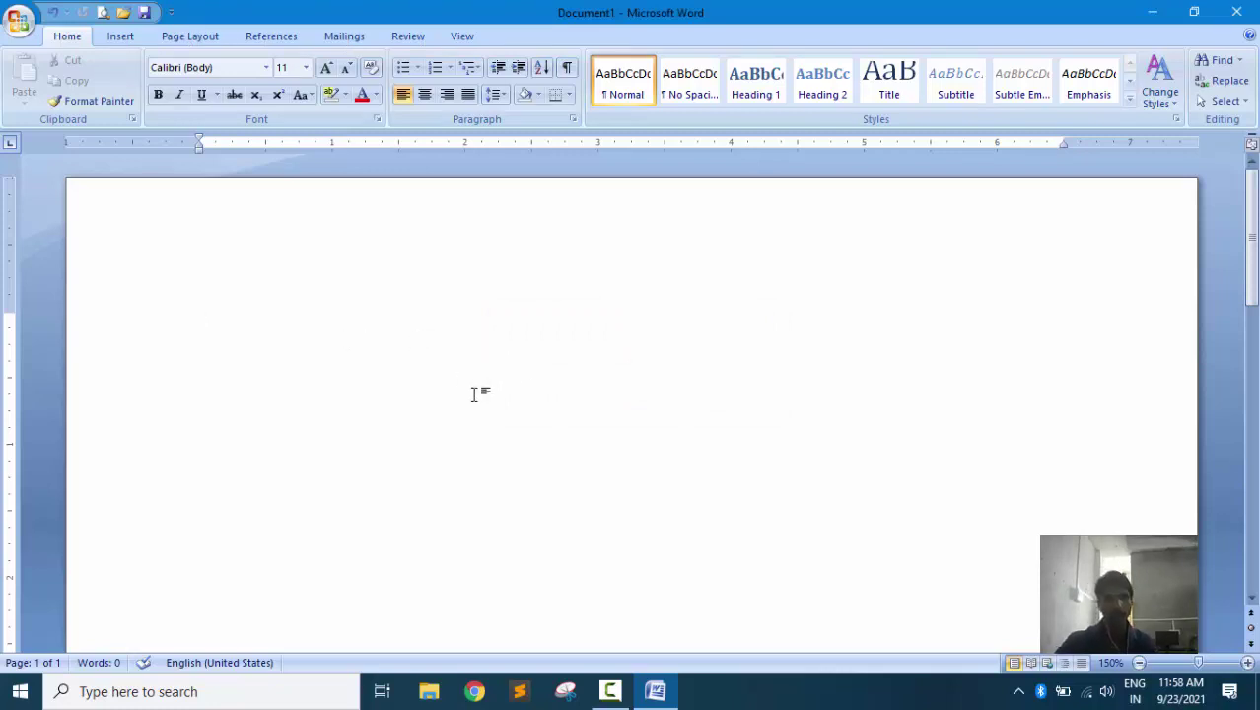
key("alt+F4")
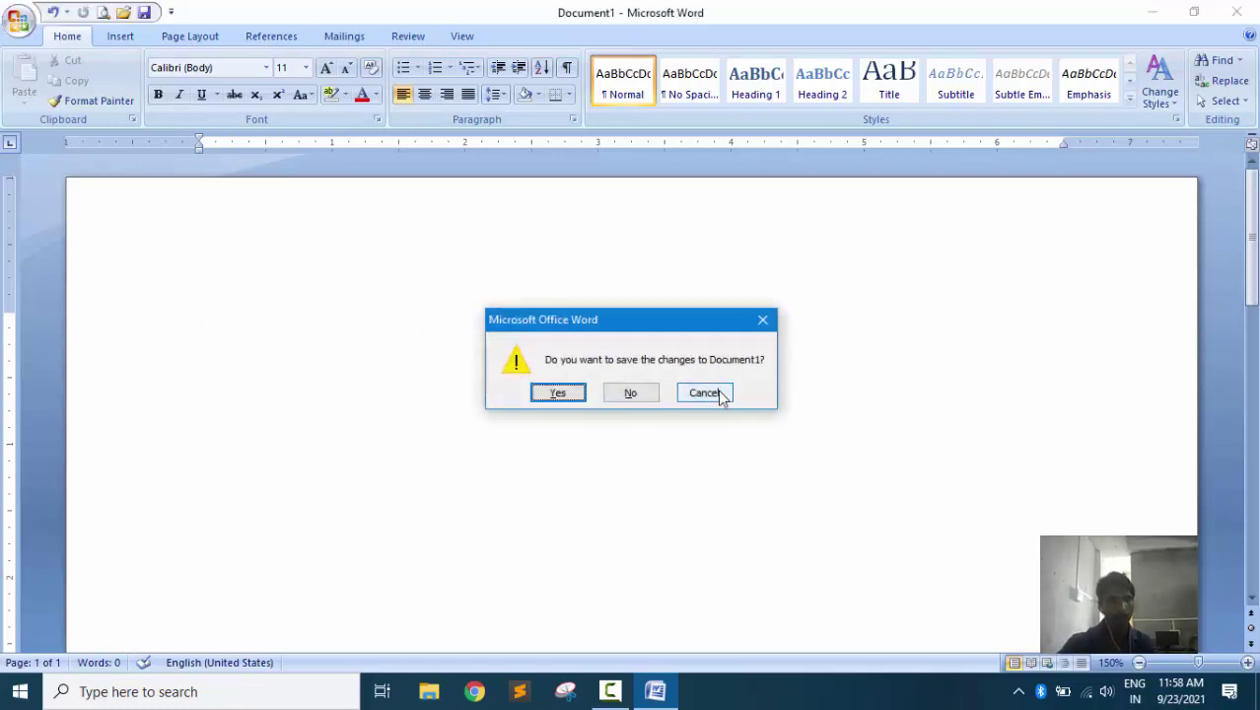
left_click(721, 394)
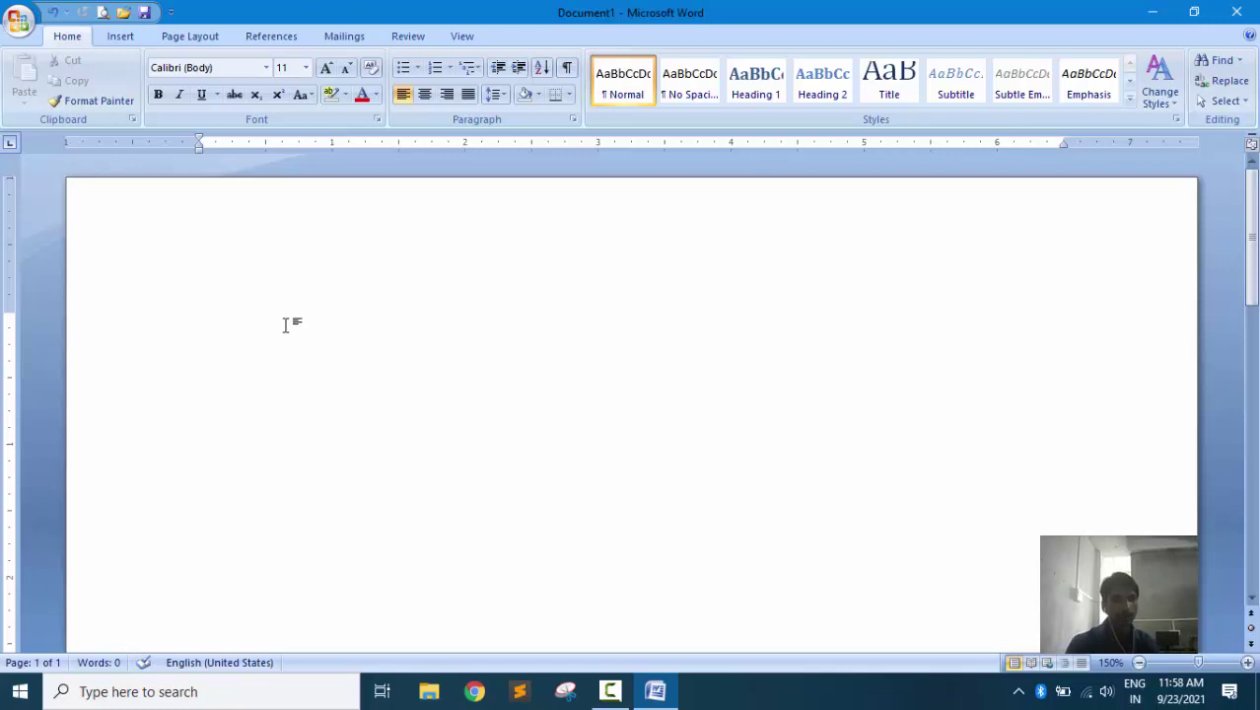
- Switch Word's colour scheme to Silver in Word Options
left_click(19, 19)
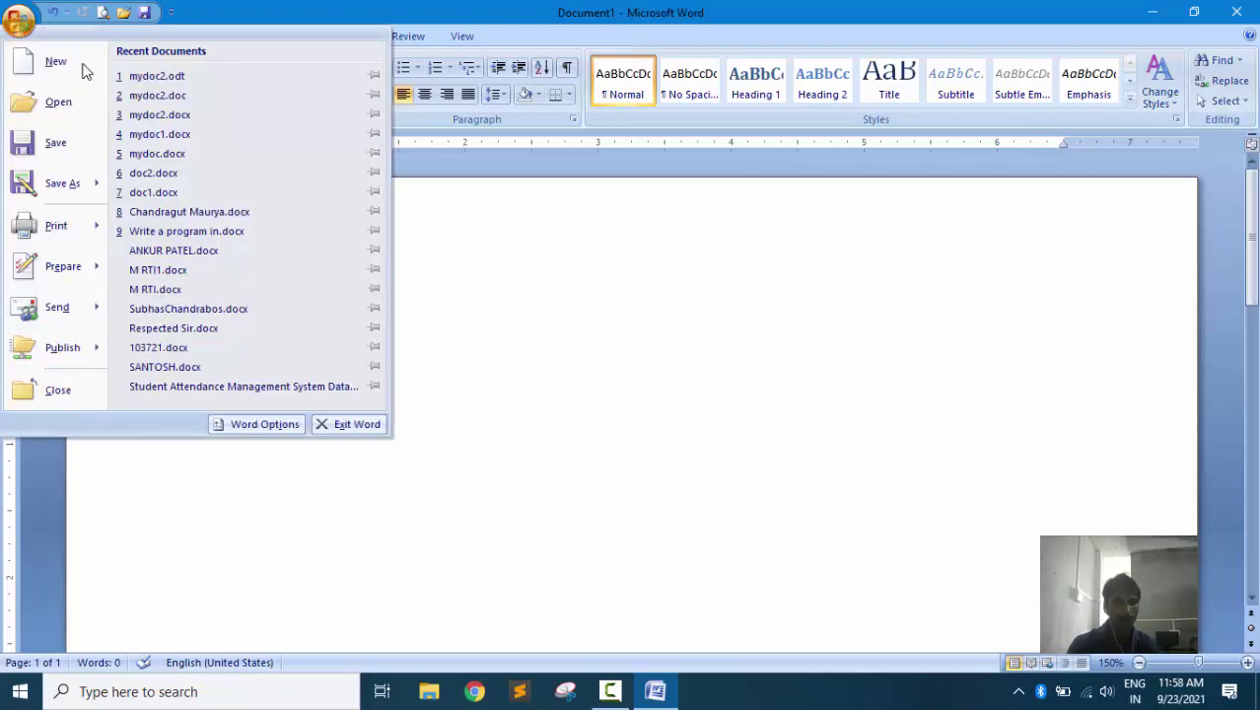
left_click(256, 428)
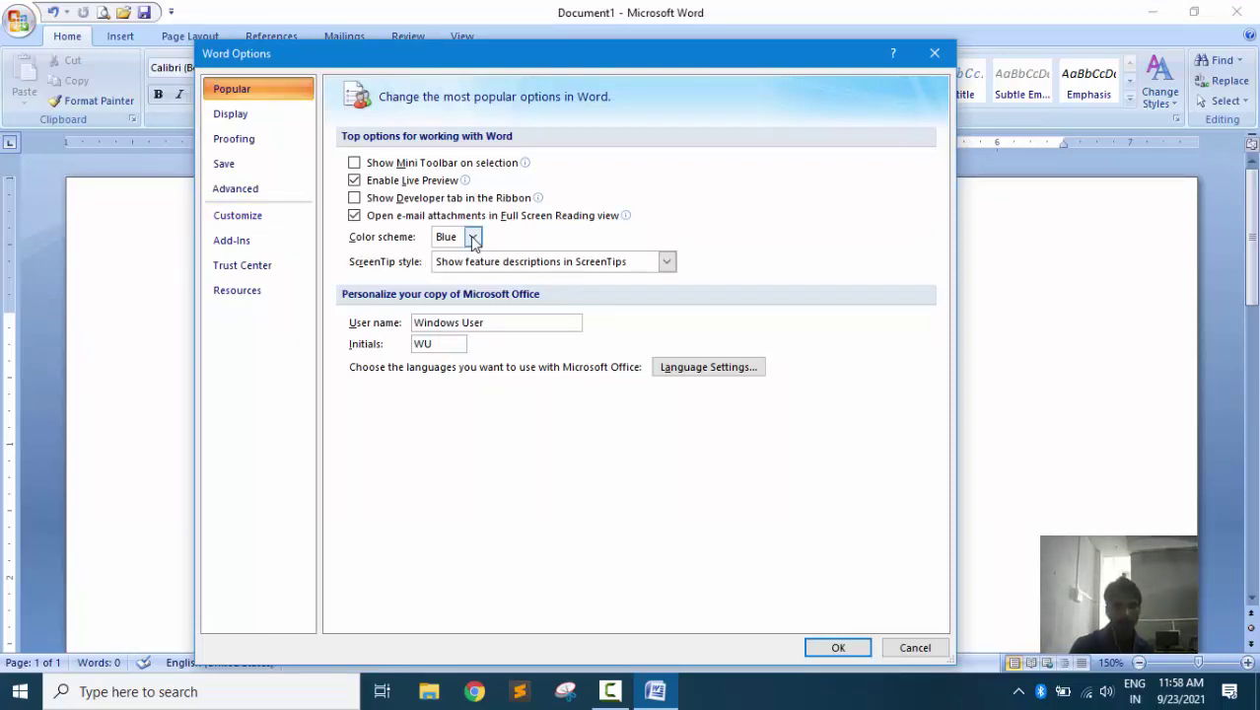
left_click(473, 239)
left_click(467, 274)
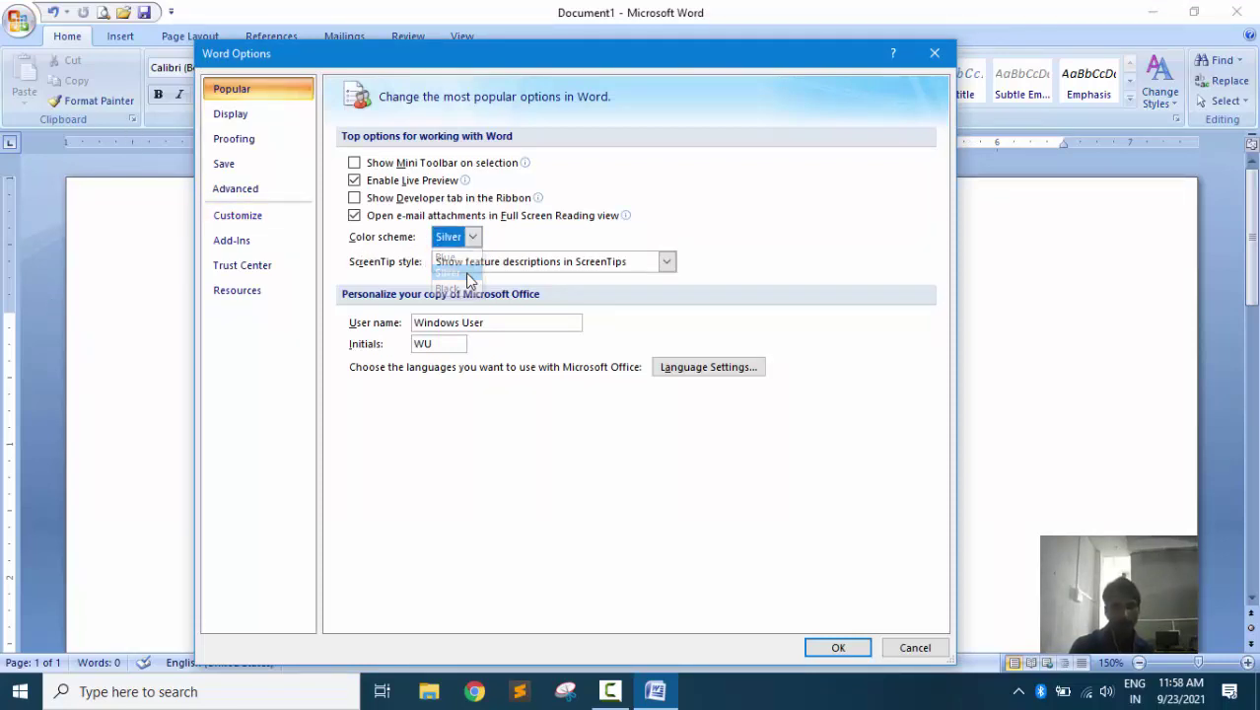
left_click(838, 647)
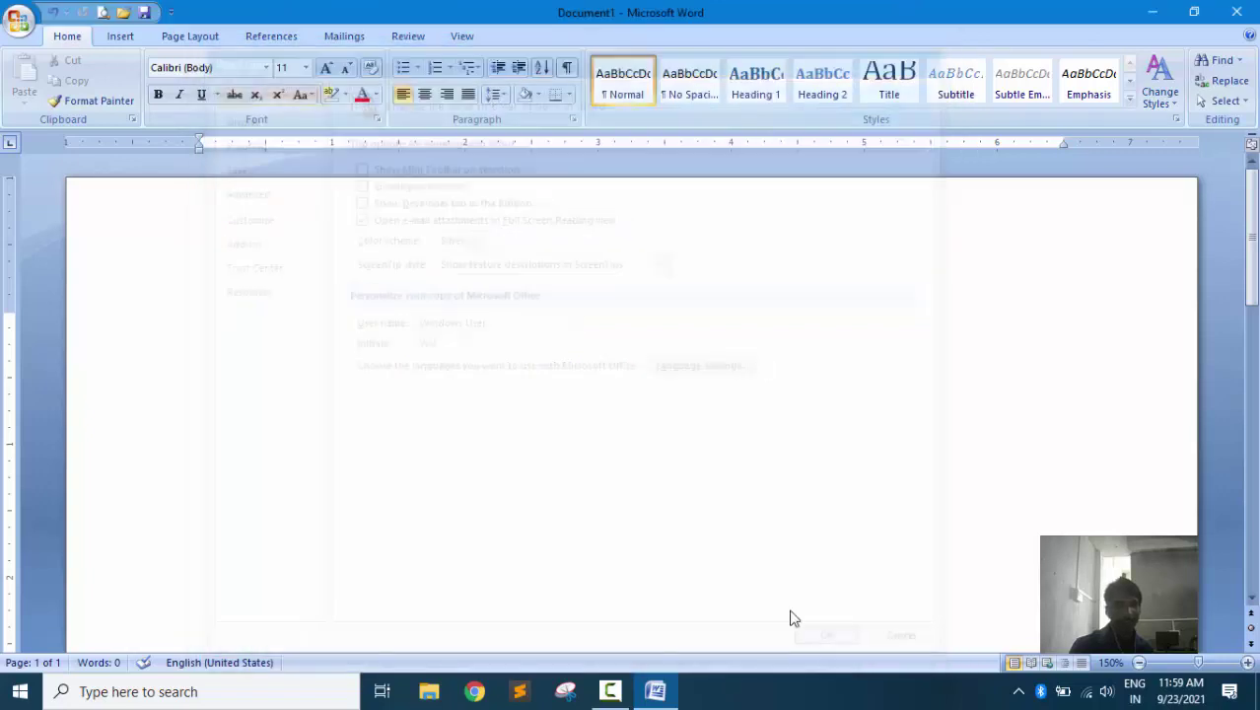
- Set the colour scheme back to Blue and confirm with OK
left_click(19, 20)
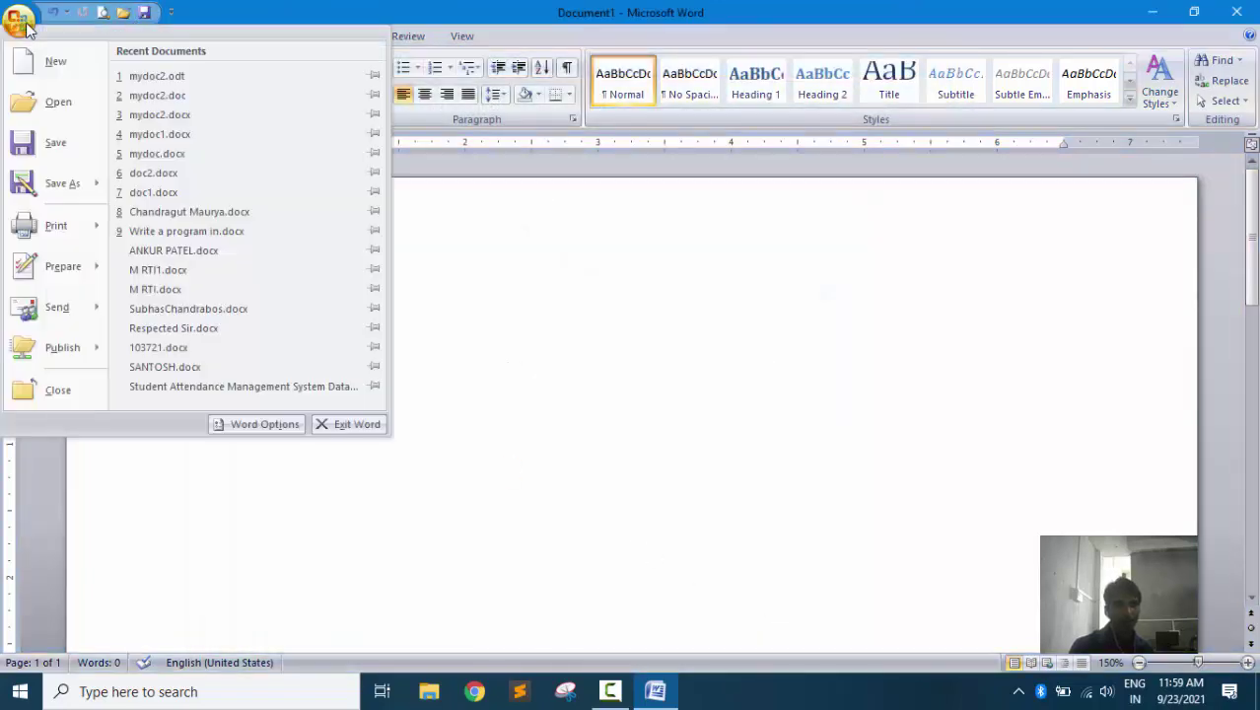
left_click(273, 424)
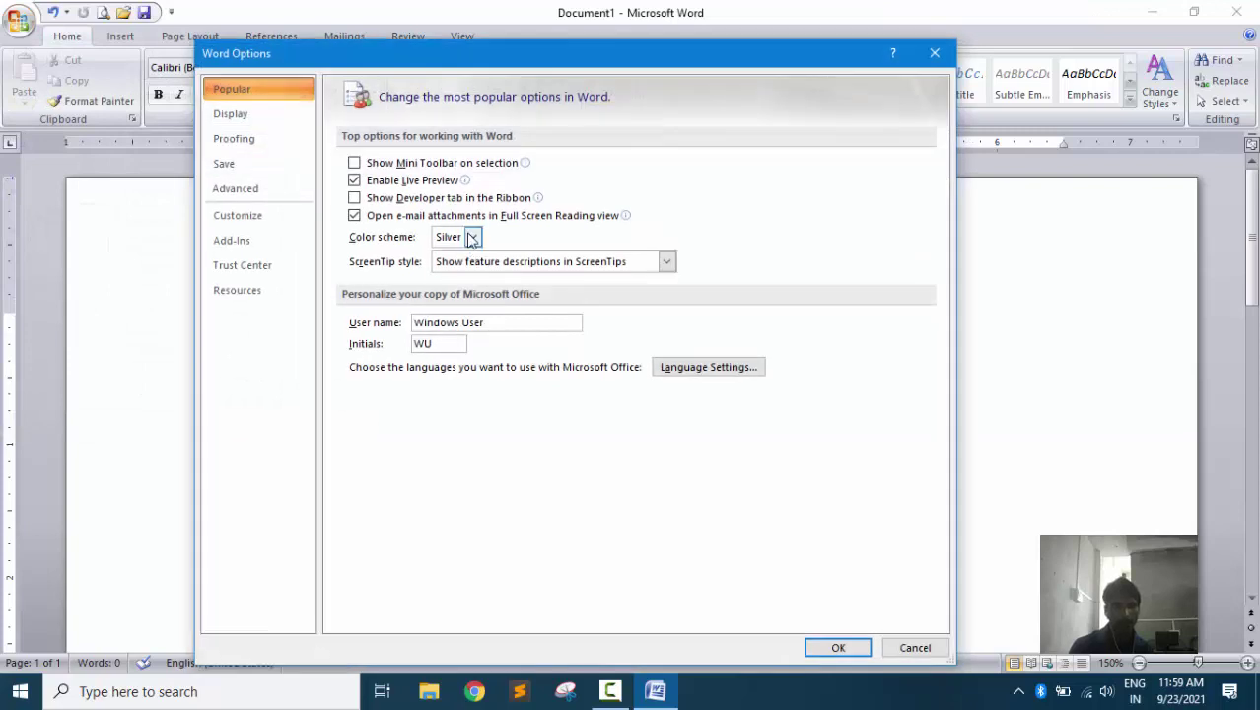
left_click(472, 236)
left_click(468, 257)
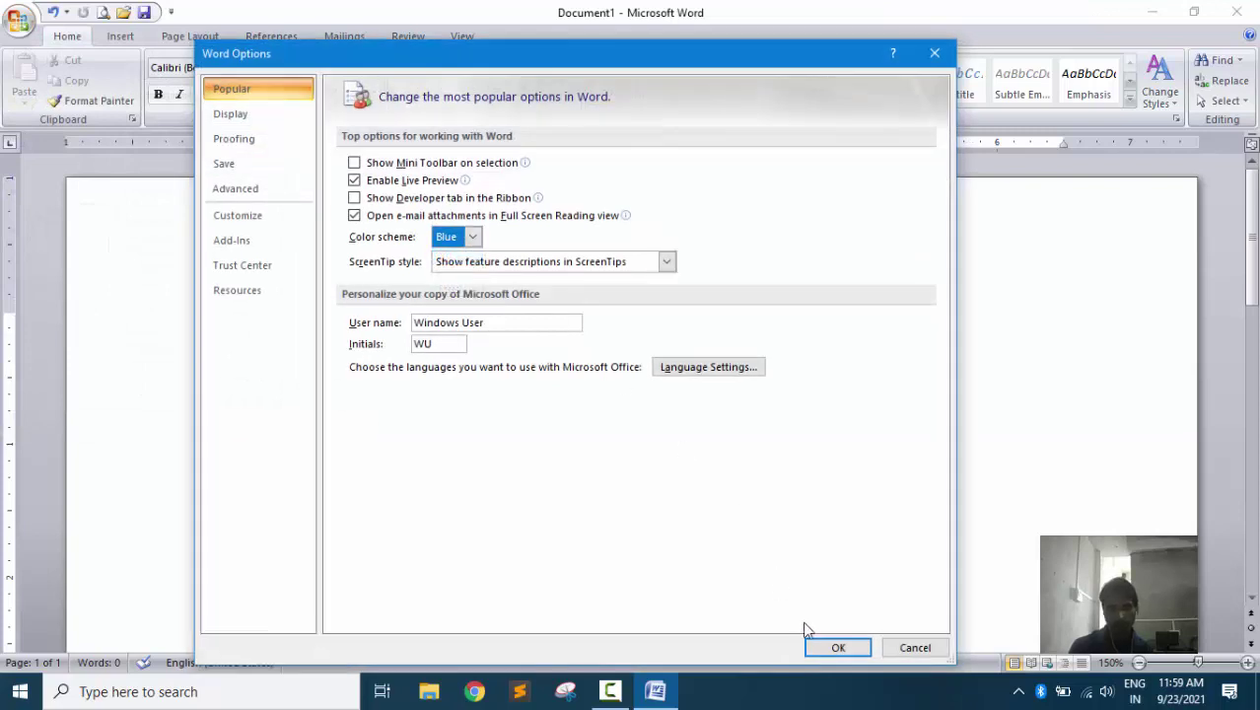
left_click(840, 648)
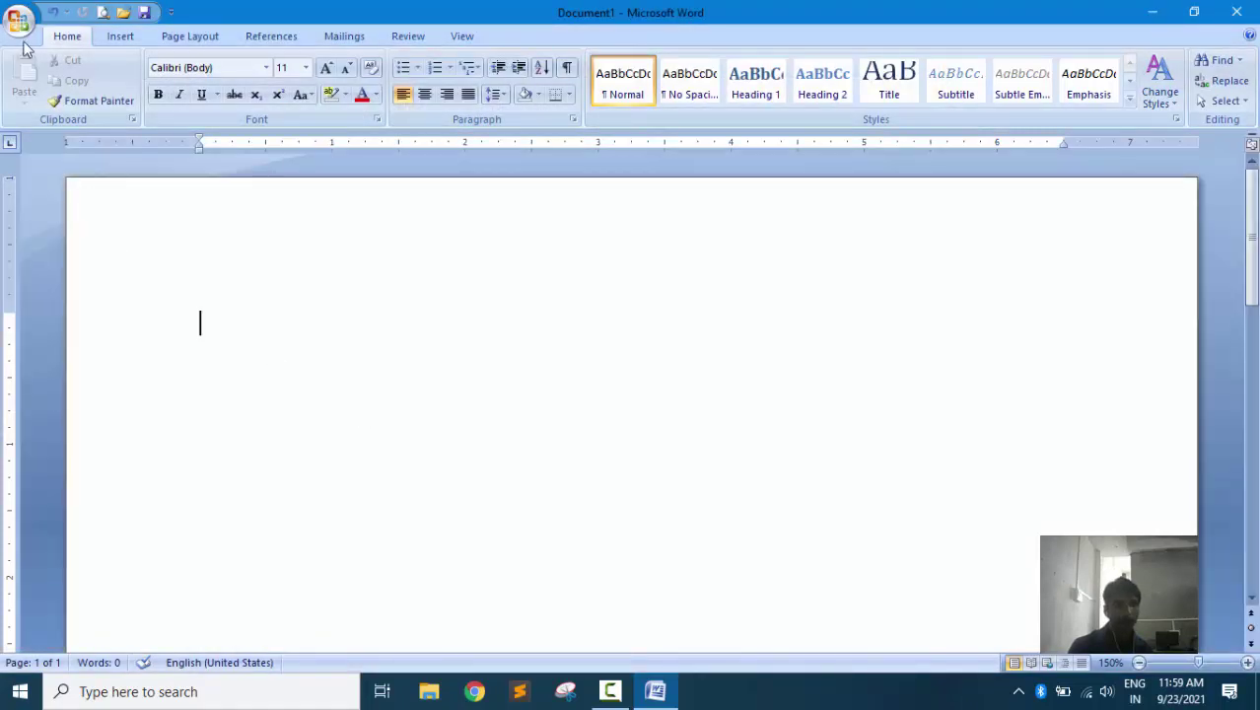
left_click(20, 22)
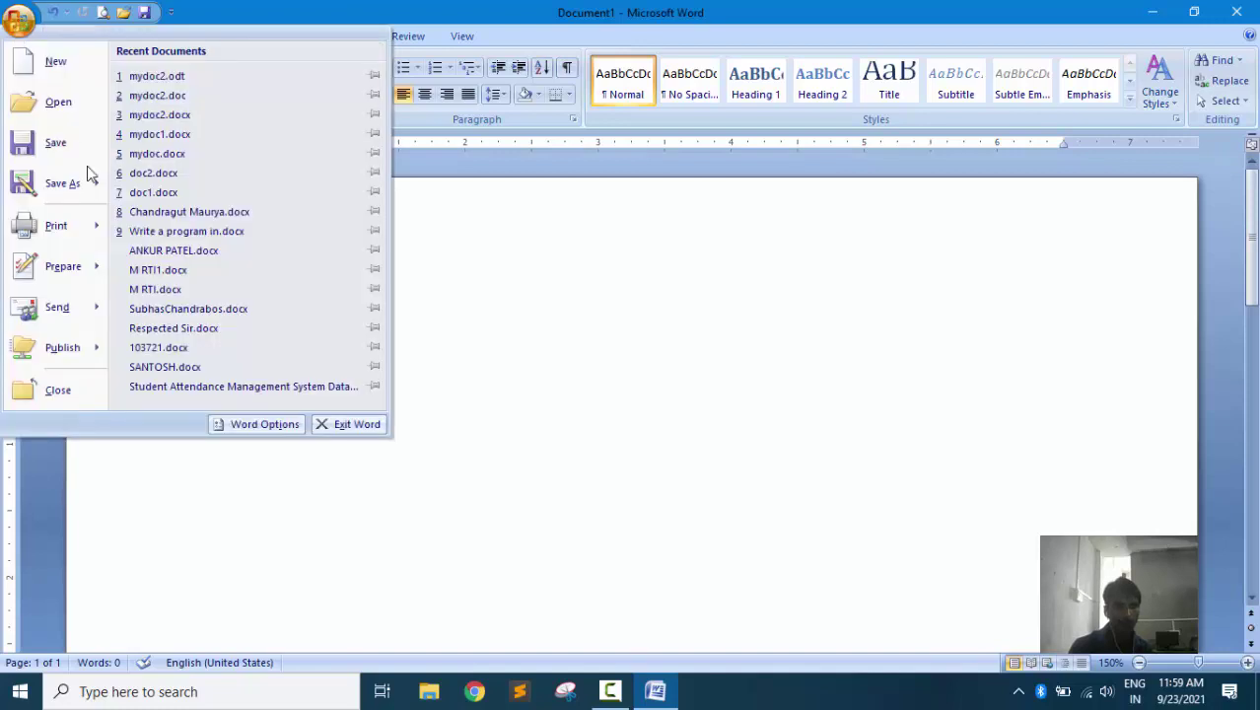
- In Display options, always show spaces as formatting marks, leaving tab characters off
left_click(268, 428)
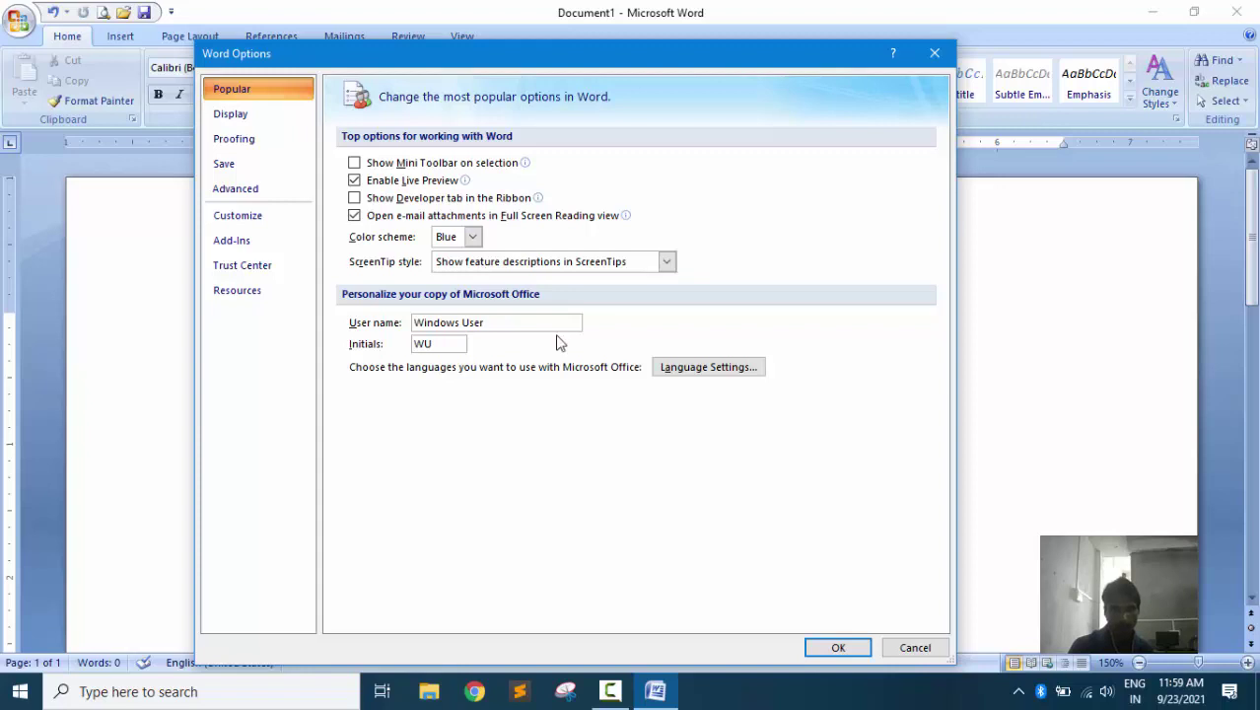
left_click(235, 115)
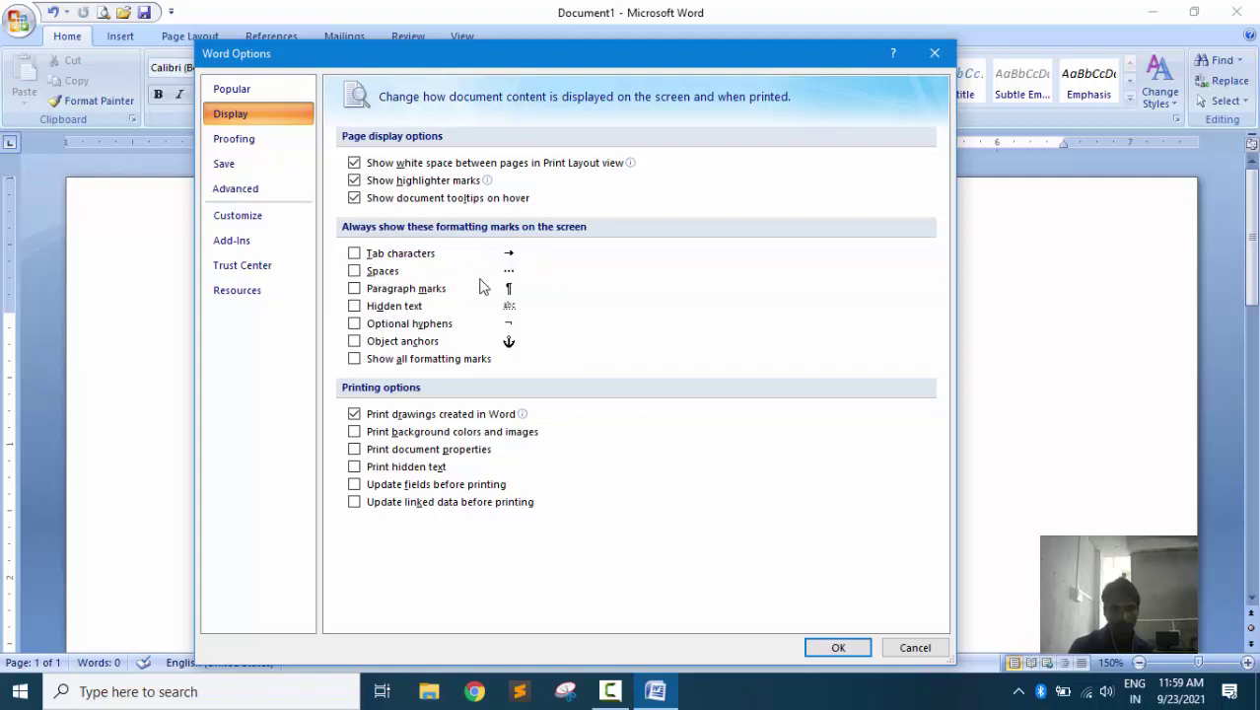
left_click(376, 254)
left_click(384, 271)
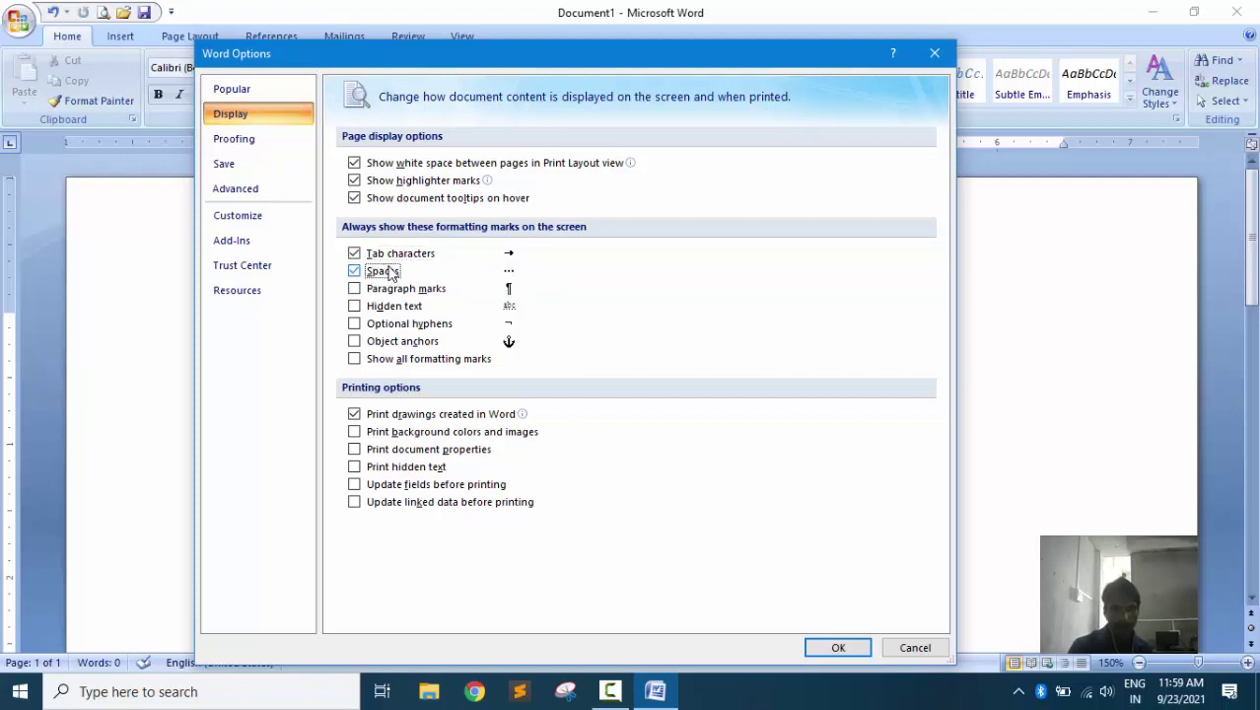
left_click(387, 256)
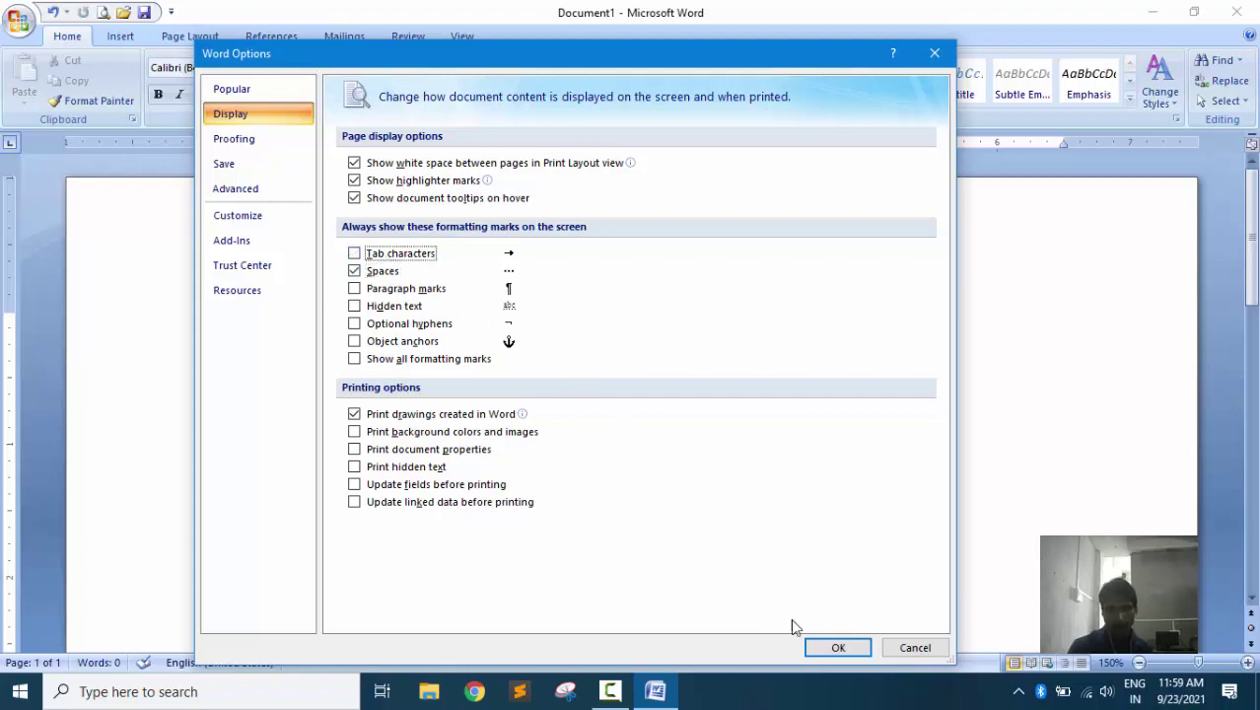
left_click(838, 648)
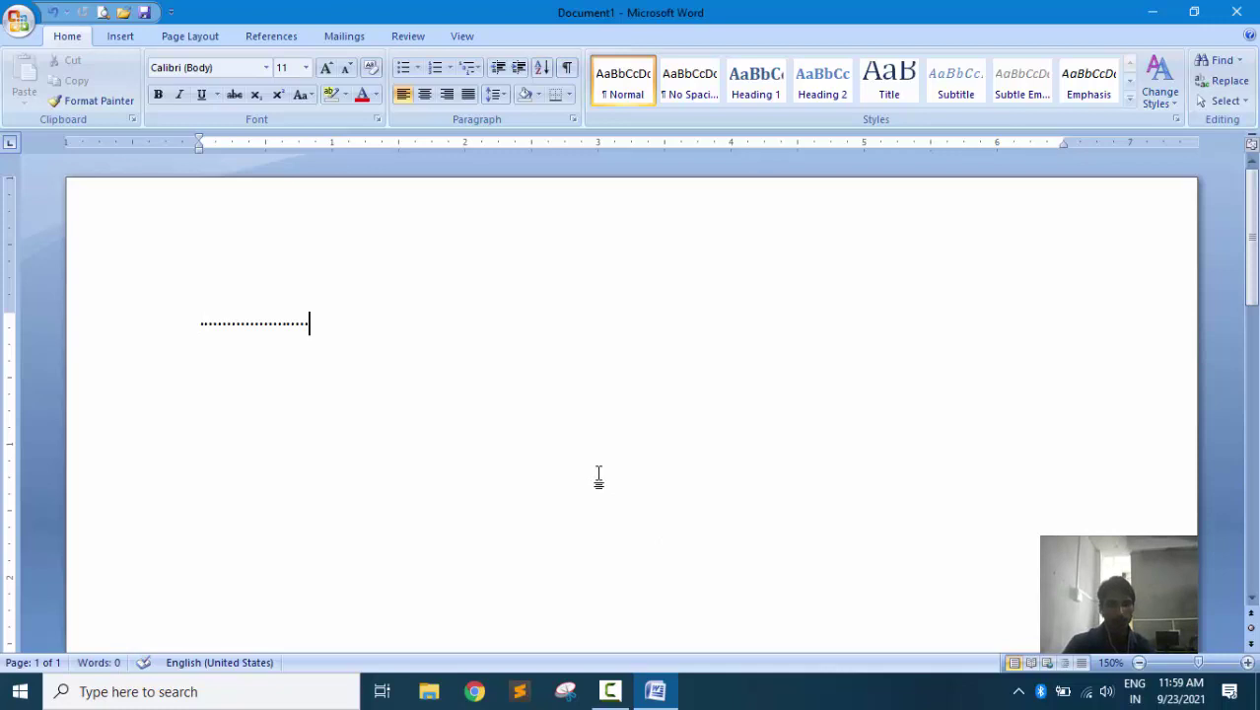
- Select and delete the test spaces so the page is blank
key("ctrl+a")
key("BackSpace")
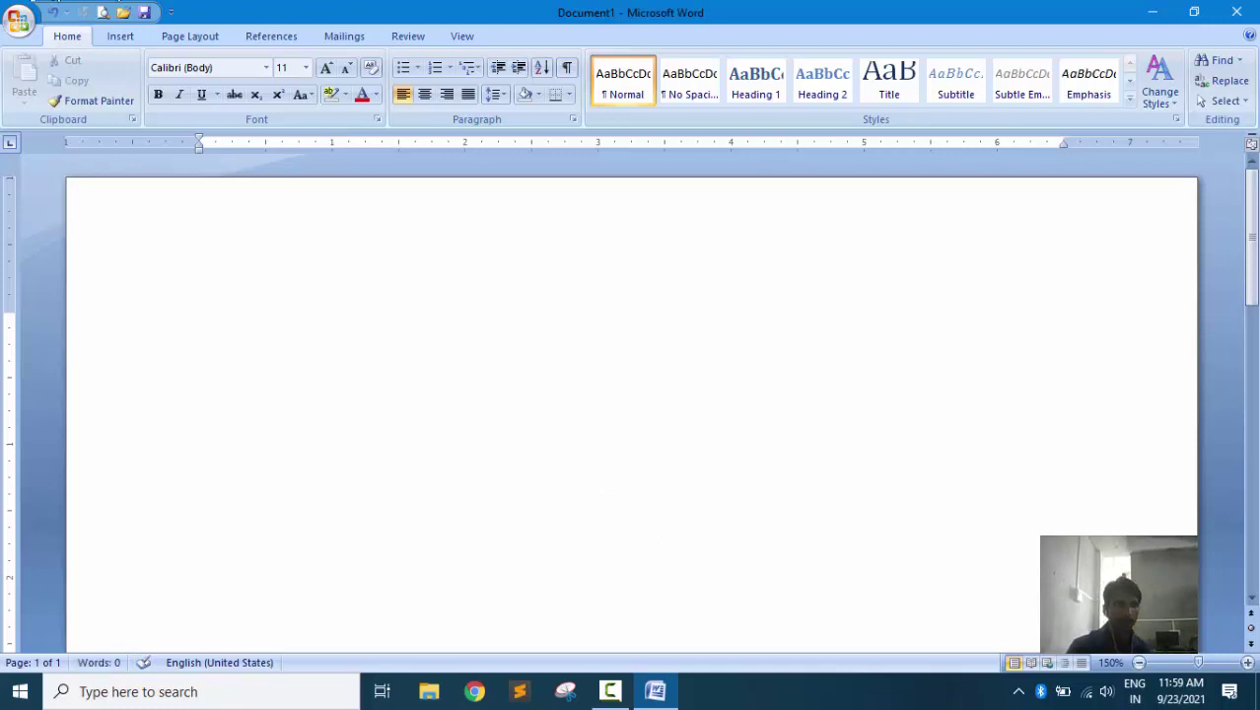
left_click(15, 21)
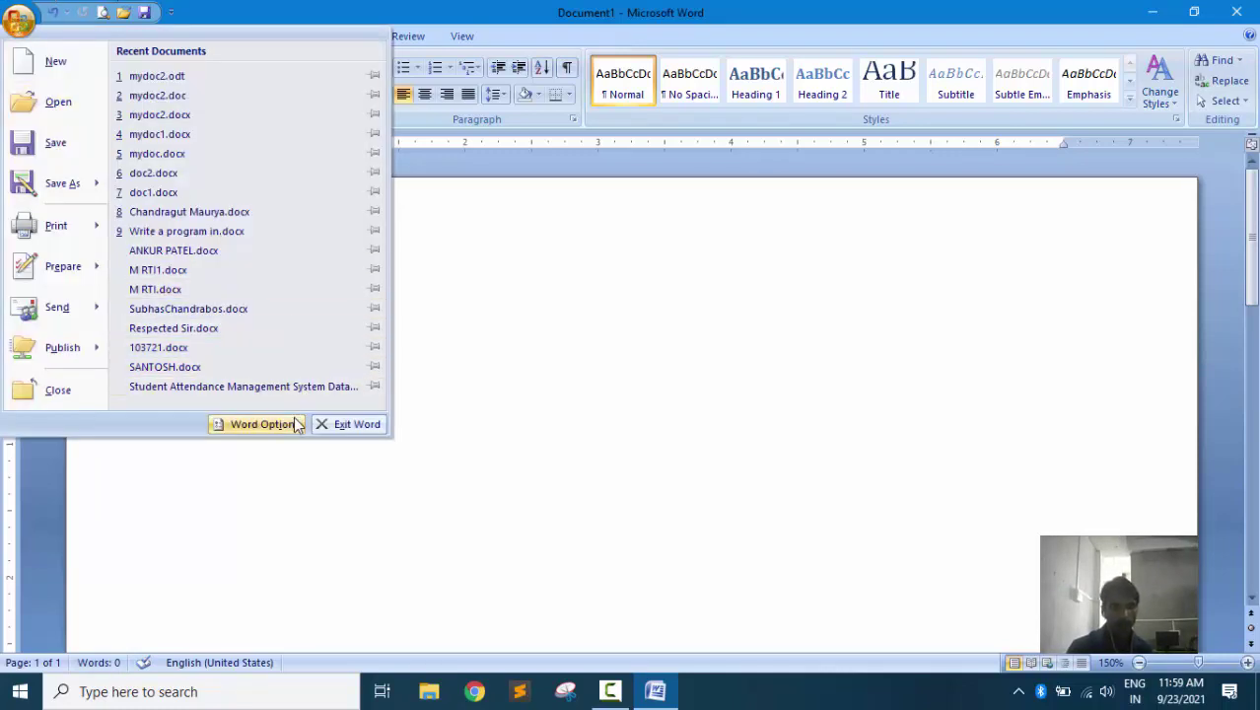
- Untick the always-show Spaces mark under Display, then view the Proofing page
left_click(261, 424)
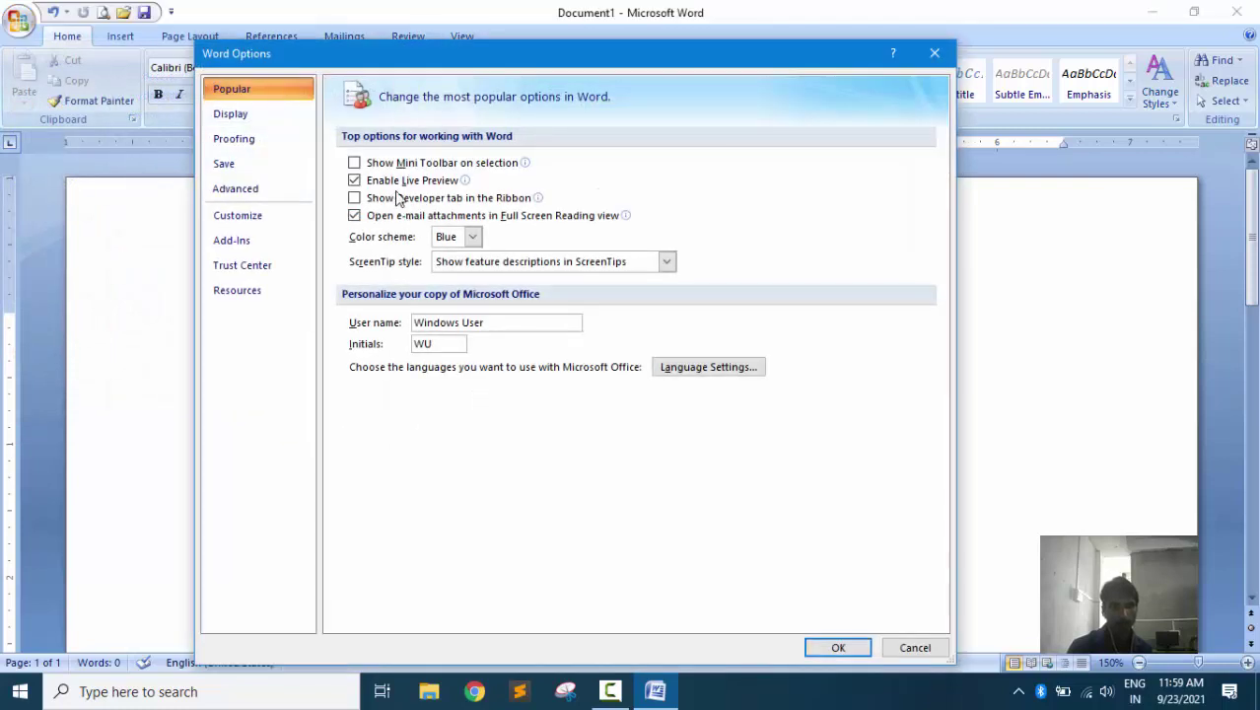
left_click(263, 131)
left_click(256, 114)
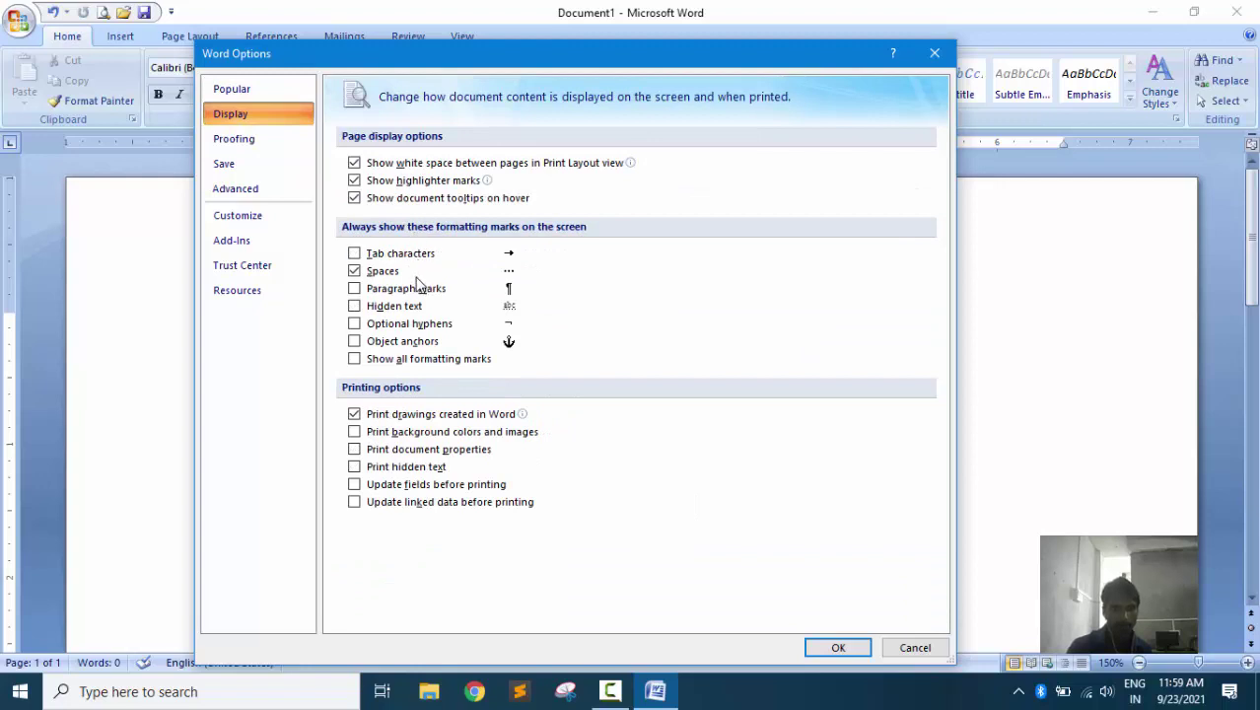
left_click(385, 273)
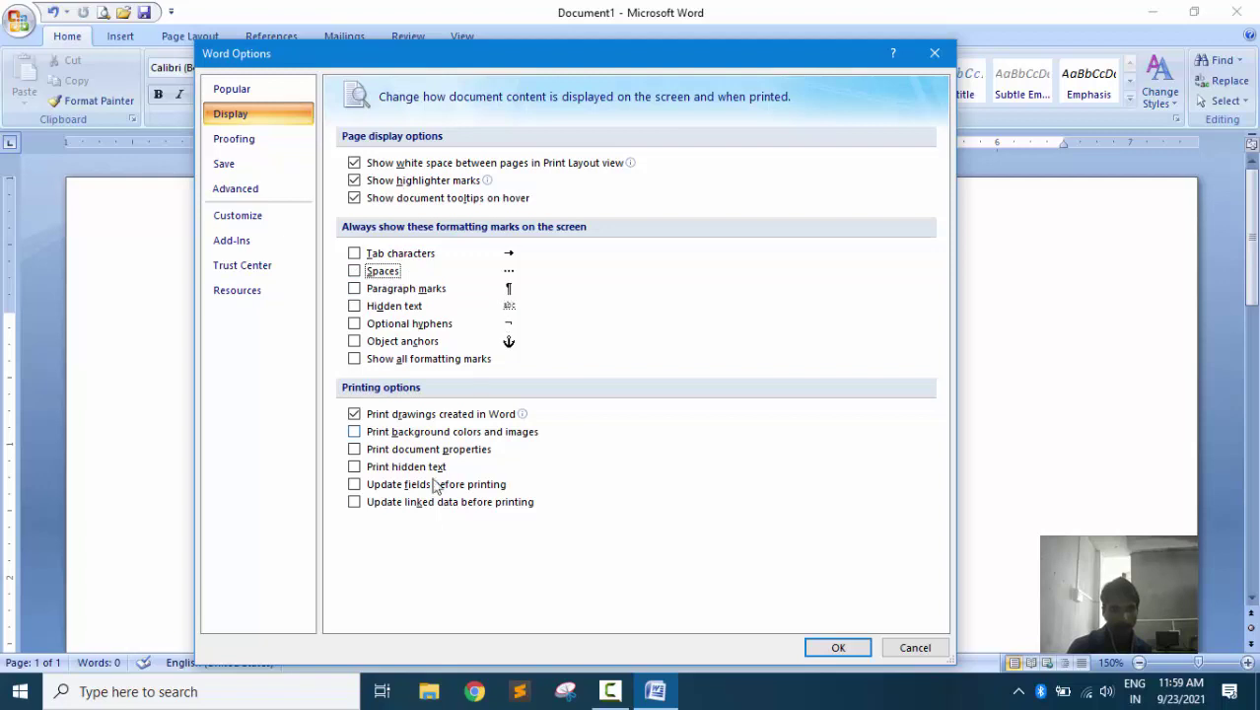
left_click(264, 141)
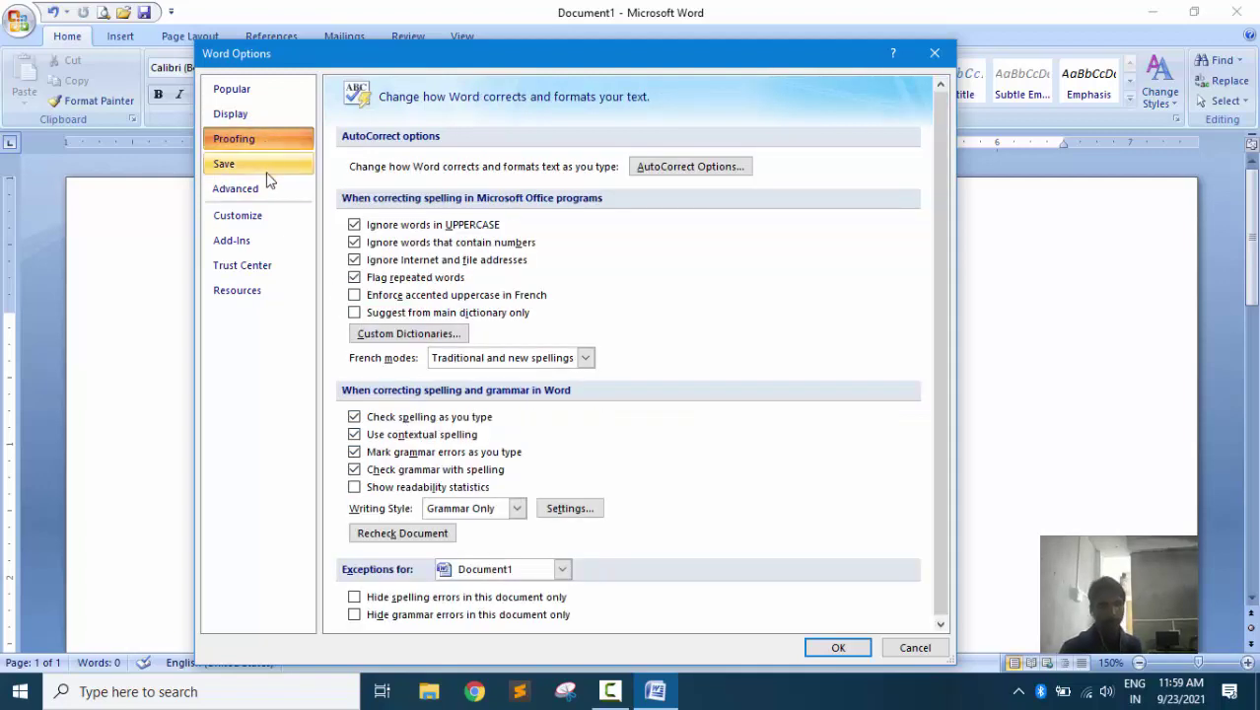
- Review the Save options, keeping Word Document (*.docx) as the default save format
left_click(266, 175)
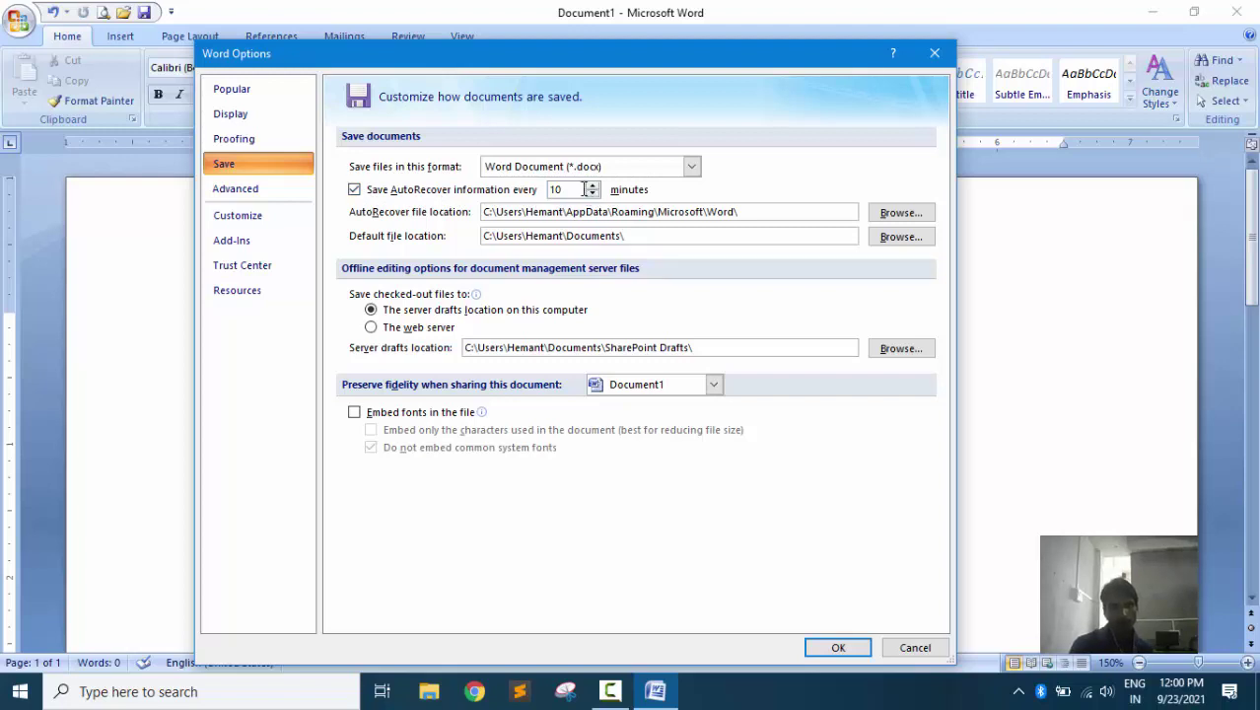
left_click(577, 189)
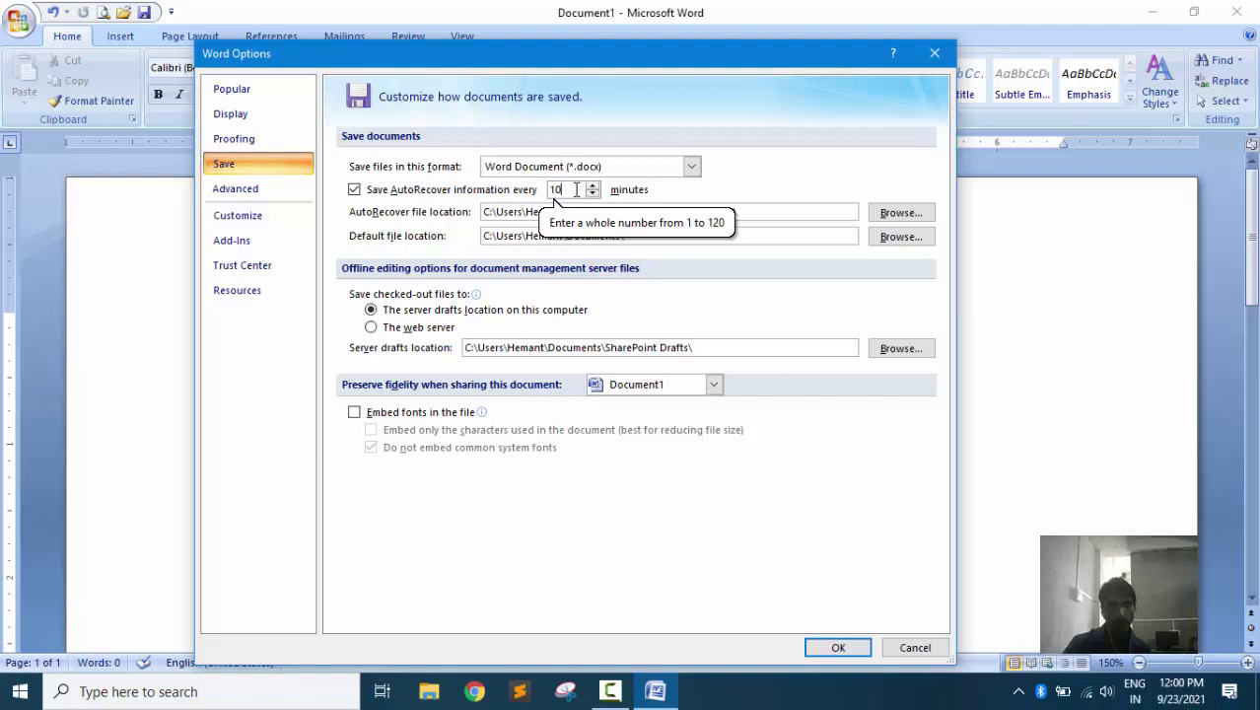
left_click(693, 166)
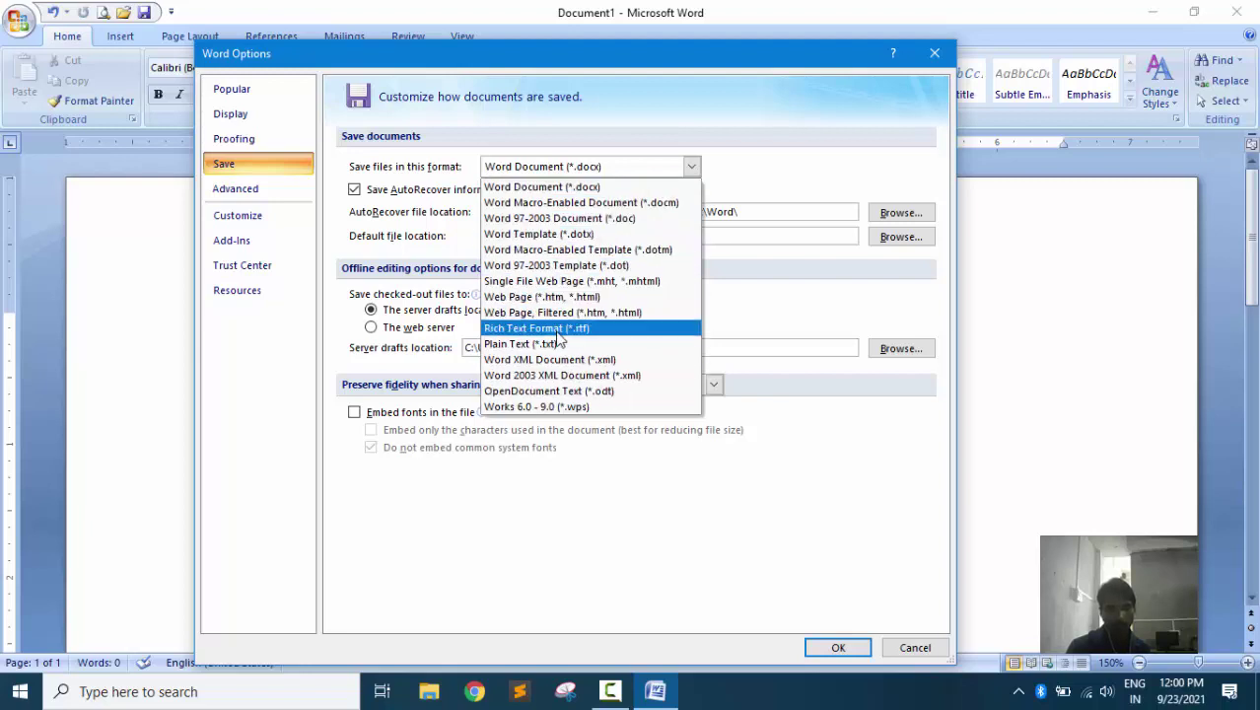
left_click(789, 175)
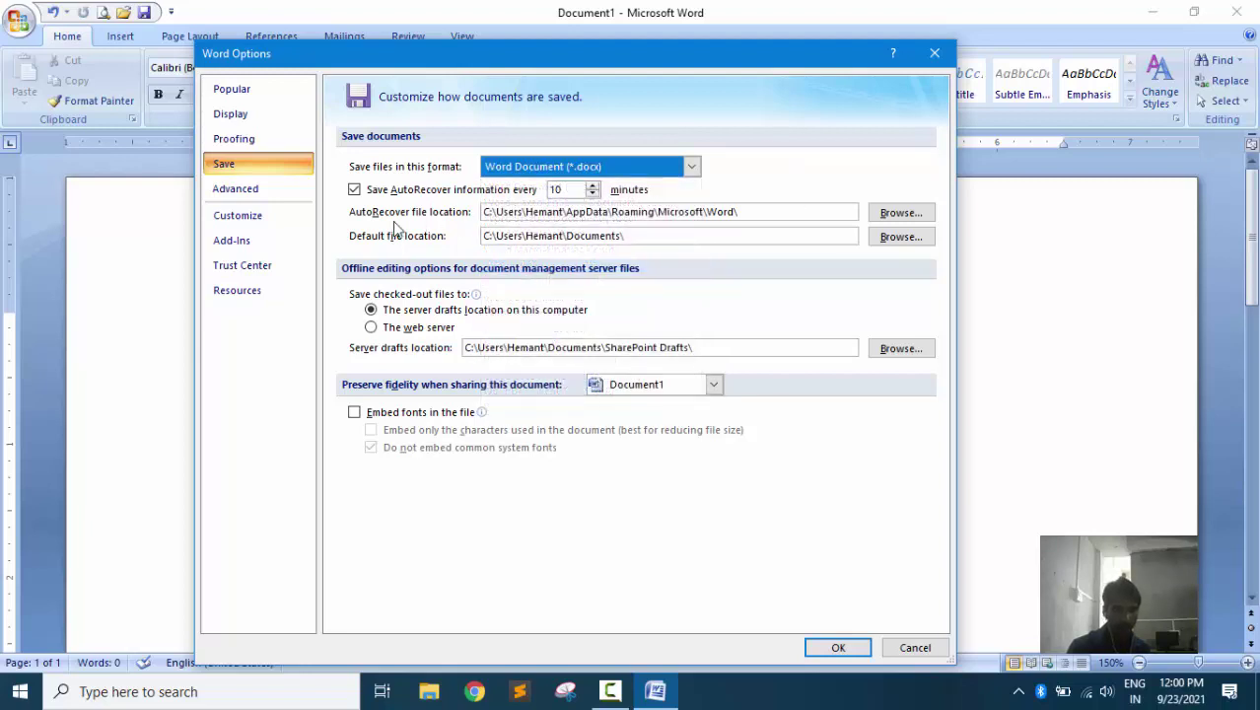
- Browse the Advanced, Customize, Trust Center, Resources, Display and Proofing pages, then close Word Options
left_click(274, 190)
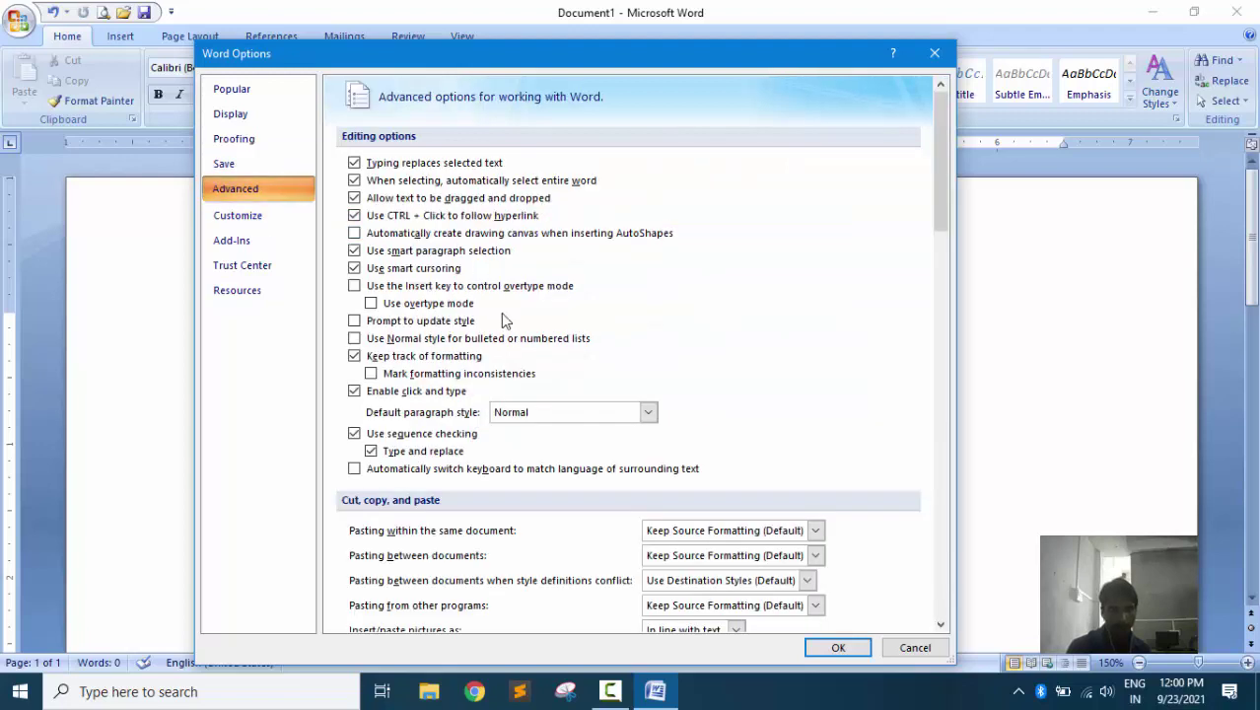
left_click(267, 215)
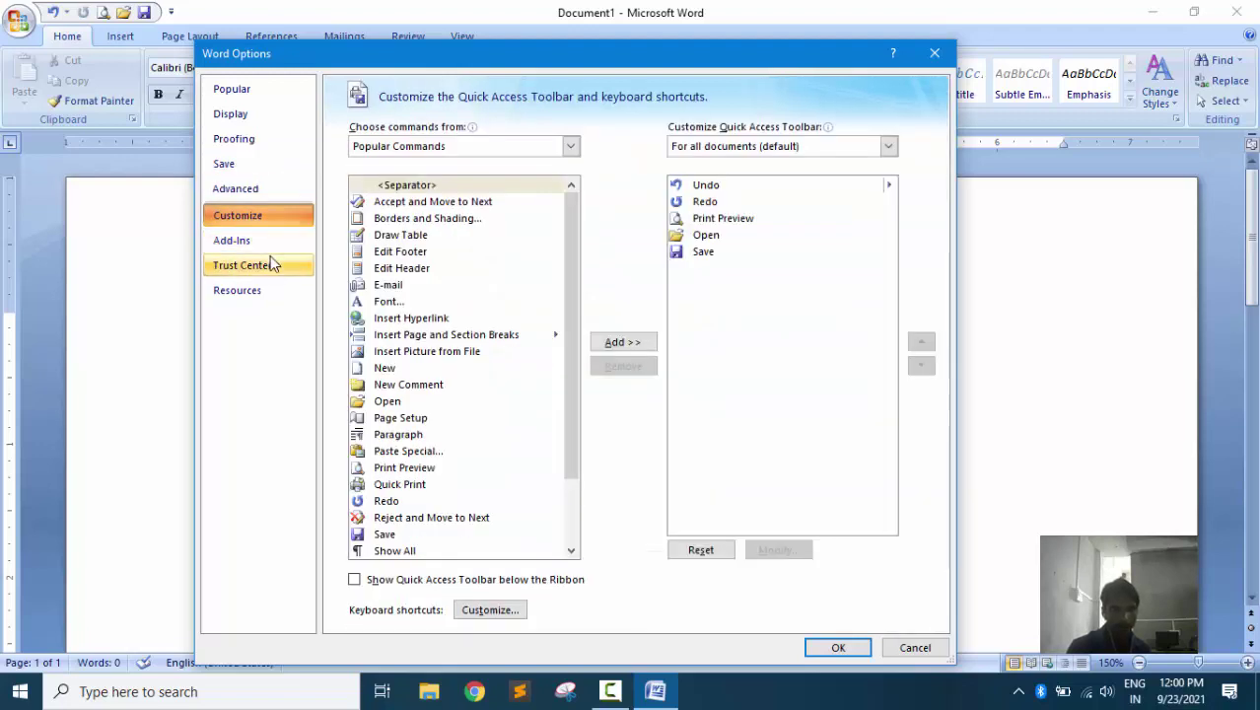
left_click(274, 264)
left_click(276, 286)
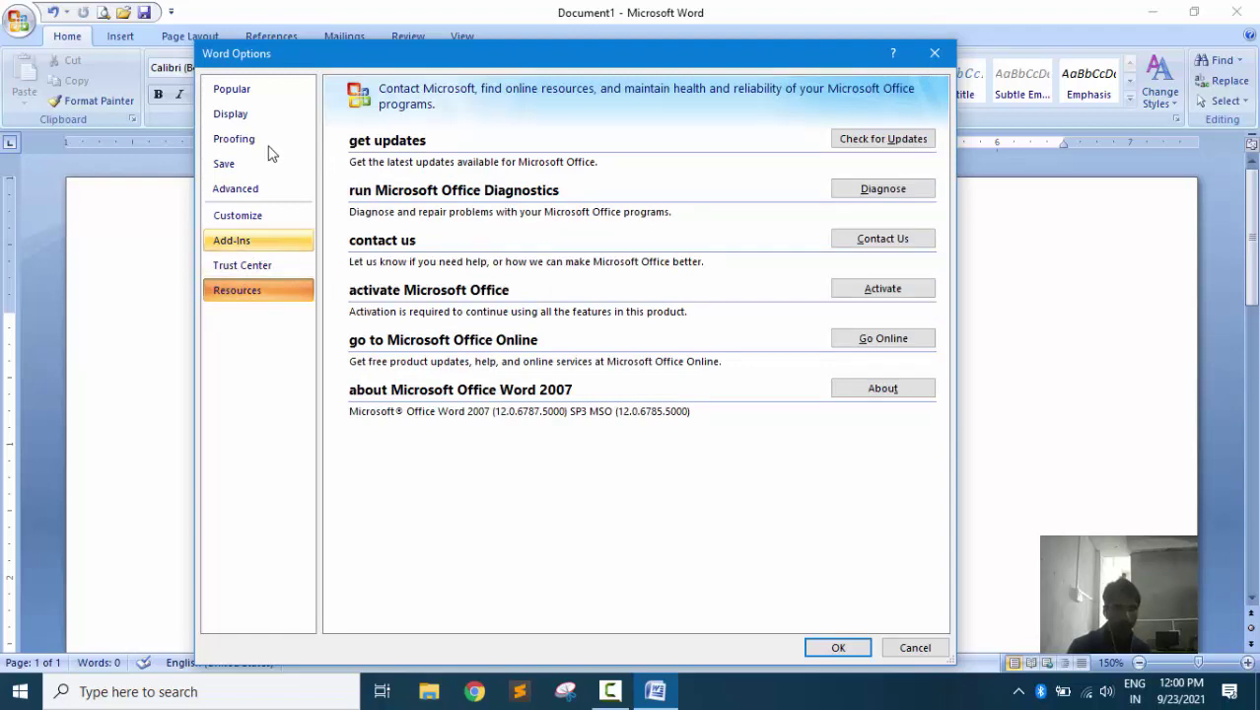
left_click(237, 118)
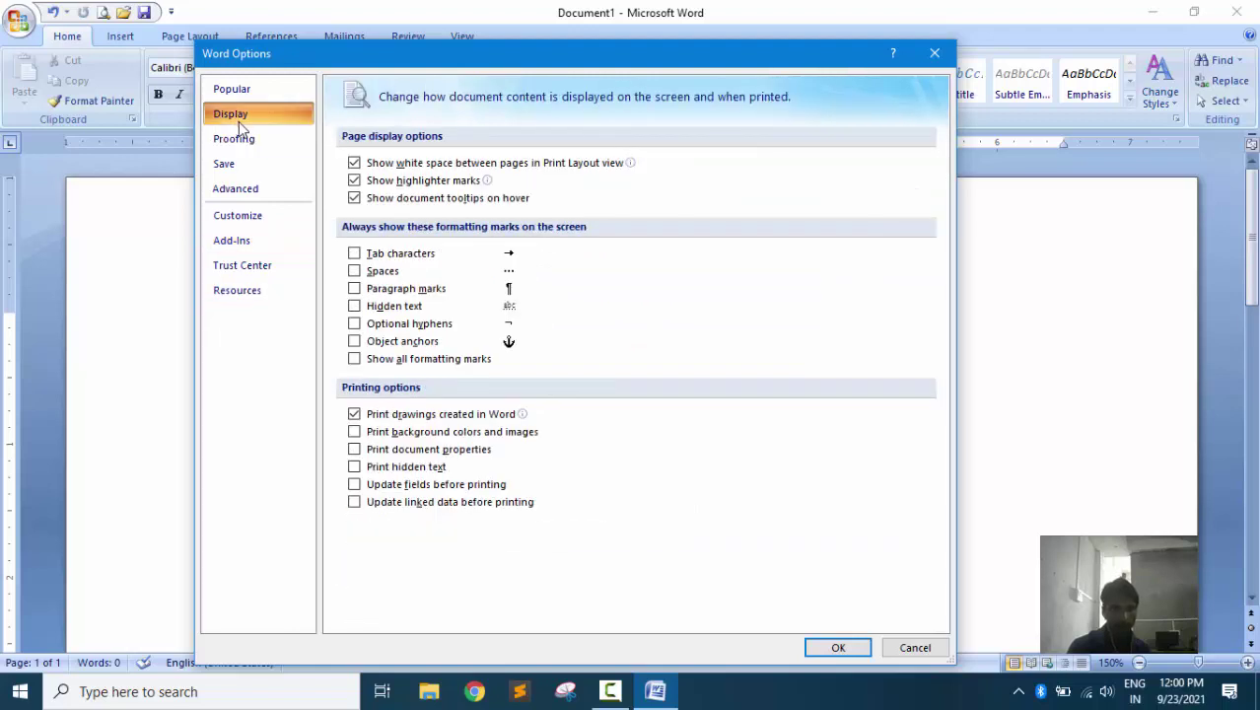
left_click(245, 139)
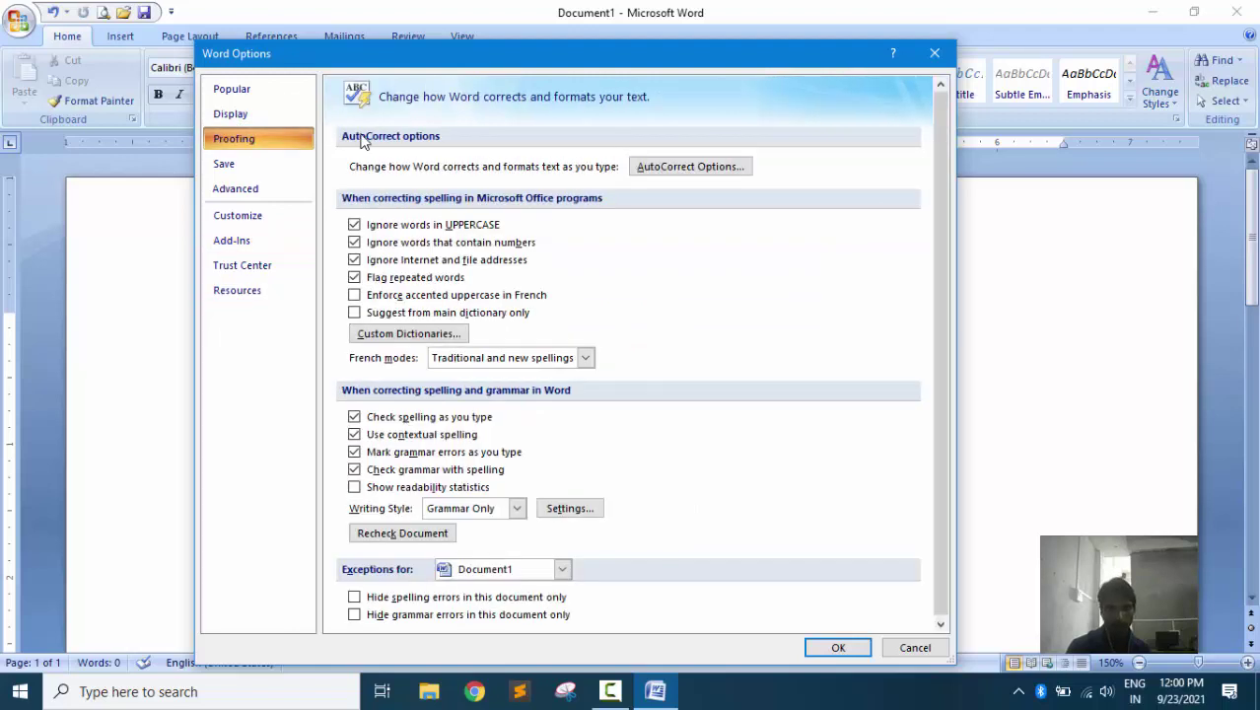
left_click(935, 55)
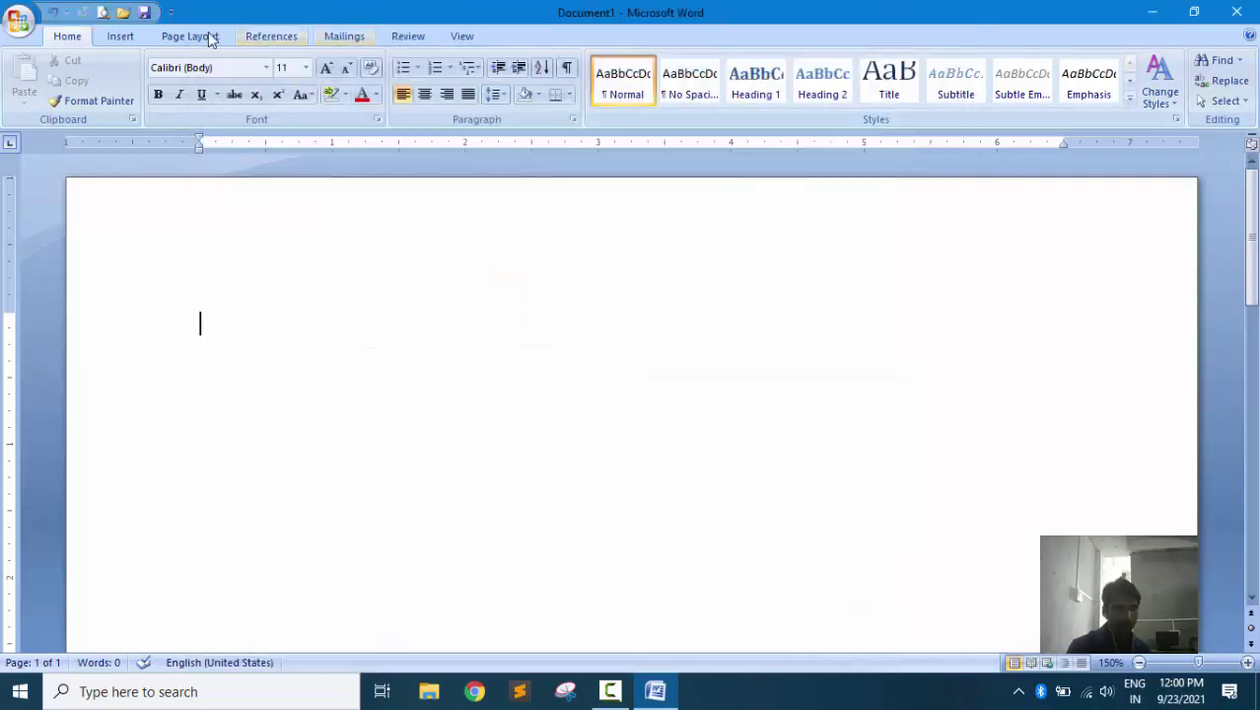
- Open the Office menu and close it again without choosing a command
left_click(20, 22)
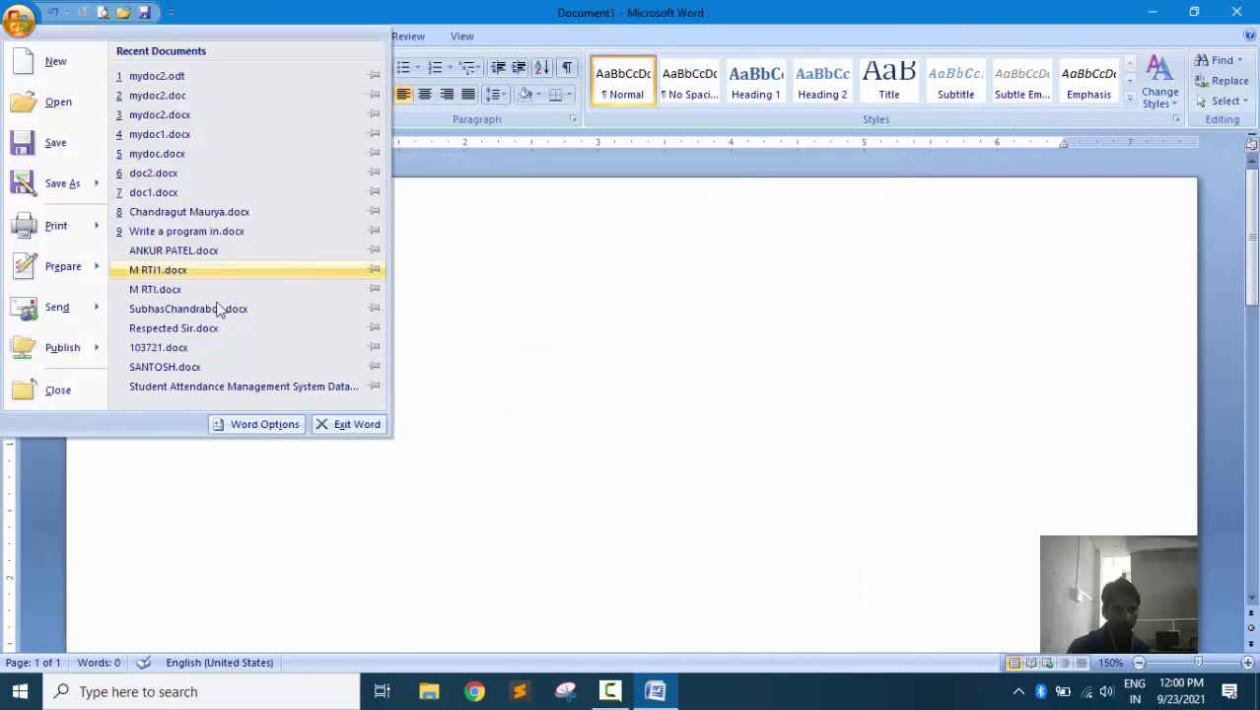
mouse_move(41, 241)
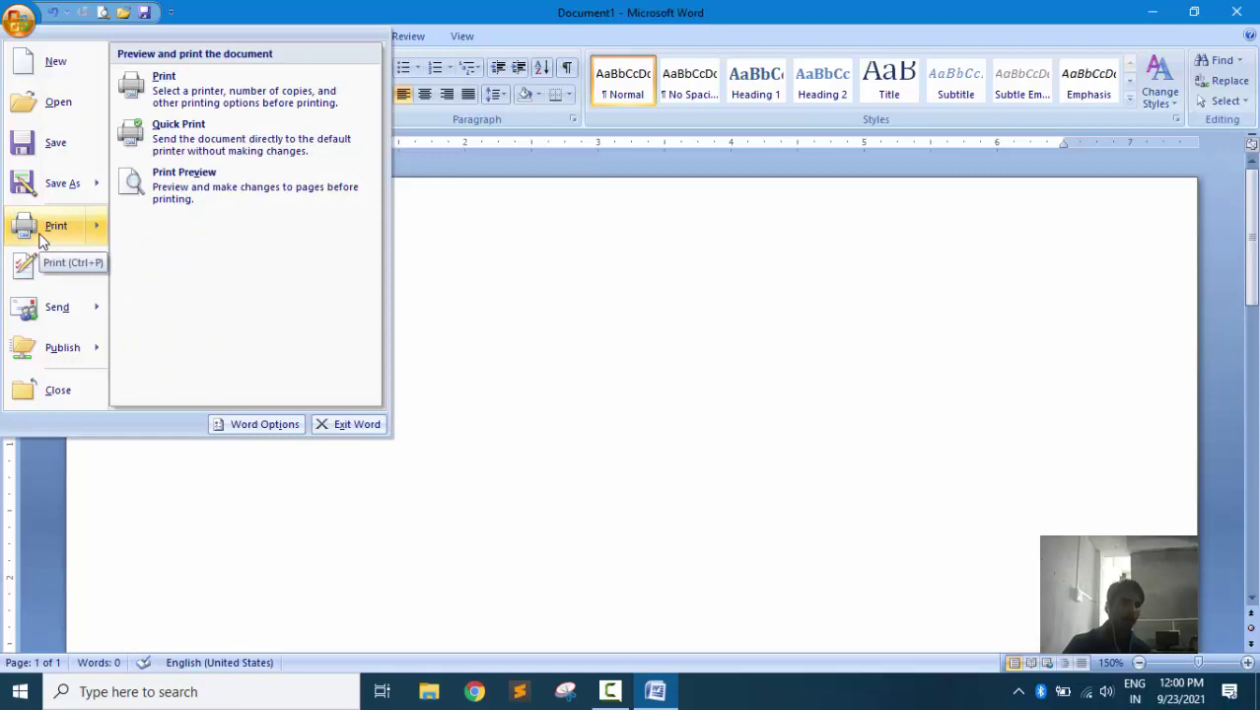
left_click(467, 308)
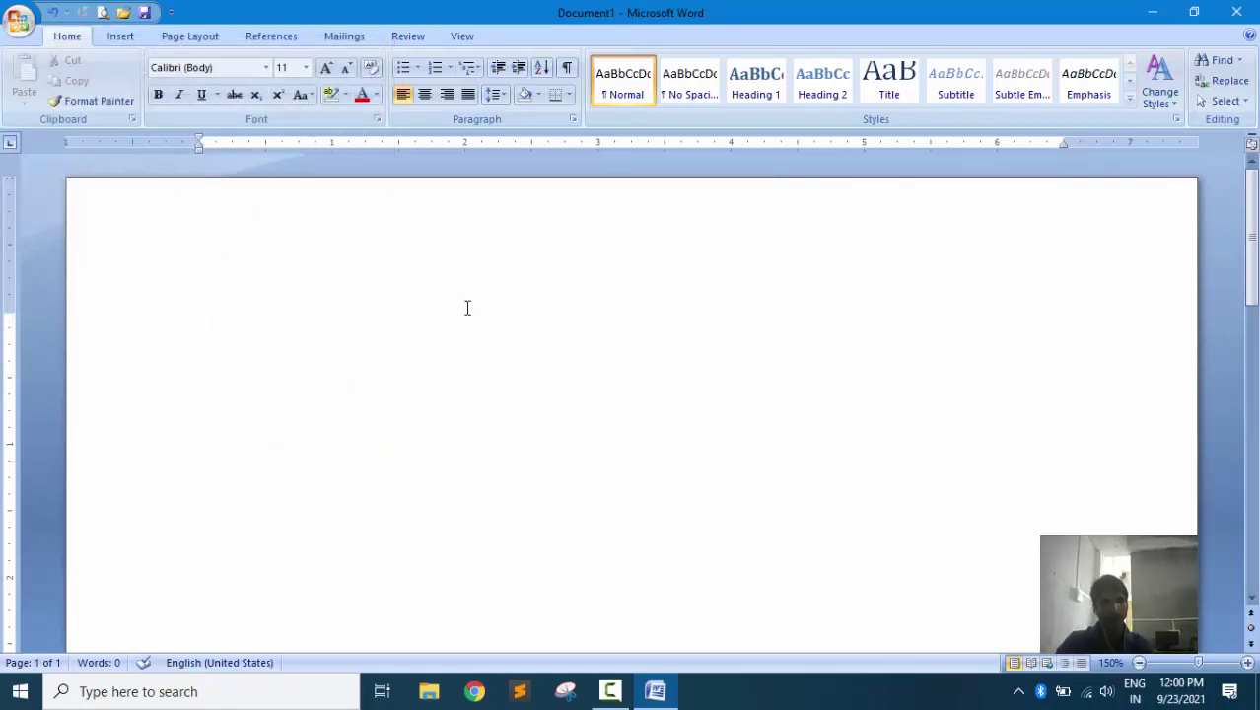
- Toggle the Print dialog with Ctrl+P a few times, then open it via Office button > Print
key("ctrl+p")
key("Escape")
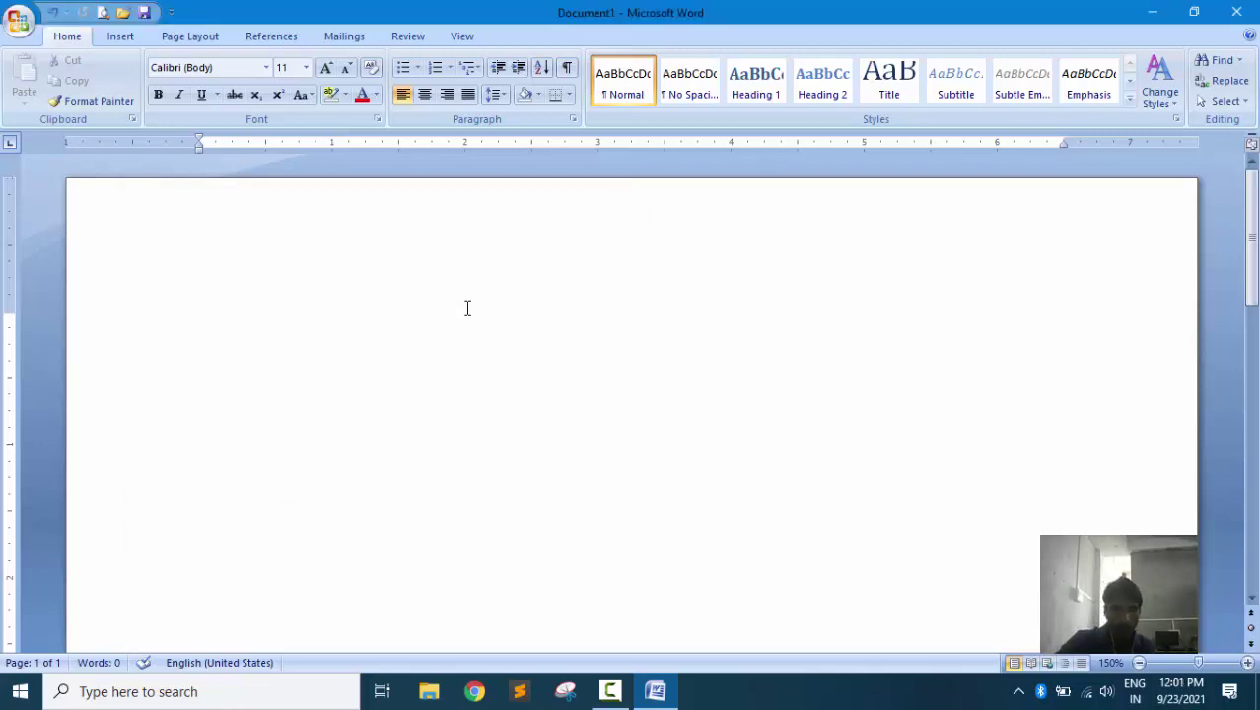
key("ctrl+p")
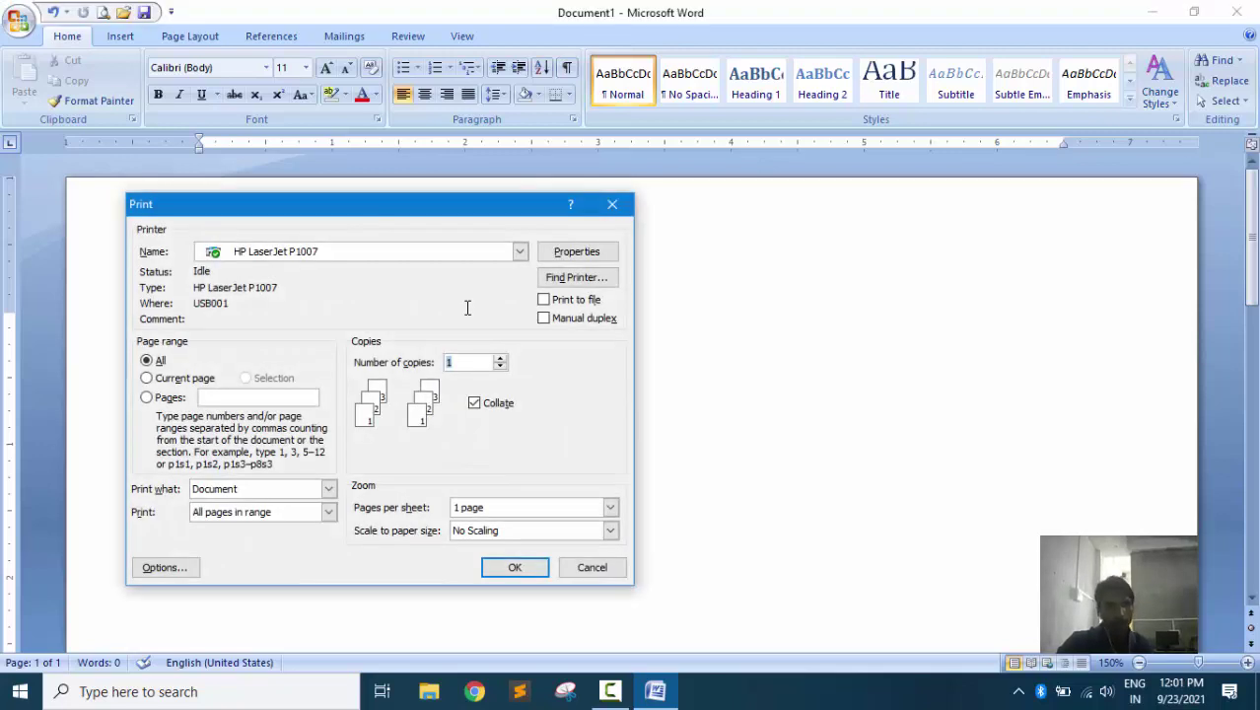
key("Escape")
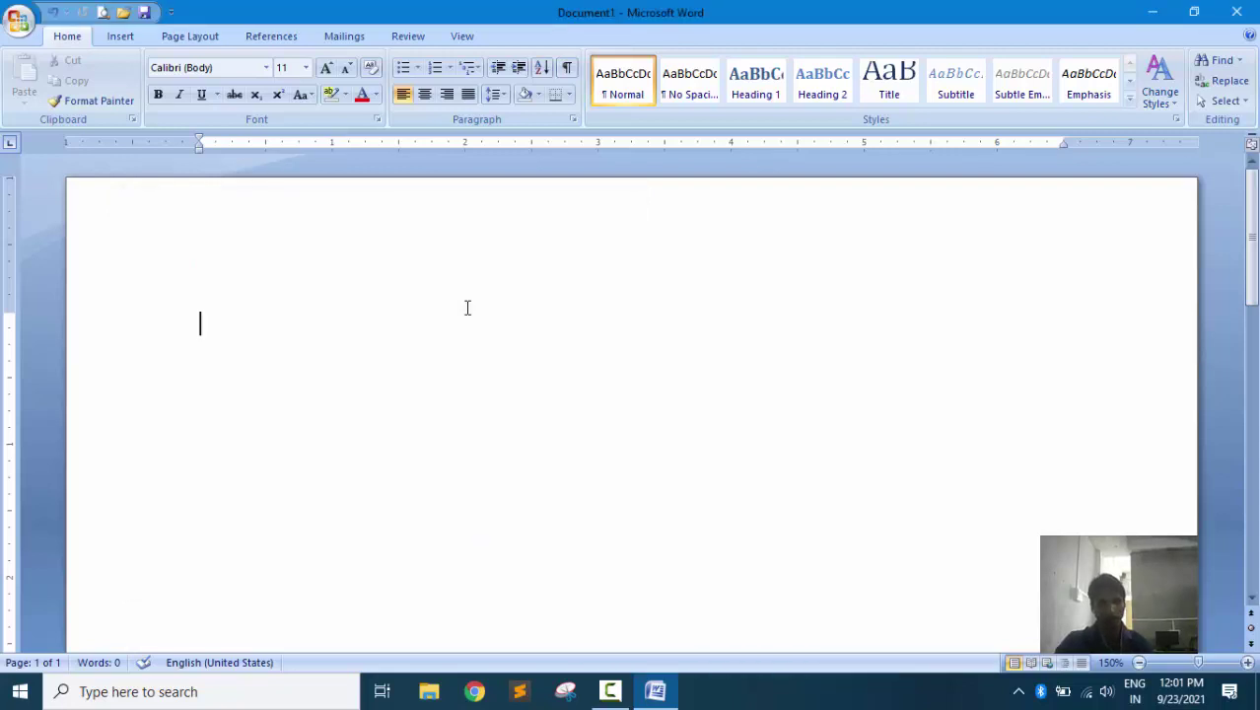
key("ctrl+p")
key("Escape")
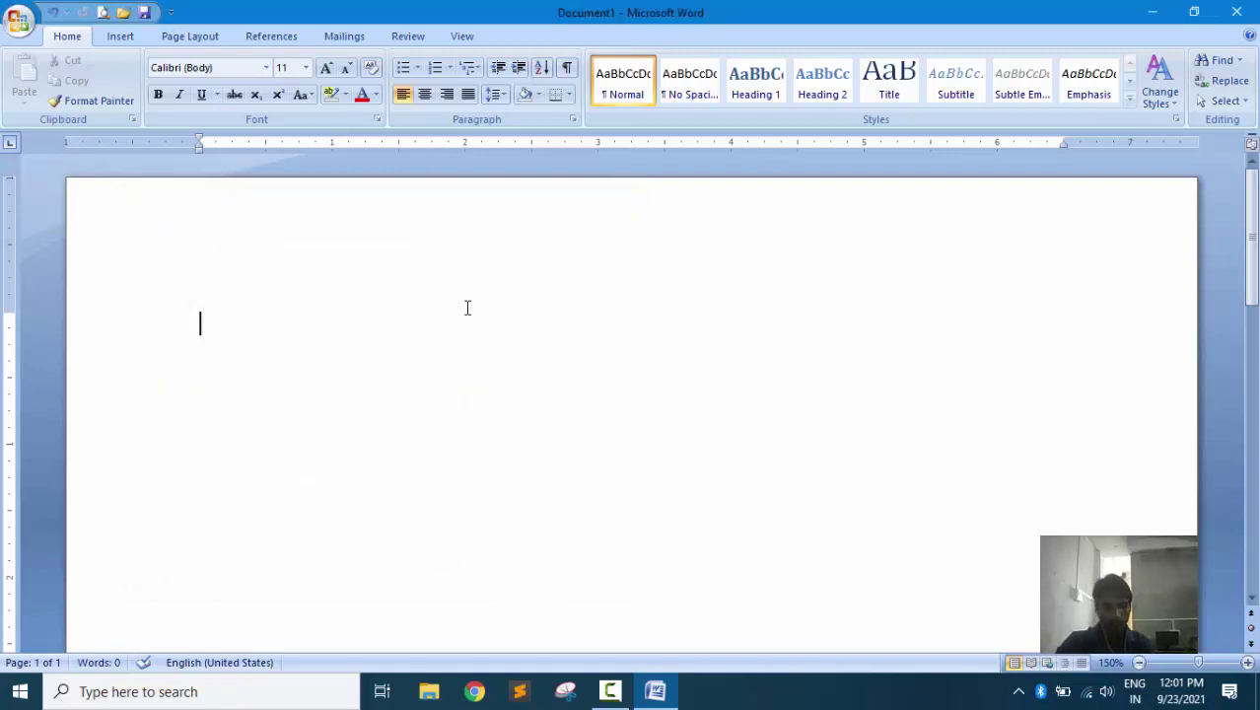
key("ctrl+p")
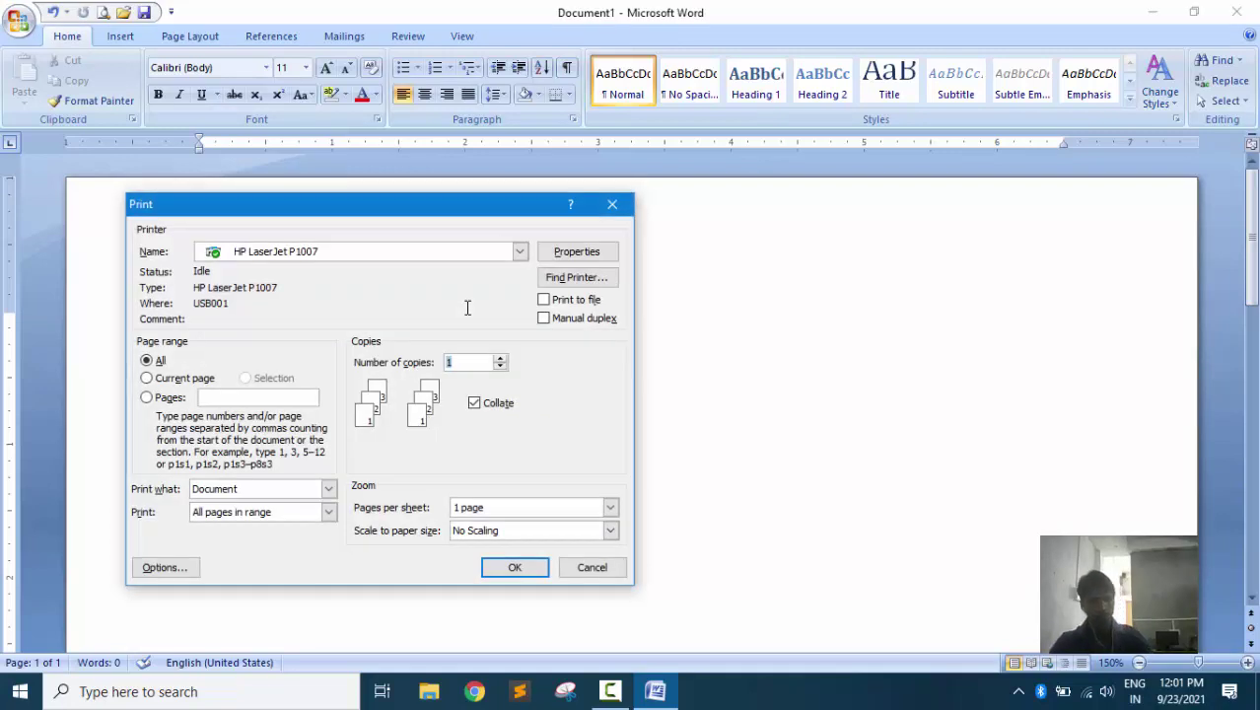
key("Escape")
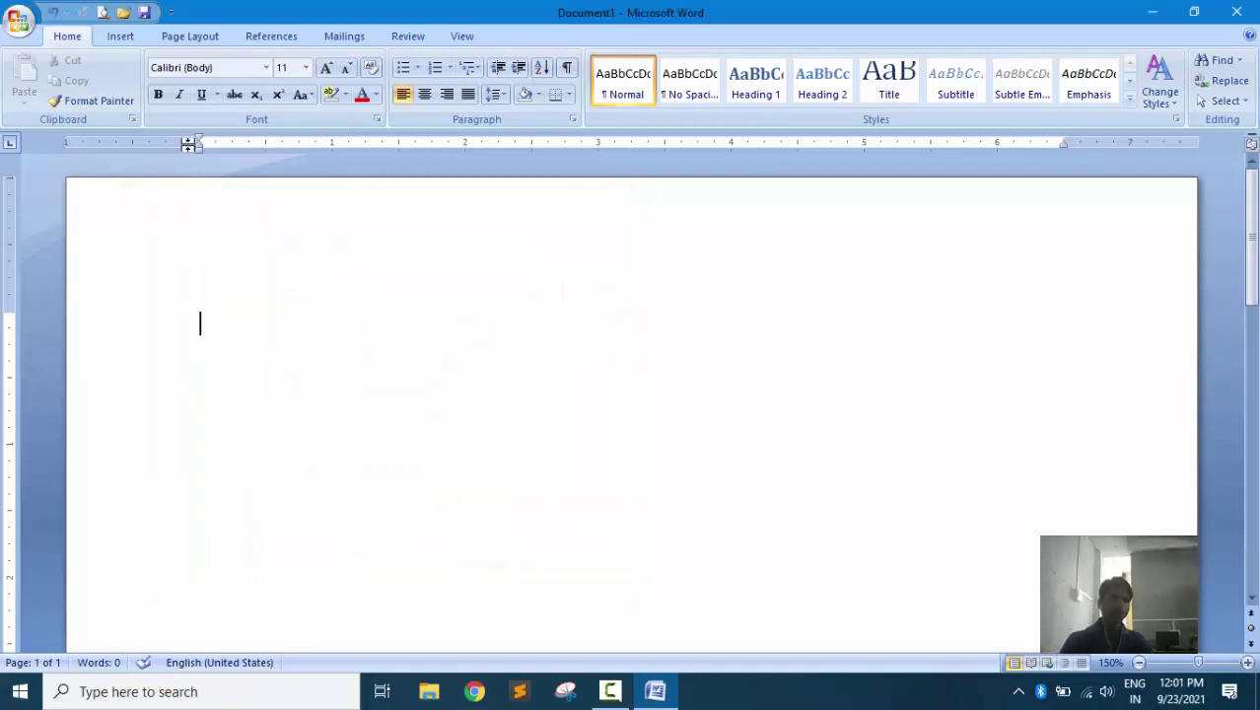
left_click(20, 19)
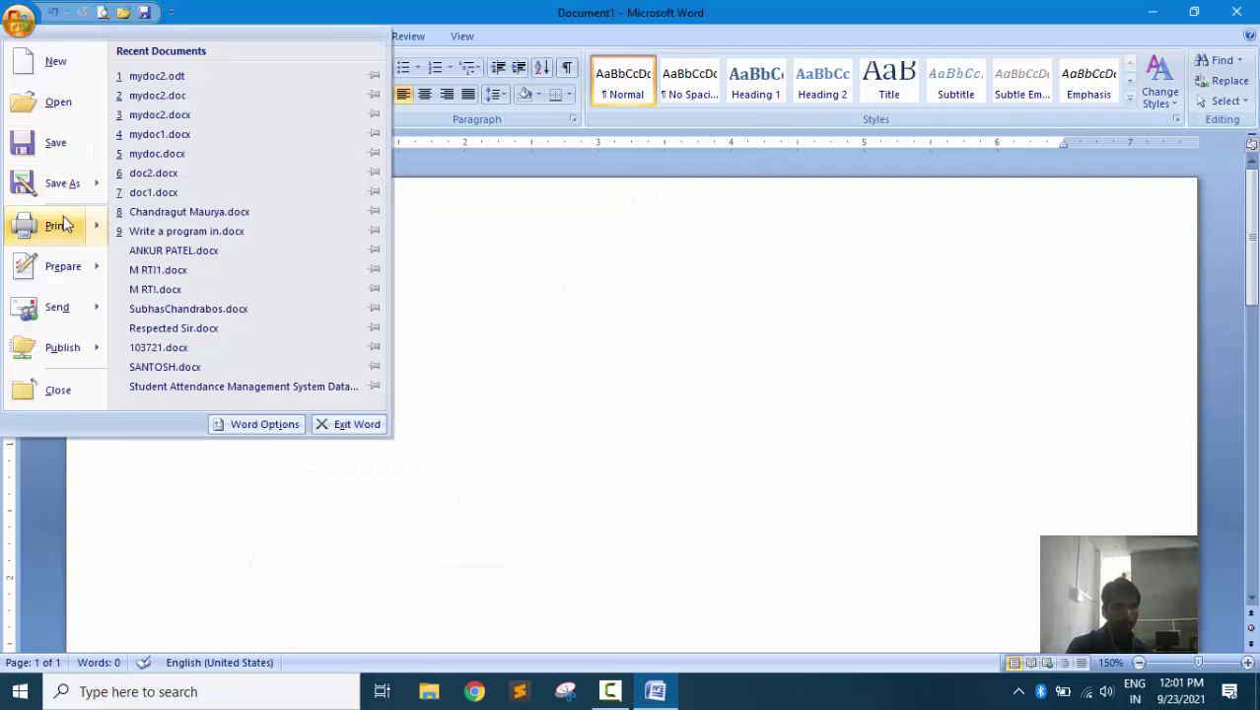
left_click(55, 225)
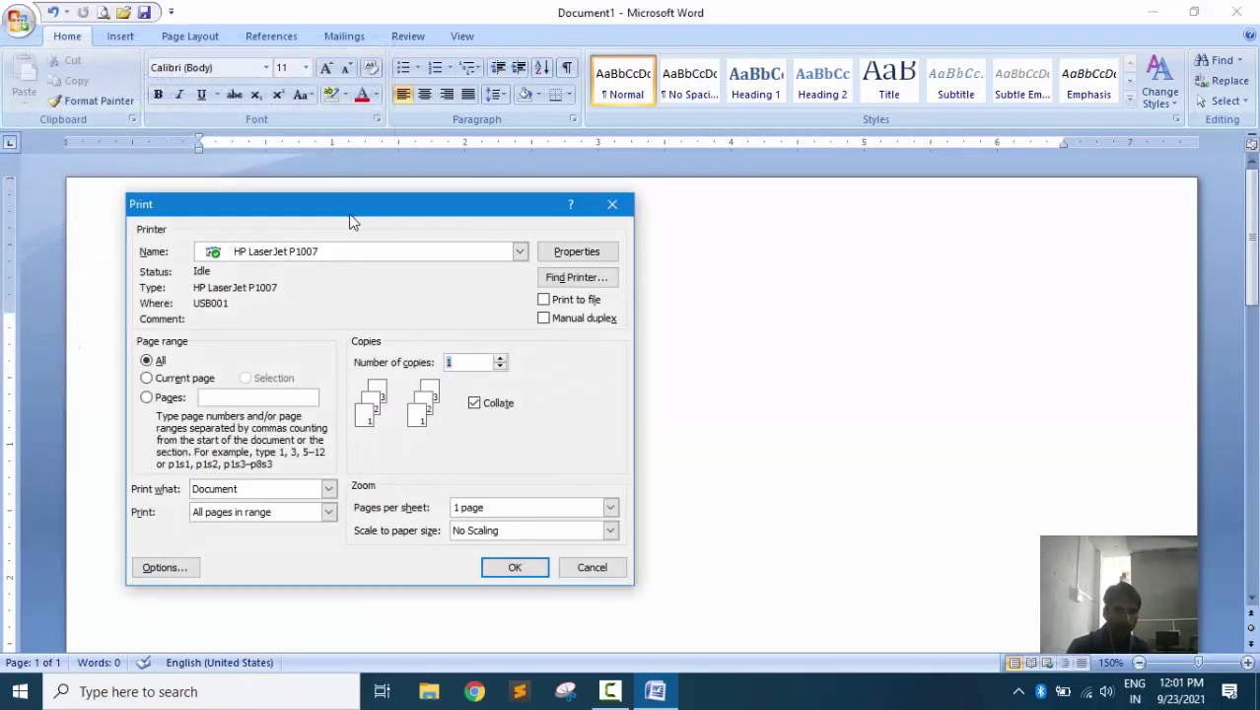
- Move the Print dialog higher and switch the printer to Master PDF Editor 5
left_click_drag(350, 206, 342, 98)
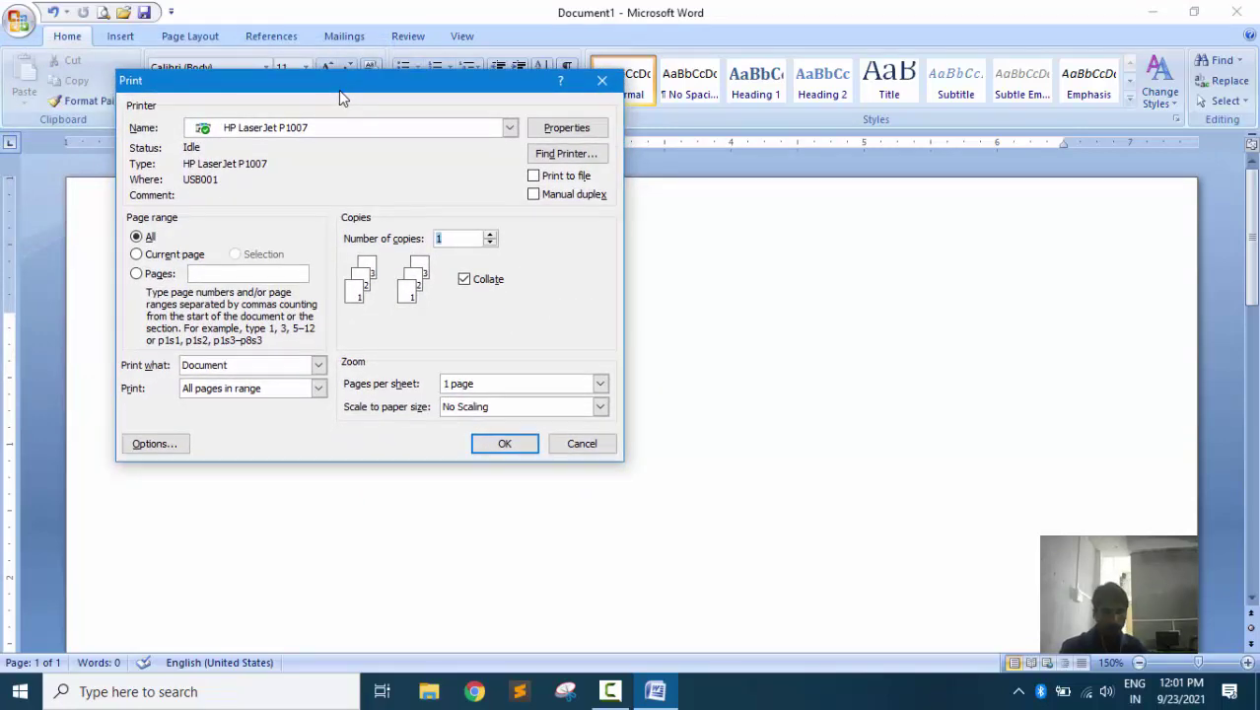
left_click(407, 139)
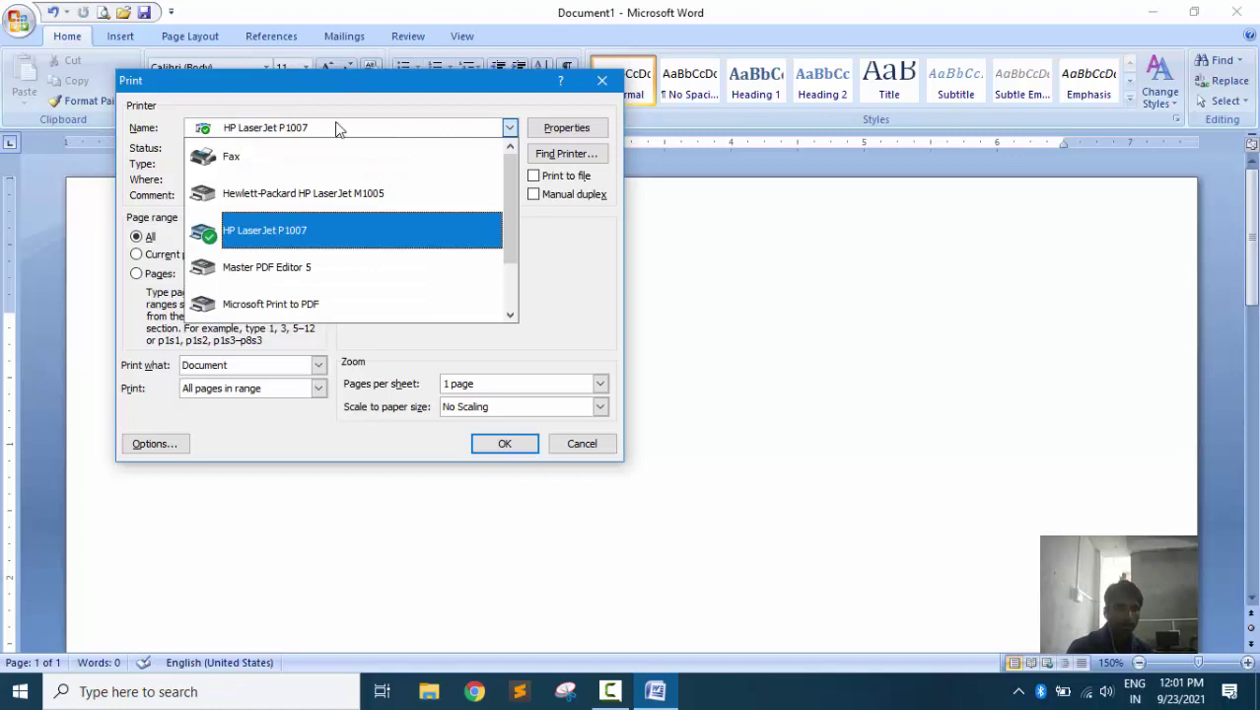
left_click(262, 135)
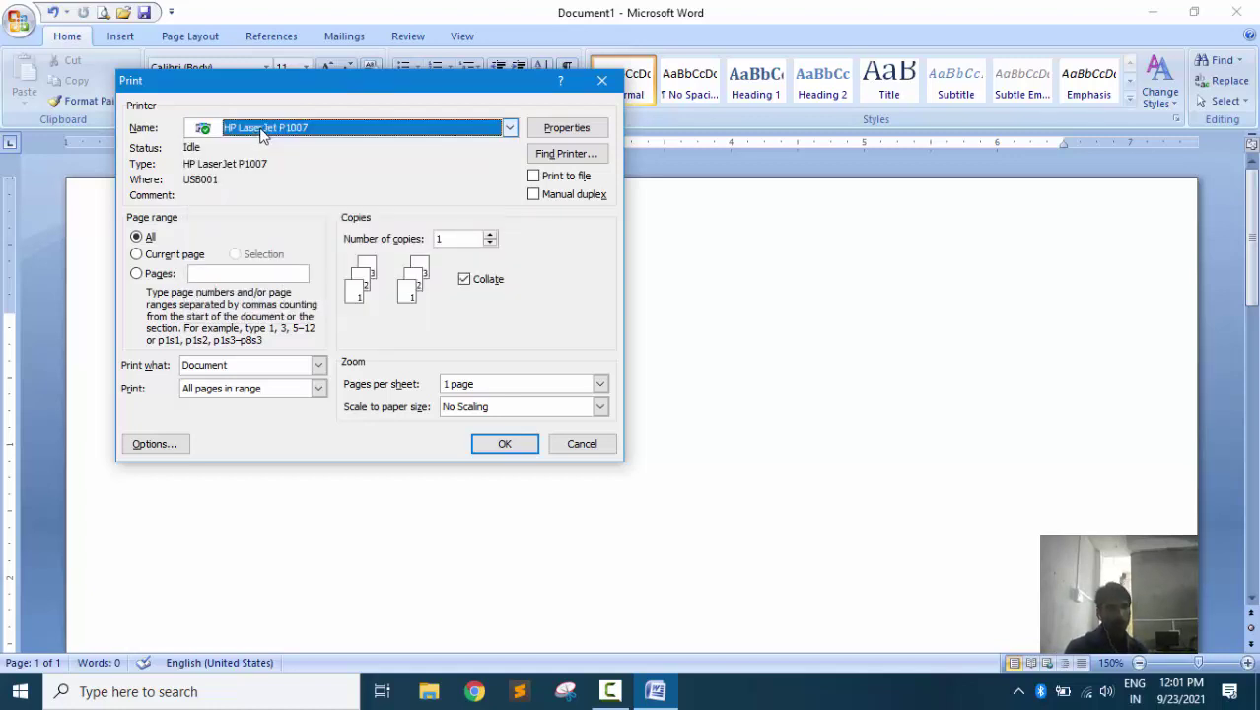
left_click(260, 132)
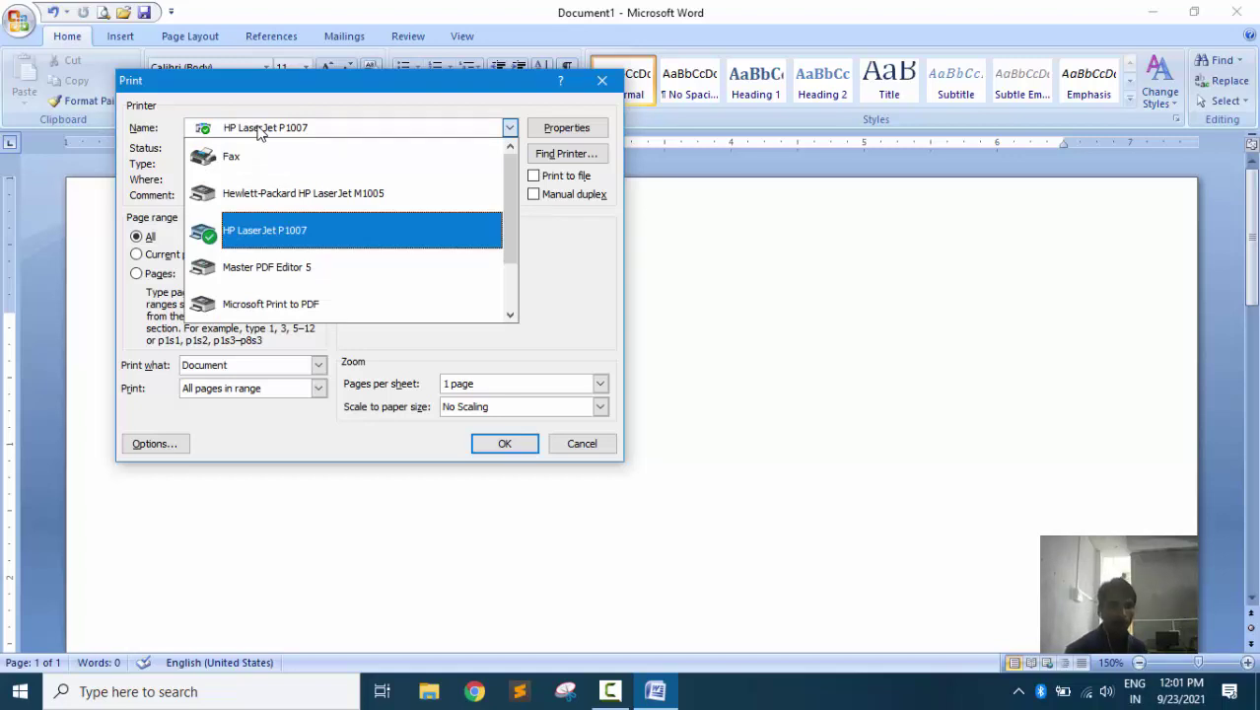
key("Down")
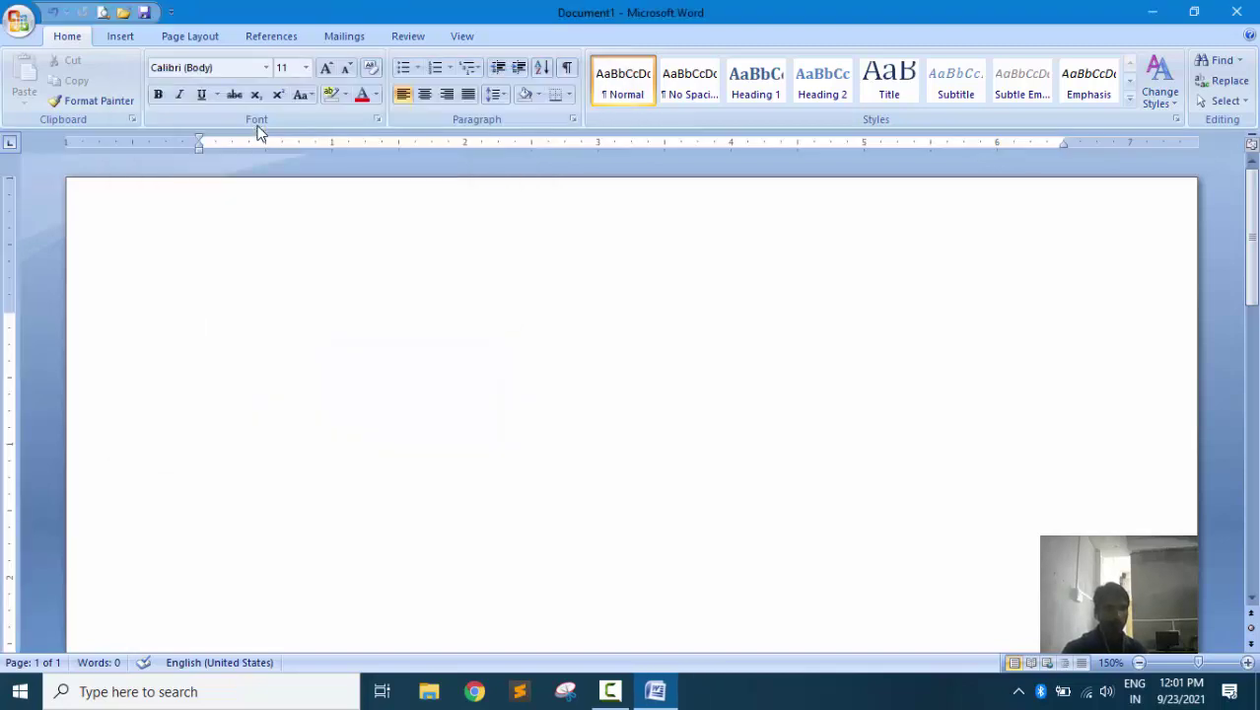
- Reopen Print and browse the printer list, leaving Master PDF Editor 5 selected
key("ctrl+p")
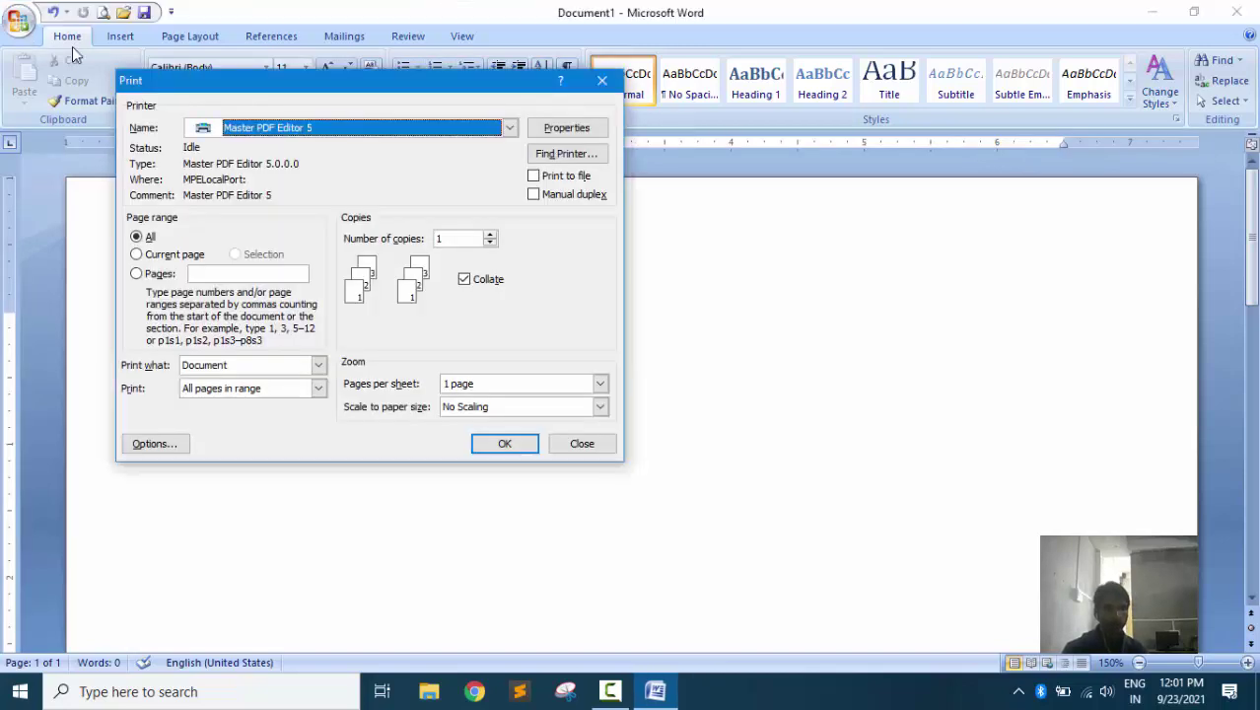
left_click_drag(360, 89, 365, 99)
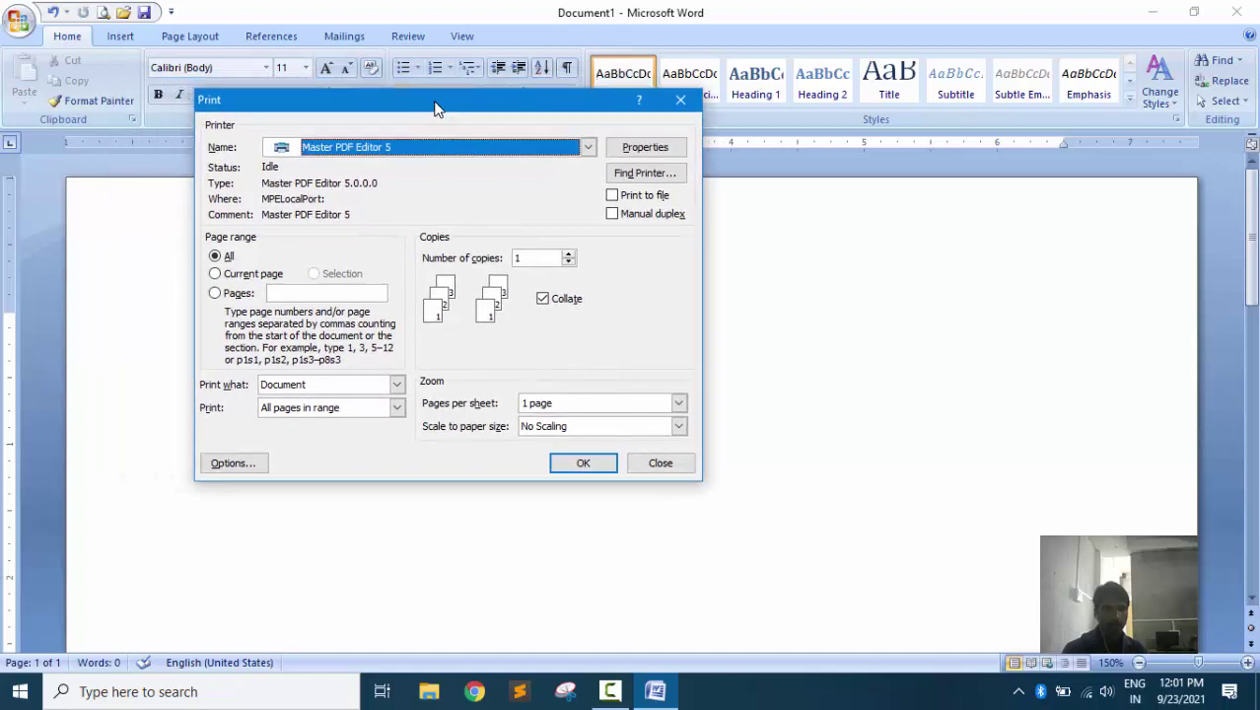
left_click(393, 146)
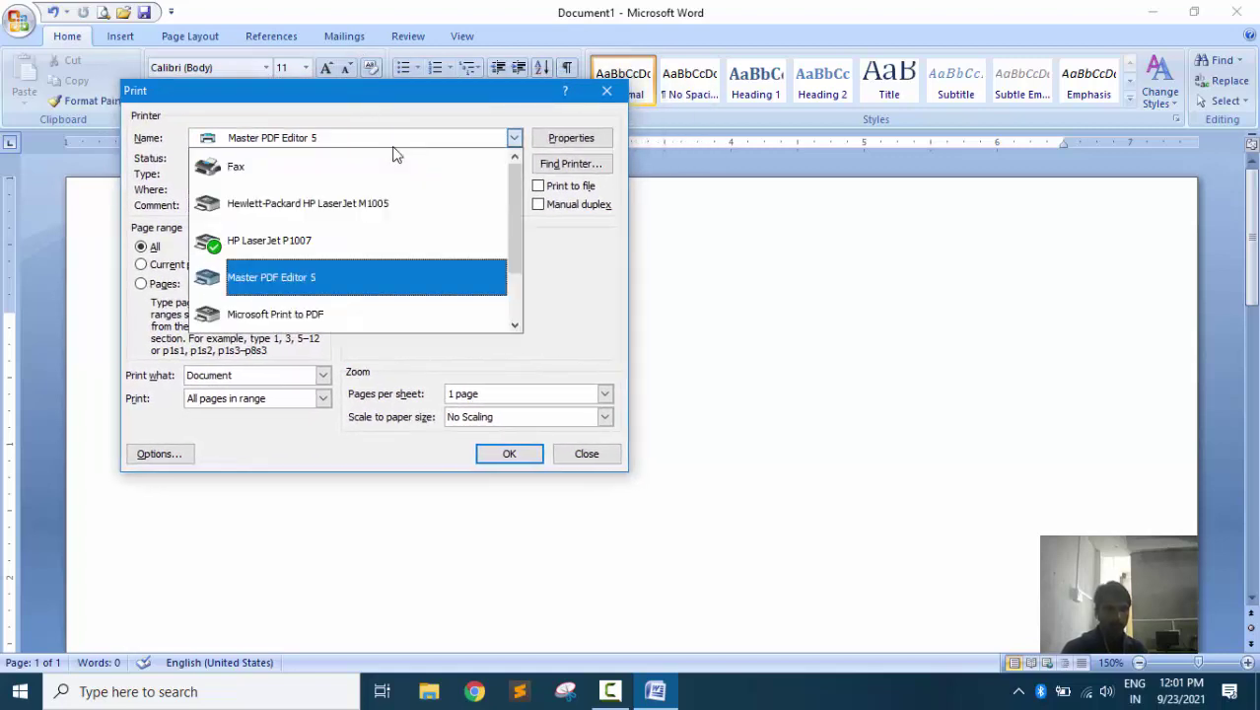
key("Up")
key("Up")
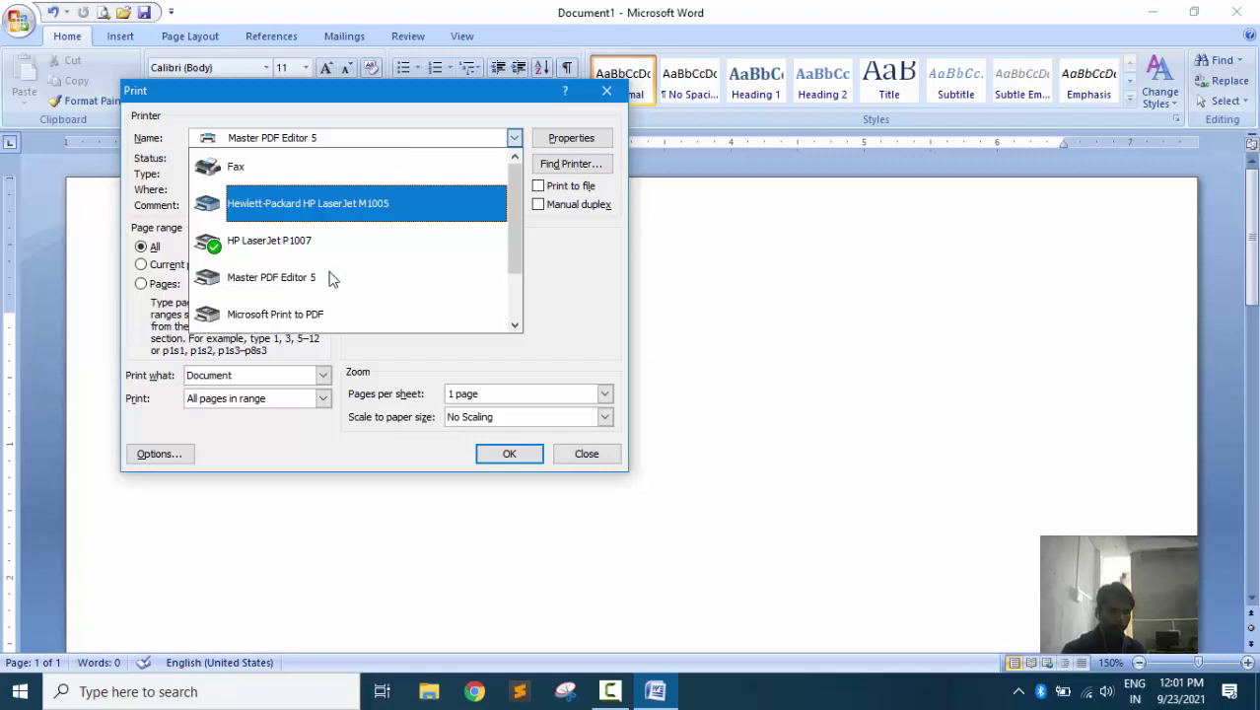
key("Up")
key("Down")
key("Down")
key("Down")
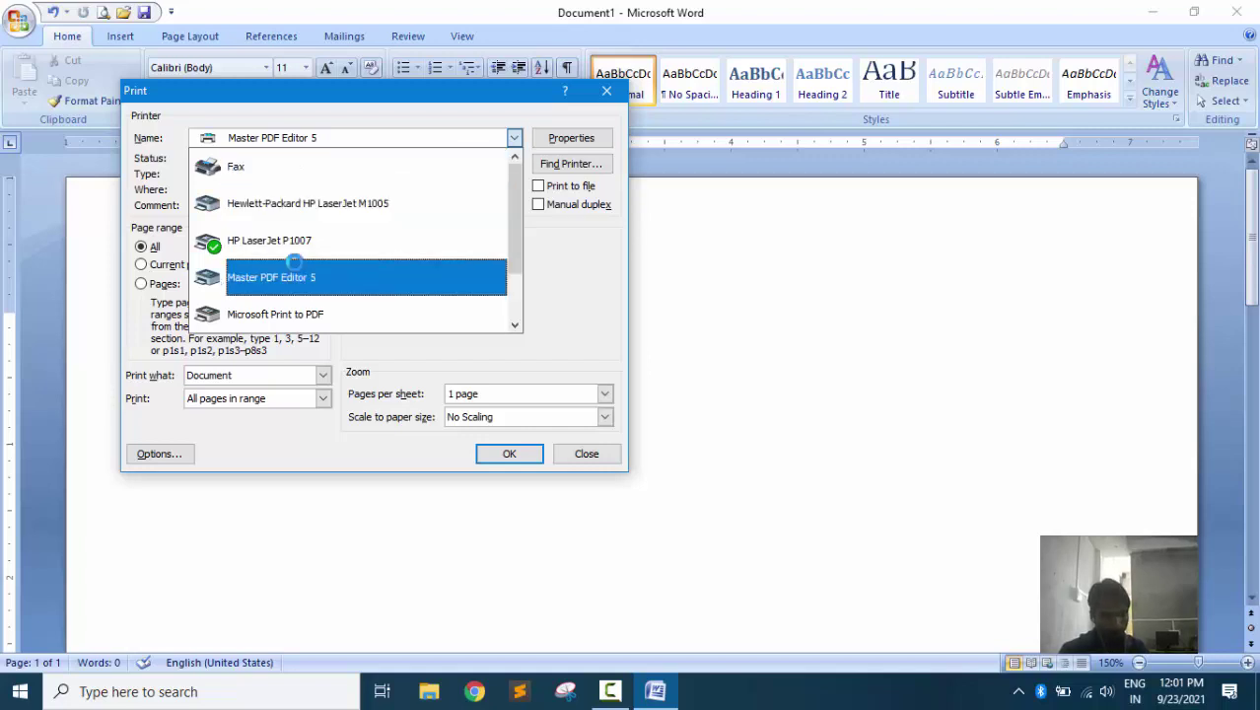
key("Up")
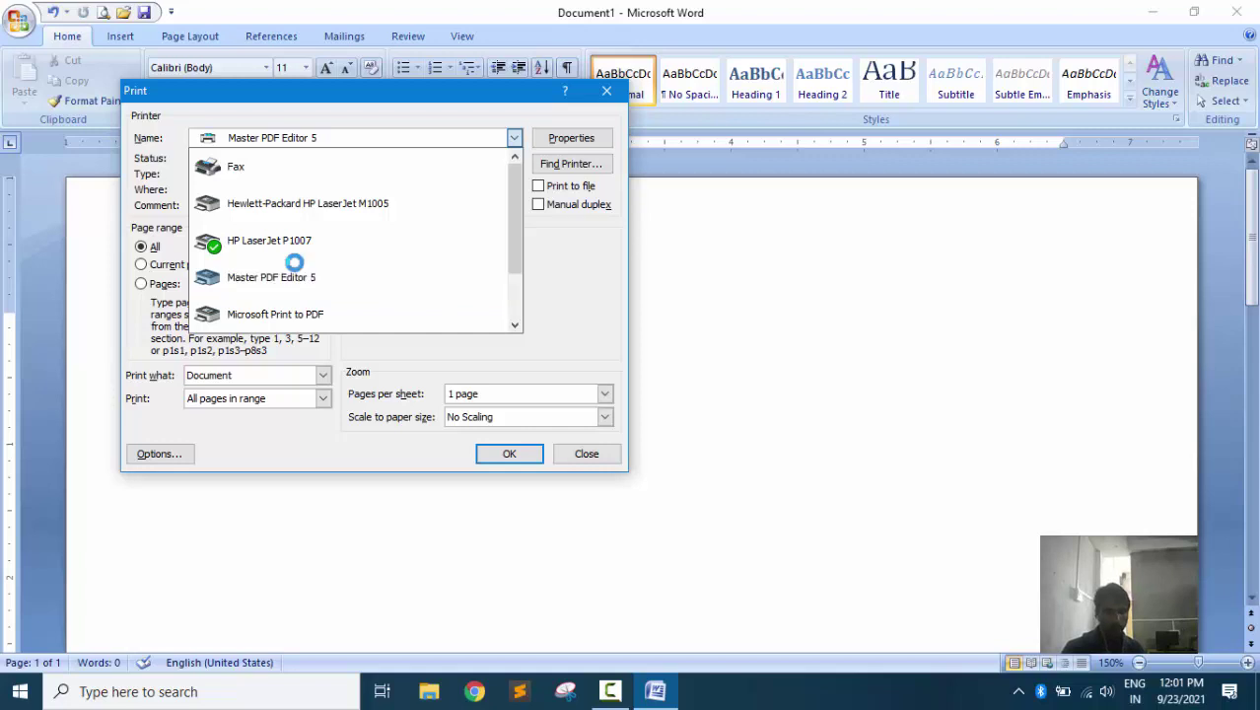
key("Up")
key("Down")
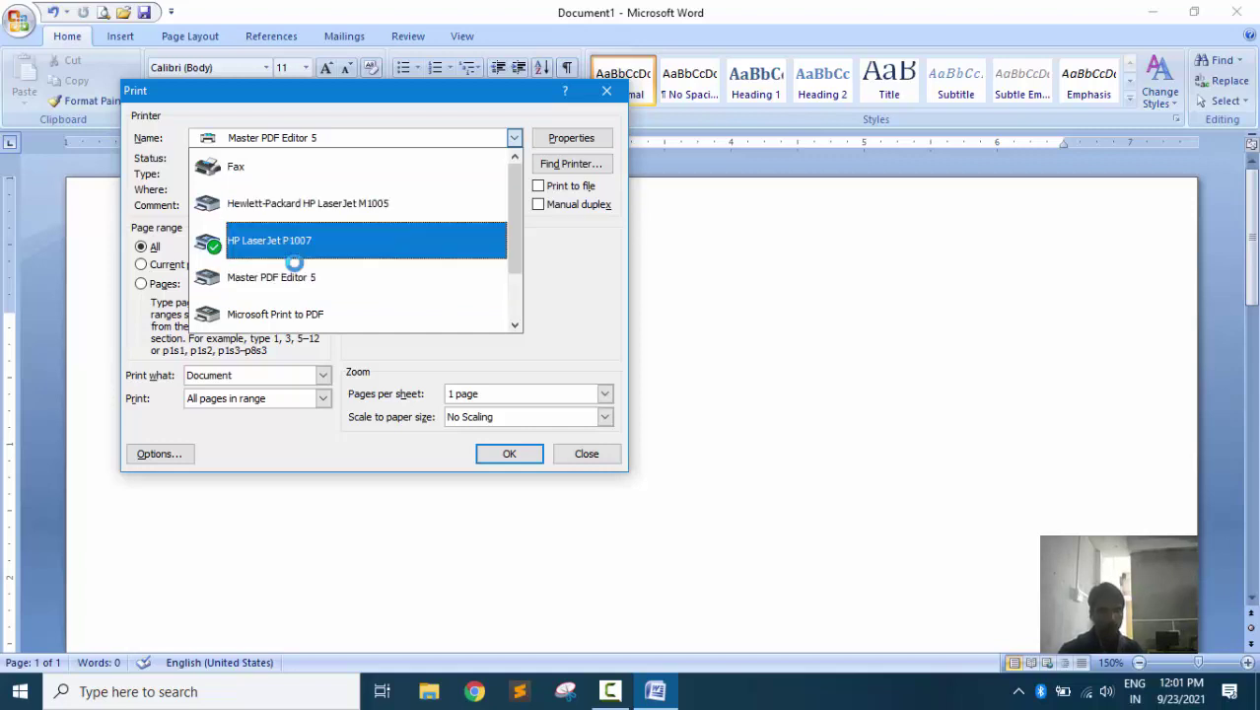
key("Down")
key("Up")
key("Escape")
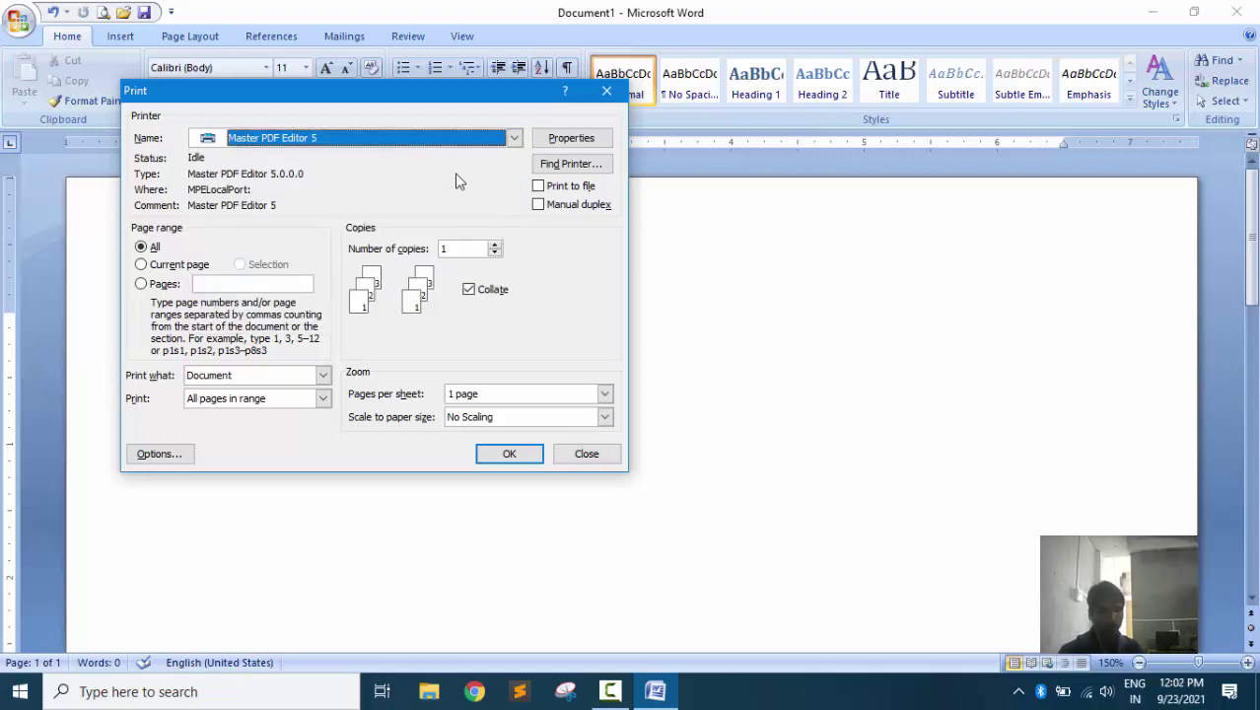
- Keep Master PDF Editor 5, set the page range to Current page, and close without printing
left_click(421, 146)
left_click(422, 146)
left_click(421, 146)
left_click(421, 144)
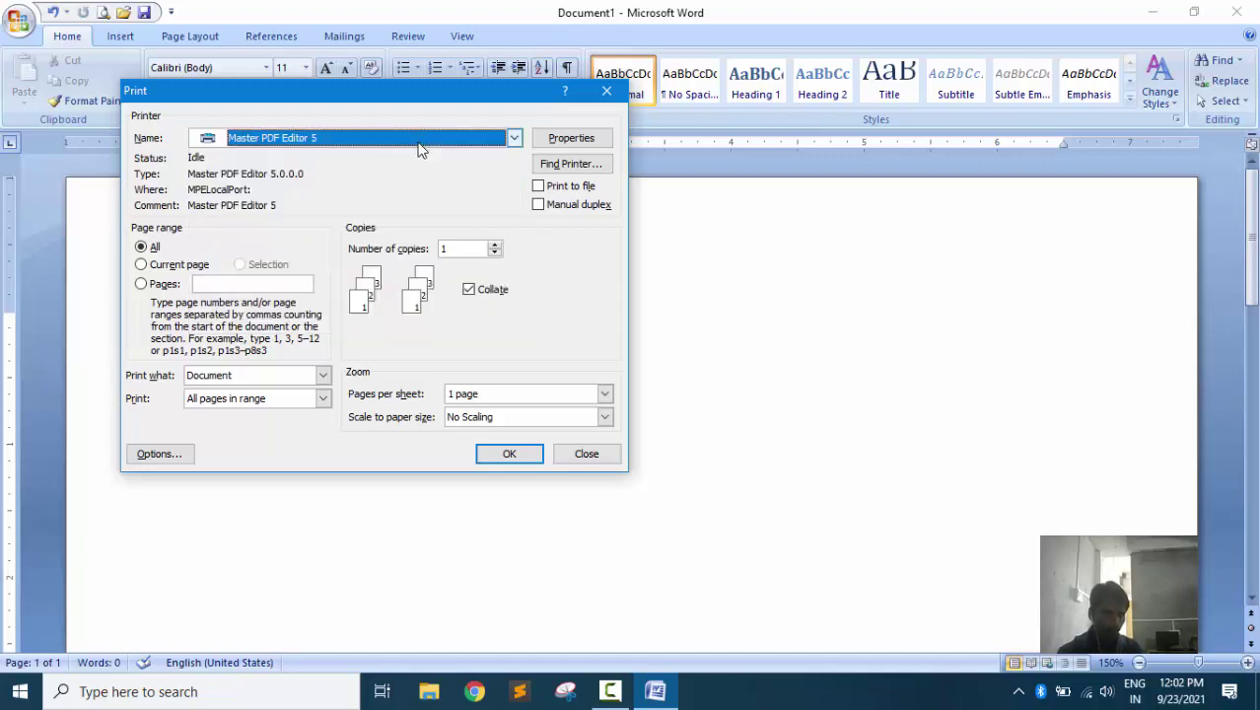
left_click(303, 144)
key("Down")
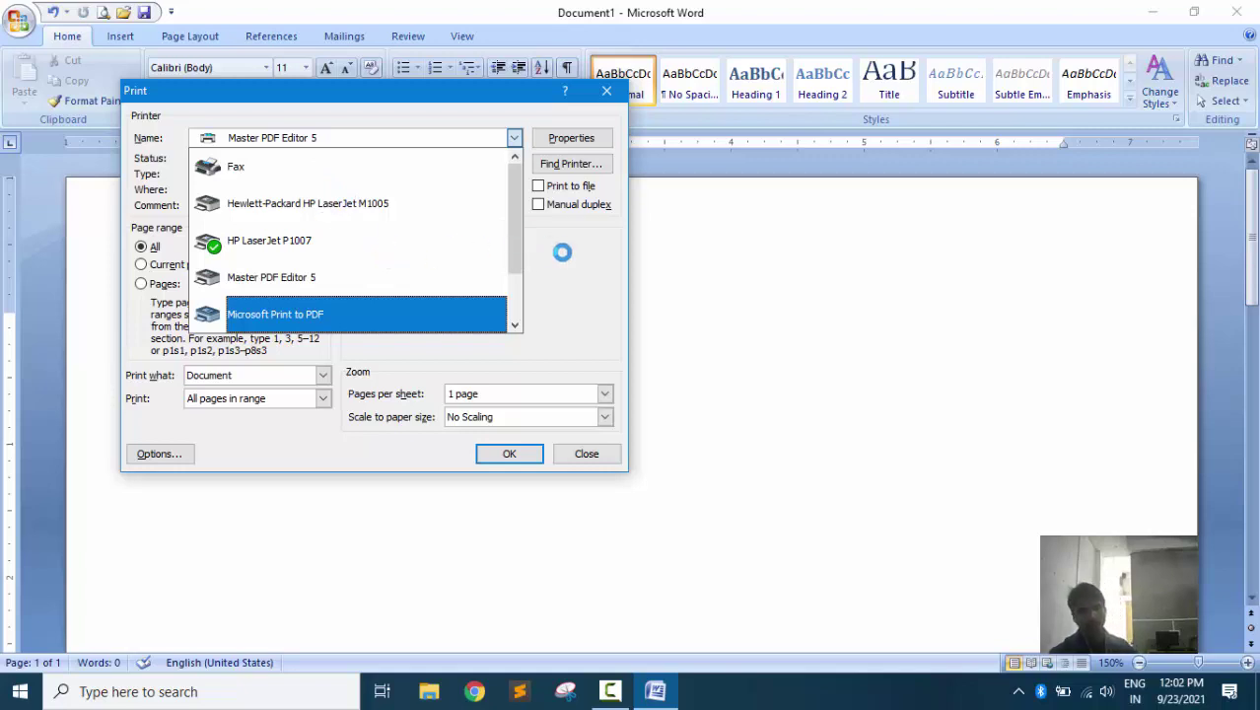
left_click(562, 253)
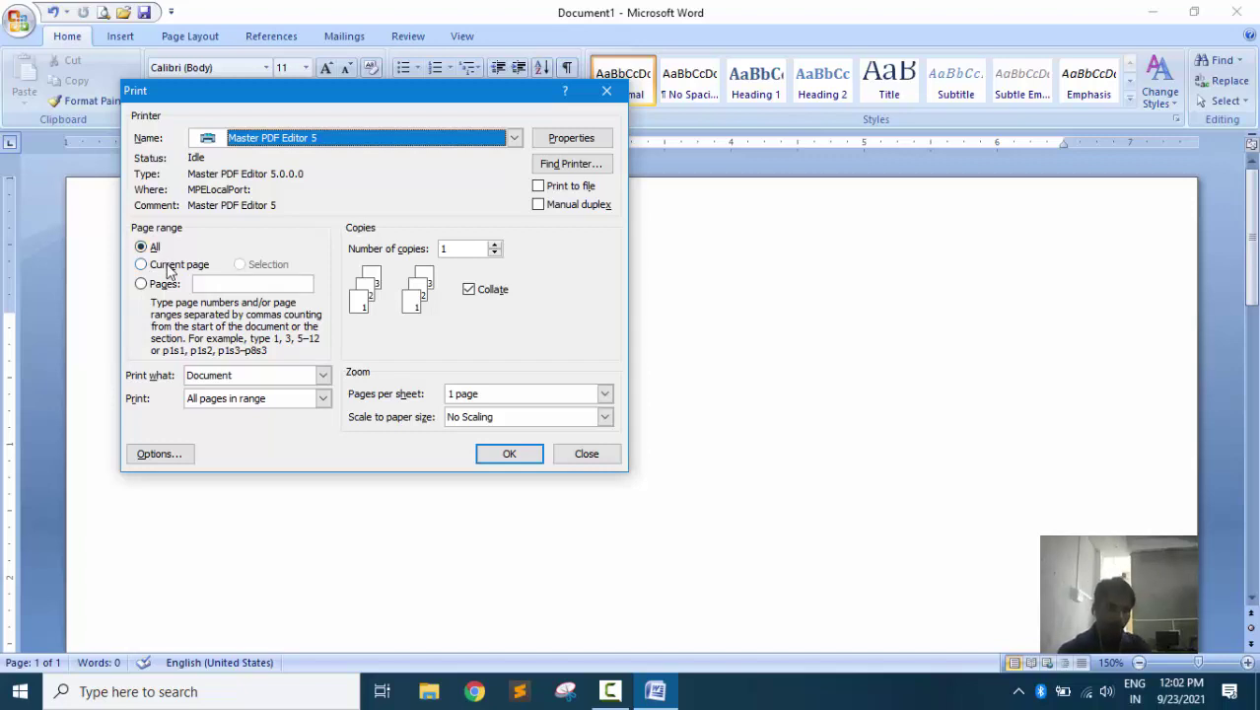
left_click(169, 272)
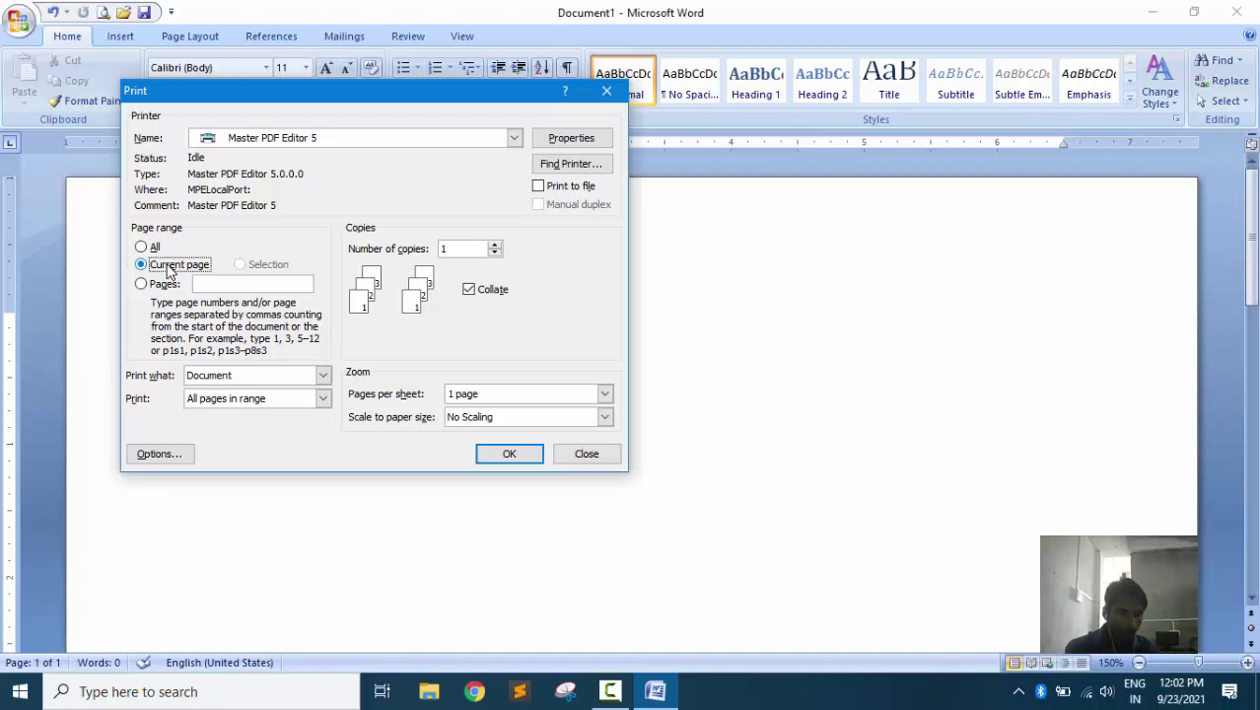
left_click(585, 457)
- Jump to the document end, then back onto page 5 just after its page break
key("ctrl+End")
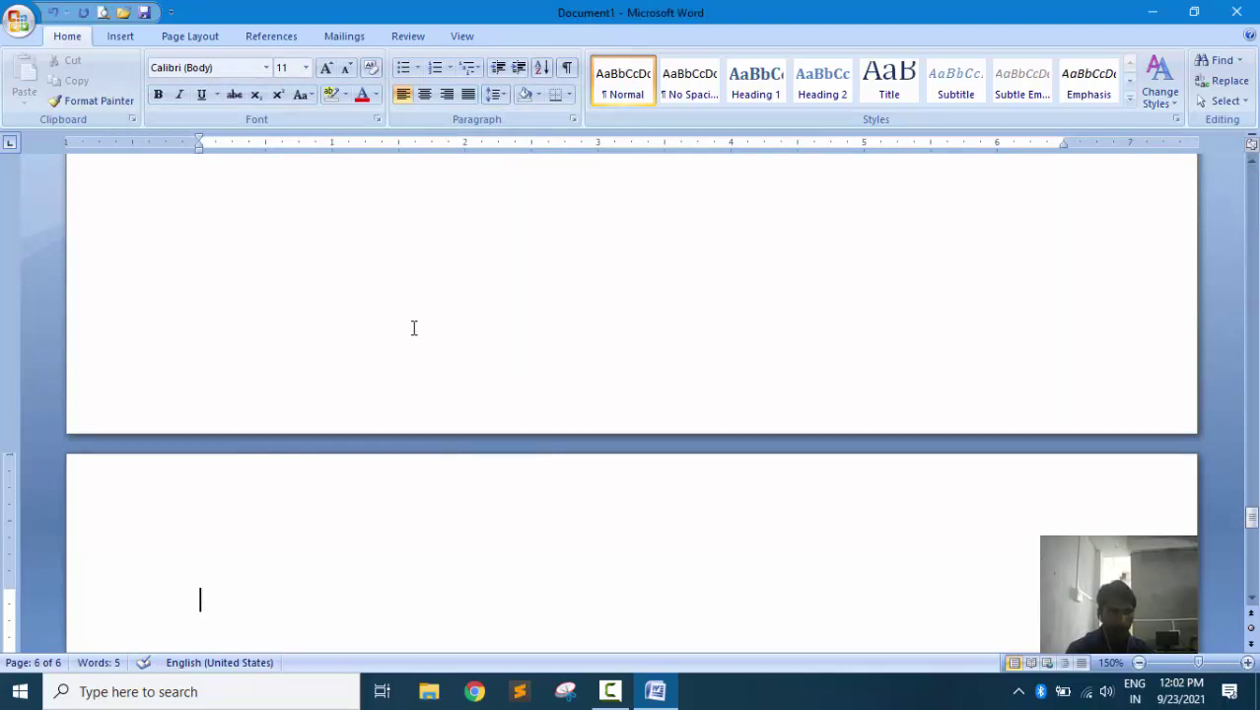
key("BackSpace")
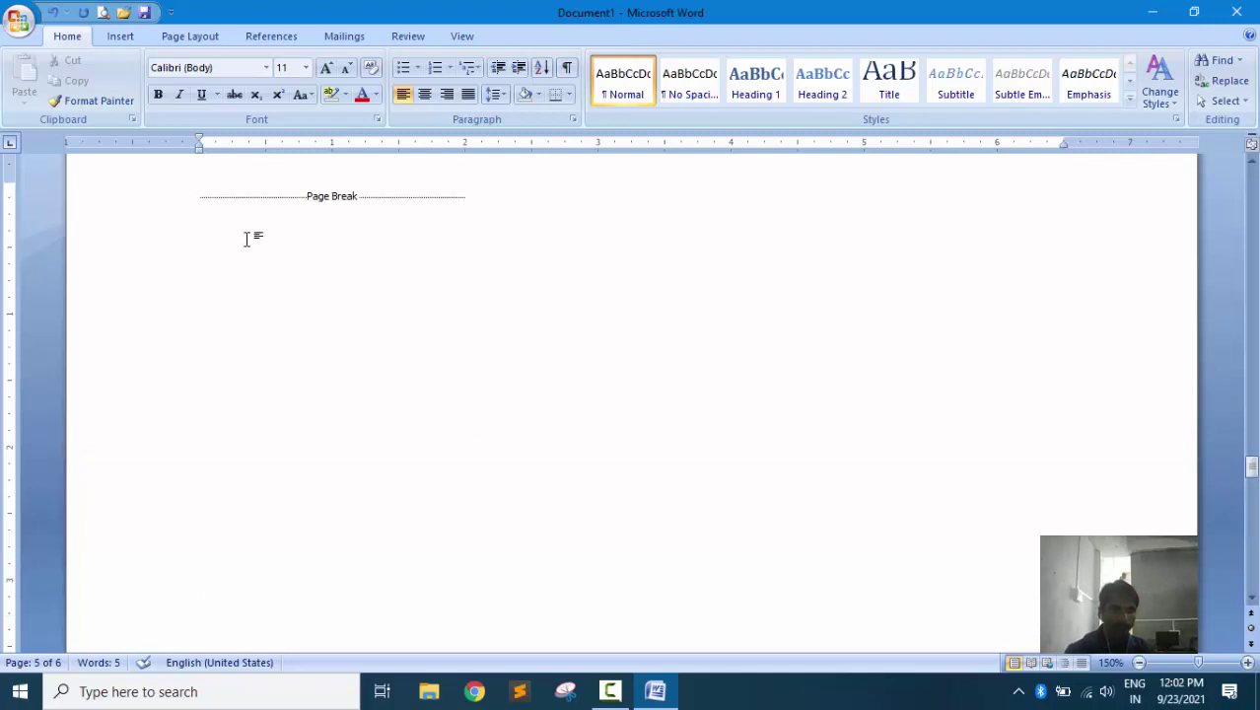
- Turn off the Spaces formatting mark in Word Options' Display settings
left_click(18, 21)
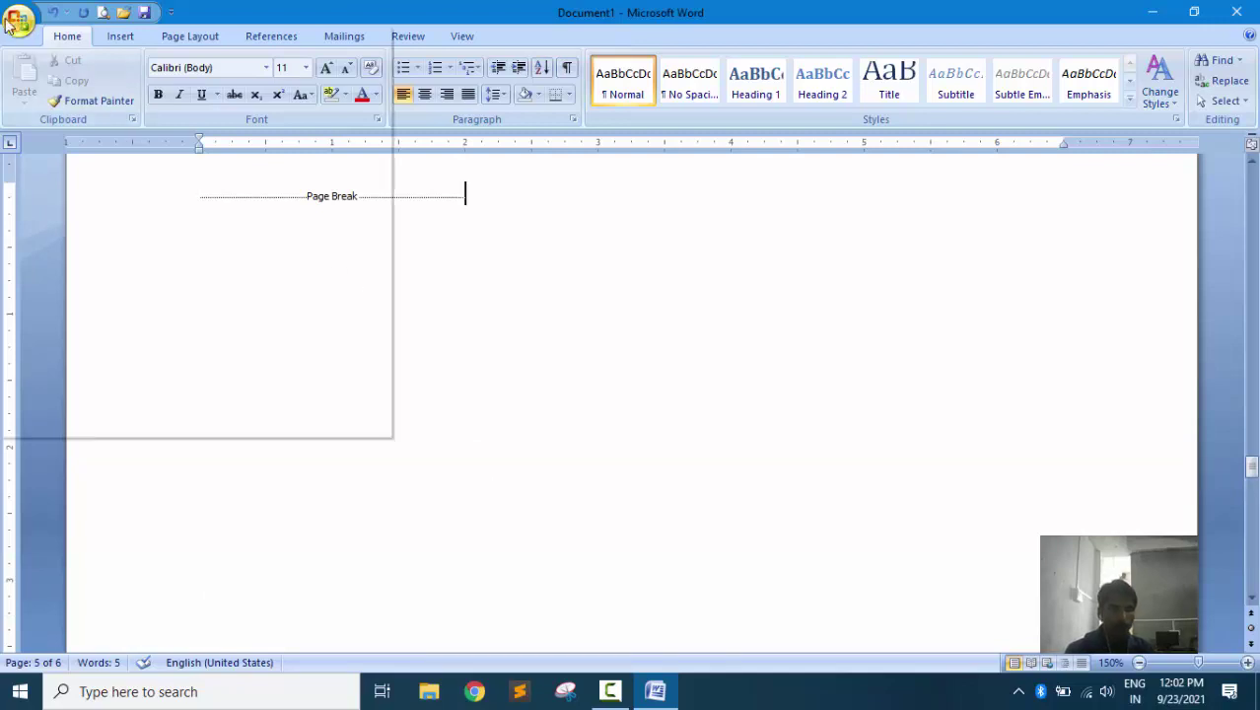
left_click(267, 426)
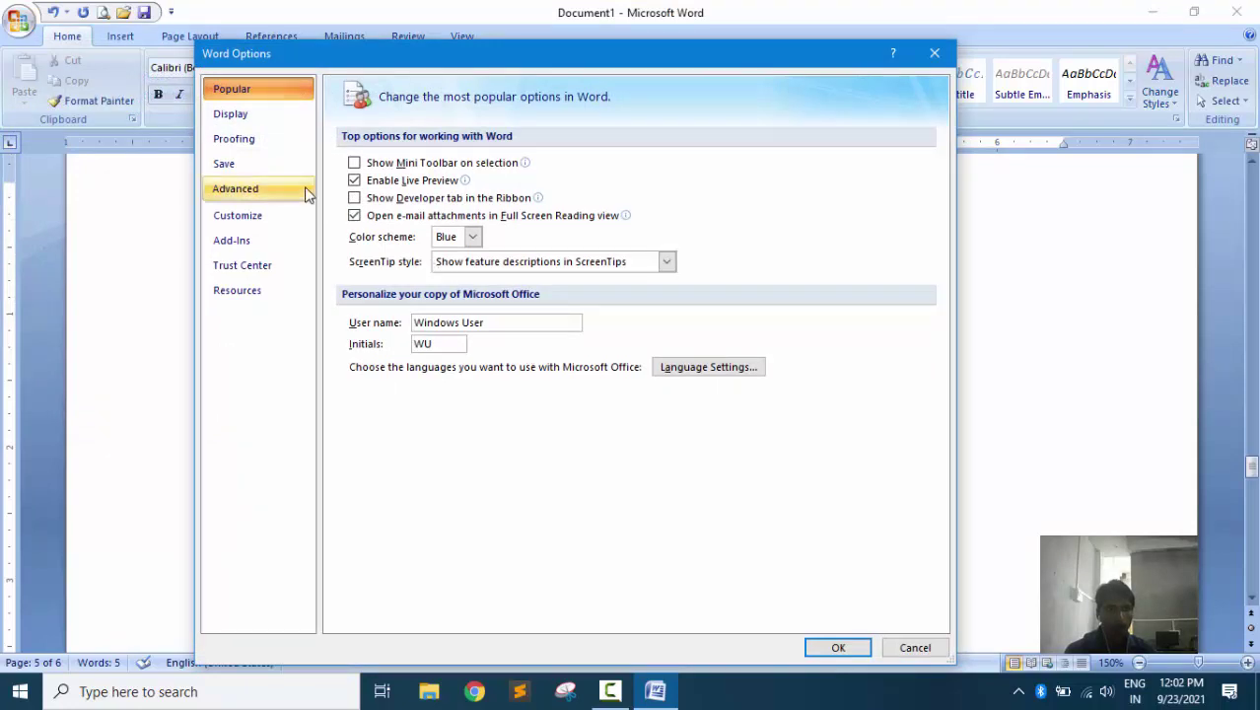
left_click(243, 126)
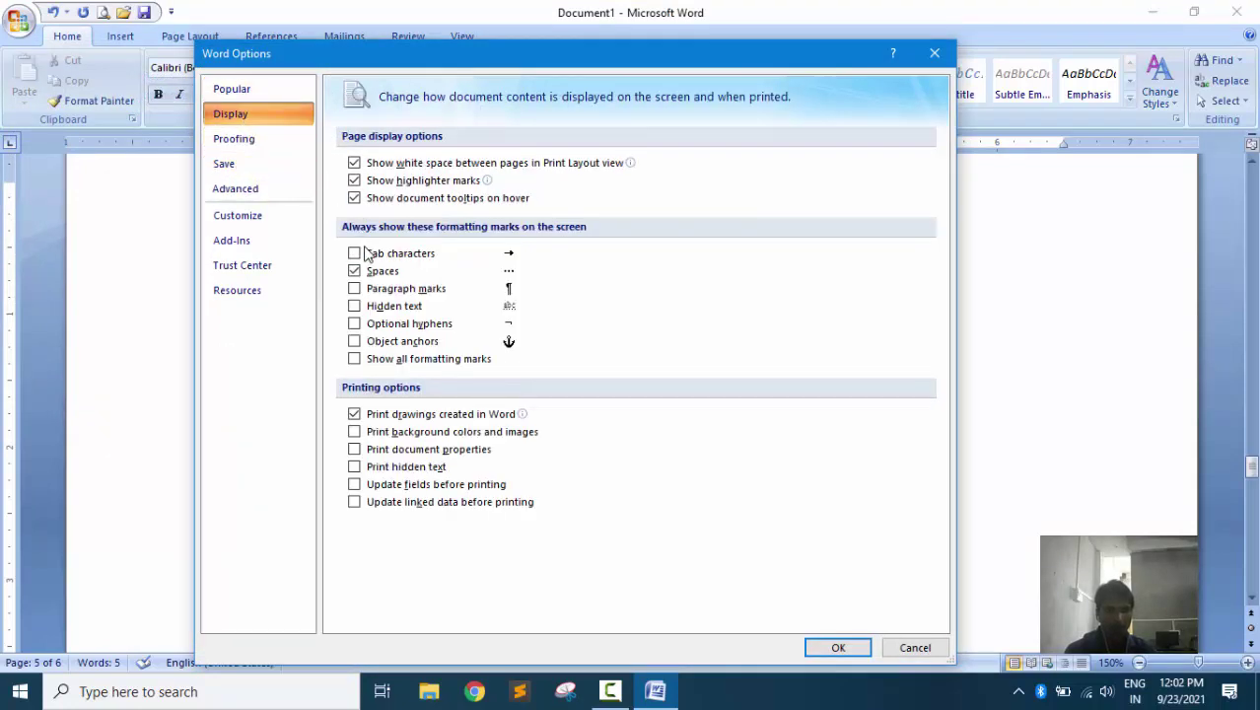
left_click(377, 277)
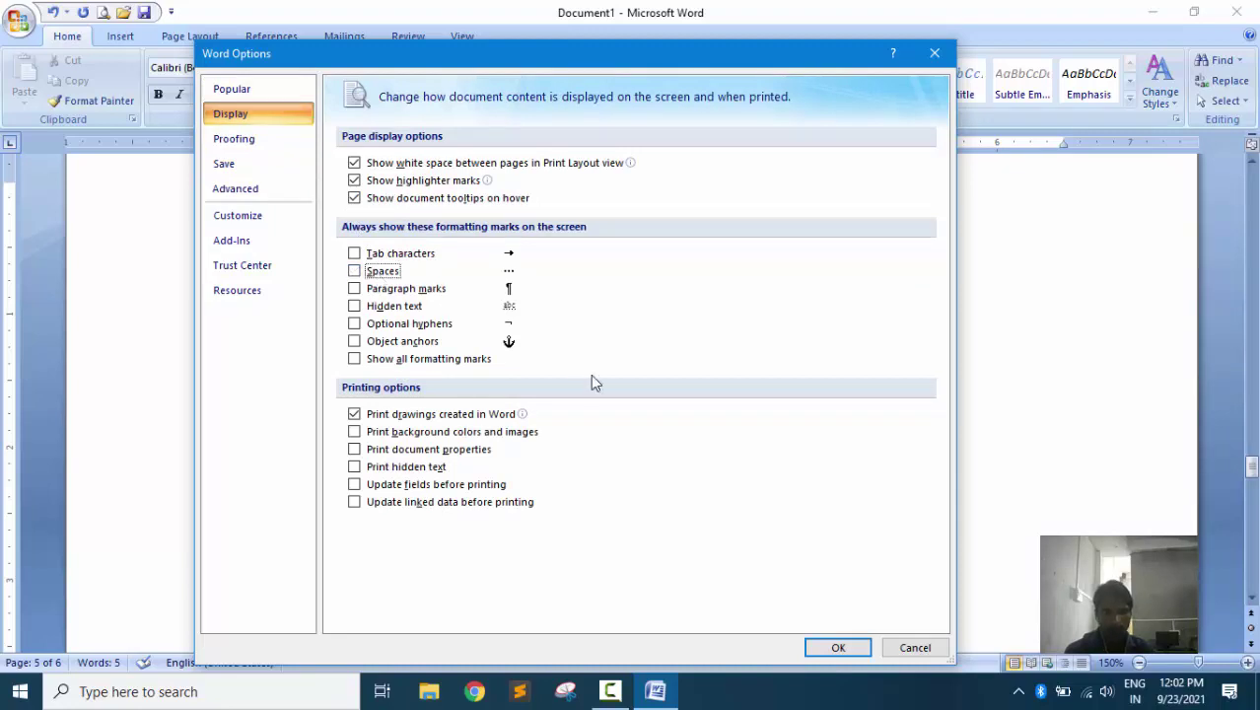
left_click(837, 648)
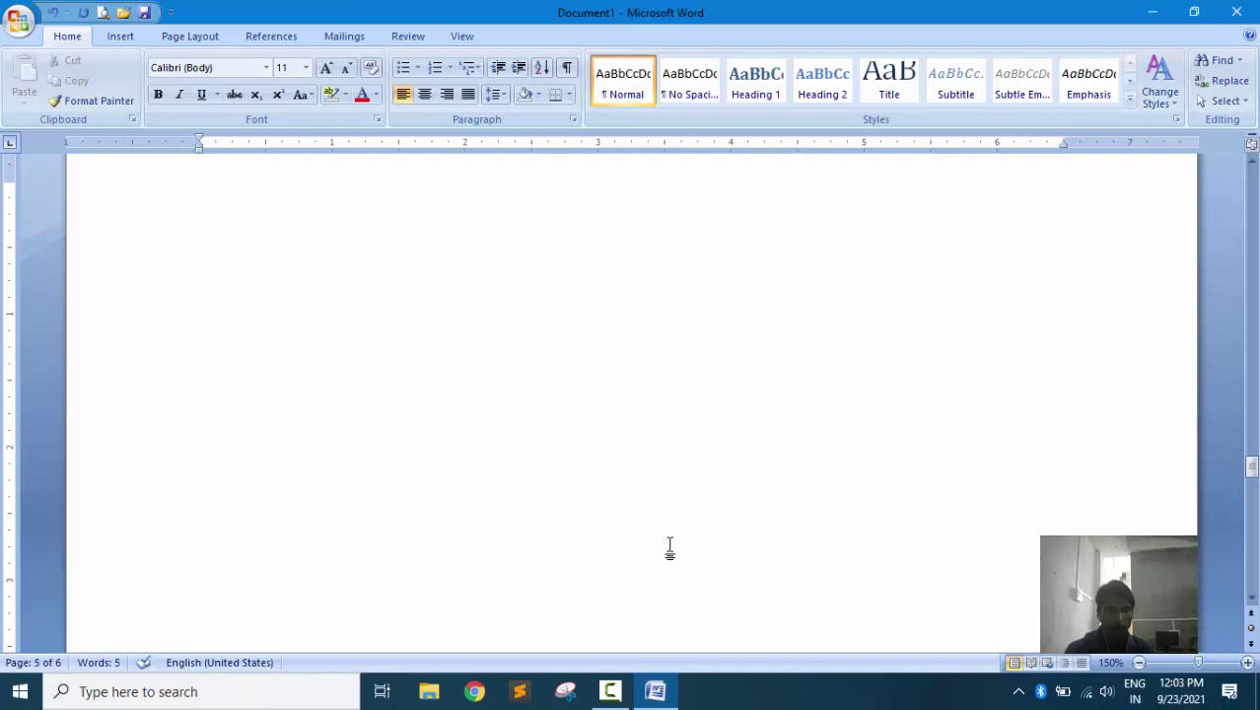
scroll(669, 547, "up", 15)
scroll(669, 548, "up", 5)
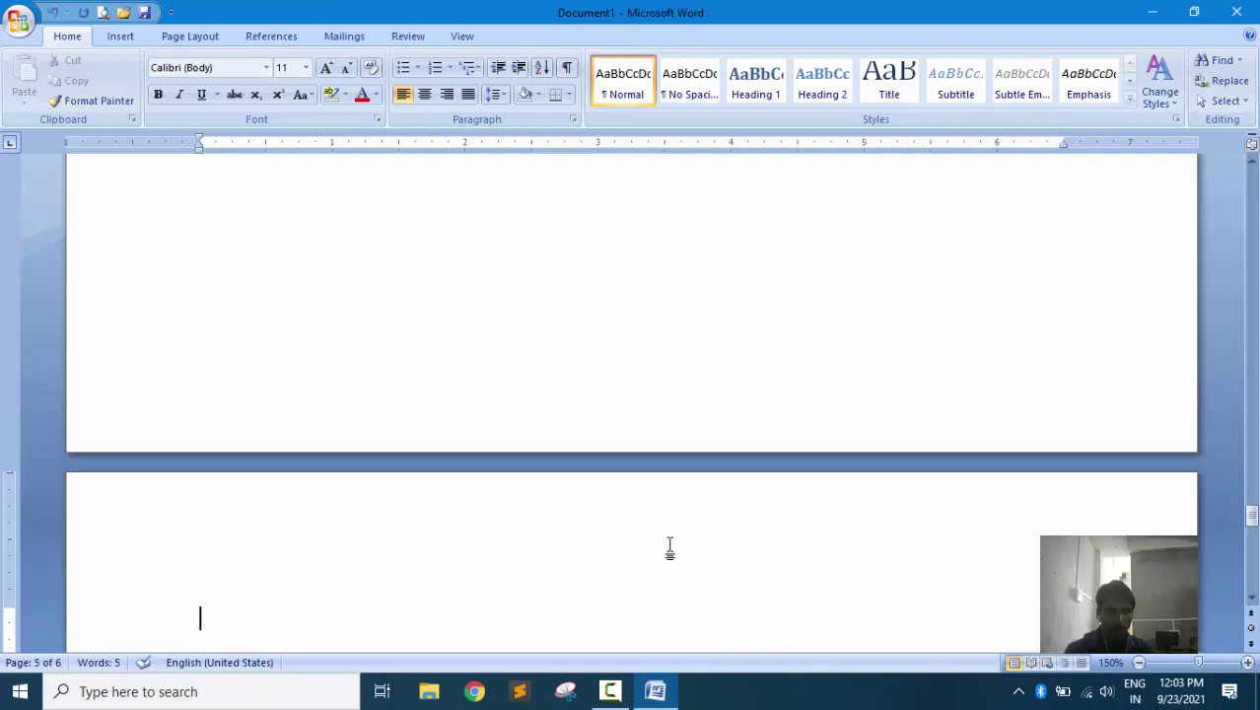
scroll(669, 547, "down", 5)
scroll(670, 547, "down", 5)
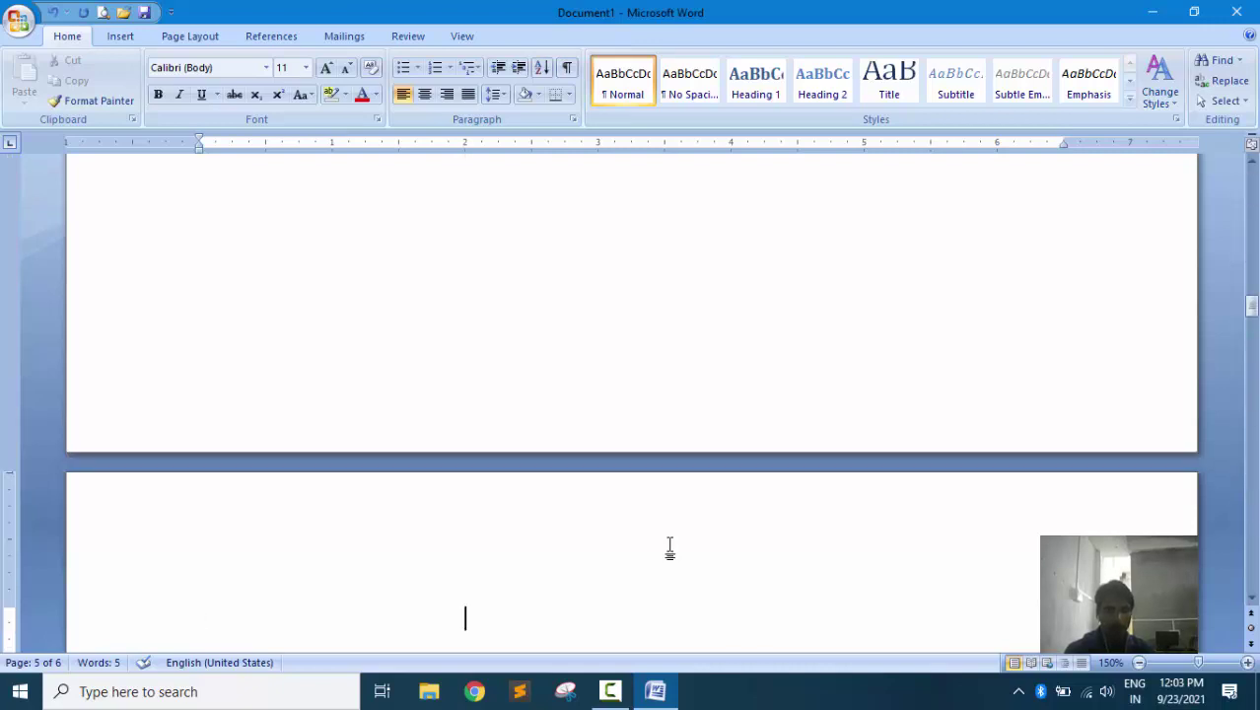
scroll(670, 547, "down", 5)
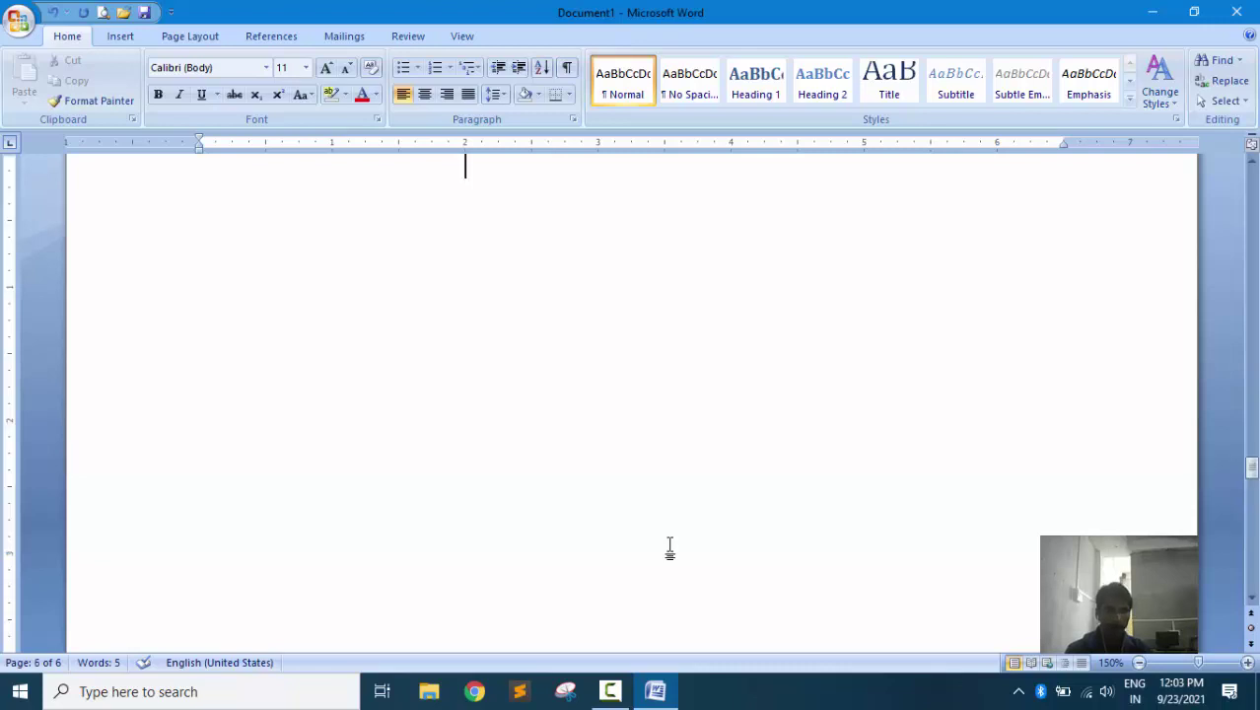
left_click(26, 17)
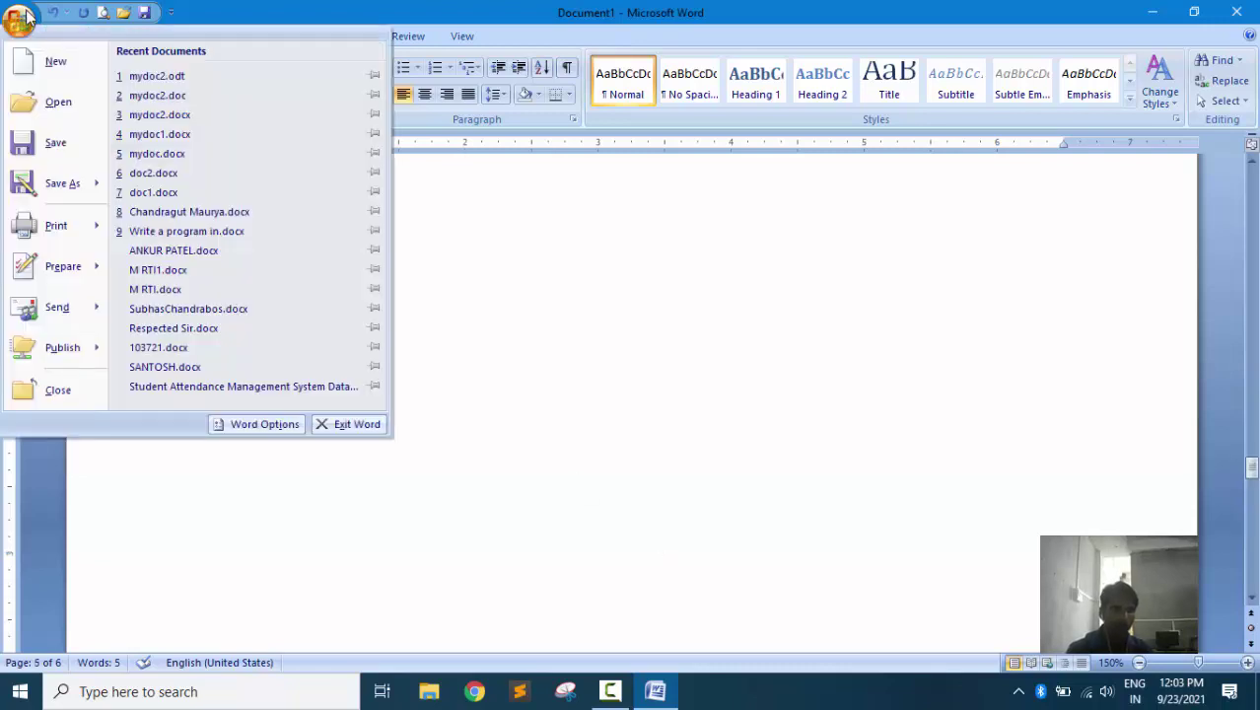
left_click(276, 424)
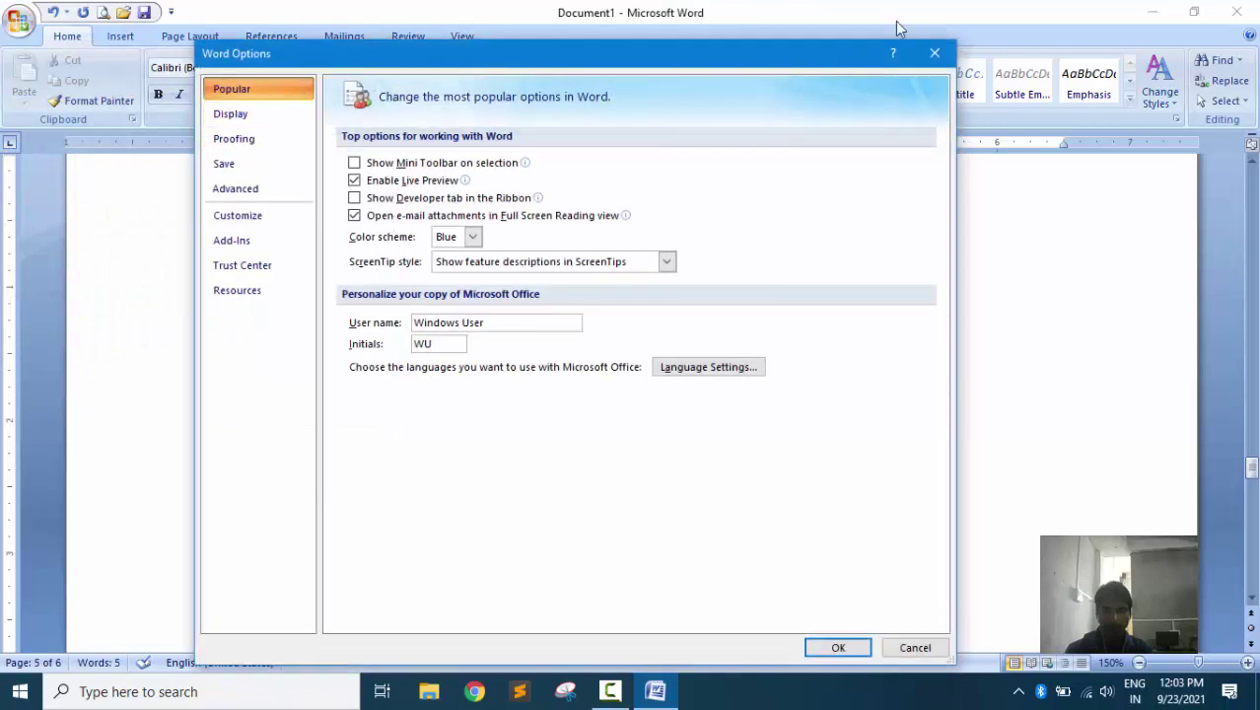
left_click(933, 53)
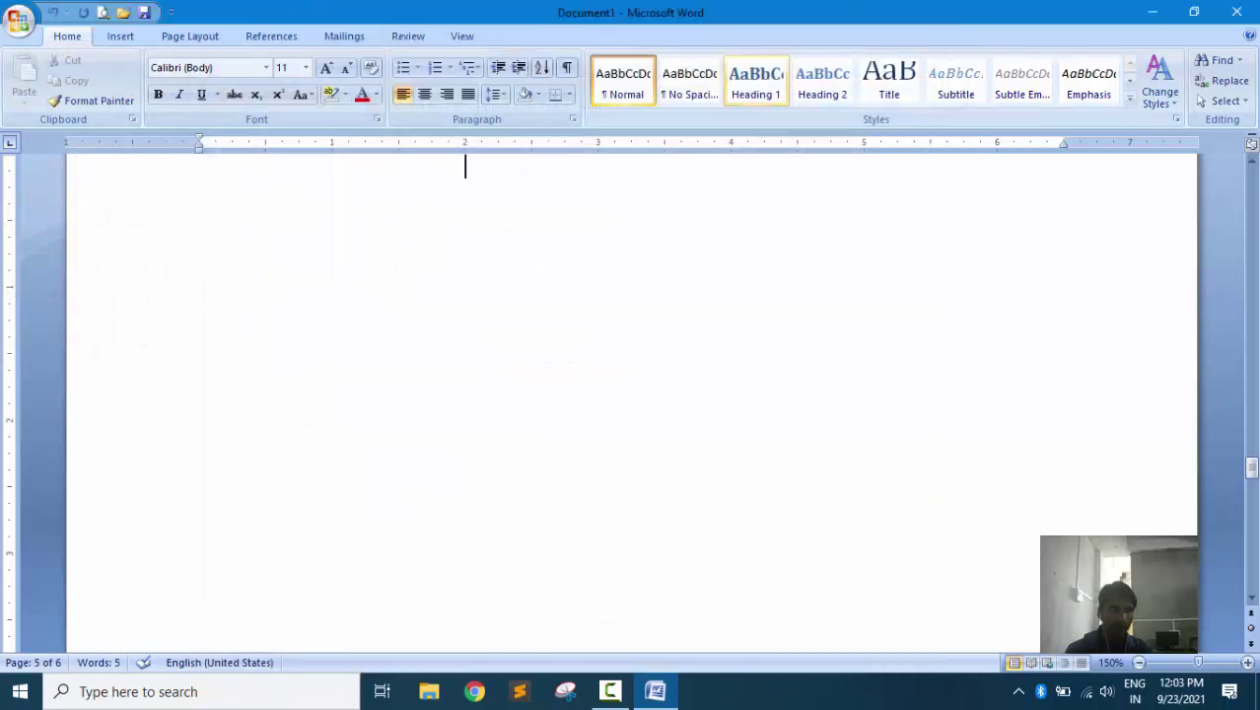
left_click(18, 20)
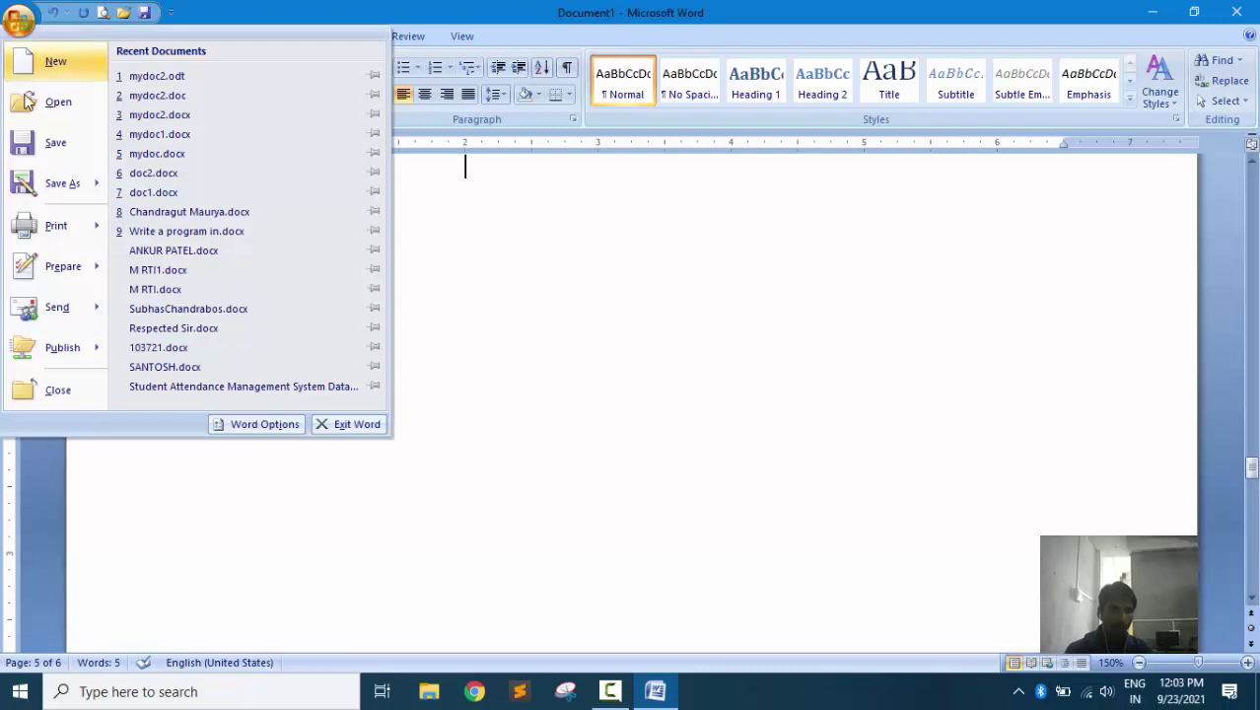
mouse_move(61, 237)
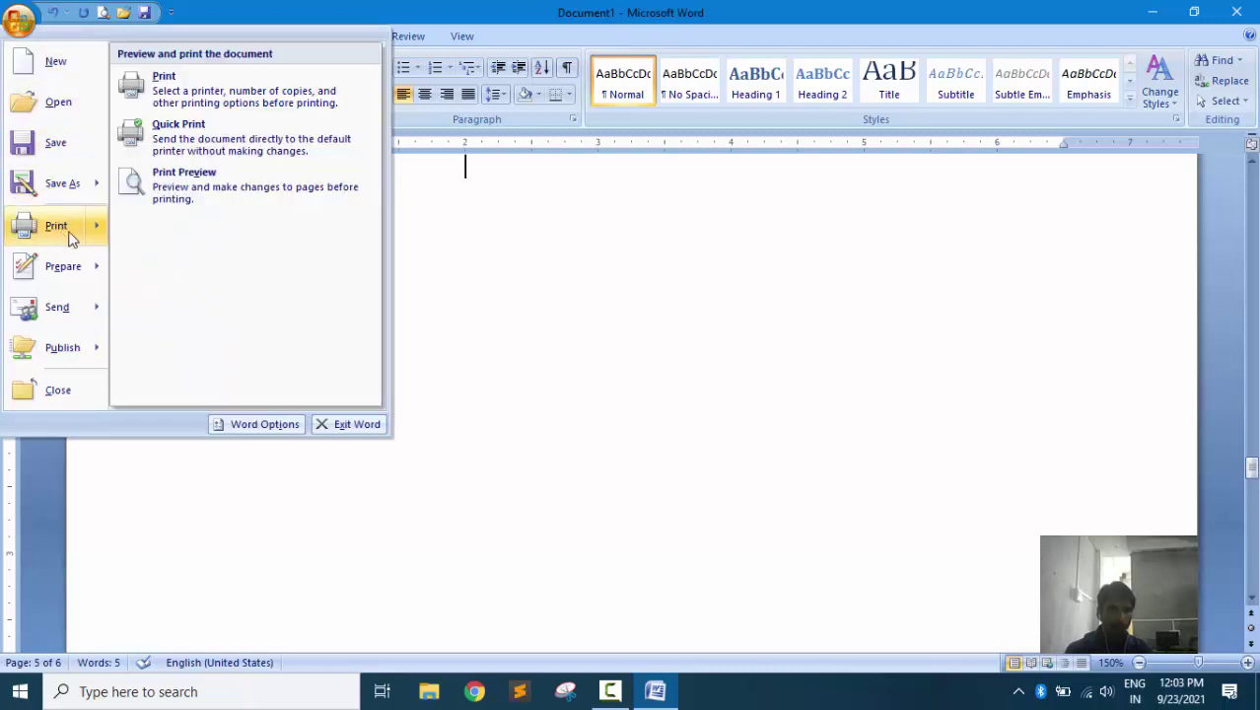
left_click(235, 93)
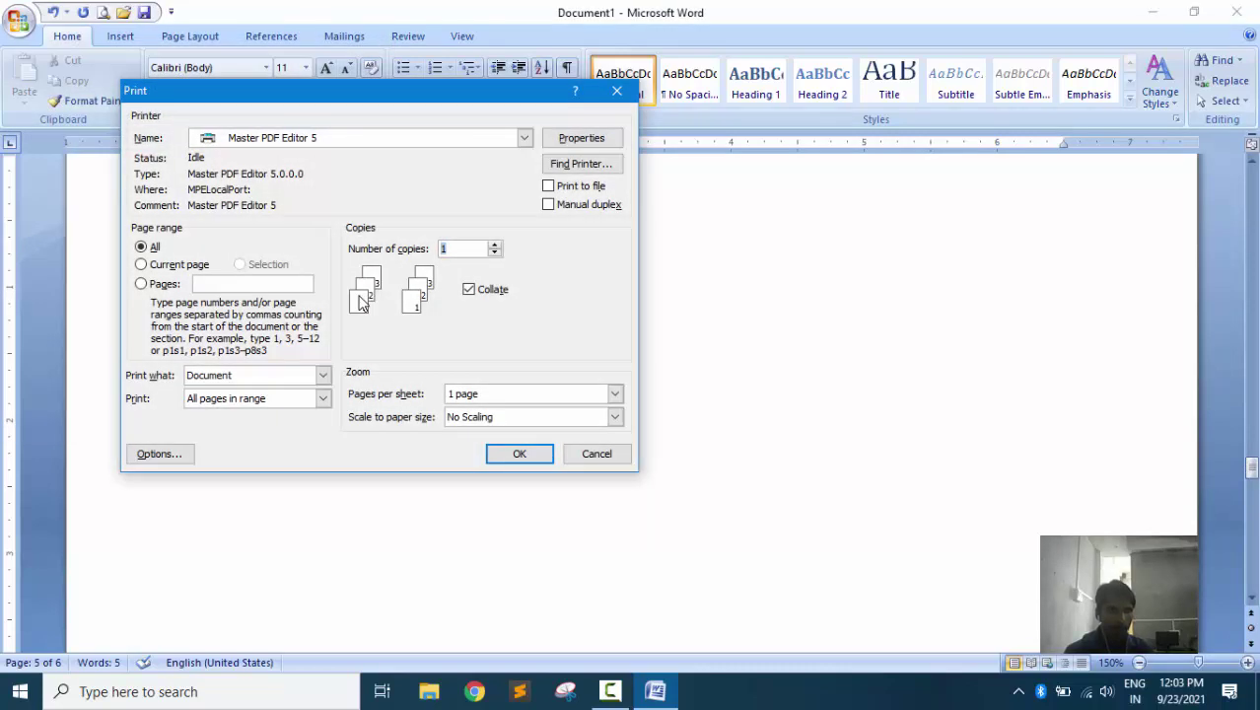
left_click(184, 264)
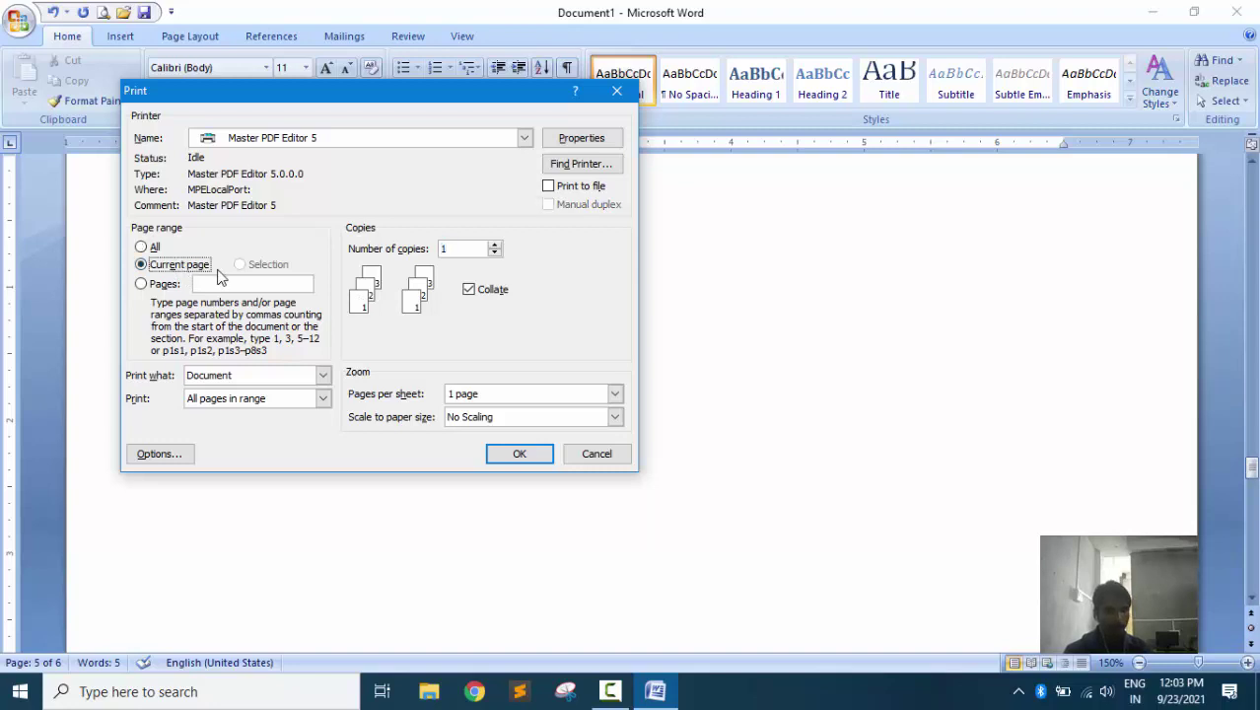
left_click(615, 91)
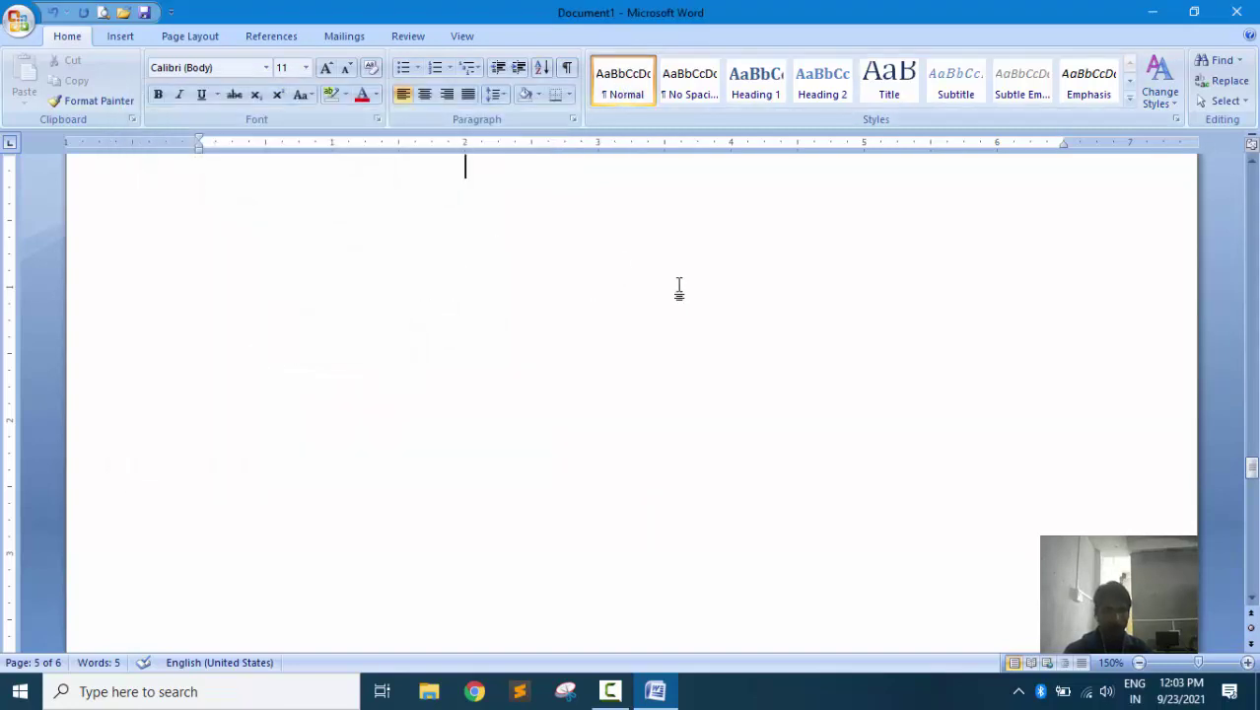
- Insert Plain Number 2 page numbers at the top of the page and return to the body
left_click(118, 37)
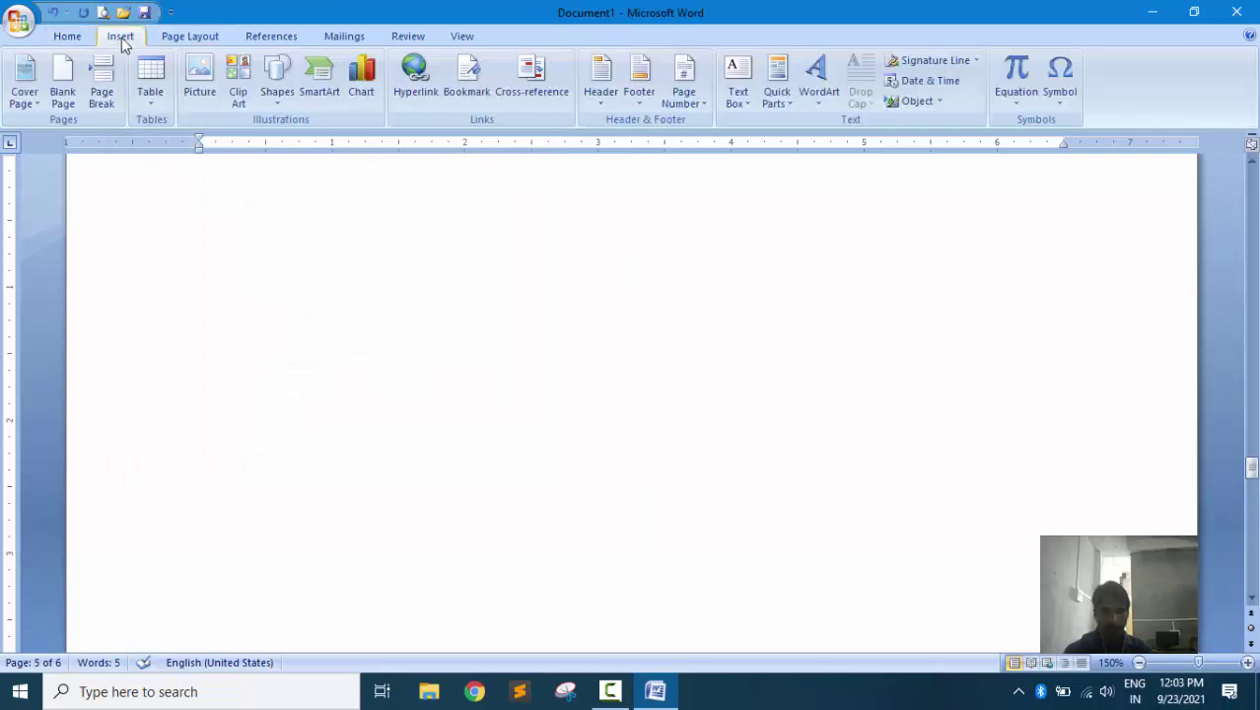
left_click(690, 103)
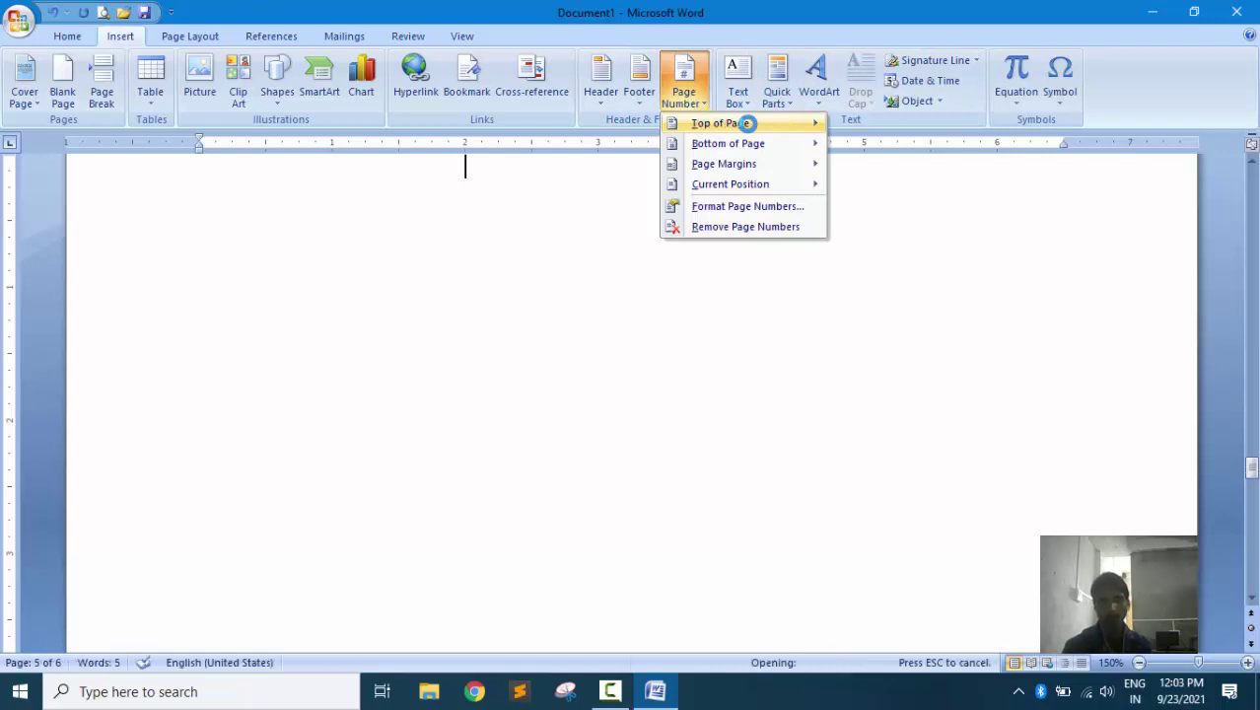
mouse_move(753, 132)
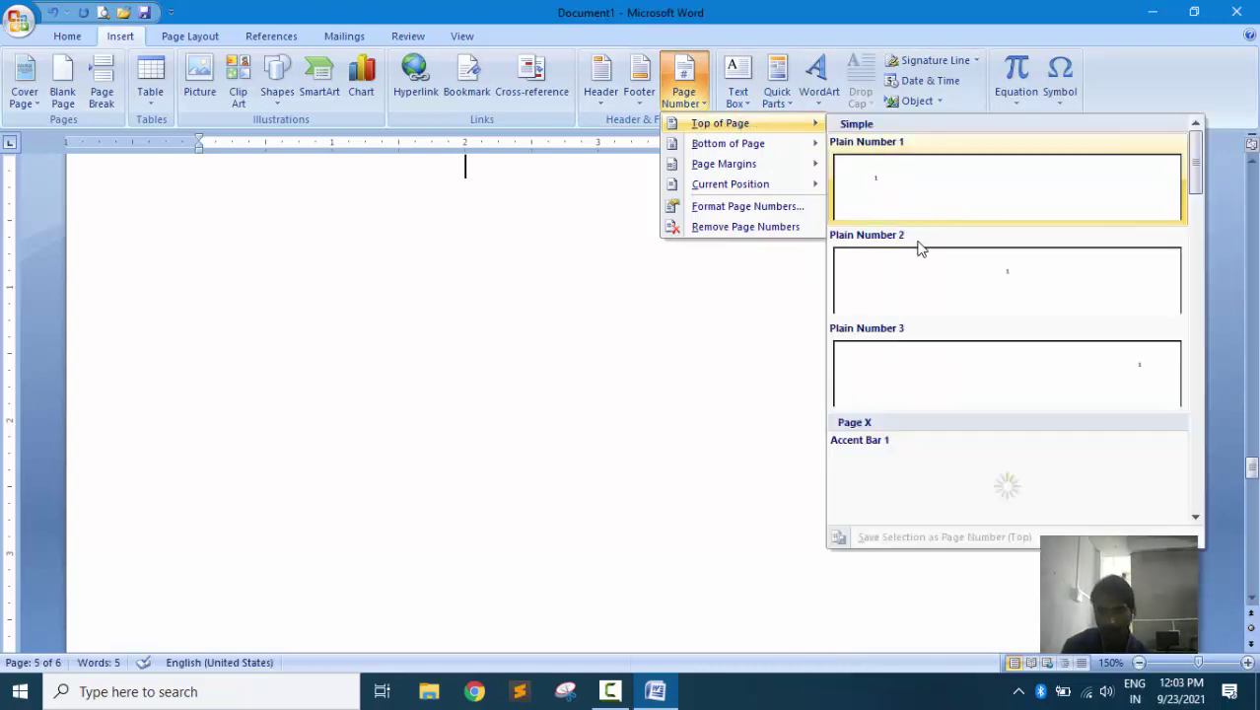
left_click(922, 267)
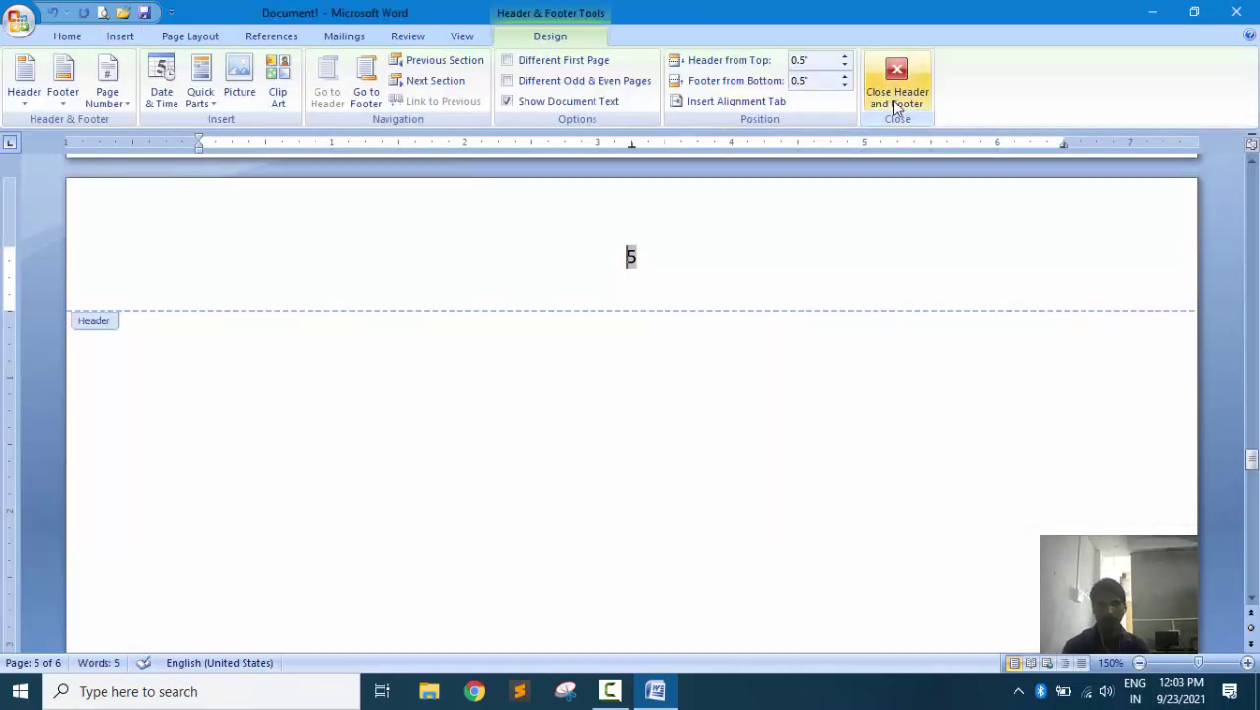
left_click(894, 98)
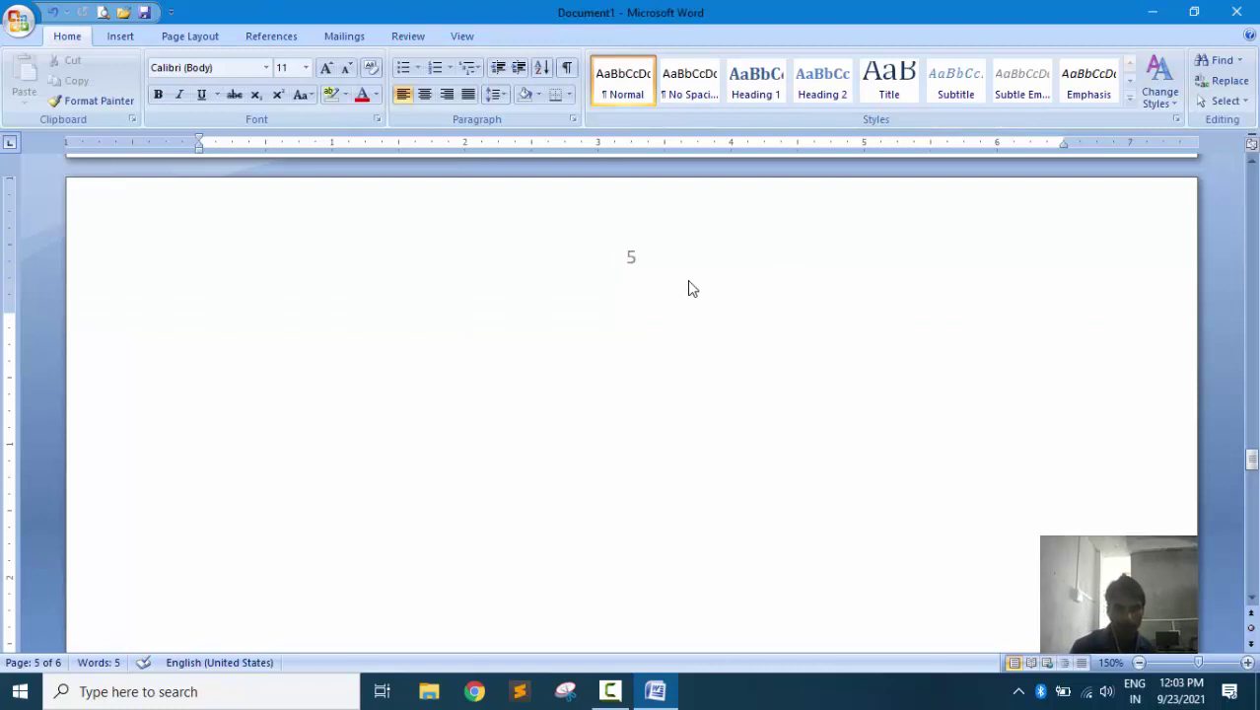
- Print only the current page using the Microsoft XPS Document Writer printer
left_click(18, 20)
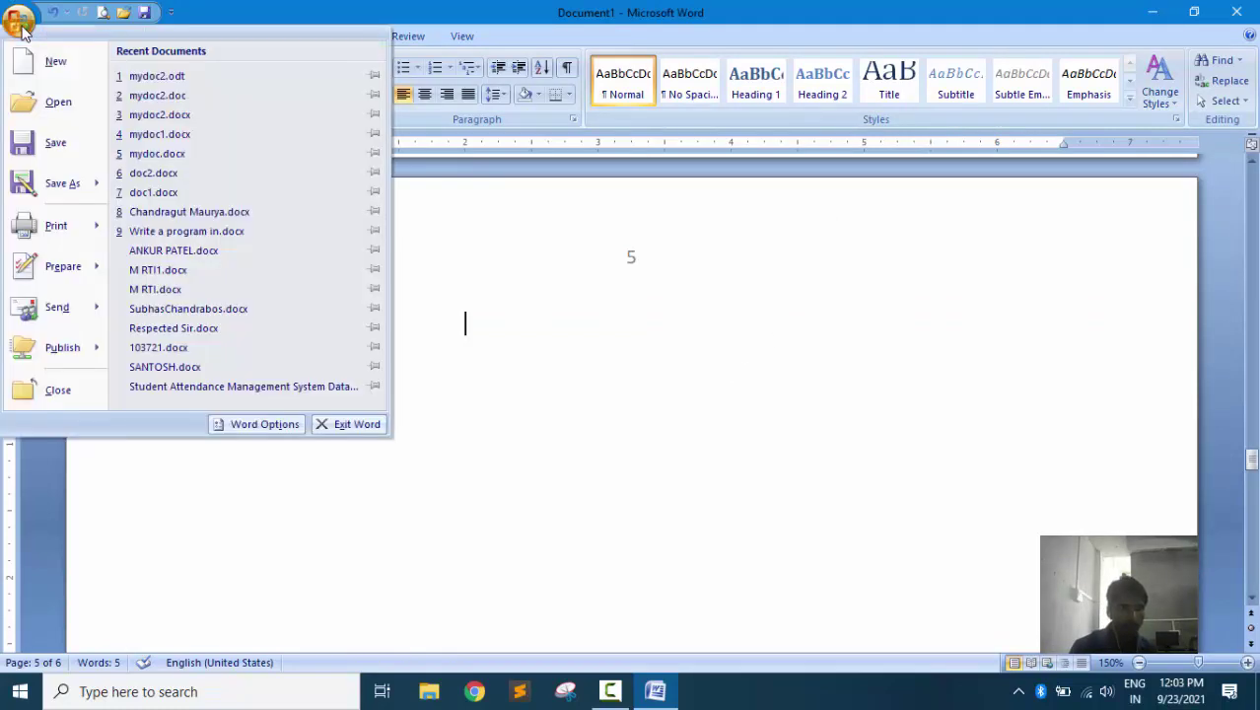
mouse_move(59, 226)
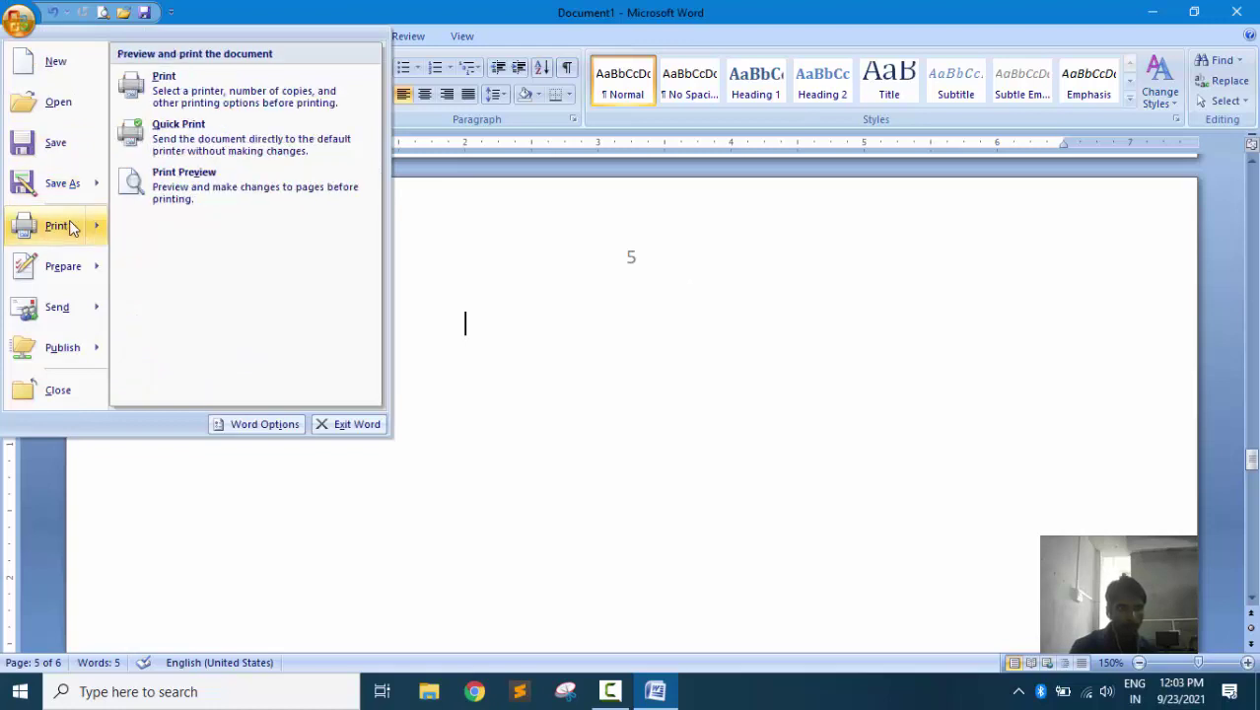
left_click(186, 93)
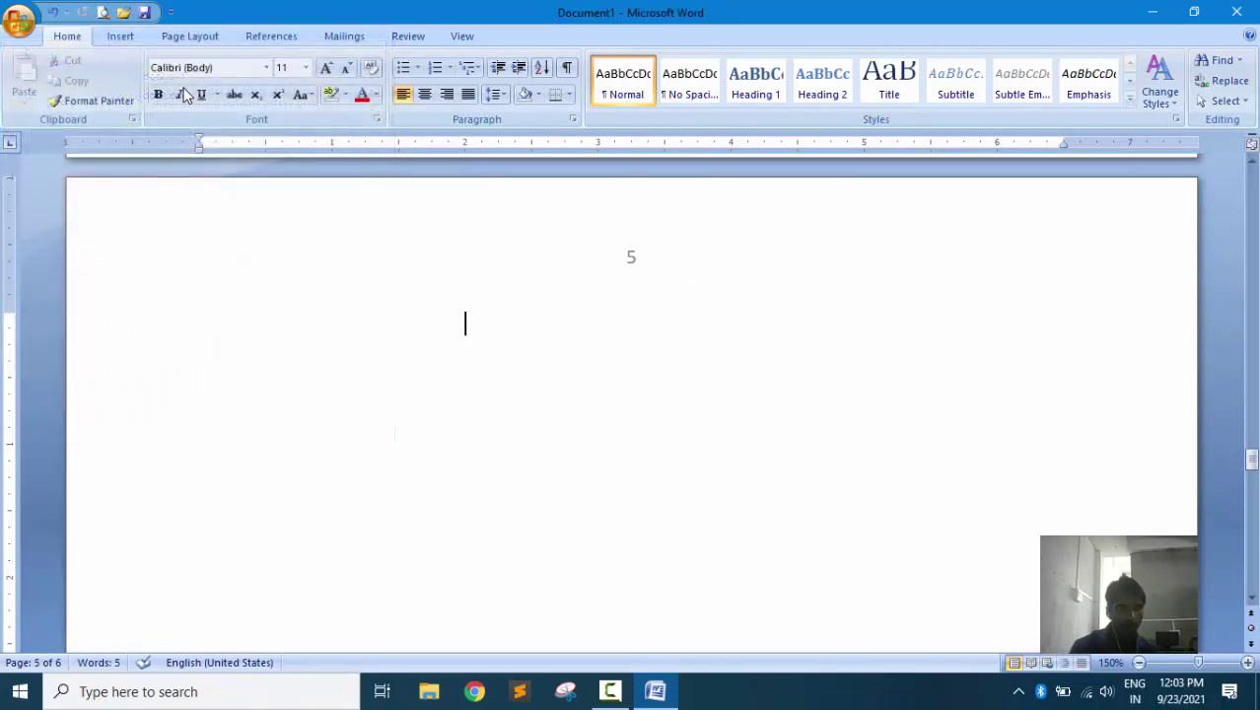
left_click(189, 265)
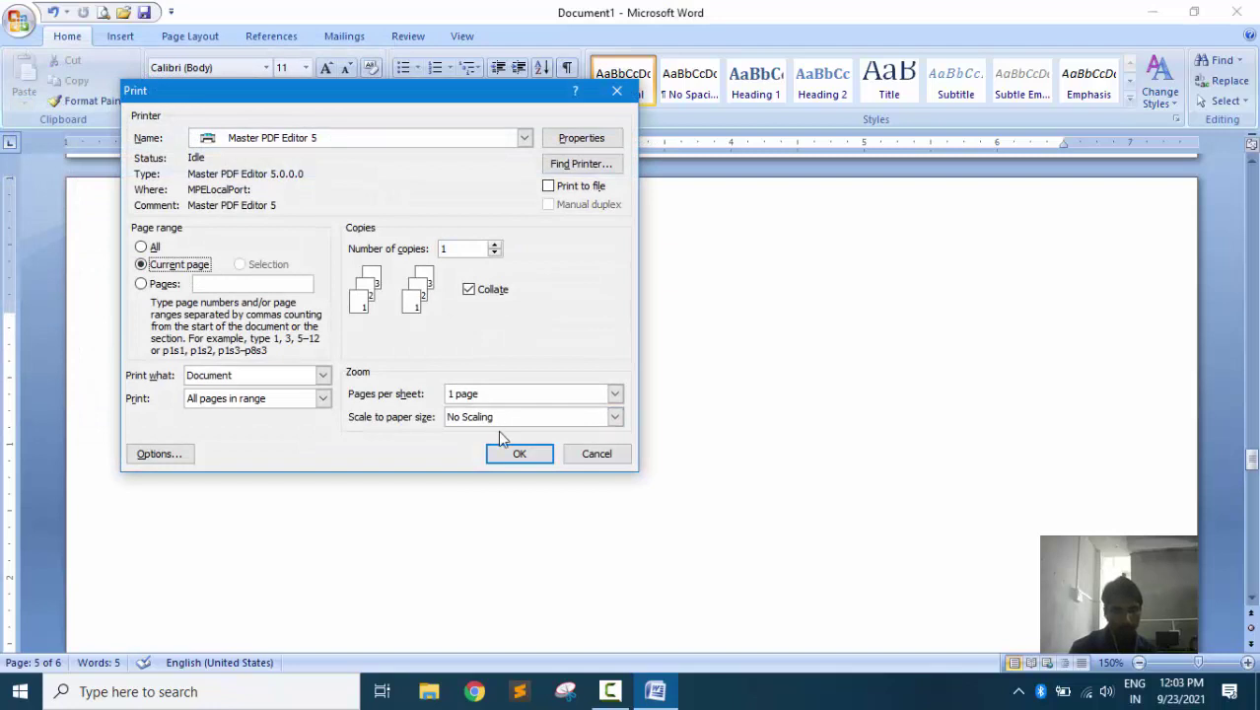
left_click(522, 140)
left_click_drag(523, 185, 522, 213)
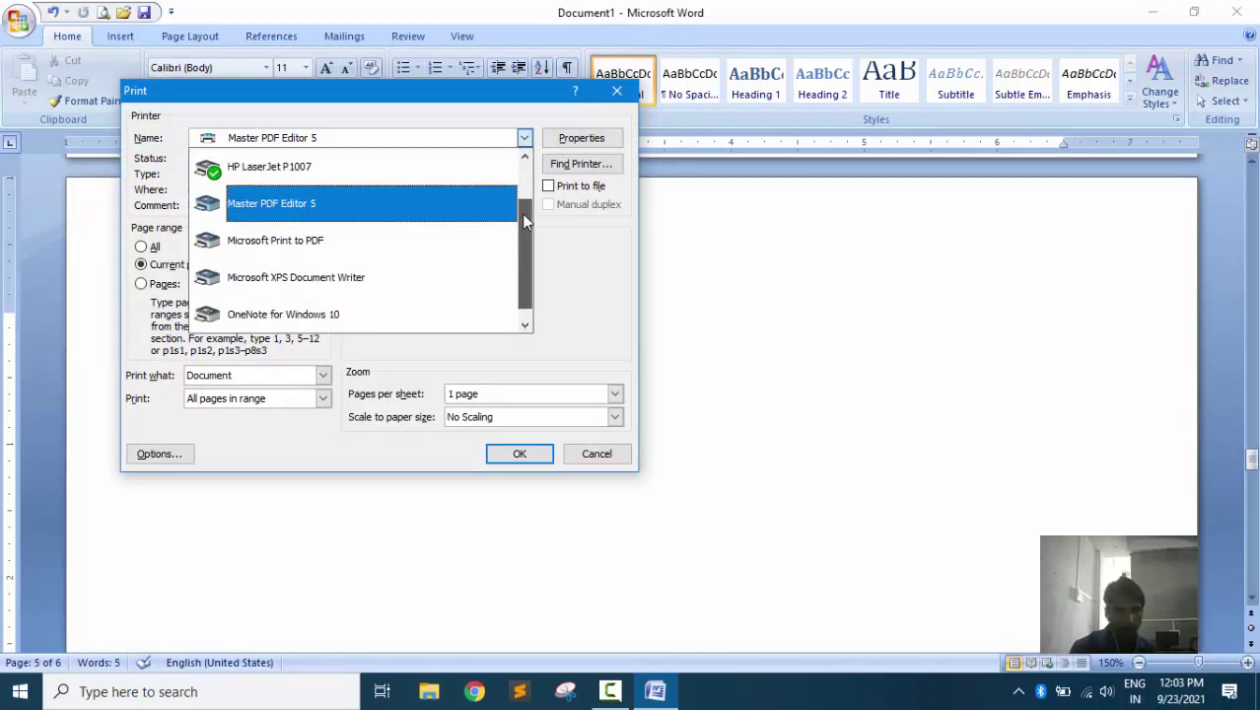
left_click(287, 279)
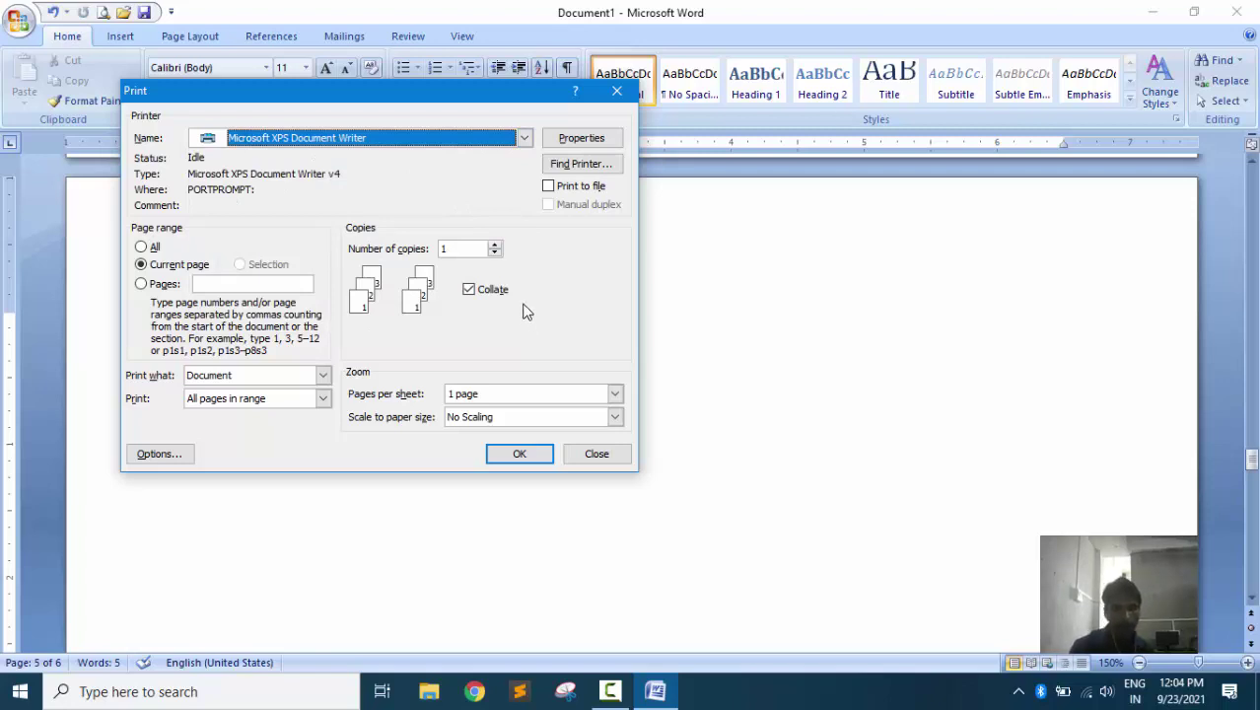
left_click(525, 455)
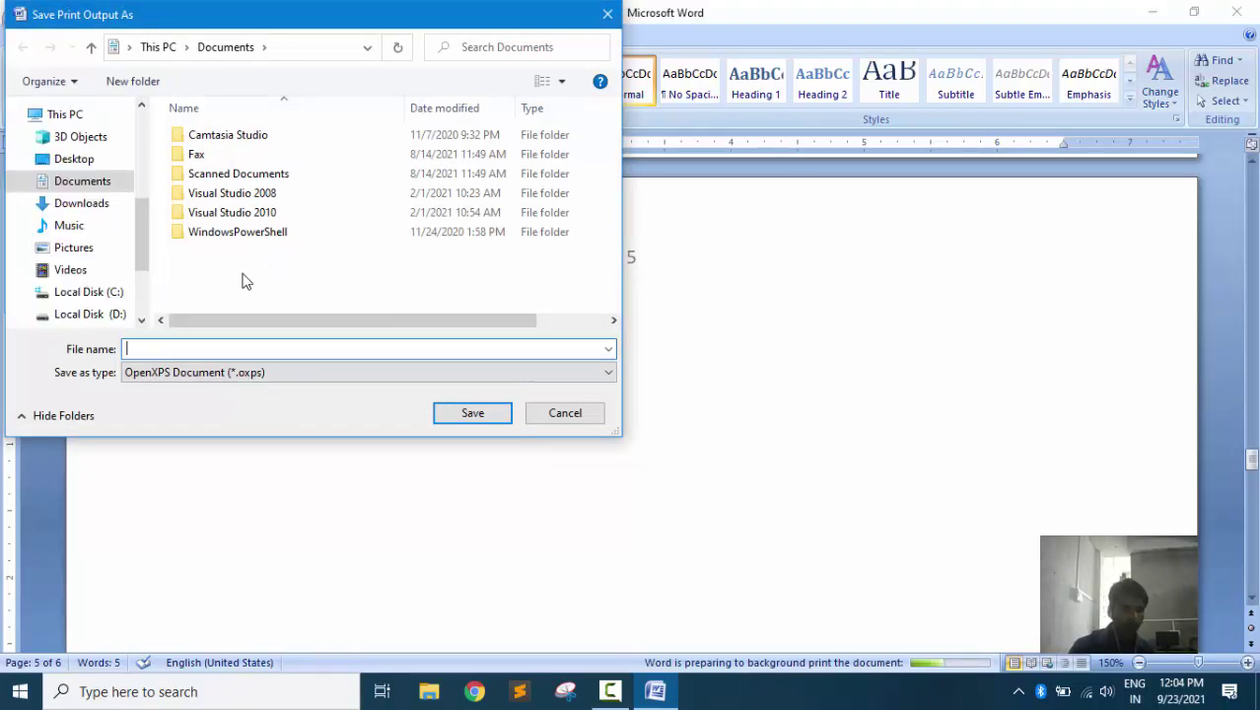
- Save the print output on the Desktop as 'print' with type XPS Document
left_click(78, 137)
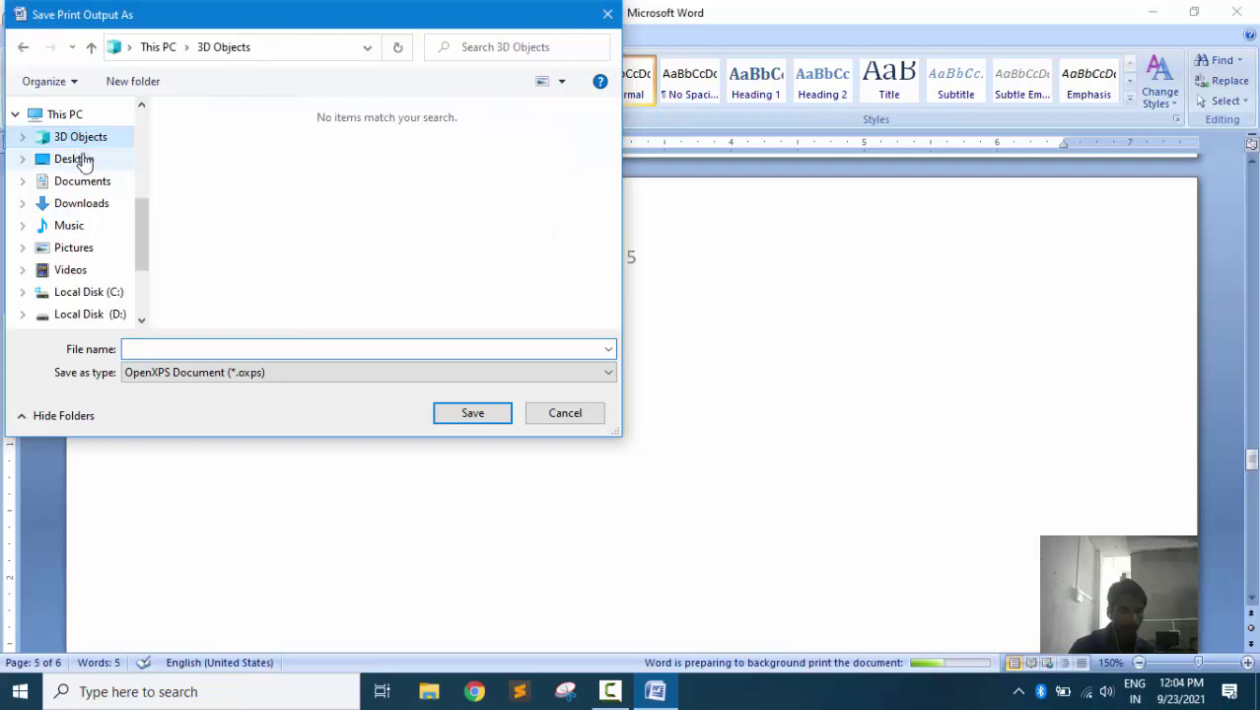
left_click(85, 160)
left_click(176, 345)
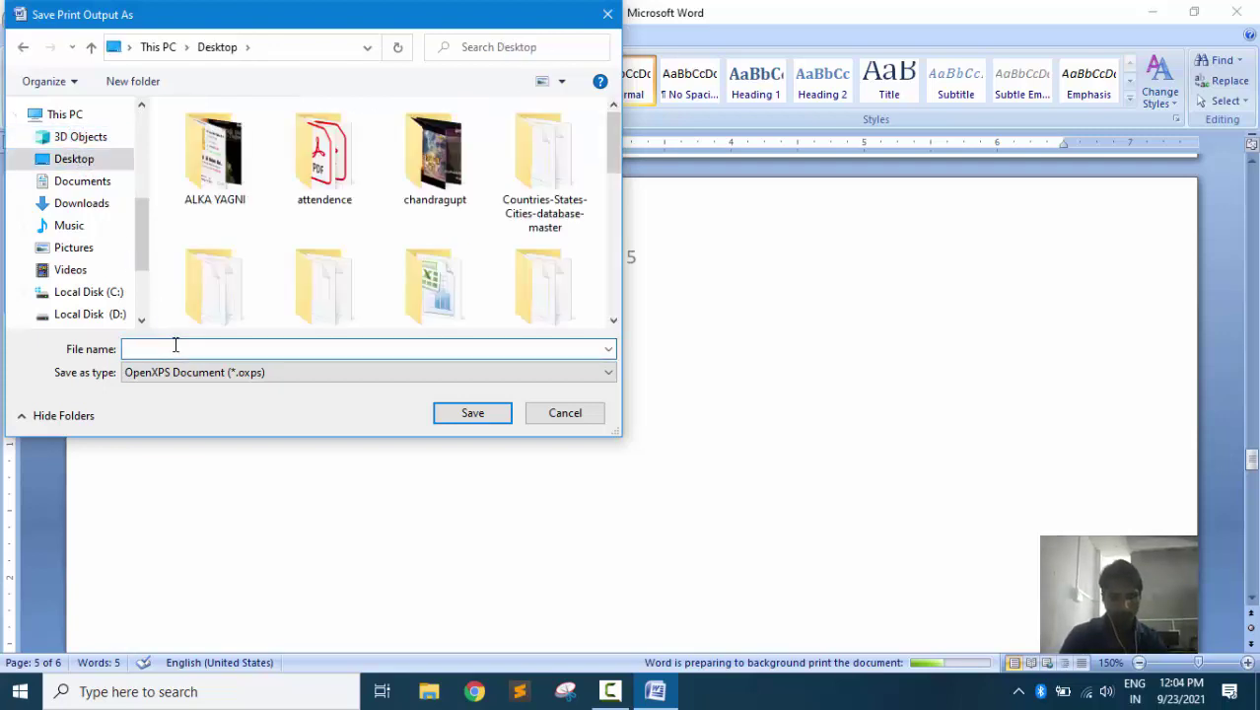
type("print")
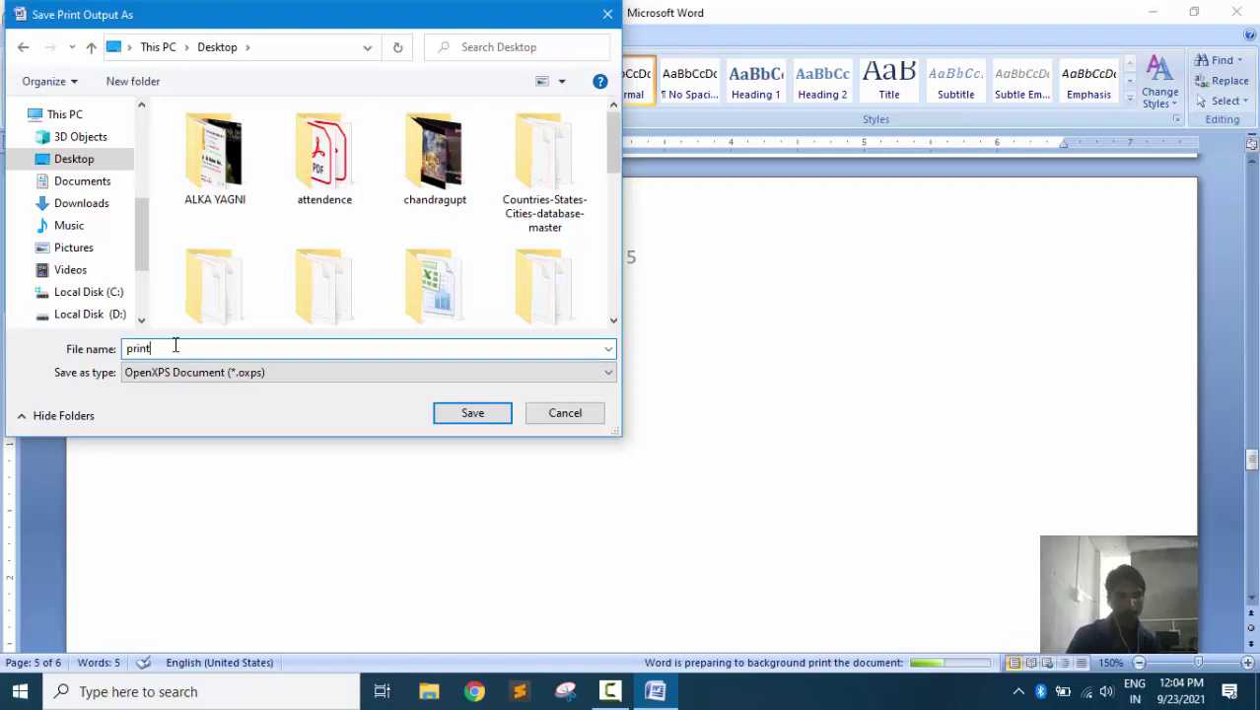
left_click(277, 374)
left_click(279, 405)
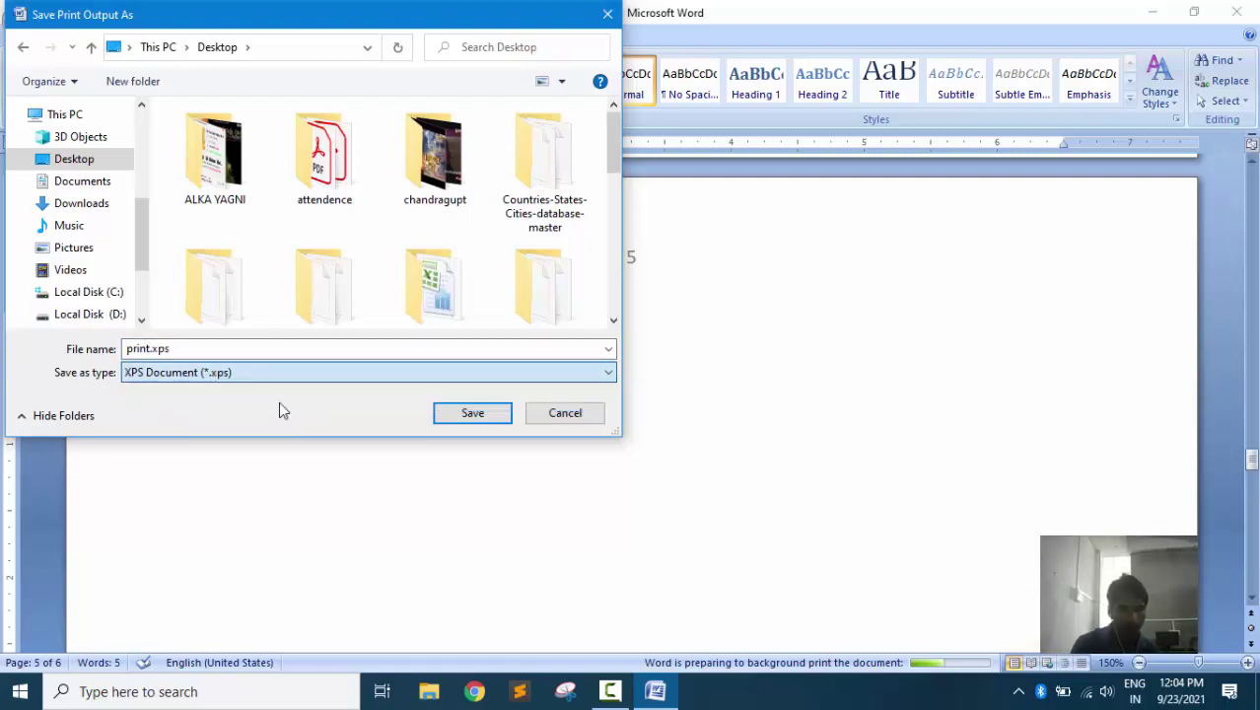
left_click(454, 419)
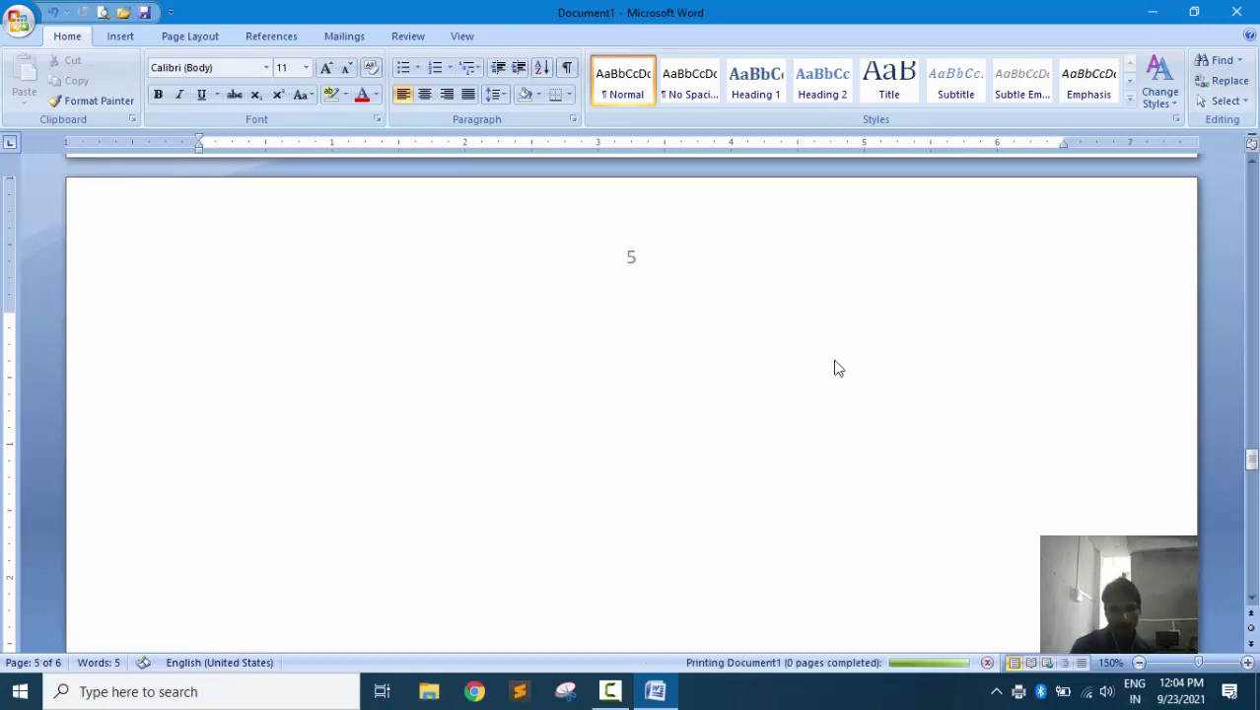
- Minimize Word to reveal print.xps on the desktop
left_click(1152, 12)
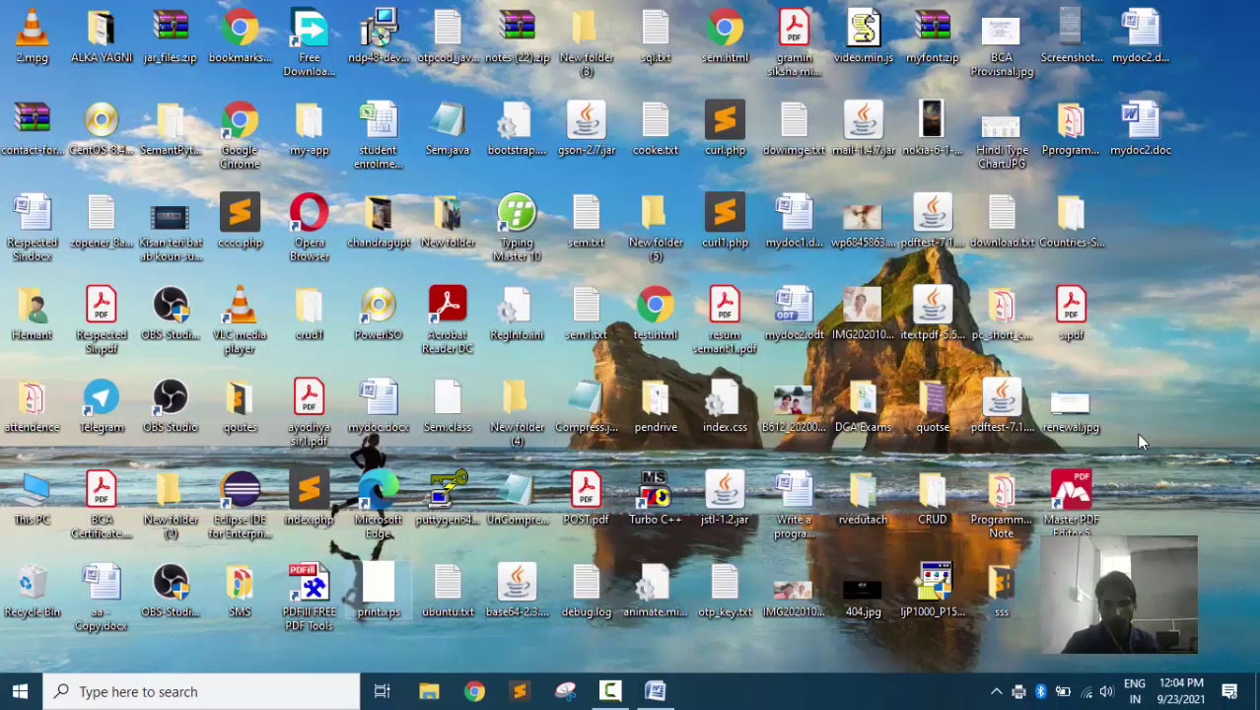
- Open print.xps to confirm it holds one page numbered 5, then delete the file
double_click(391, 594)
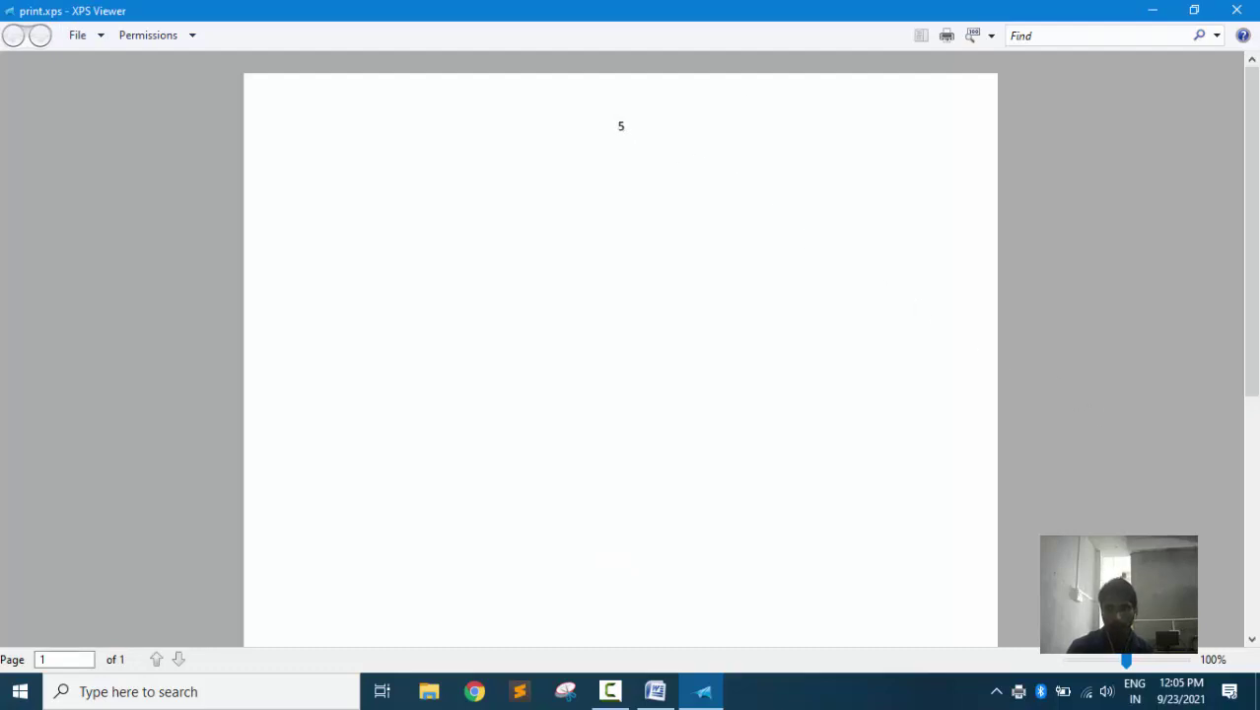
left_click(1236, 10)
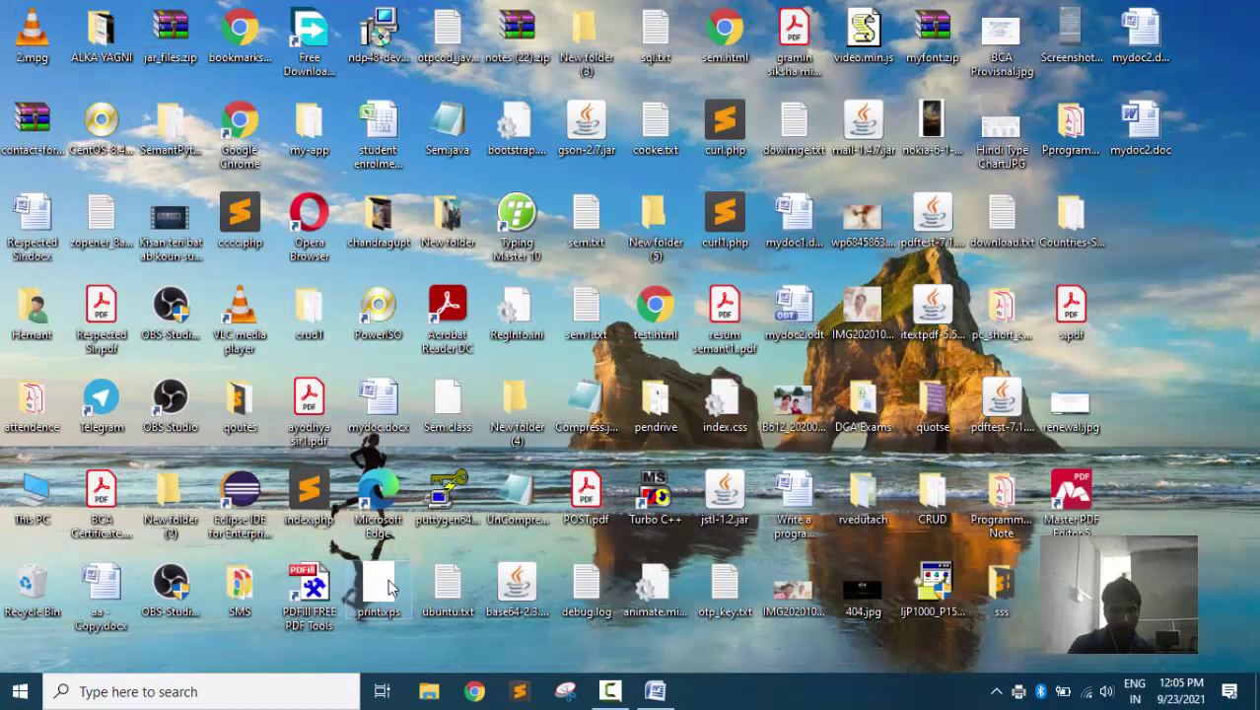
key("Delete")
key("Return")
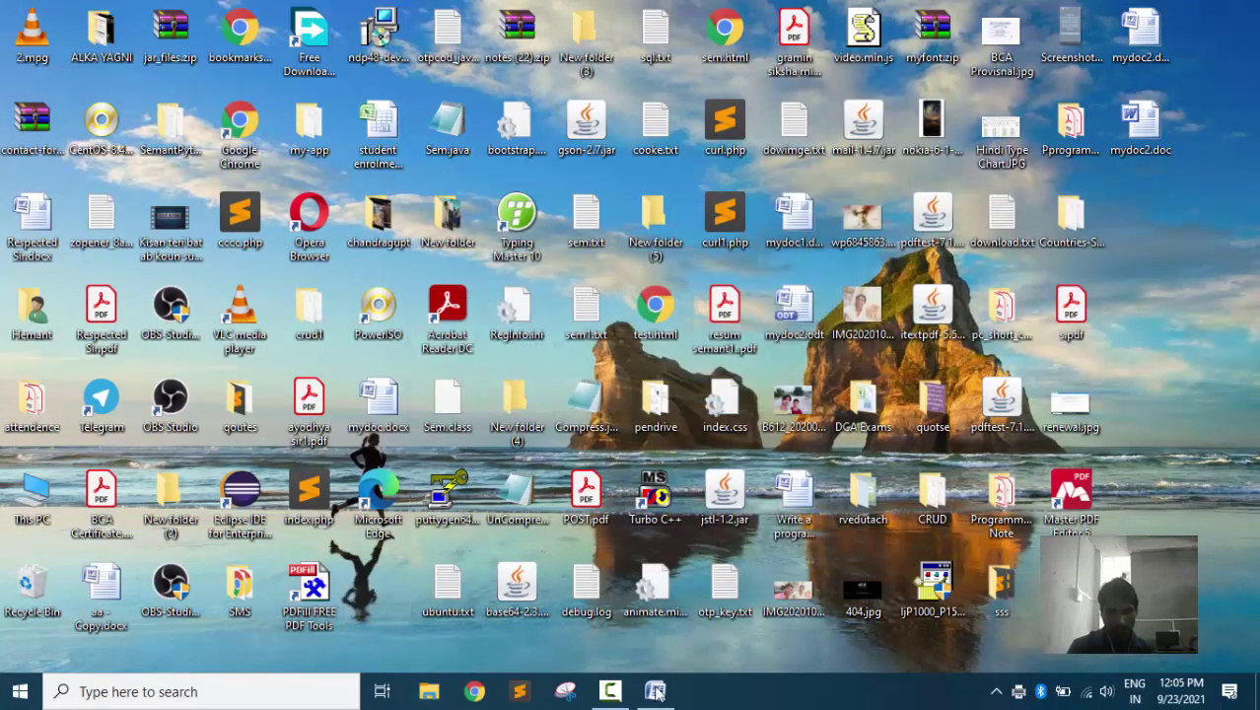
- Restore Word and print the page range 2,3,4 to the XPS Document Writer
left_click(656, 693)
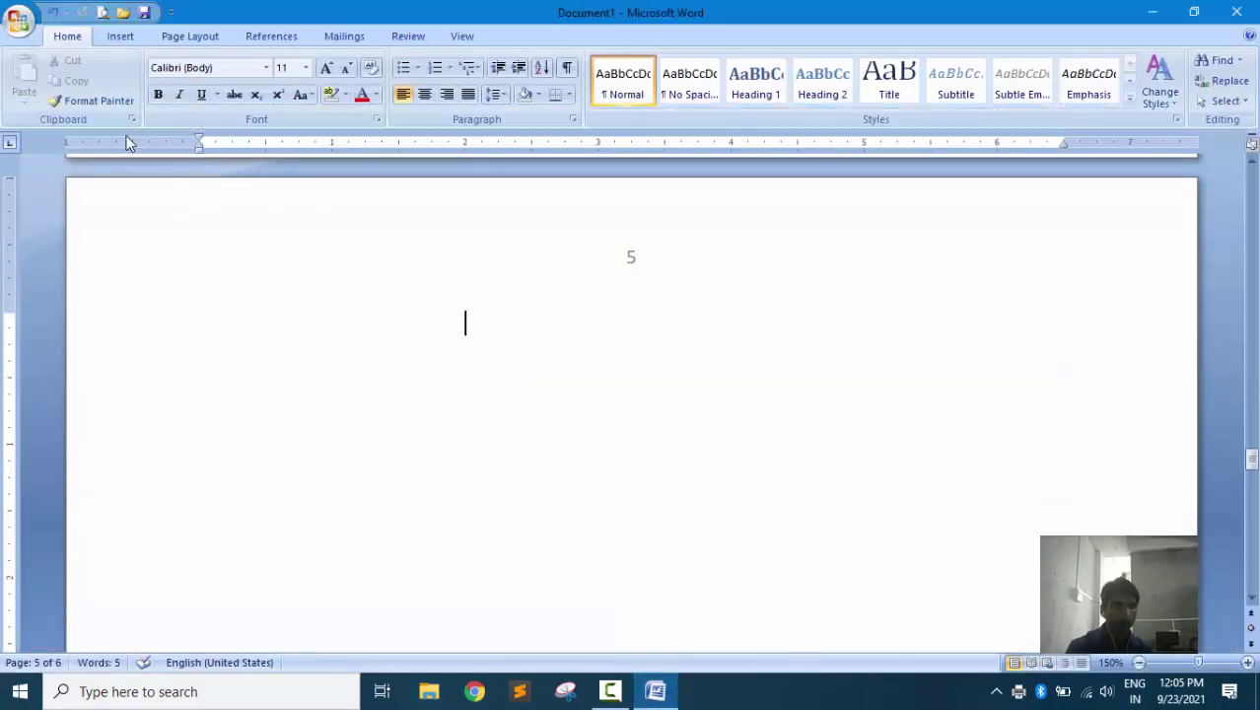
left_click(18, 20)
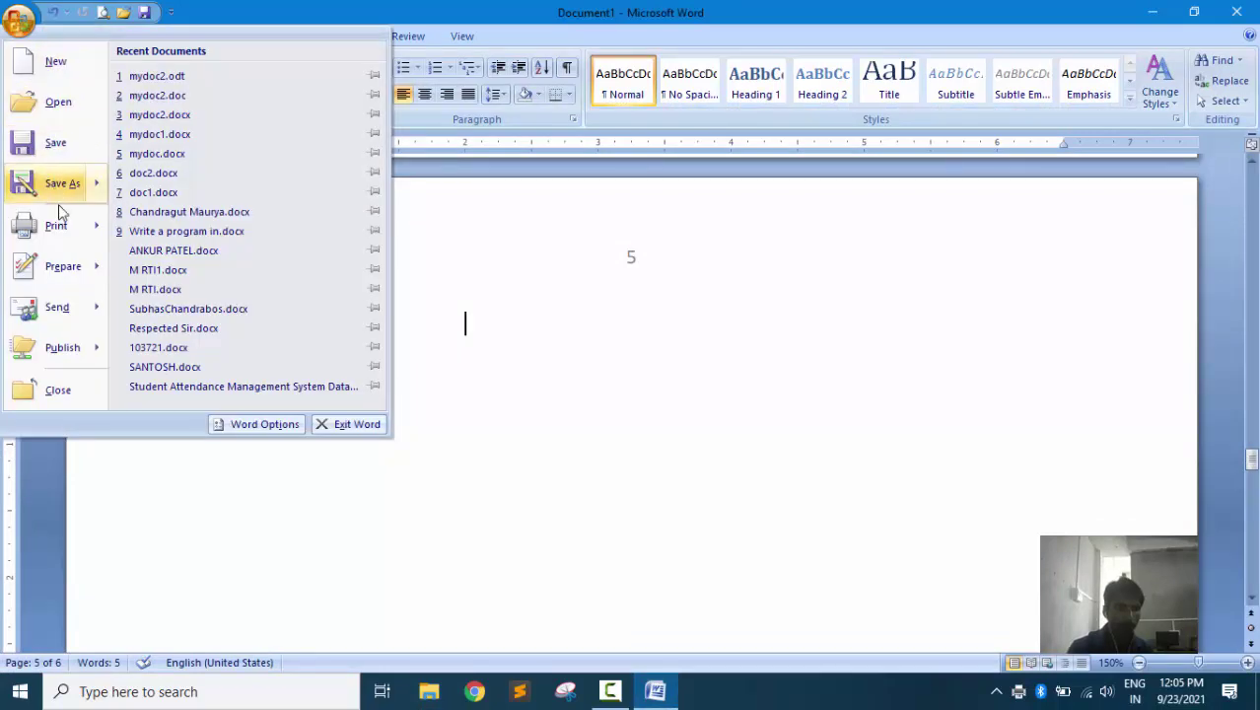
mouse_move(66, 234)
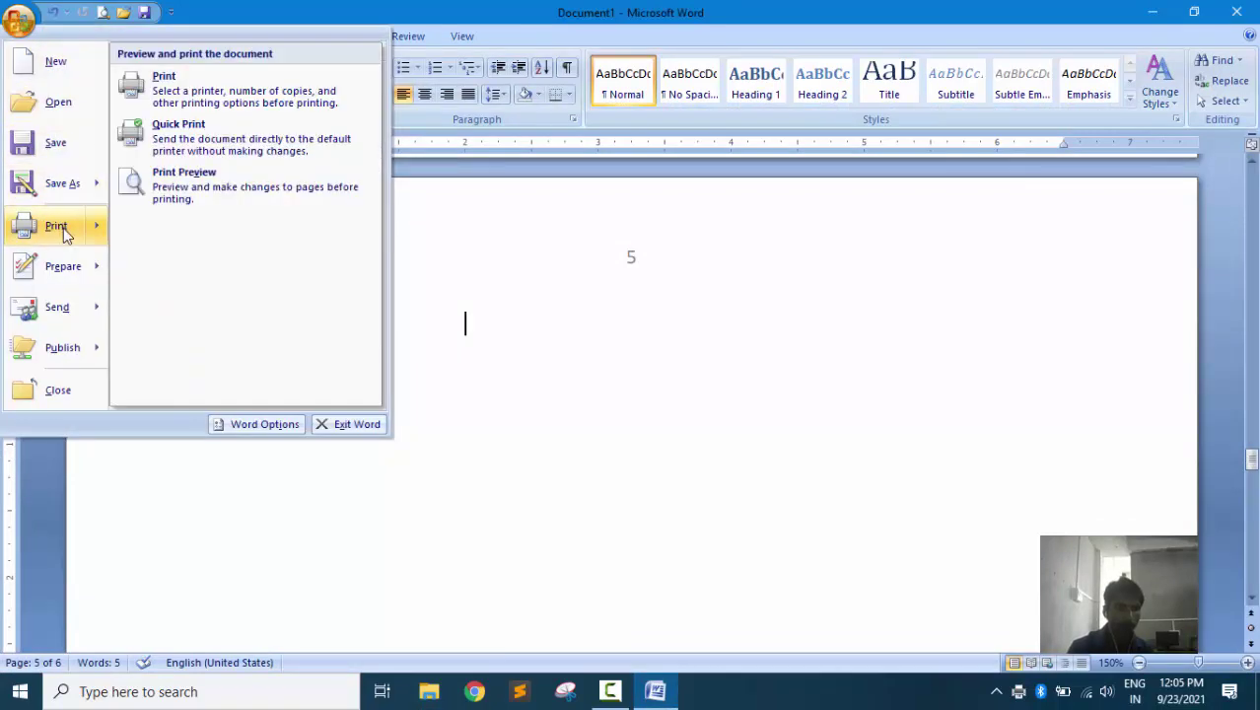
left_click(194, 99)
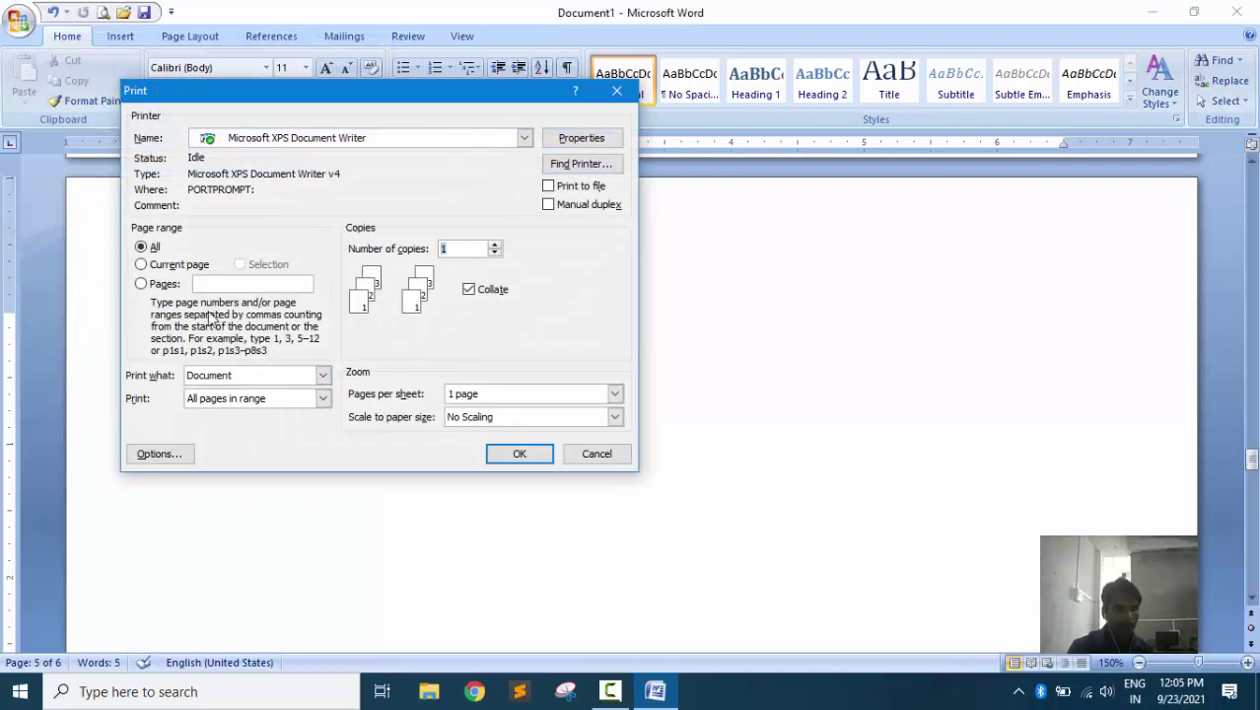
left_click(166, 267)
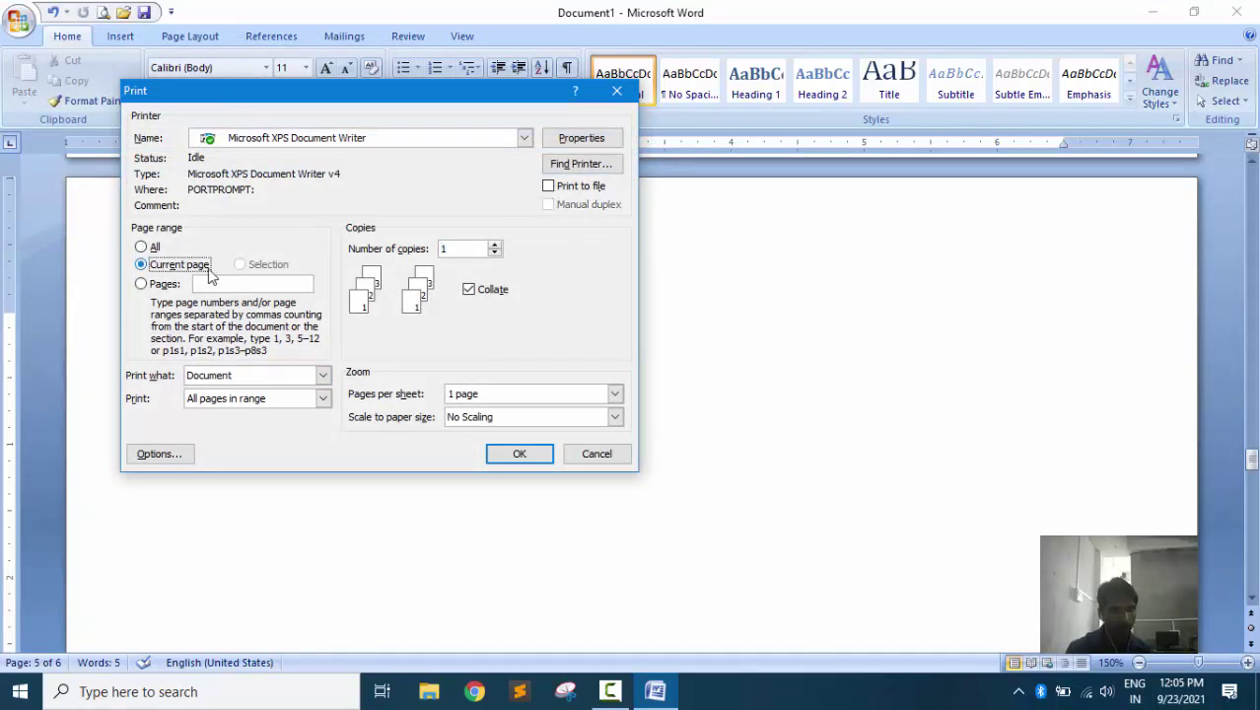
left_click(166, 284)
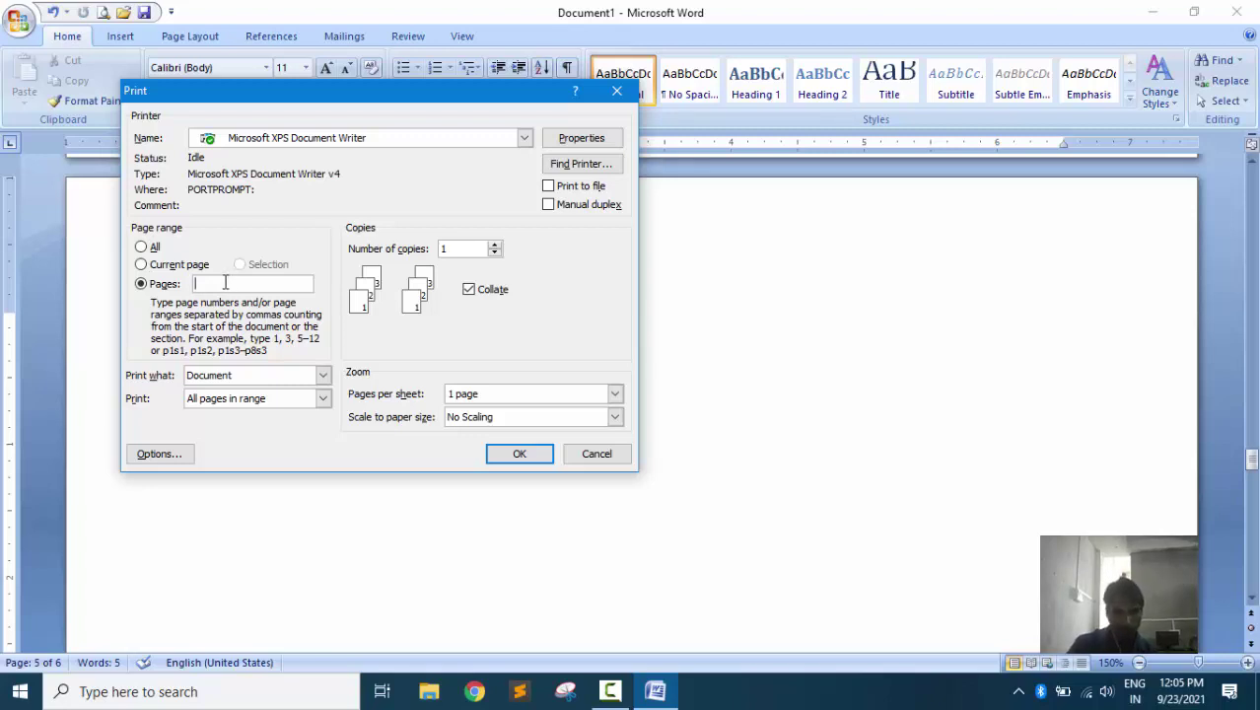
type("23")
type("4")
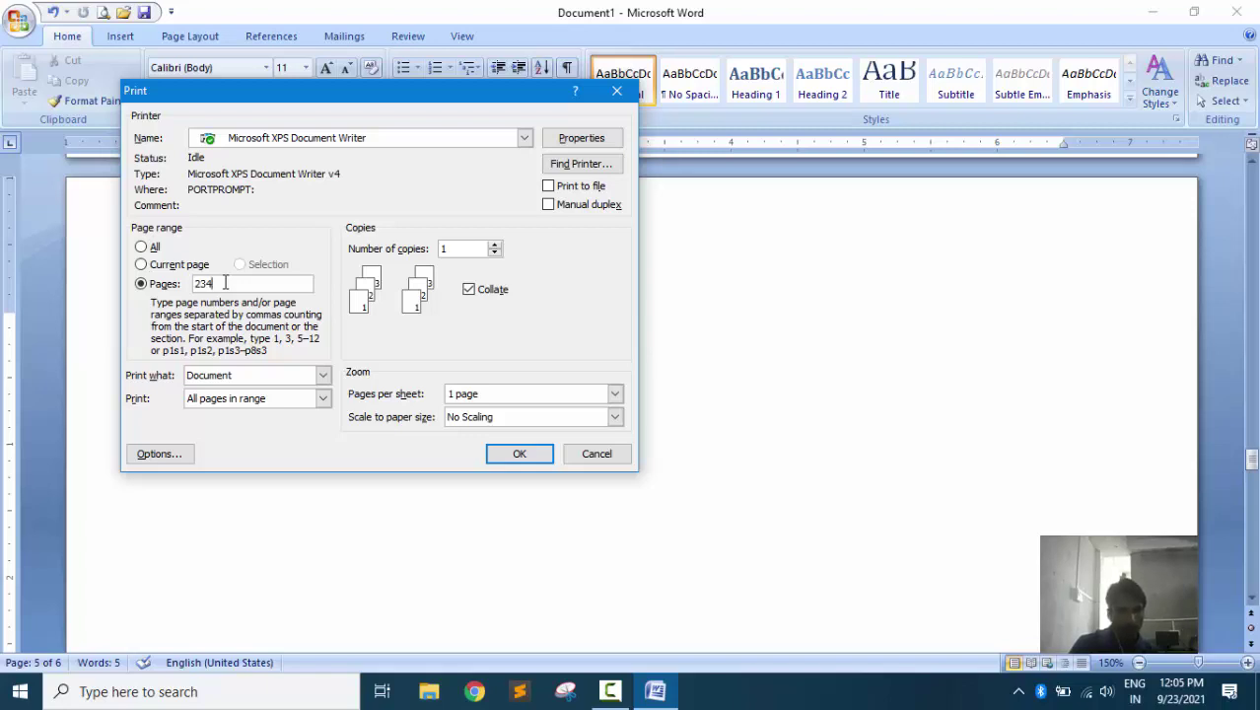
key("Left")
key("Left")
type(",")
key("Right")
type(",")
left_click(510, 454)
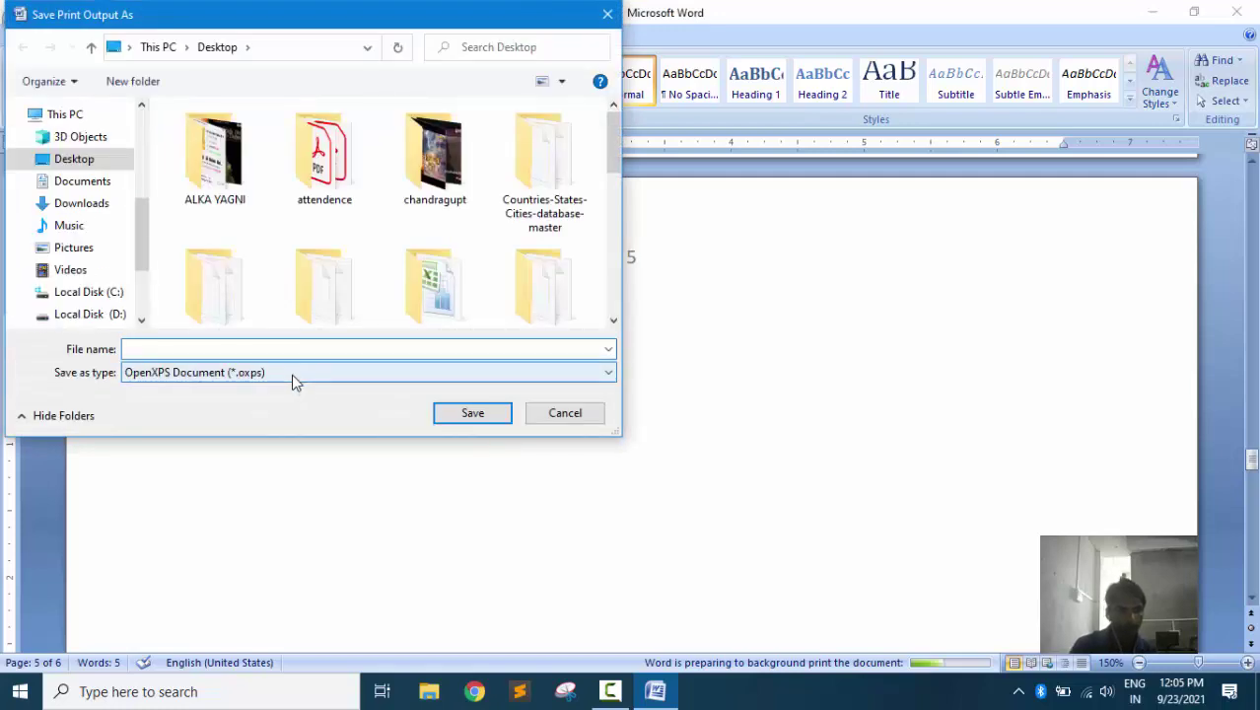
- Save the output as XPS Document type with the file name 'print'
left_click(292, 374)
left_click(245, 442)
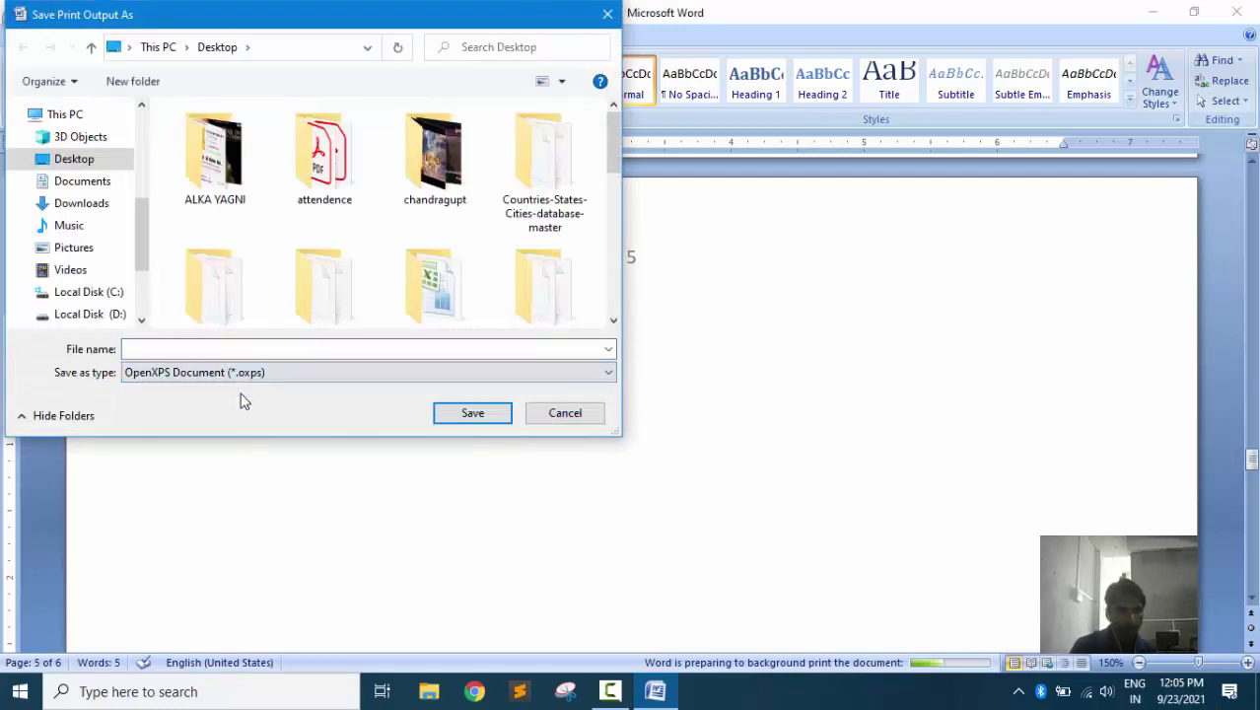
left_click(242, 374)
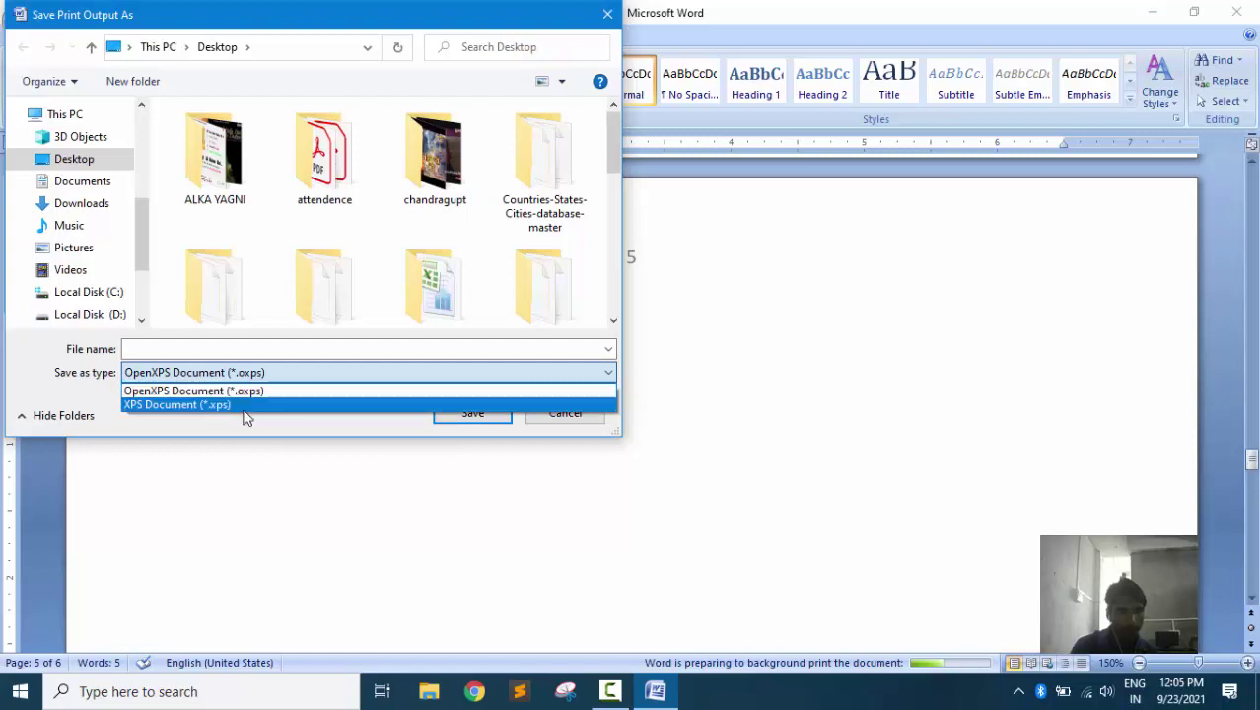
left_click(240, 403)
left_click(188, 350)
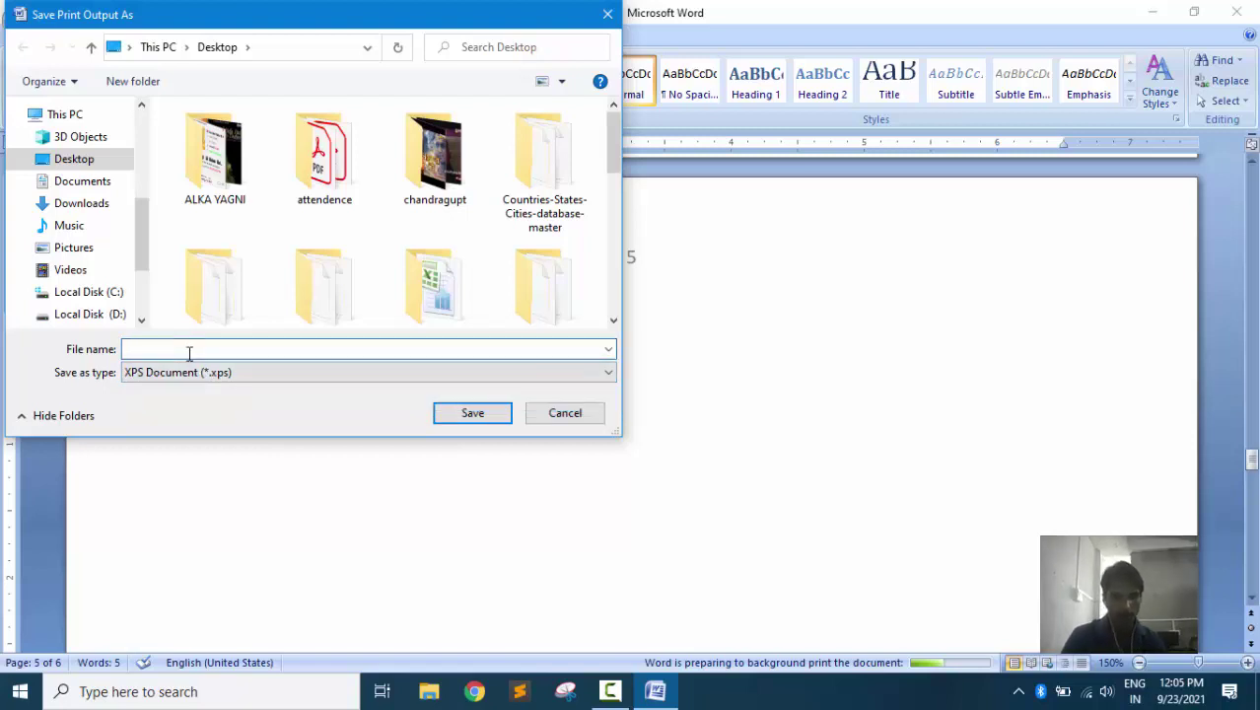
type("print")
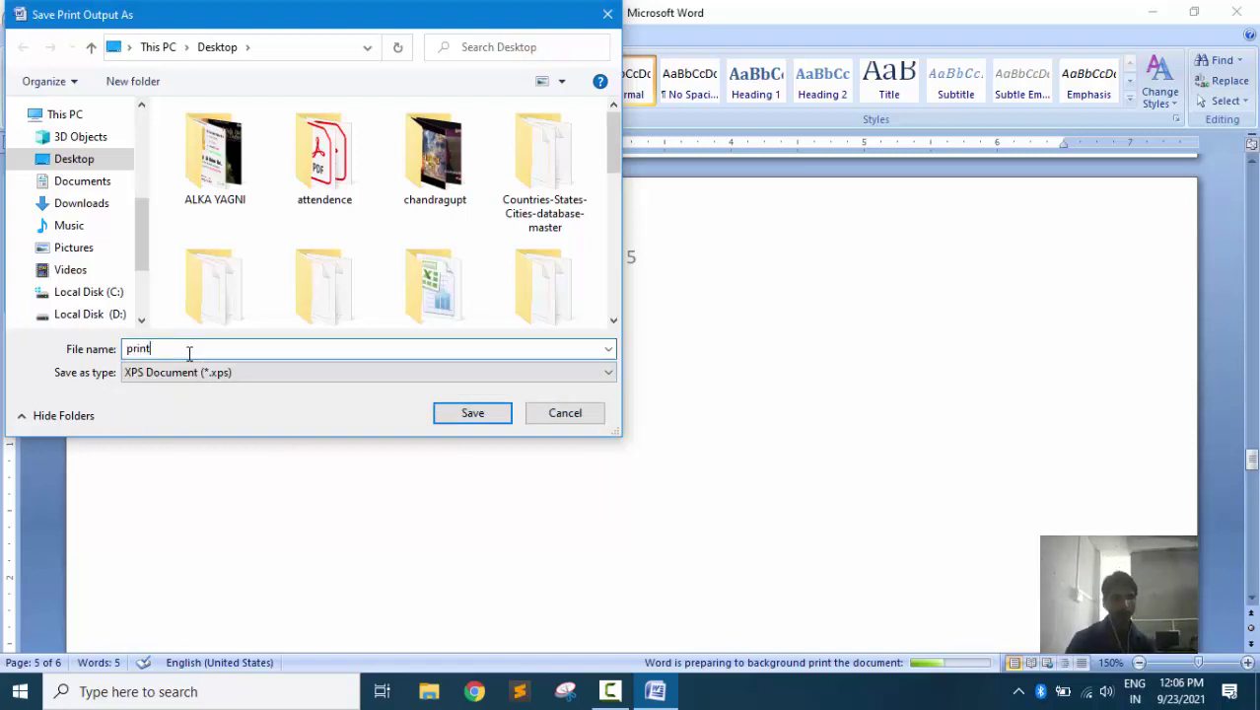
key("Return")
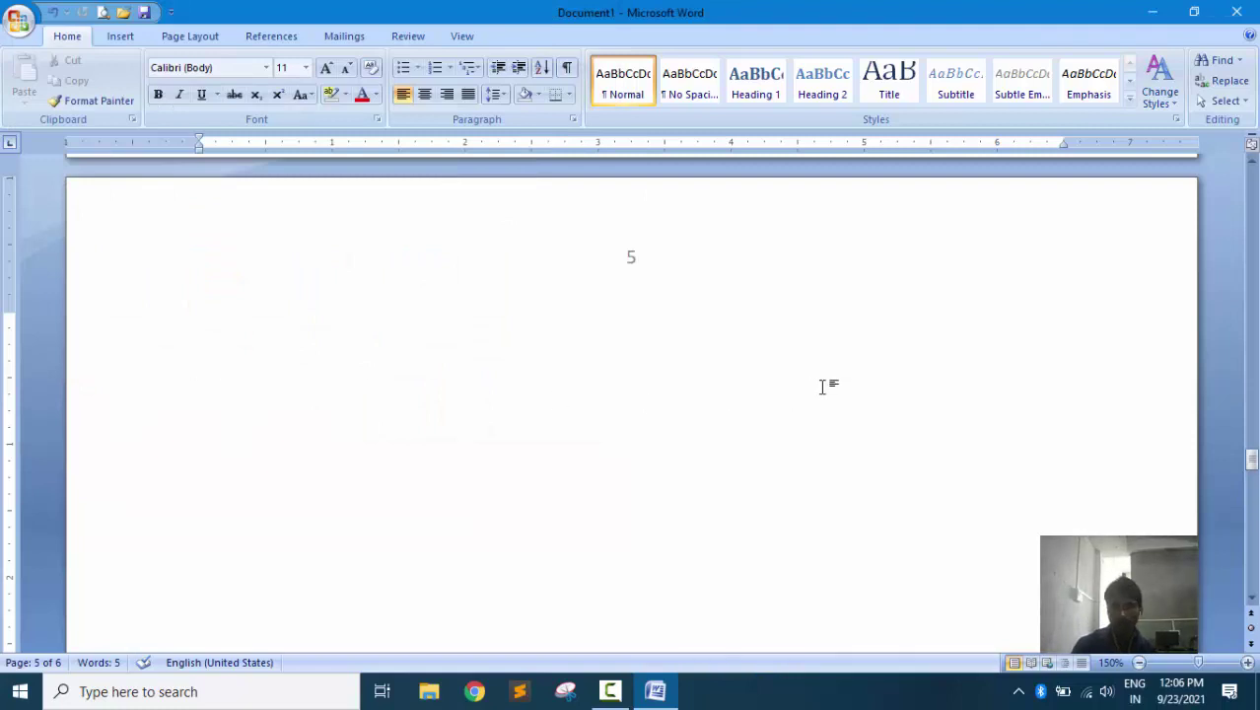
- Open print.xps, scroll through its three pages numbered 2, 3 and 4, then close it
left_click(1159, 8)
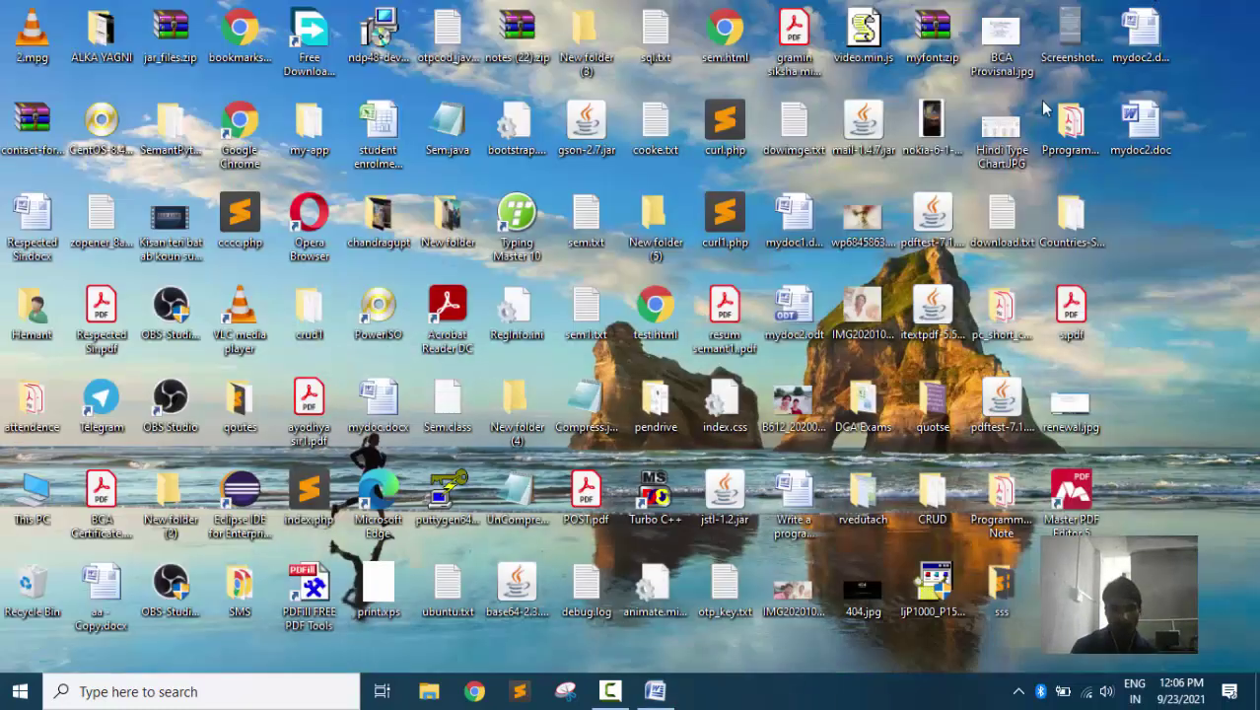
double_click(381, 592)
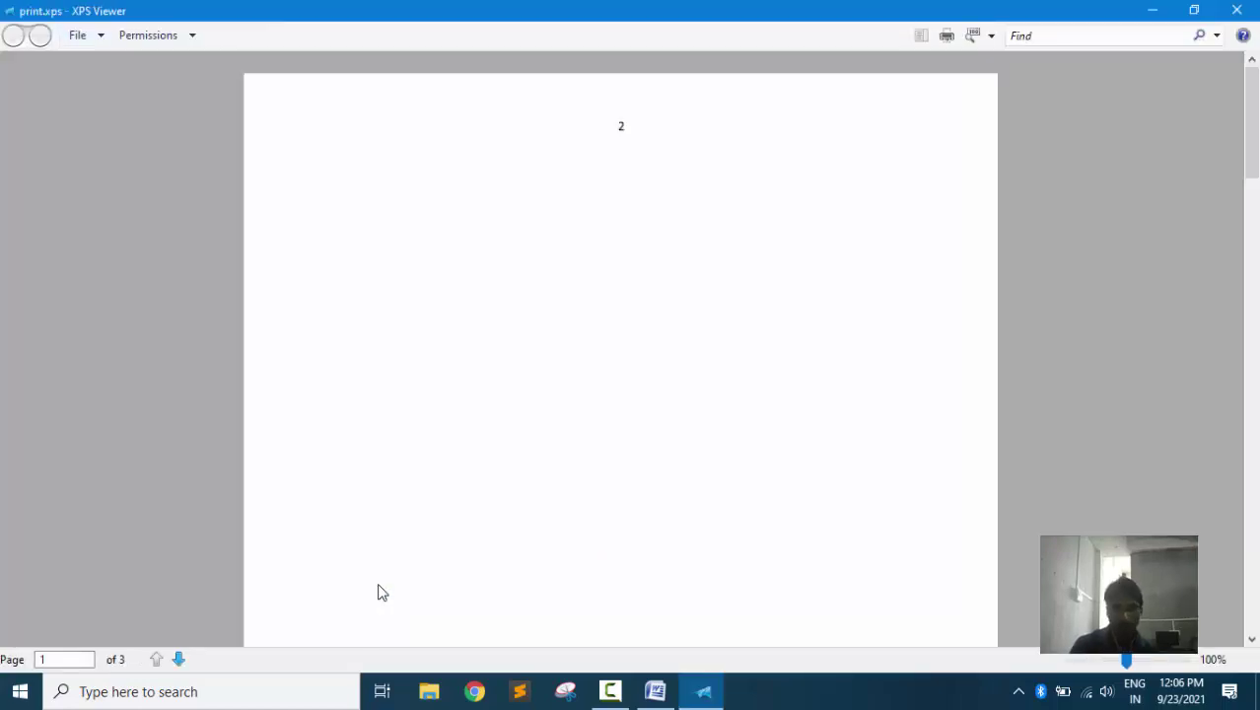
scroll(381, 591, "down", 1)
scroll(380, 592, "down", 1)
scroll(381, 592, "down", 2)
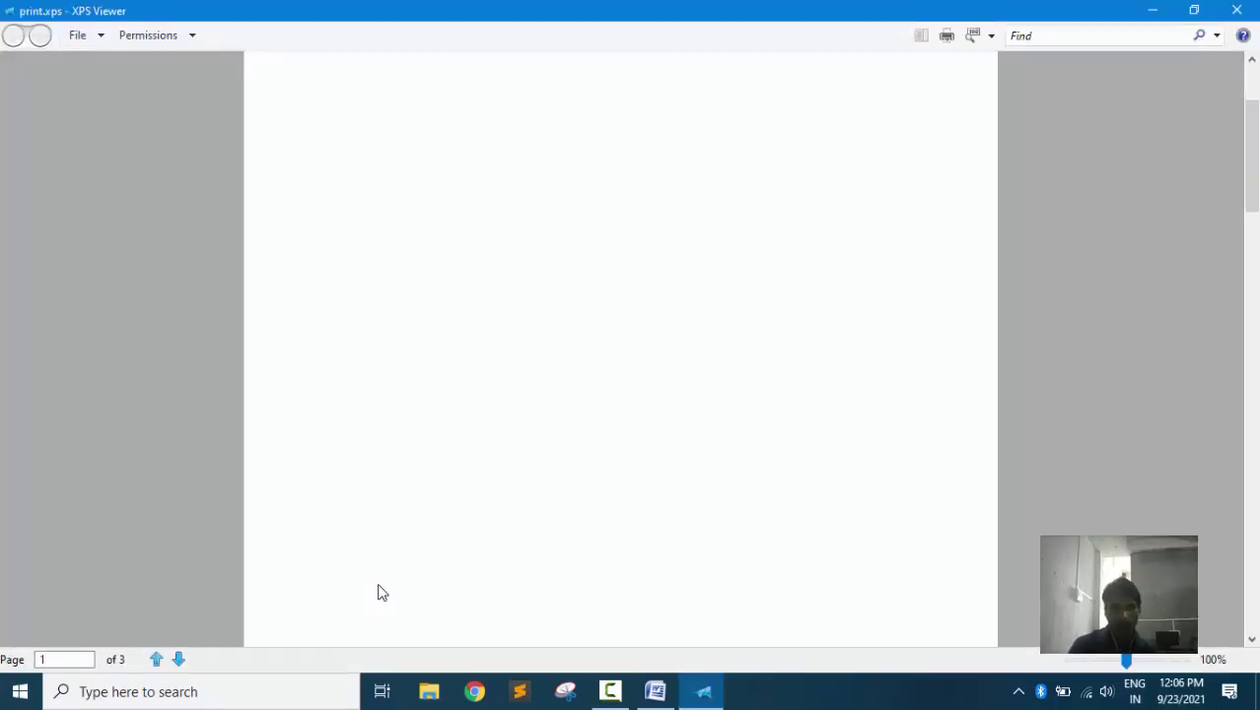
scroll(381, 591, "down", 3)
scroll(381, 592, "down", 3)
scroll(381, 591, "down", 3)
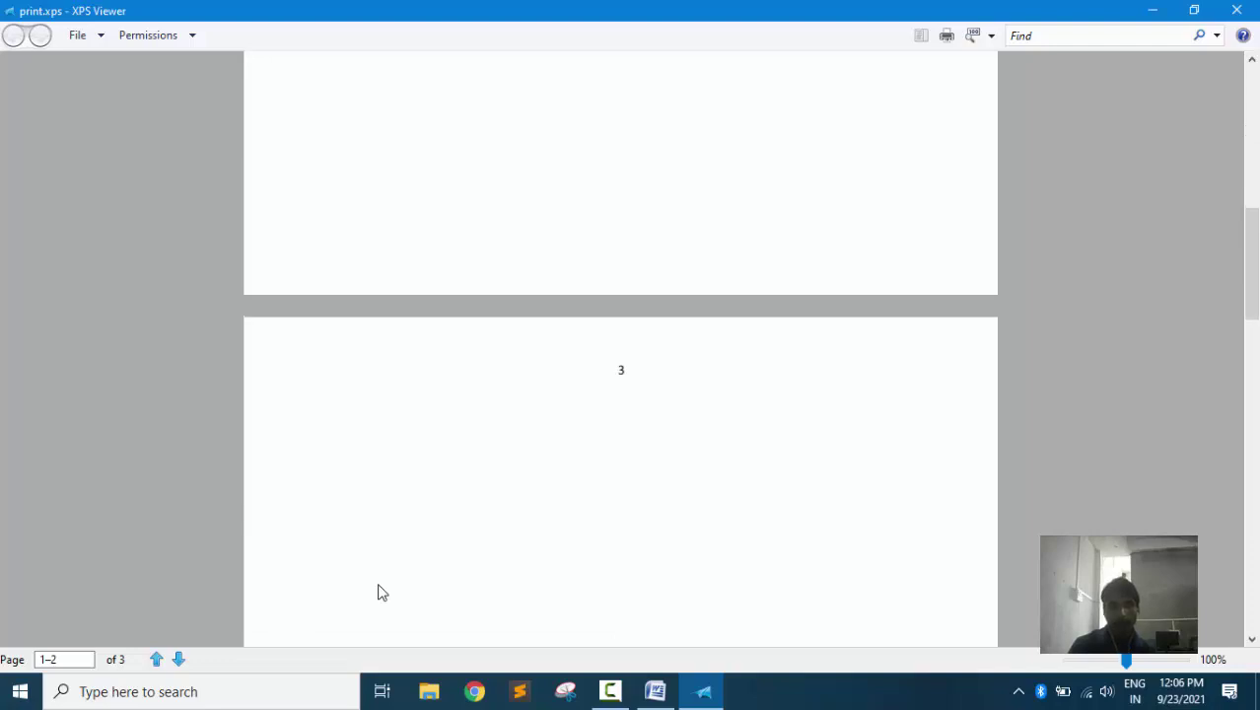
scroll(381, 592, "down", 3)
scroll(381, 592, "down", 3)
scroll(380, 591, "down", 3)
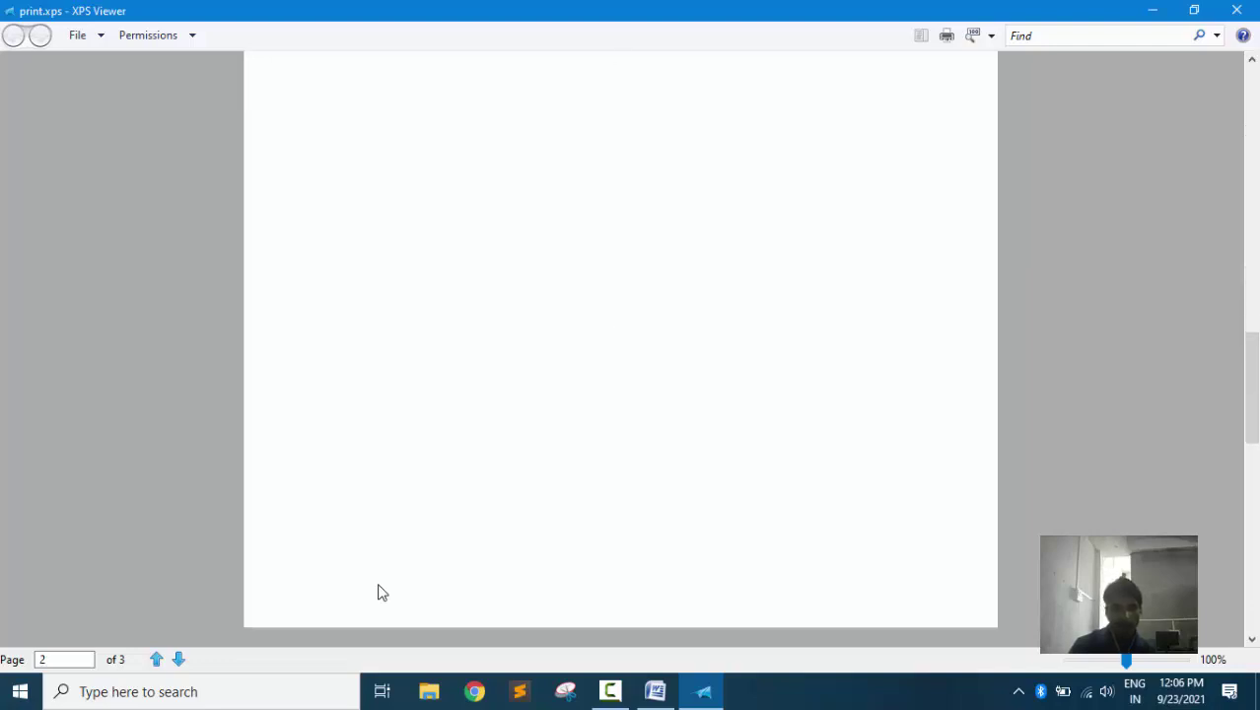
scroll(381, 592, "down", 3)
scroll(381, 592, "down", 3)
scroll(381, 592, "down", 2)
scroll(381, 591, "down", 1)
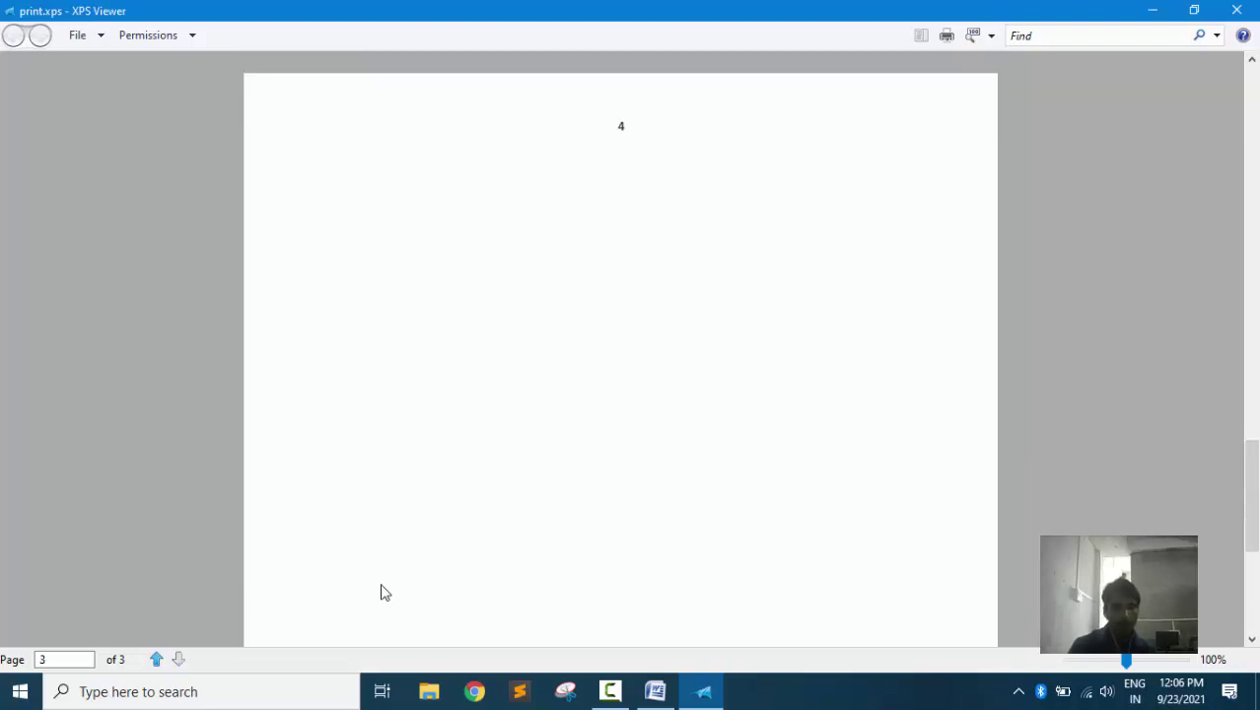
left_click(1236, 10)
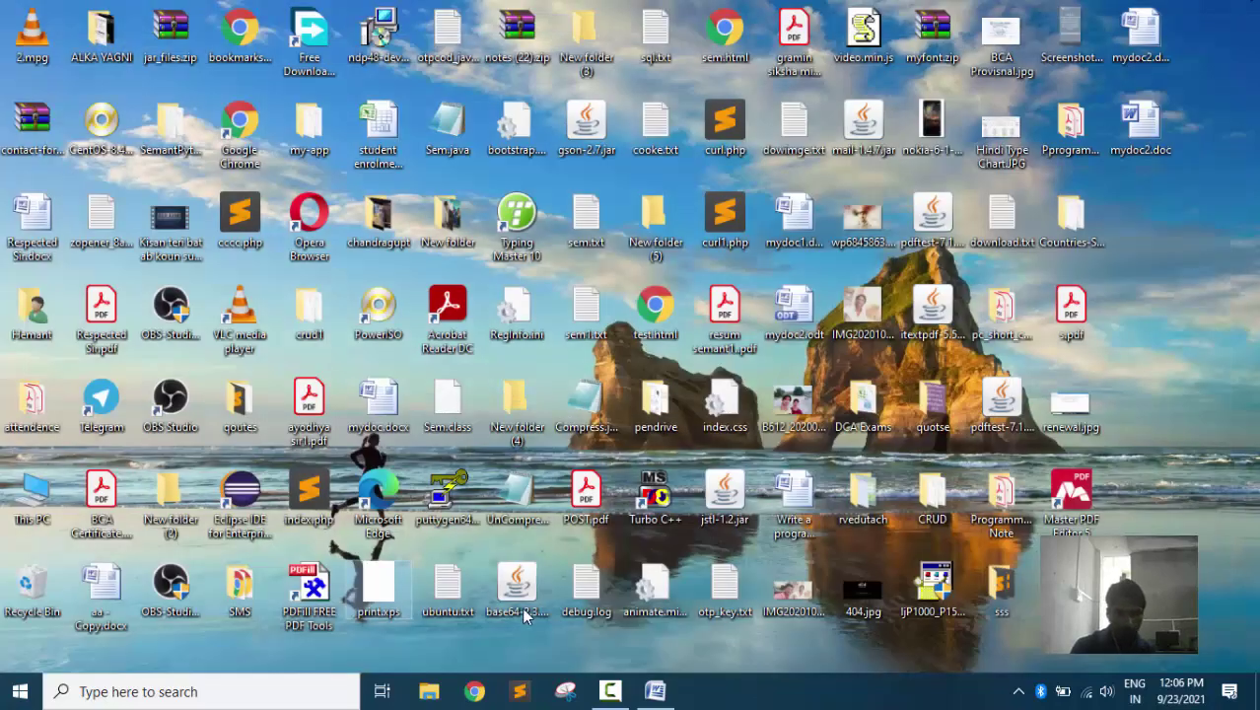
- Restore Word and open the Print dialog with Ctrl+P
left_click(657, 692)
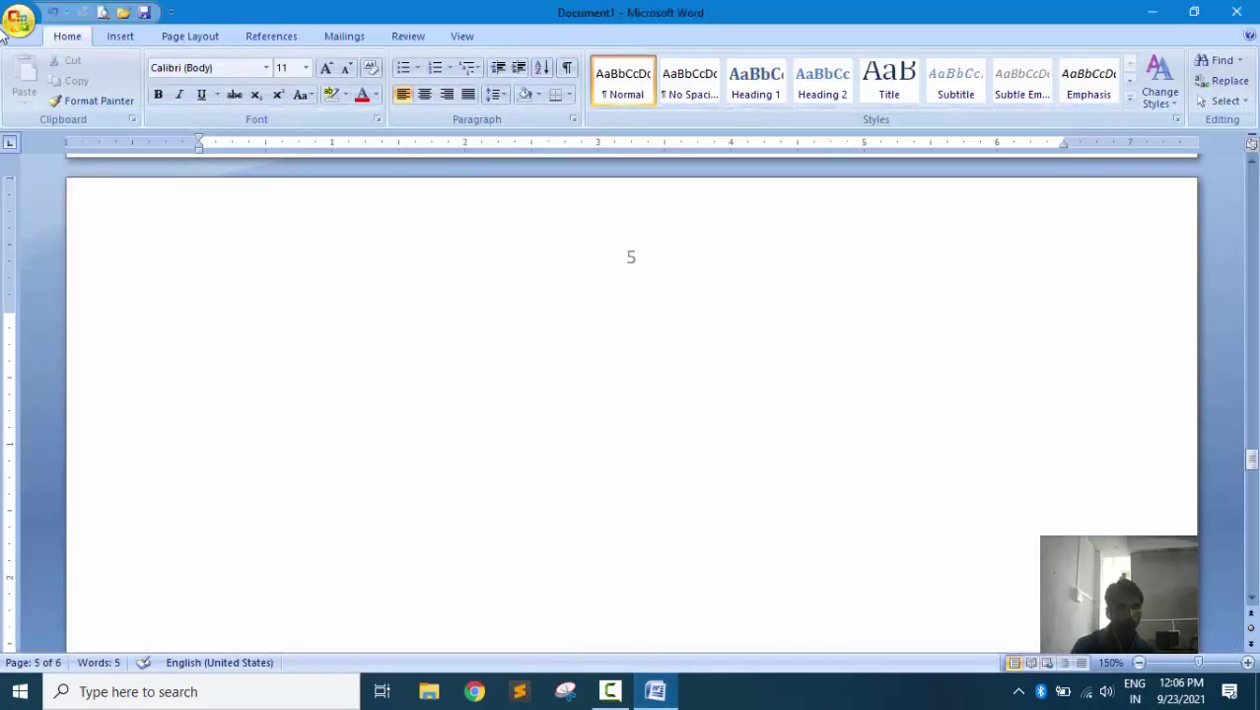
left_click(9, 27)
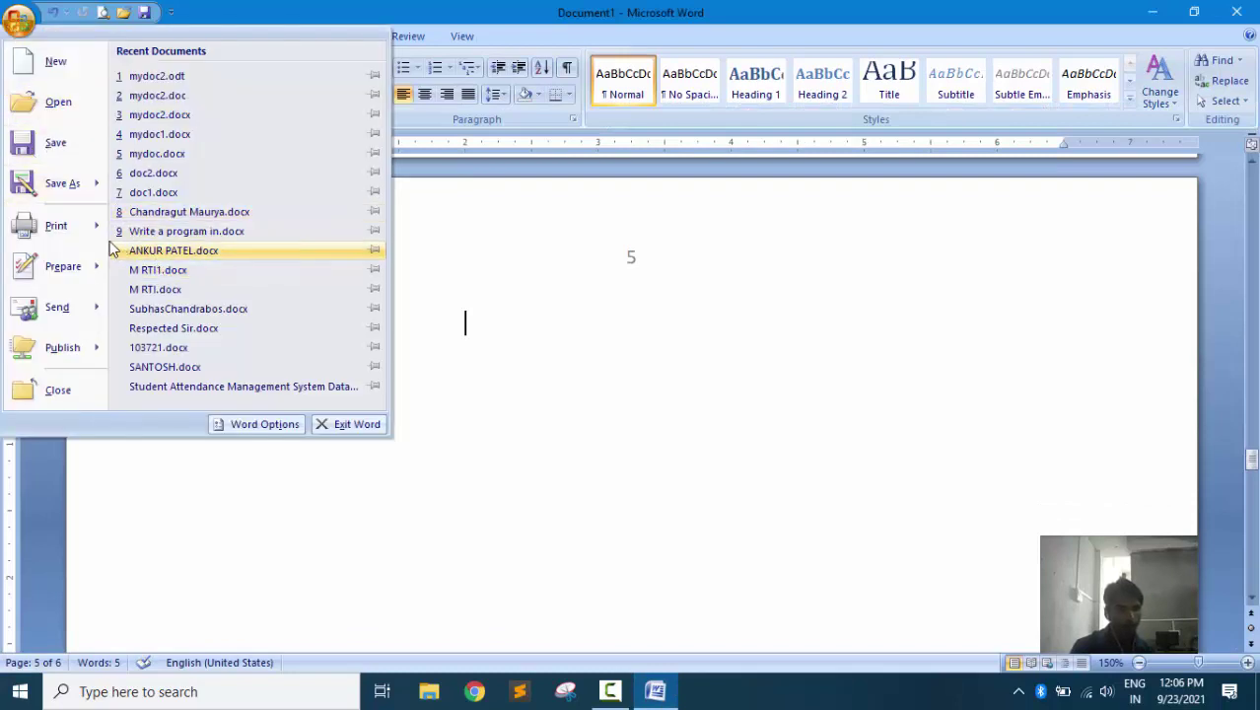
mouse_move(84, 240)
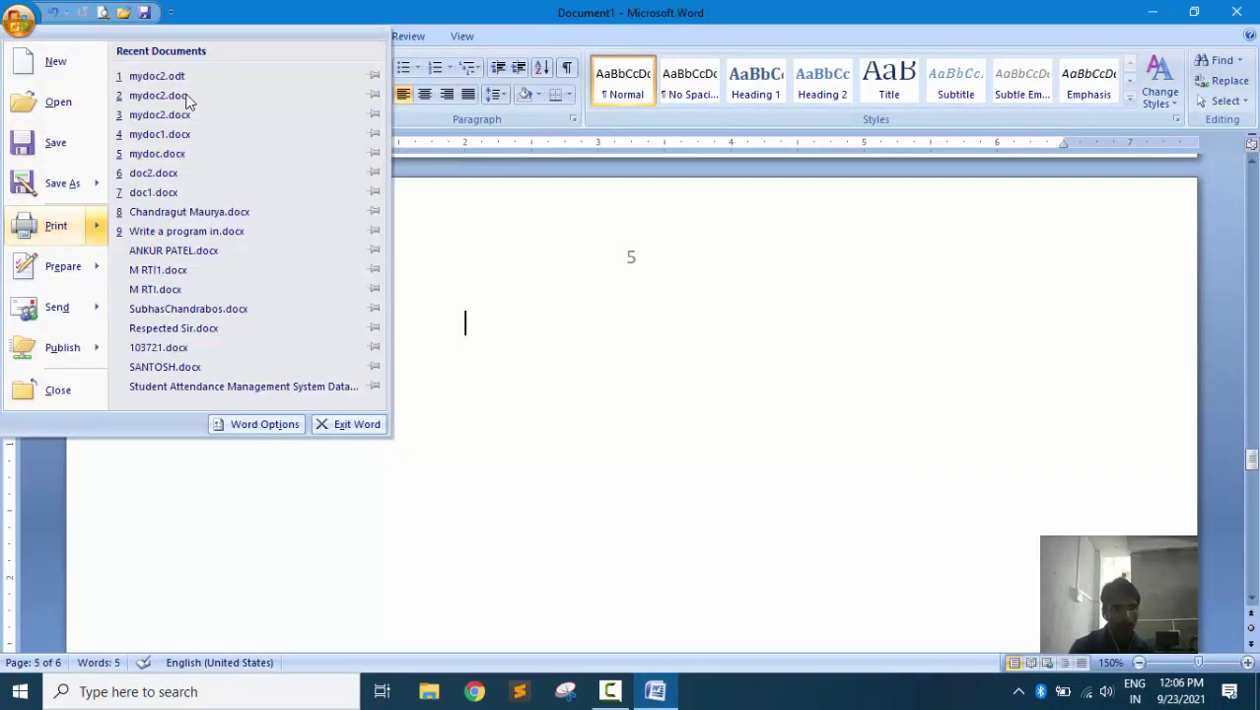
key("Escape")
key("ctrl+p")
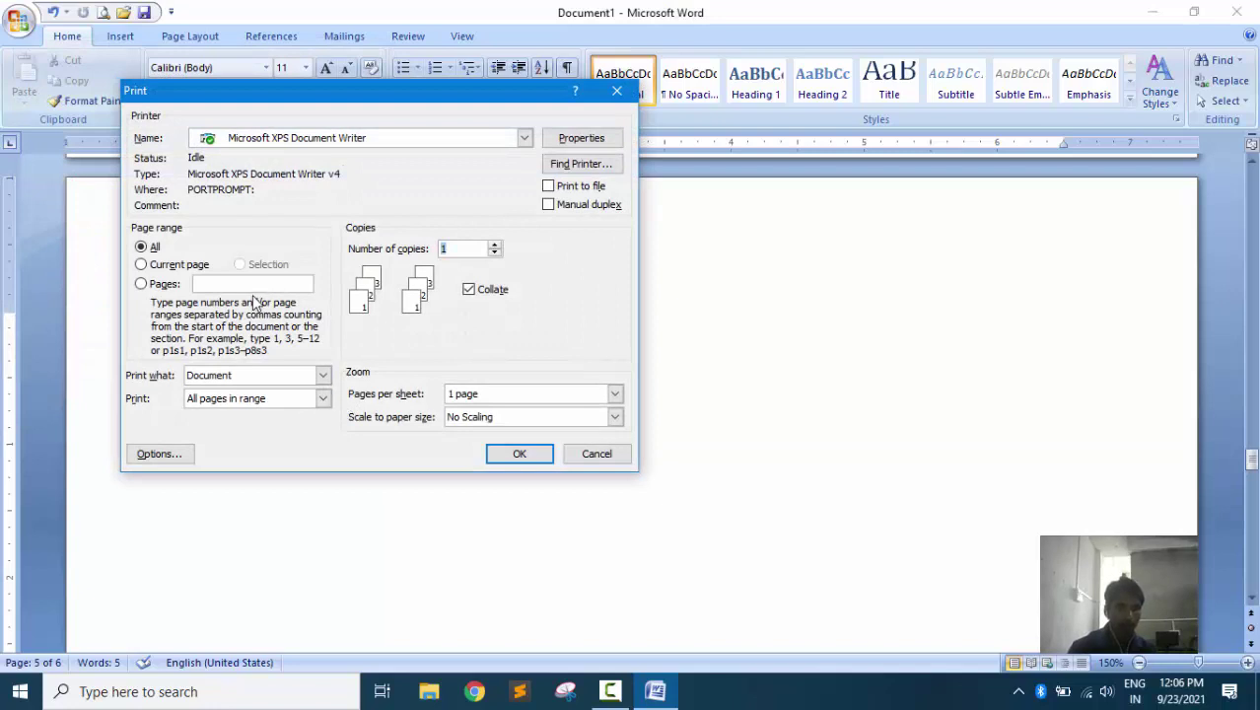
- Try page ranges 1,2,4 and 1,3,6, erase them, and cancel without printing
type("1,")
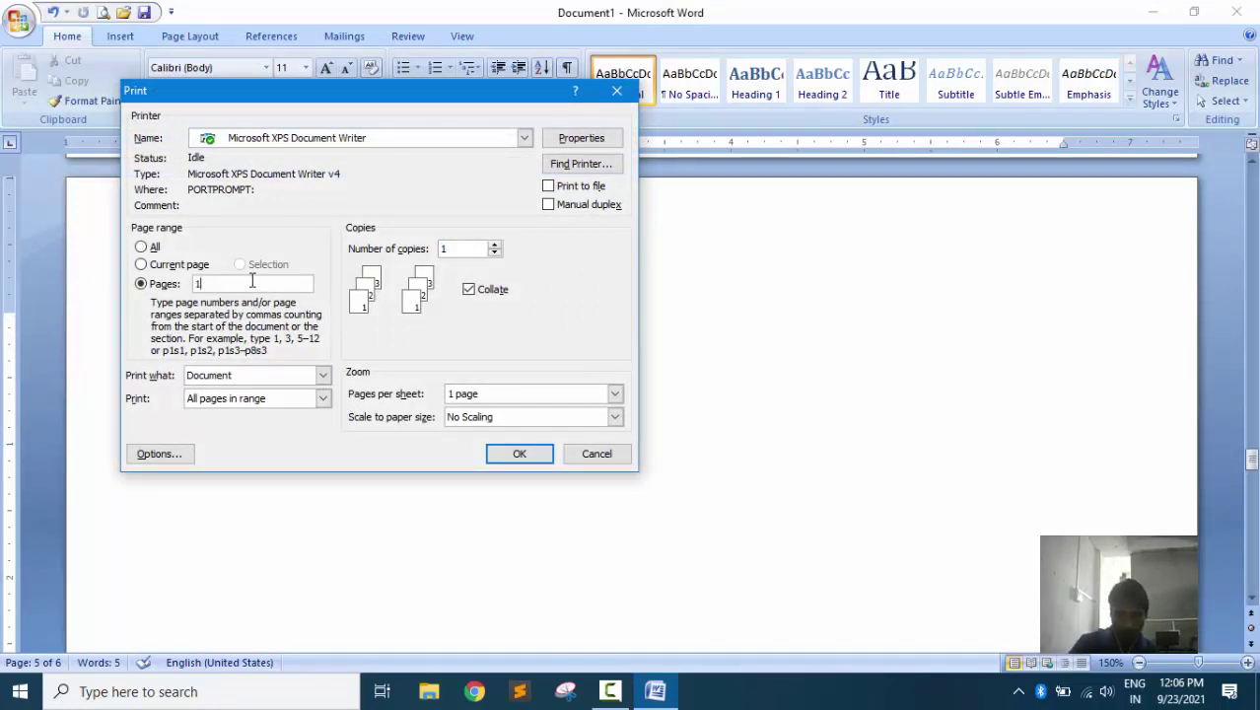
type("2,")
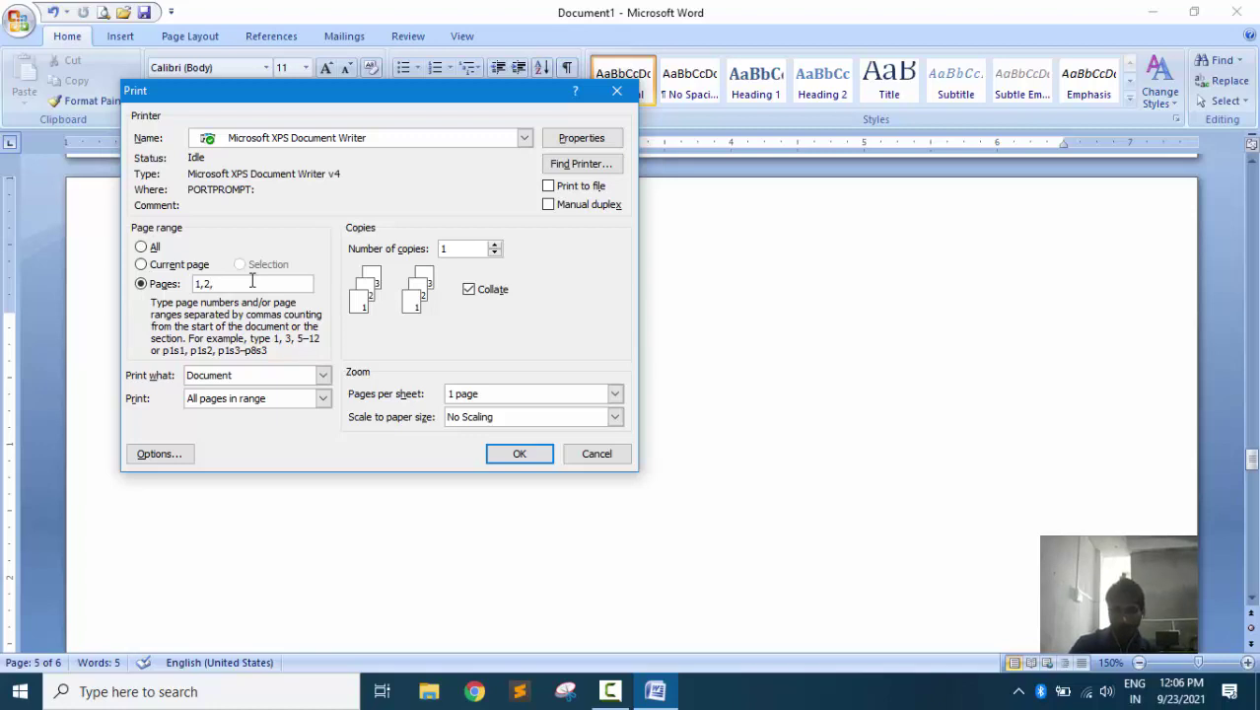
type("4")
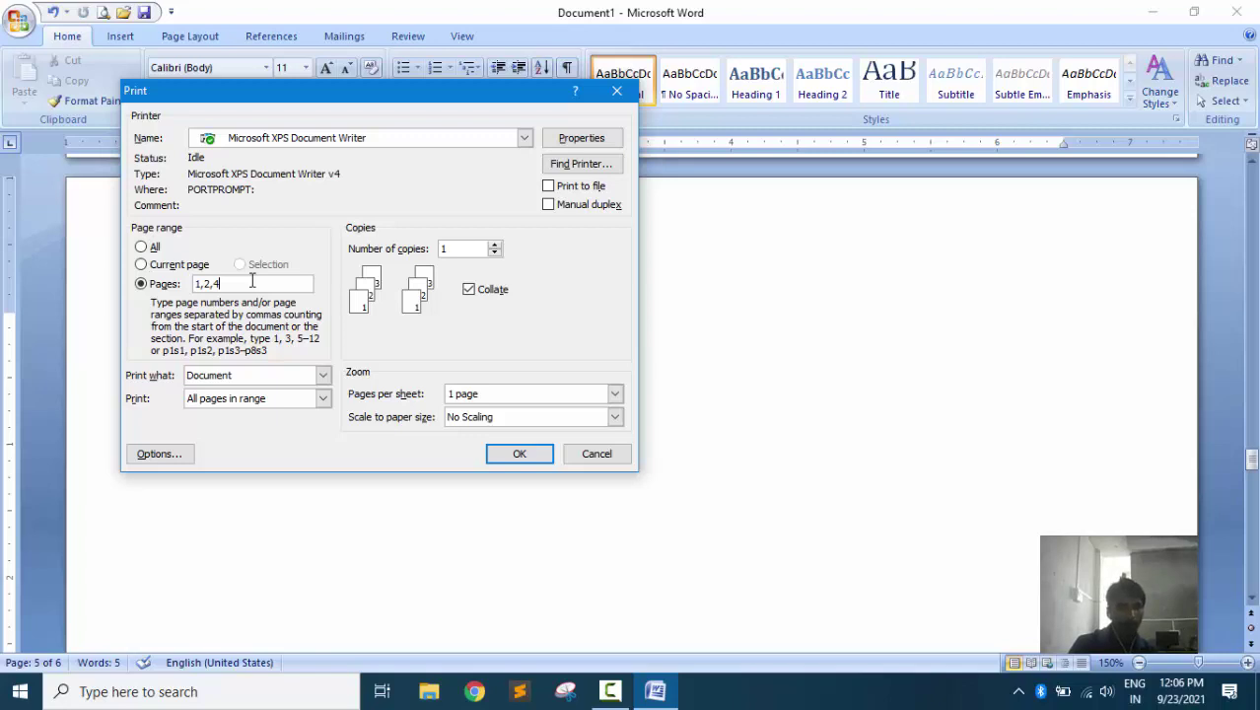
key("BackSpace")
key("BackSpace")
key("BackSpace")
key("BackSpace")
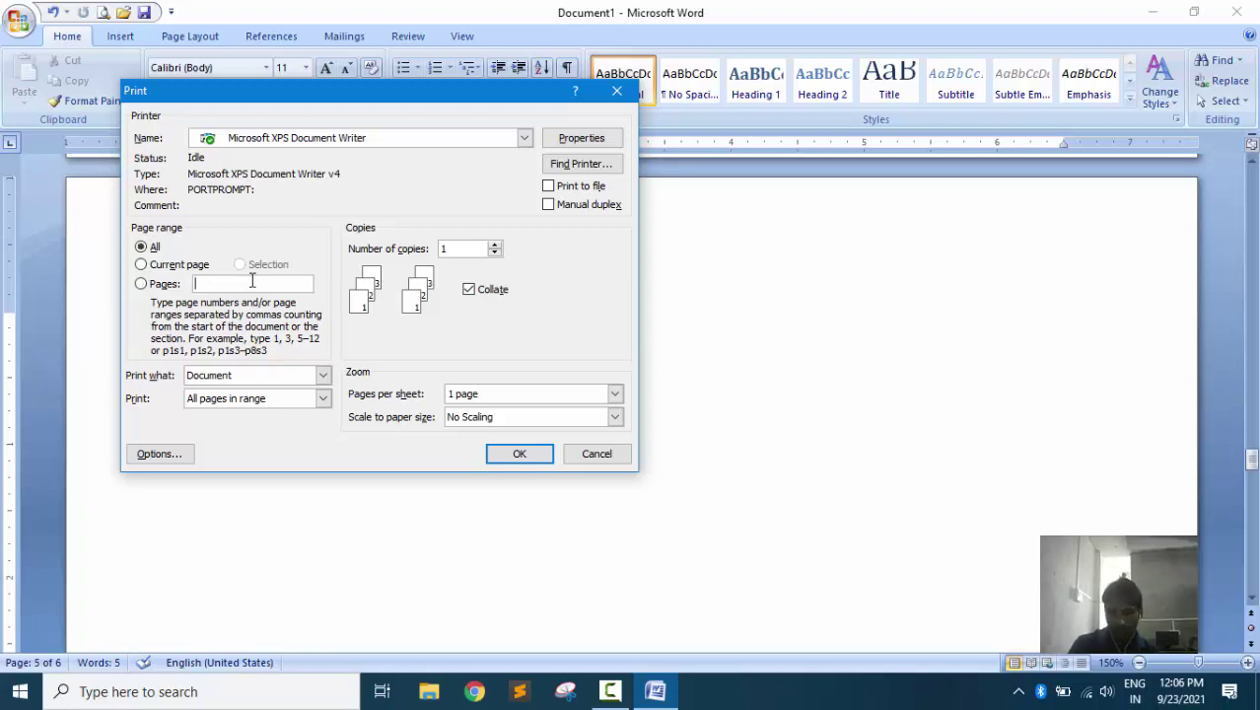
type("1,3,")
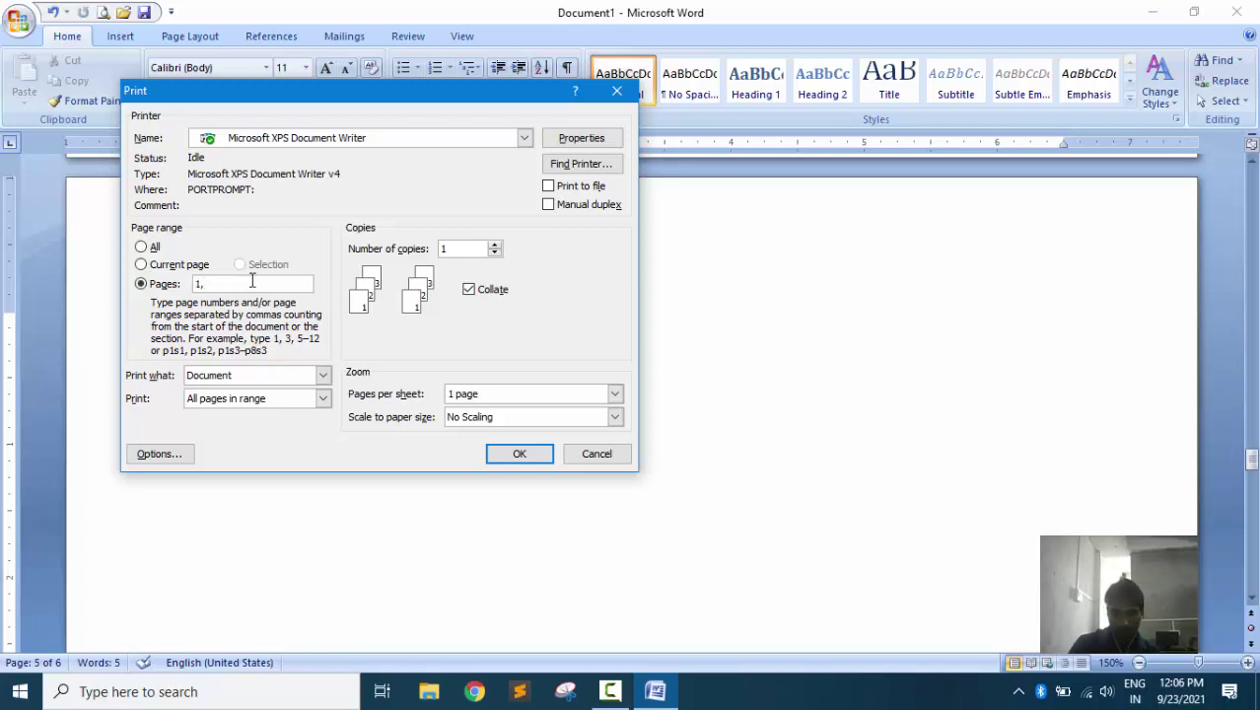
type("6")
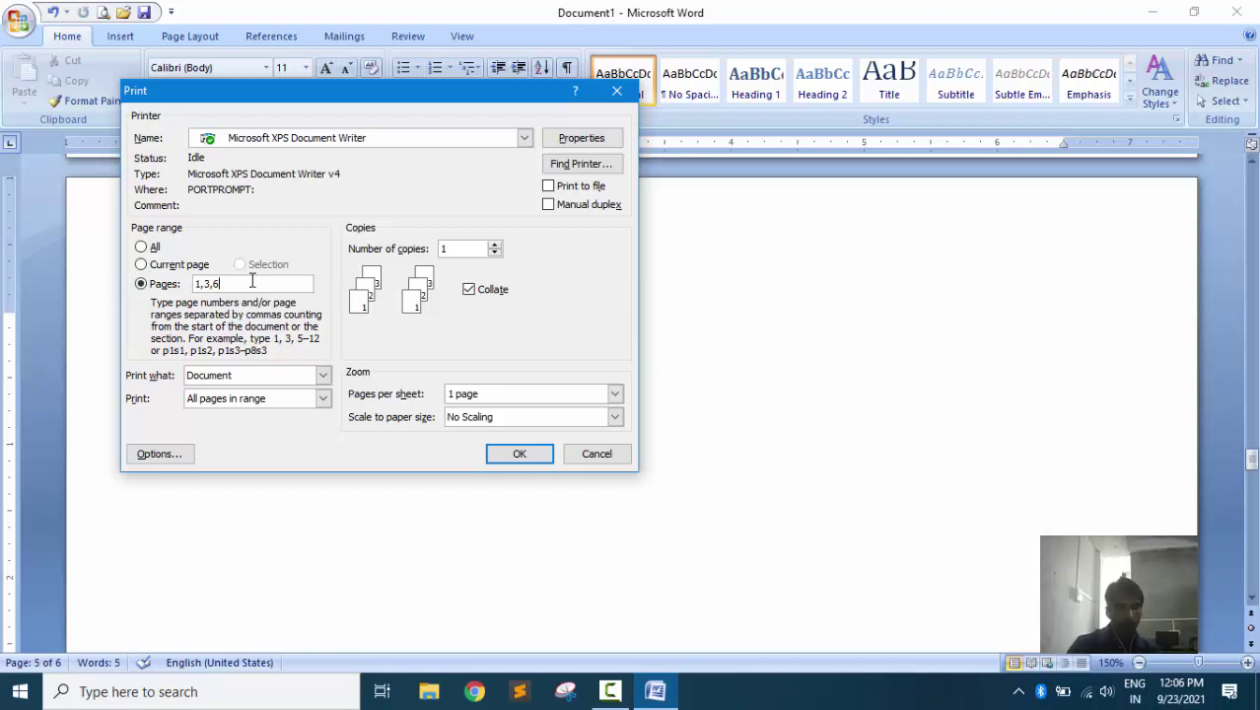
key("BackSpace")
key("BackSpace")
key("BackSpace")
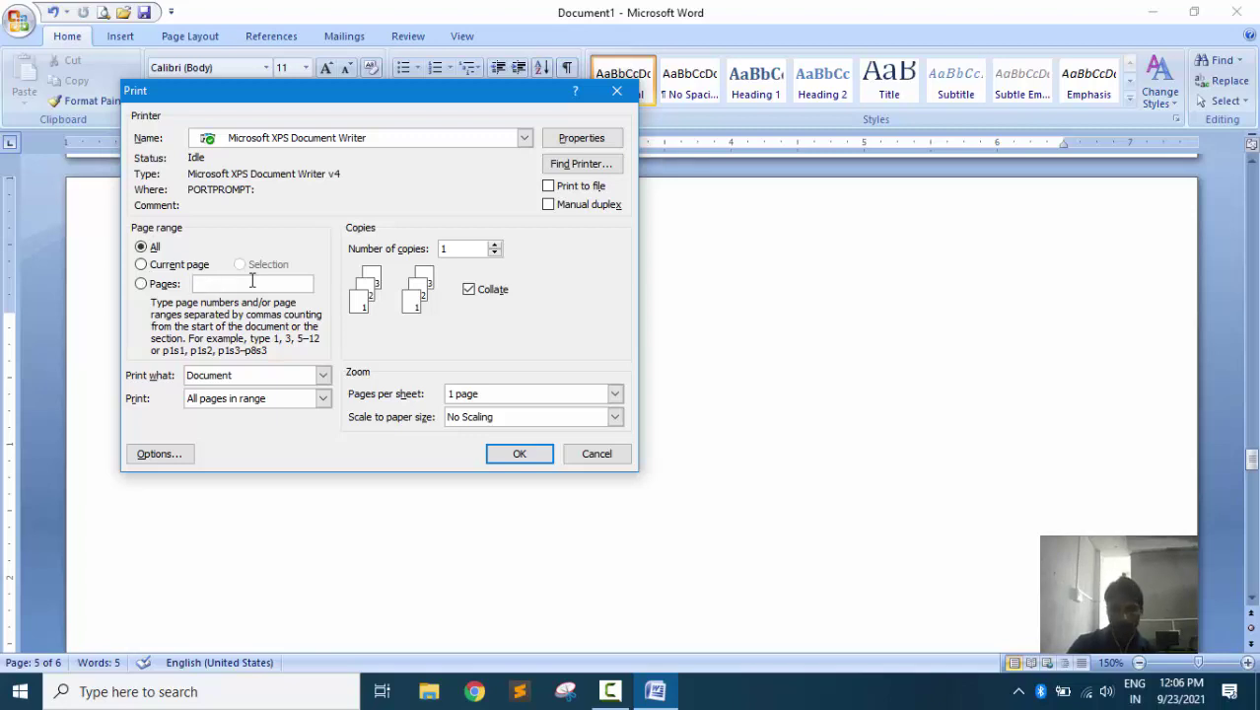
left_click(597, 456)
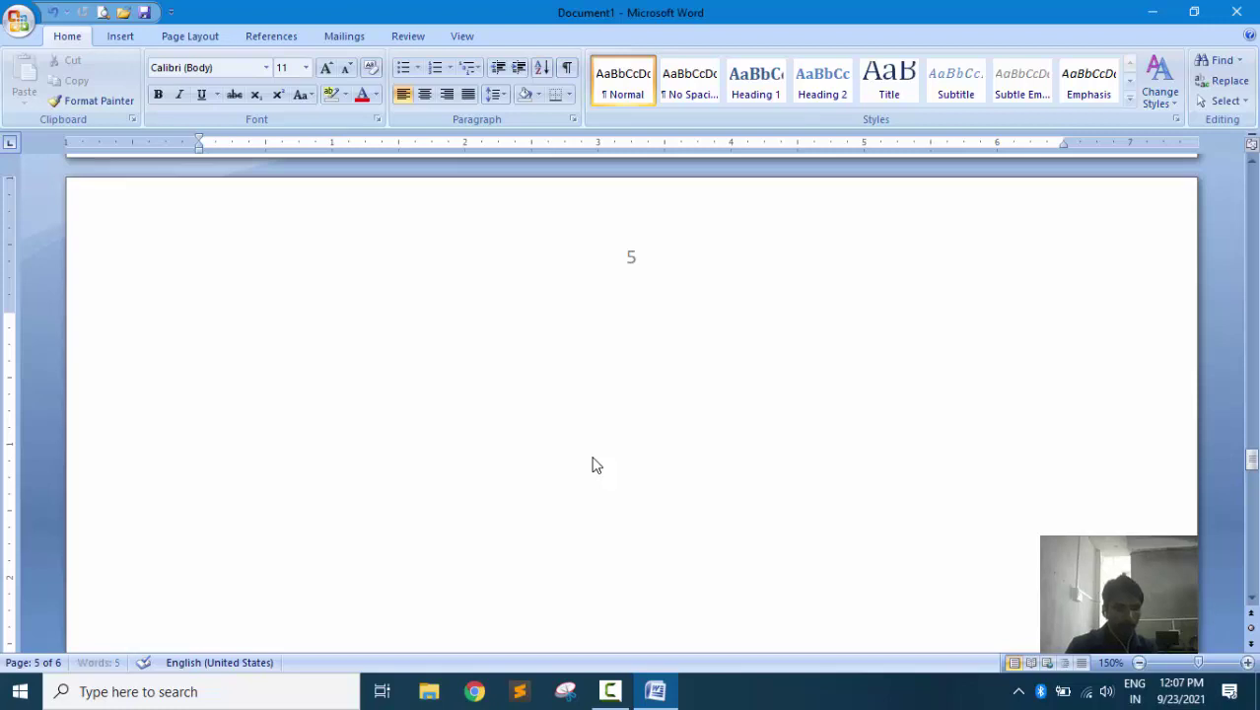
- Jump to the document's last page and bring up the Print dialog
scroll(596, 464, "down", 10)
key("ctrl+End")
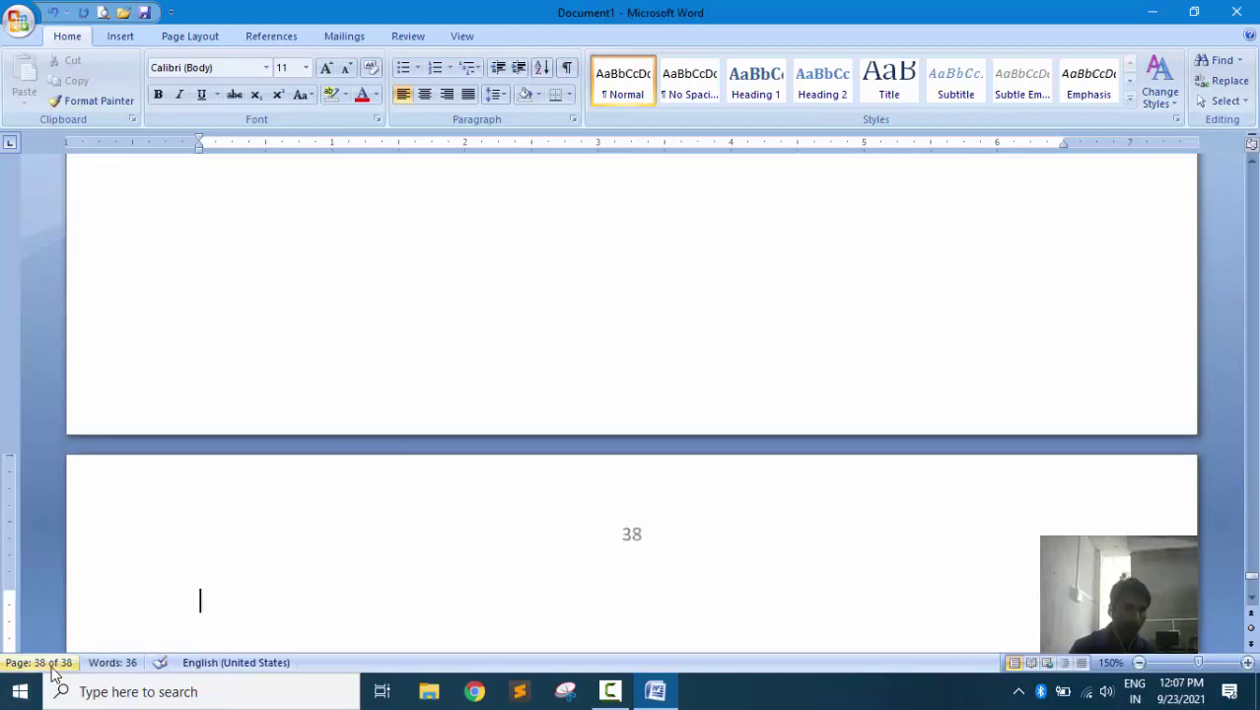
left_click(20, 20)
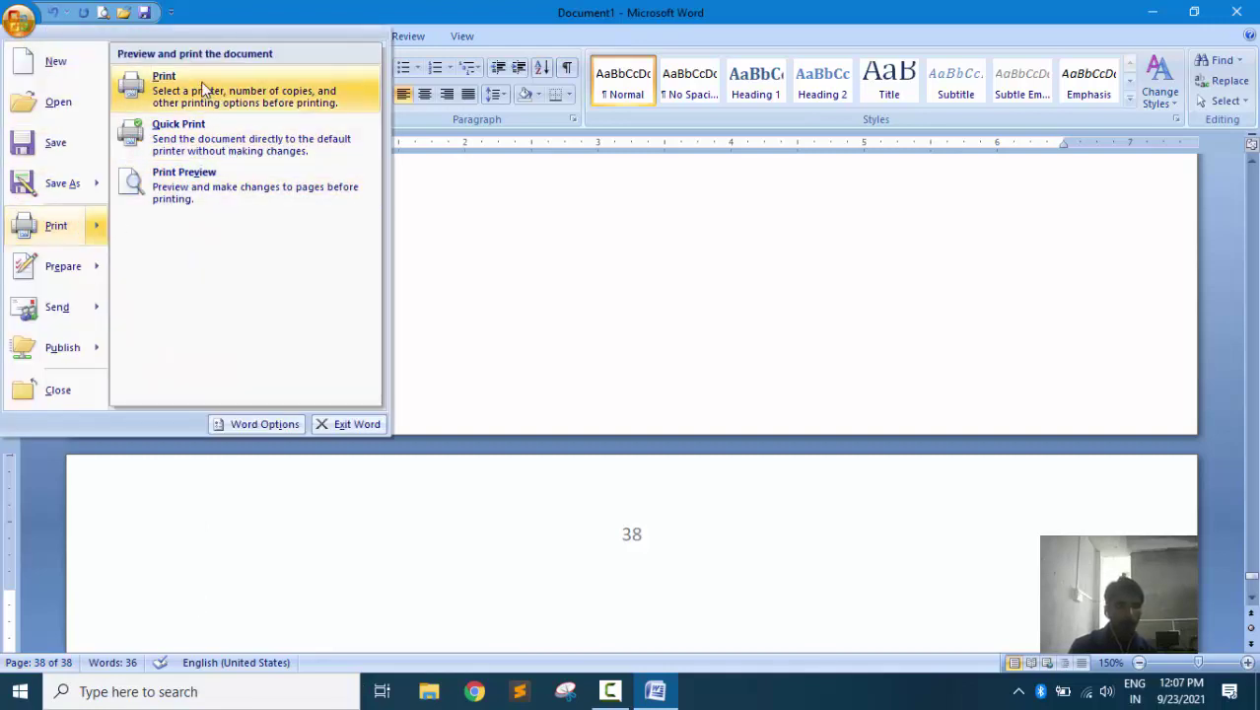
left_click(204, 84)
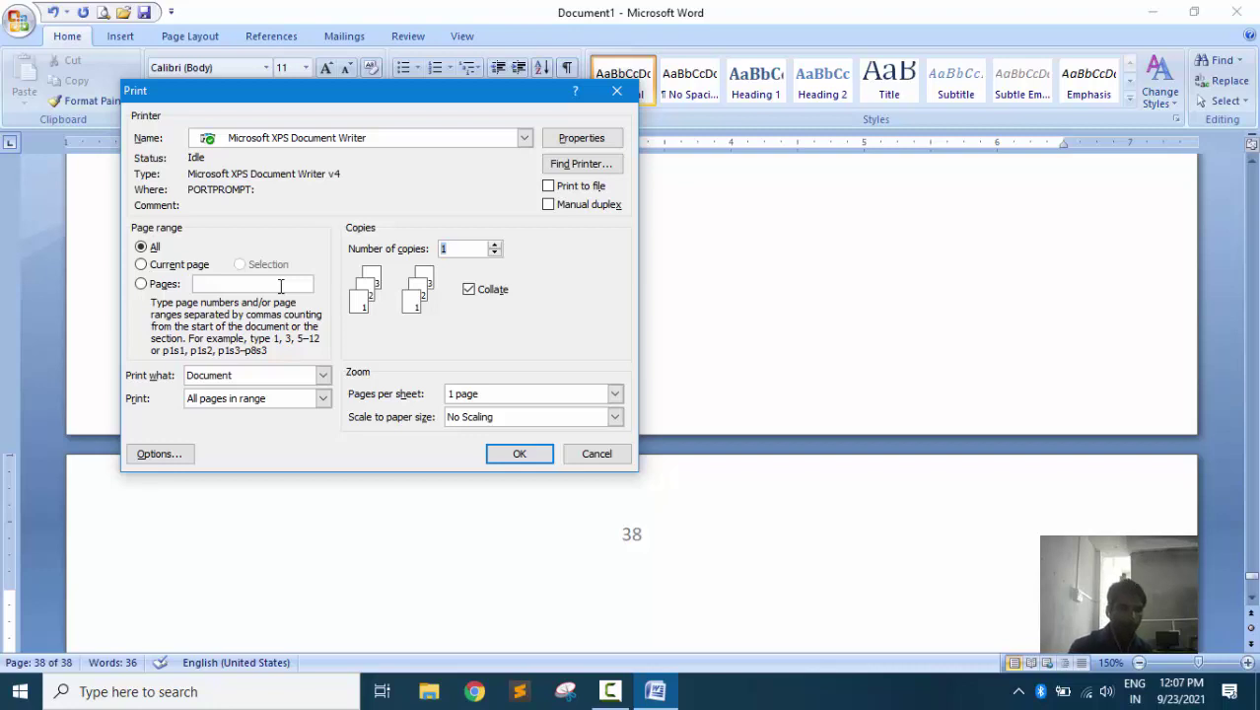
- Enter the page range 5-30,36 and send it to Microsoft XPS Document Writer
left_click(281, 286)
type("5")
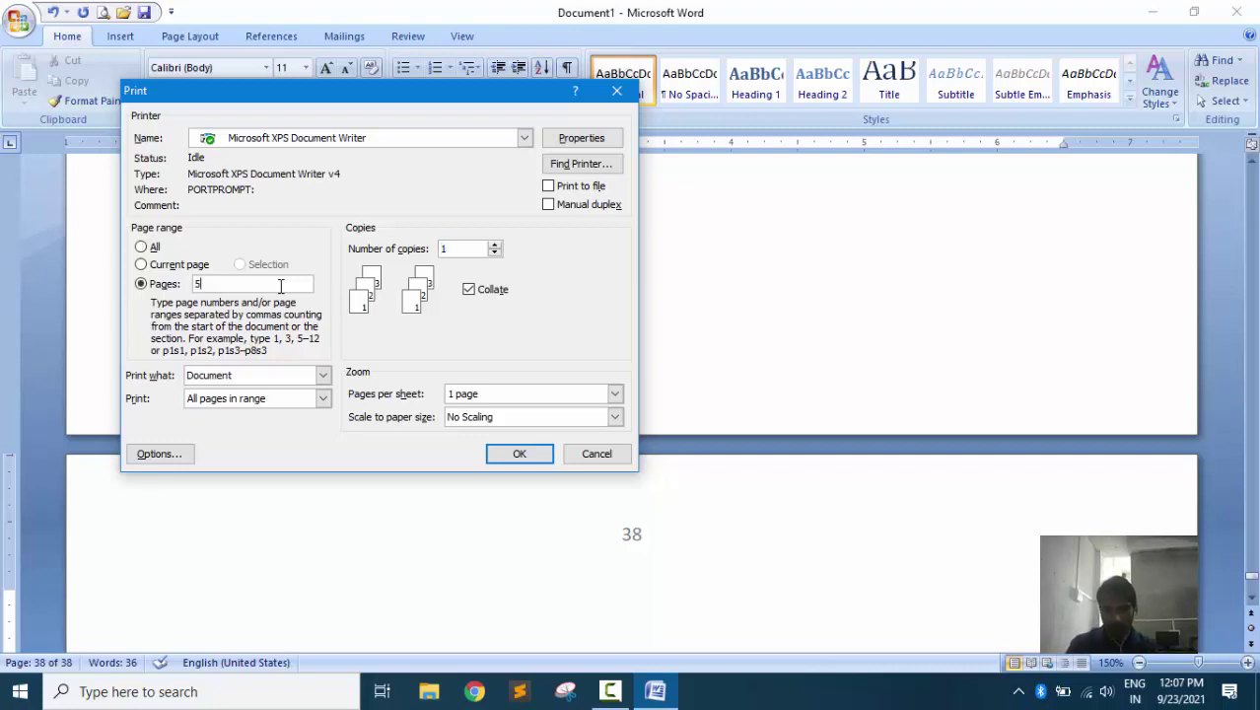
type("6")
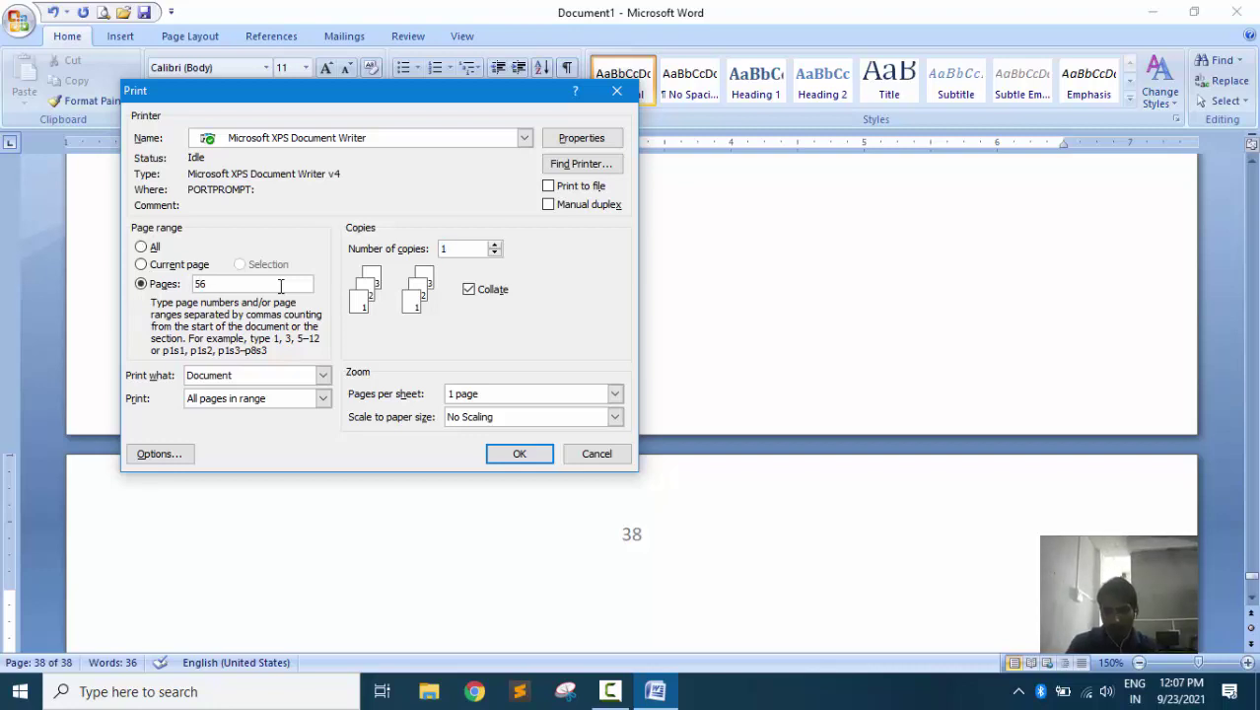
key("BackSpace")
type(",6,7")
type(",")
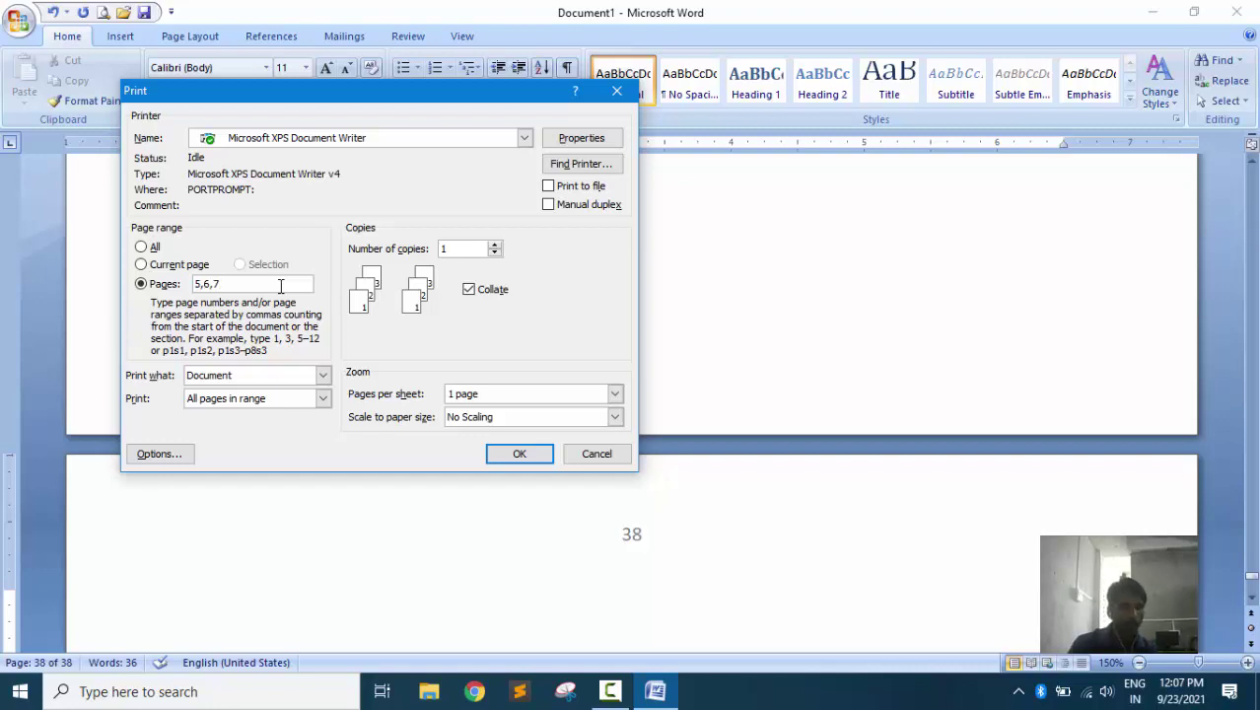
key("BackSpace")
key("BackSpace")
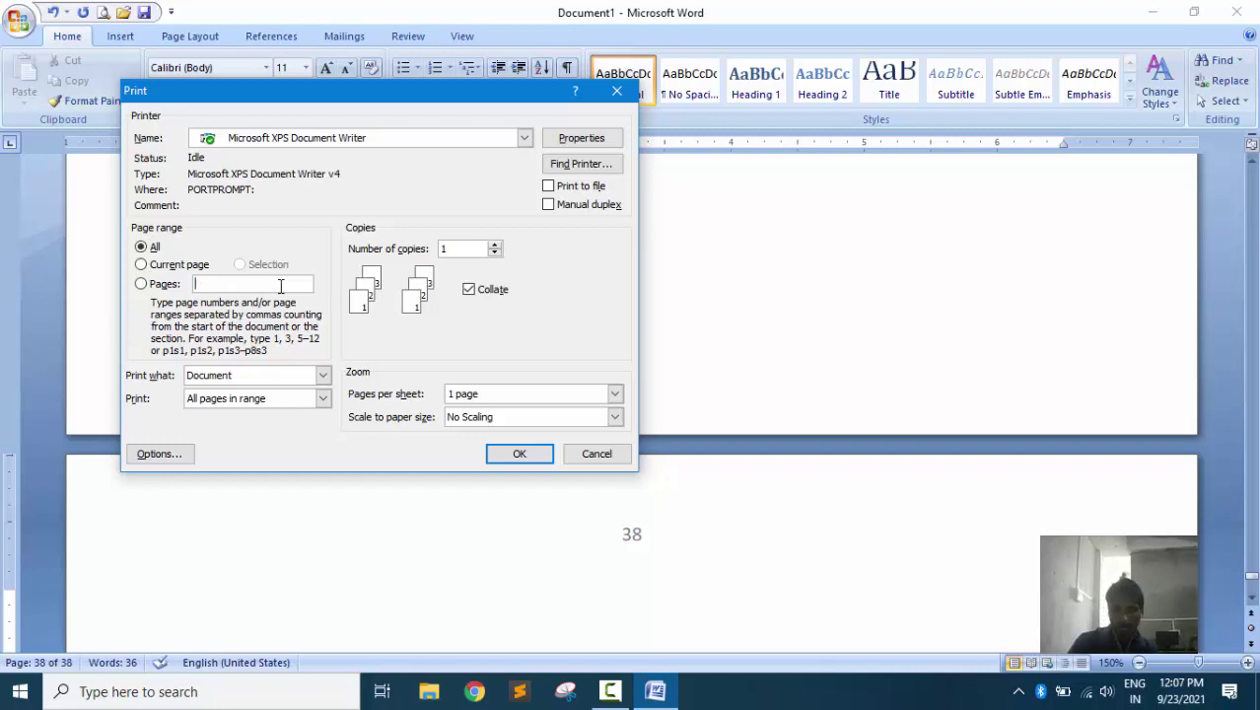
type("5")
type("-3")
type("0,36")
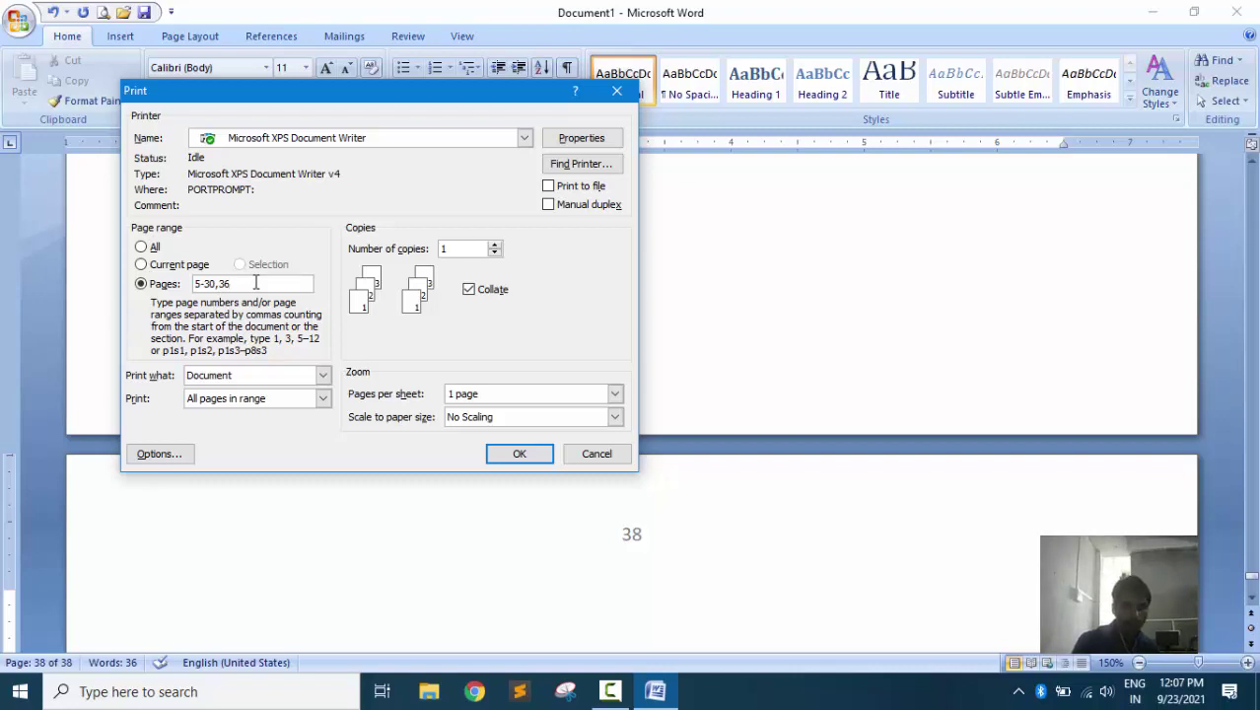
left_click(517, 456)
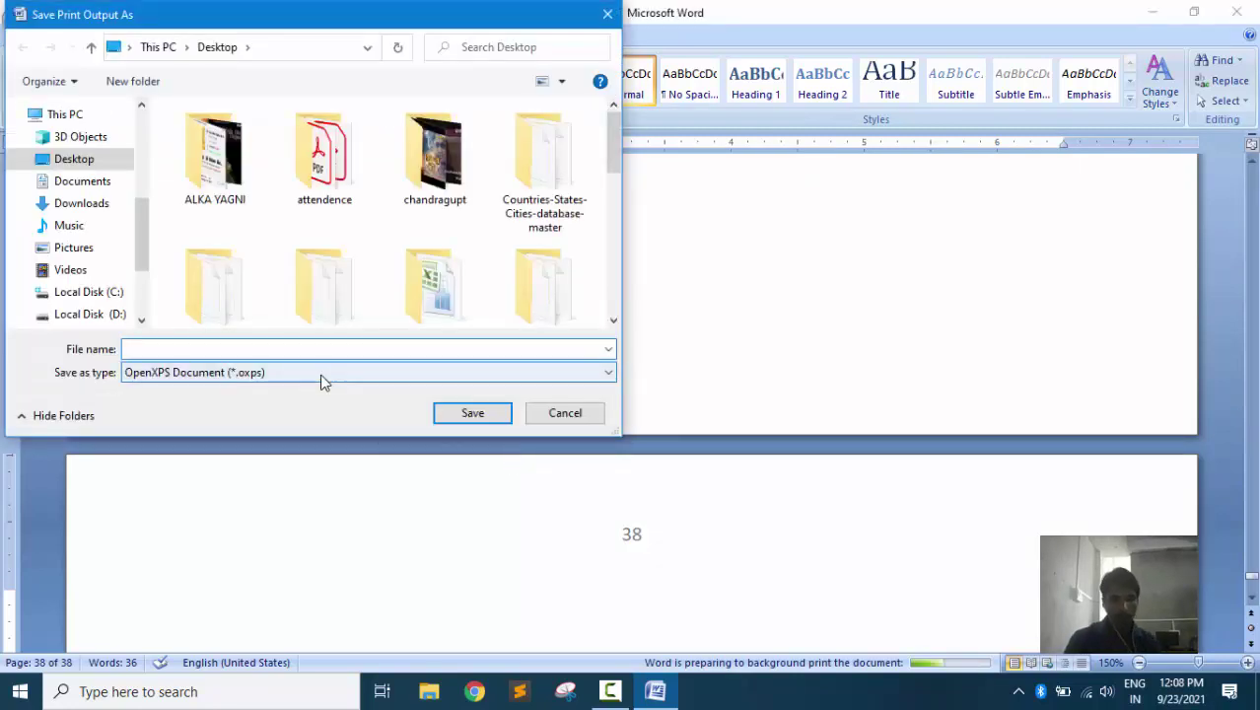
- Save the output as print.xps with the OpenXPS type, replacing the existing file
type("print.xps")
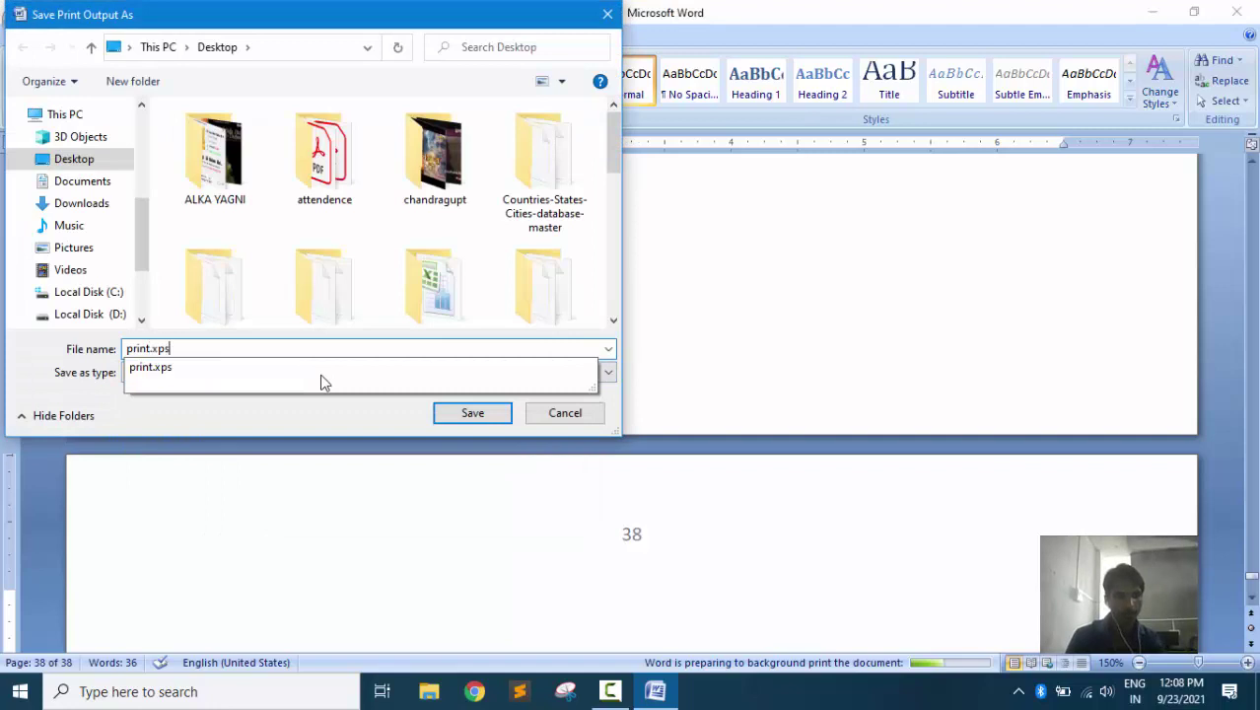
key("Return")
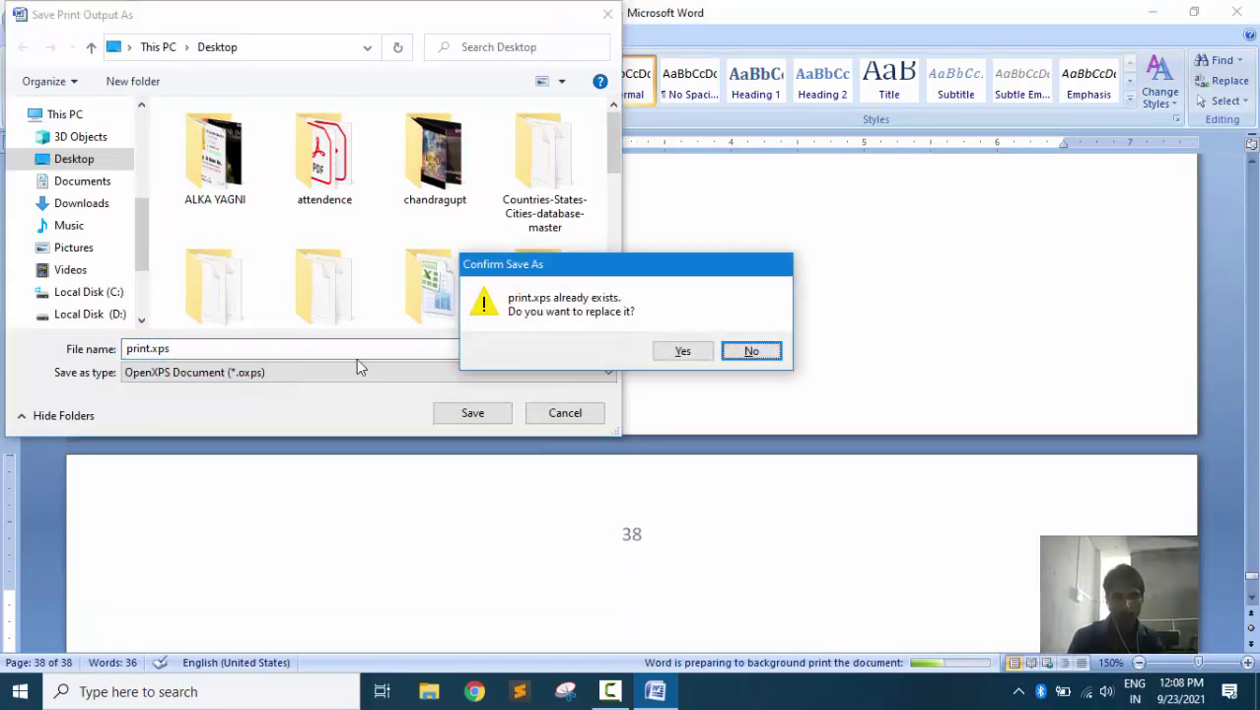
left_click(757, 353)
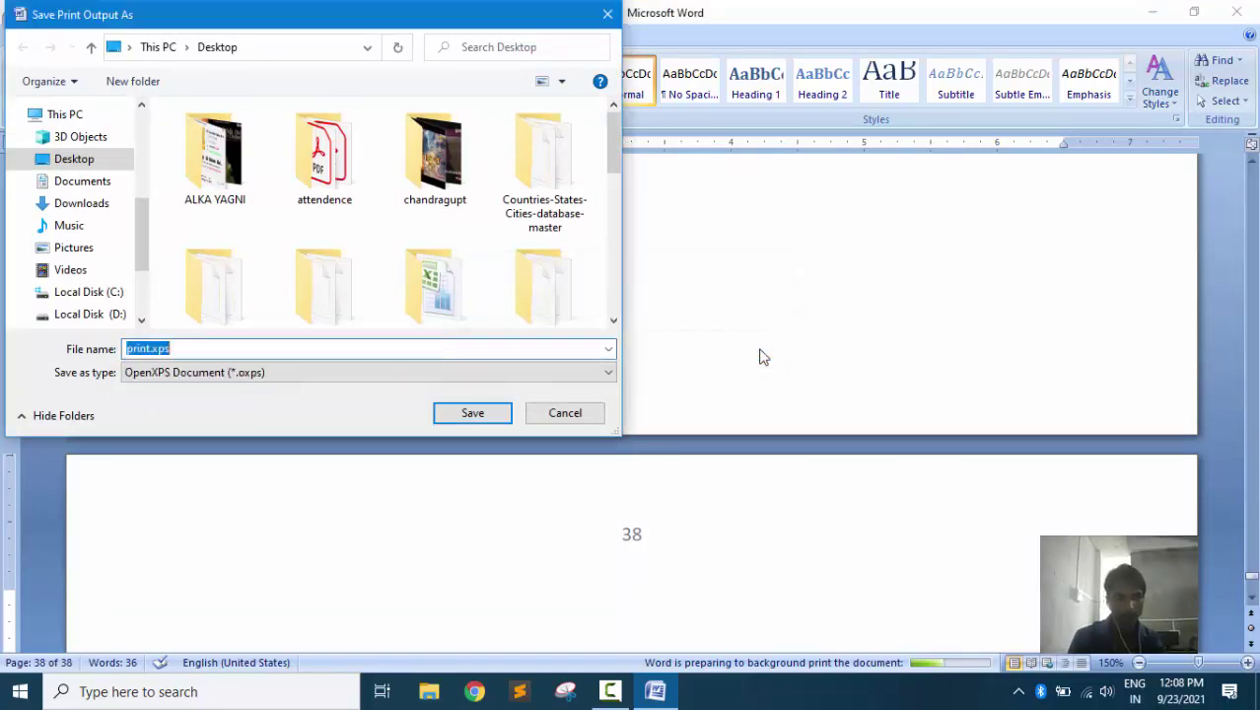
left_click(466, 372)
left_click(443, 378)
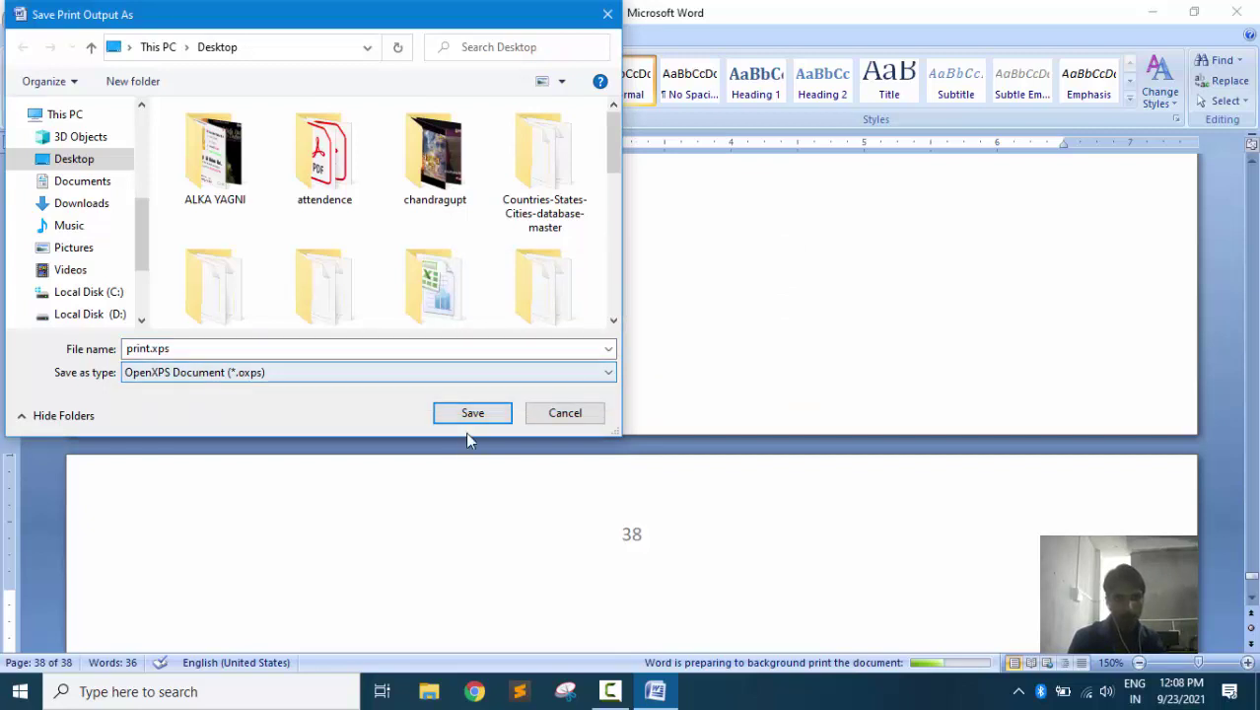
left_click(467, 410)
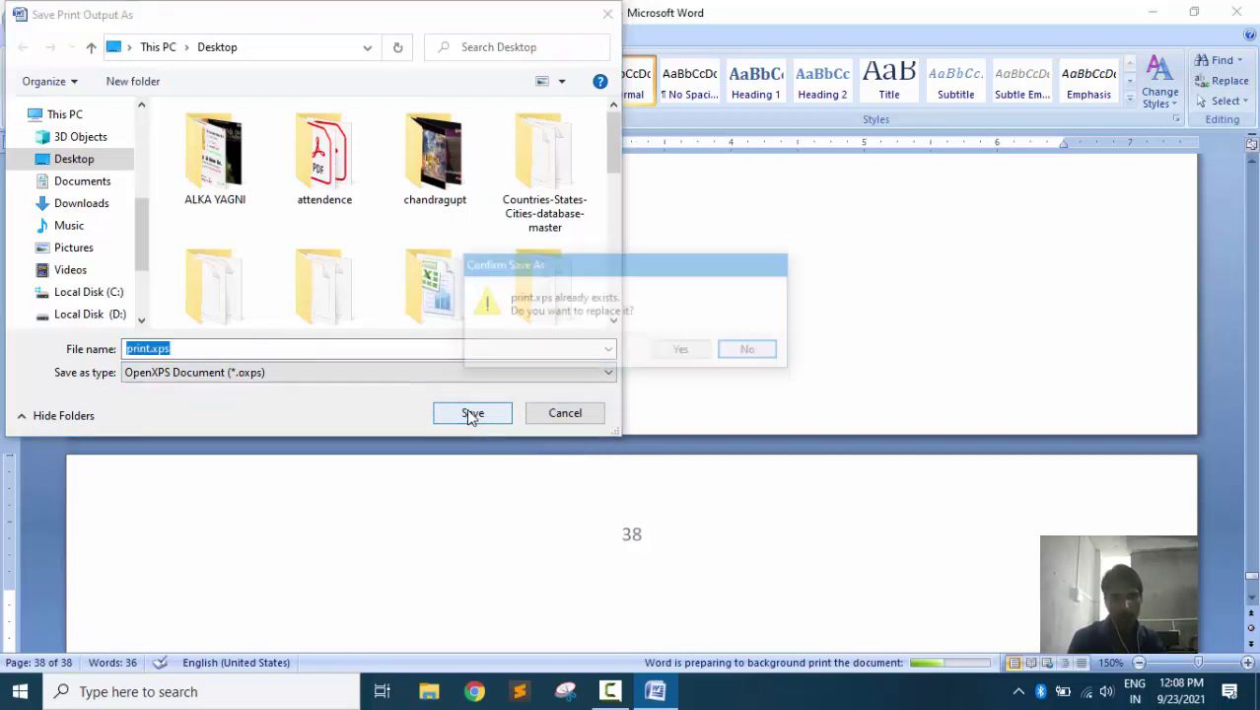
left_click(687, 352)
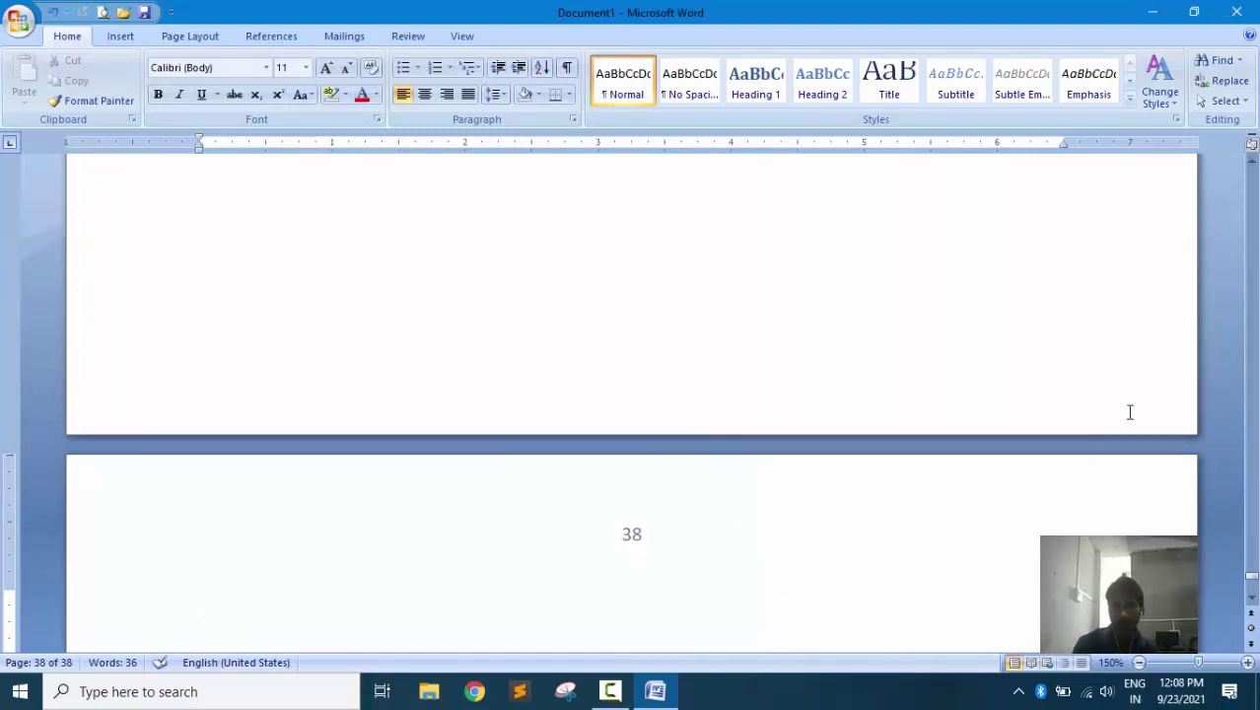
- Open print.xps in XPS Viewer, confirm 27 pages numbered 5 to 36, then close and delete it
left_click(1149, 11)
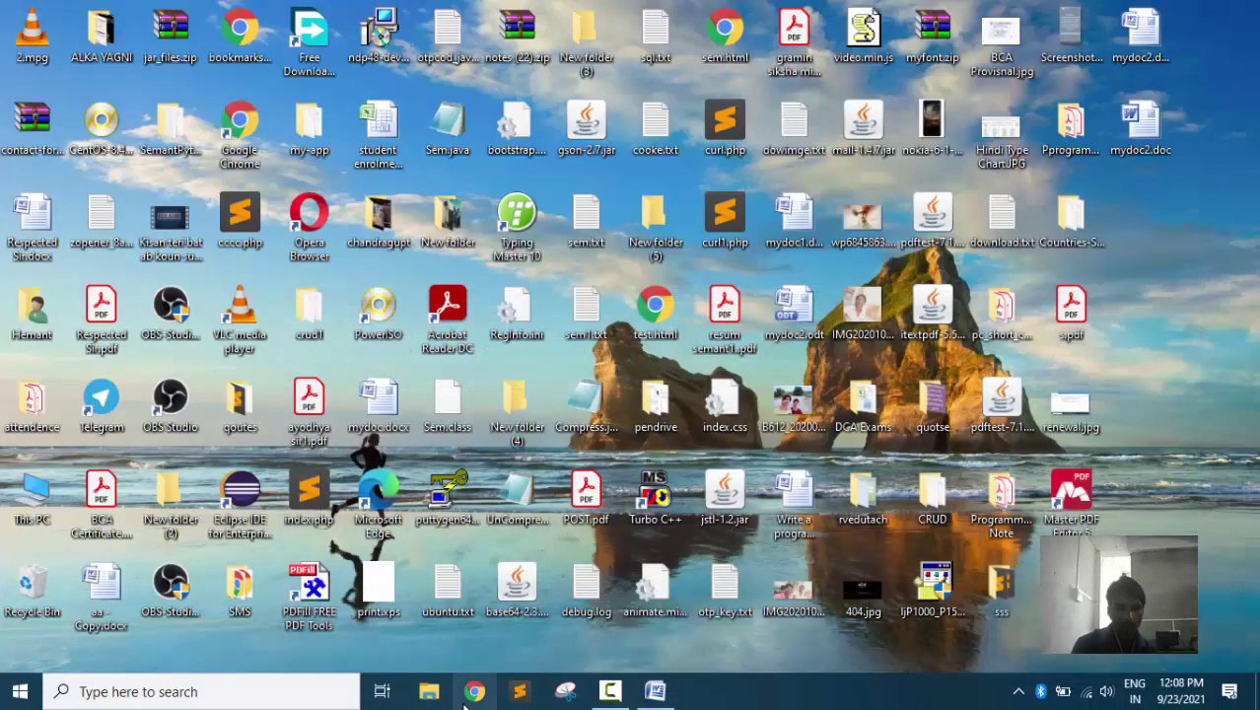
double_click(390, 592)
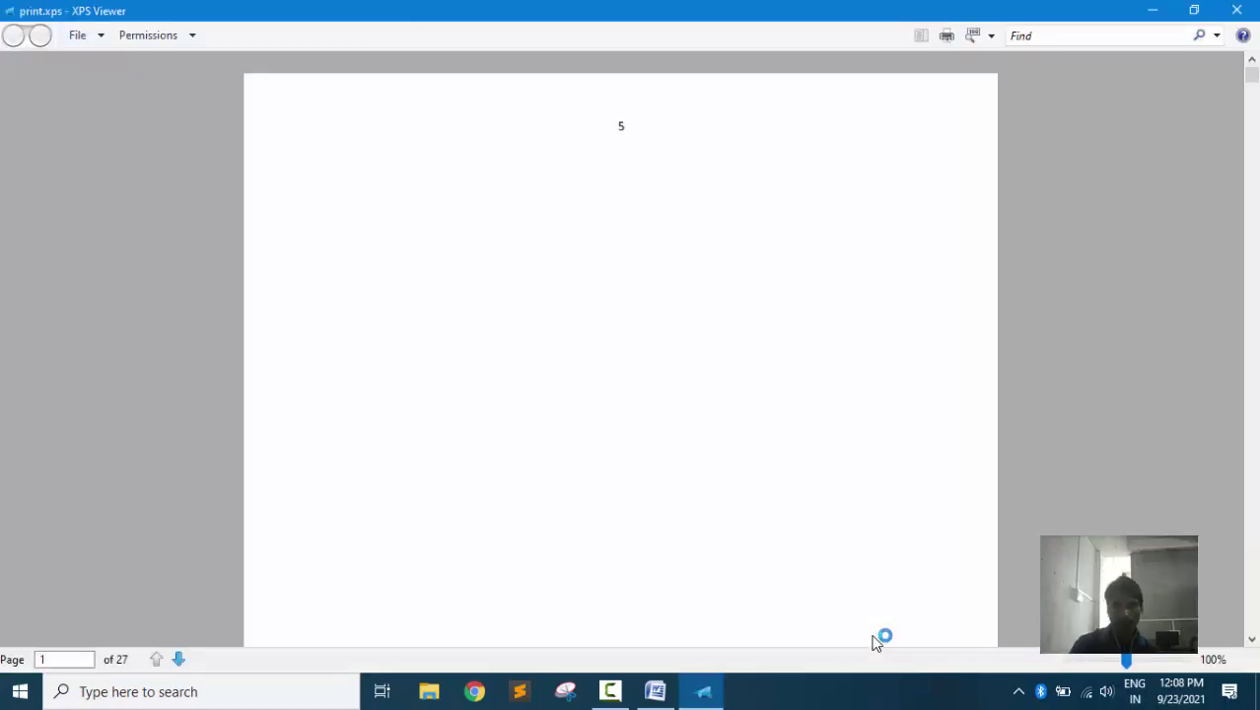
scroll(876, 642, "down", 5)
scroll(877, 642, "down", 10)
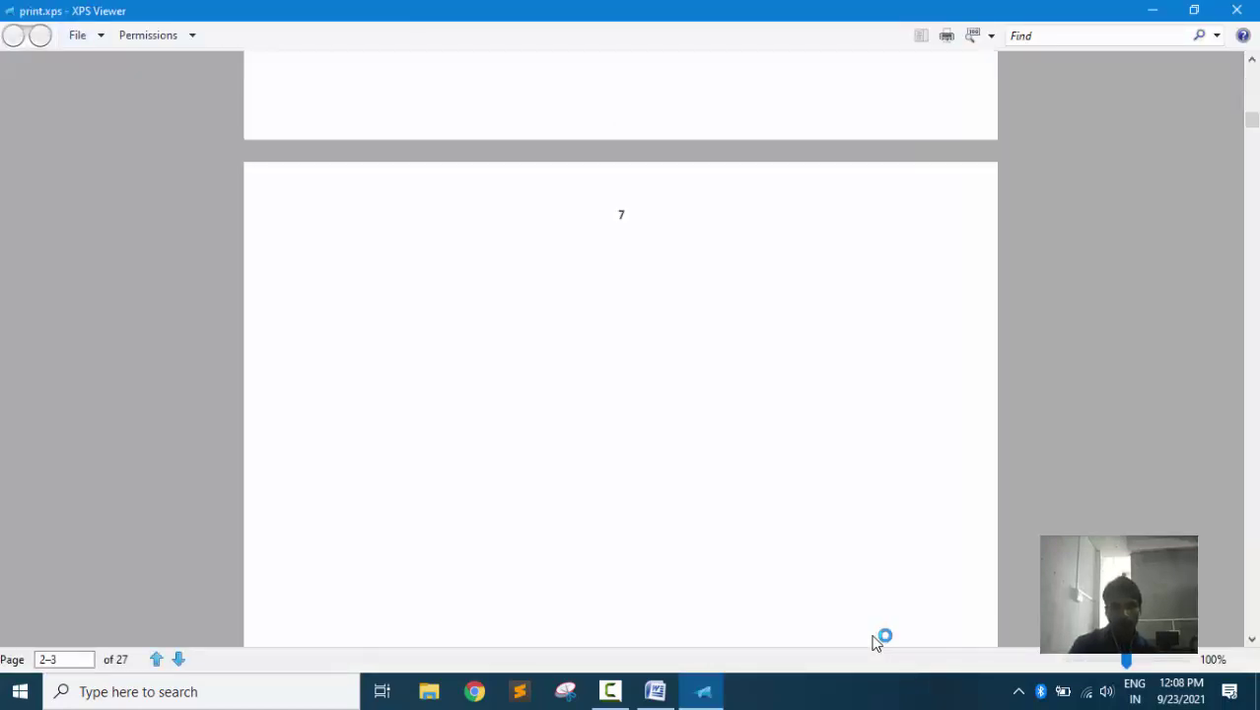
key("End")
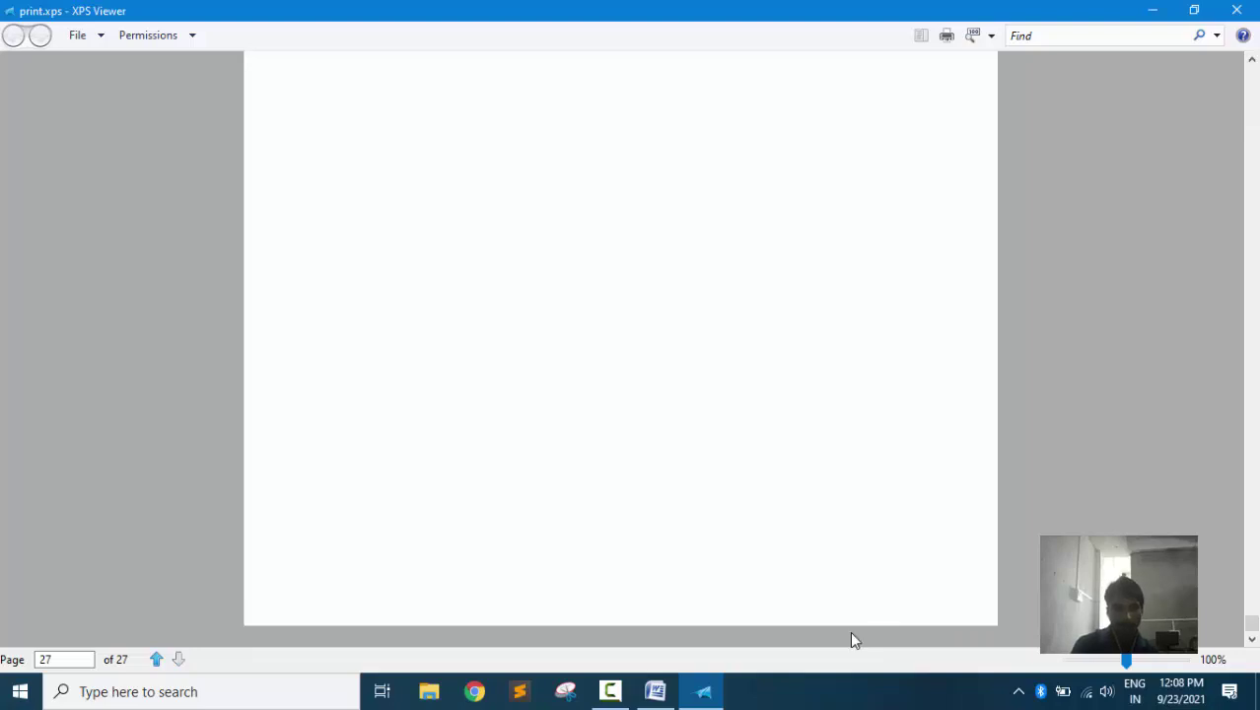
scroll(771, 613, "up", 2)
scroll(772, 613, "up", 8)
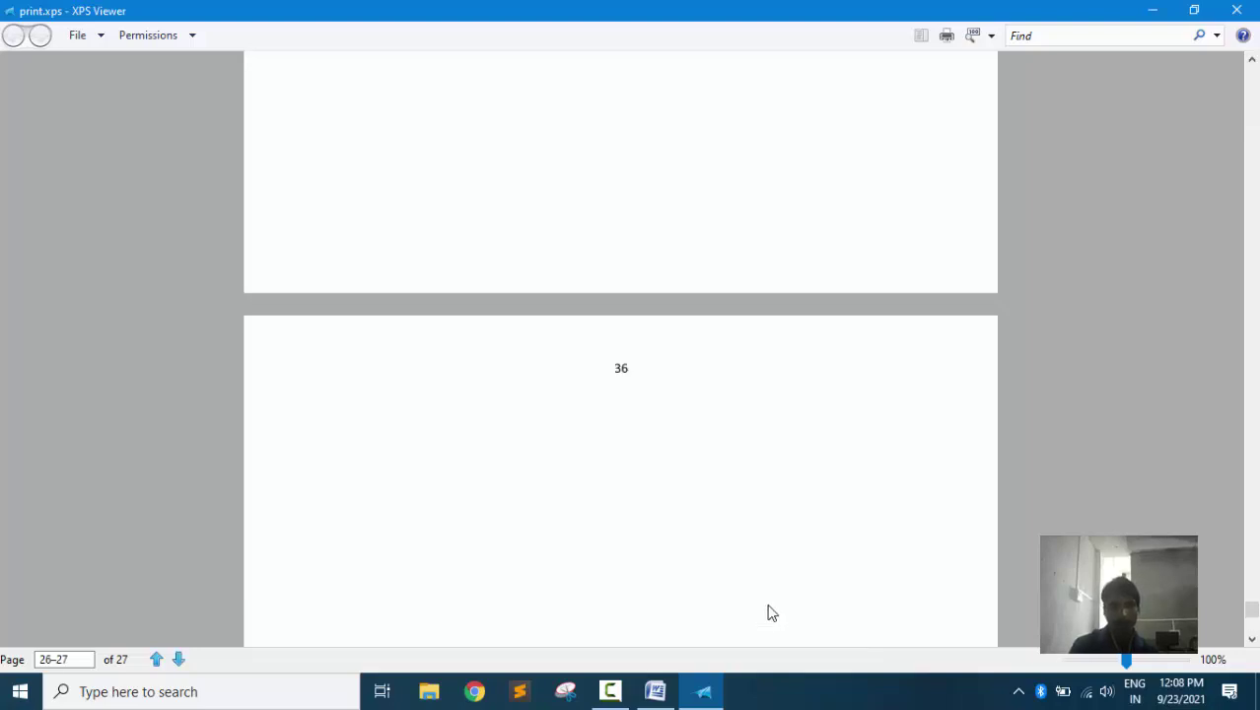
left_click(1237, 10)
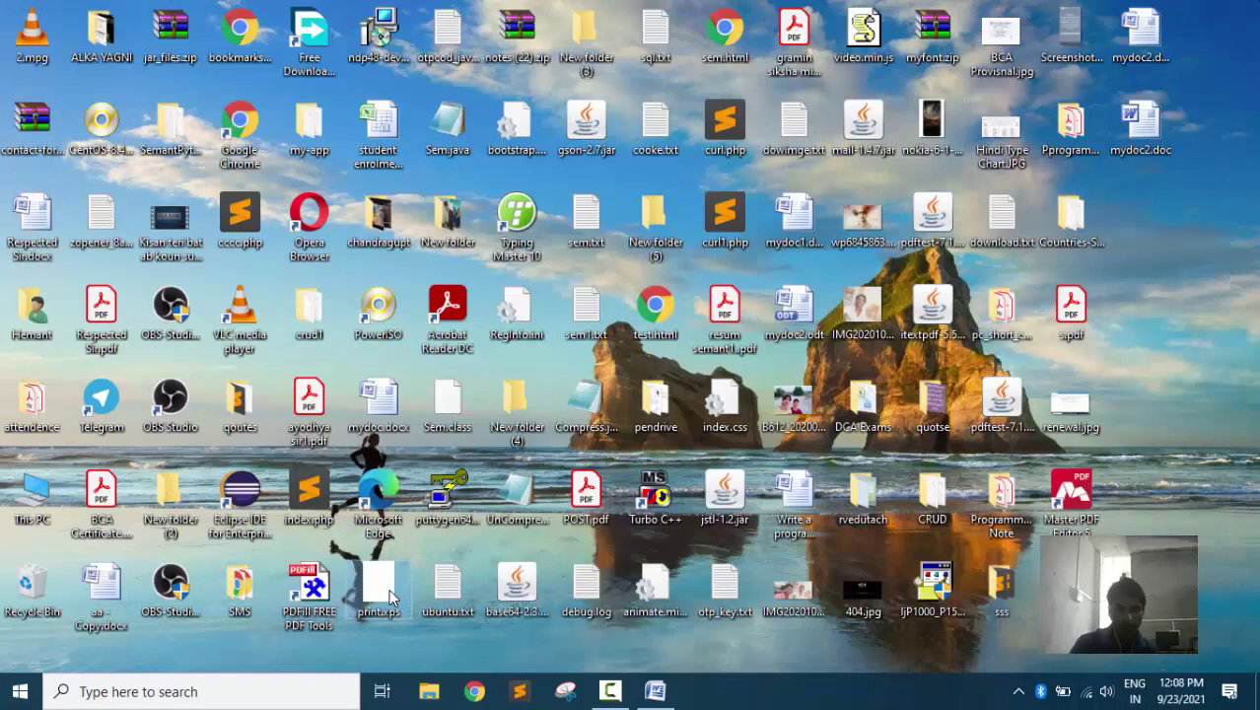
key("Delete")
- Confirm deleting print.xps, return to Word and reopen the Print dialog
key("Return")
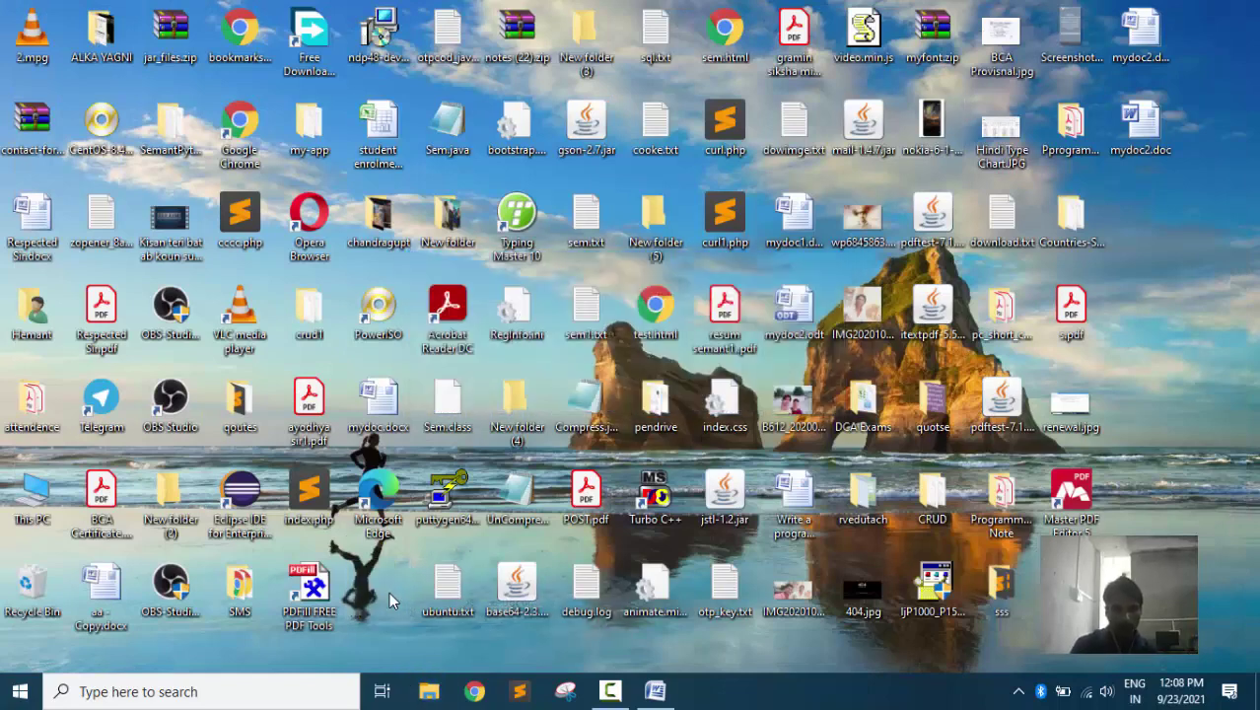
left_click(651, 695)
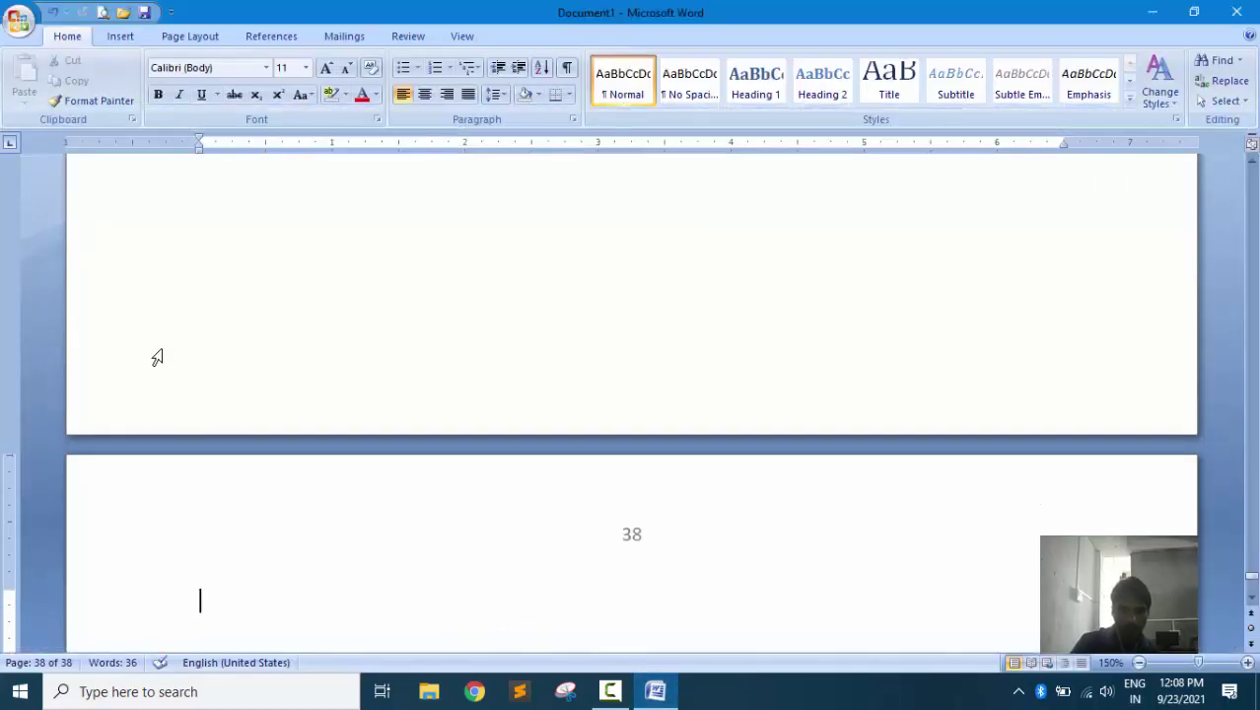
key("ctrl+p")
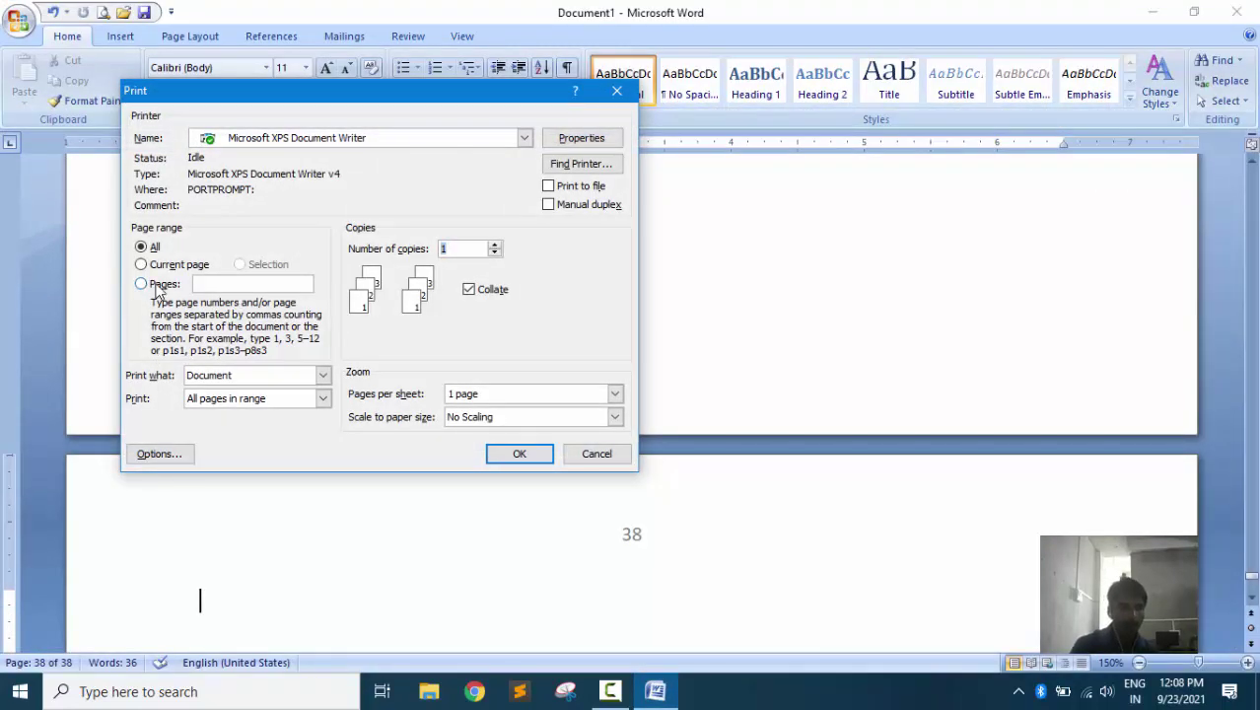
- Enter the page range 20,25,30,50-100, then cancel without printing
left_click(161, 284)
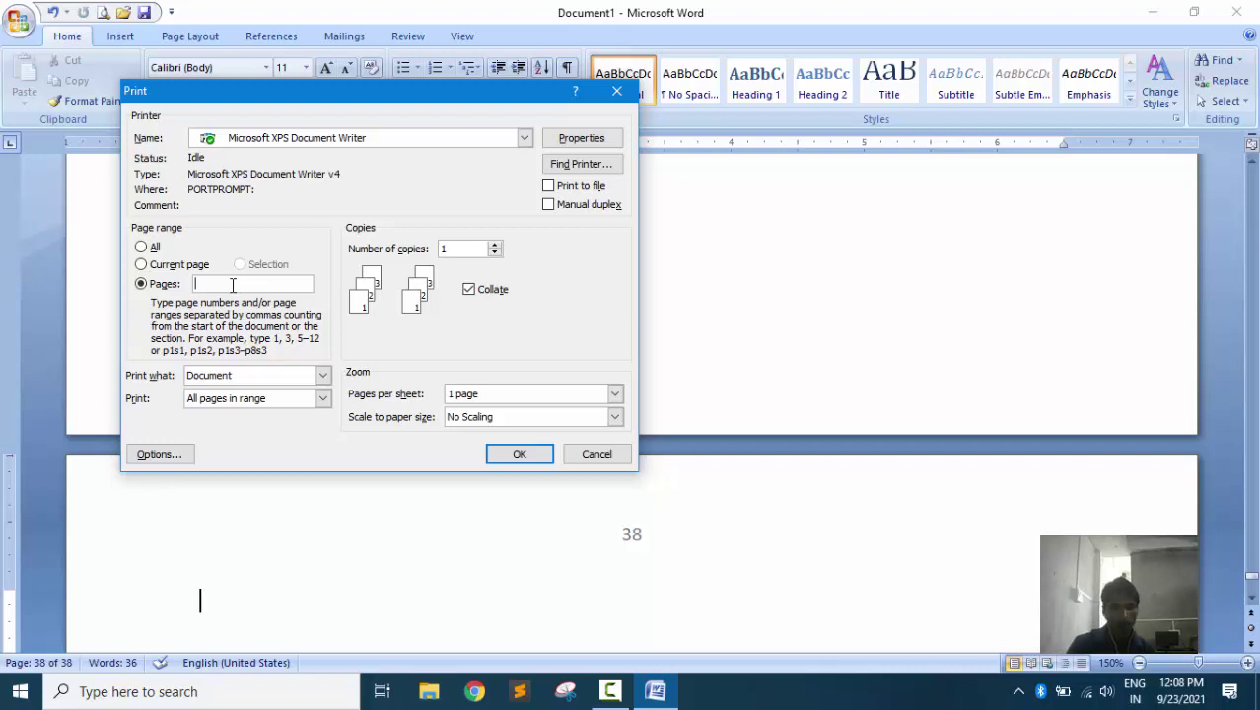
type("1")
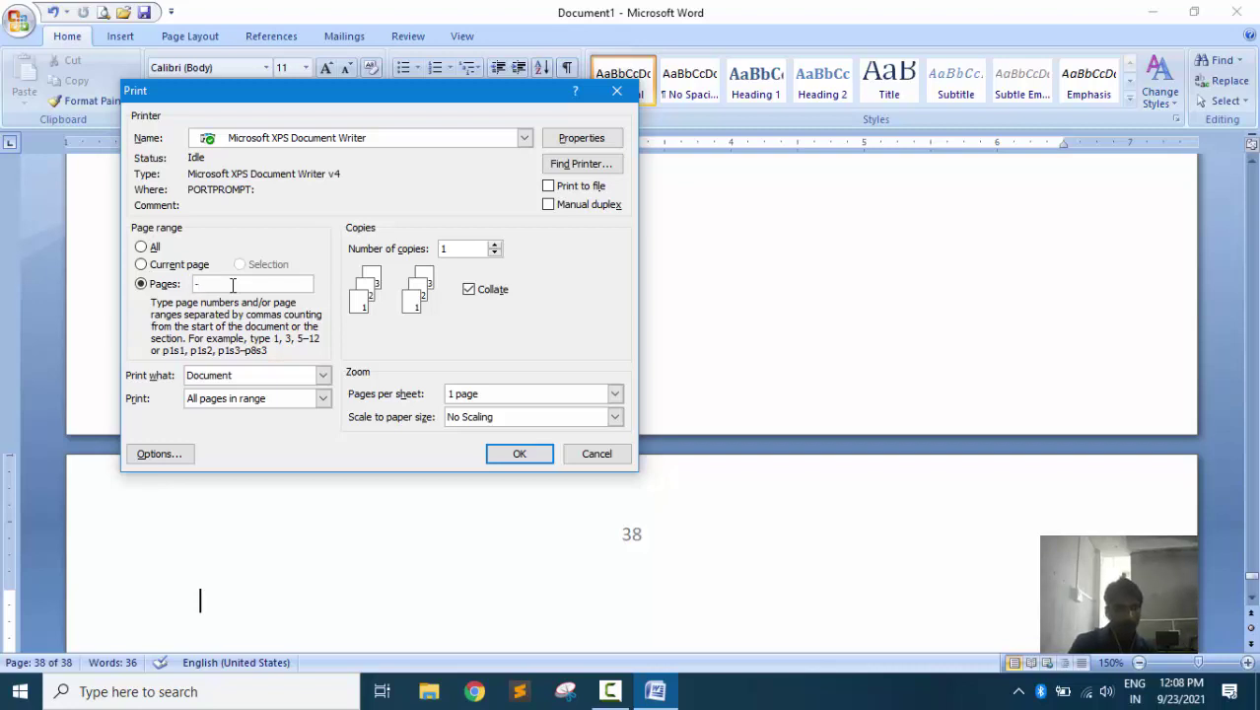
key("BackSpace")
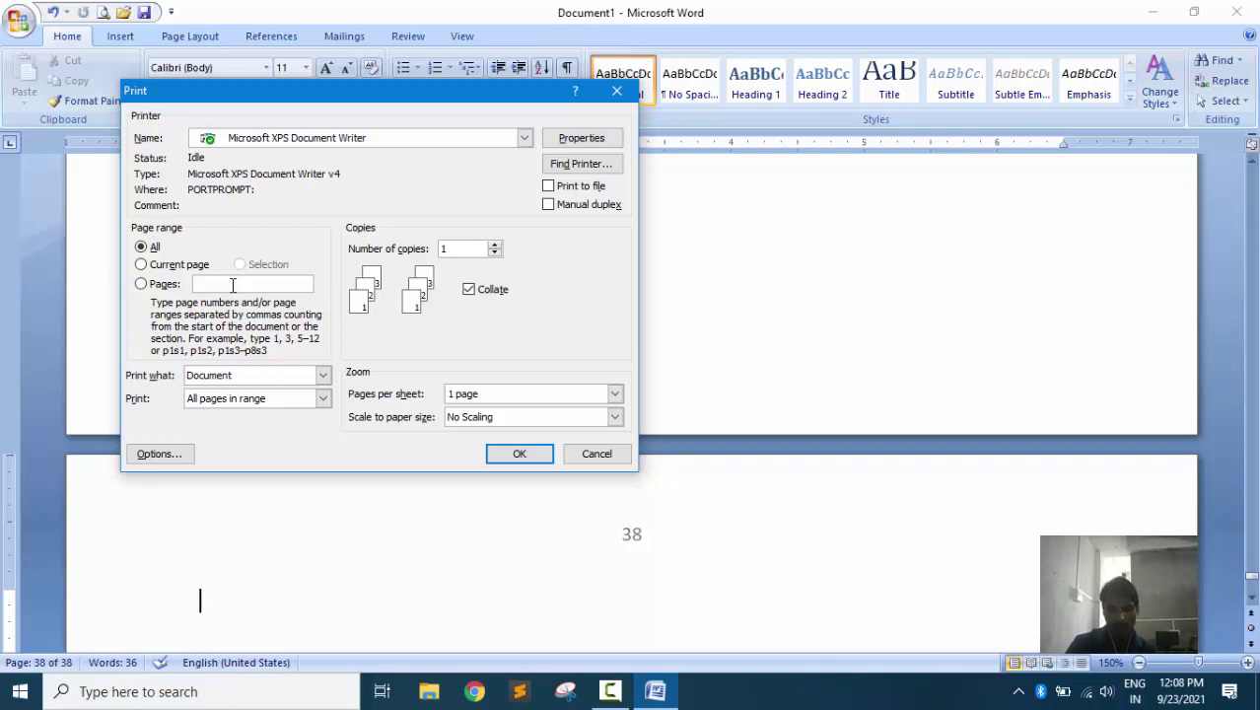
type("1-5")
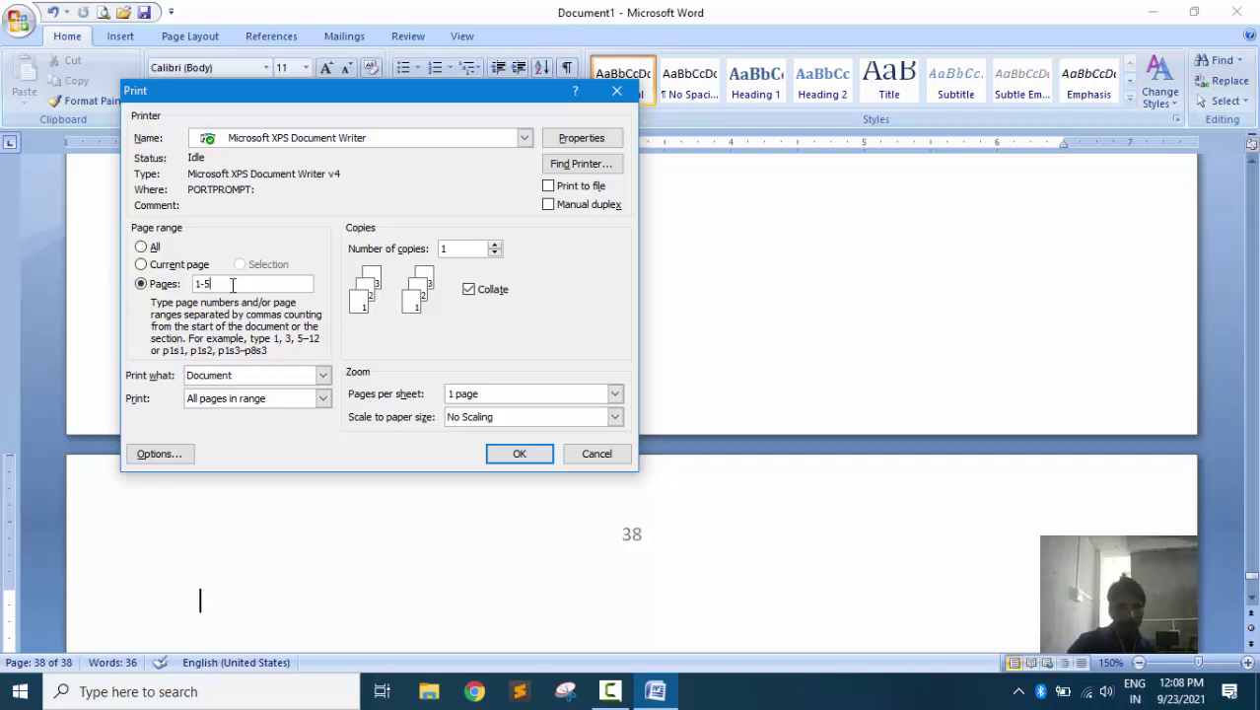
type("0")
key("BackSpace")
key("BackSpace")
key("BackSpace")
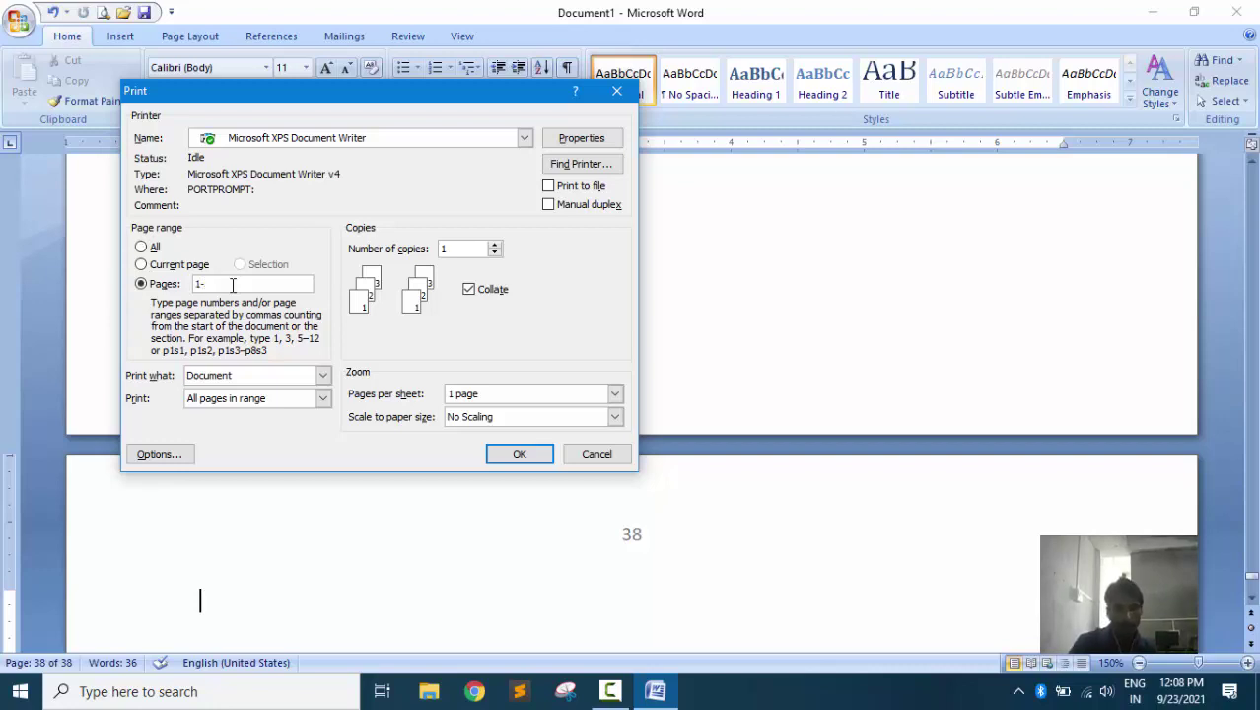
key("BackSpace")
type("20,")
type("2")
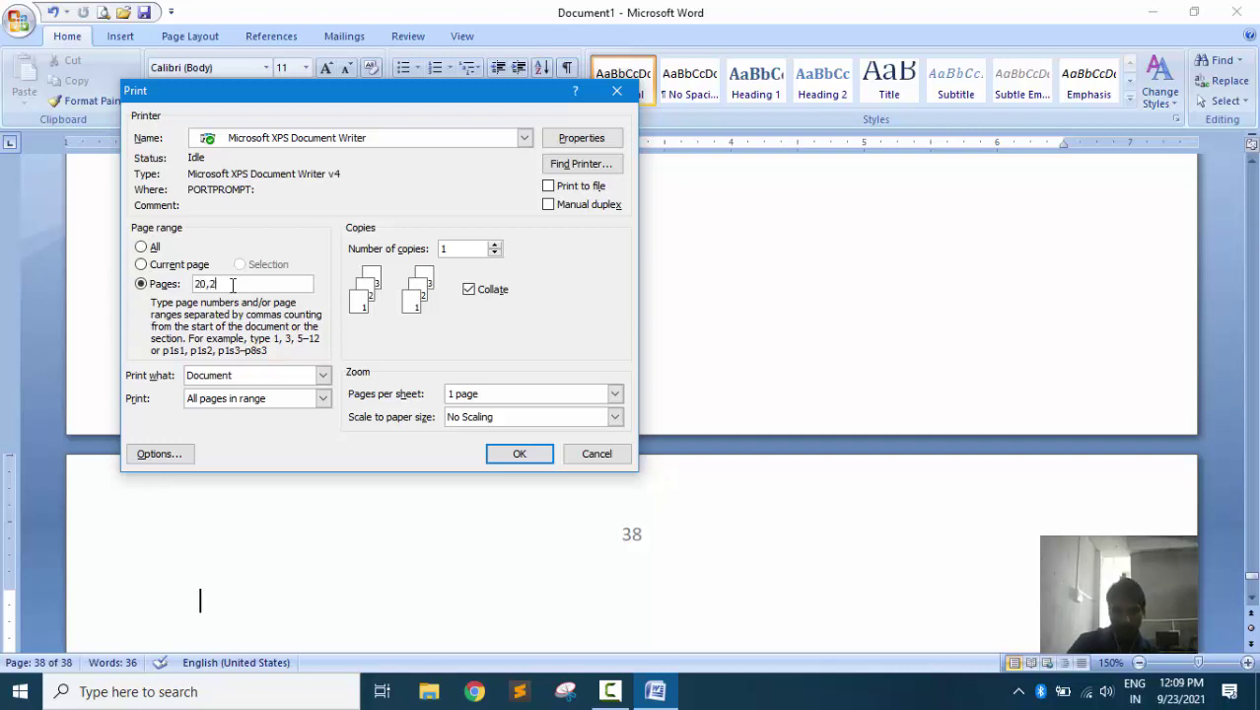
type("5,")
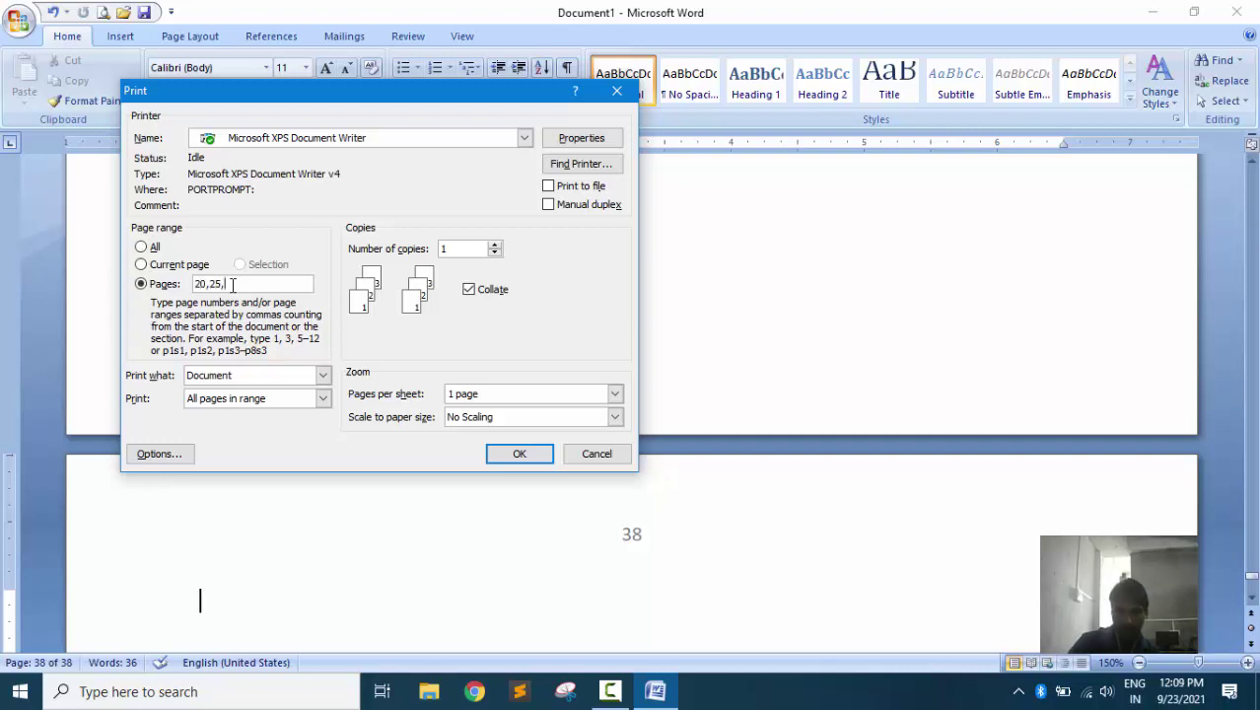
type("30")
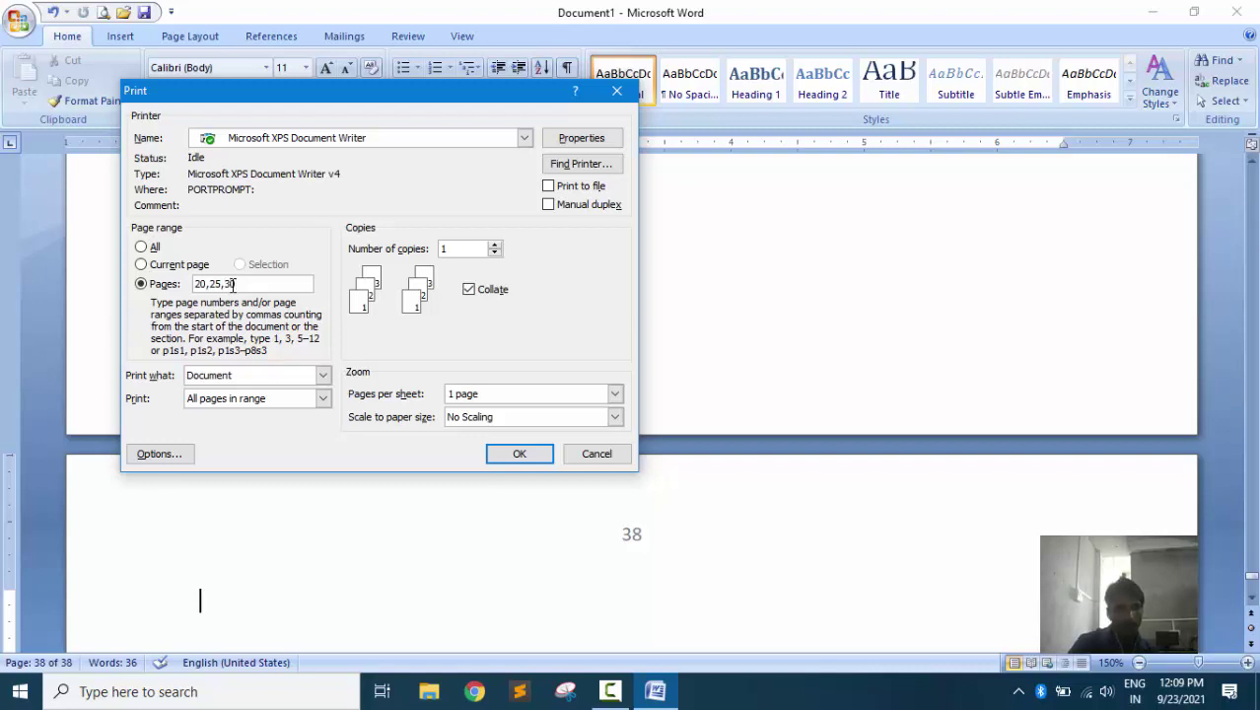
type(",")
type("50")
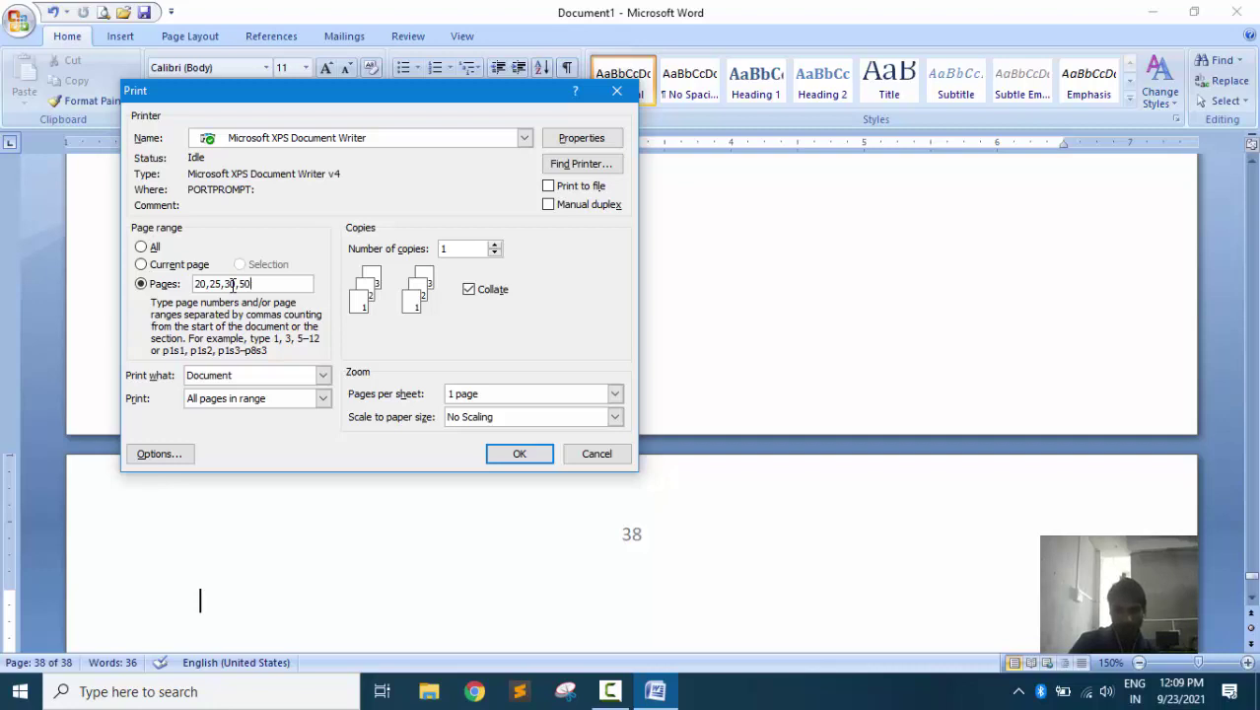
type("-100")
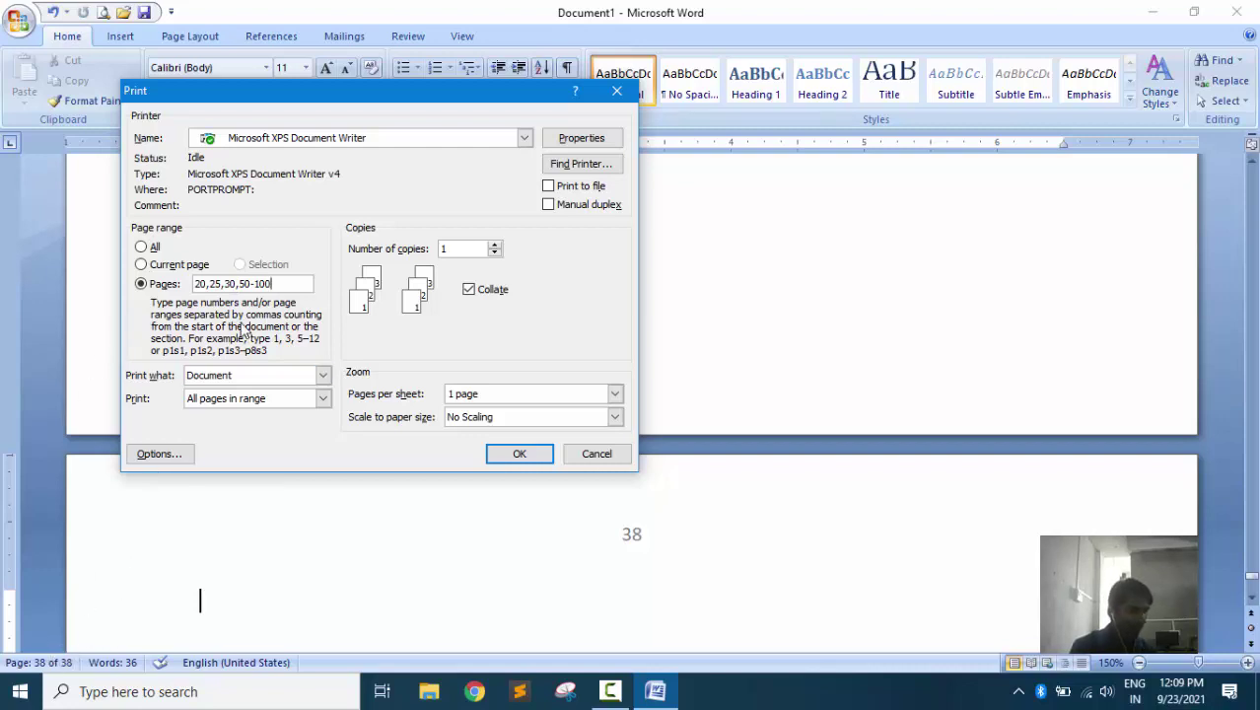
left_click(584, 461)
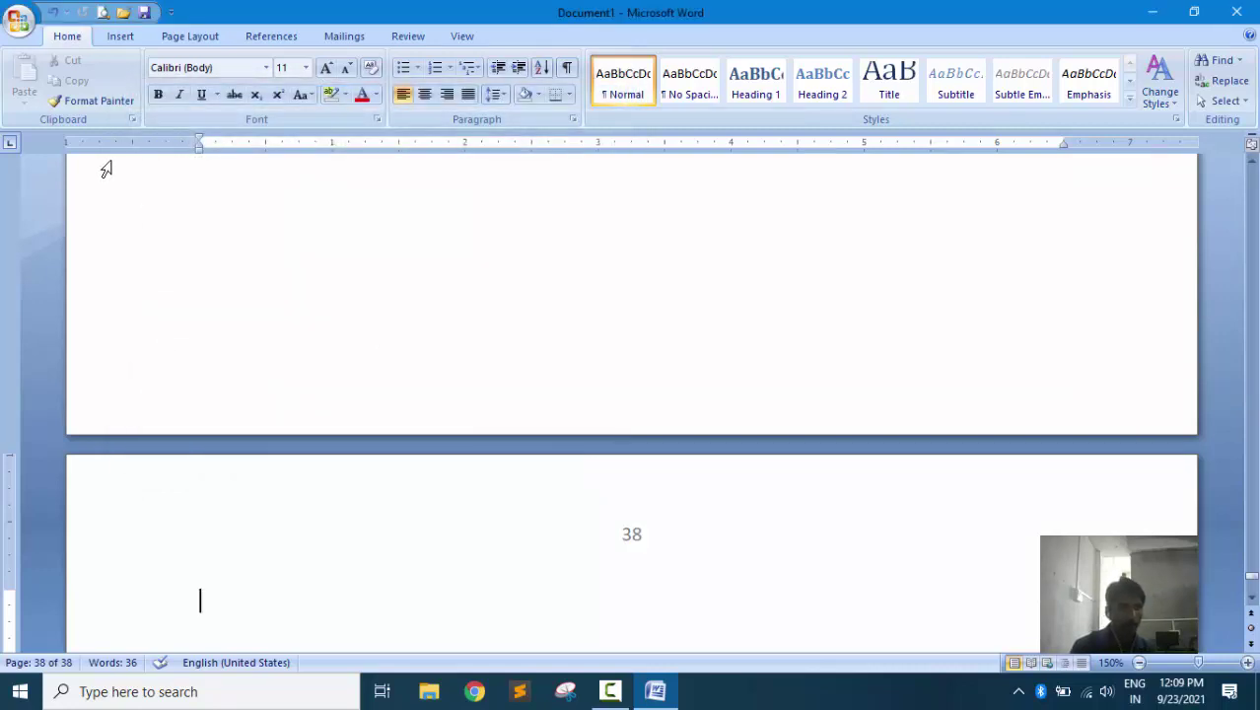
left_click(20, 22)
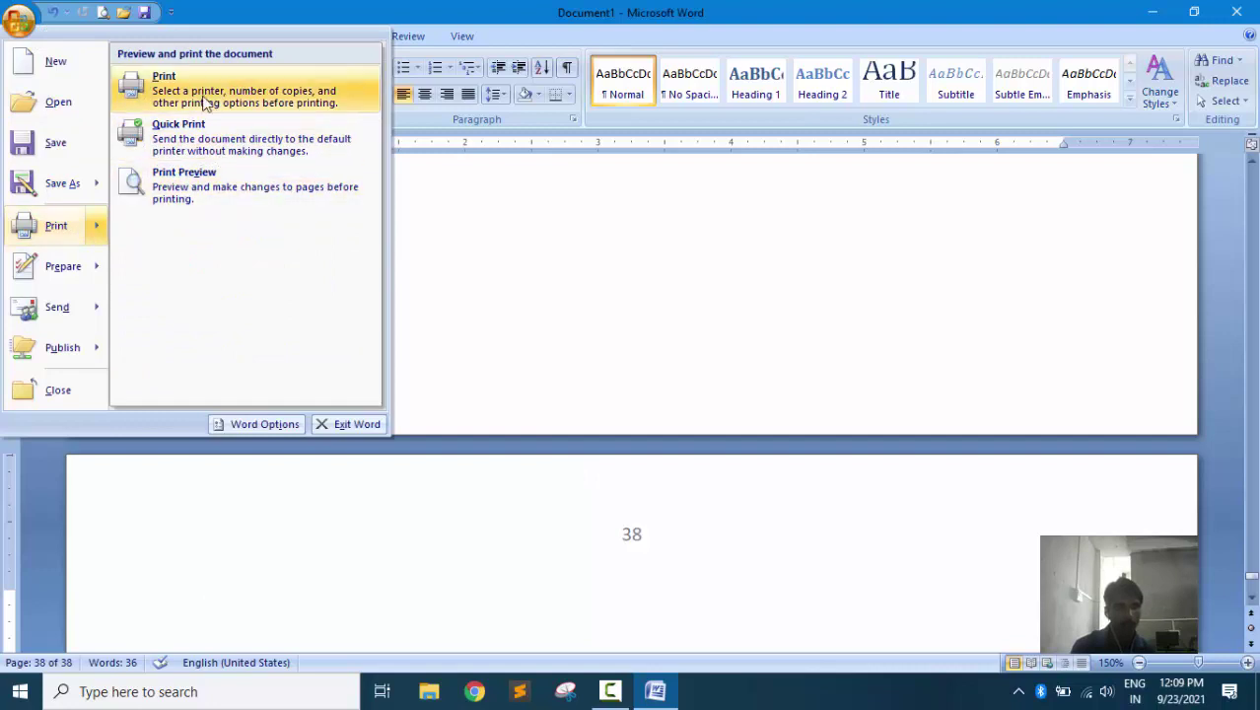
left_click(201, 96)
key("ctrl+p")
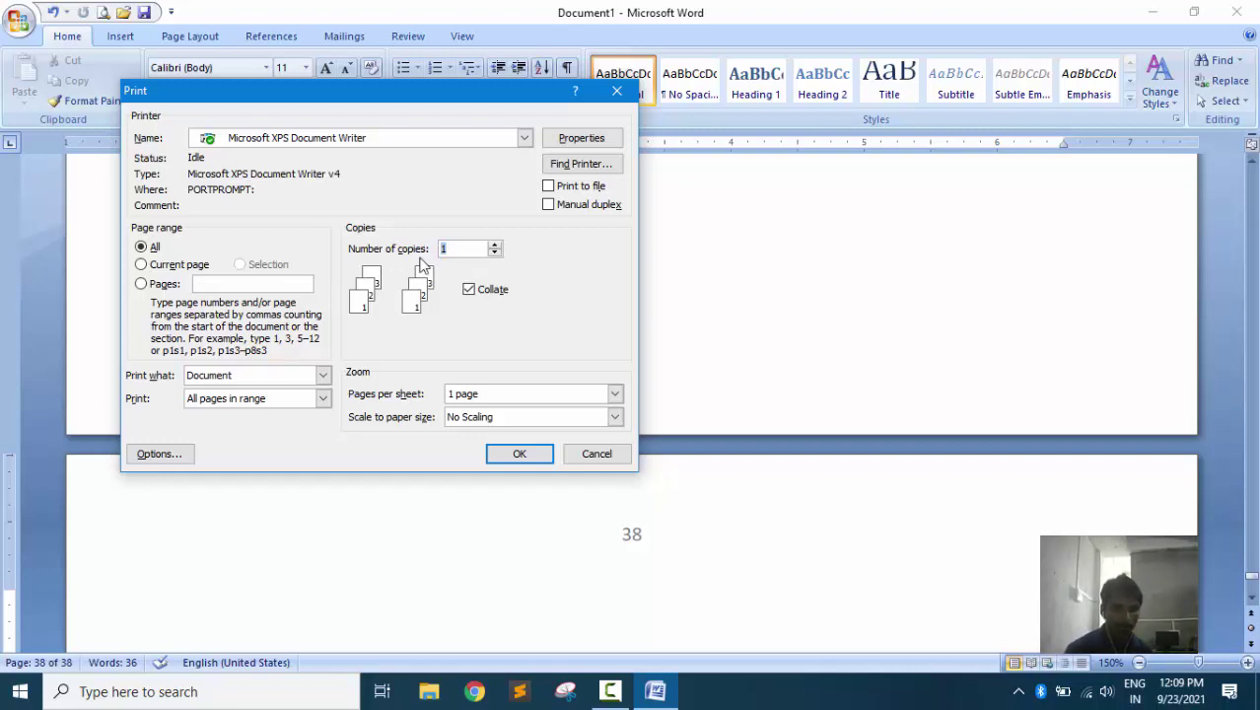
left_click(322, 376)
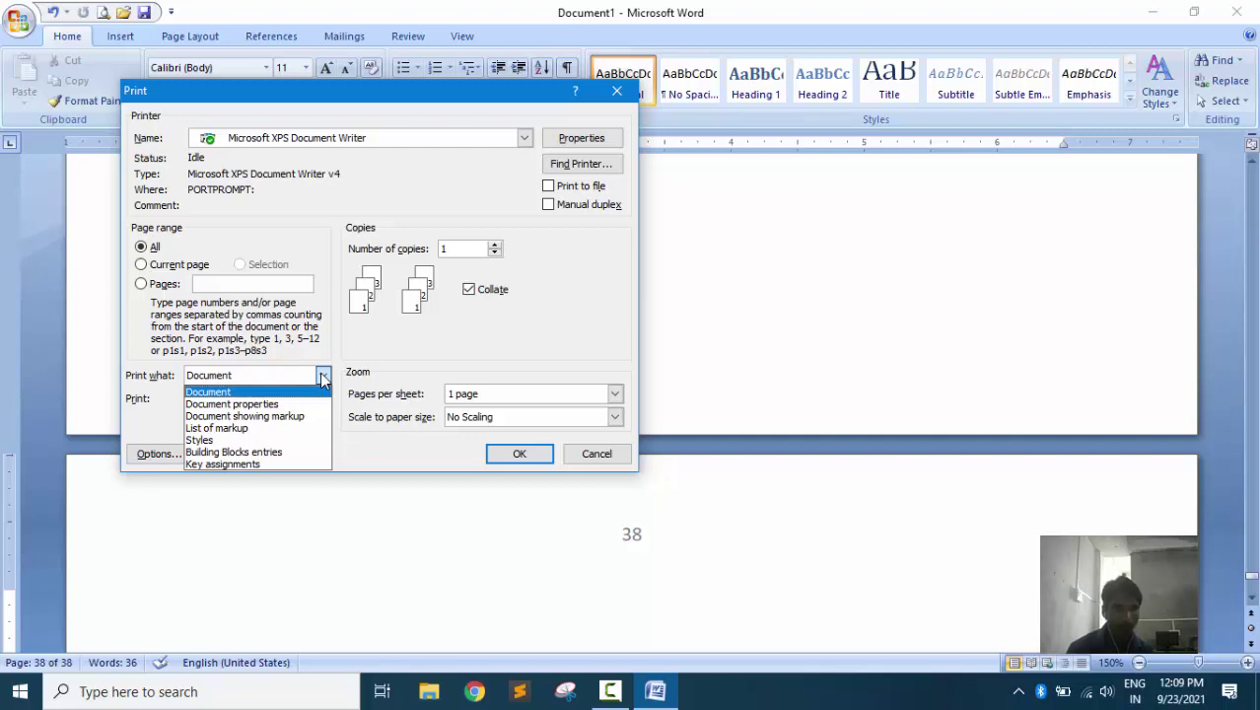
left_click(323, 378)
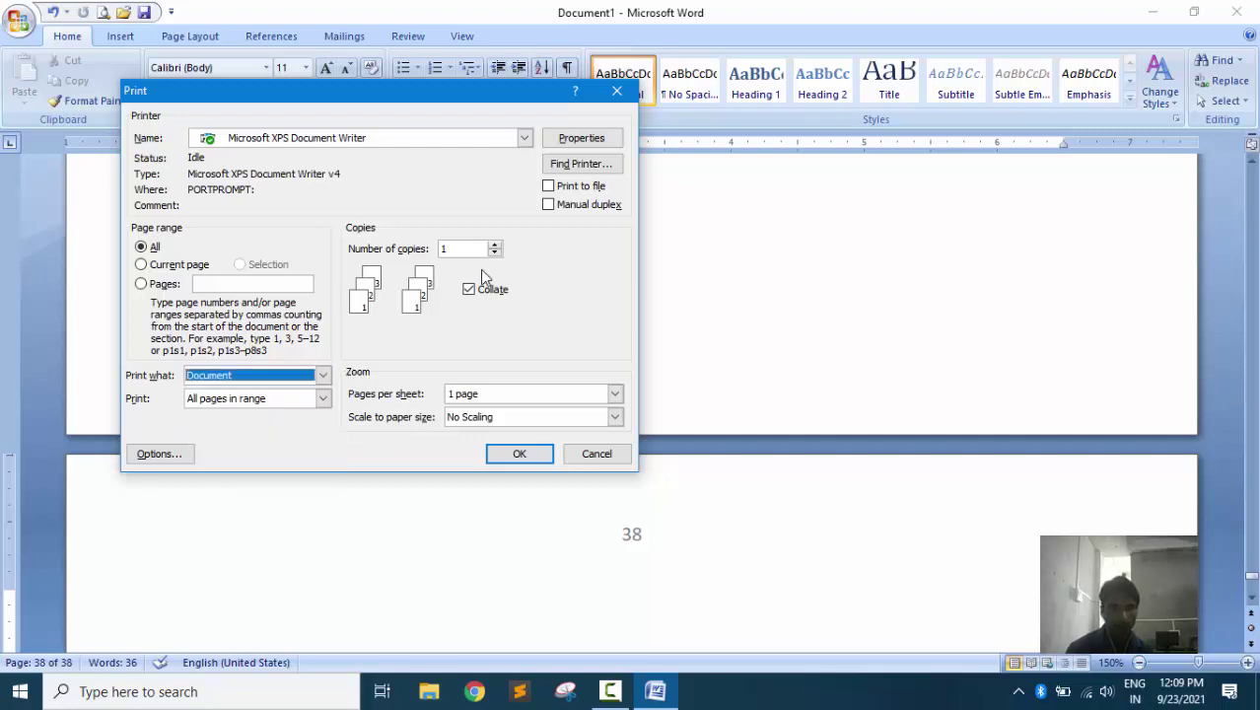
left_click(459, 254)
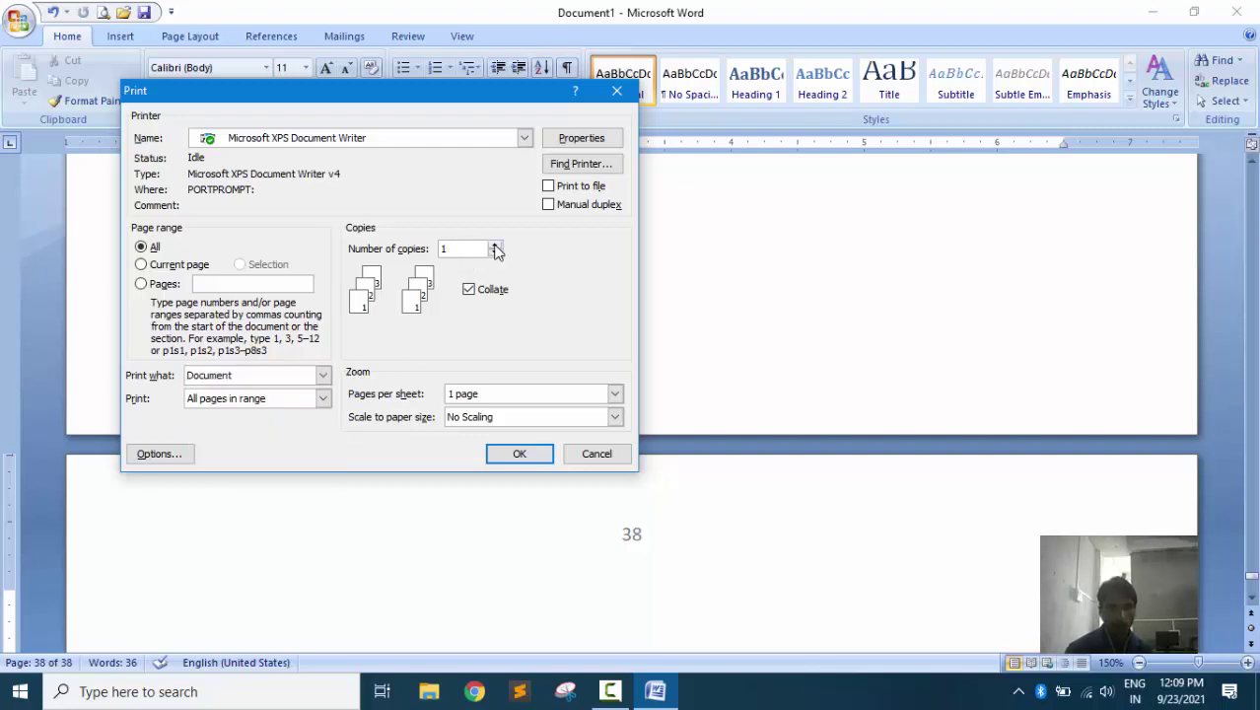
type("5")
key("BackSpace")
type("1")
left_click(617, 90)
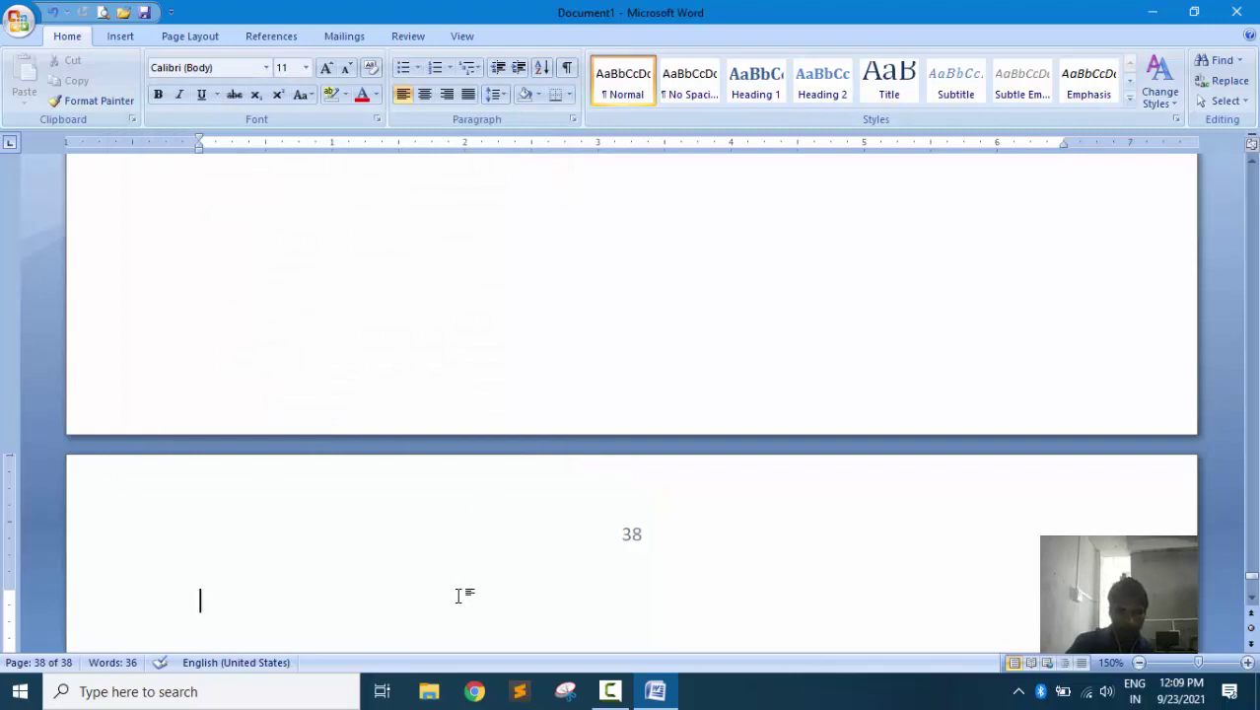
- Print page 38 only, in 3 copies, to the XPS Document Writer
key("ctrl+p")
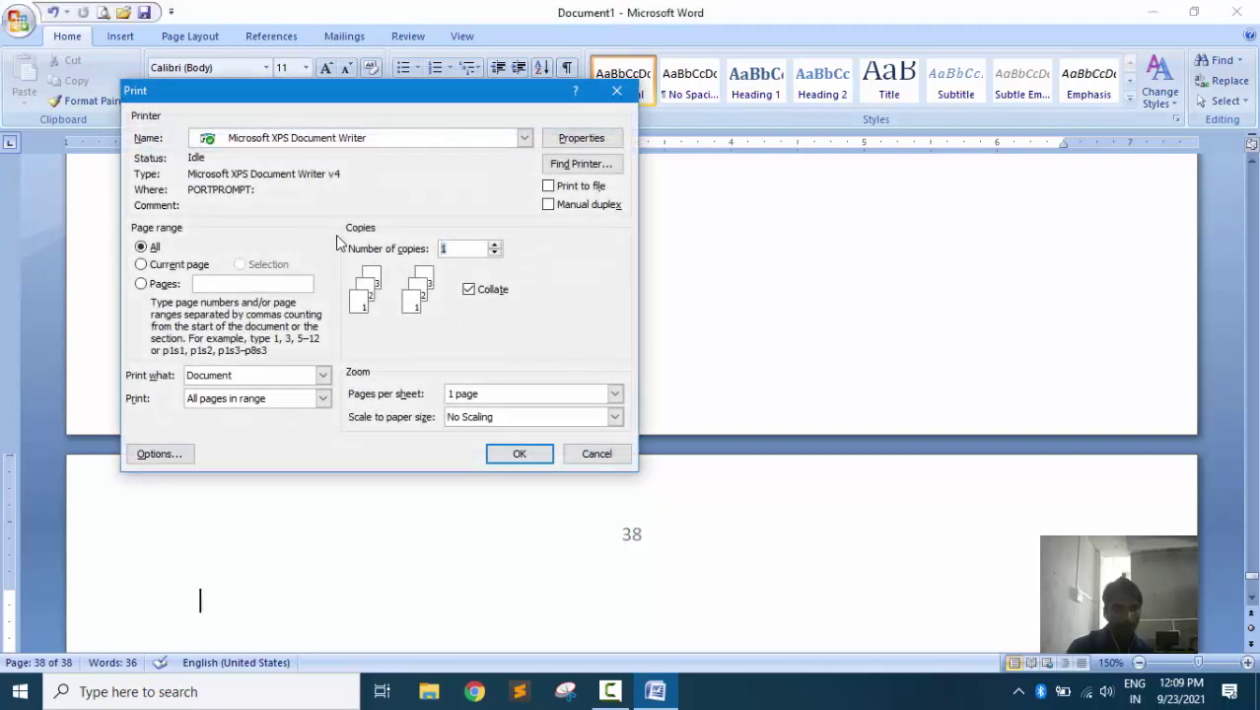
left_click(237, 284)
type("38")
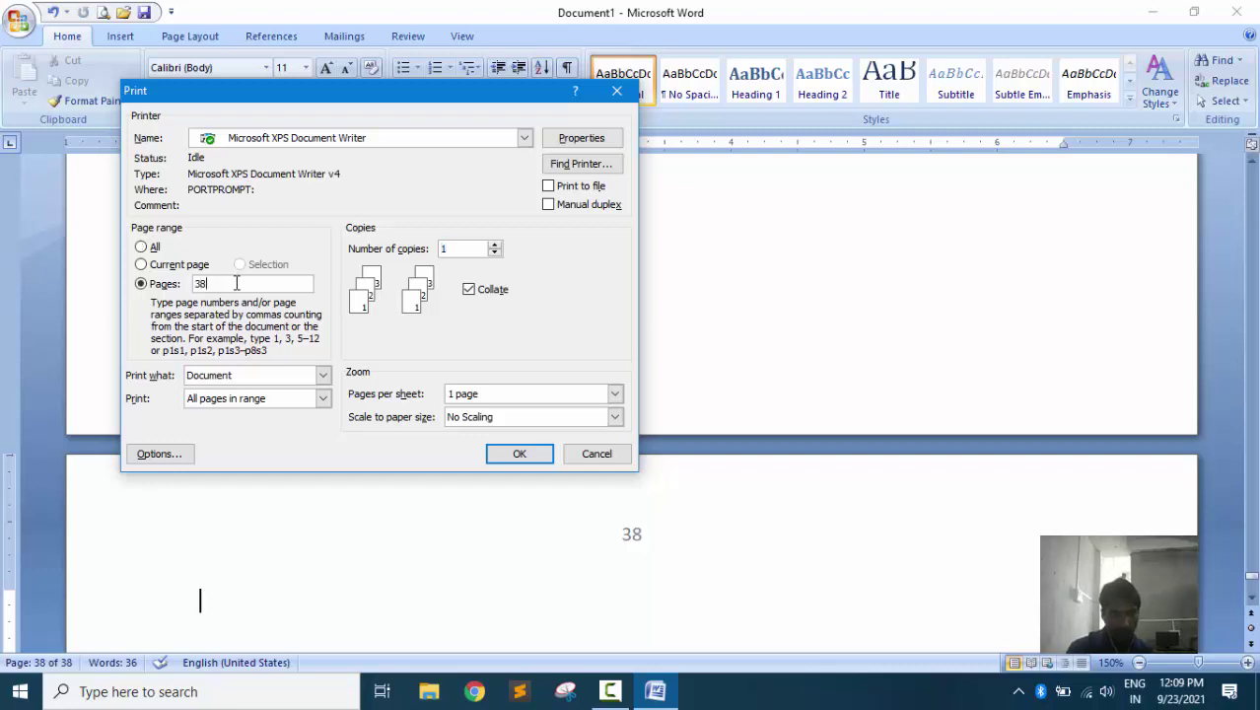
double_click(495, 245)
left_click(519, 452)
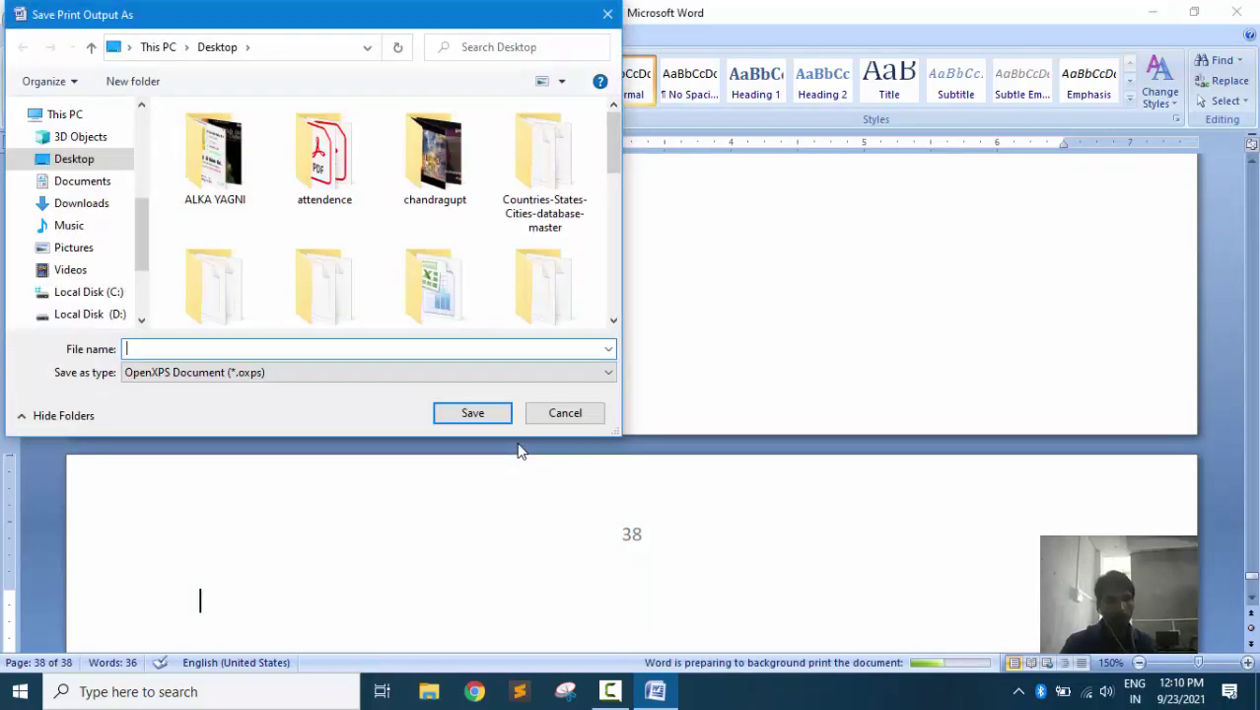
- Save the print output as print with the XPS file type
type("print")
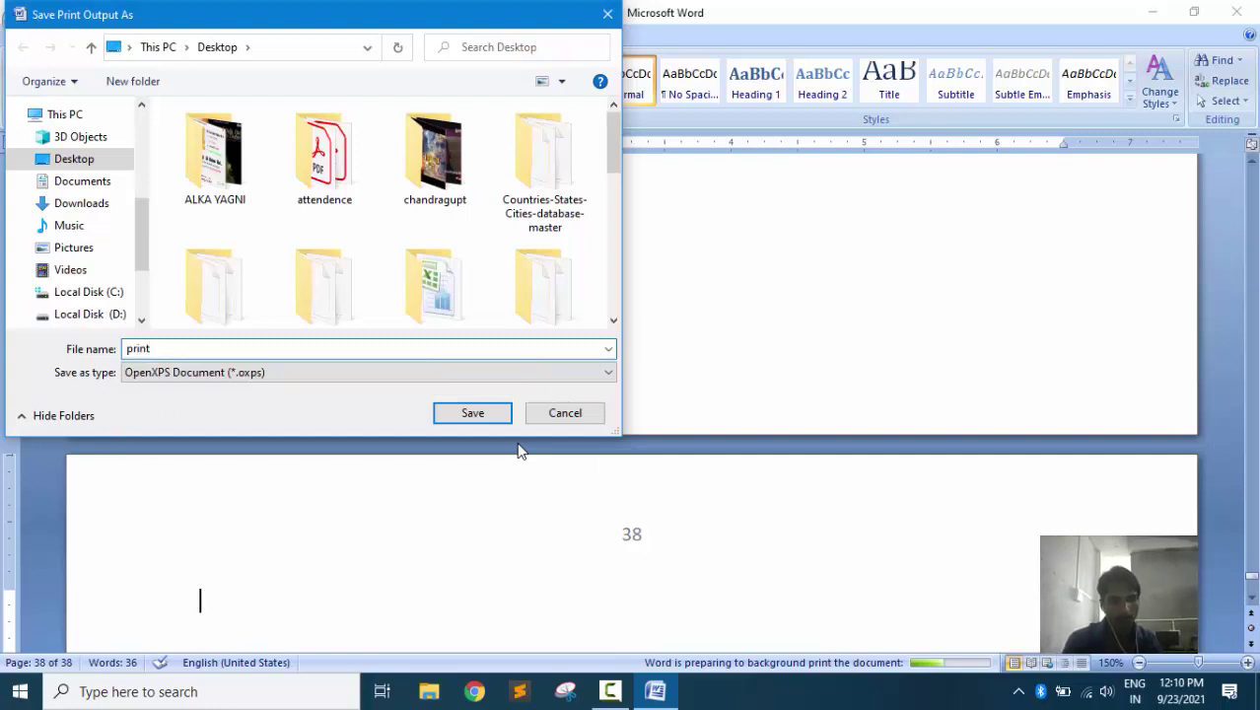
key("Tab")
key("alt+Down")
key("Down")
key("Return")
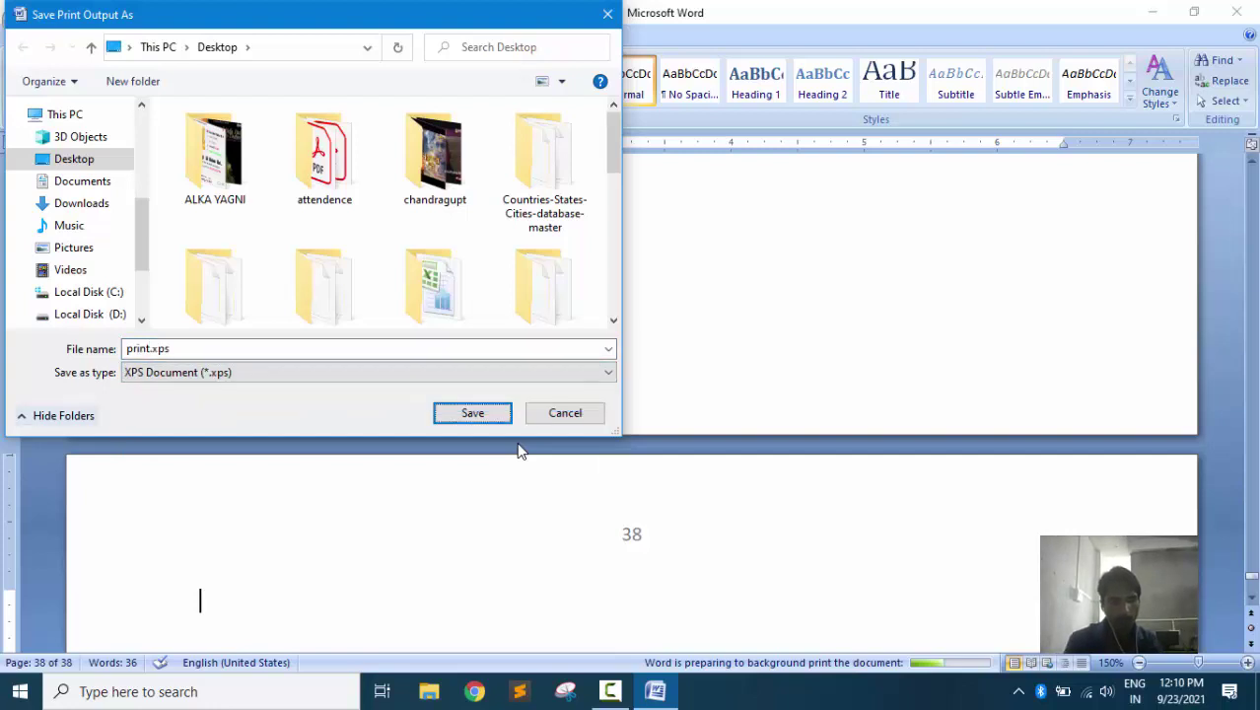
key("Return")
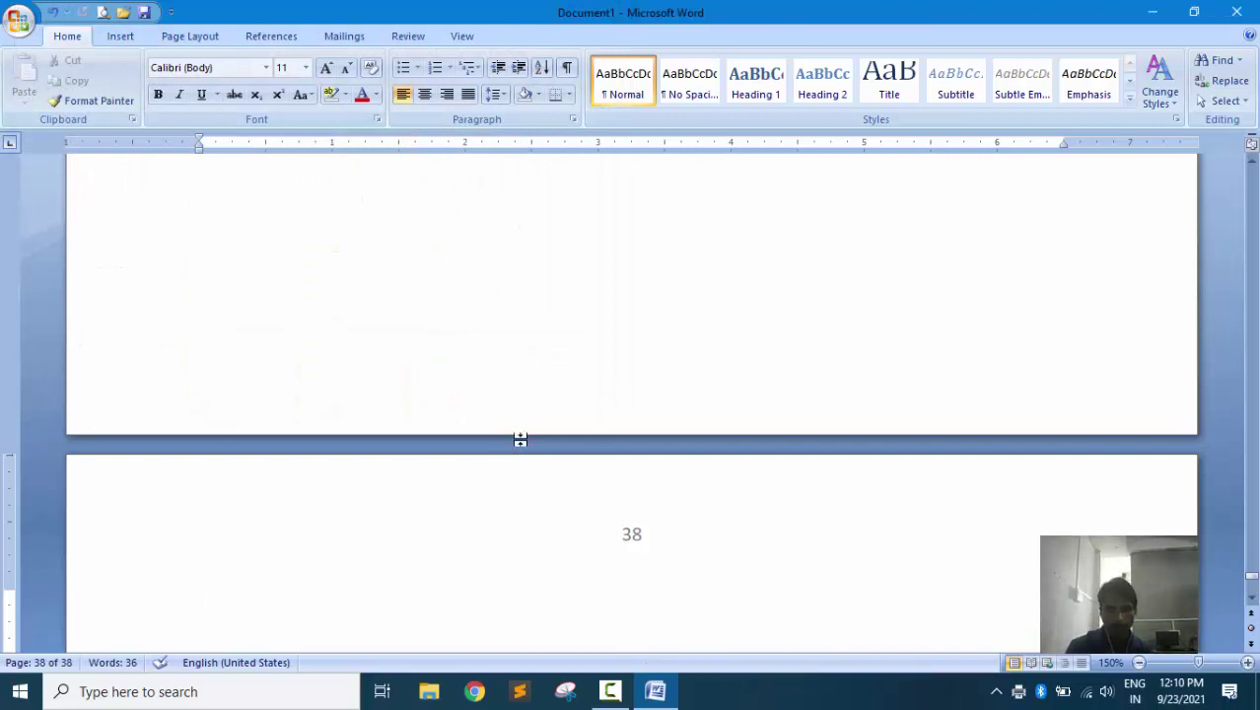
- Open print.xps from the desktop, scroll through its pages, close the viewer and delete the file
left_click(1153, 14)
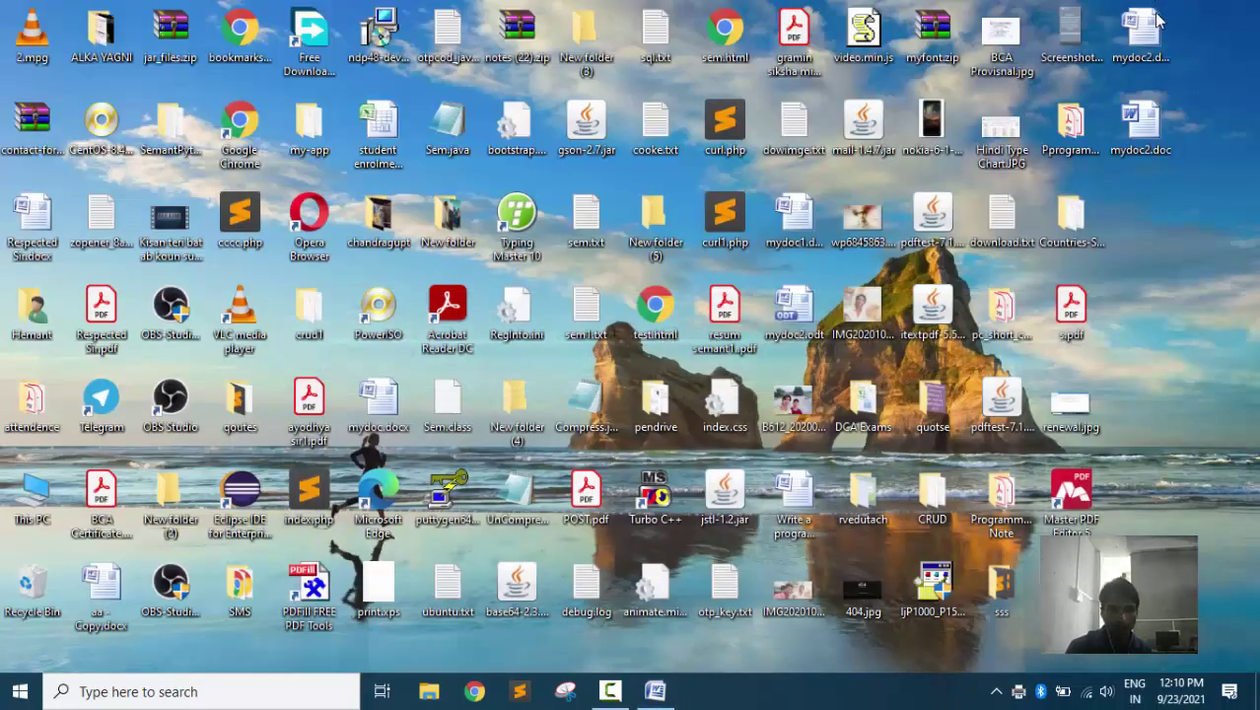
double_click(369, 603)
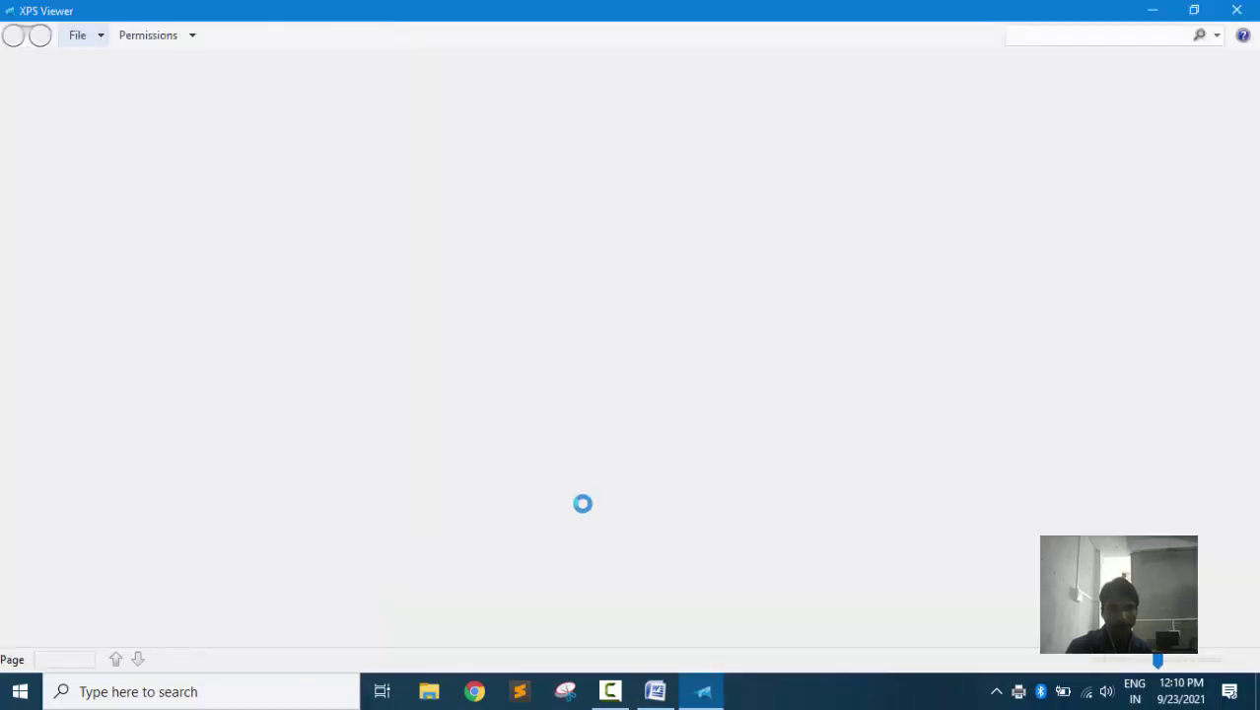
scroll(583, 504, "down", 2)
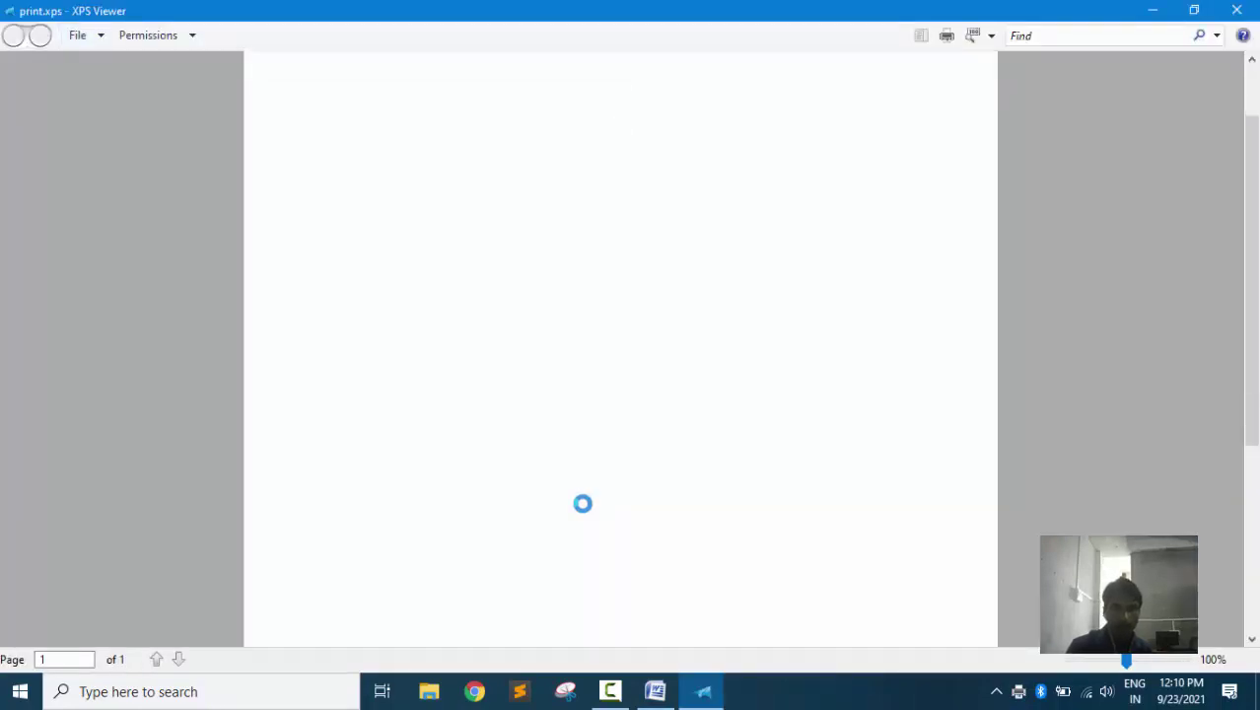
scroll(582, 504, "down", 3)
scroll(583, 504, "down", 3)
scroll(583, 504, "down", 1)
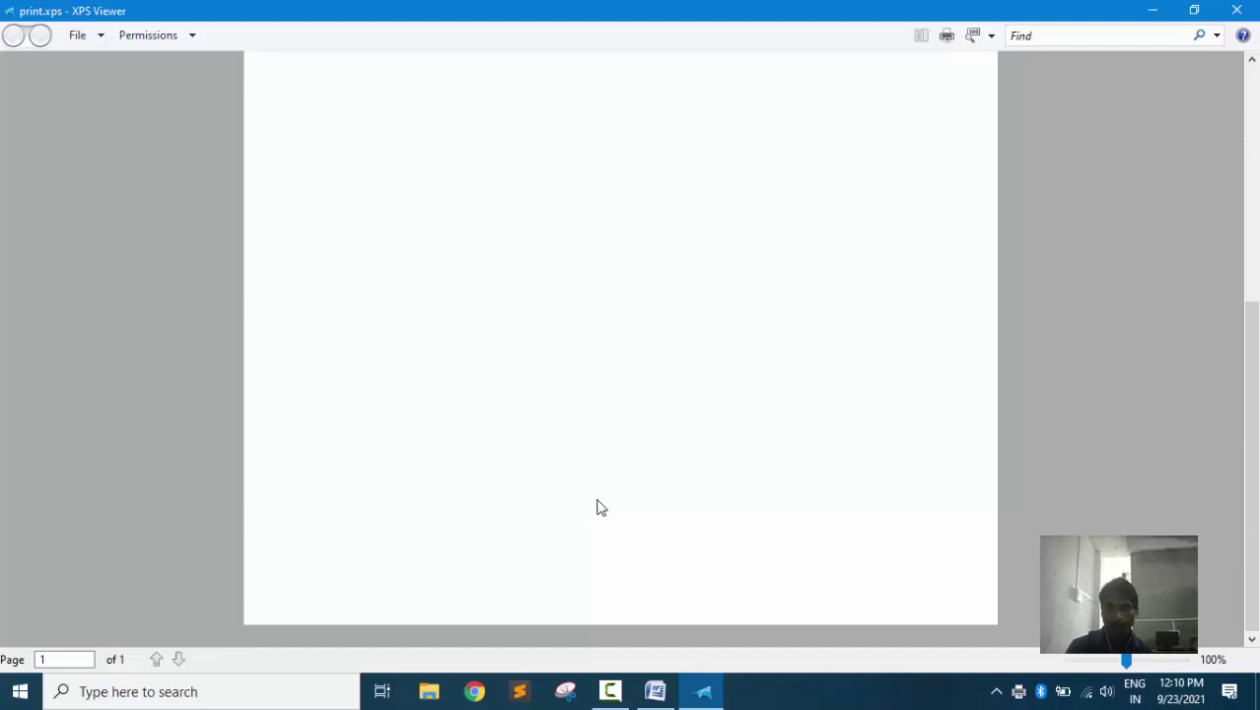
key("alt+F4")
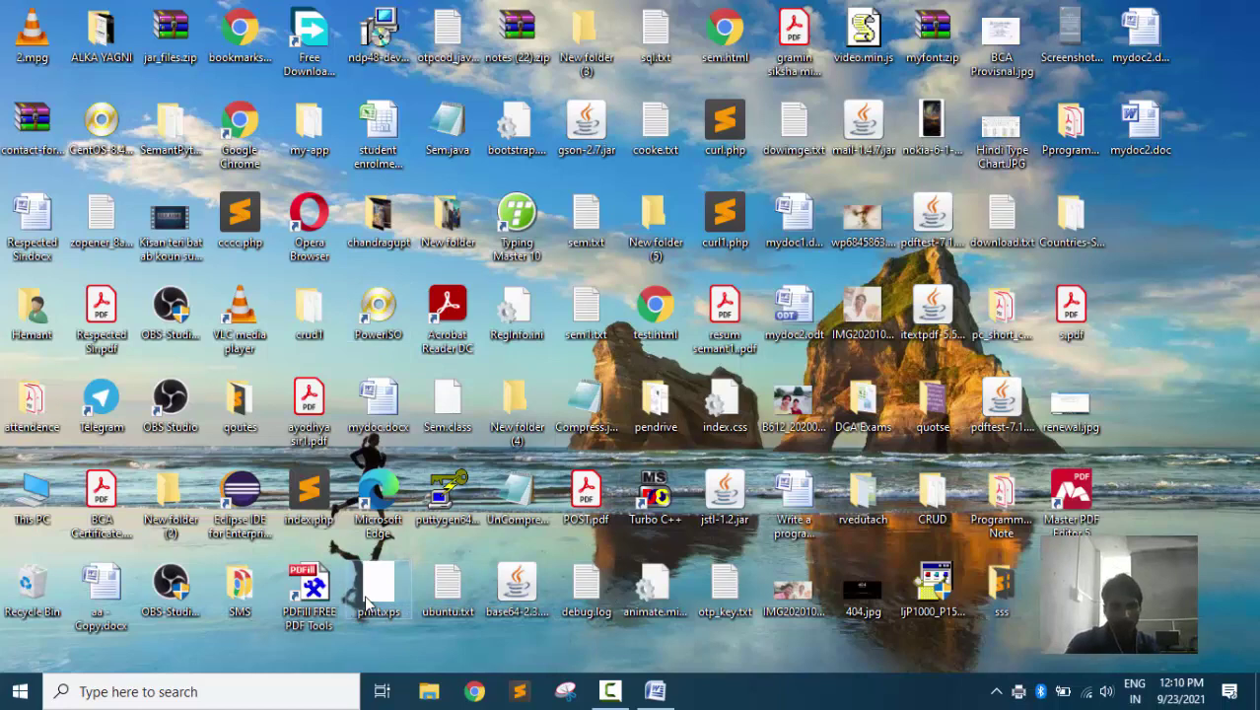
key("Delete")
key("Return")
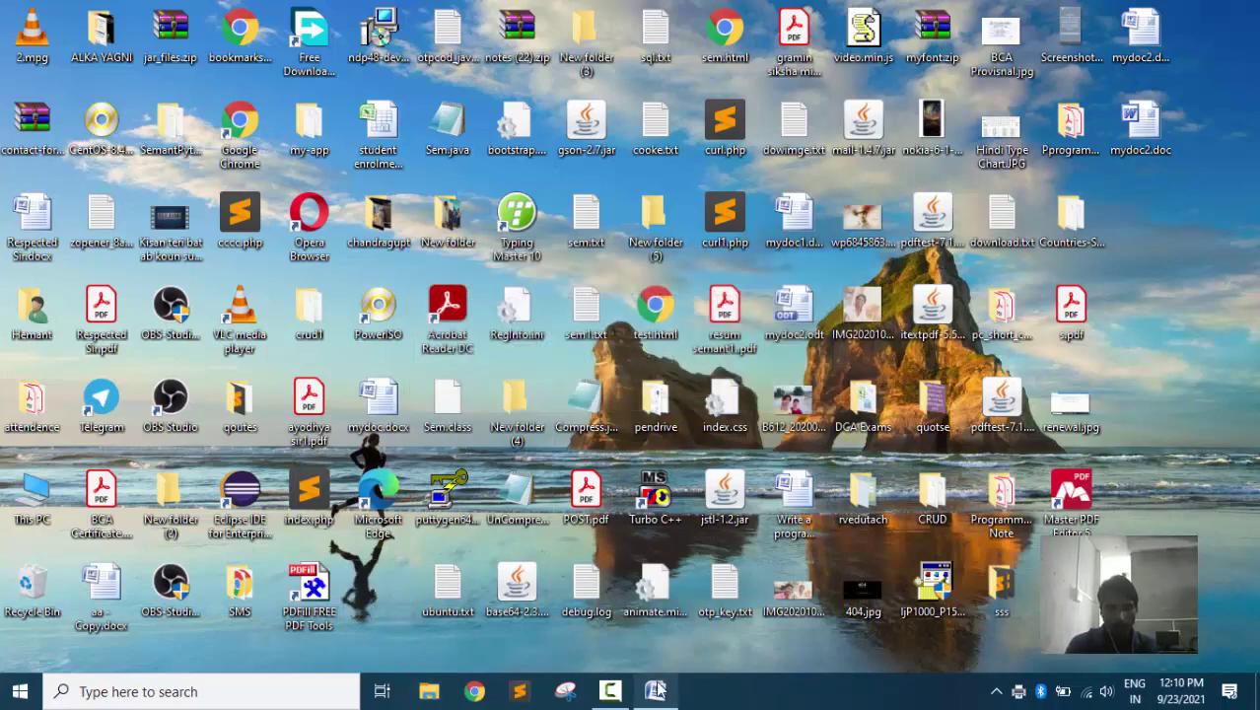
- Return to Word, reopen Print, and toggle Collate off and on twice, leaving it checked
left_click(661, 694)
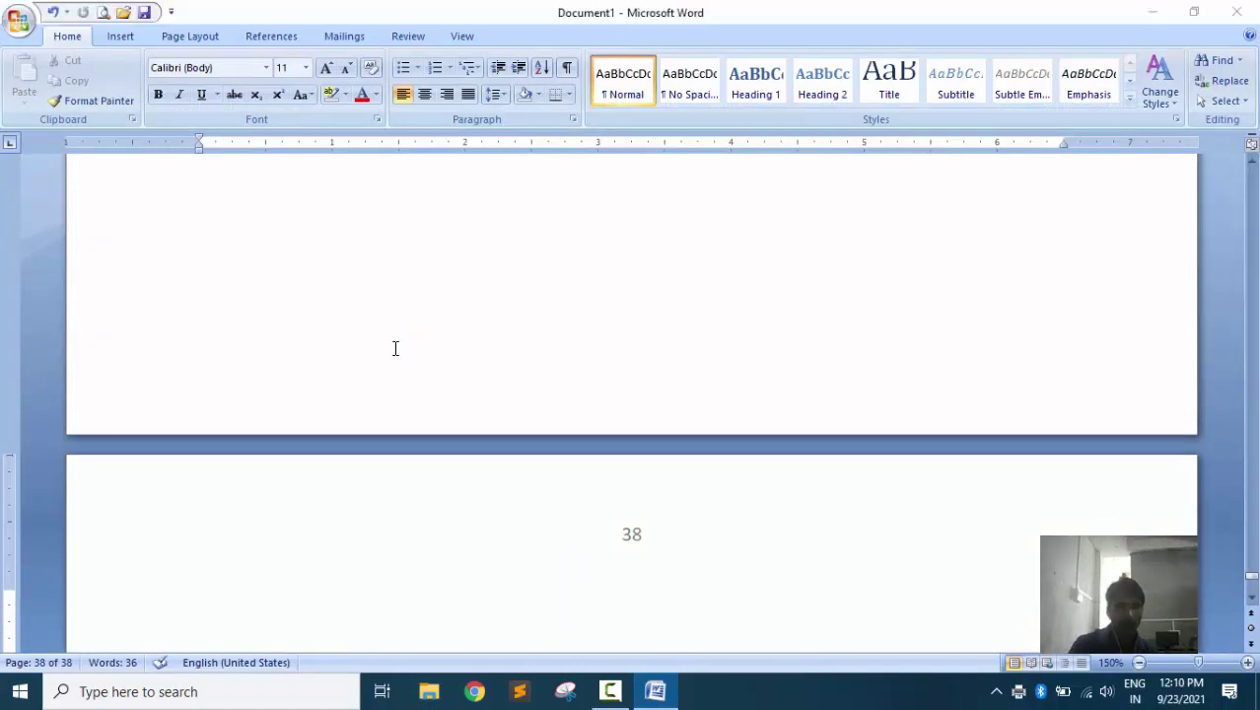
key("ctrl+p")
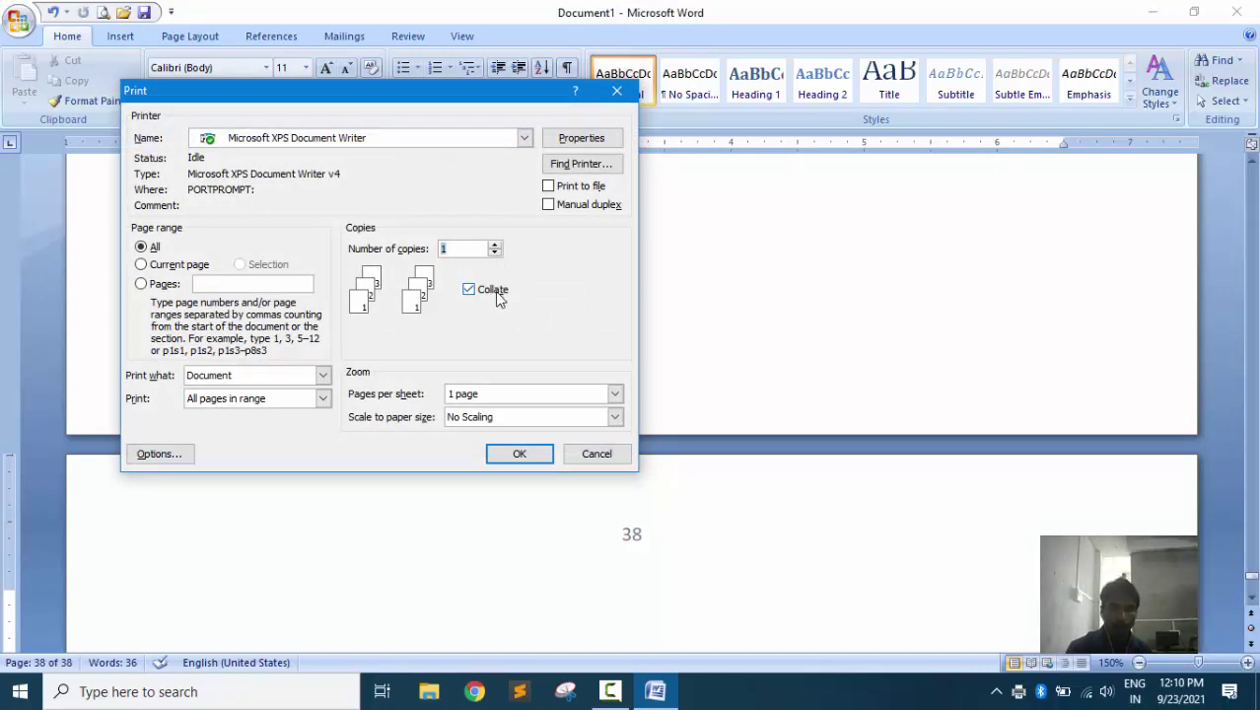
left_click(494, 290)
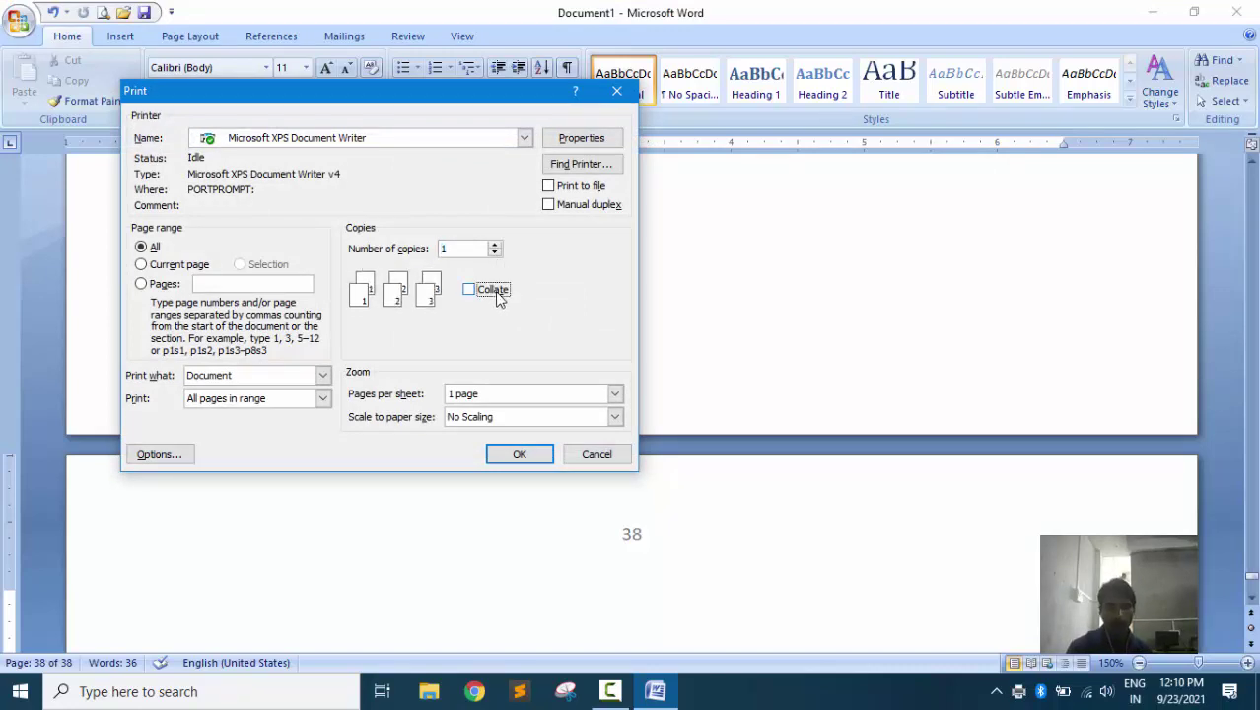
left_click(497, 295)
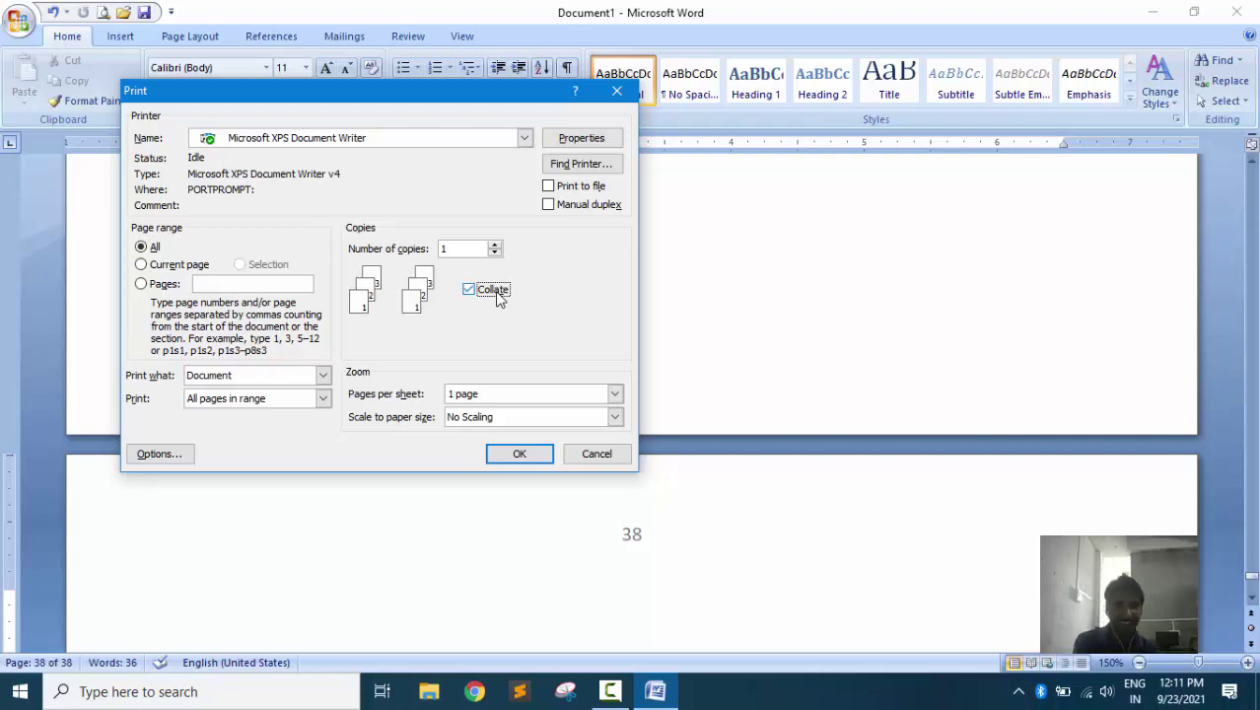
left_click(499, 299)
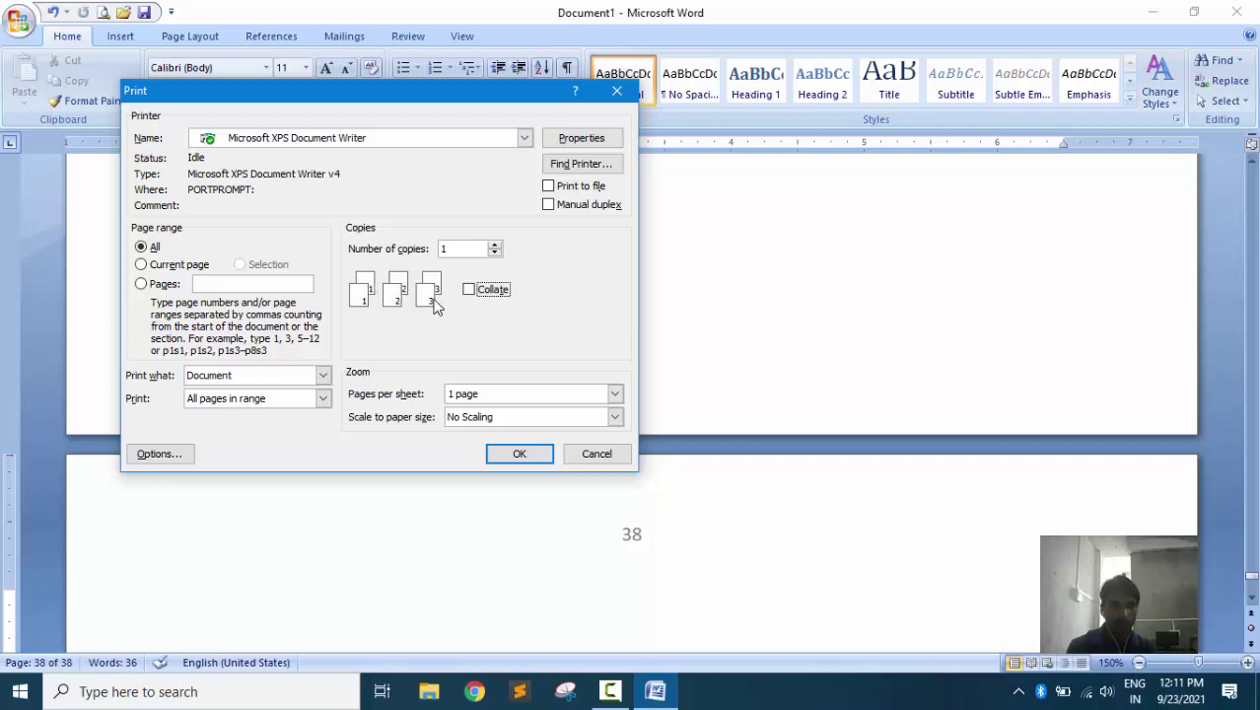
left_click(505, 296)
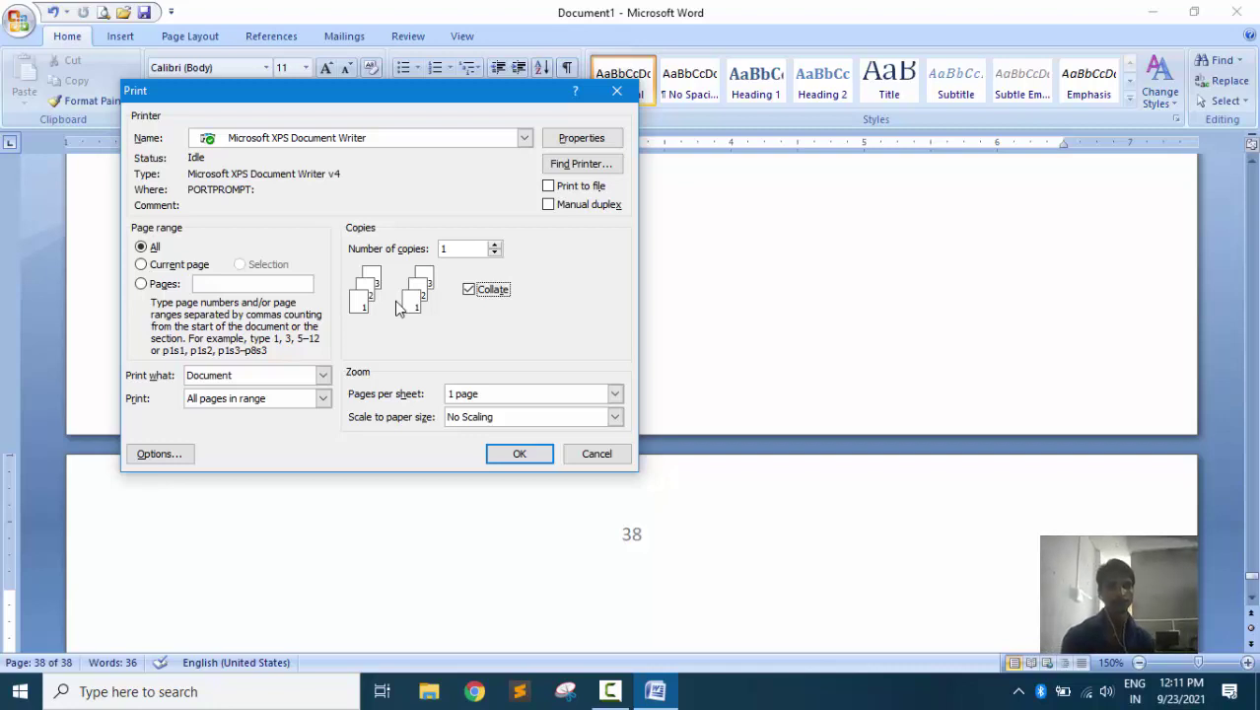
left_click(498, 292)
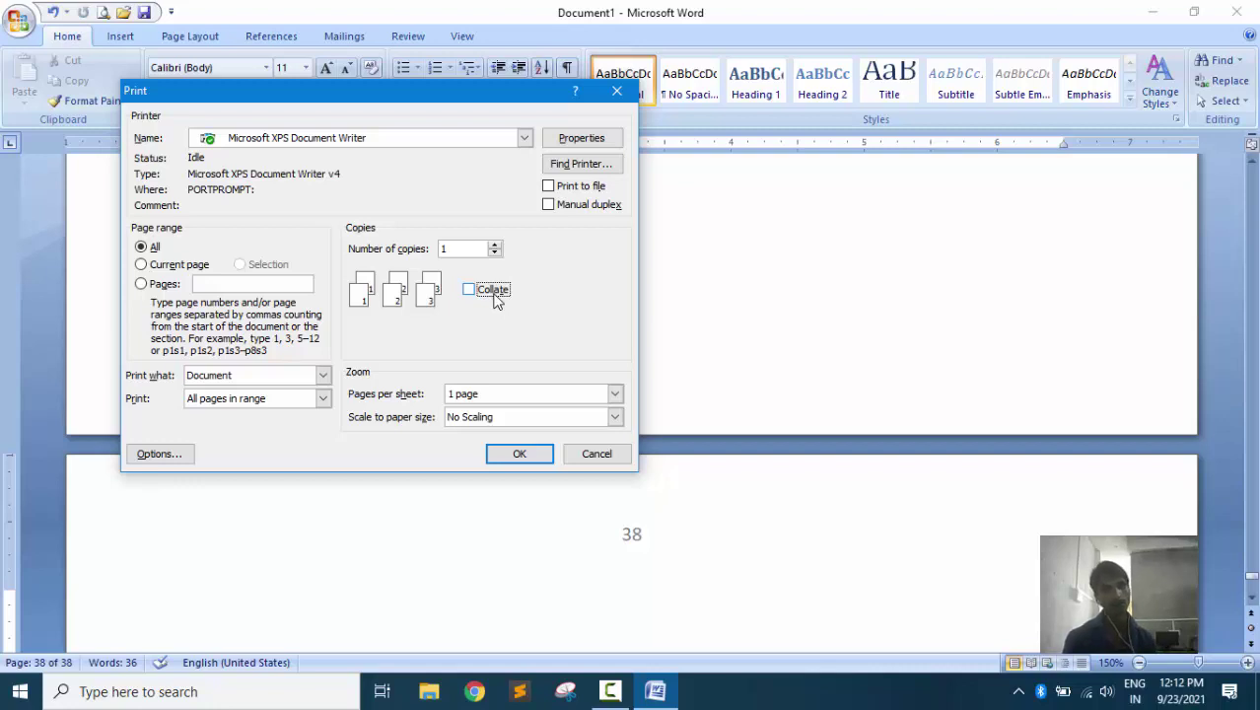
left_click(500, 298)
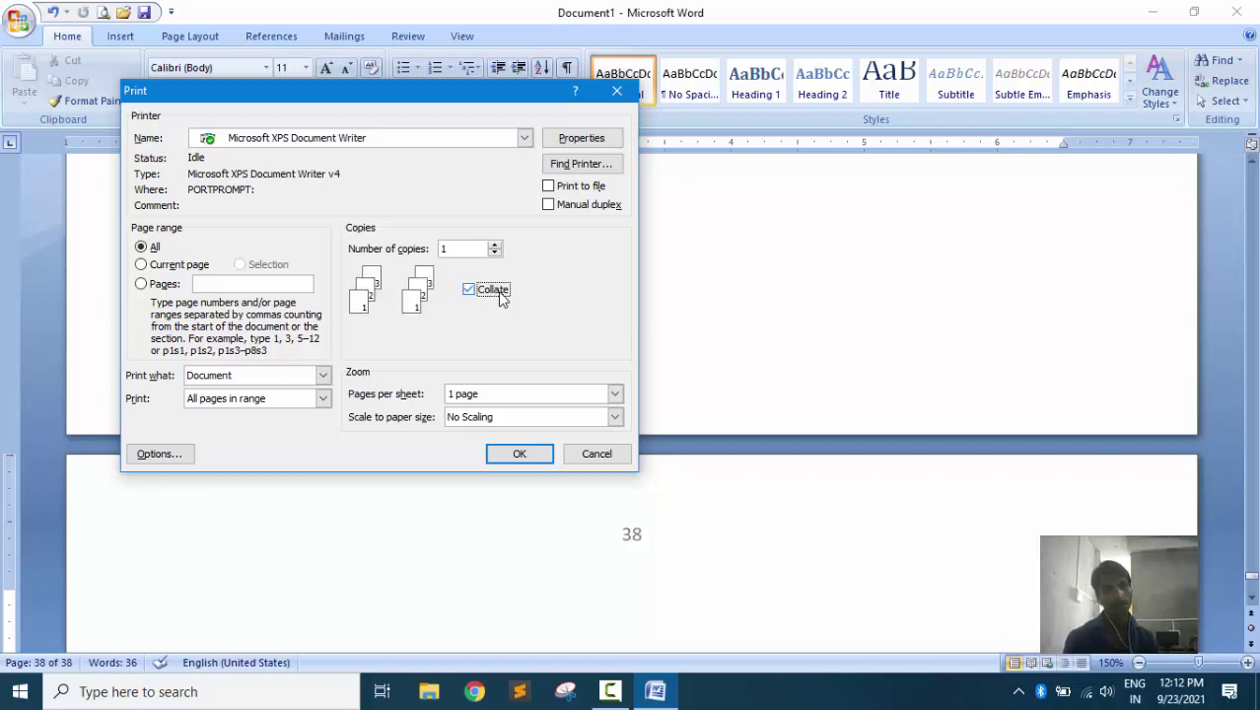
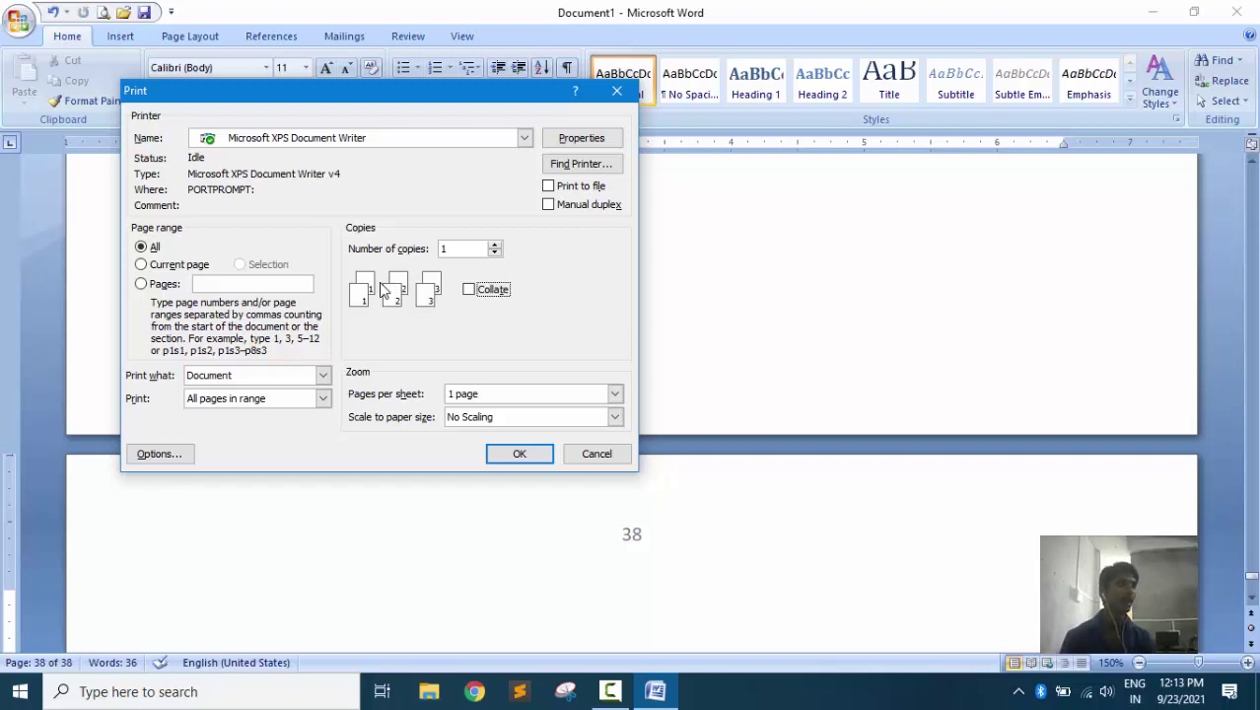
- In the Print dialog, turn on Collate, keep No Scaling, and glance at the print Options
left_click(483, 293)
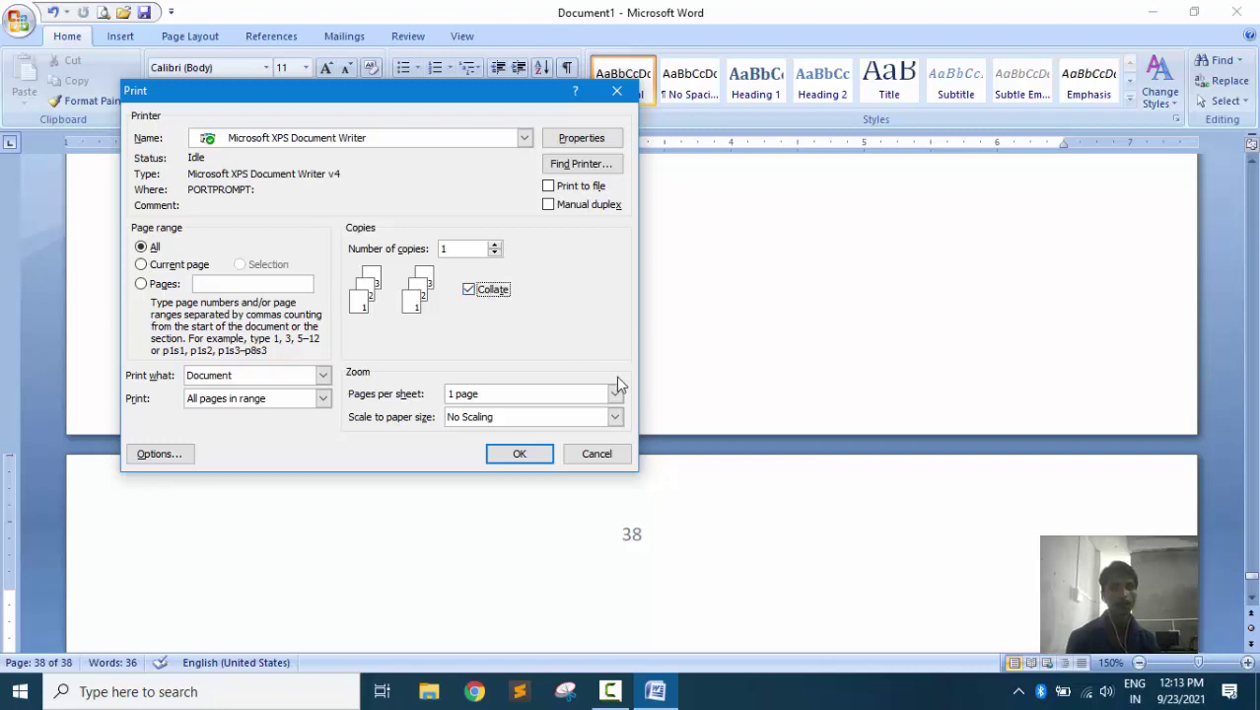
left_click(616, 417)
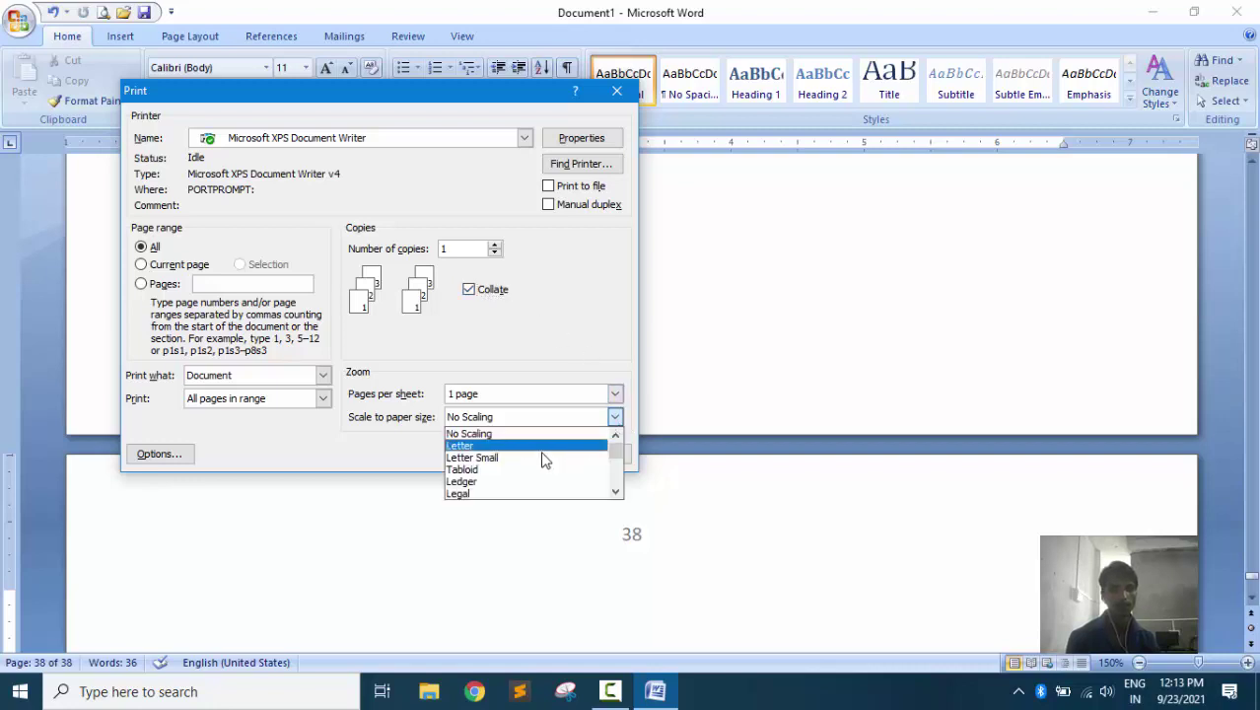
left_click(553, 349)
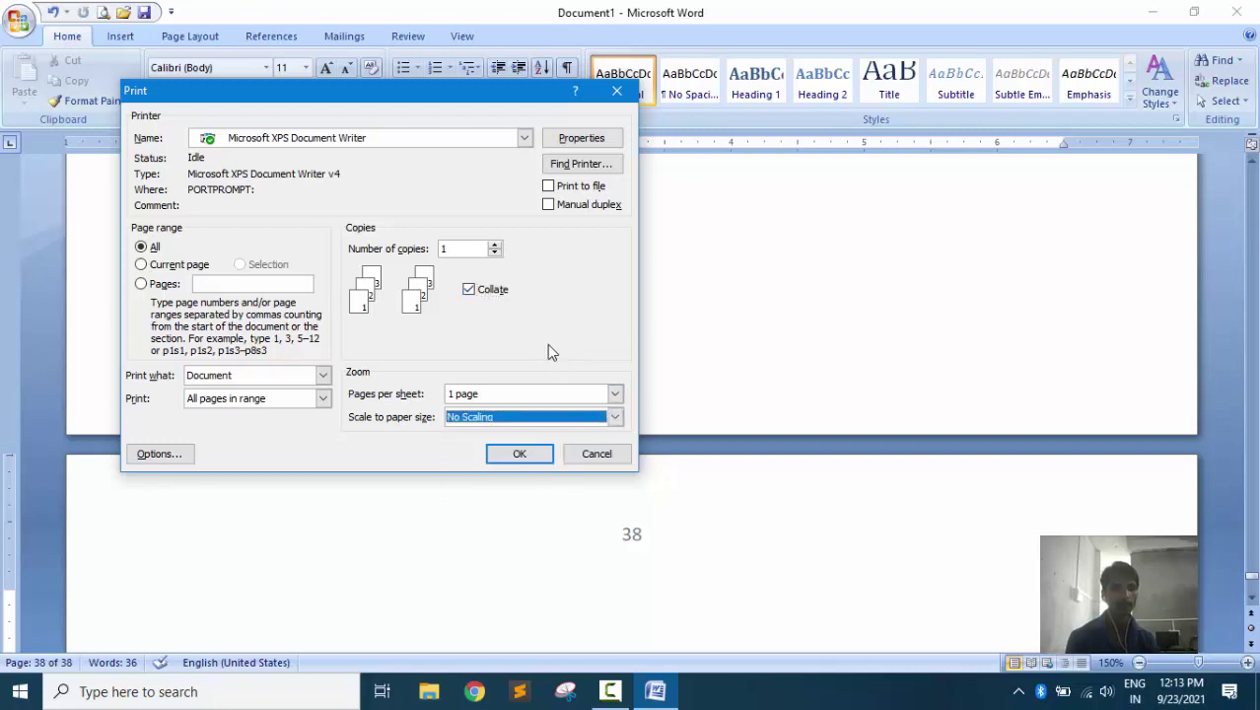
left_click(152, 458)
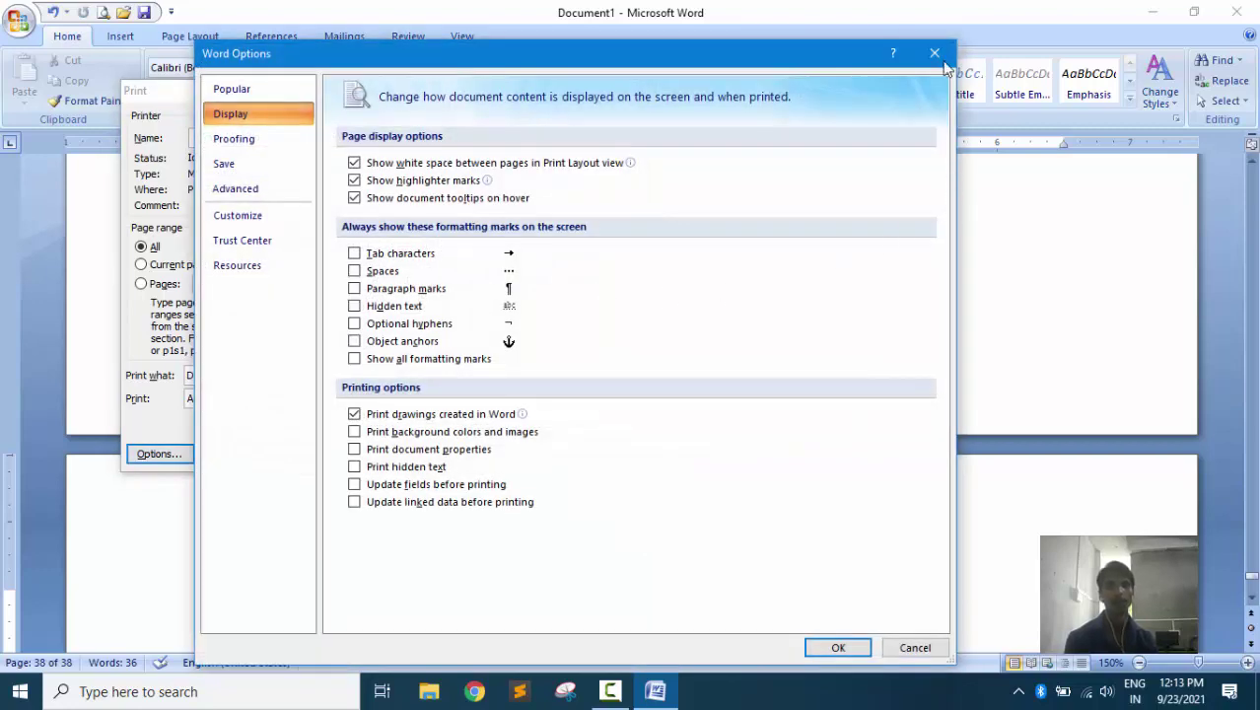
left_click(935, 52)
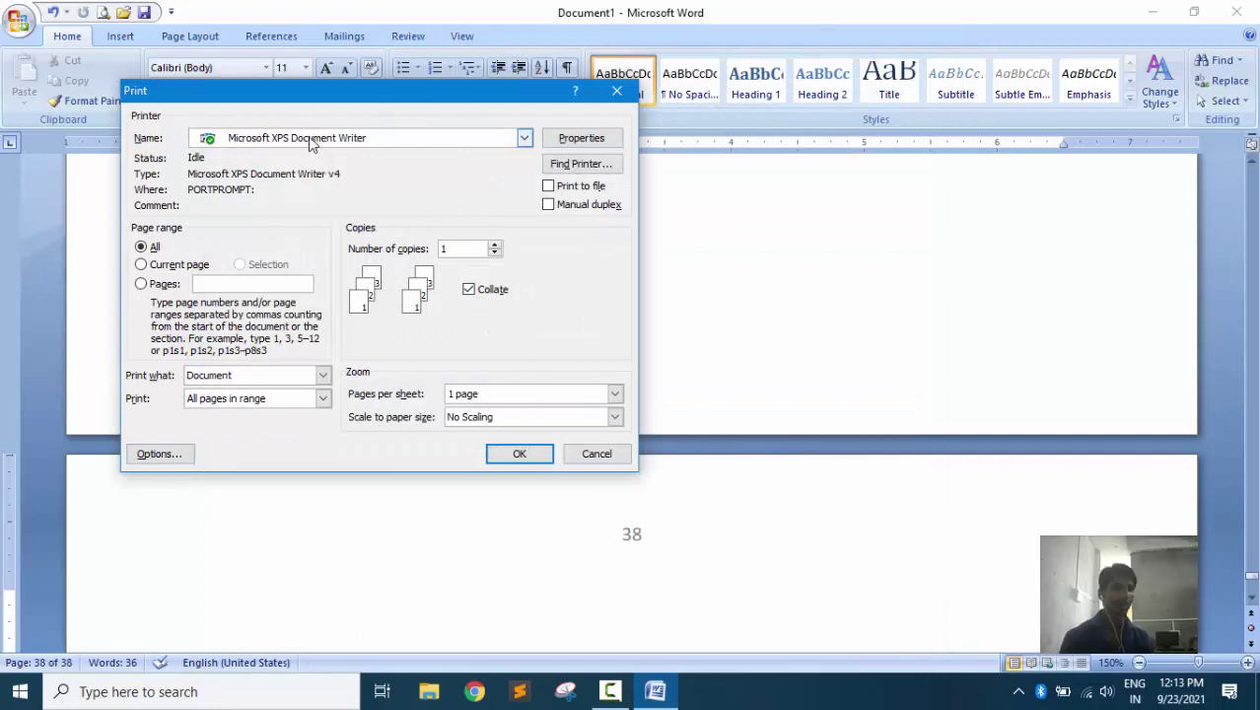
- Turn Collate back off and close the Print dialog without printing
key("alt+n")
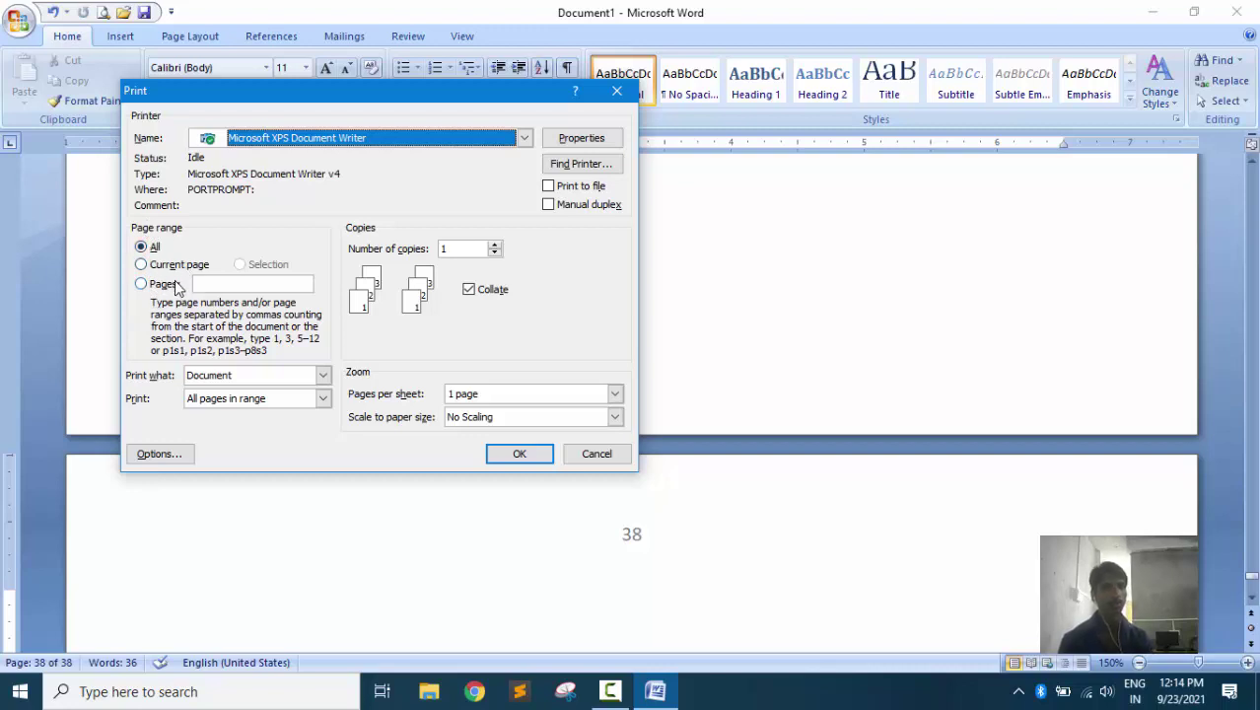
left_click(467, 251)
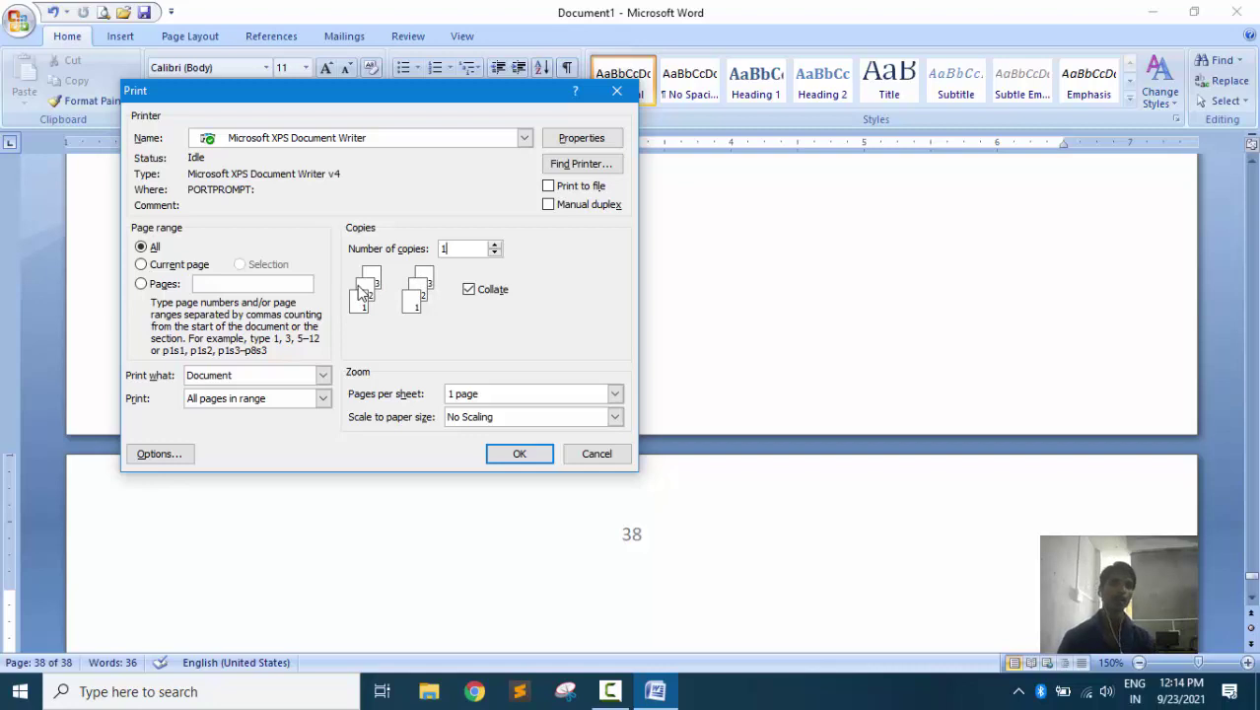
left_click(500, 300)
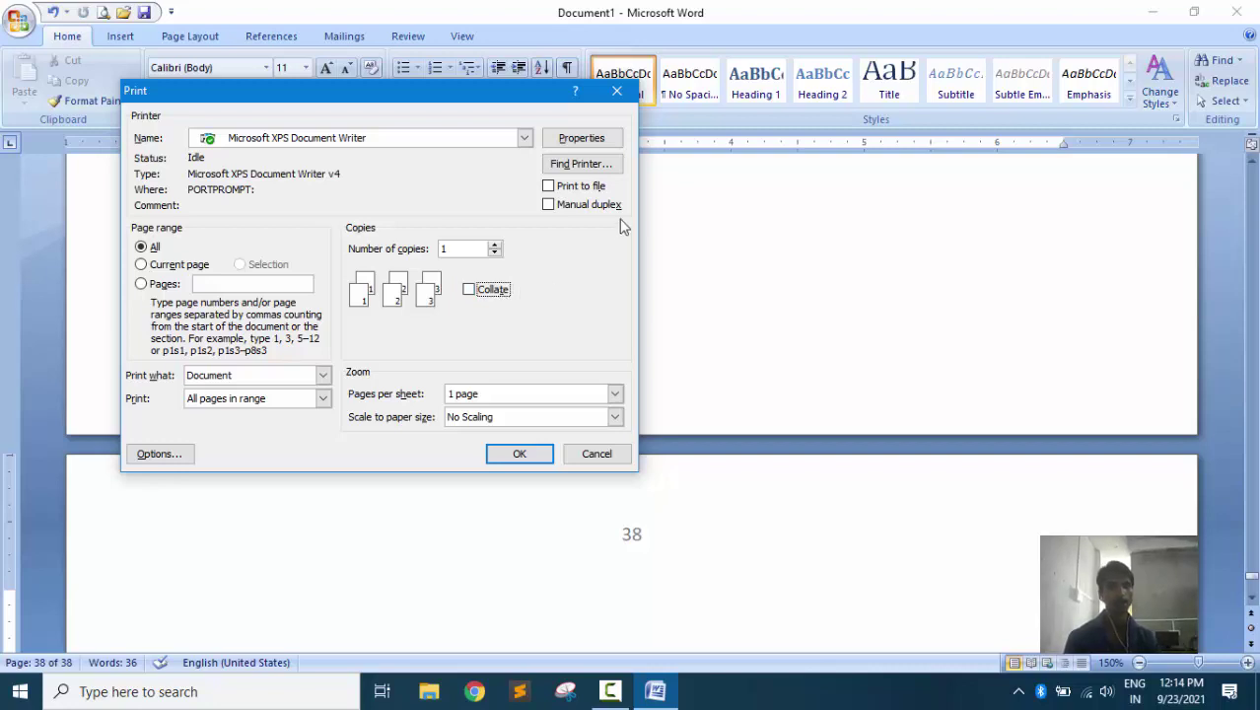
left_click(617, 92)
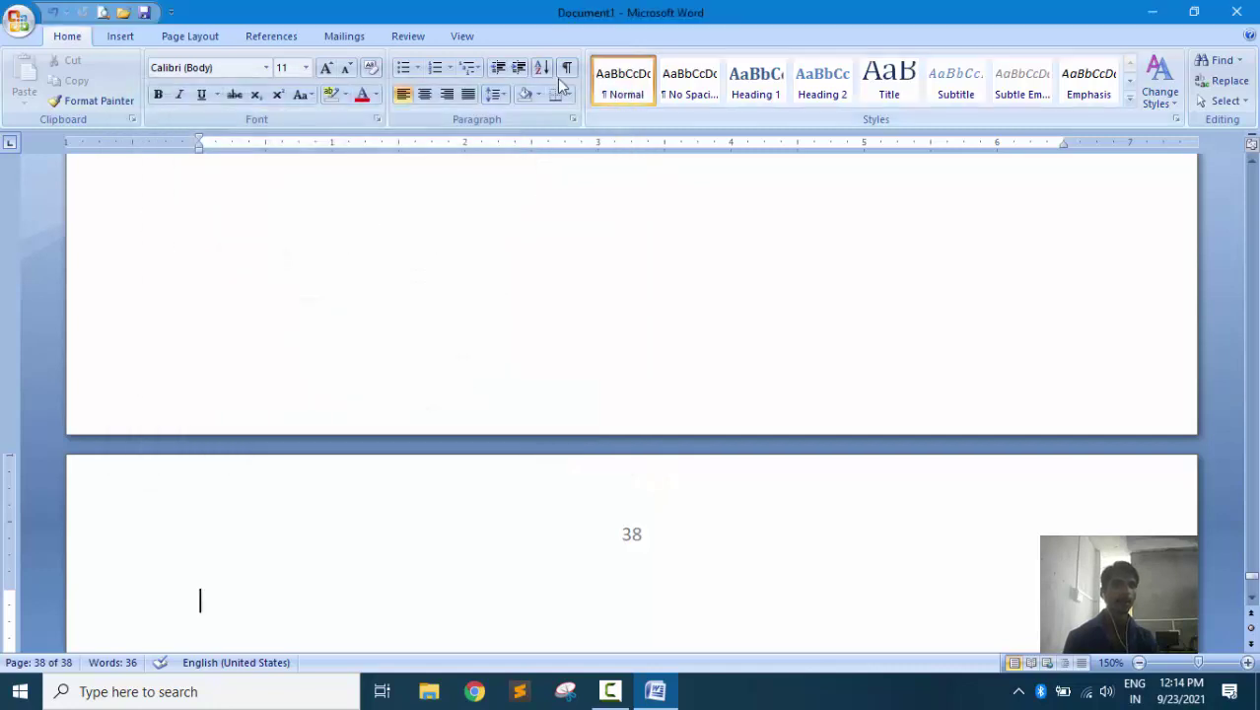
left_click(27, 28)
mouse_move(56, 227)
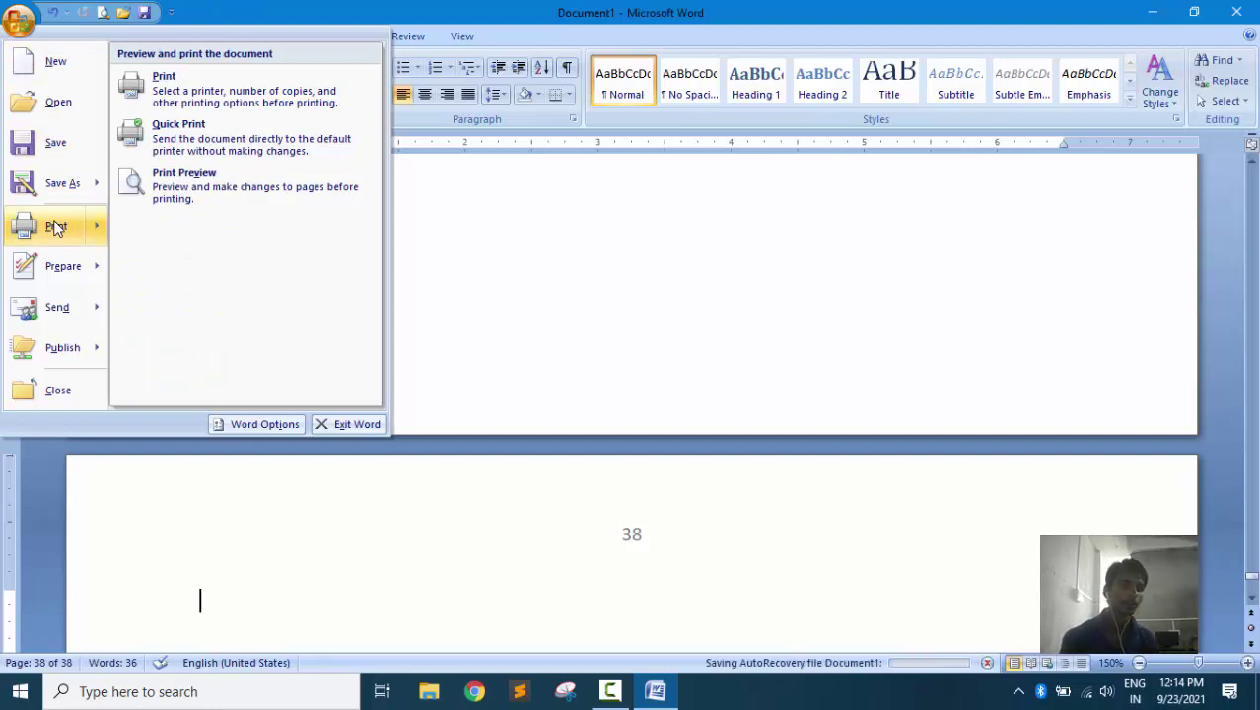
left_click(56, 228)
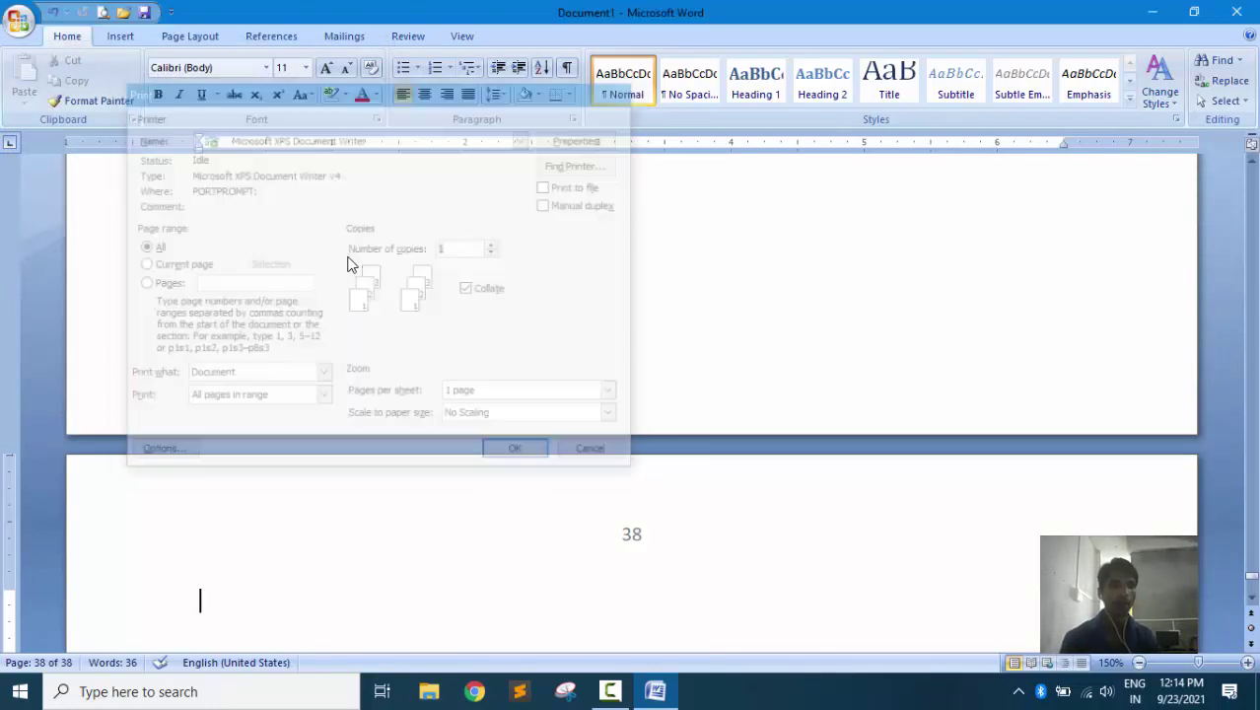
key("Escape")
left_click(17, 20)
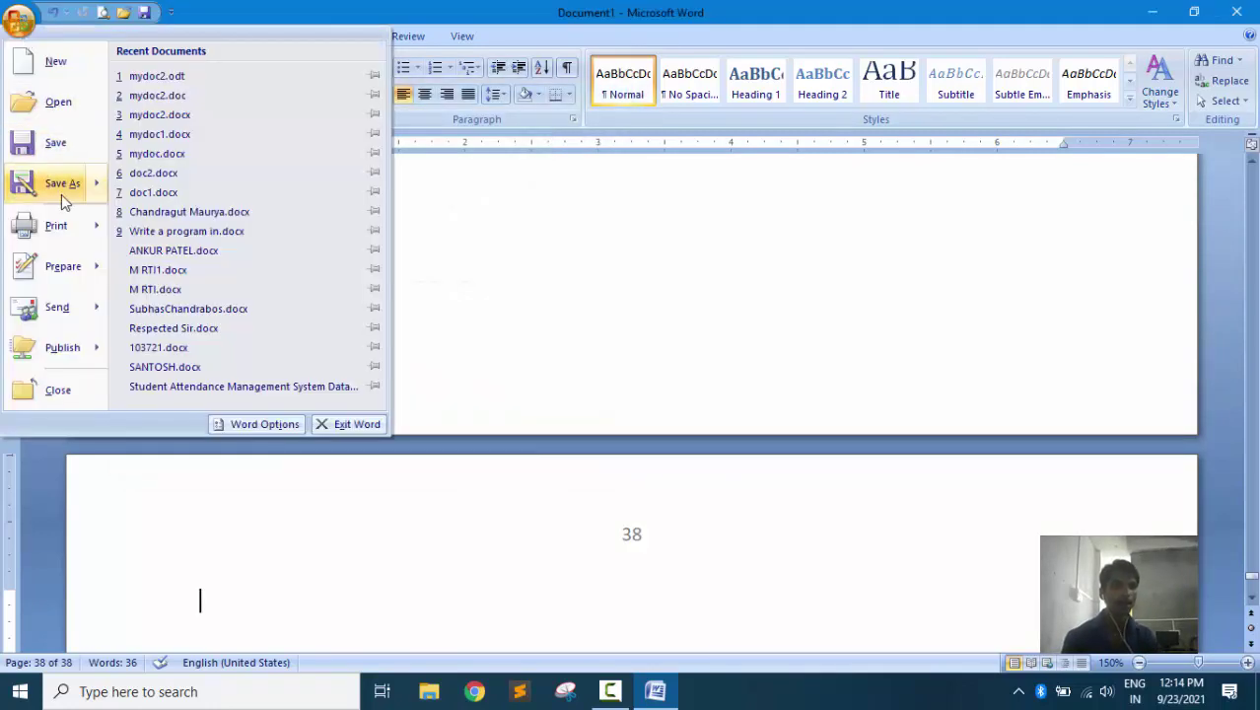
mouse_move(89, 225)
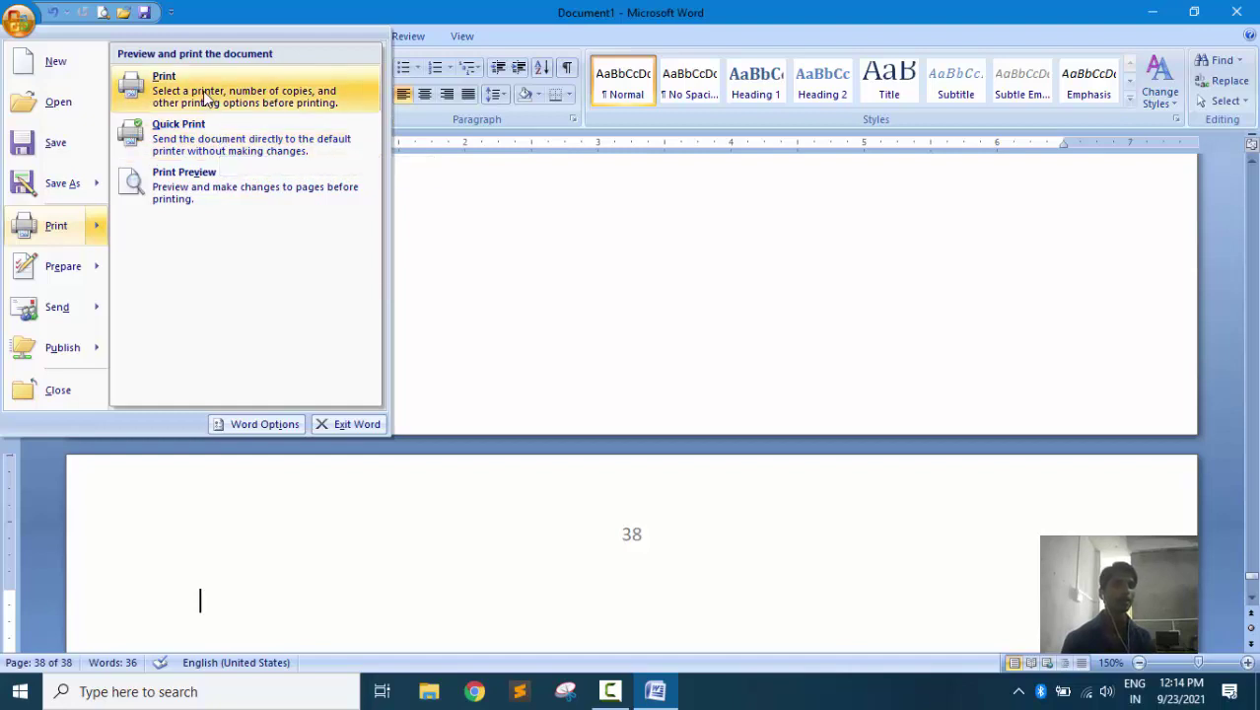
key("Escape")
key("Escape")
key("ctrl+p")
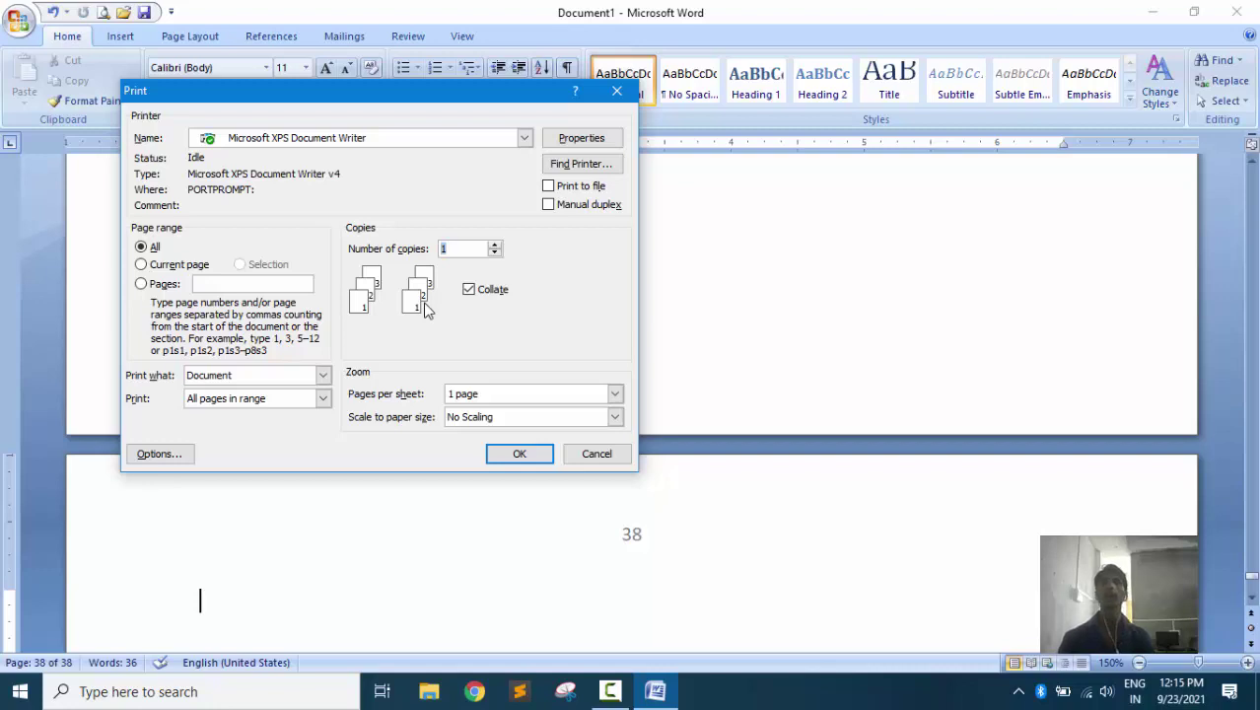
left_click(616, 90)
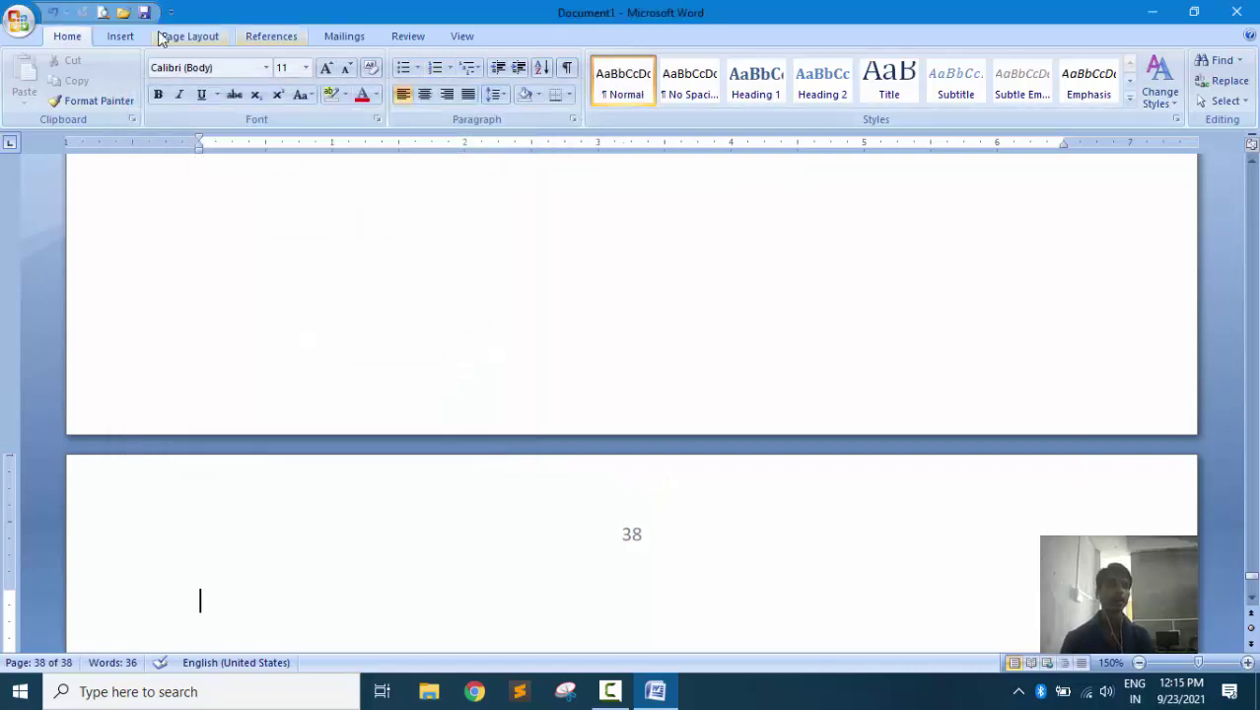
- Quick Print the document, then cancel the Save Print Output As prompt without saving a file
left_click(19, 20)
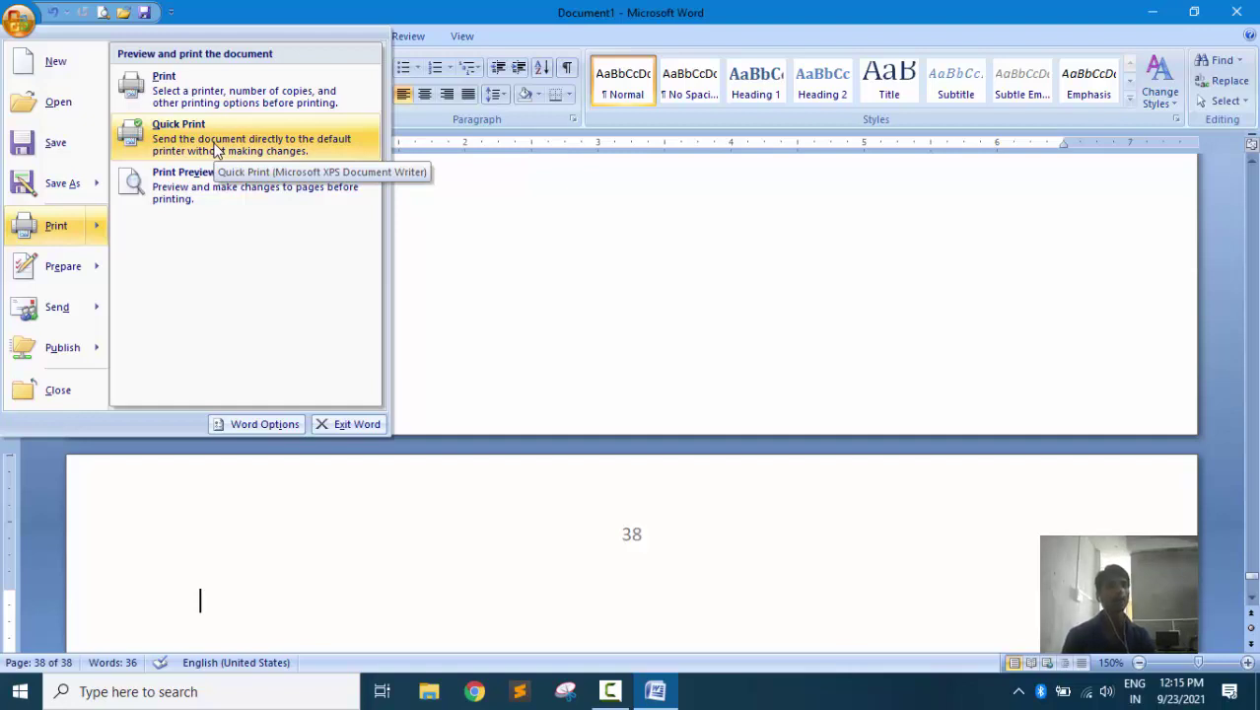
left_click(217, 147)
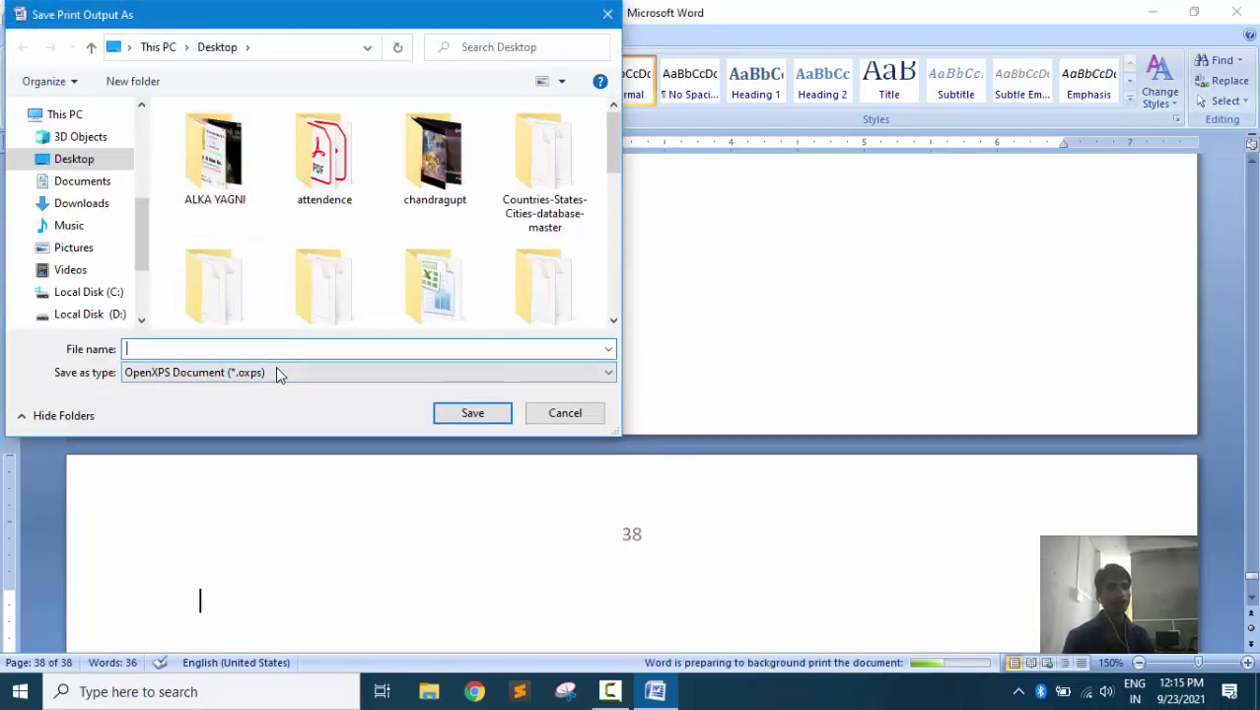
left_click(278, 369)
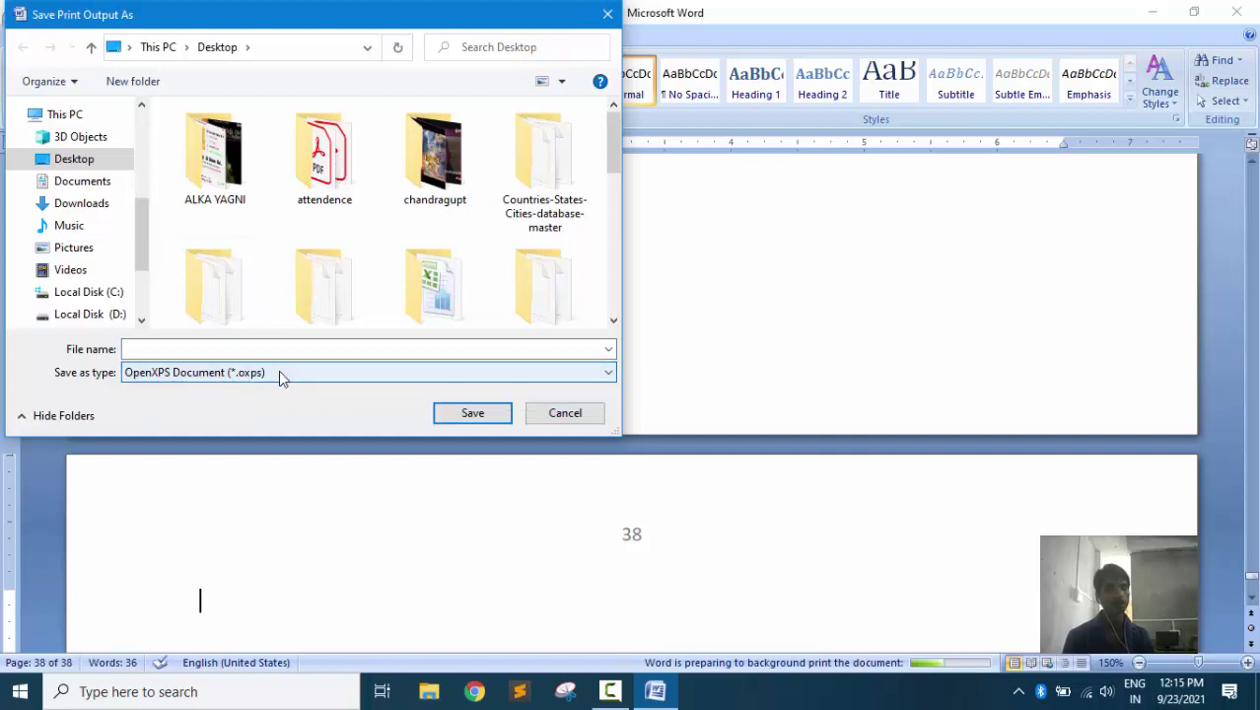
left_click(360, 347)
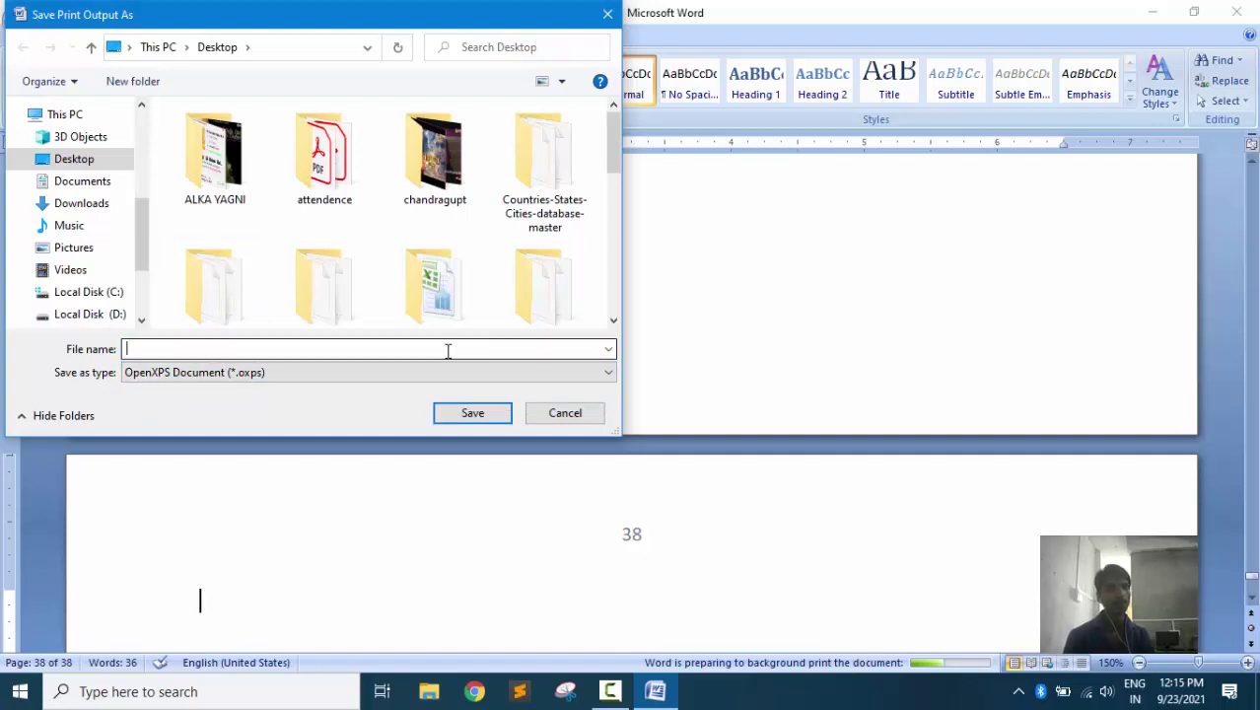
left_click(557, 414)
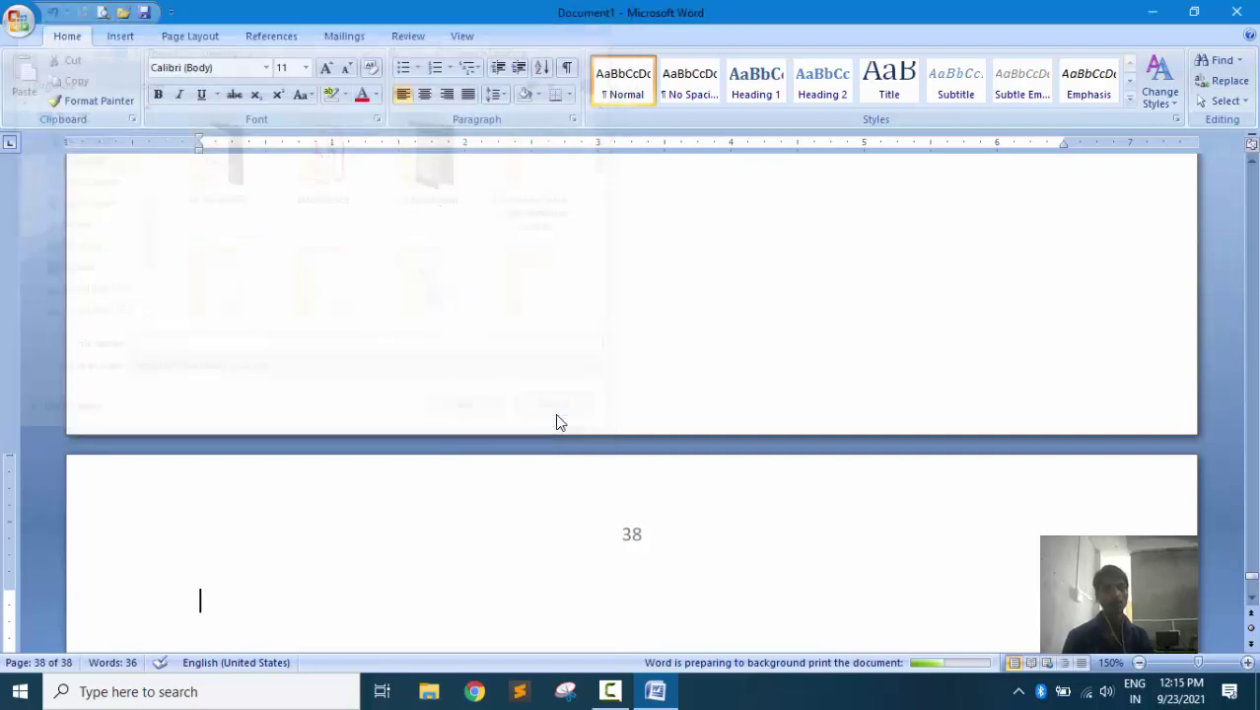
left_click(21, 20)
- Open Print Preview from the Office menu, then close it, reopen it with Ctrl+F2, and close it
mouse_move(77, 230)
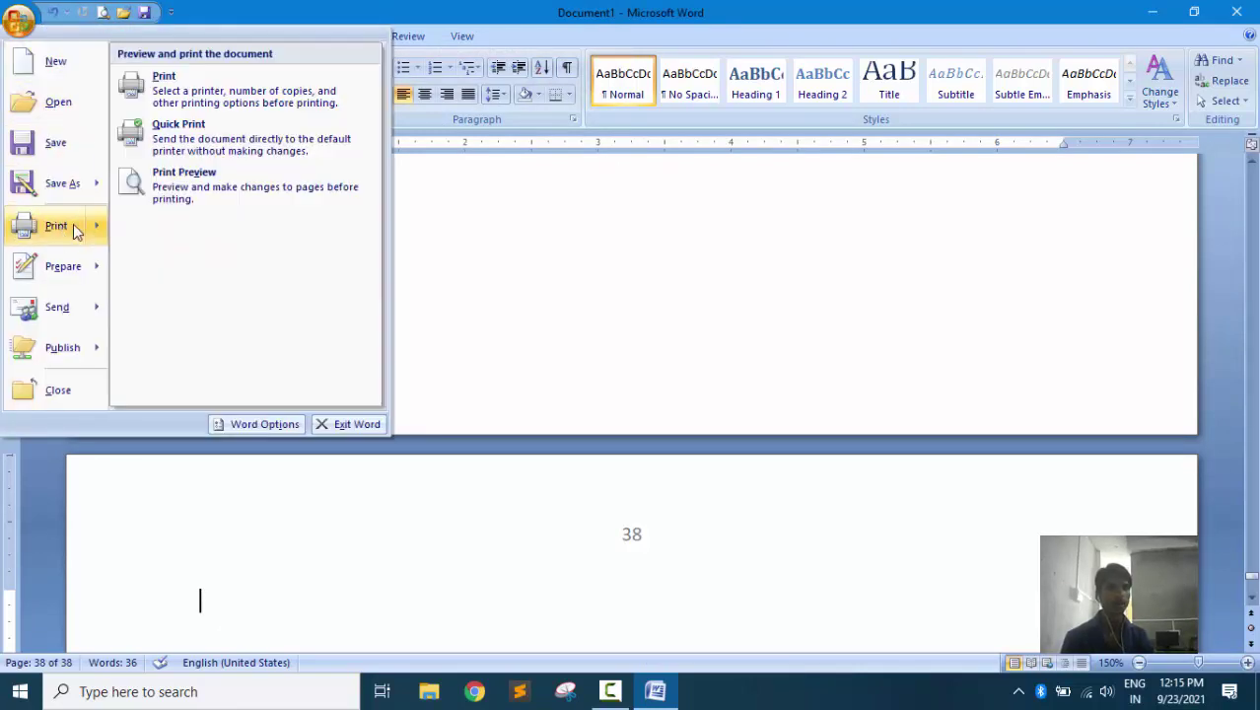
left_click(258, 195)
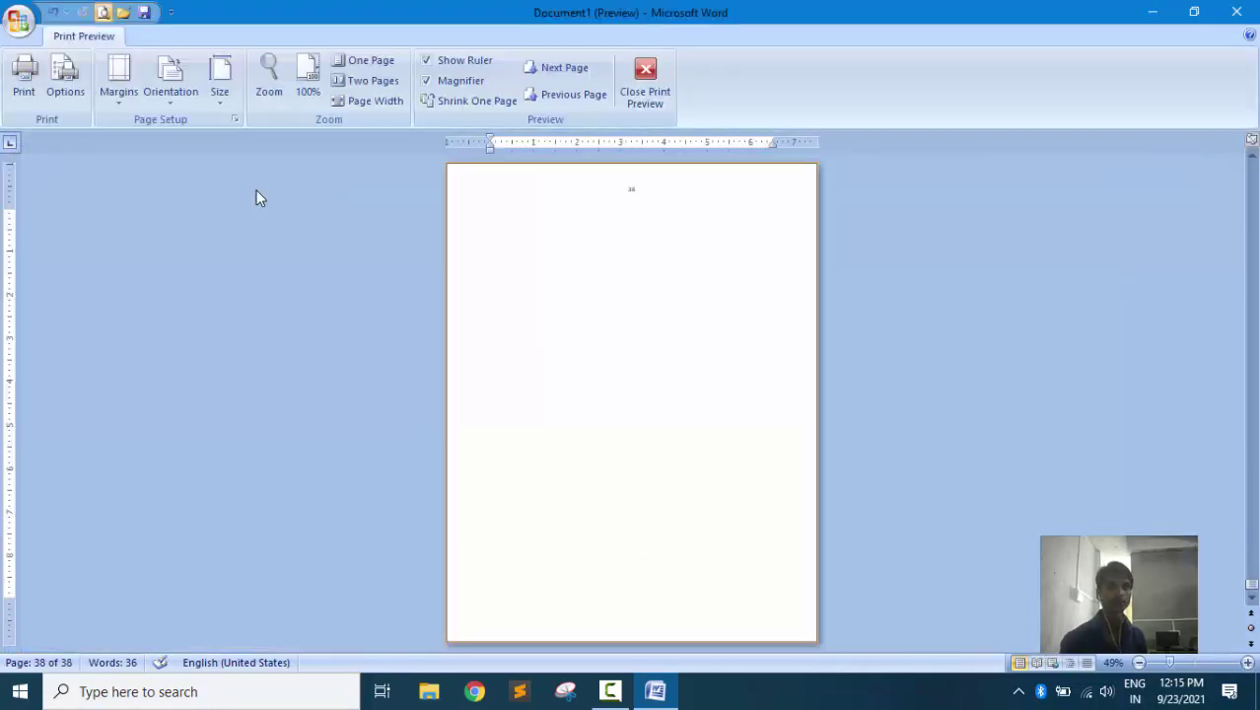
left_click(644, 74)
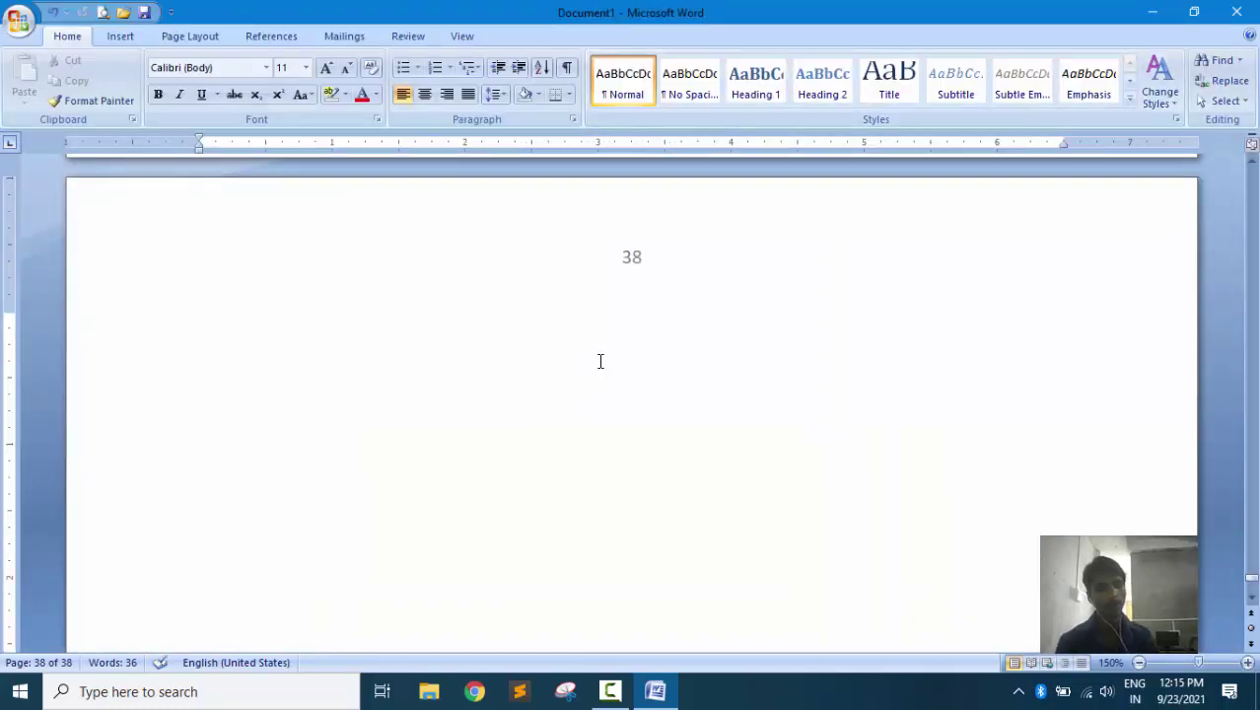
key("ctrl+F2")
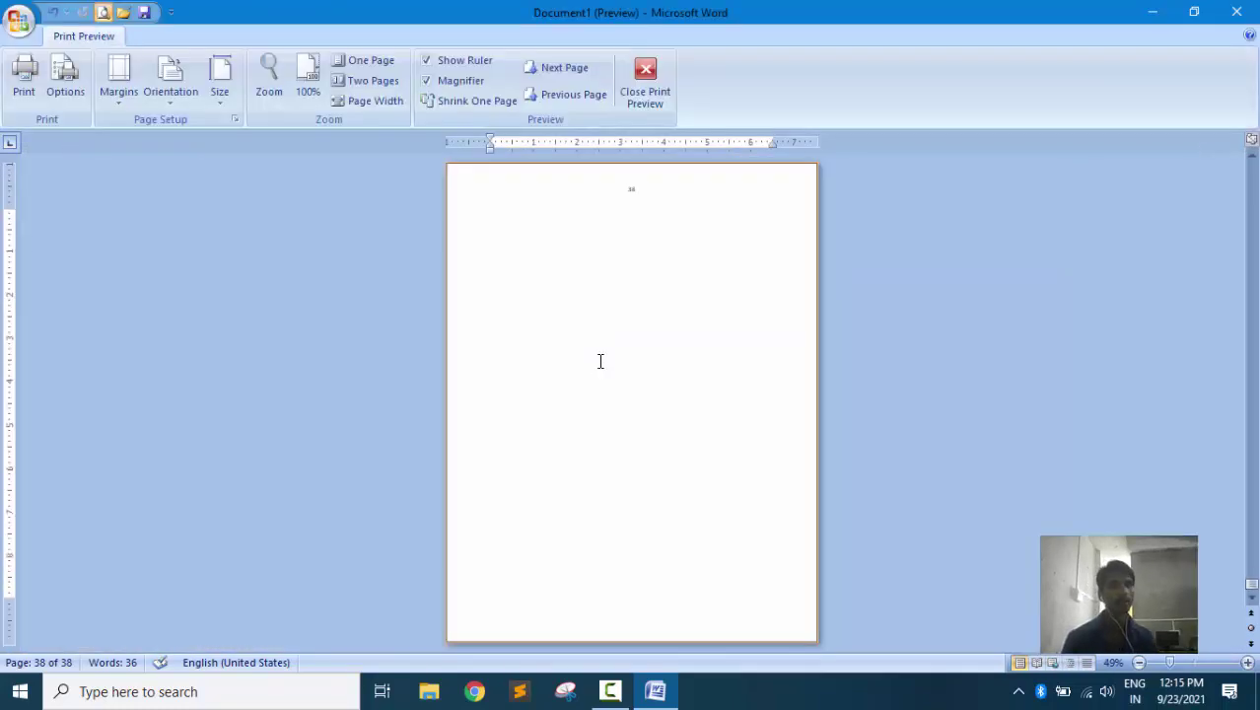
left_click(646, 94)
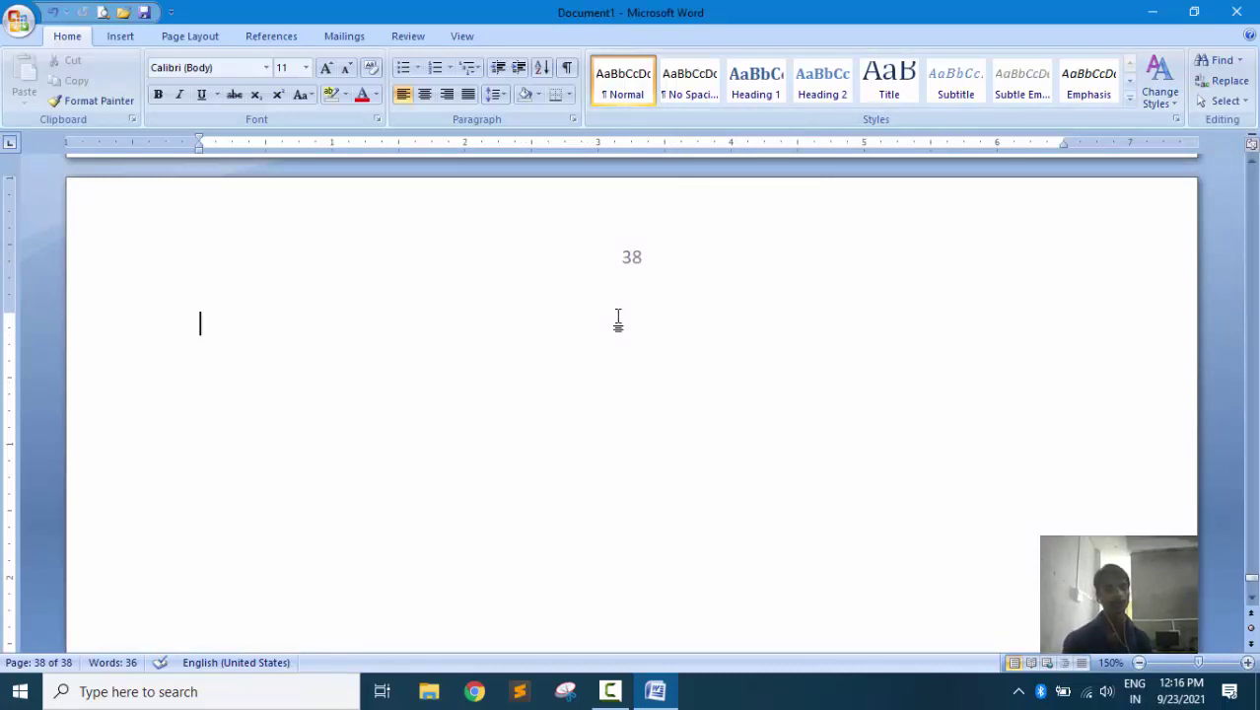
- Reopen Print Preview from the toolbar, magnify page 38 to 100%, close it, and reopen it
left_click(247, 309)
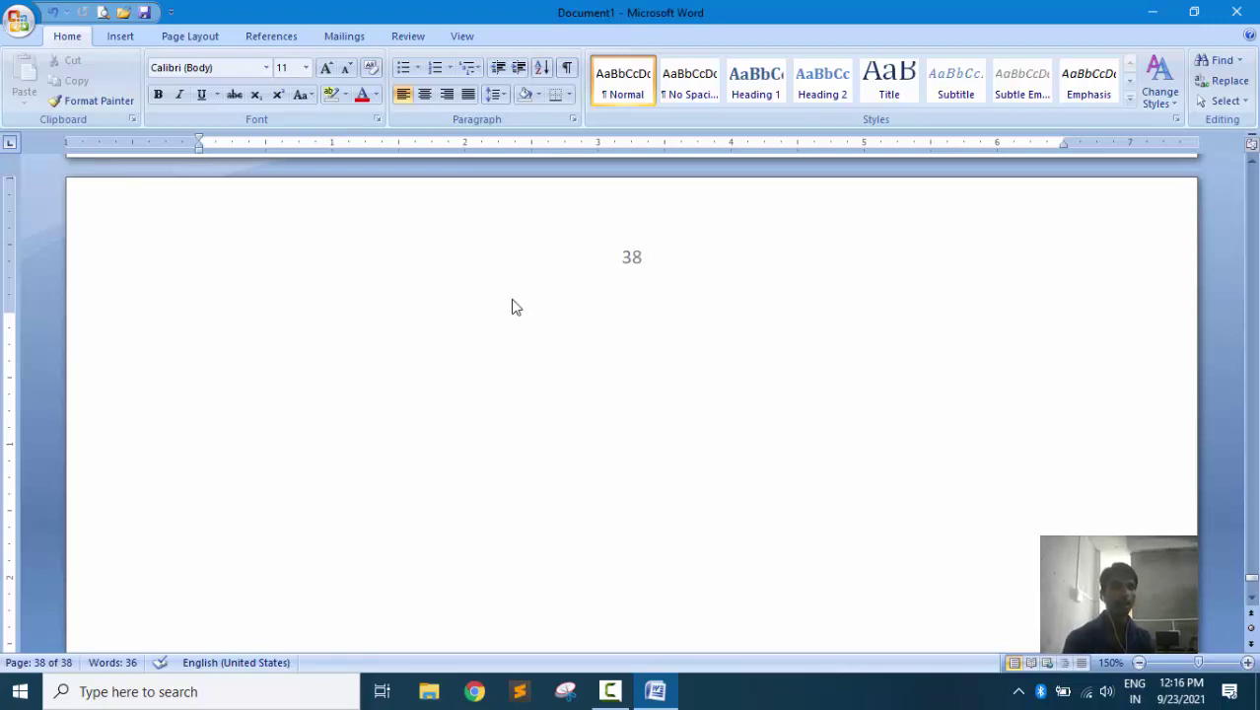
left_click(104, 13)
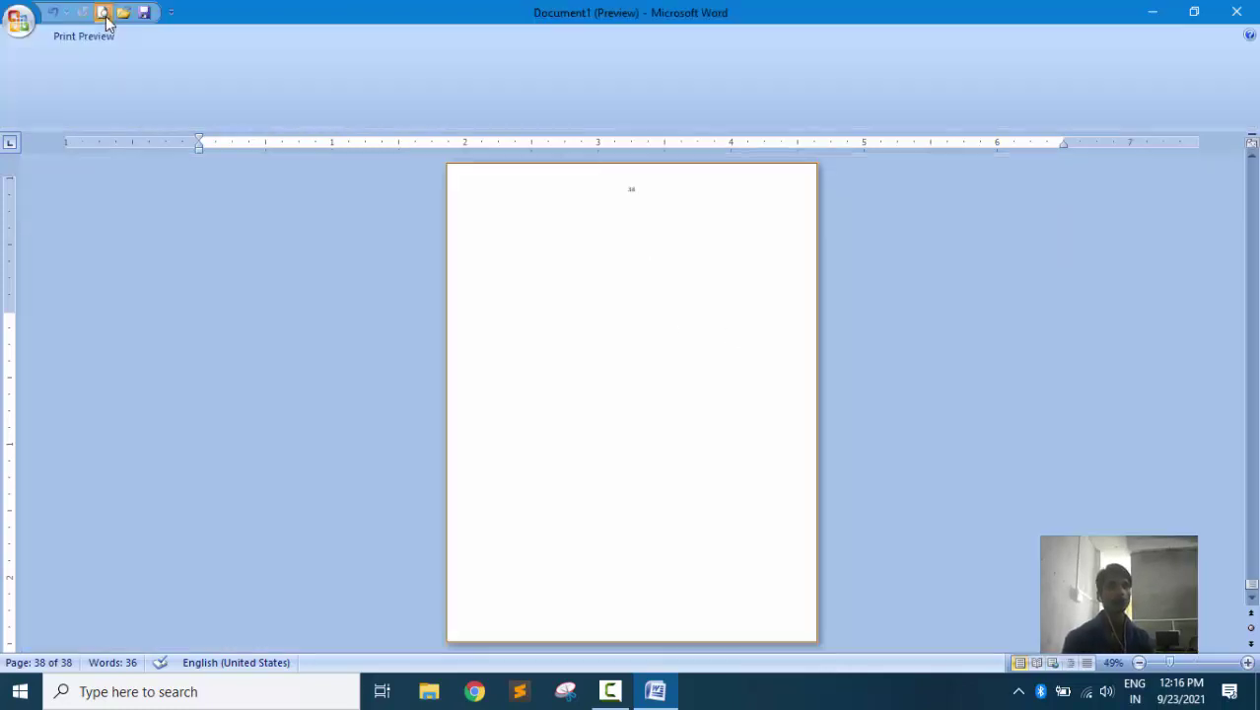
left_click(517, 271)
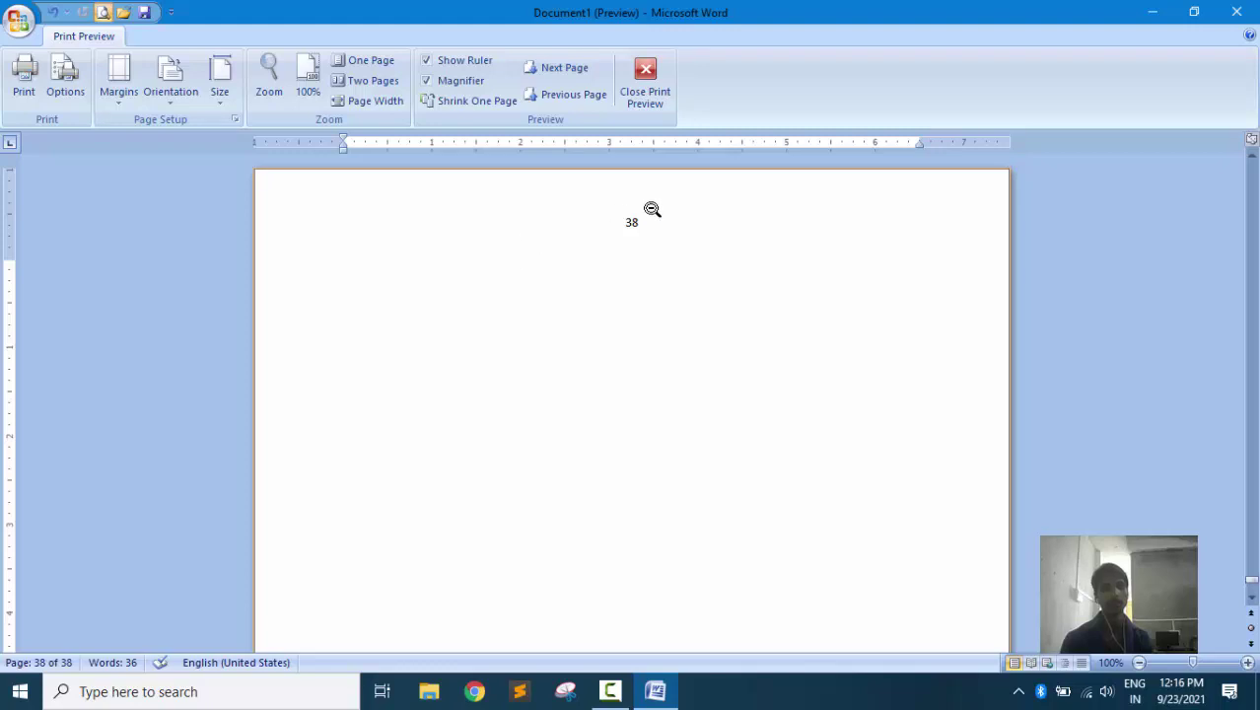
left_click(634, 104)
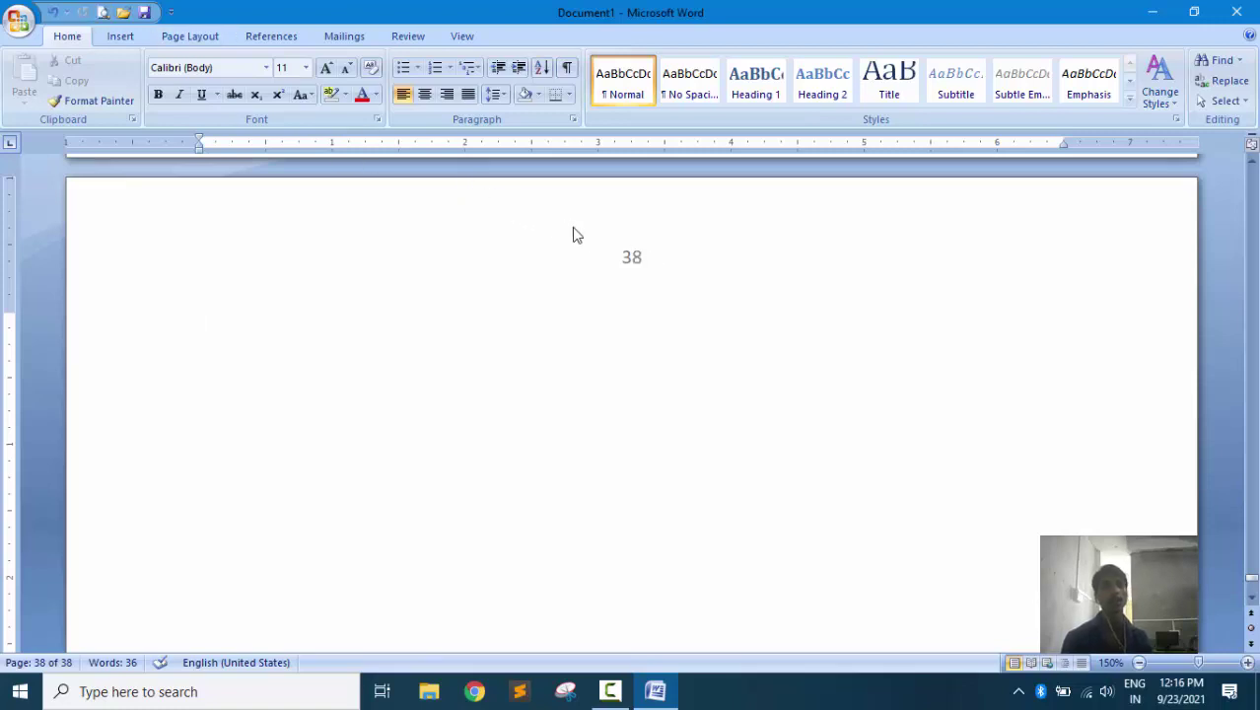
left_click(103, 12)
- Zoom the preview in around page number 38 and back to whole page, then reopen the preview
left_click(665, 209)
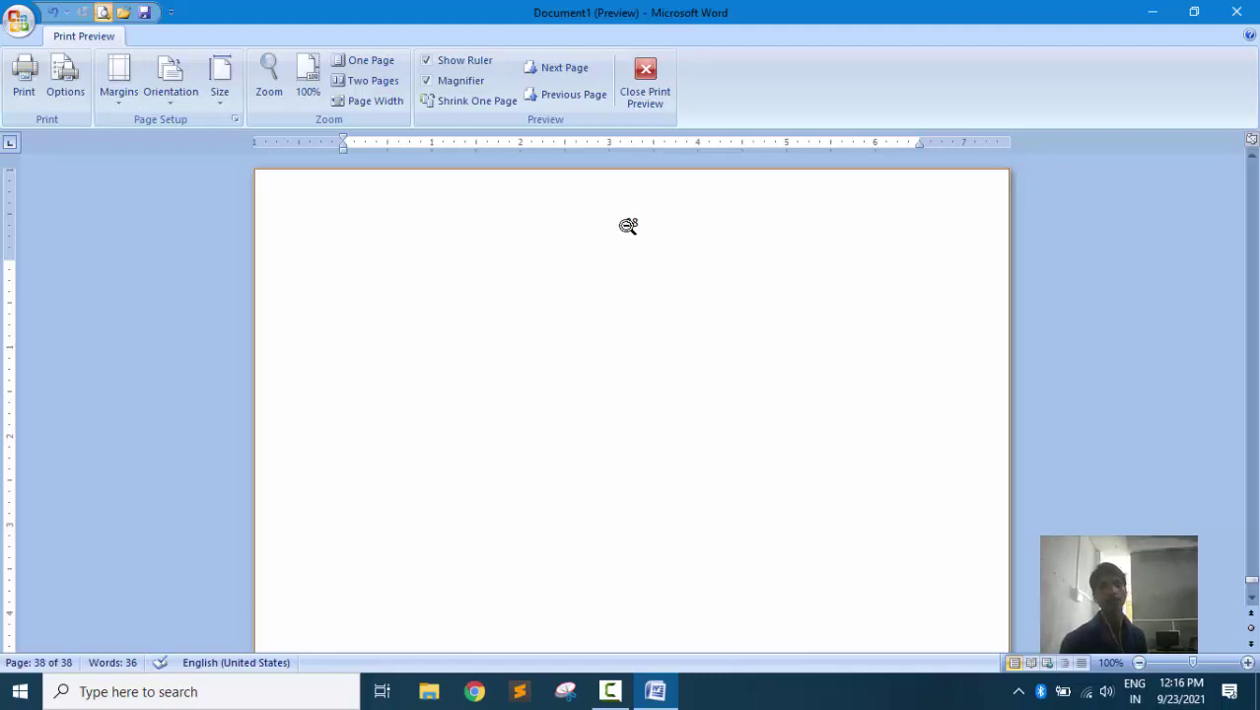
left_click(632, 223)
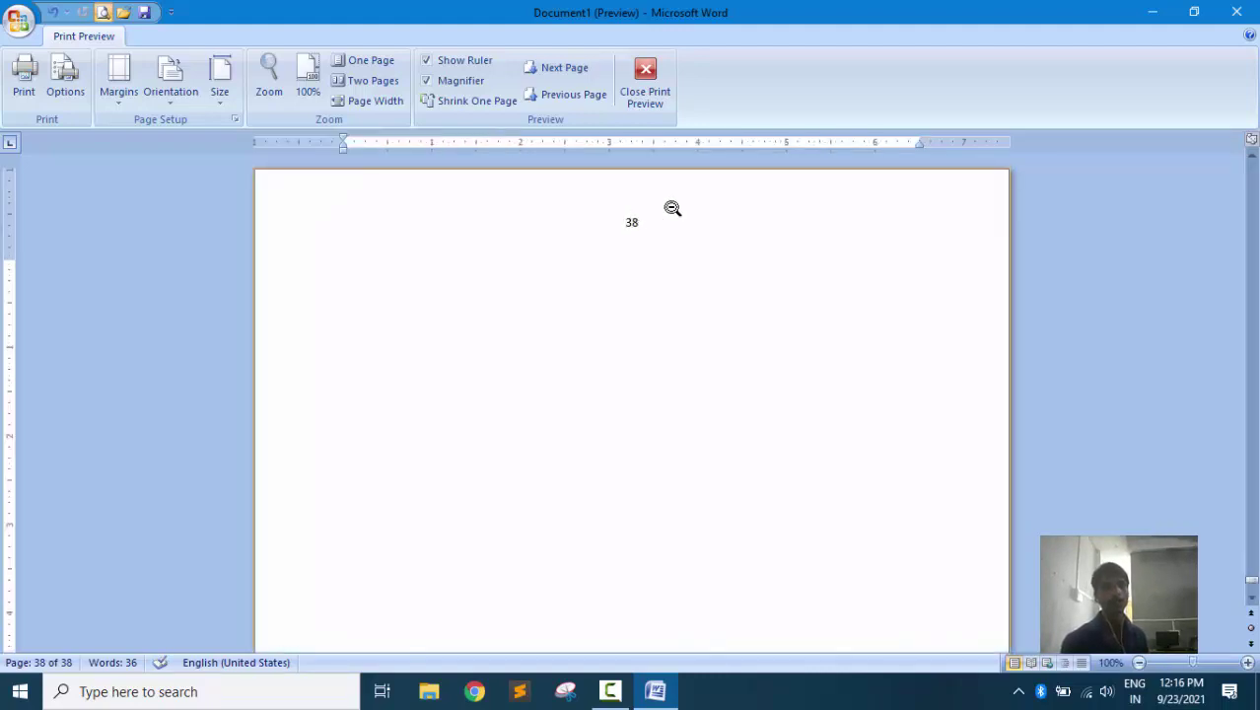
left_click(647, 196)
left_click(635, 183)
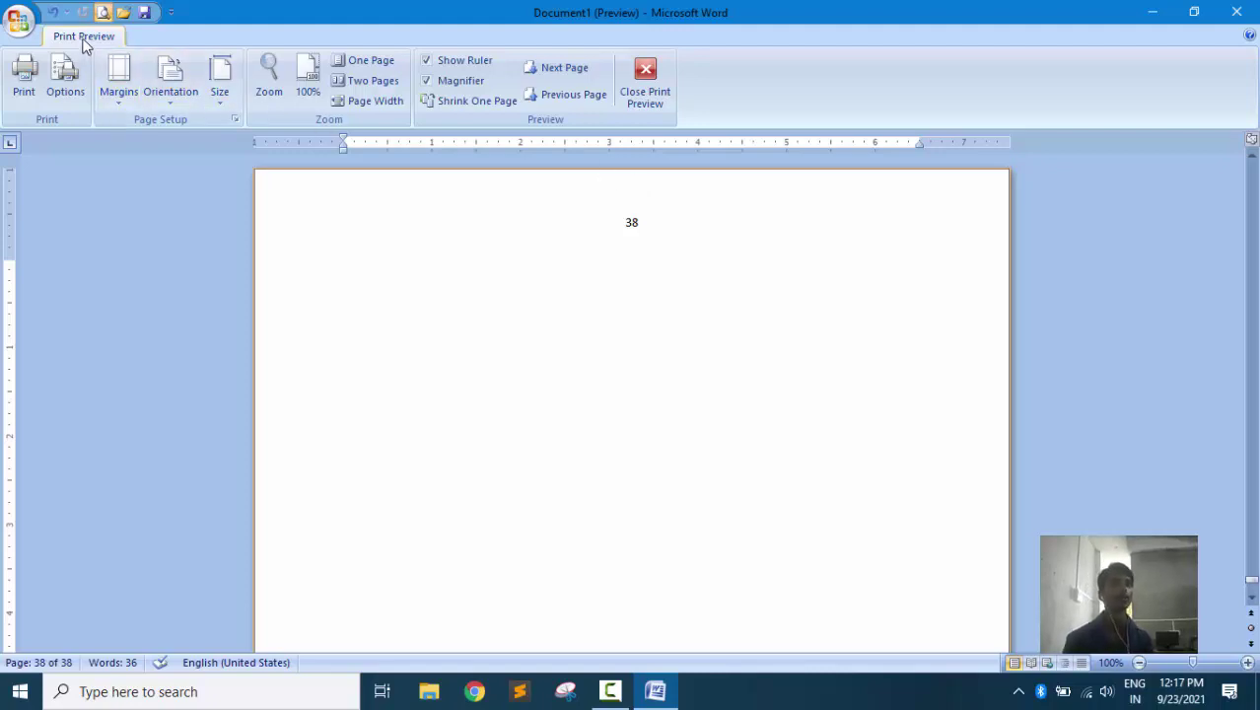
left_click(636, 76)
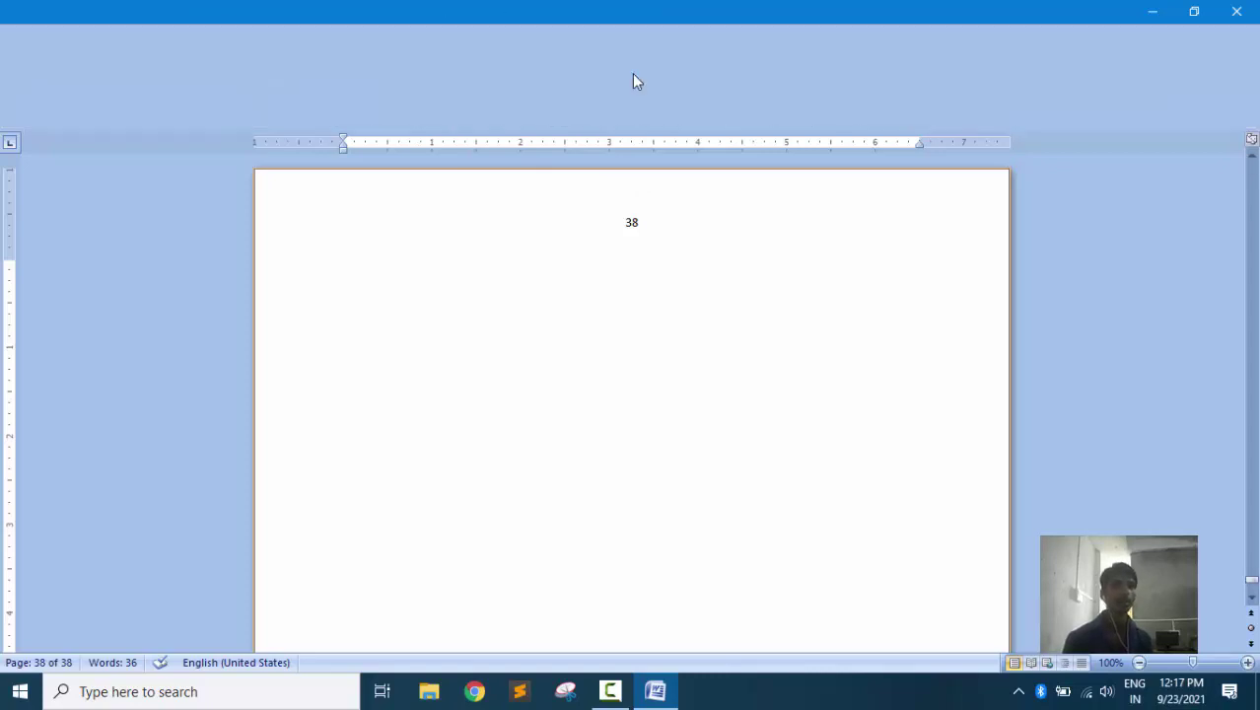
left_click(103, 12)
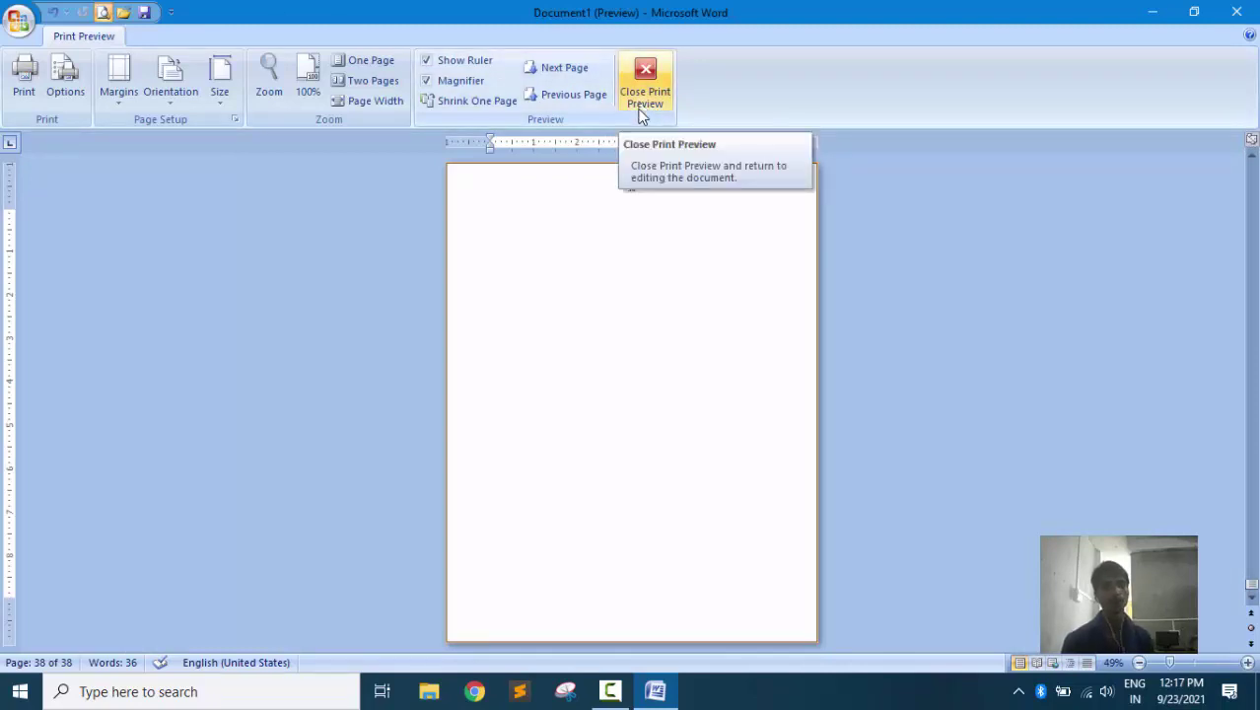
- From Print Preview, open and close the Print dialog twice and Word Options without changes
left_click(24, 73)
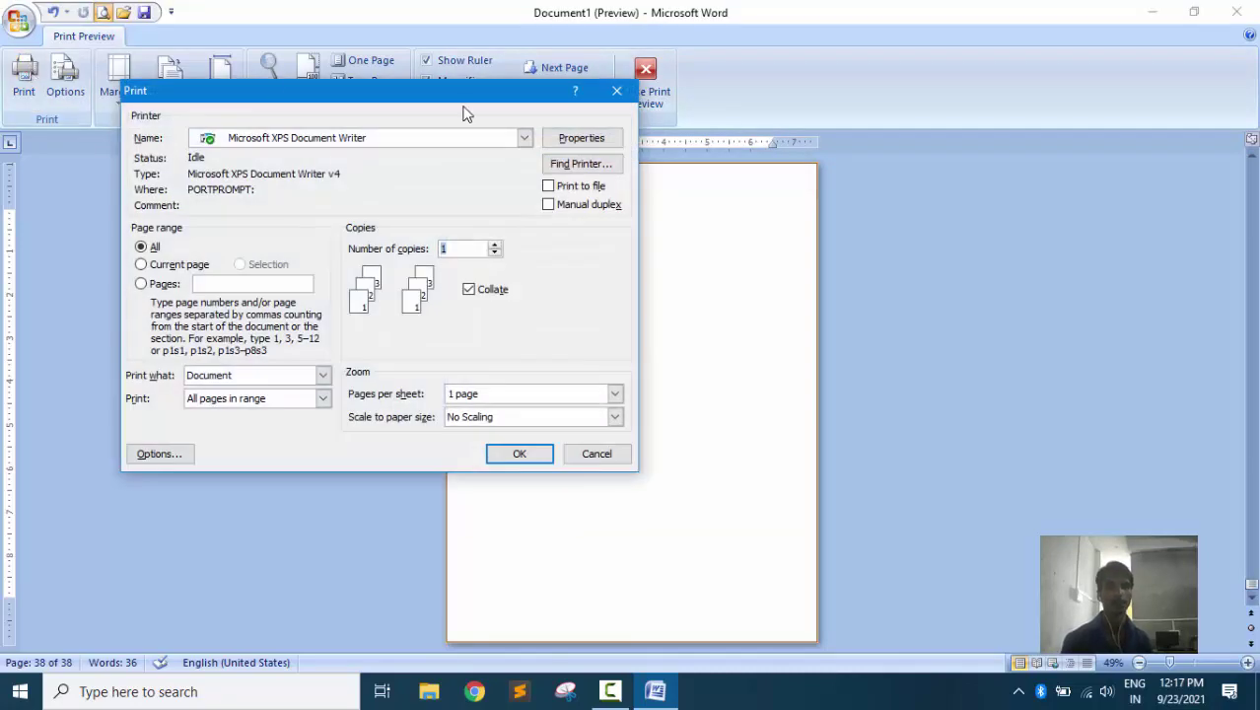
left_click(618, 91)
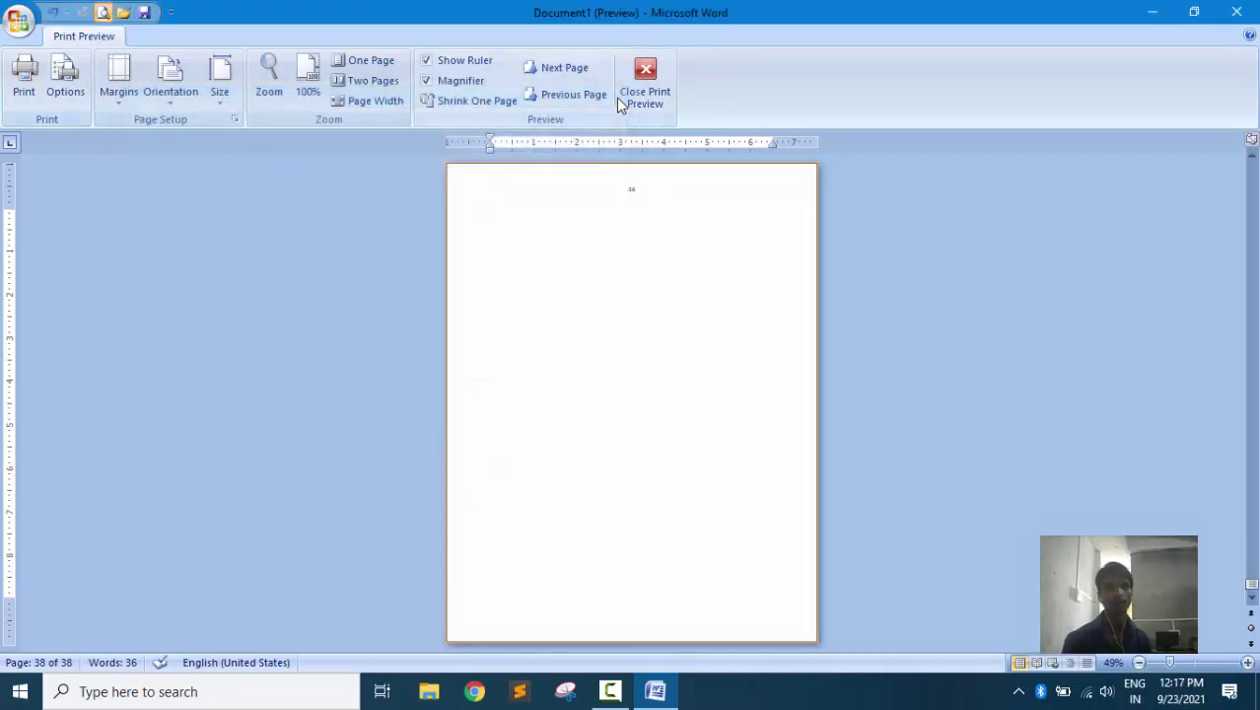
left_click(636, 281)
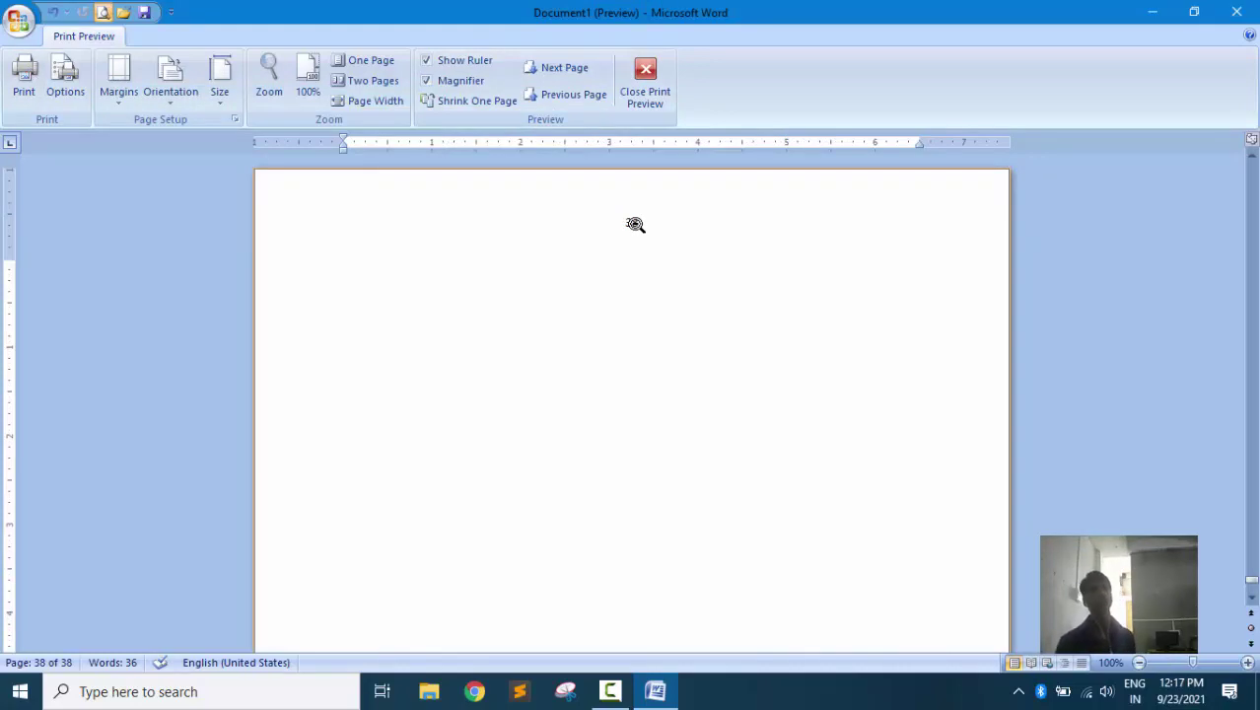
left_click(24, 73)
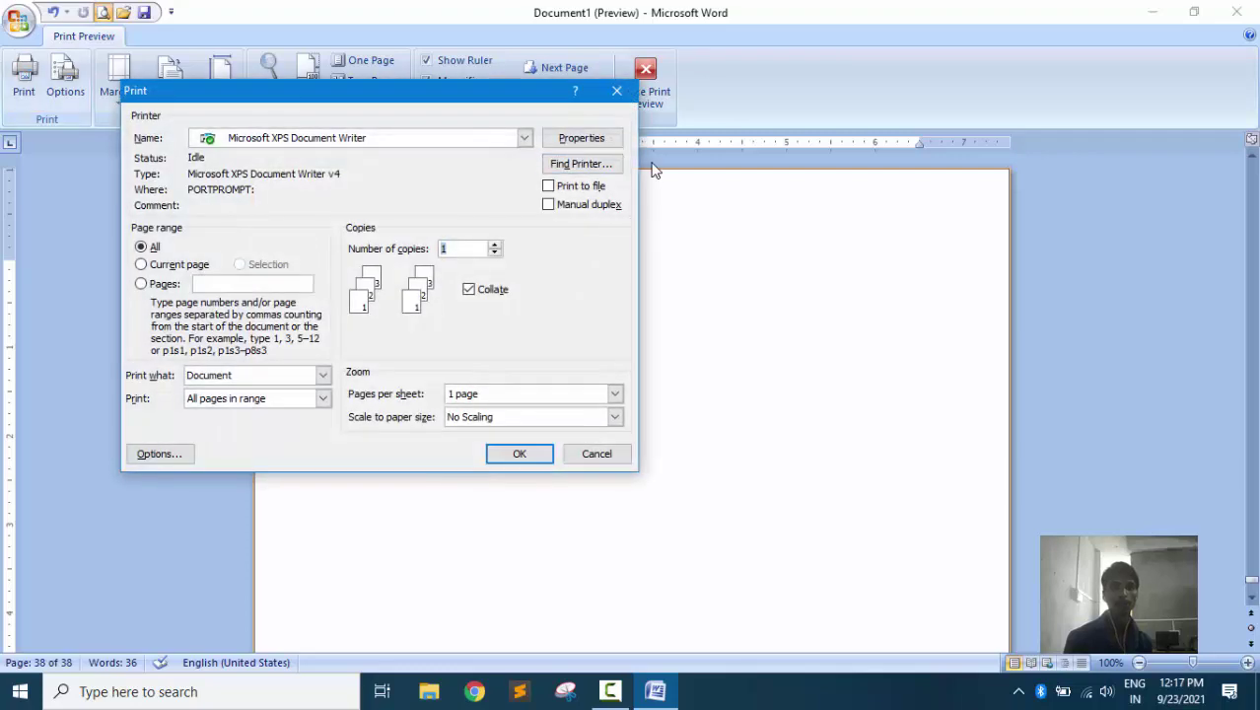
left_click(616, 91)
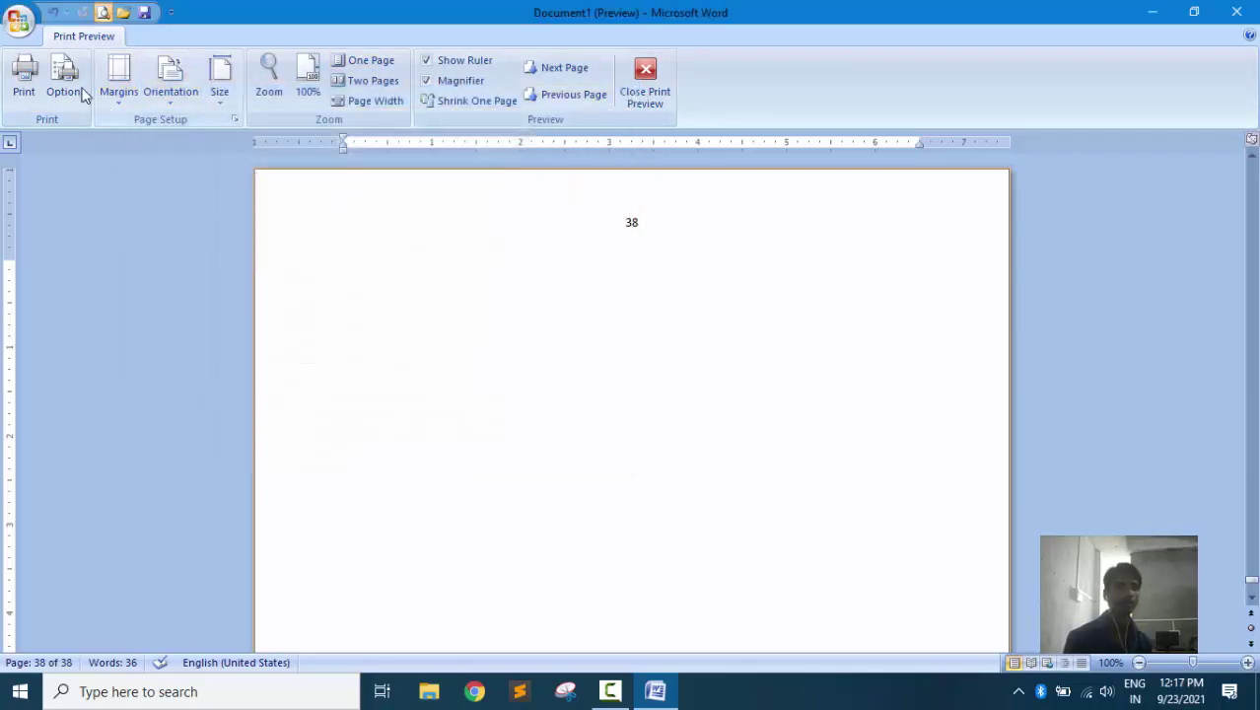
left_click(71, 75)
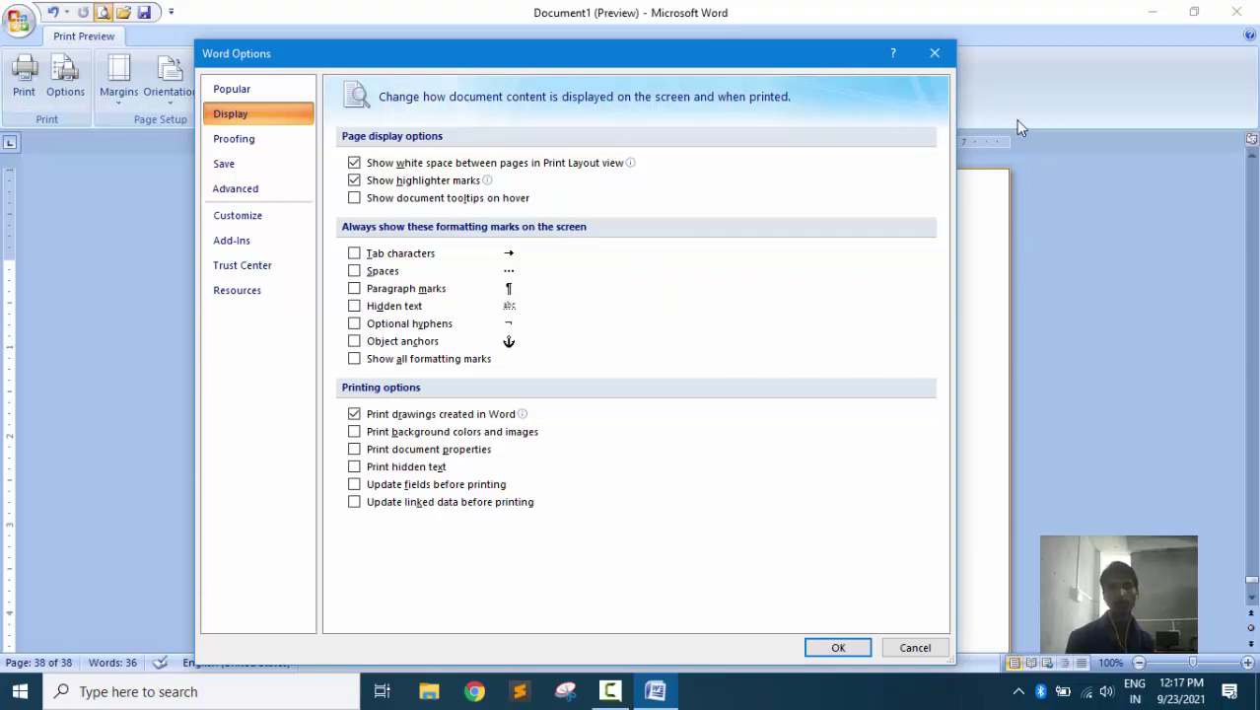
left_click(935, 53)
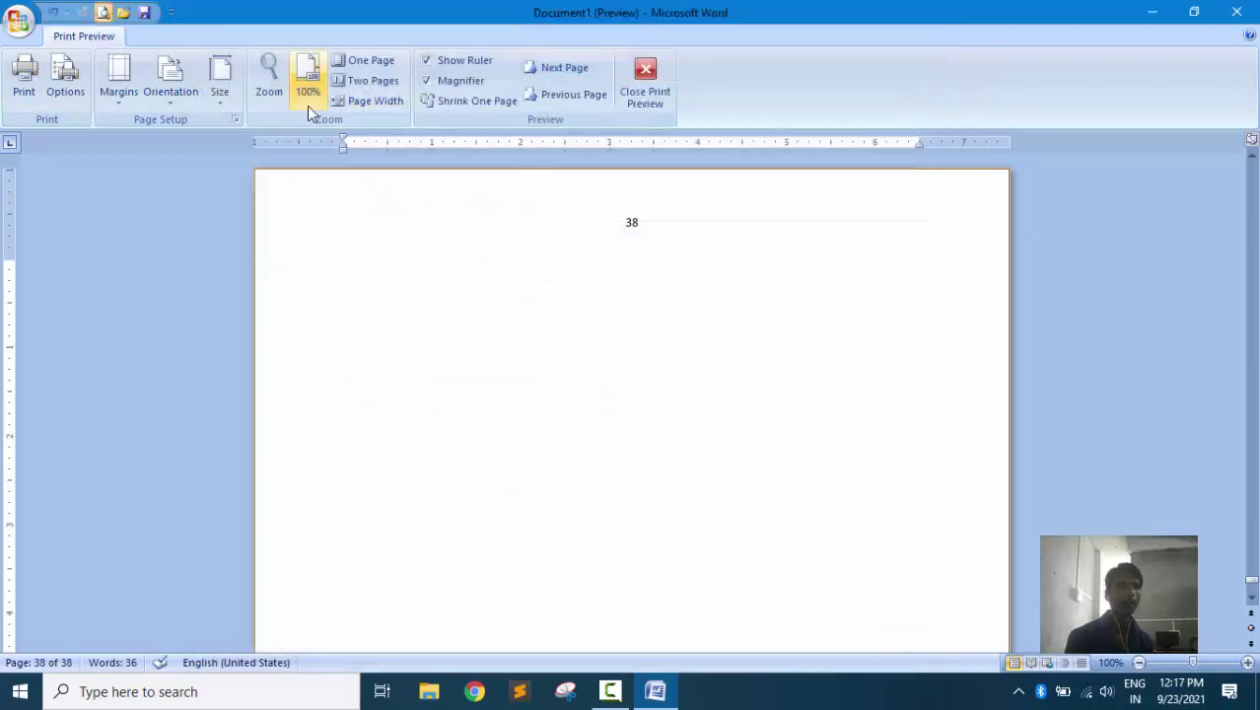
- Try the Narrow, Normal and Moderate margin presets, apply Wide, and raise the top margin
left_click(126, 97)
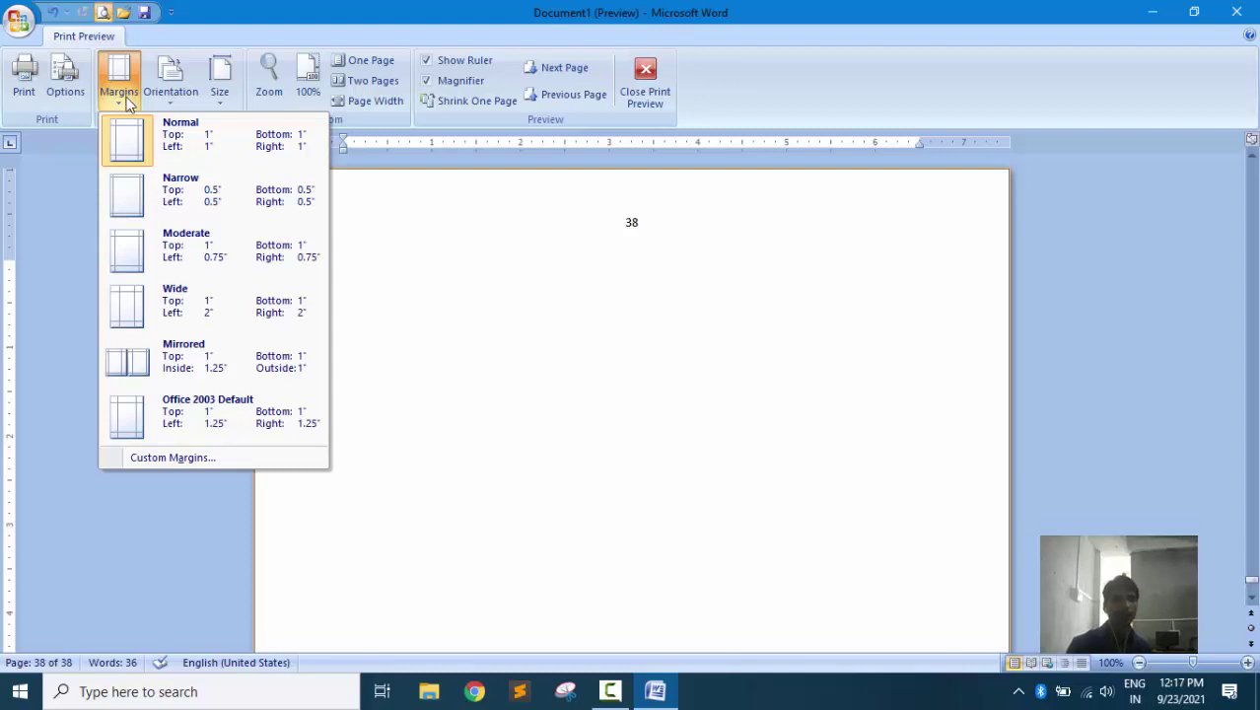
left_click(172, 197)
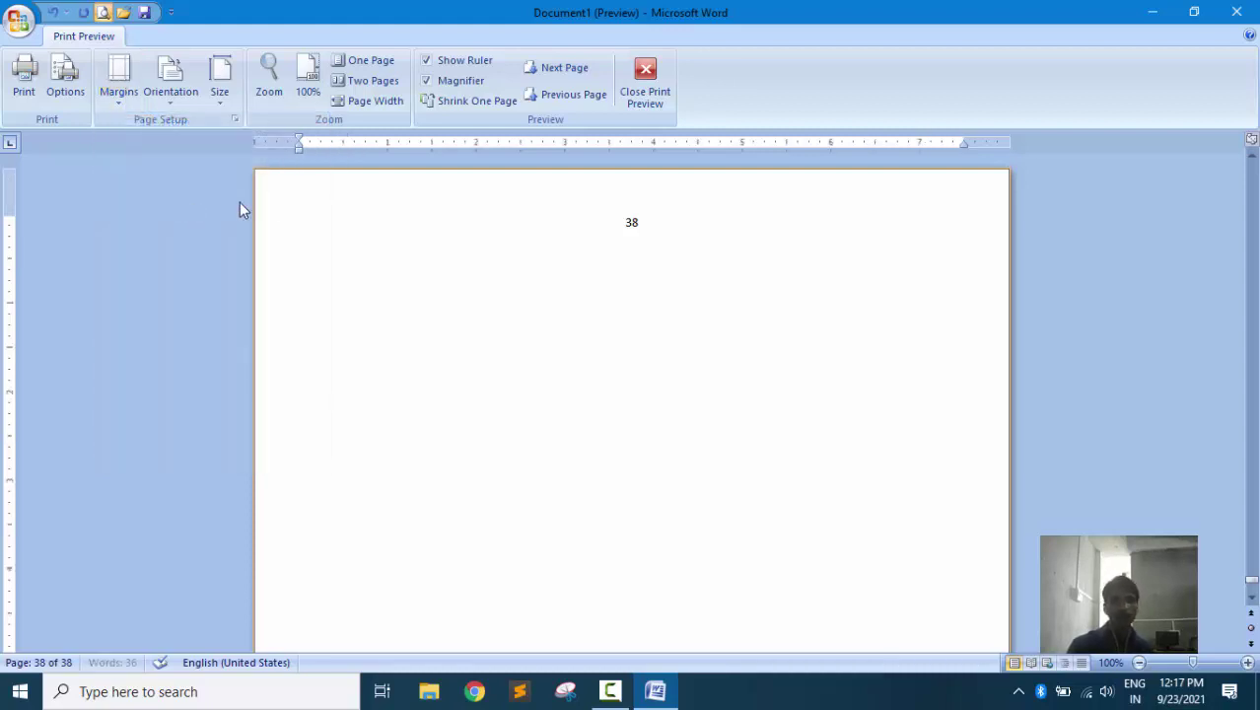
left_click(119, 89)
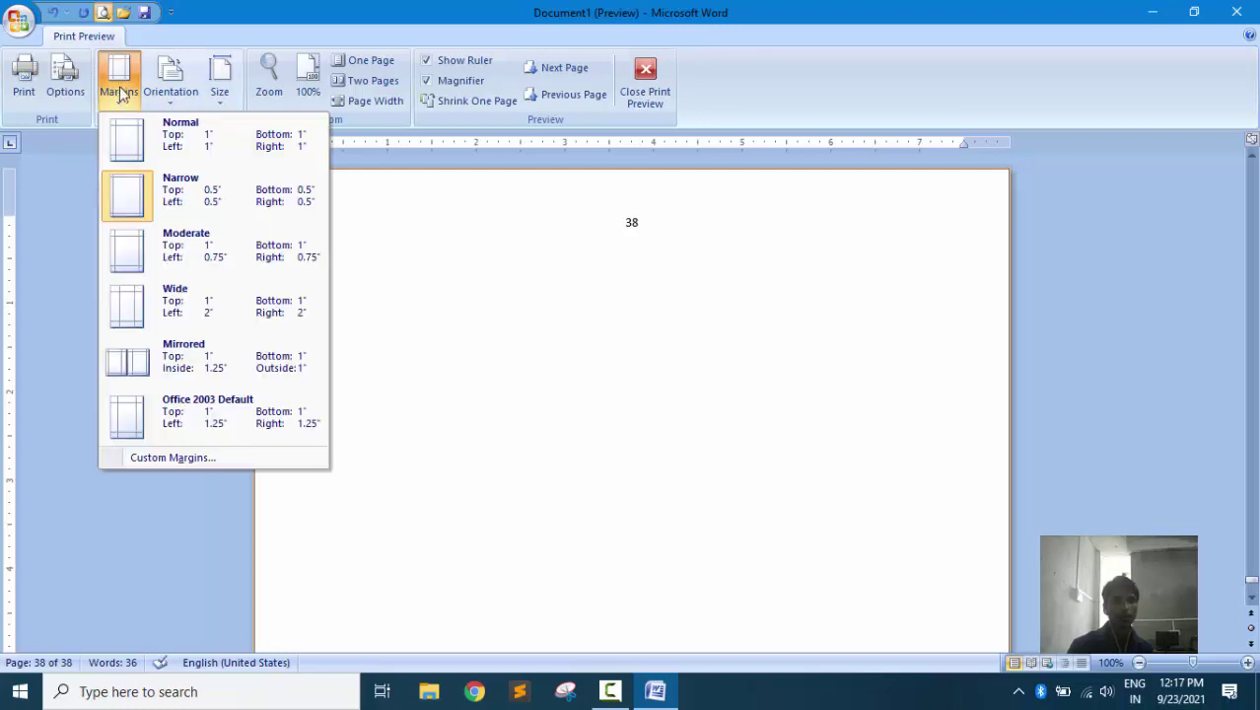
left_click(128, 138)
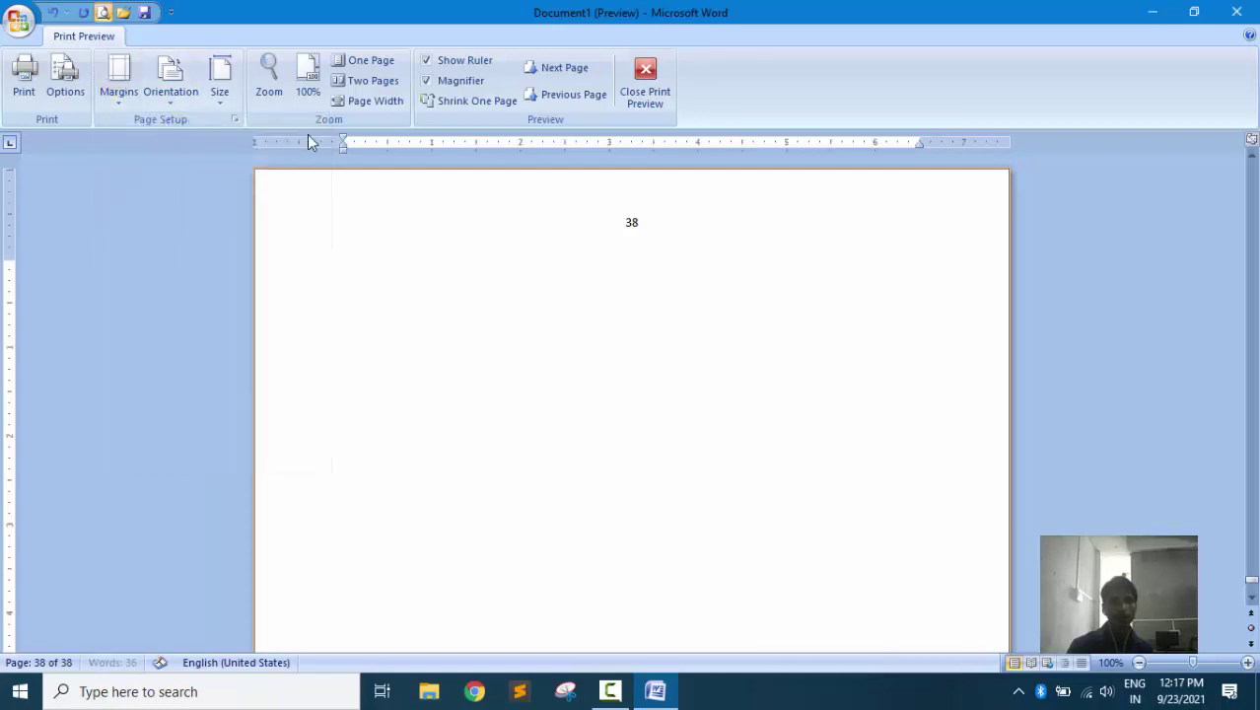
left_click(121, 89)
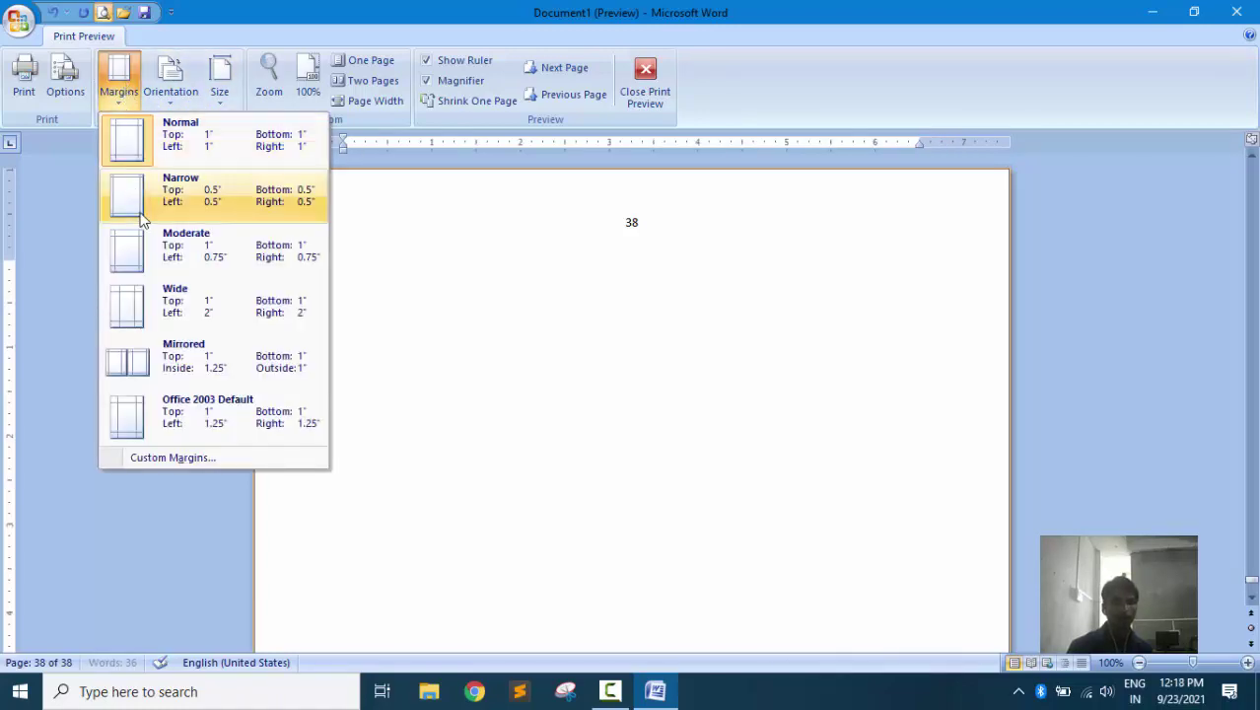
left_click(158, 258)
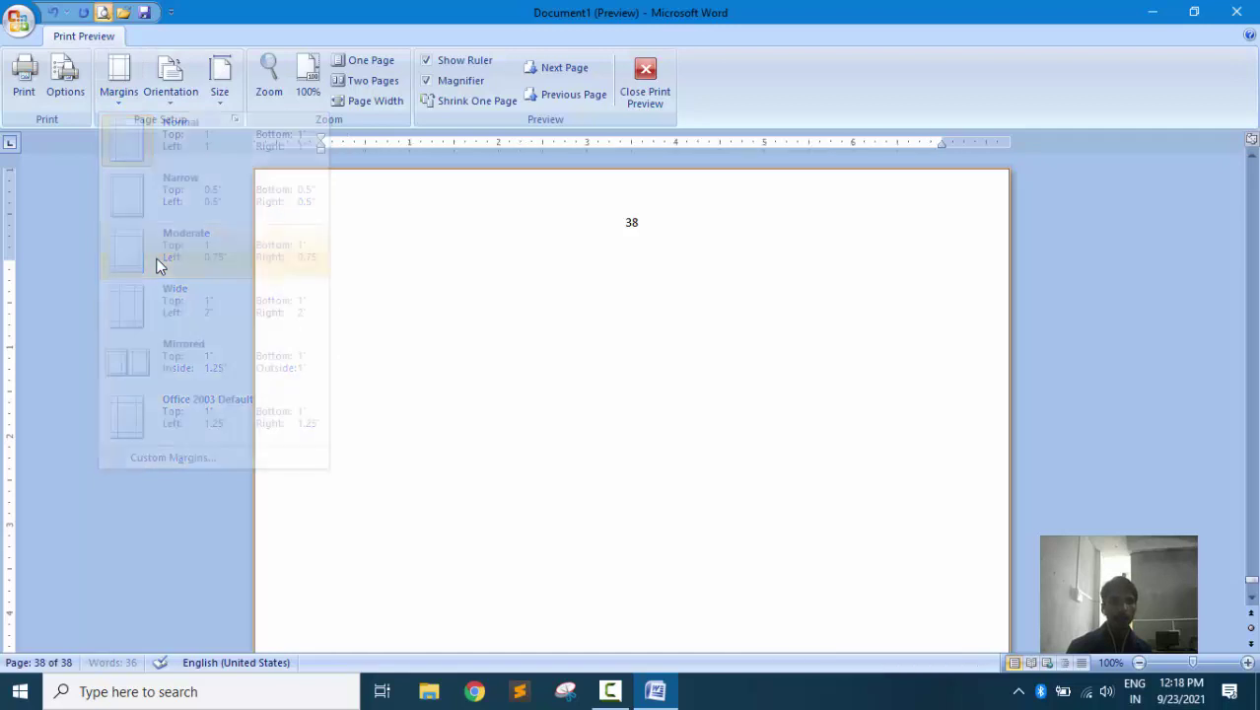
left_click(120, 77)
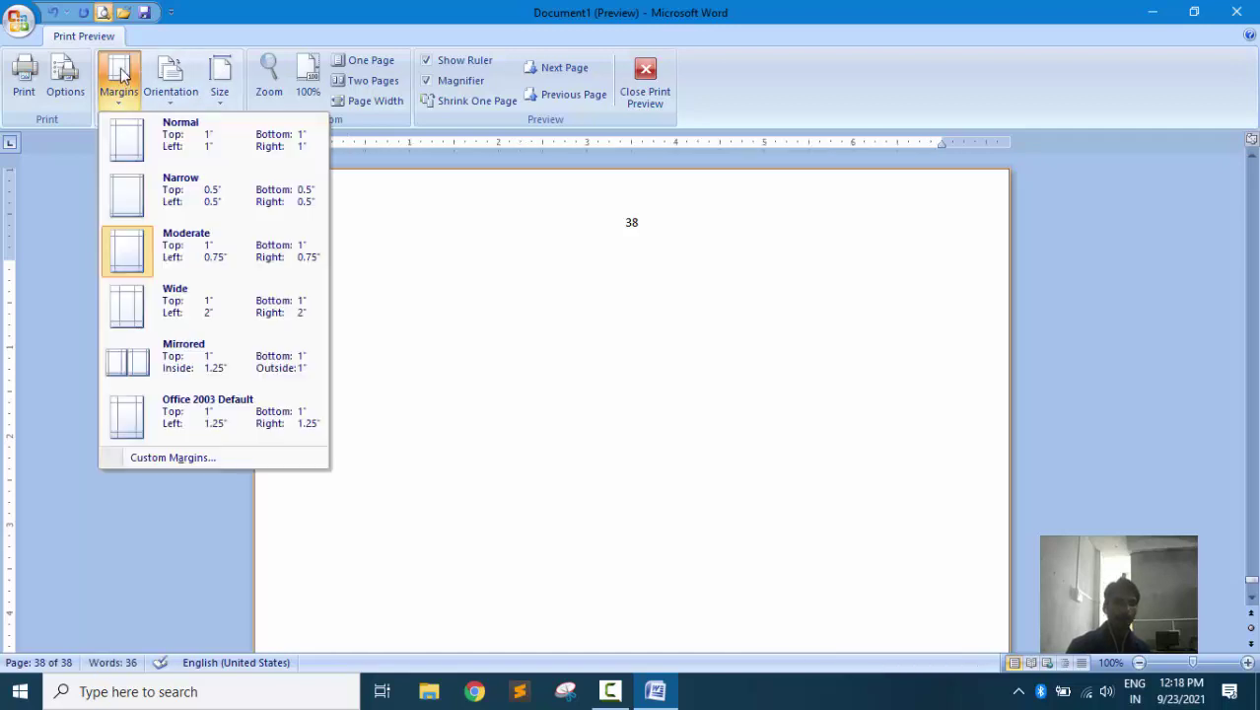
left_click(170, 315)
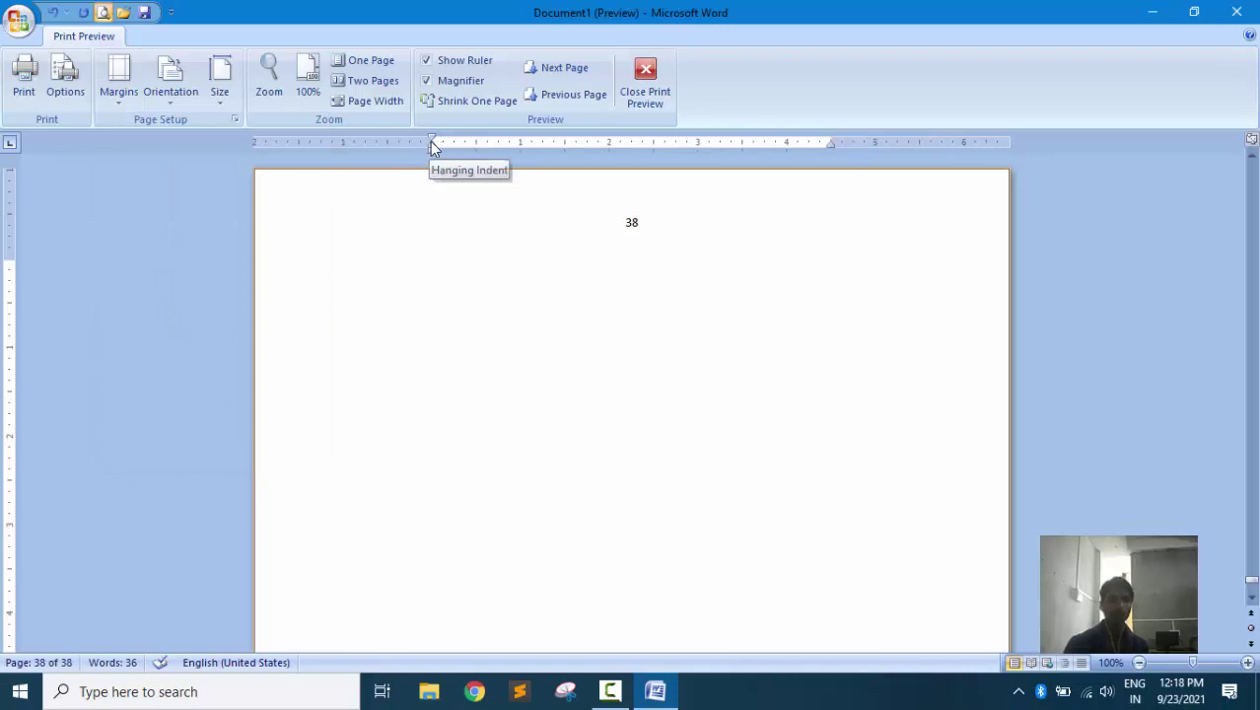
left_click_drag(8, 258, 8, 215)
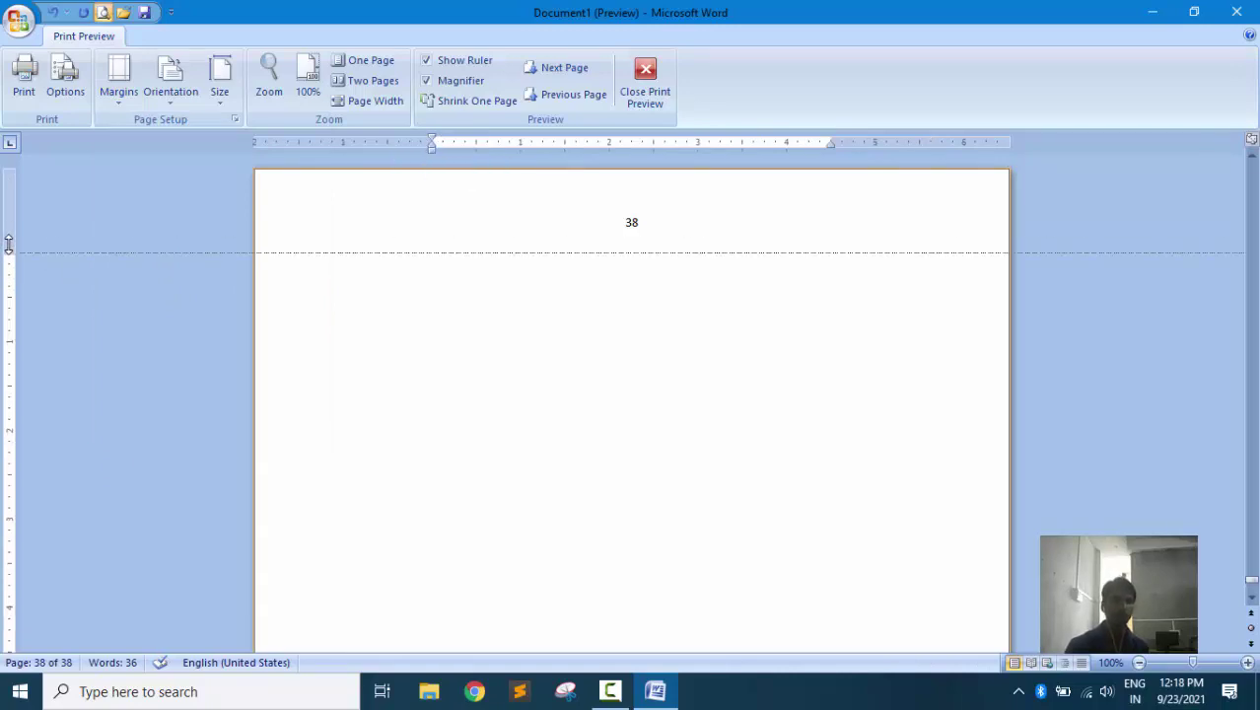
- Check Custom Margins without changes, keep Portrait orientation, and view the paper sizes
left_click(127, 77)
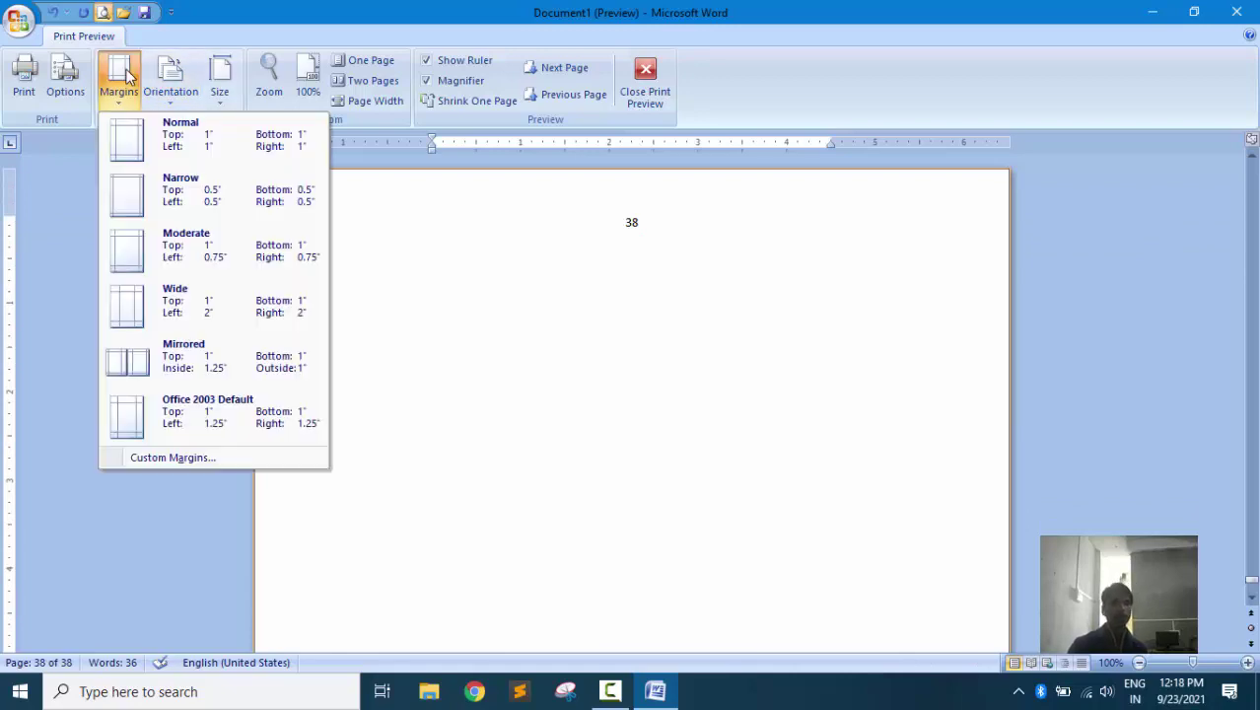
left_click(212, 458)
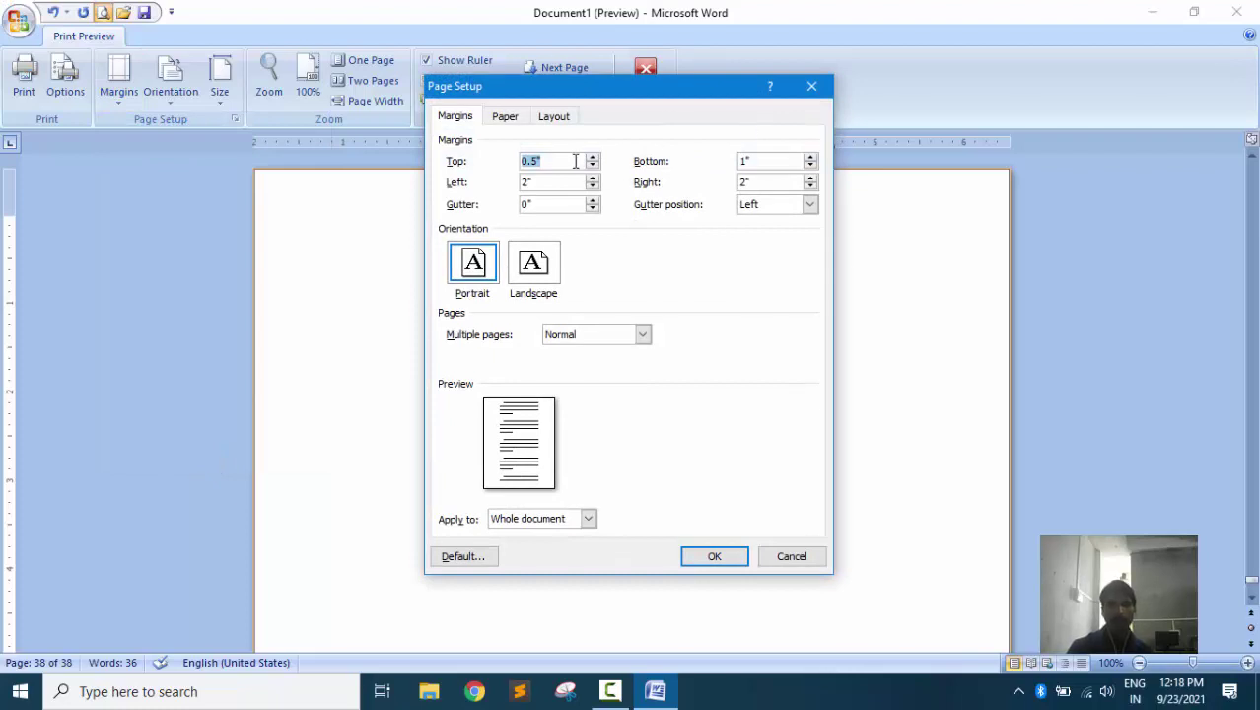
left_click(811, 88)
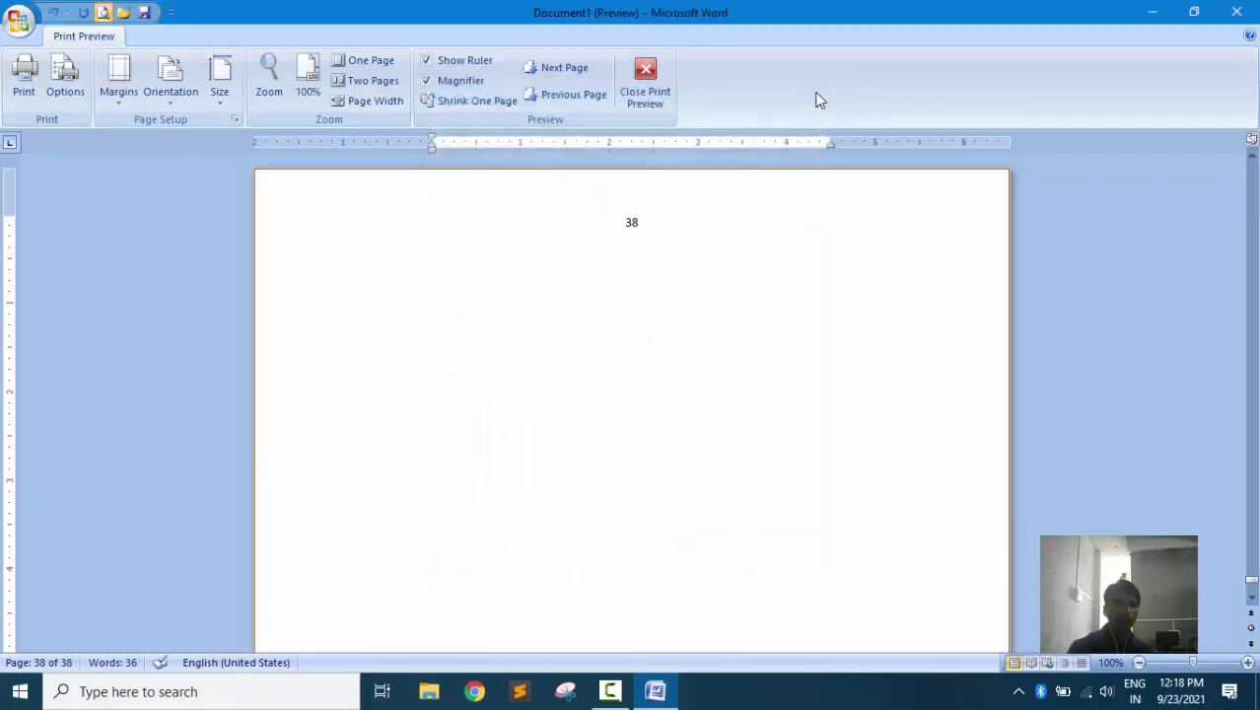
left_click(167, 89)
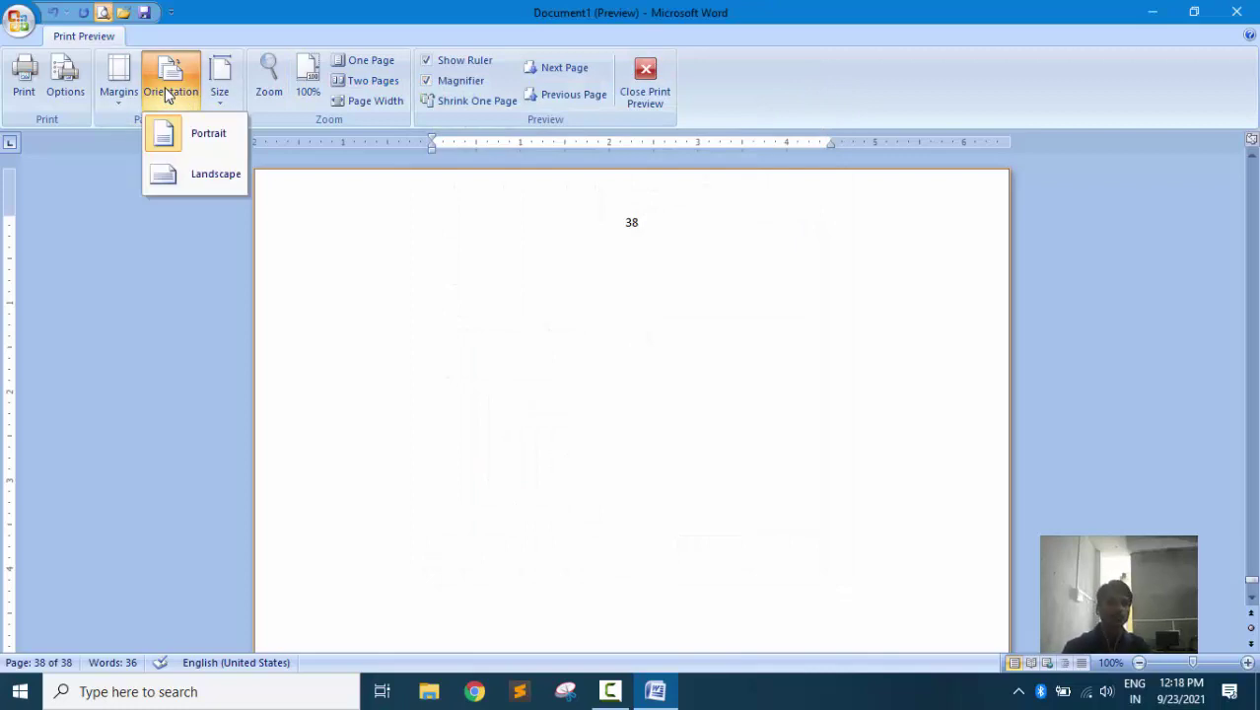
left_click(223, 67)
left_click(520, 271)
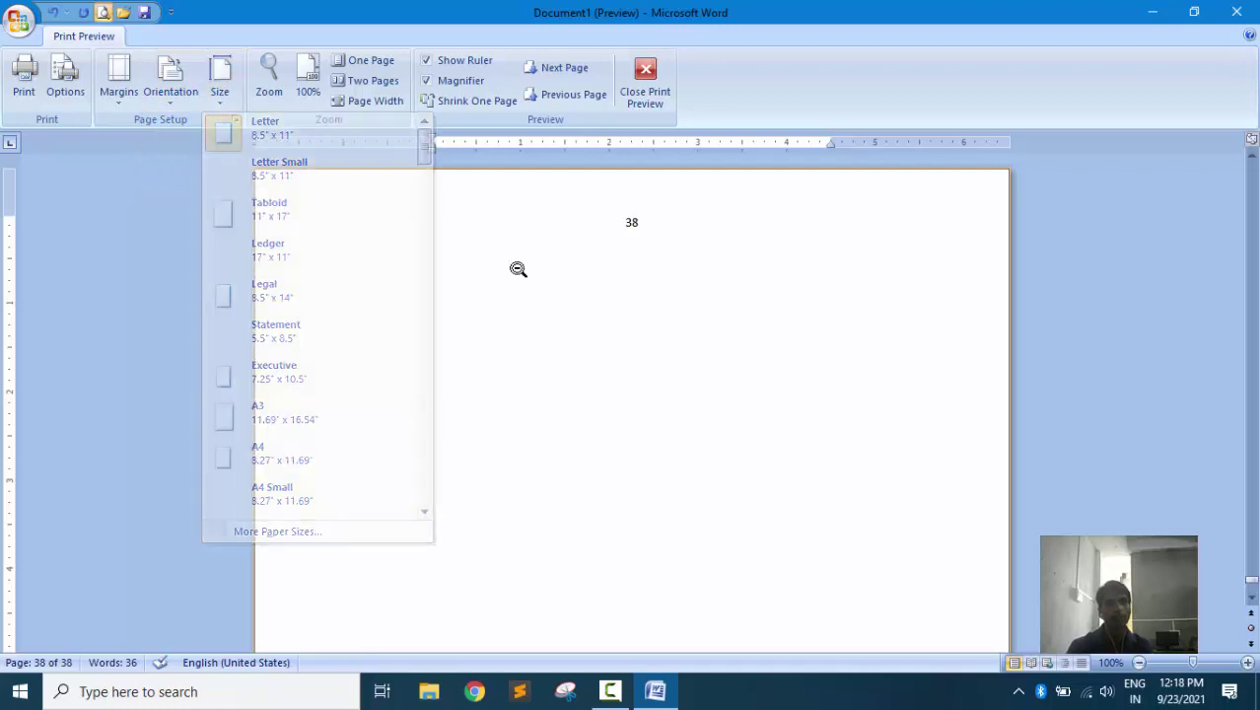
- Close Print Preview, browse the Page Layout and Insert tabs back to Home, and preview again
left_click(650, 89)
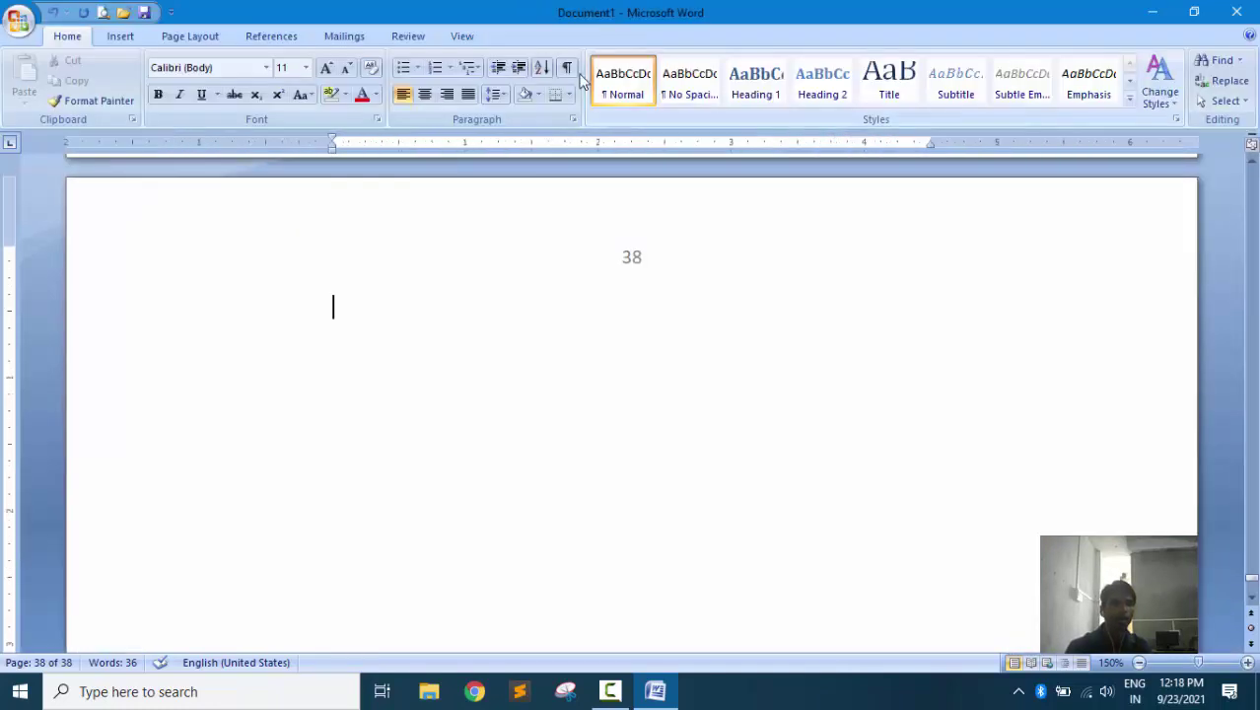
left_click(178, 39)
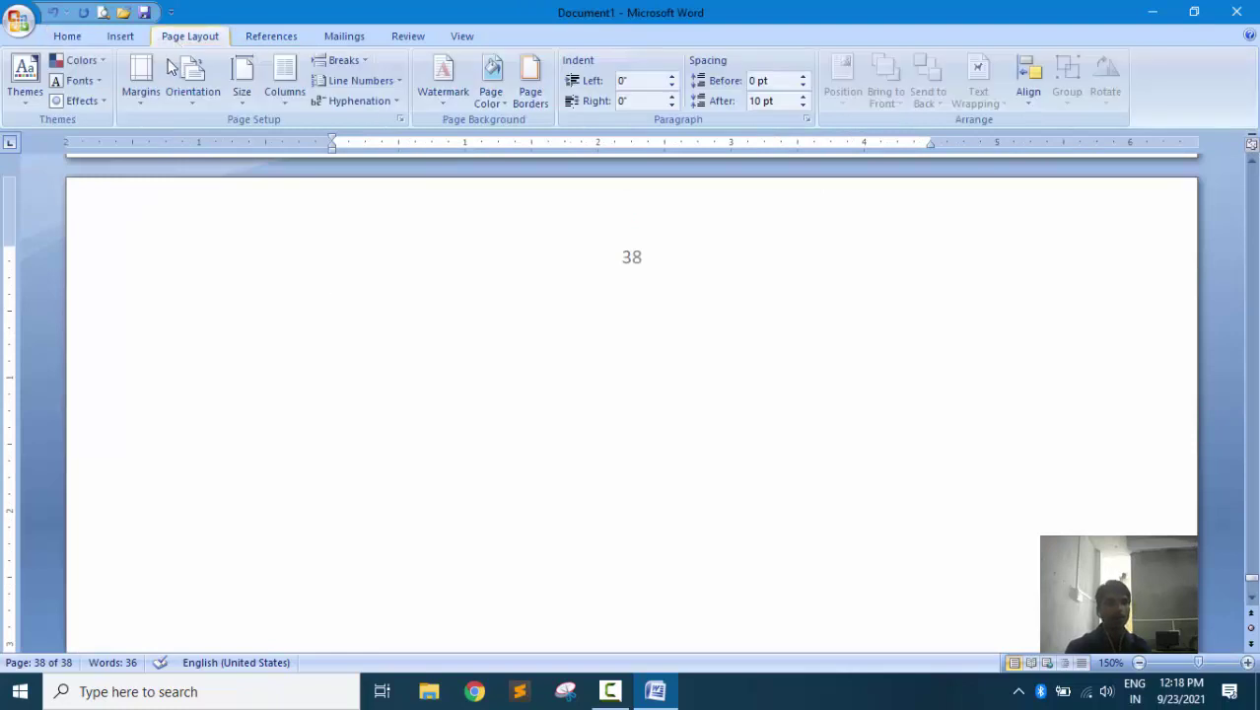
left_click(121, 37)
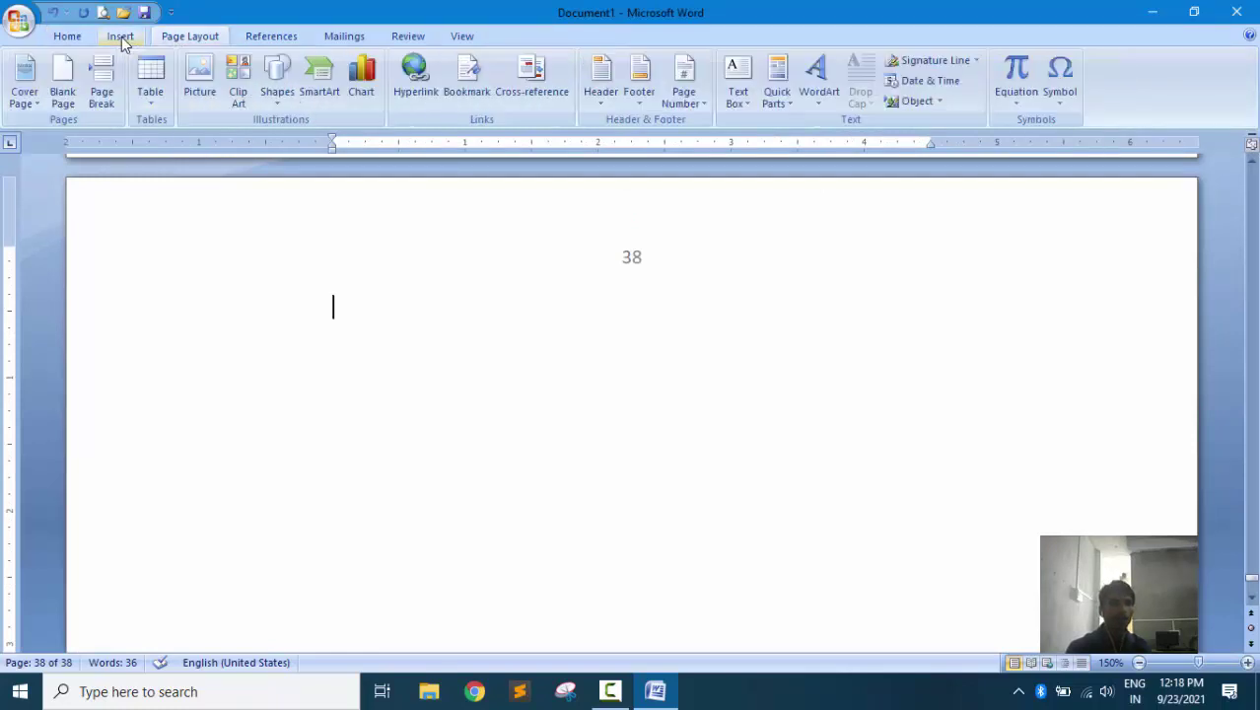
left_click(54, 38)
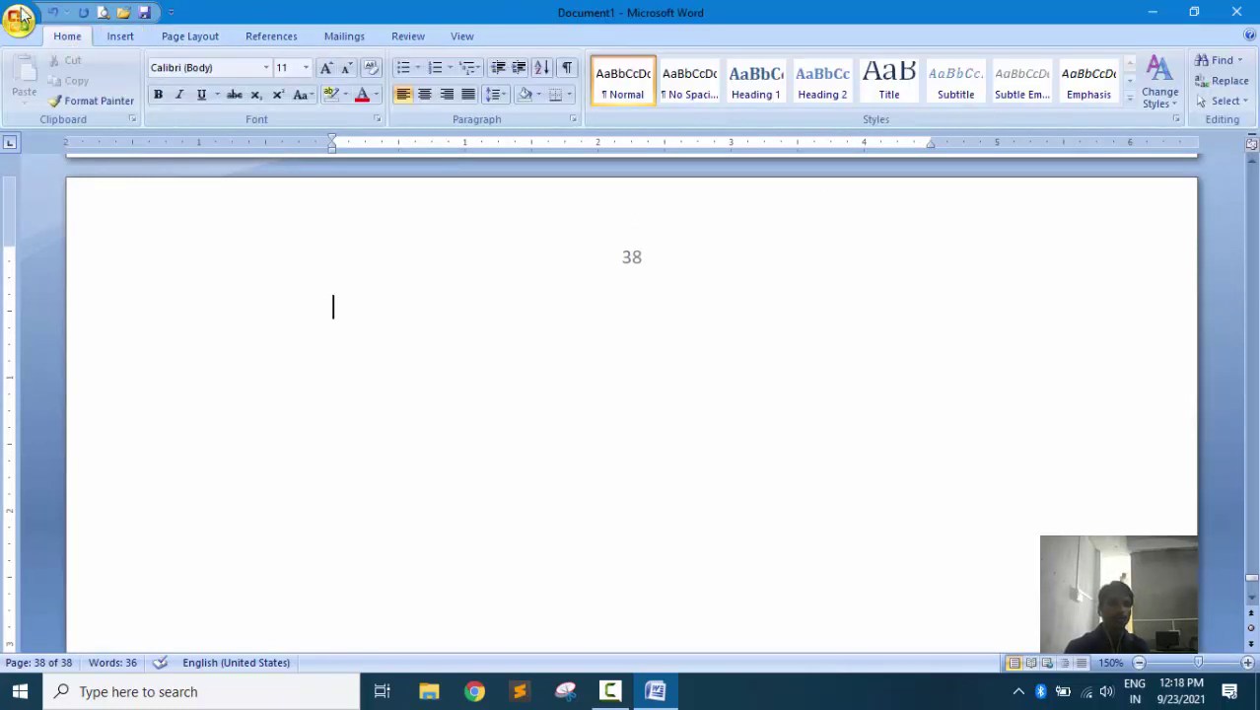
left_click(20, 20)
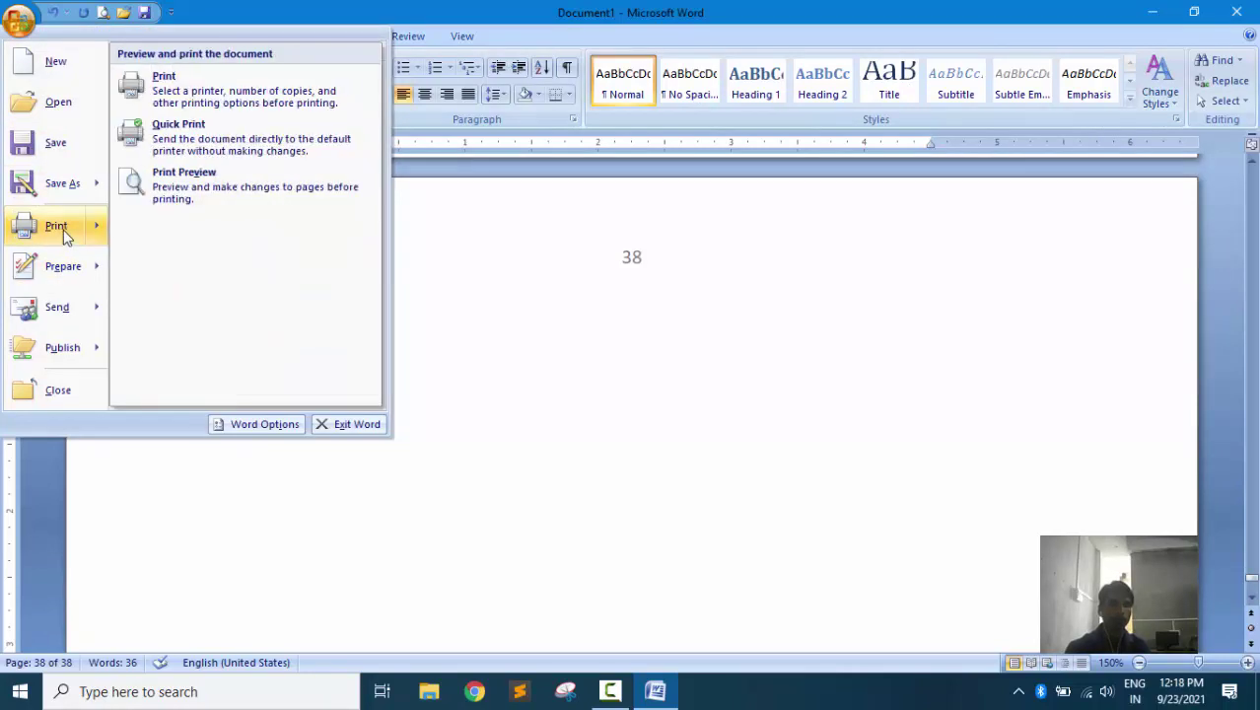
left_click(182, 197)
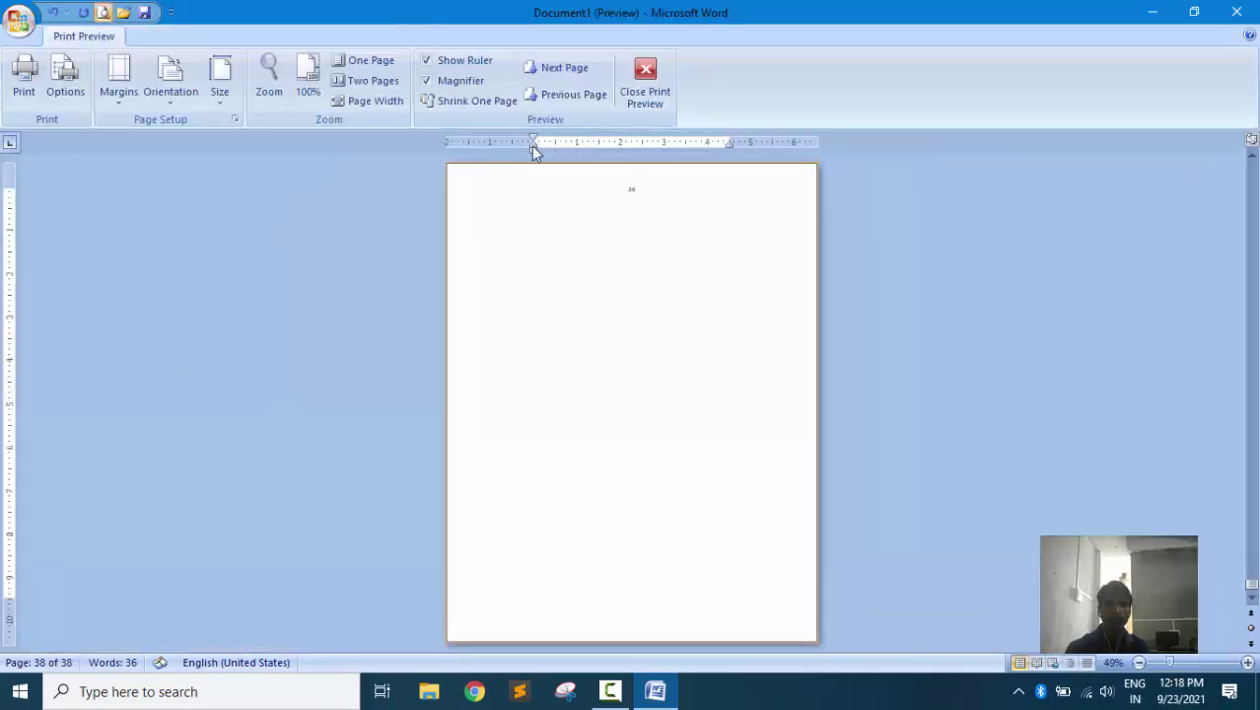
left_click(647, 79)
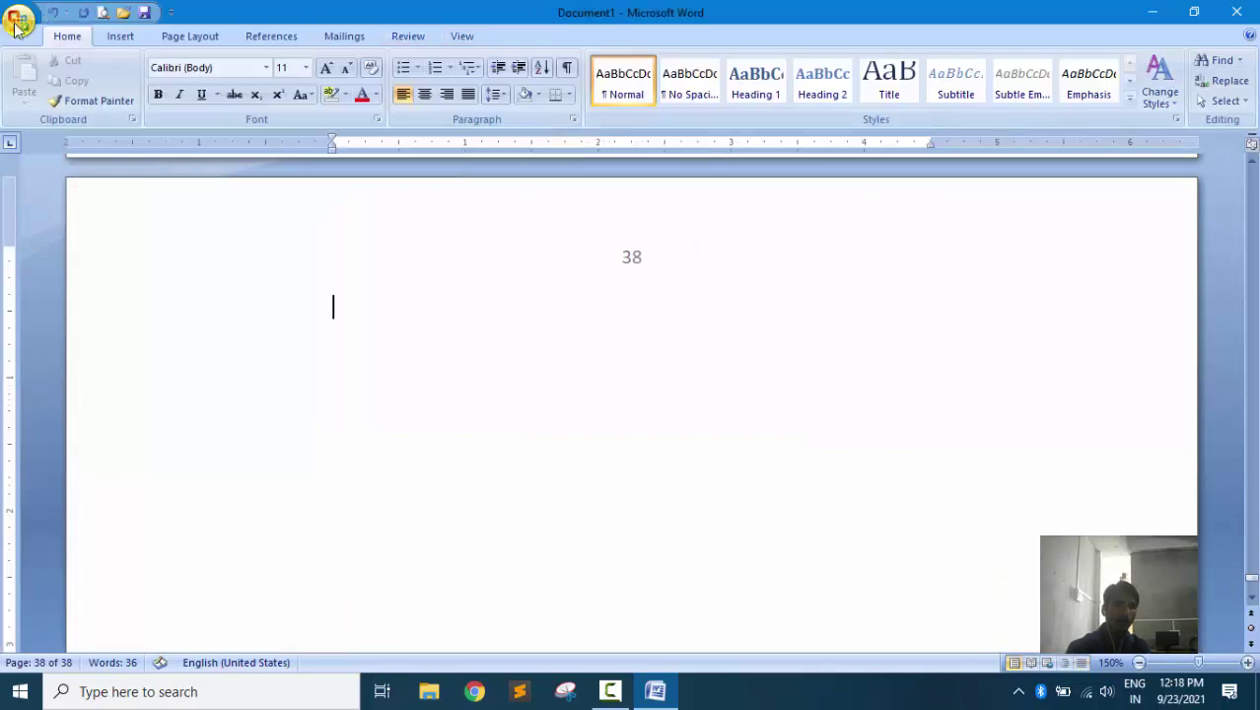
- Show the Document Properties panel via Office menu > Prepare > Properties
left_click(16, 24)
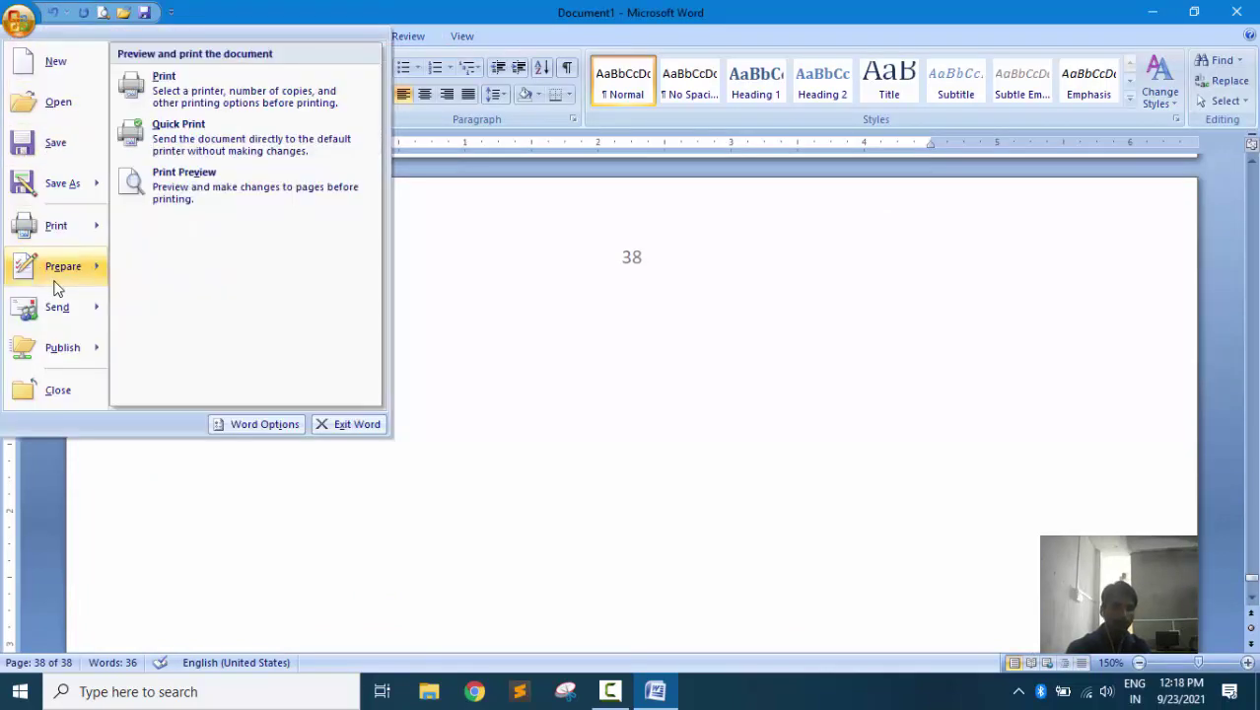
mouse_move(54, 286)
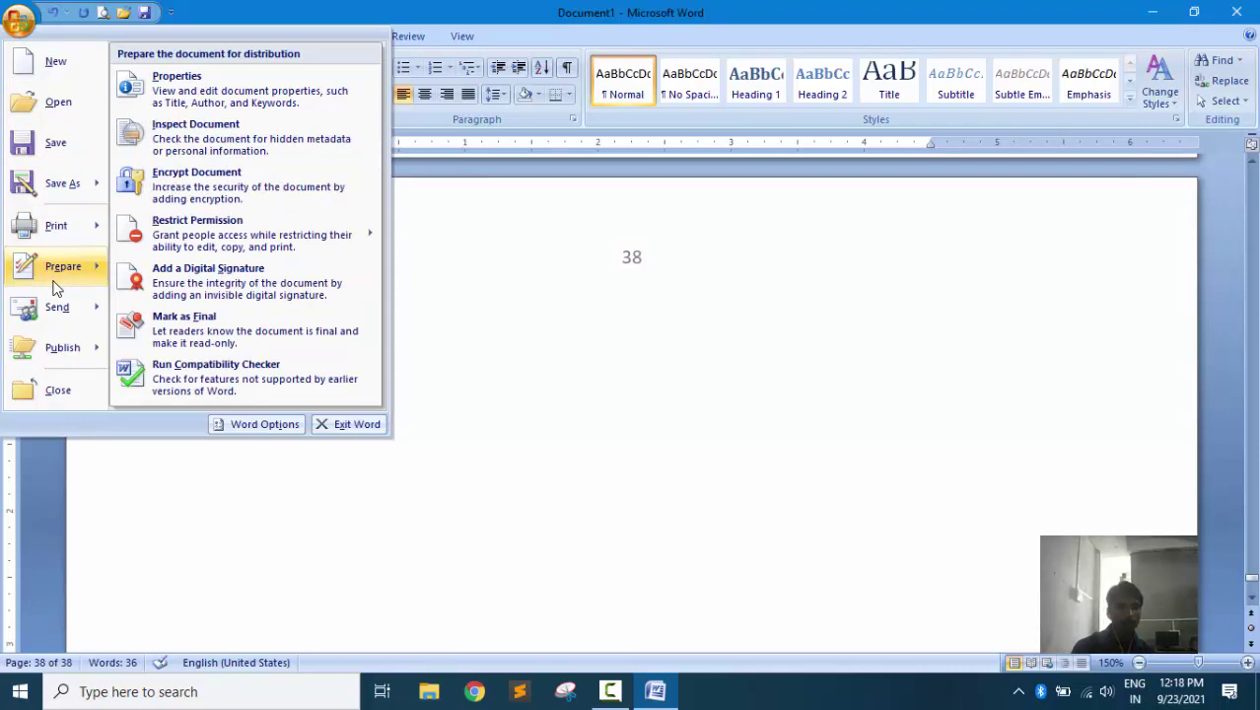
left_click(146, 99)
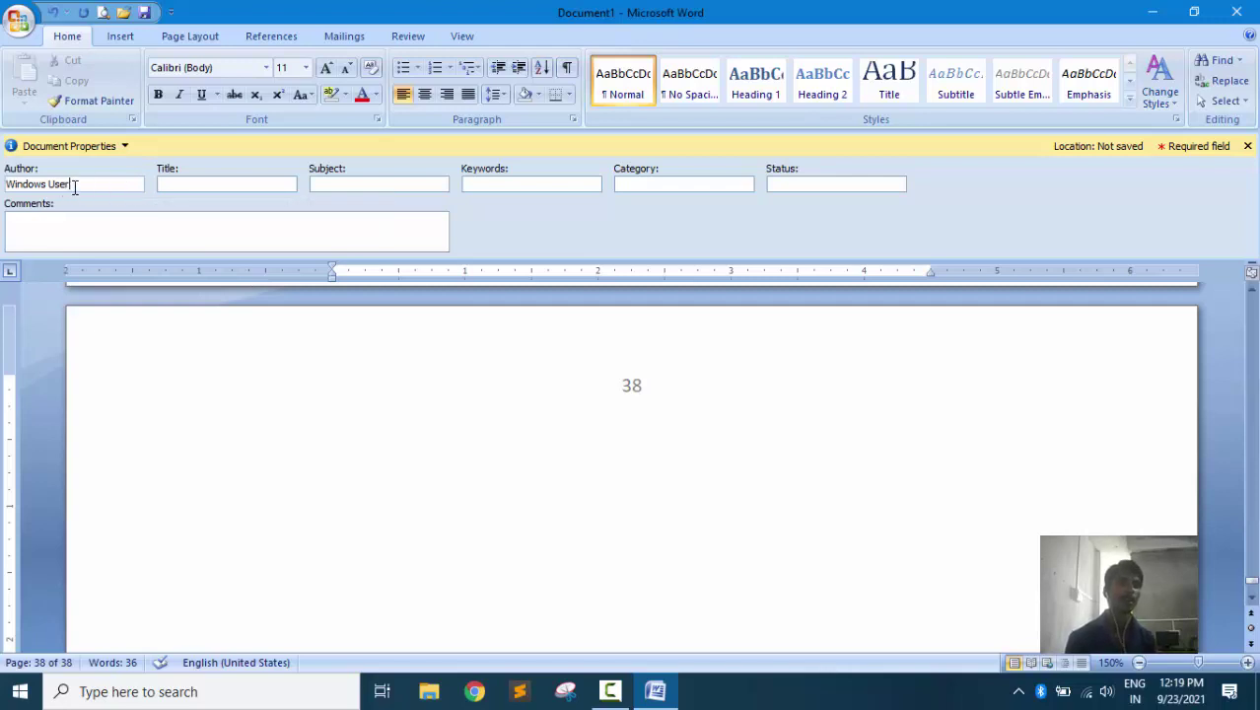
- Set the document title to 'trening' and accept turning on AutoComplete
left_click(199, 185)
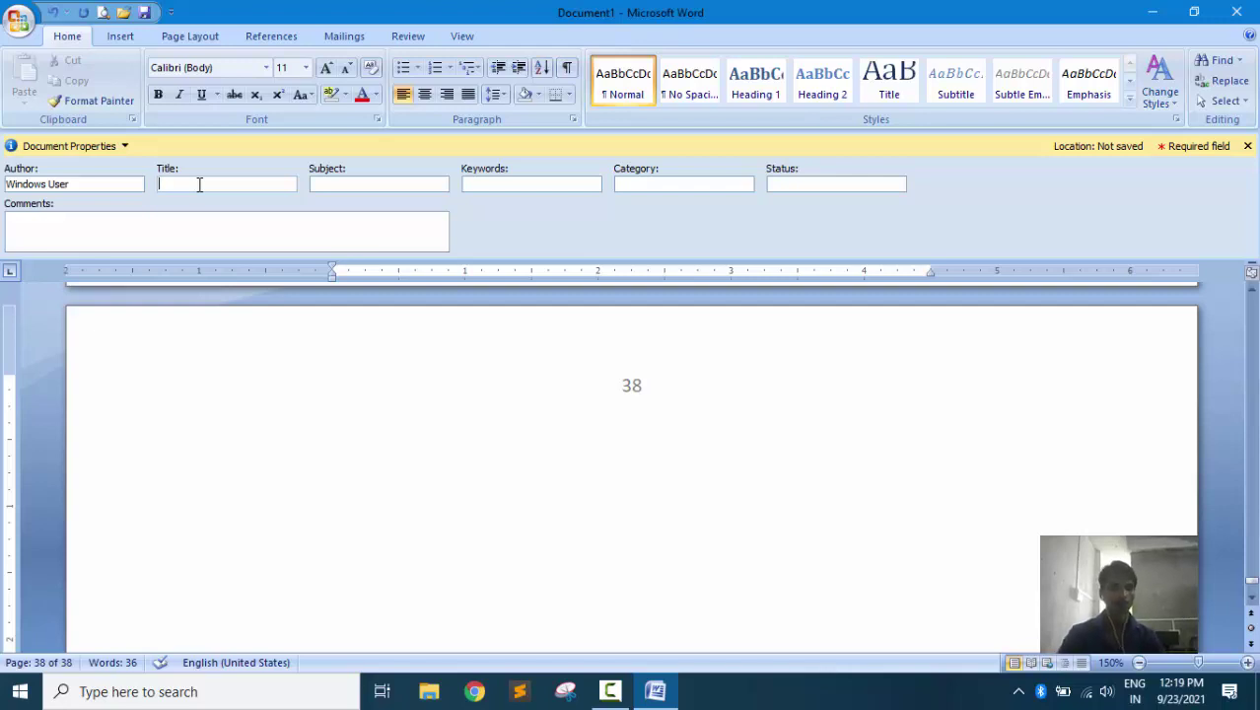
type("tre")
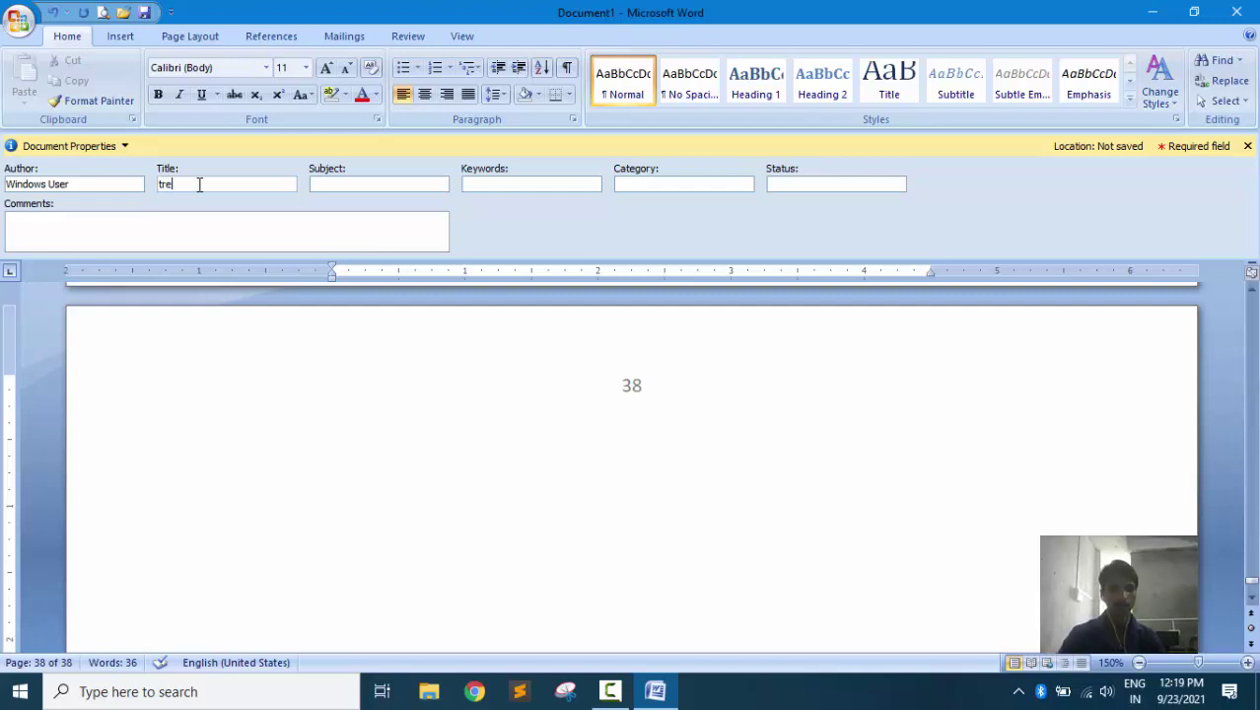
type("nning")
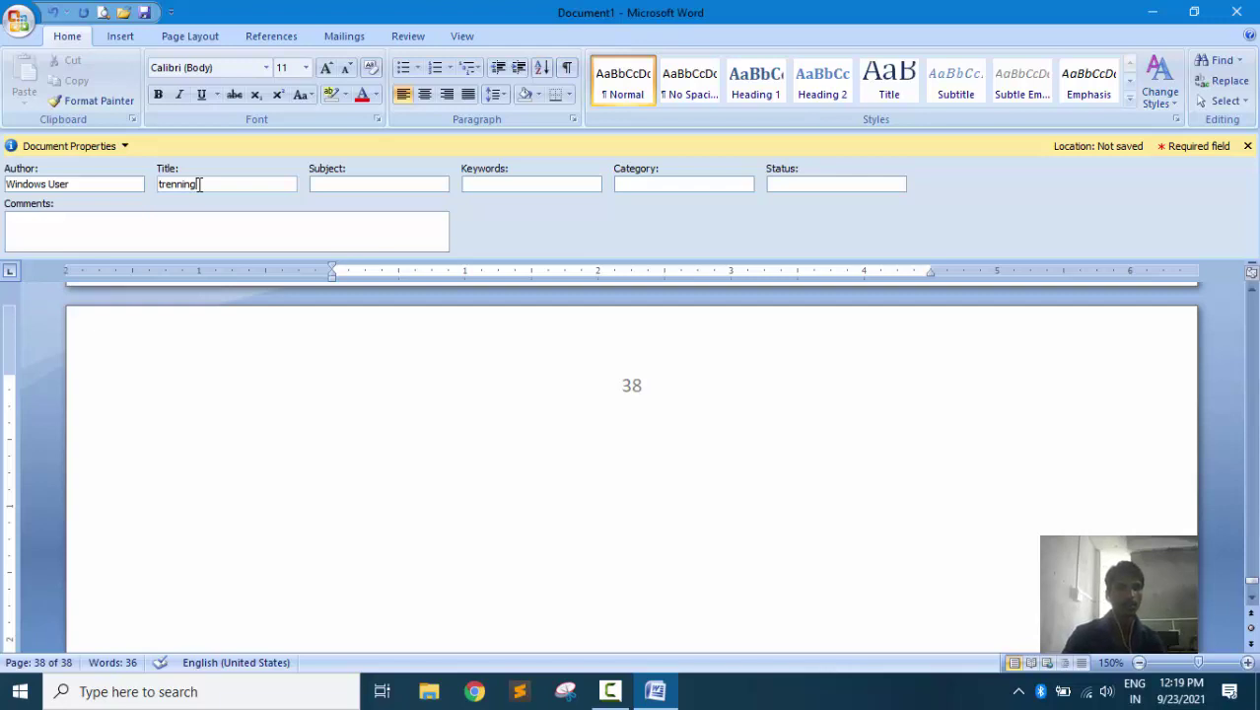
key("BackSpace")
key("BackSpace")
key("BackSpace")
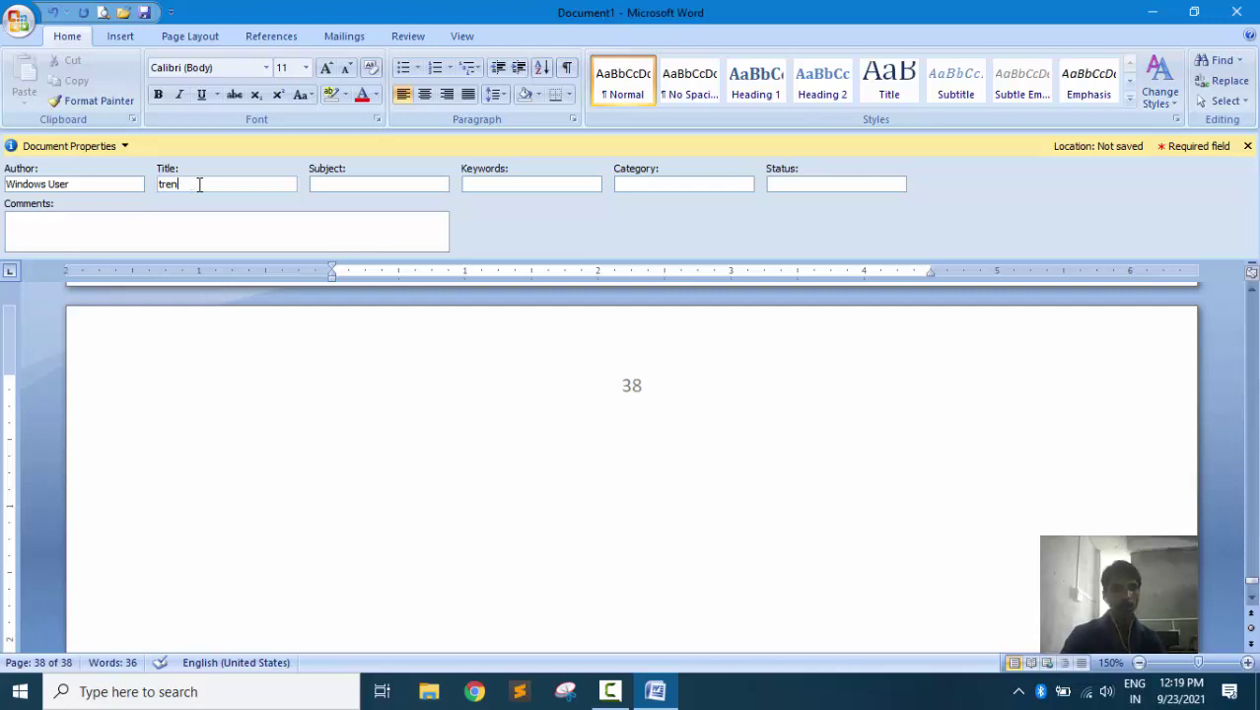
type("ing")
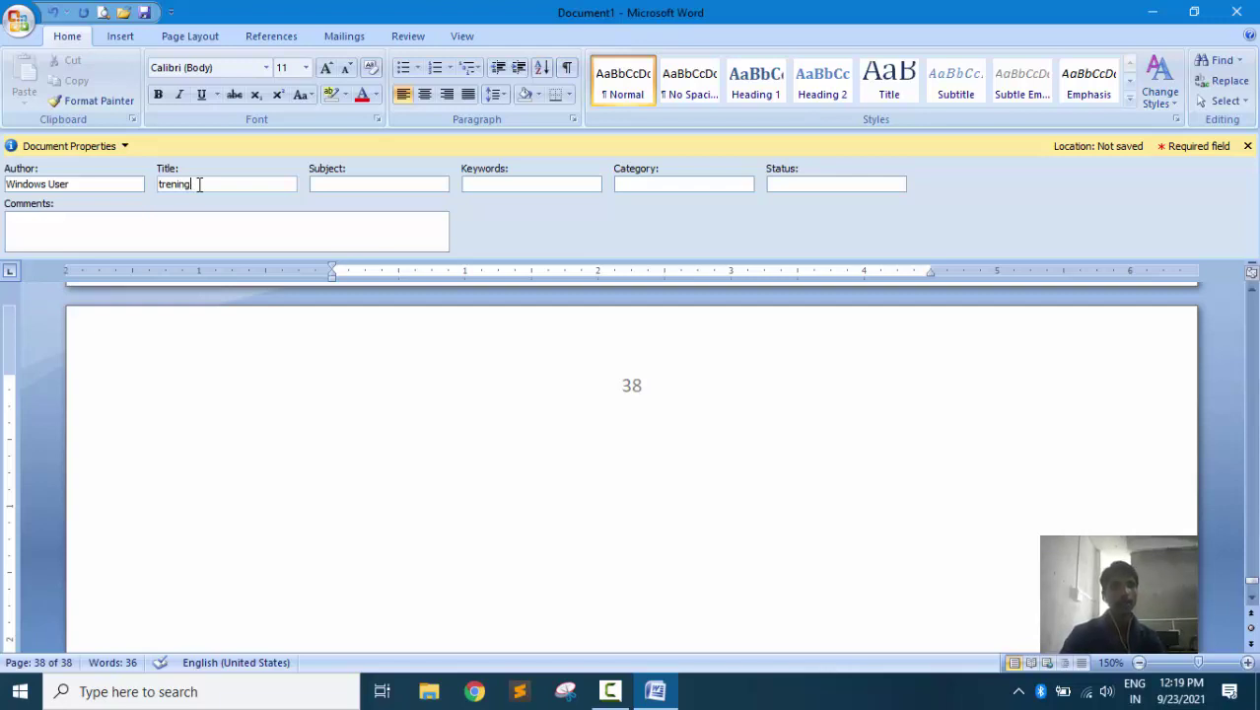
key("Tab")
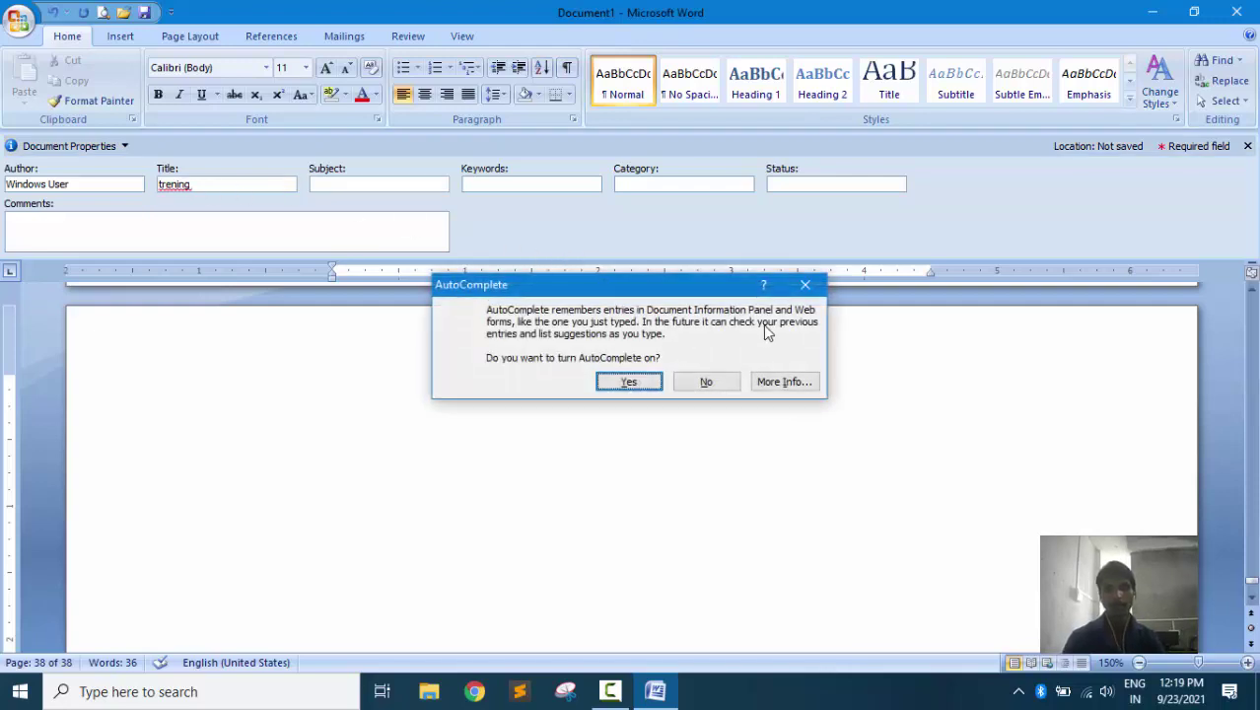
left_click(628, 383)
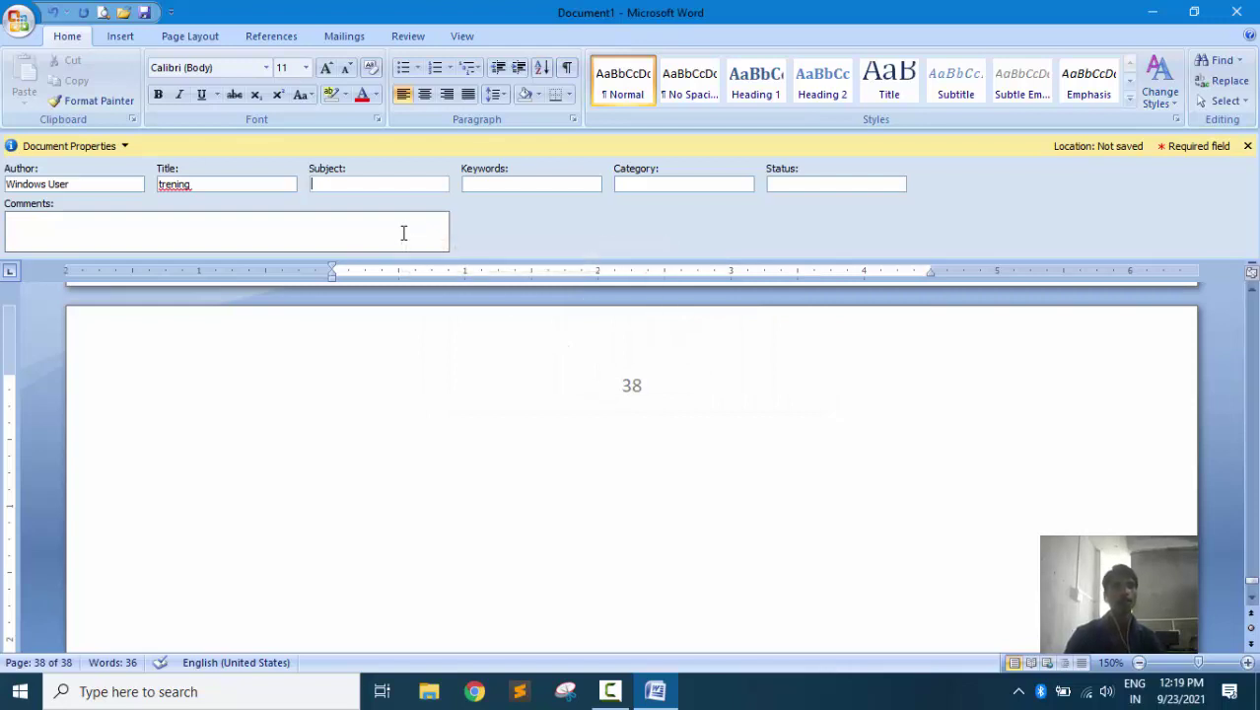
- Fill Subject with 'kudvgsuidv', Keywords and Category with 'dwdwd', and clear the typed comment
type("kudvgsuidv")
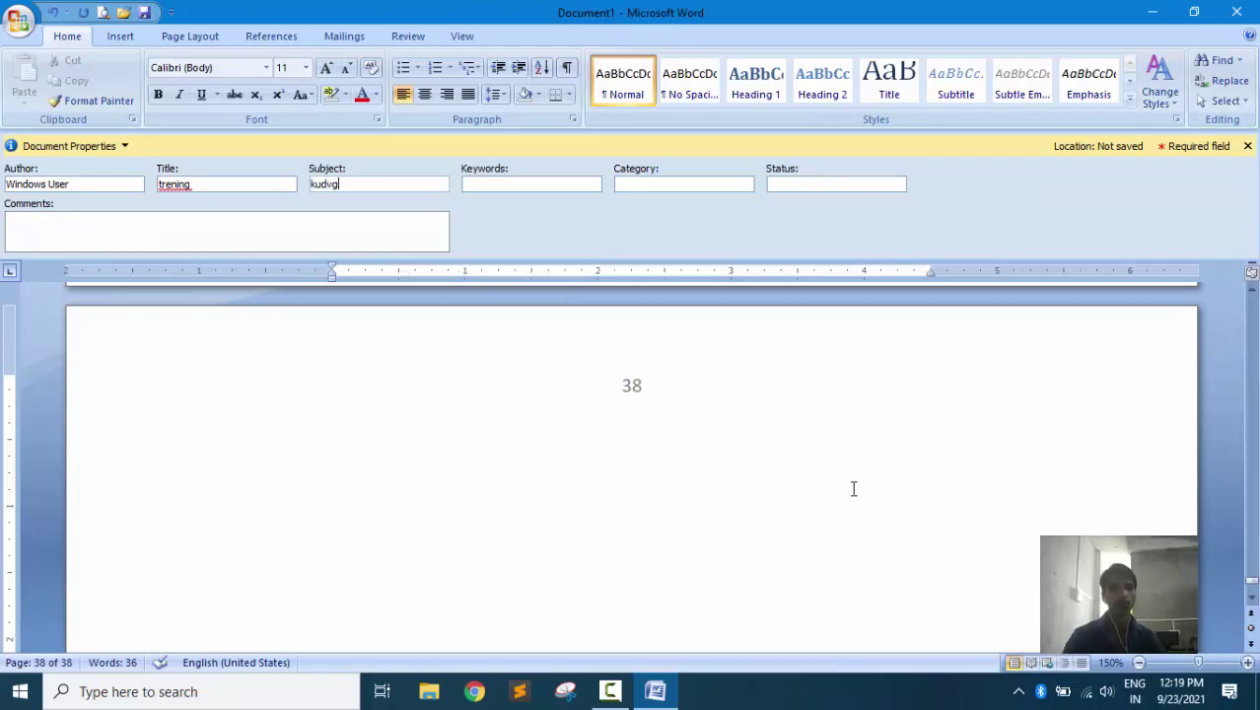
left_click(550, 187)
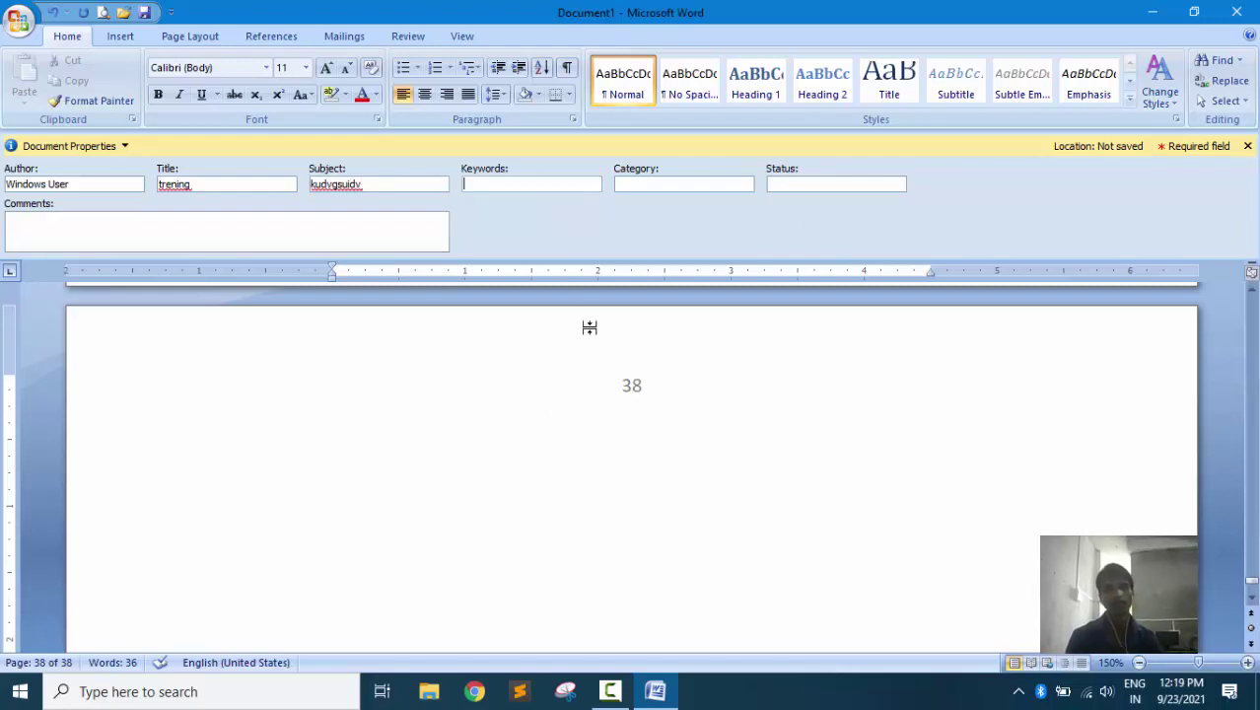
type("dwdwd")
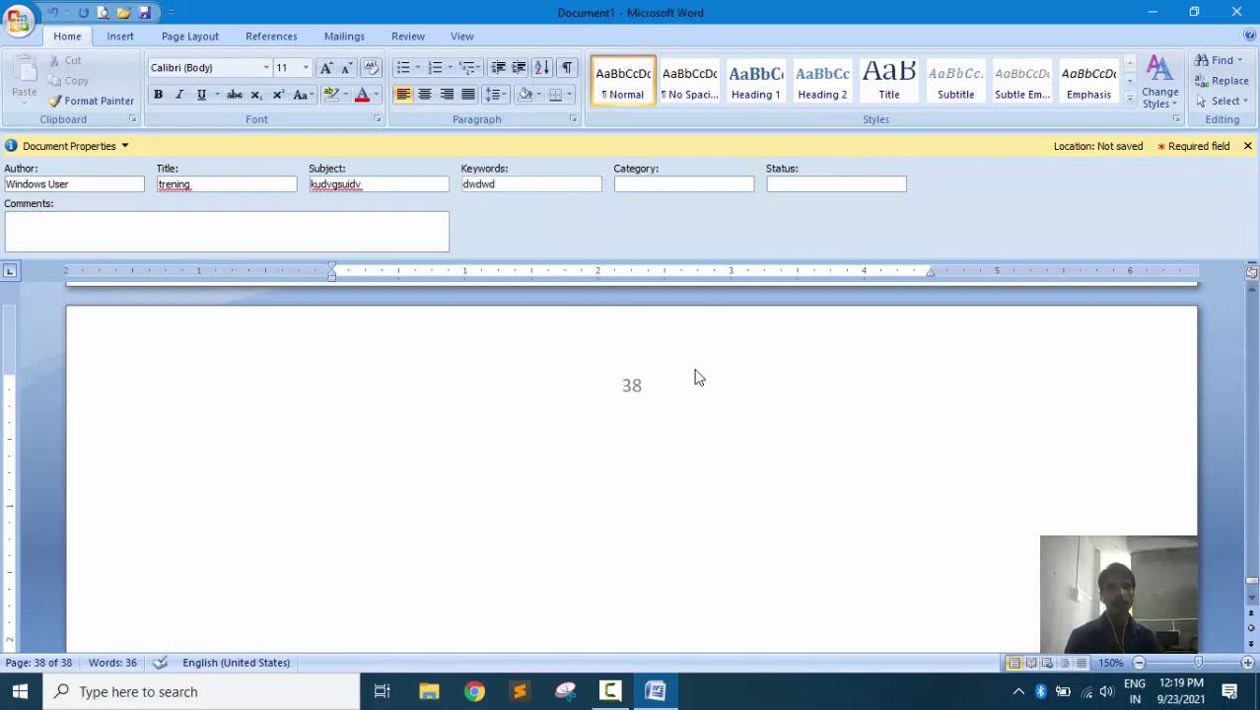
left_click(662, 185)
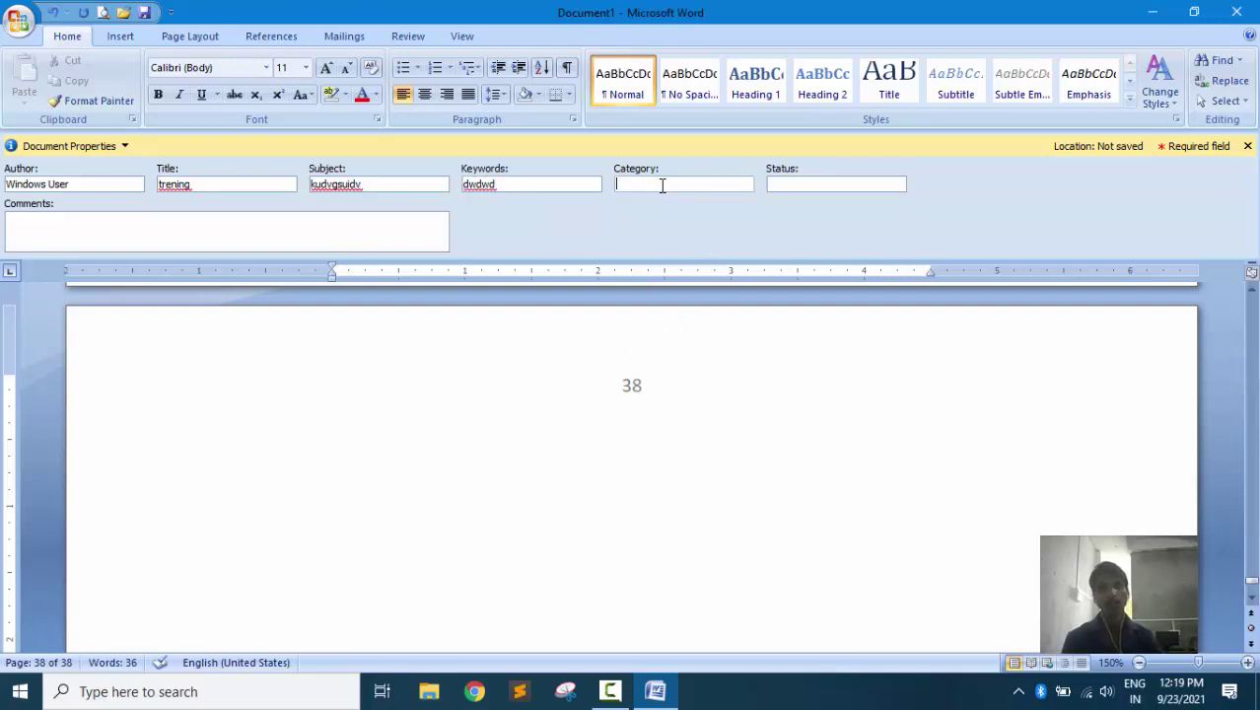
type("dwdwd")
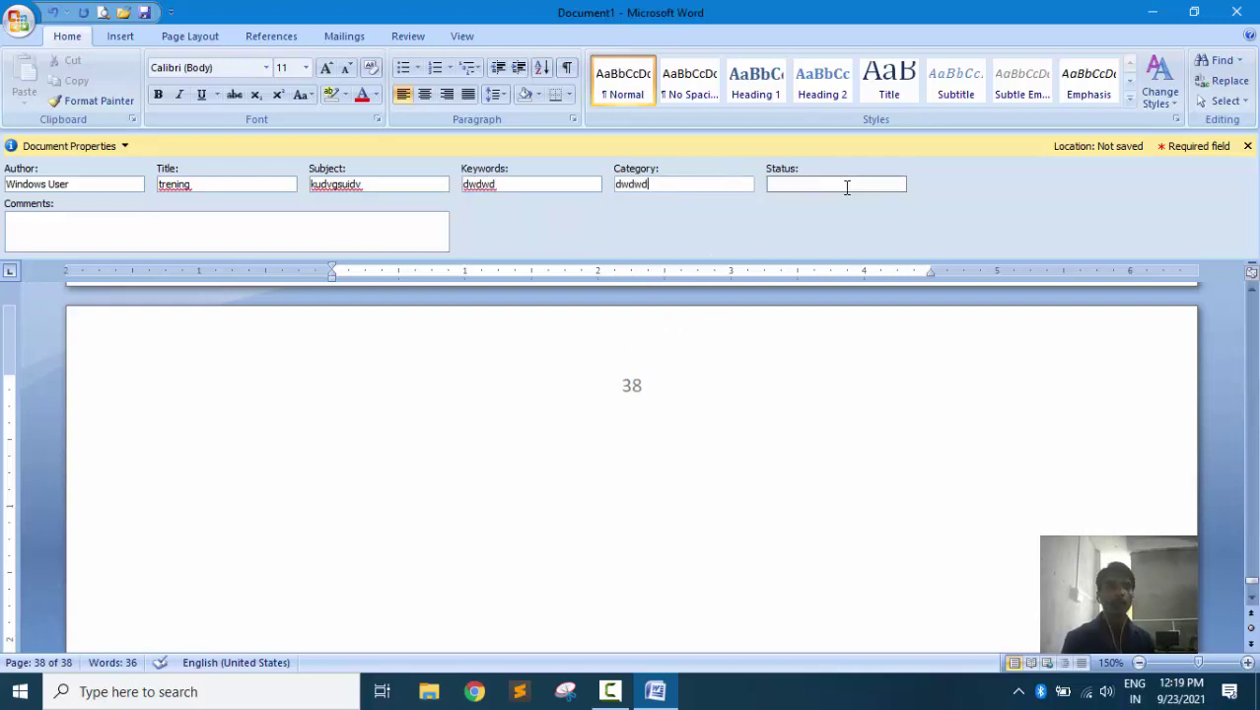
left_click(378, 231)
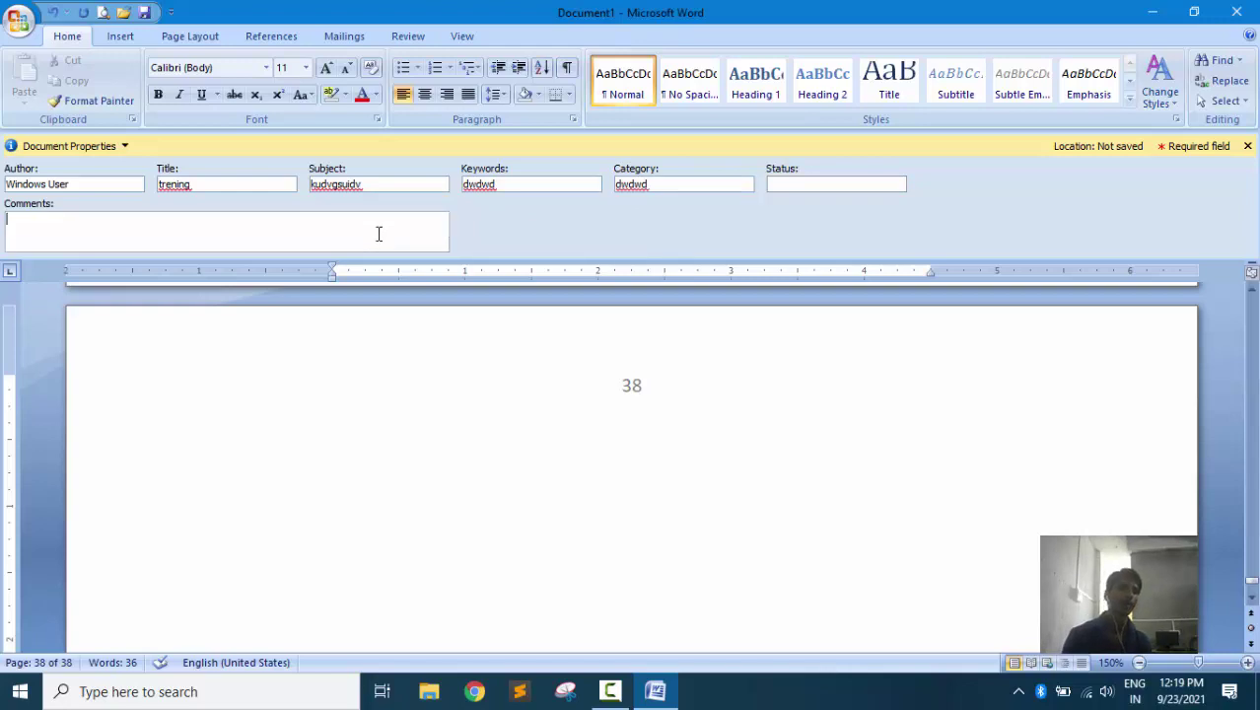
type("jcjhcthct")
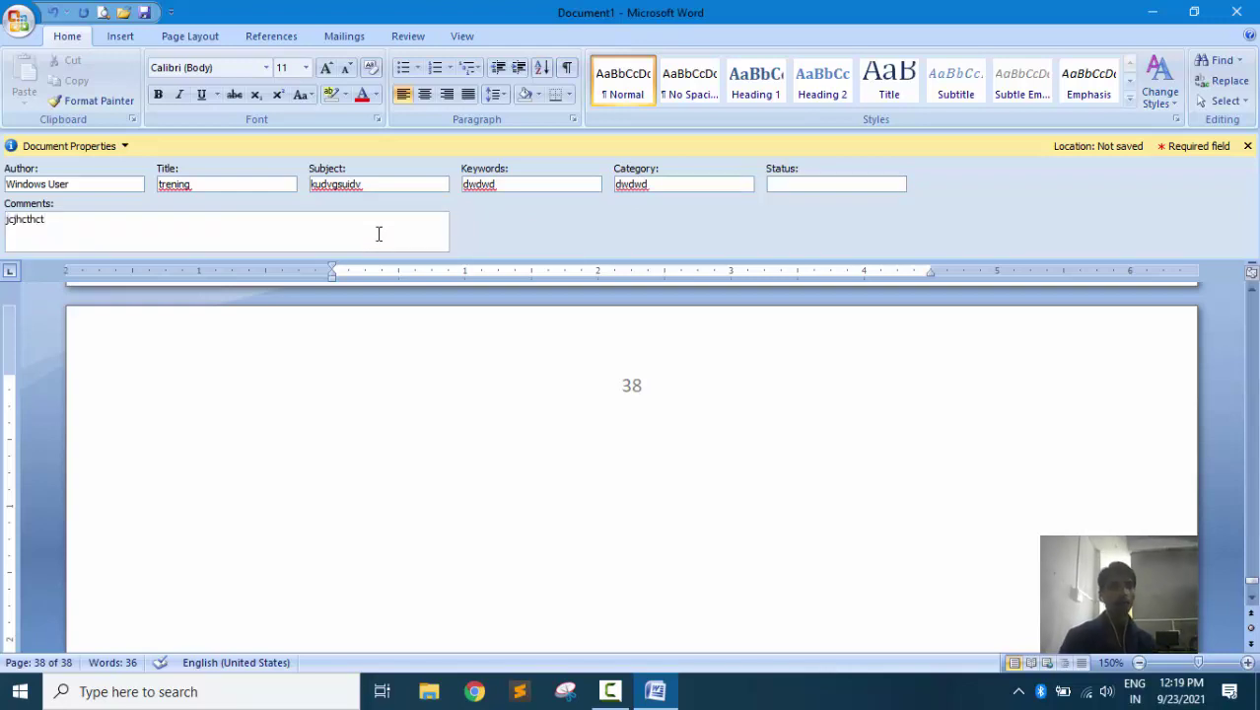
key("BackSpace")
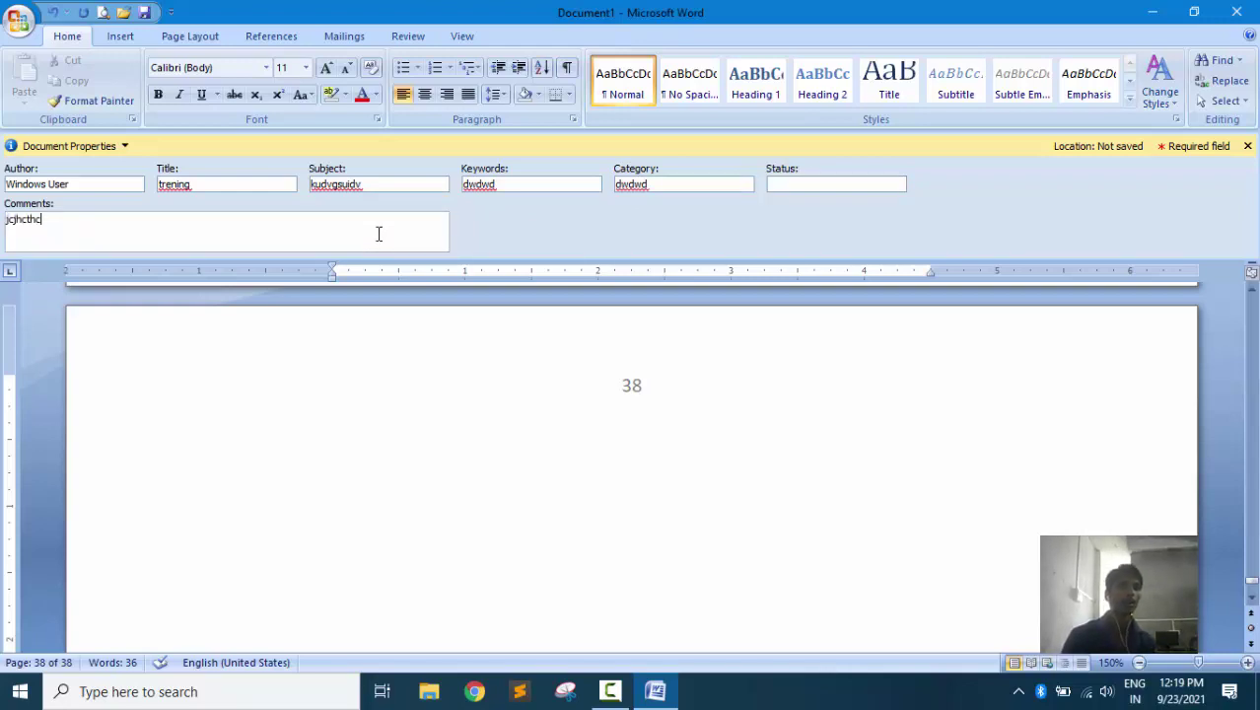
key("BackSpace")
key("BackSpace")
key("BackSpace")
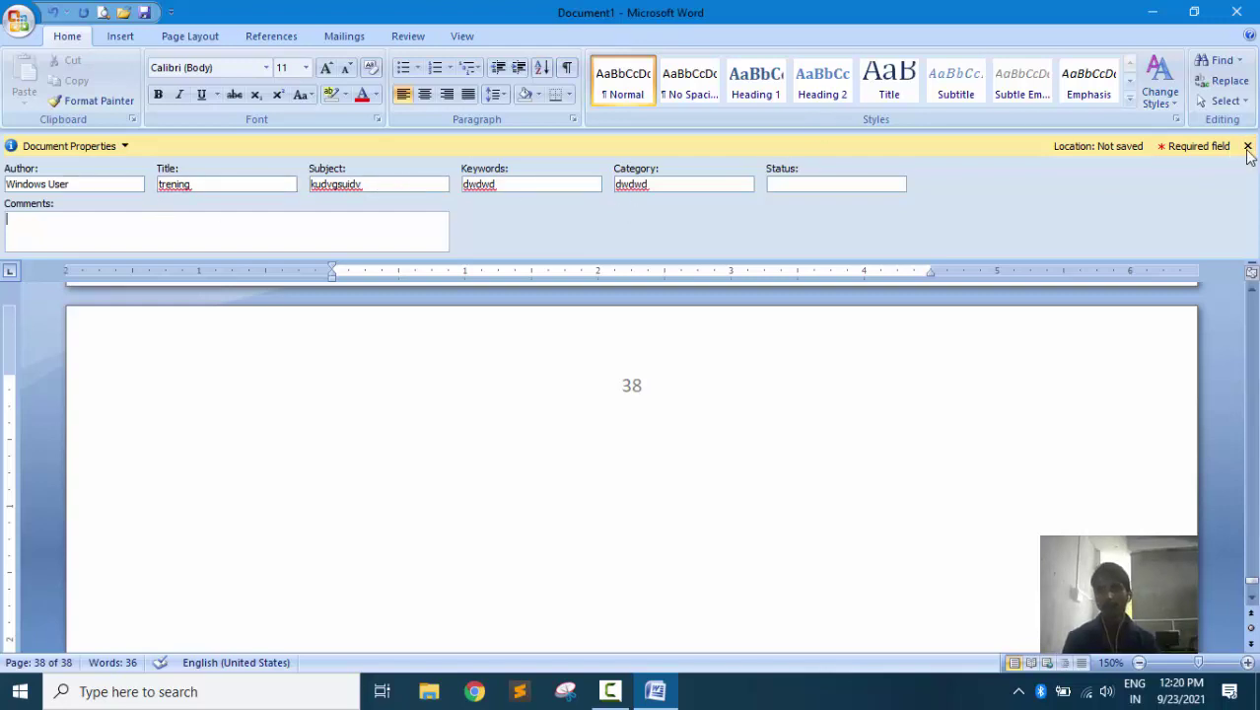
- Hide Document Properties, open the Document Inspector without saving, and close it uninspected
left_click(1247, 146)
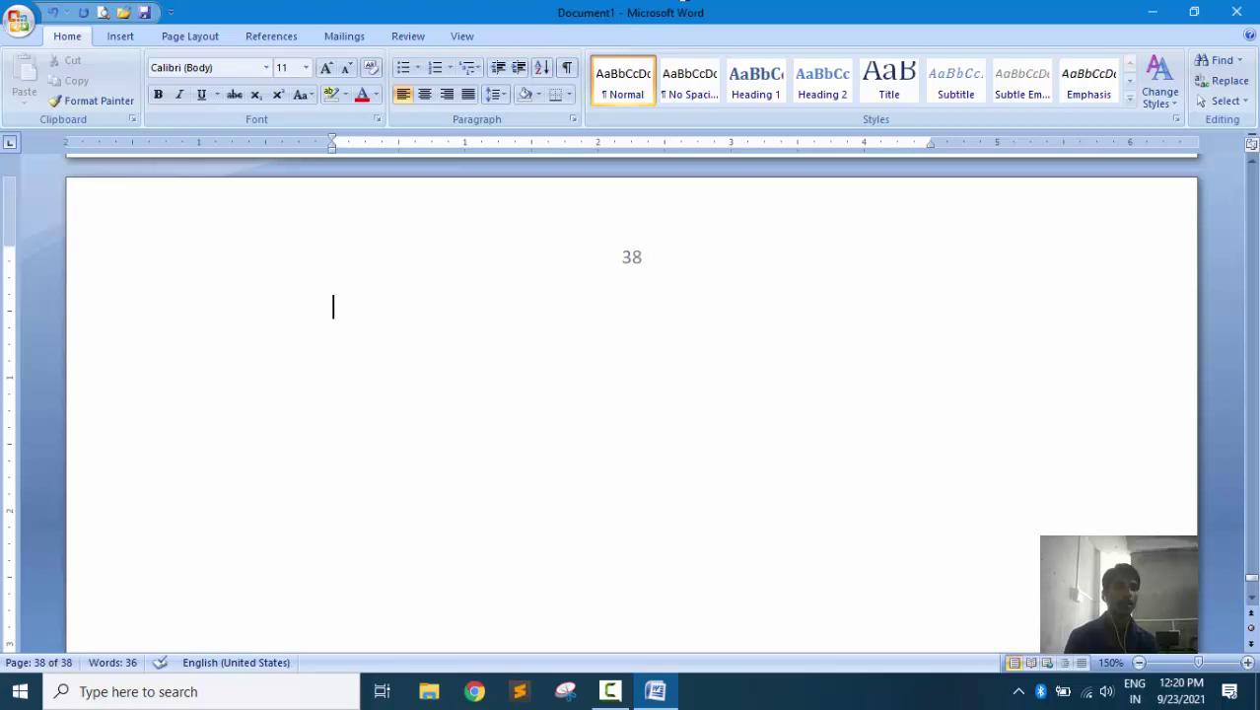
left_click(18, 18)
mouse_move(49, 269)
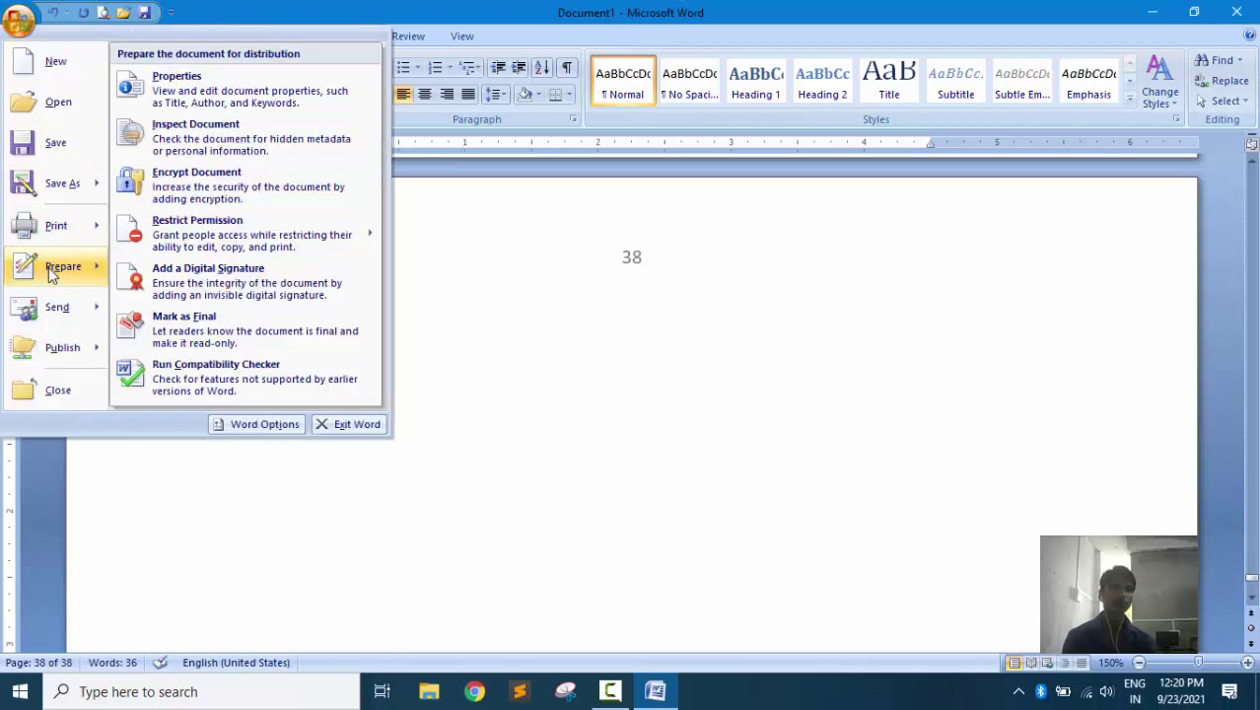
left_click(219, 152)
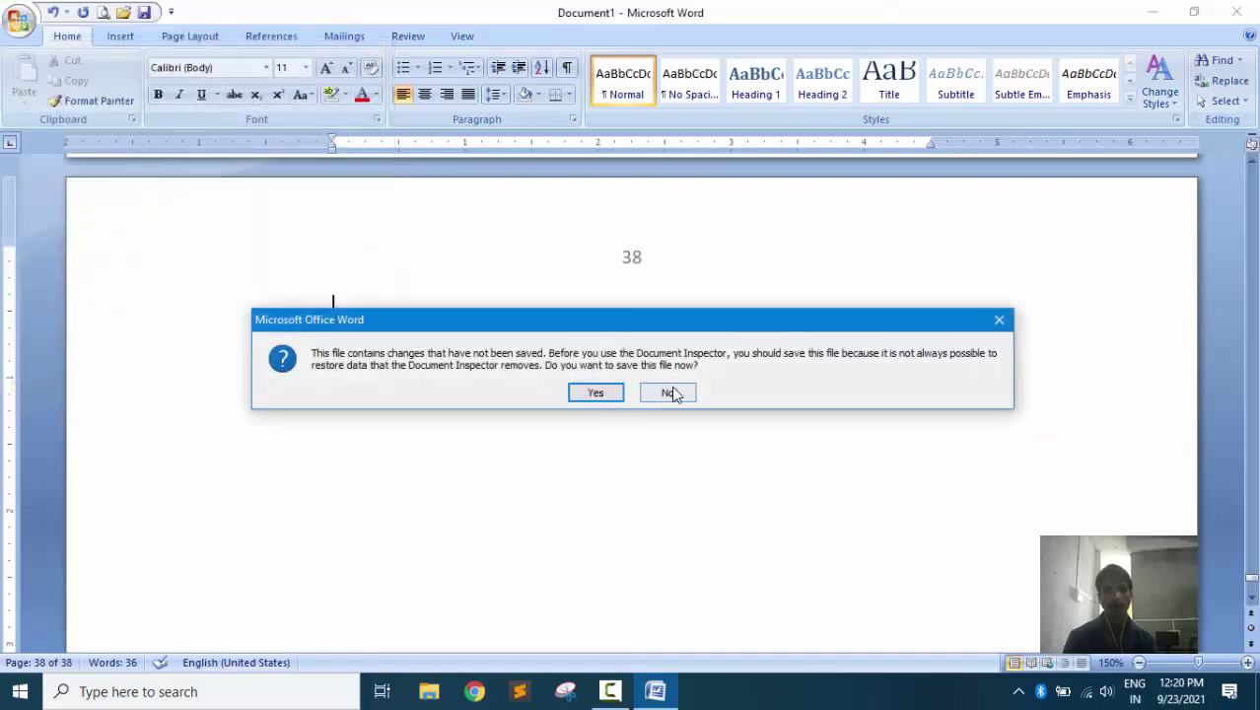
left_click(668, 393)
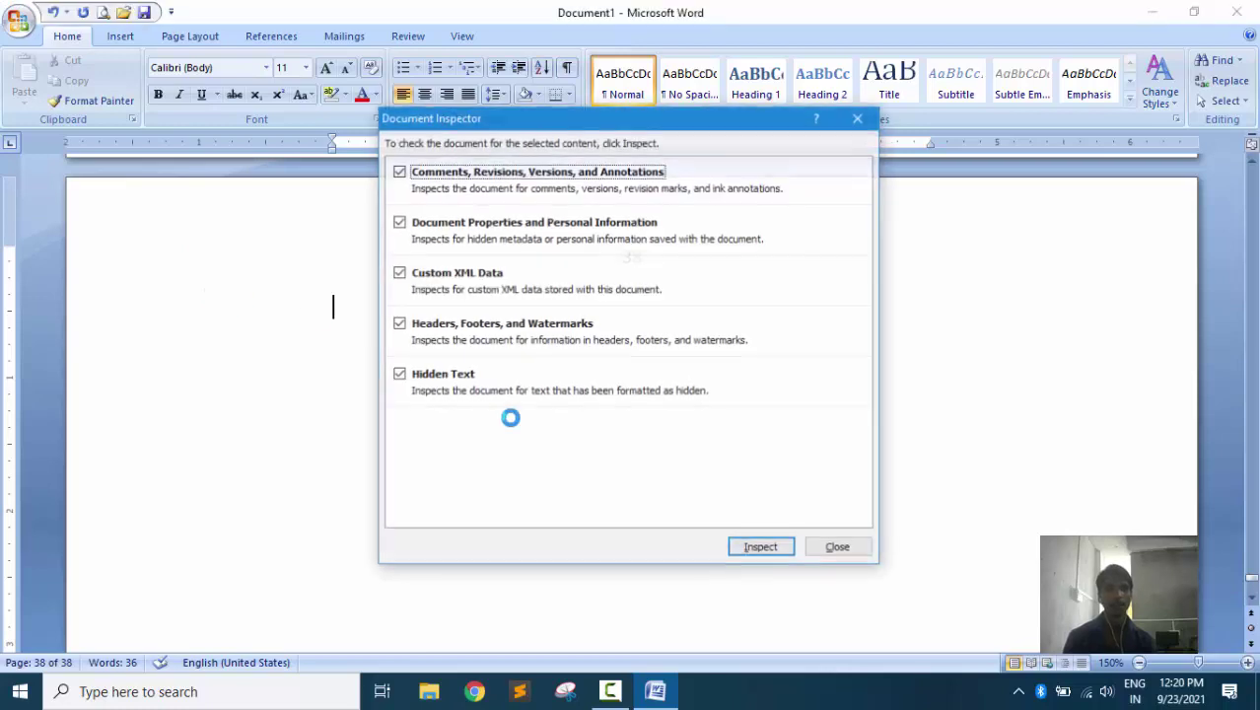
left_click(839, 550)
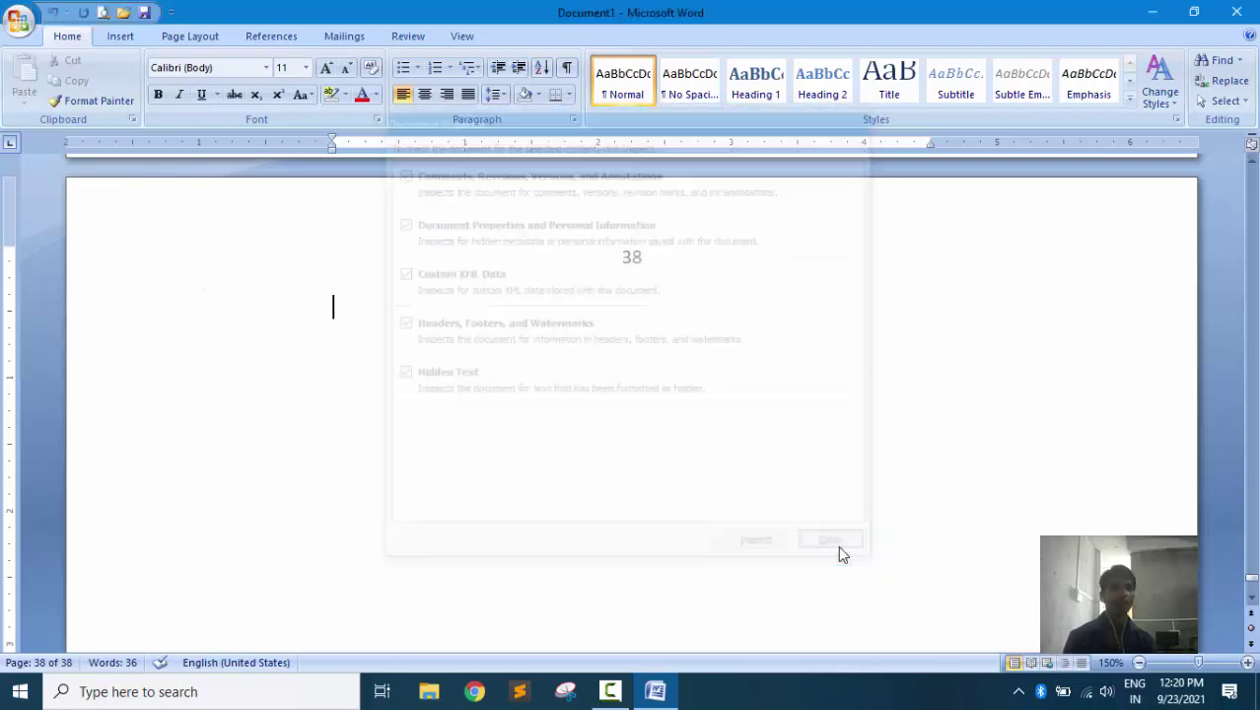
- Show the Office menu's Prepare submenu, dismiss it, and reopen the Office menu
left_click(16, 22)
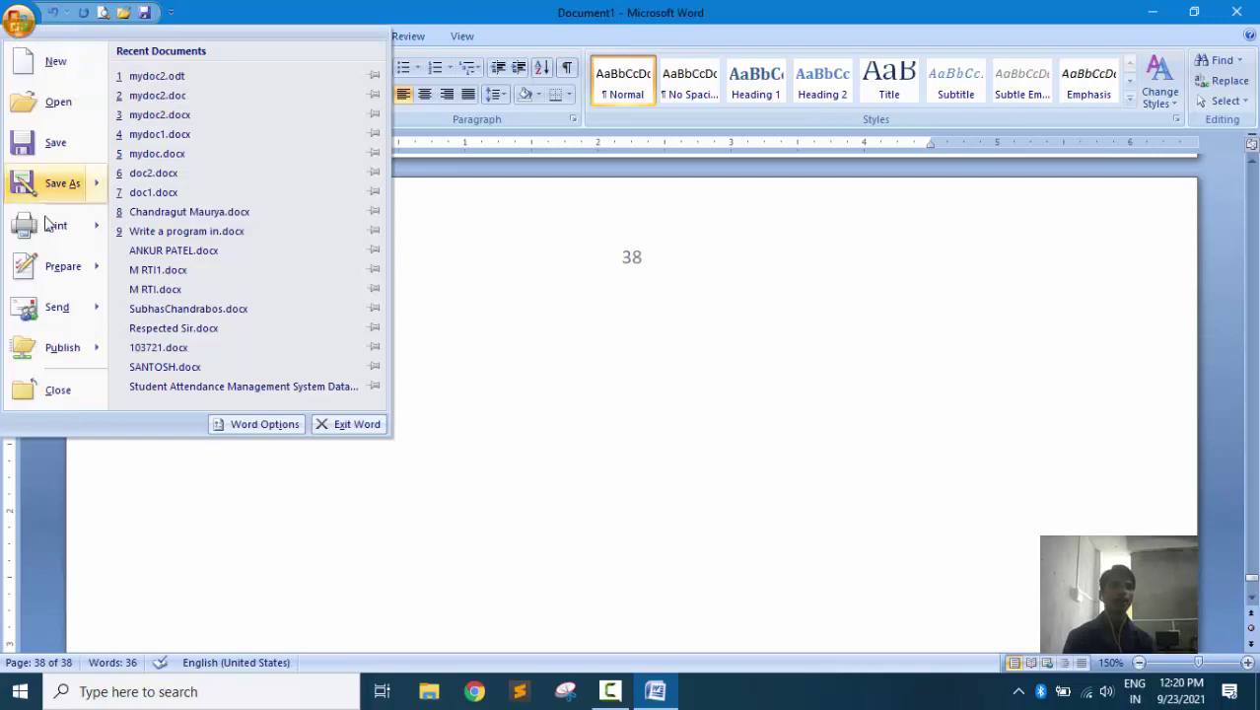
mouse_move(61, 271)
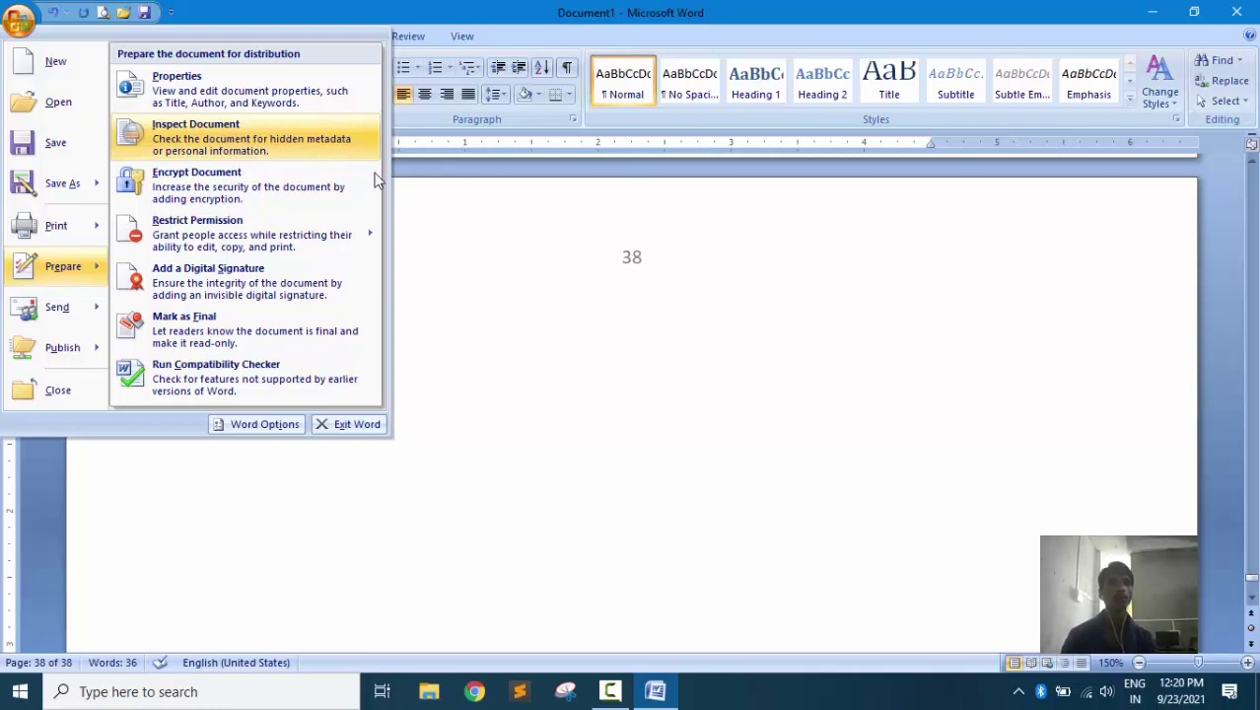
left_click(475, 250)
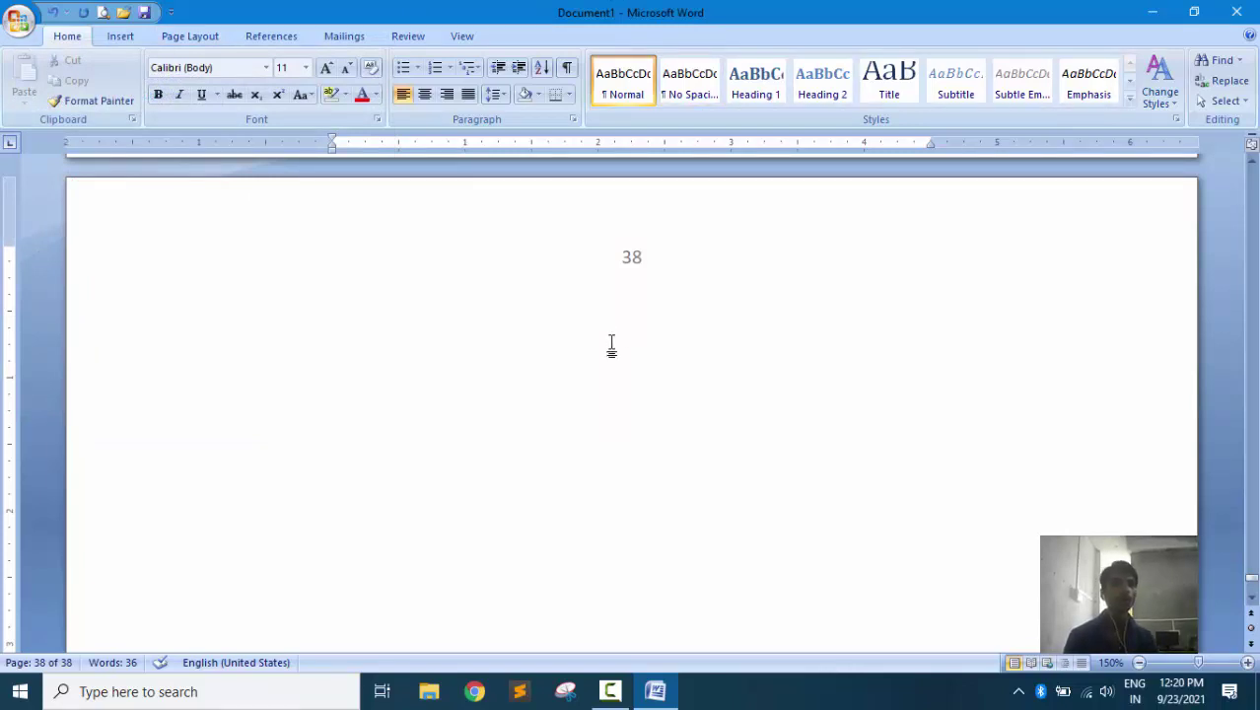
left_click(17, 20)
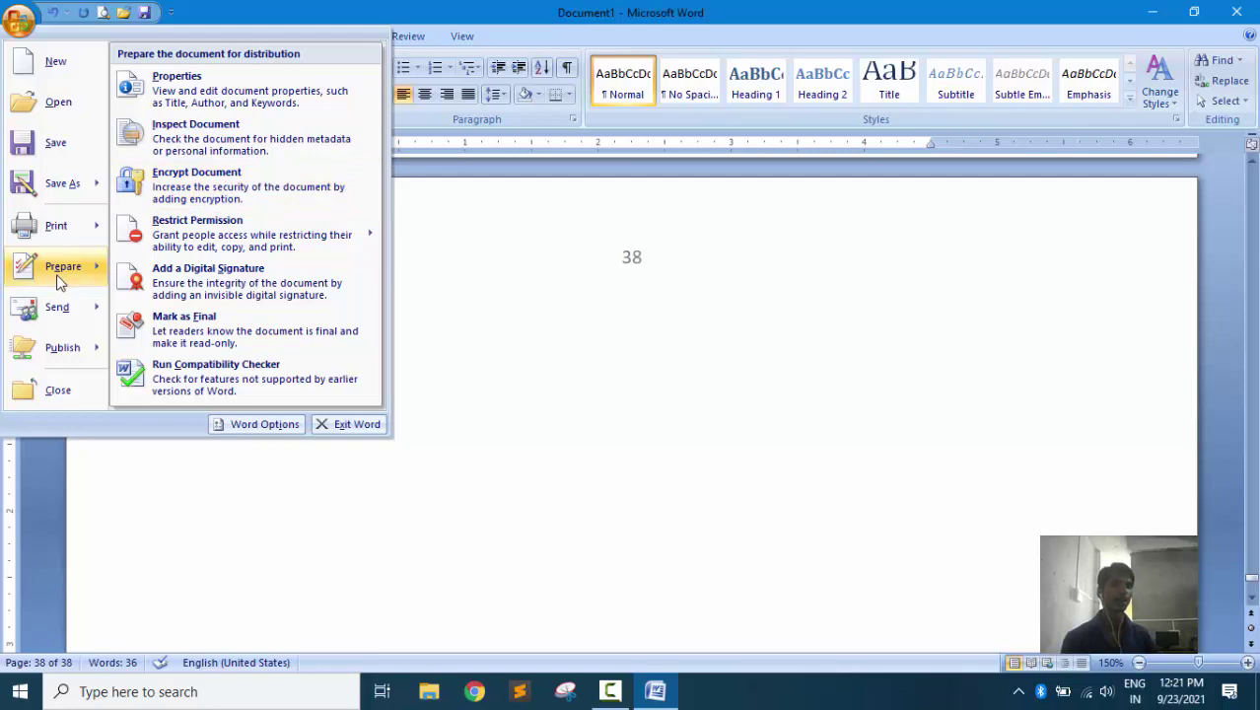
- Encrypt the document with a password, entering it and then re-entering it to confirm
left_click(194, 197)
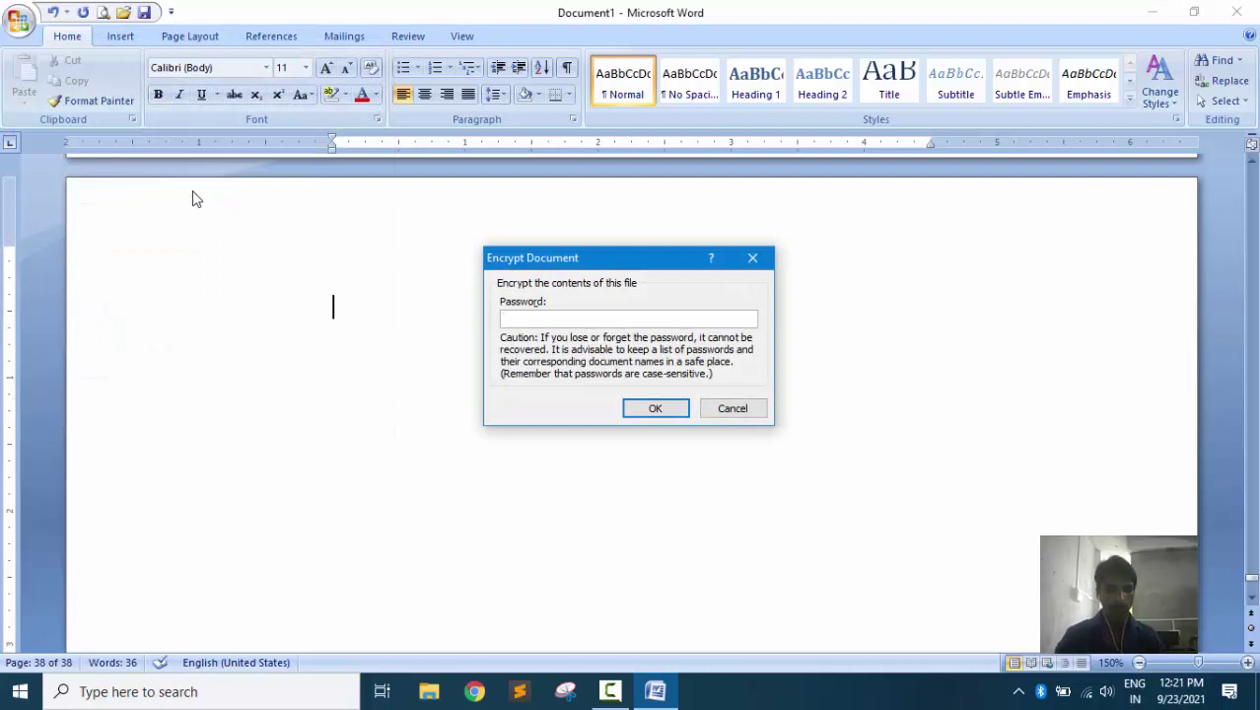
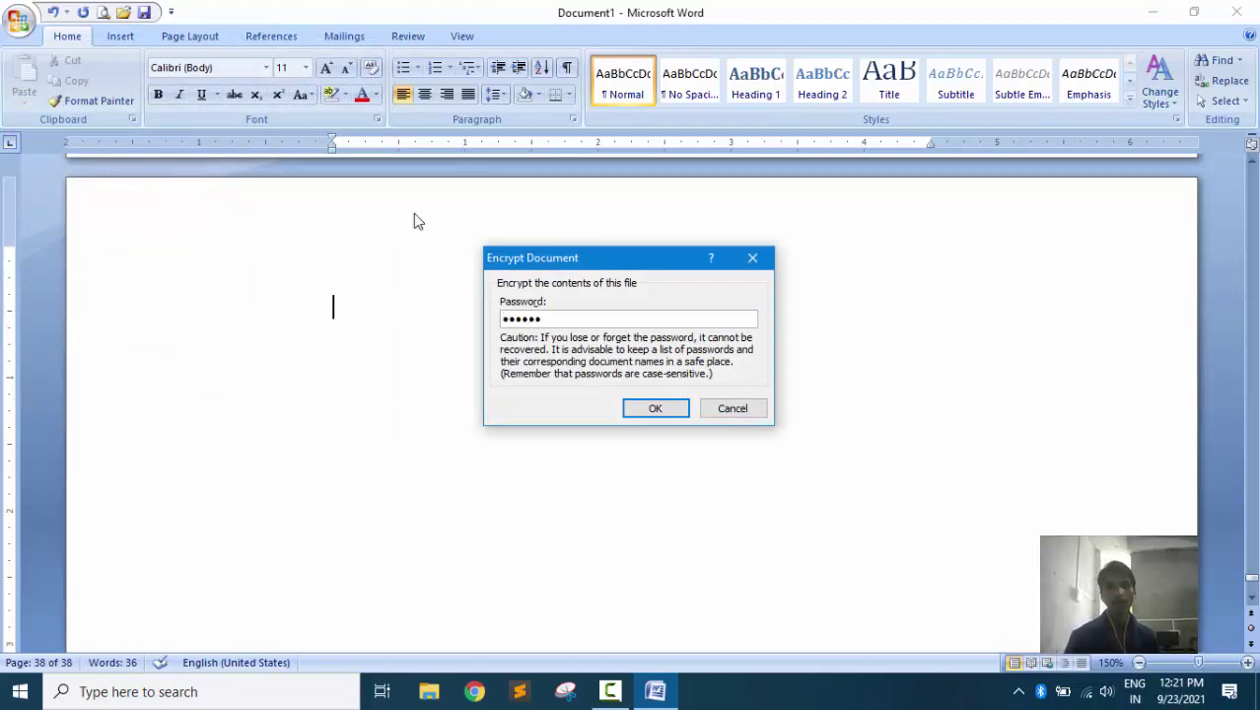
left_click(654, 406)
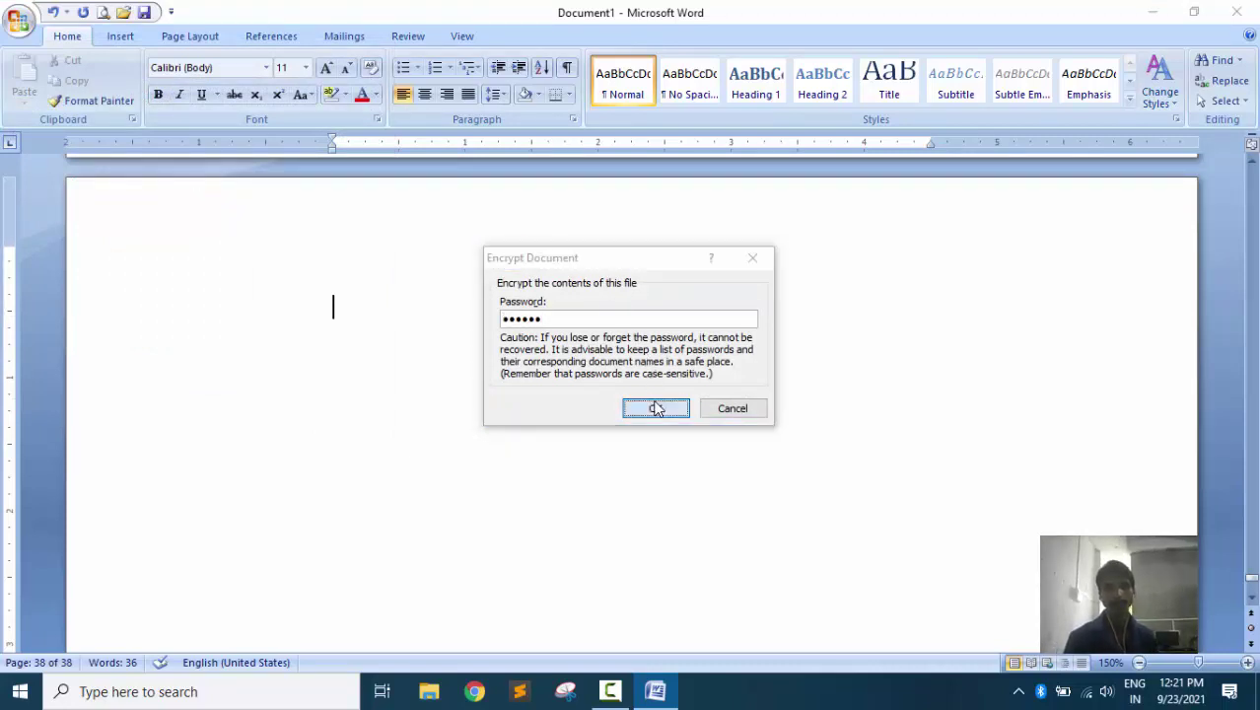
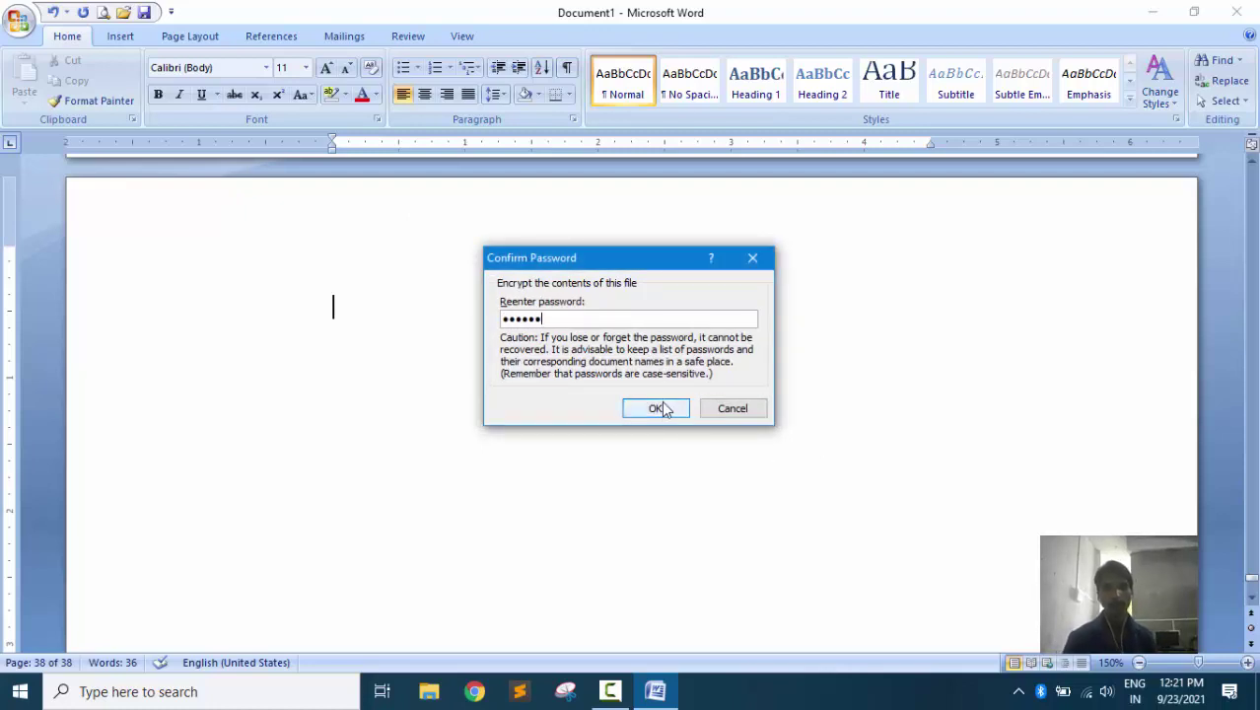
left_click(663, 410)
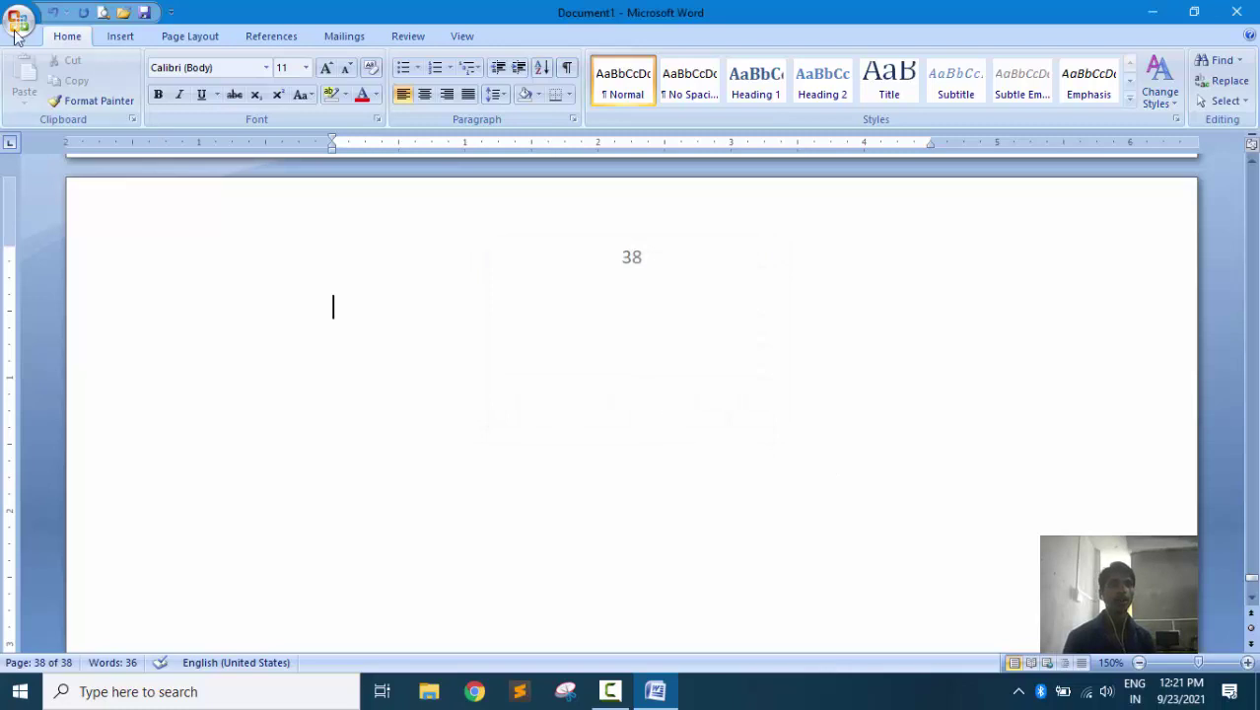
- Save the encrypted document to the Desktop under the file name pwd
left_click(146, 14)
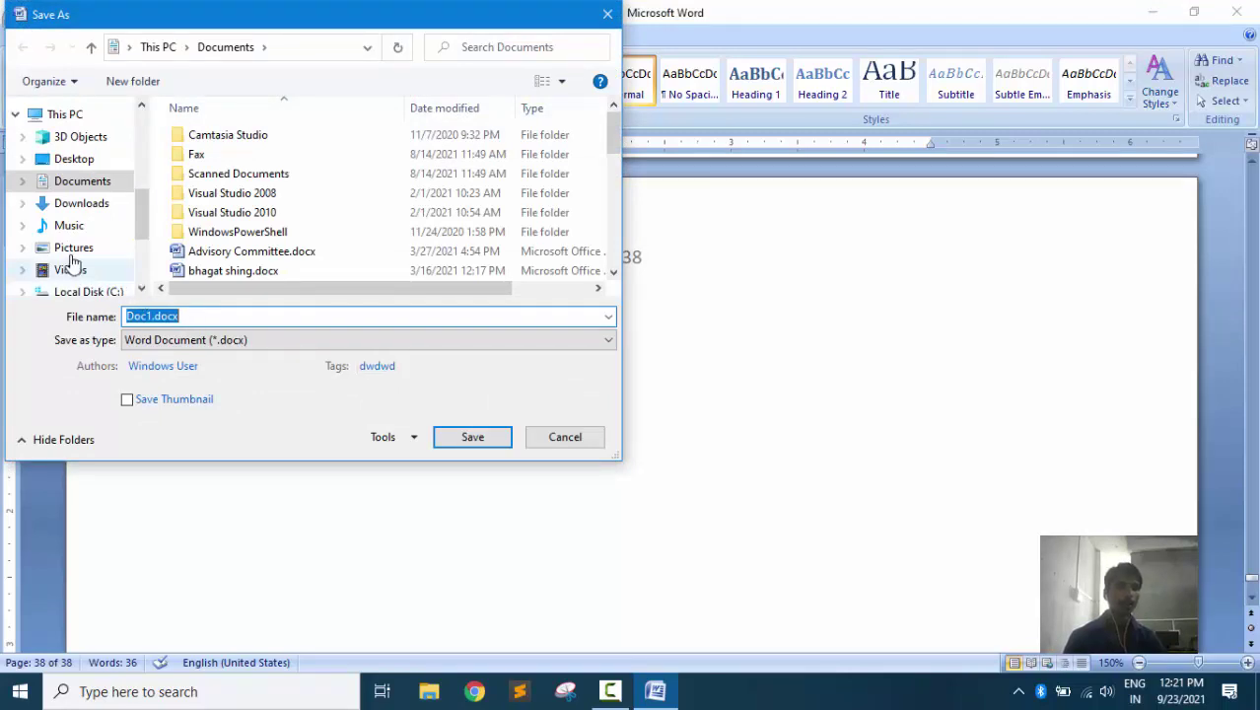
left_click(66, 161)
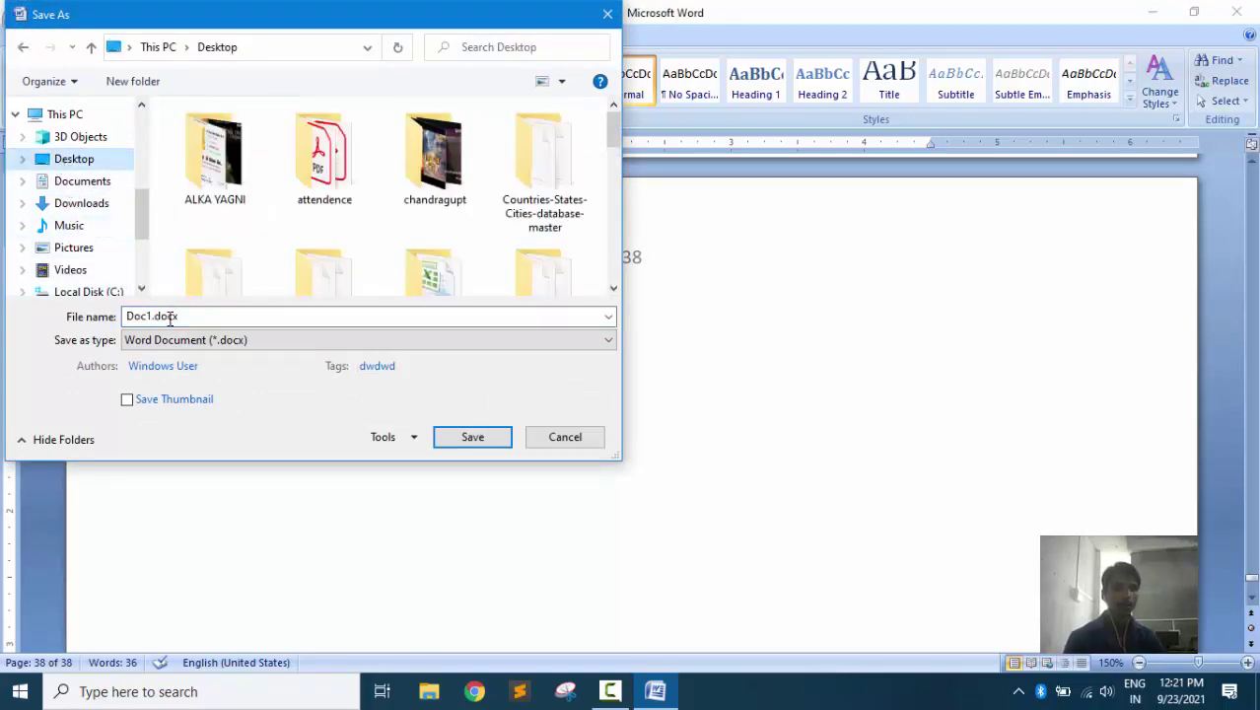
left_click(200, 317)
key("BackSpace")
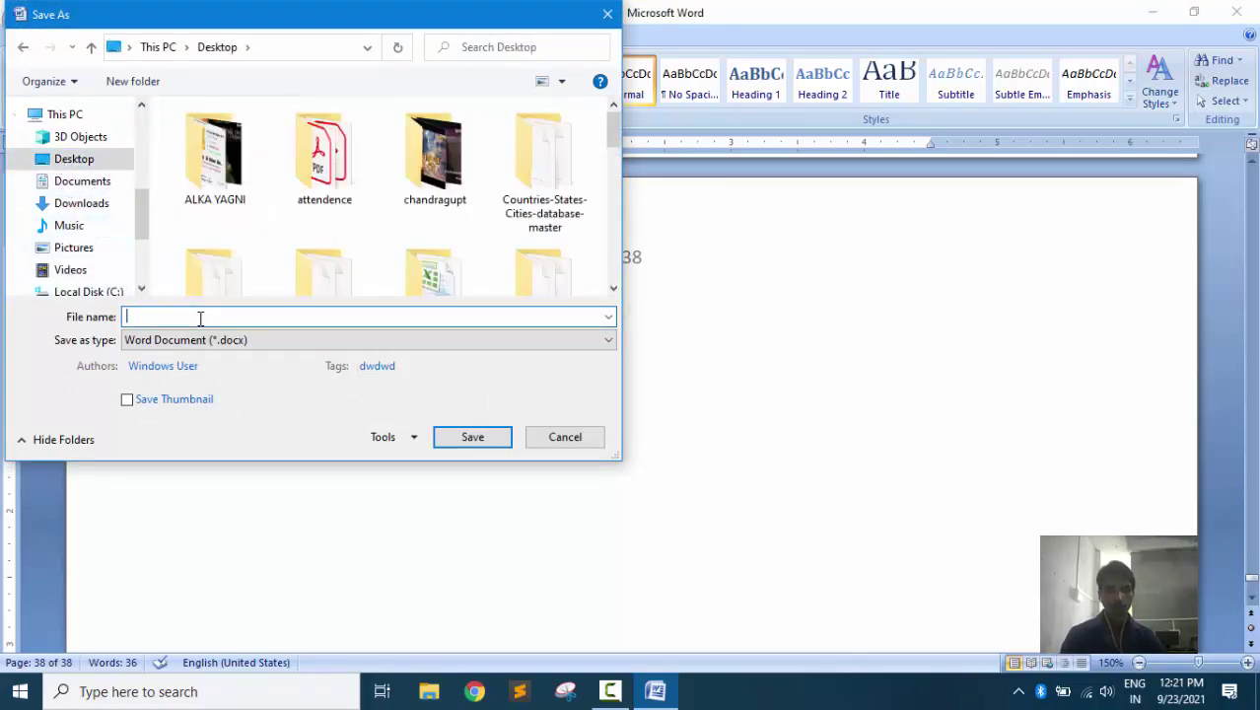
type("pwd")
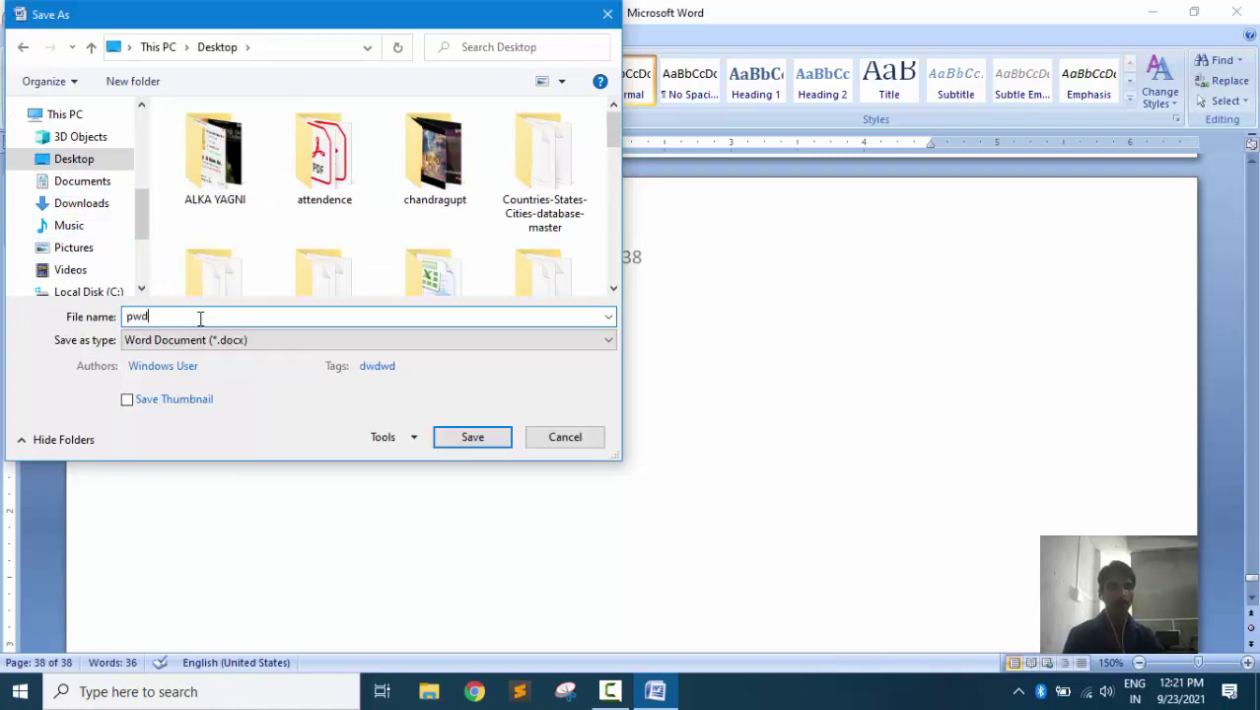
key("Return")
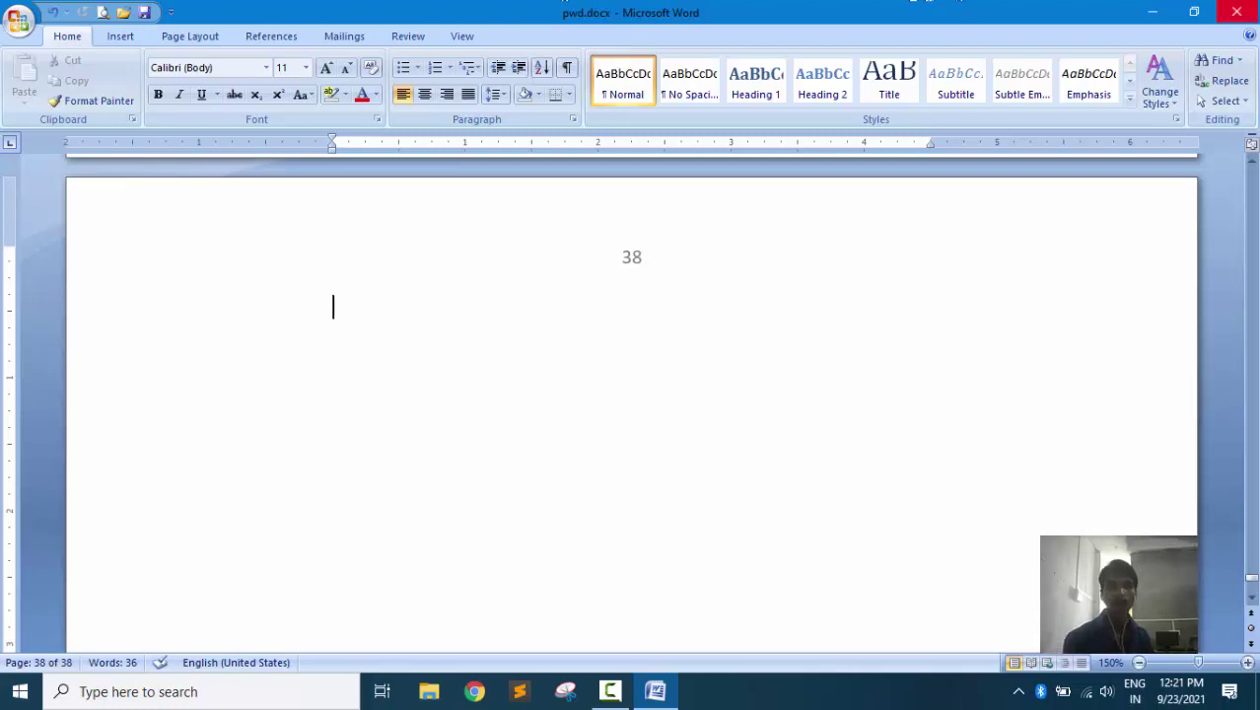
- Close Word, try opening pwd.docx with a wrong password, dismiss the error, and close Word
left_click(1236, 12)
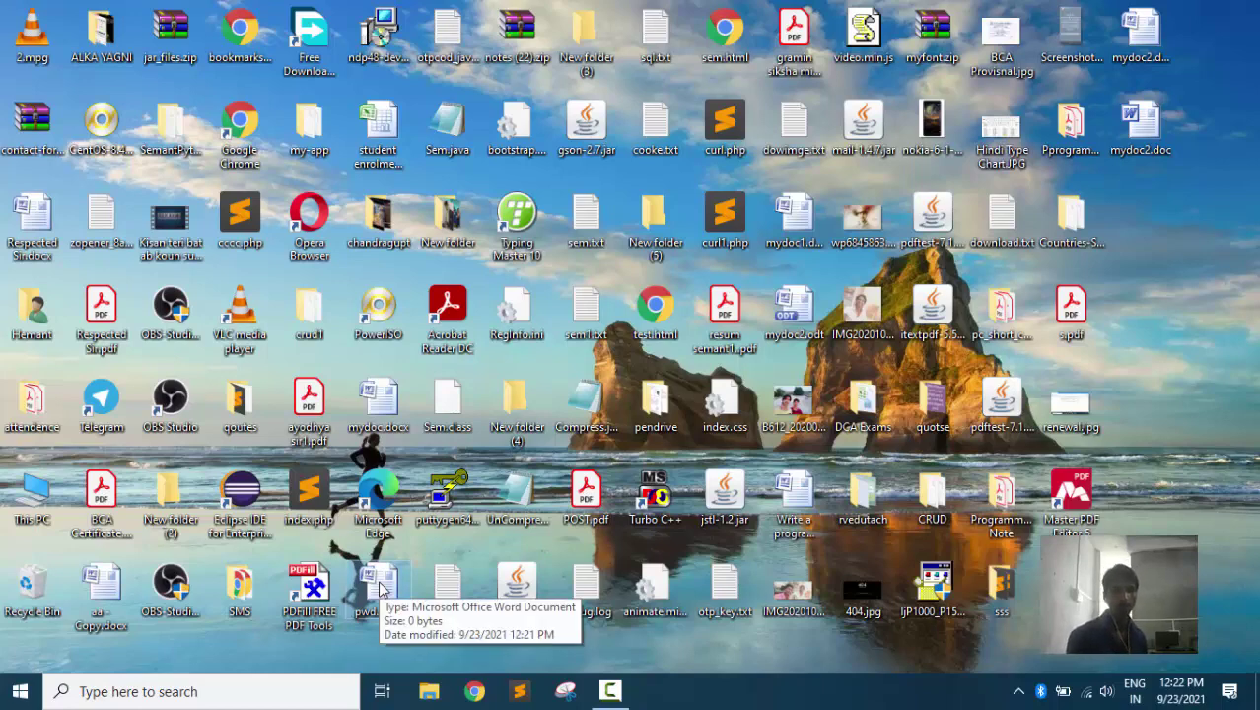
double_click(381, 588)
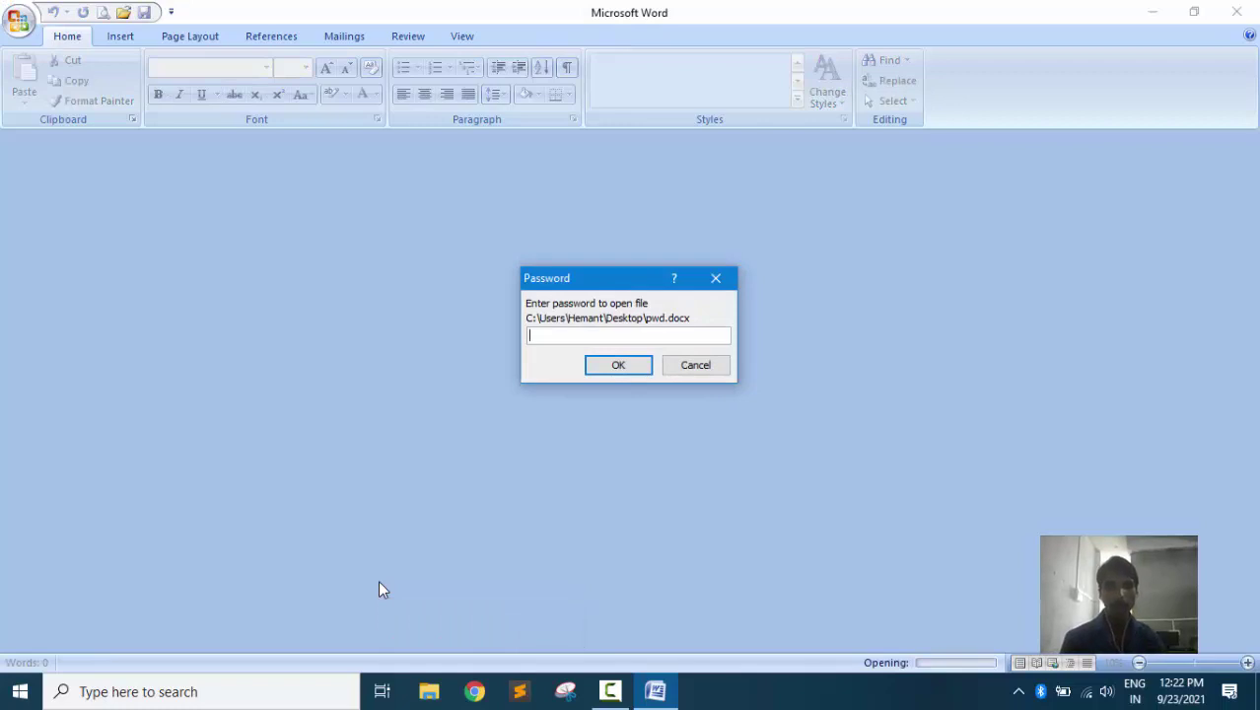
key("Return")
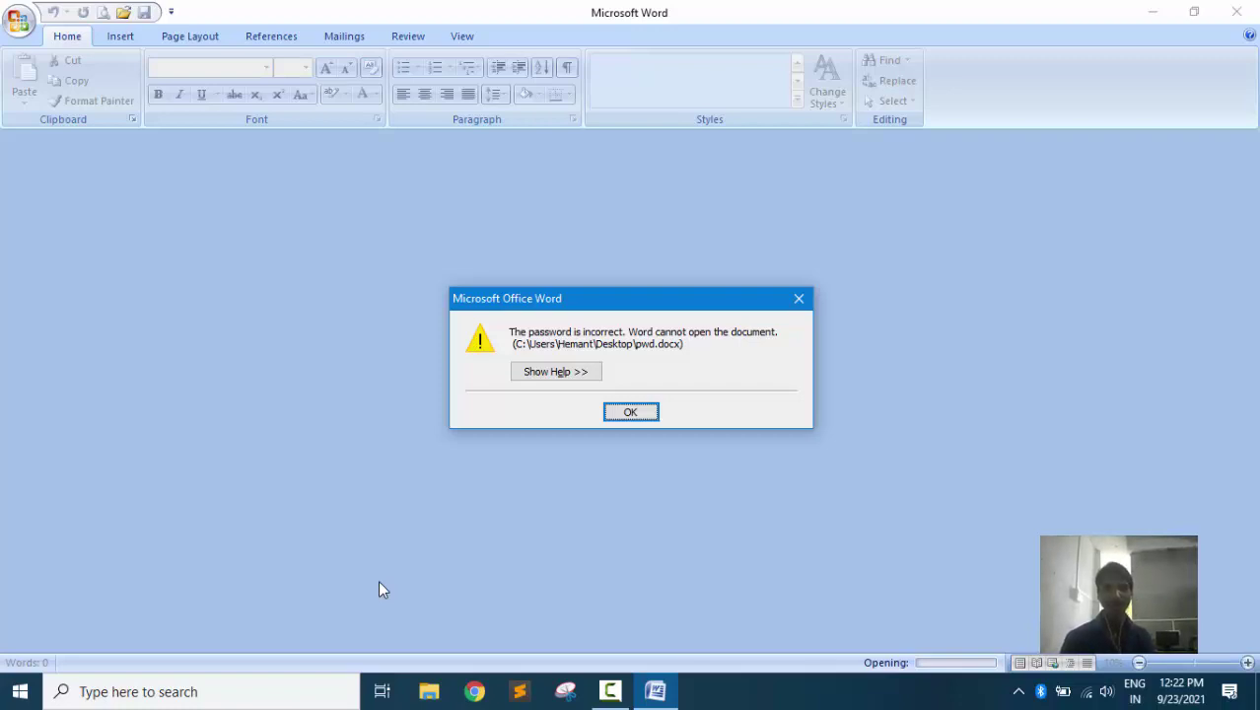
key("Return")
left_click(1237, 12)
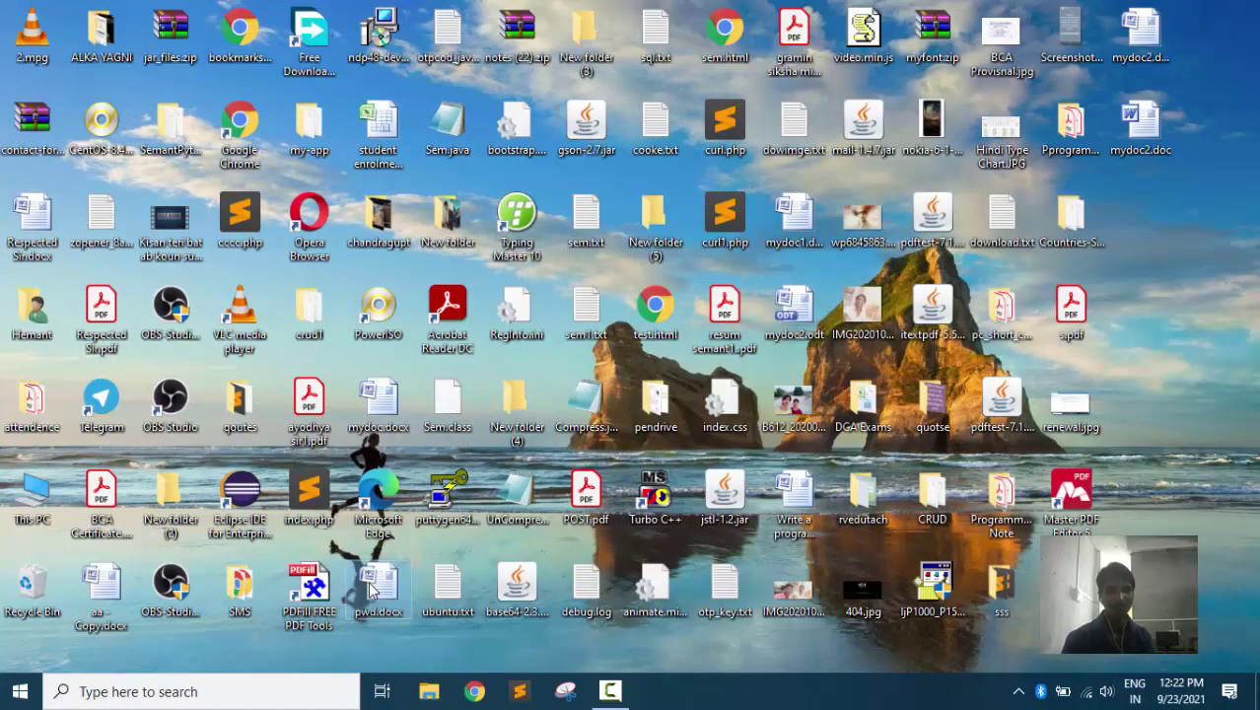
- Open pwd.docx with the correct password, add a 'Password :' line stating it, and save
double_click(372, 589)
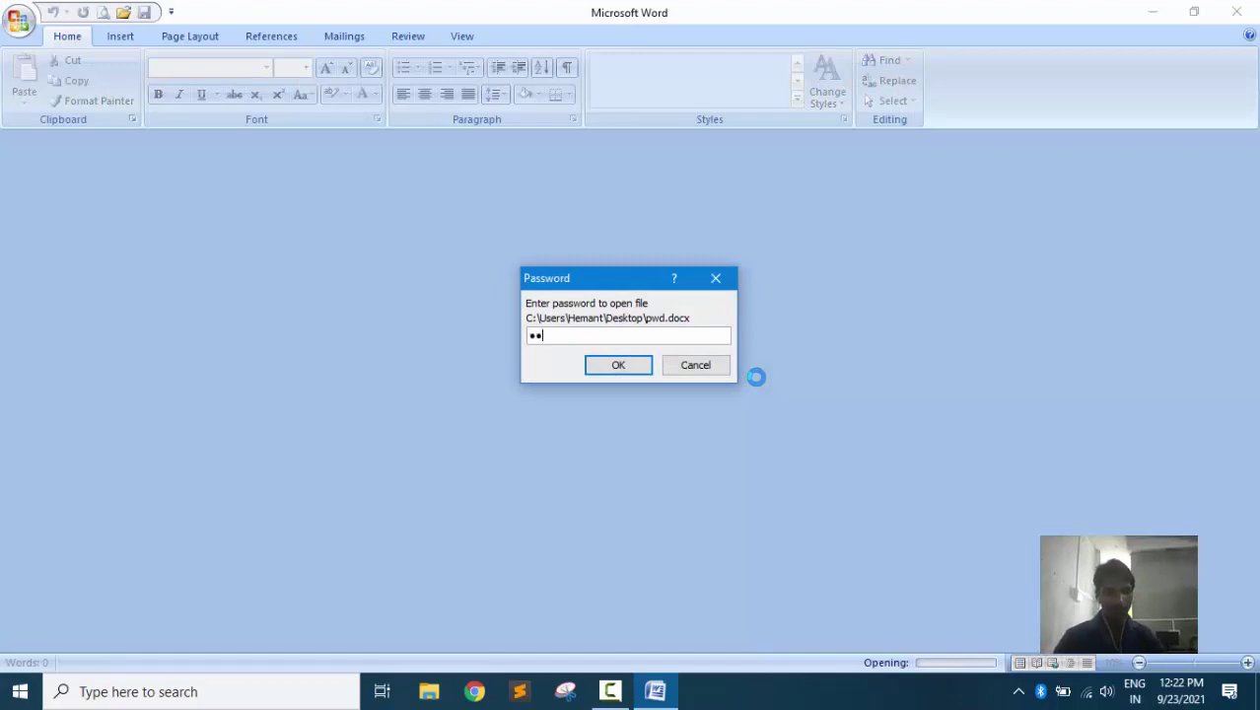
type("6")
key("Return")
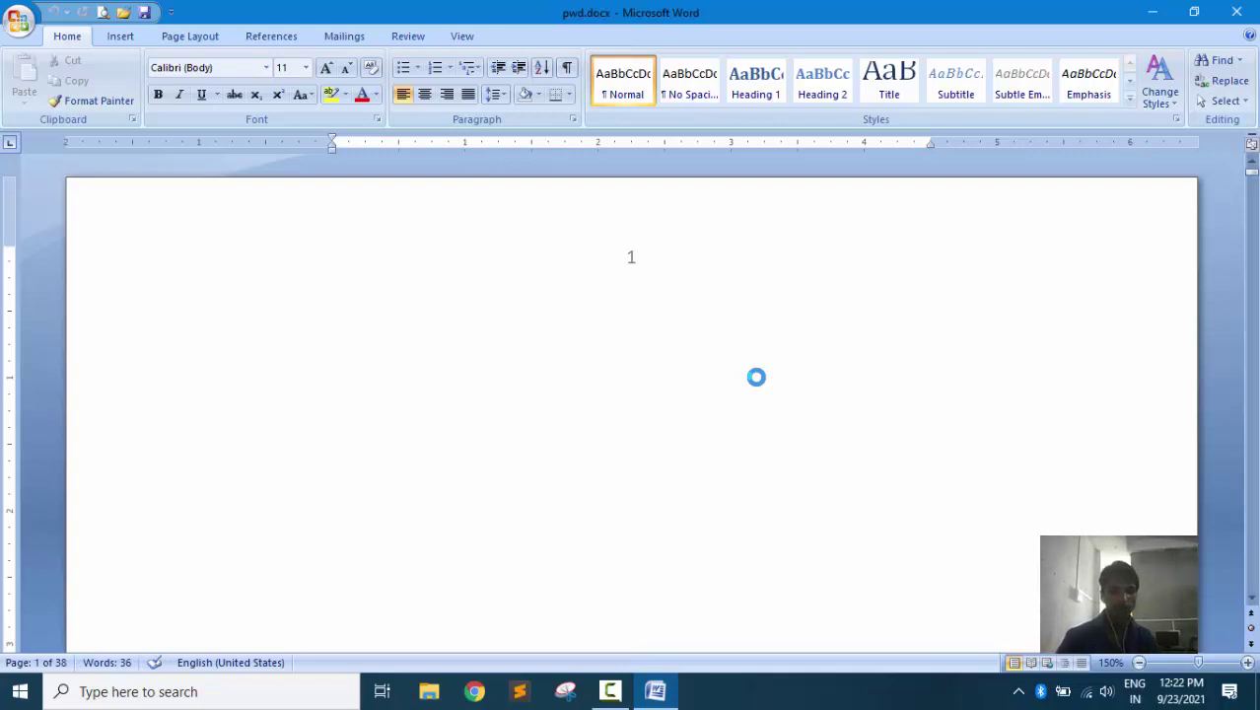
type("ass")
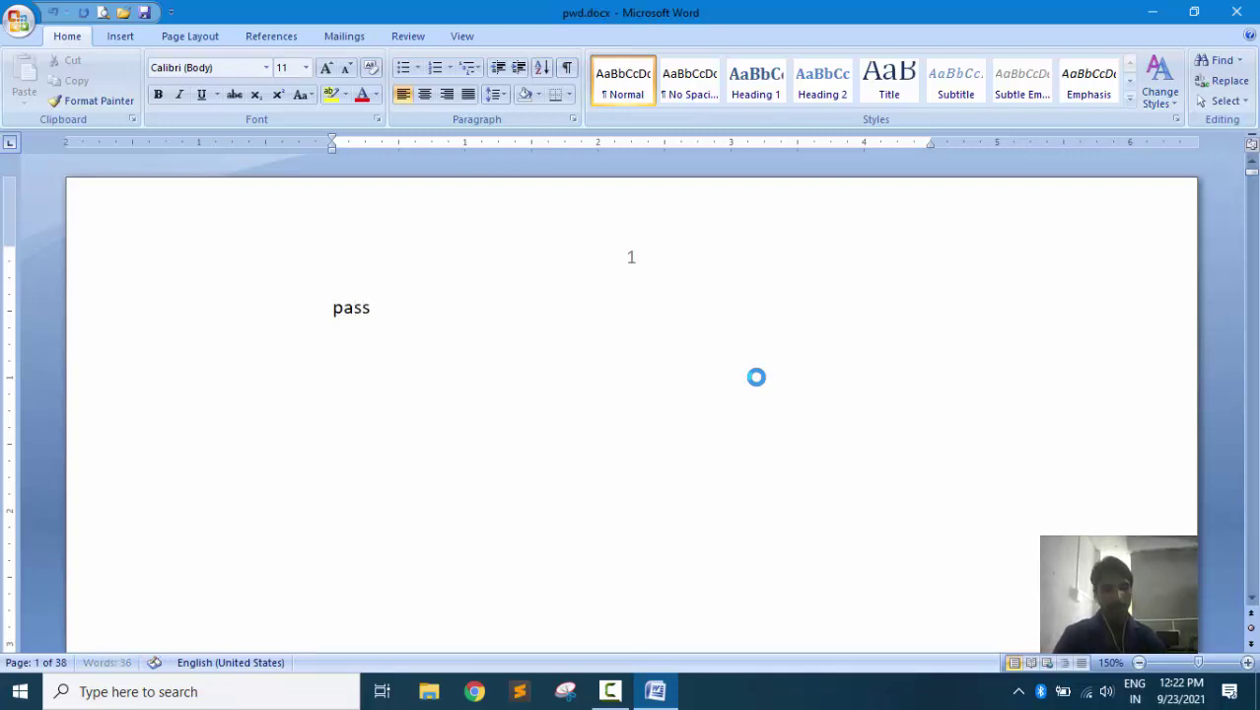
type("word ")
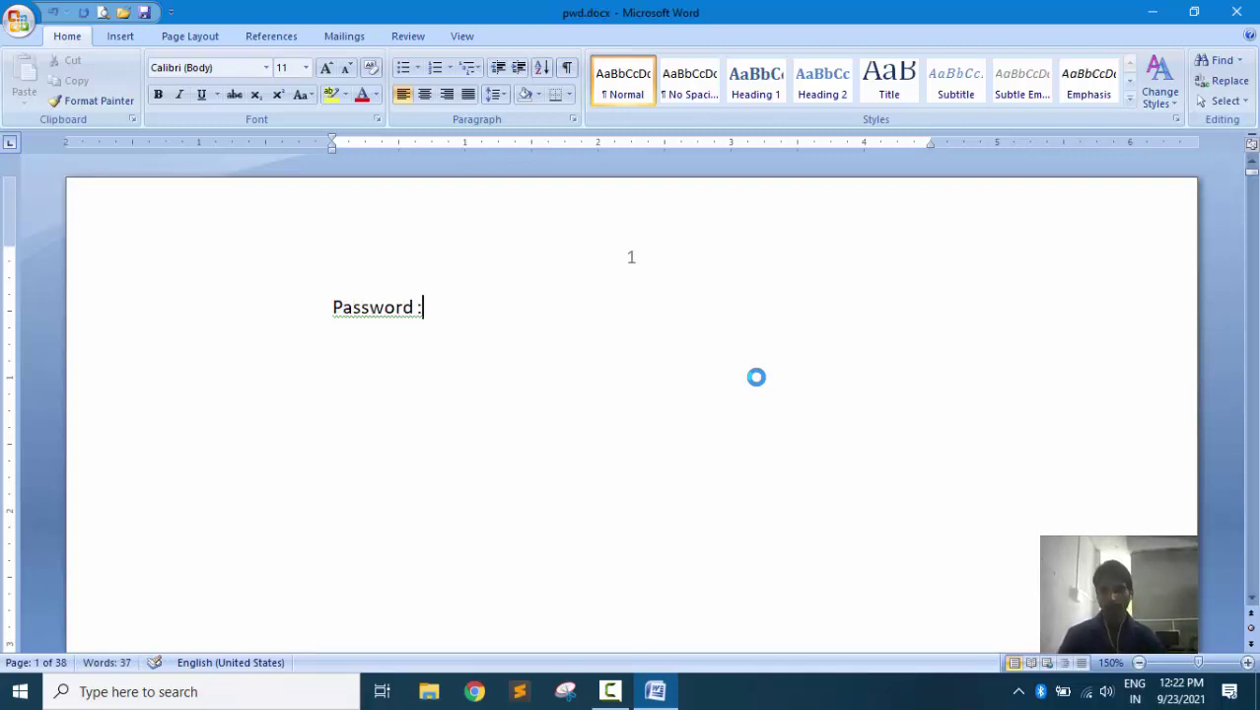
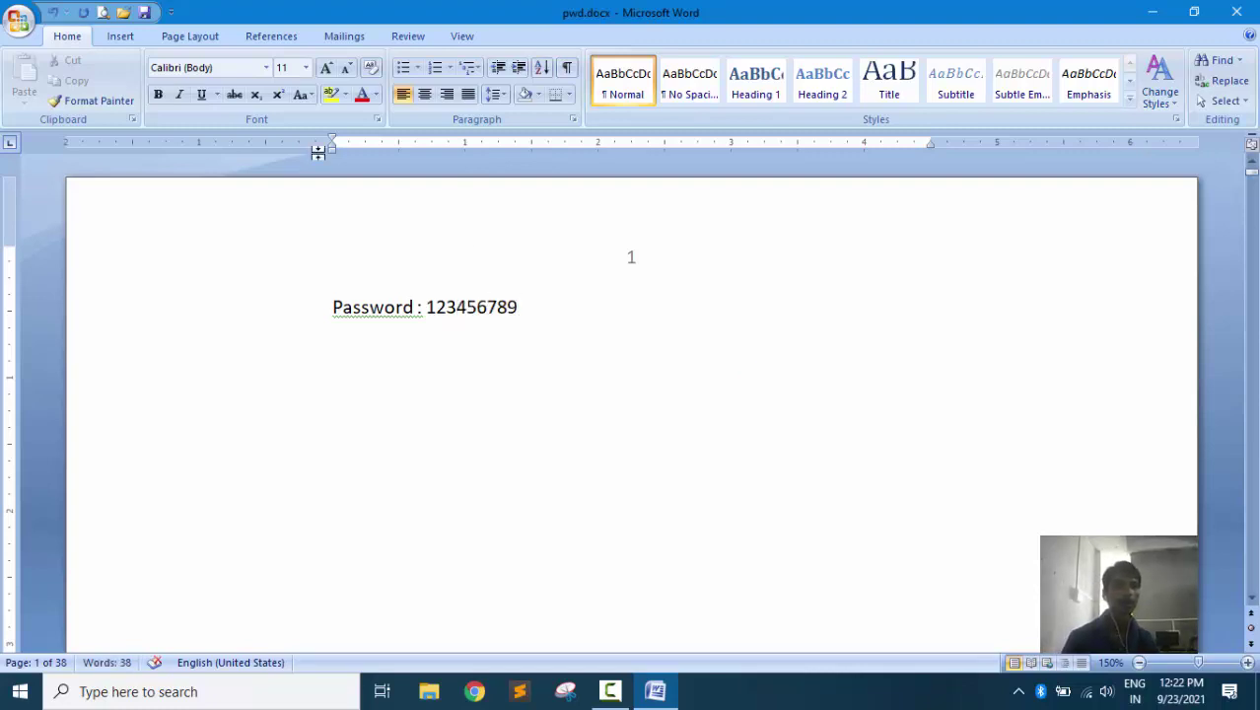
left_click(145, 12)
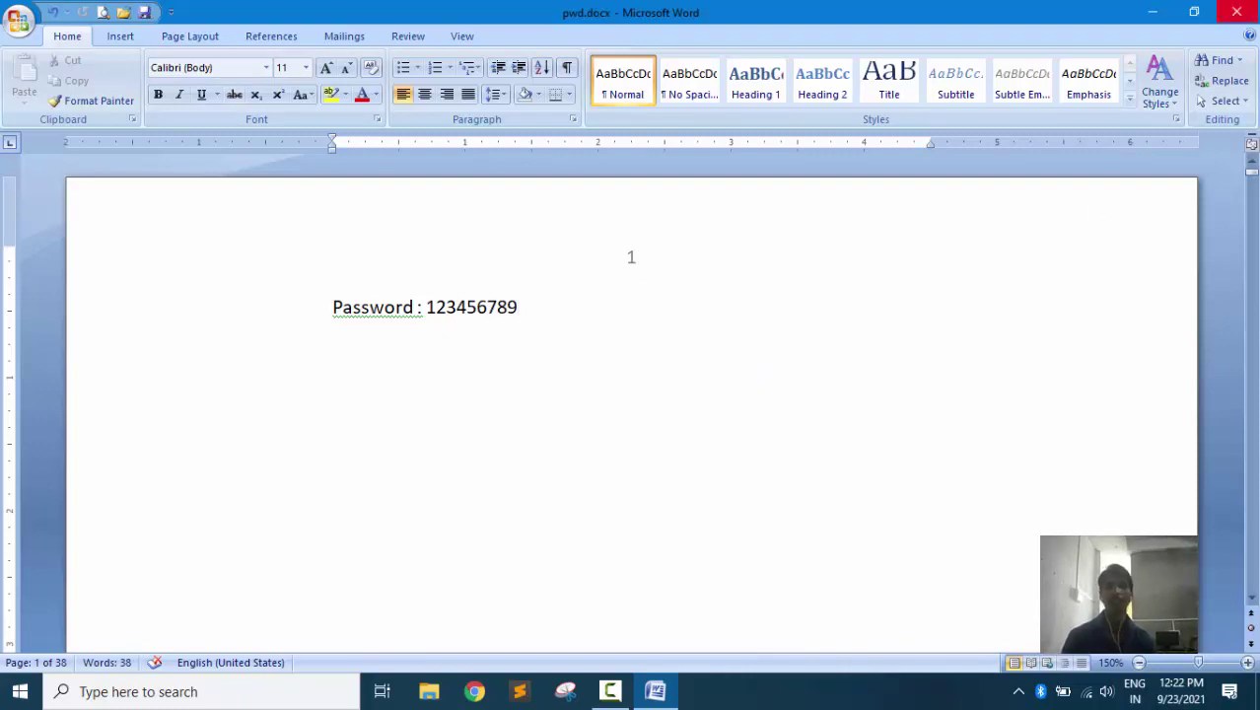
- Close Word and reopen pwd.docx from the desktop by entering its password
left_click(1236, 12)
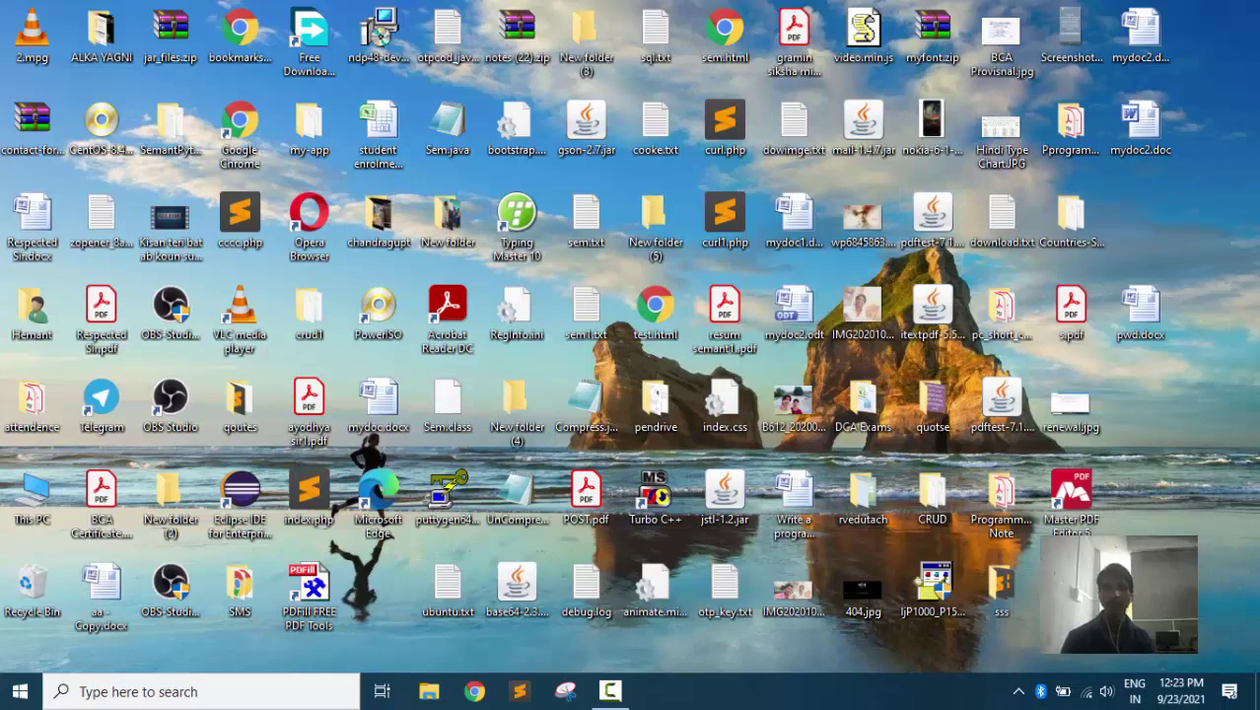
double_click(1141, 308)
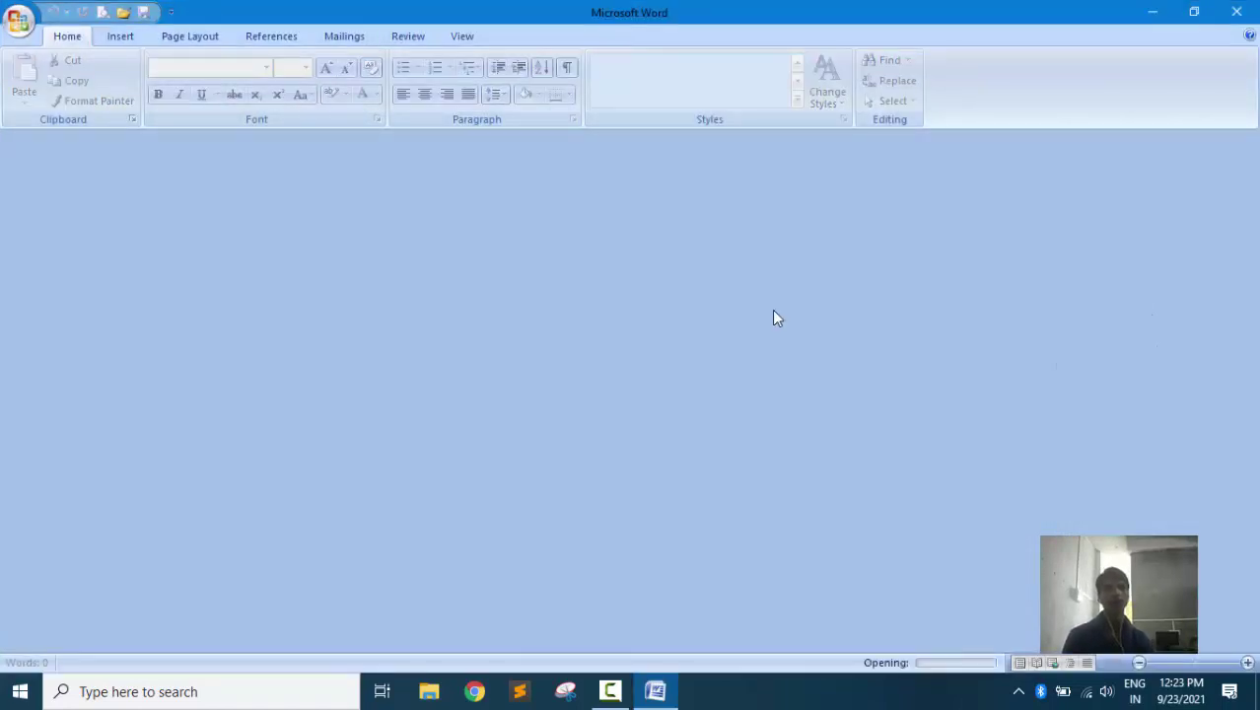
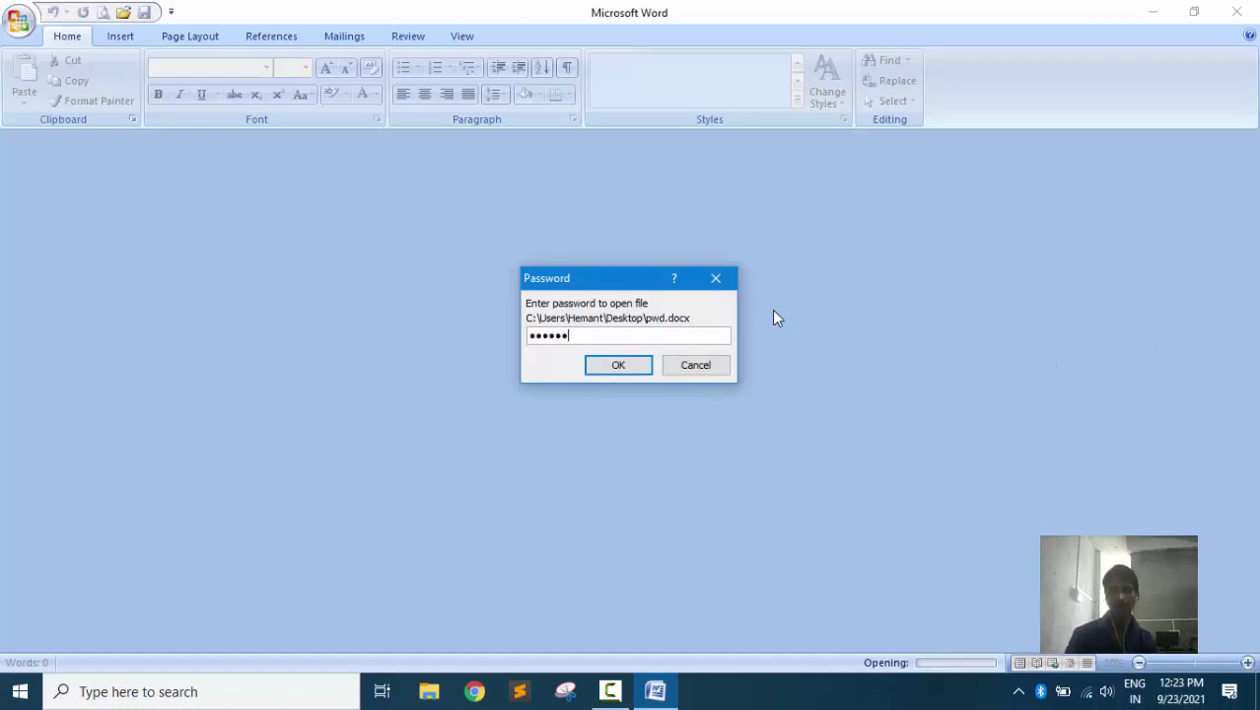
key("Return")
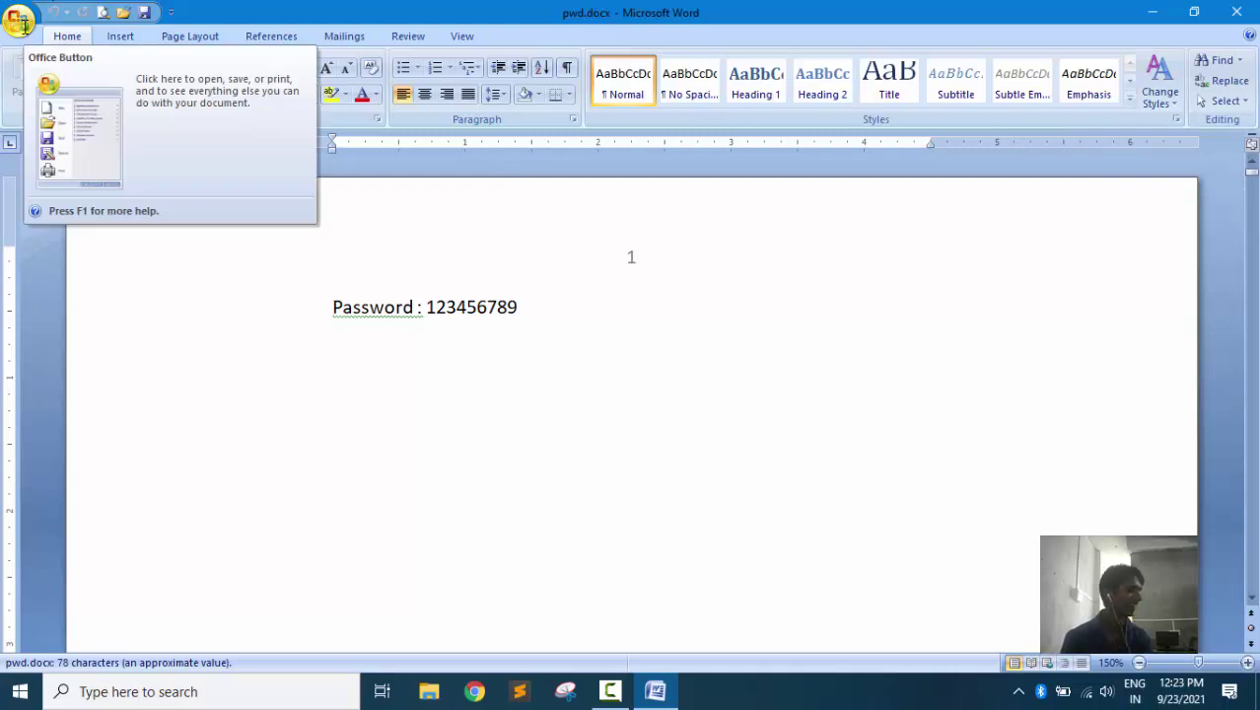
- Revisit the Prepare > Encrypt Document password prompt twice, keeping the existing password
left_click(19, 21)
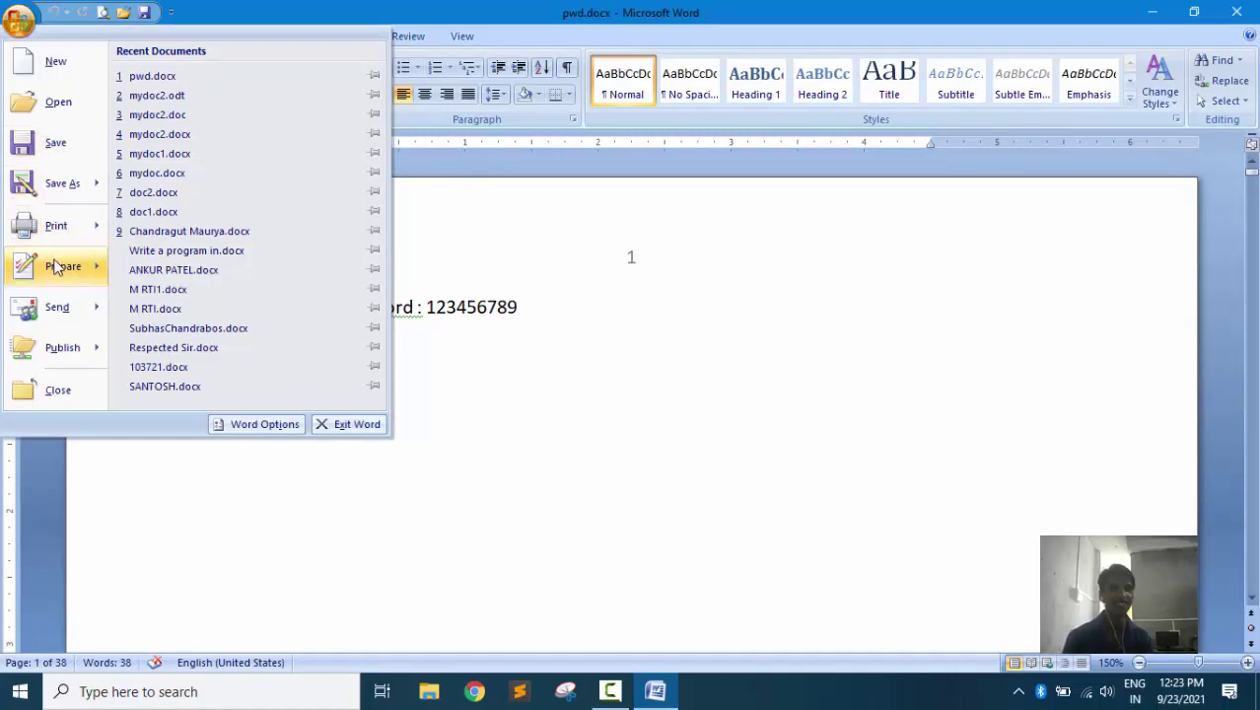
mouse_move(56, 267)
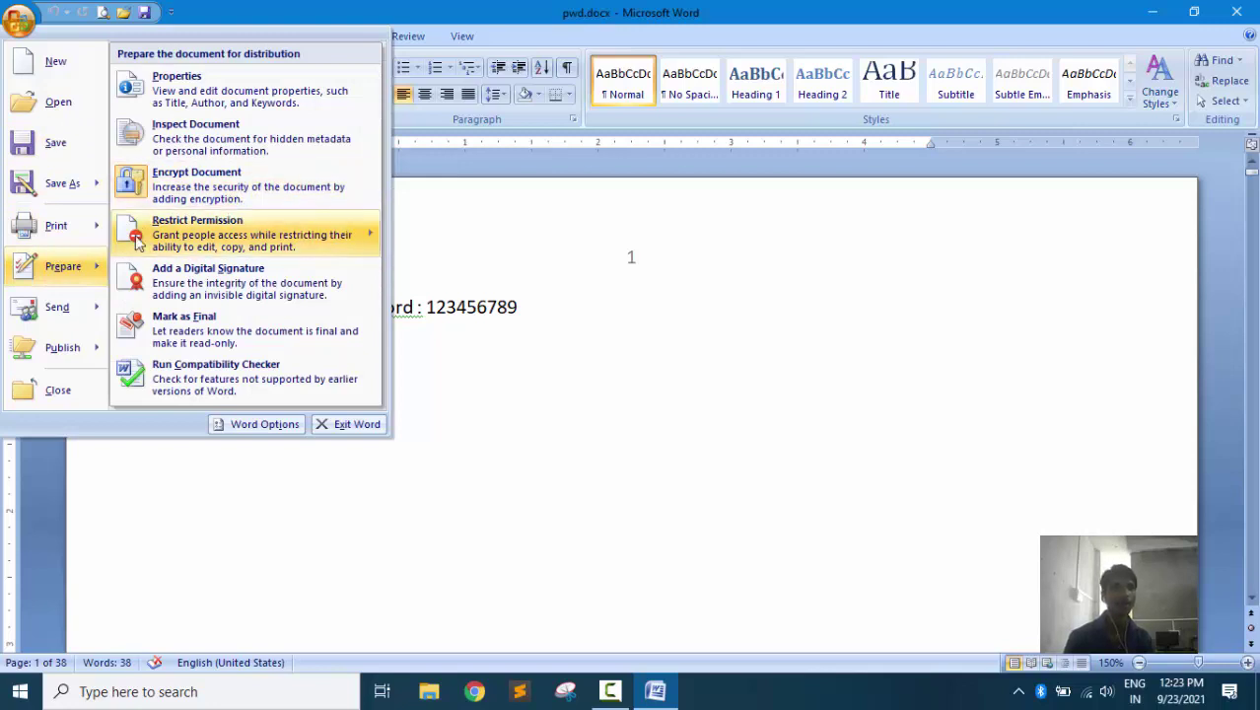
left_click(212, 197)
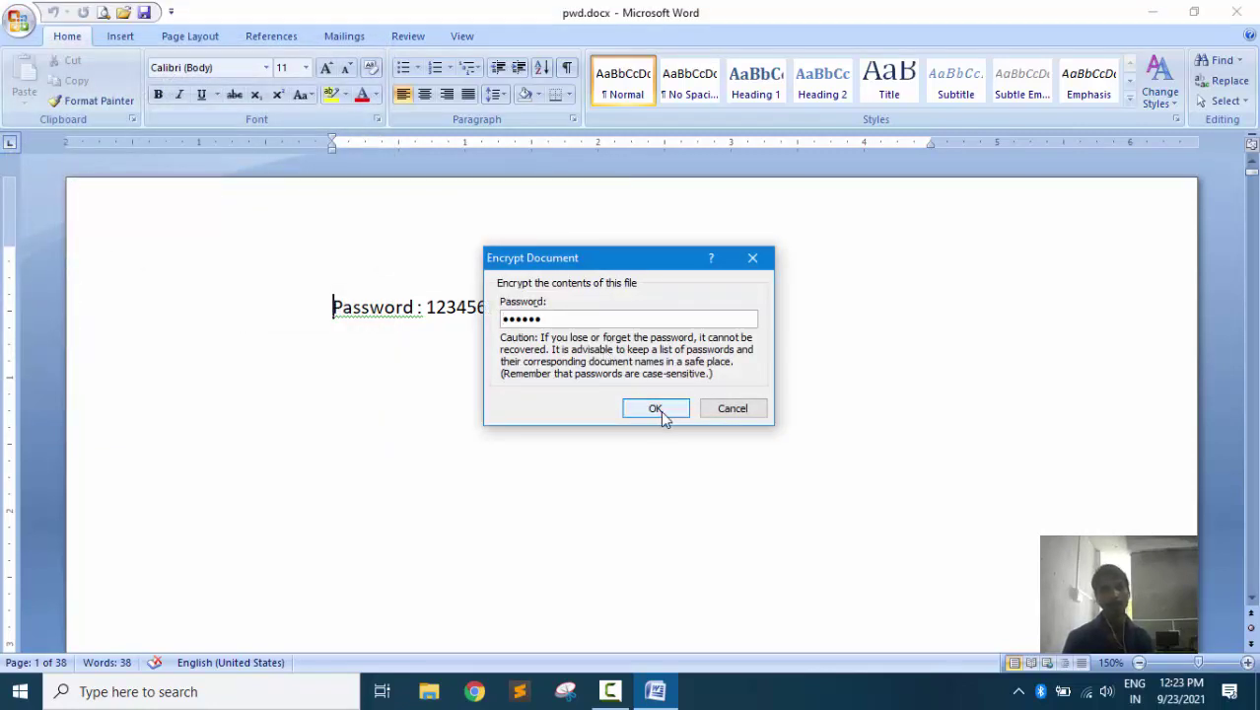
left_click(665, 413)
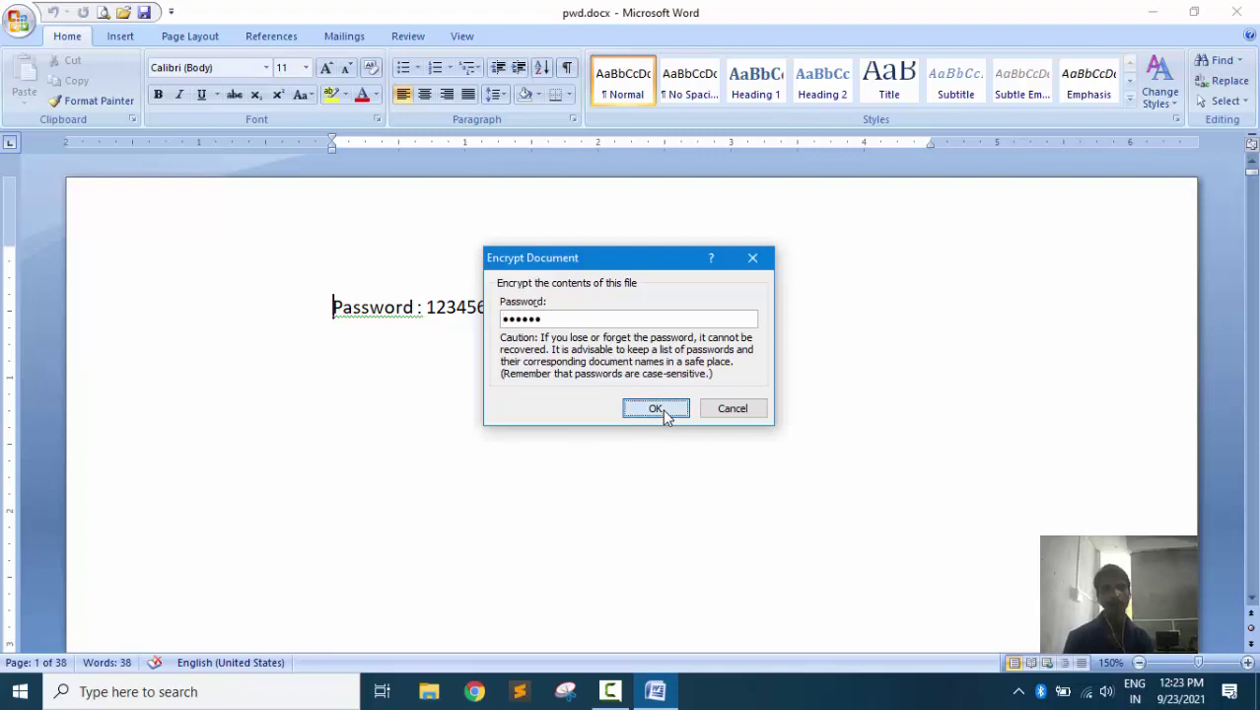
left_click(14, 23)
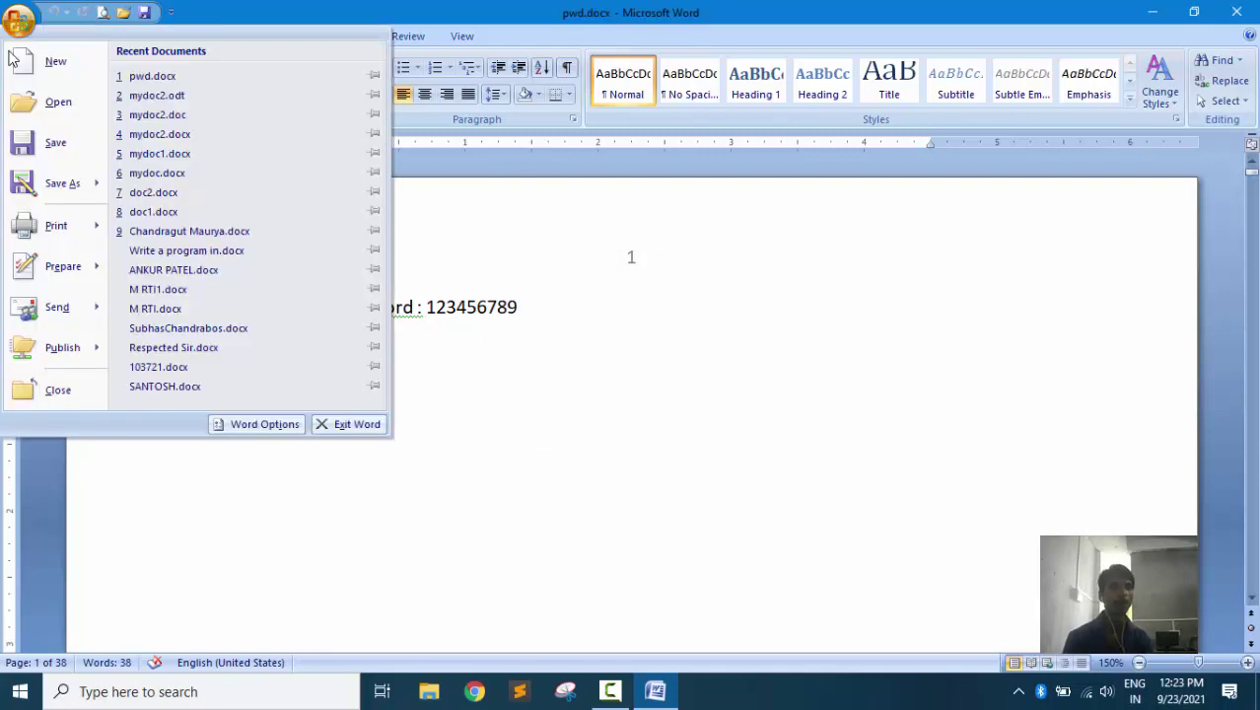
mouse_move(85, 266)
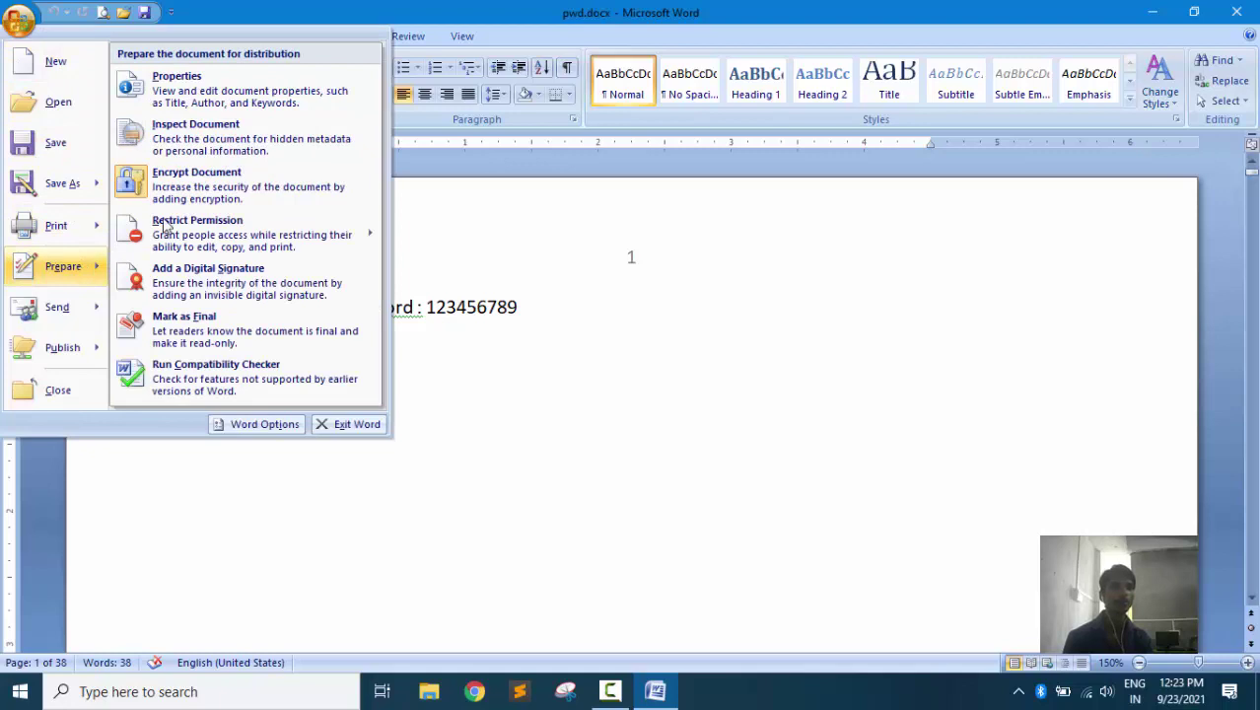
left_click(138, 187)
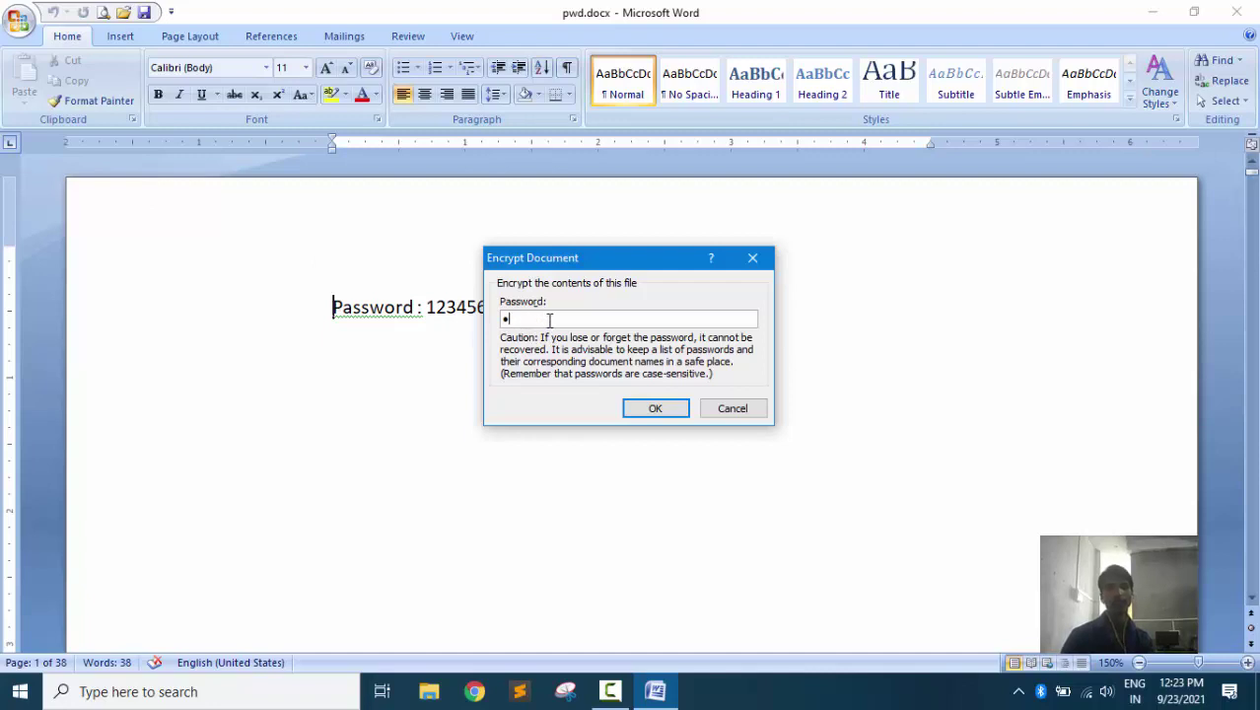
key("Return")
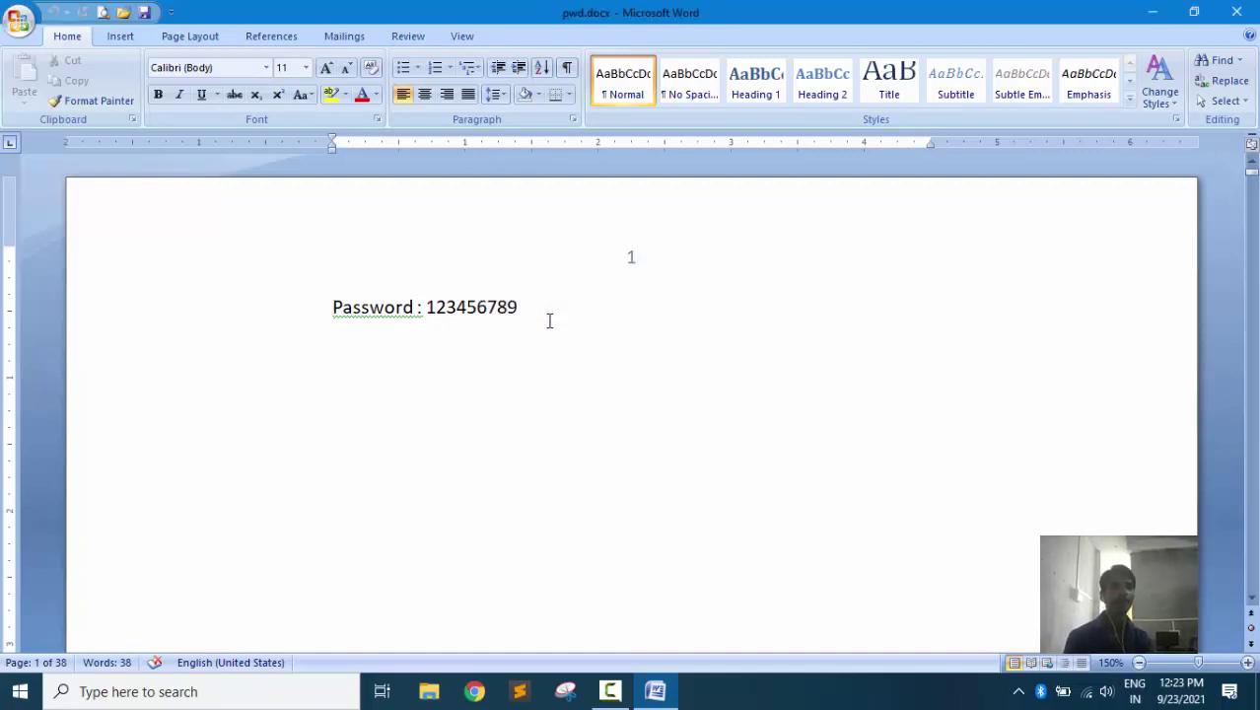
- Dismiss the Office menu and save pwd.docx
left_click(18, 20)
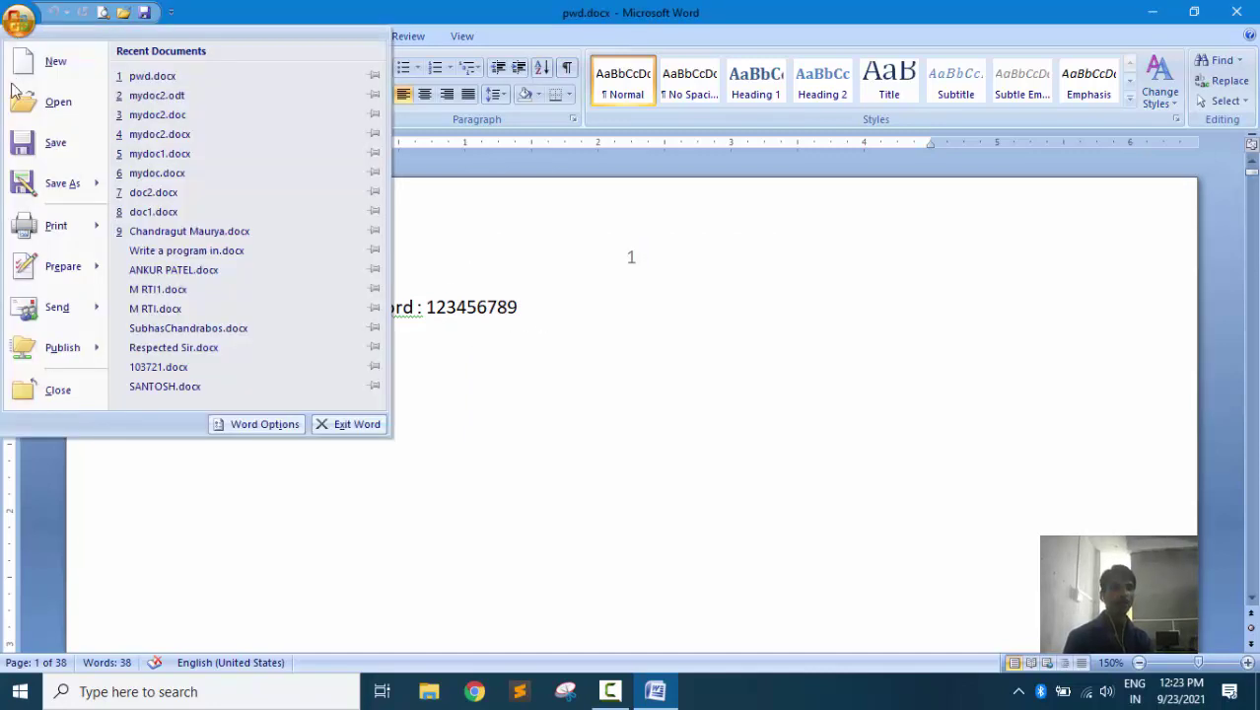
mouse_move(50, 268)
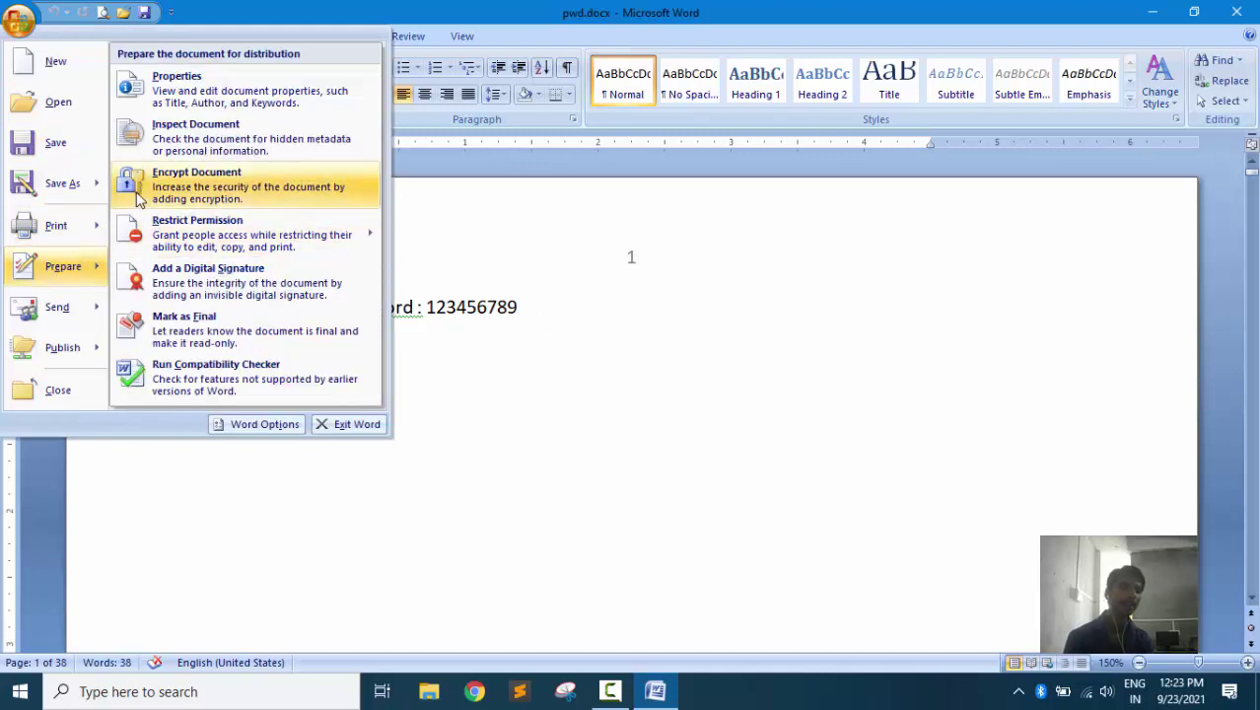
left_click(636, 308)
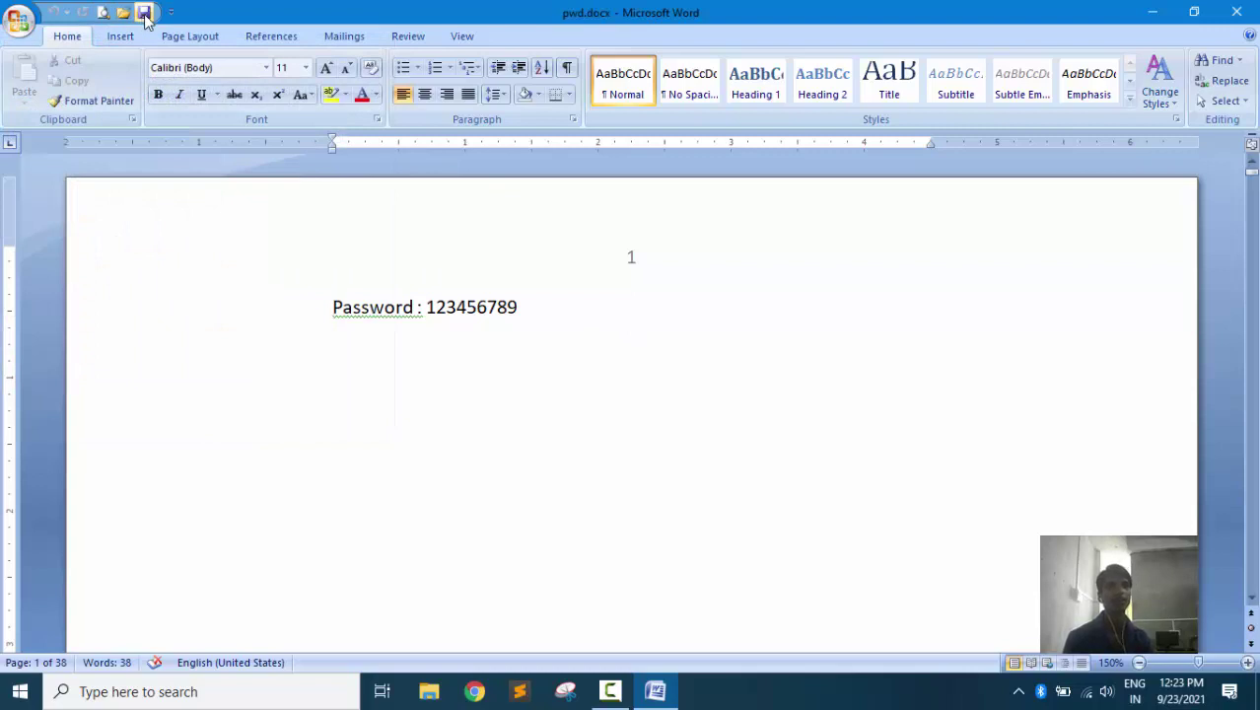
left_click(144, 13)
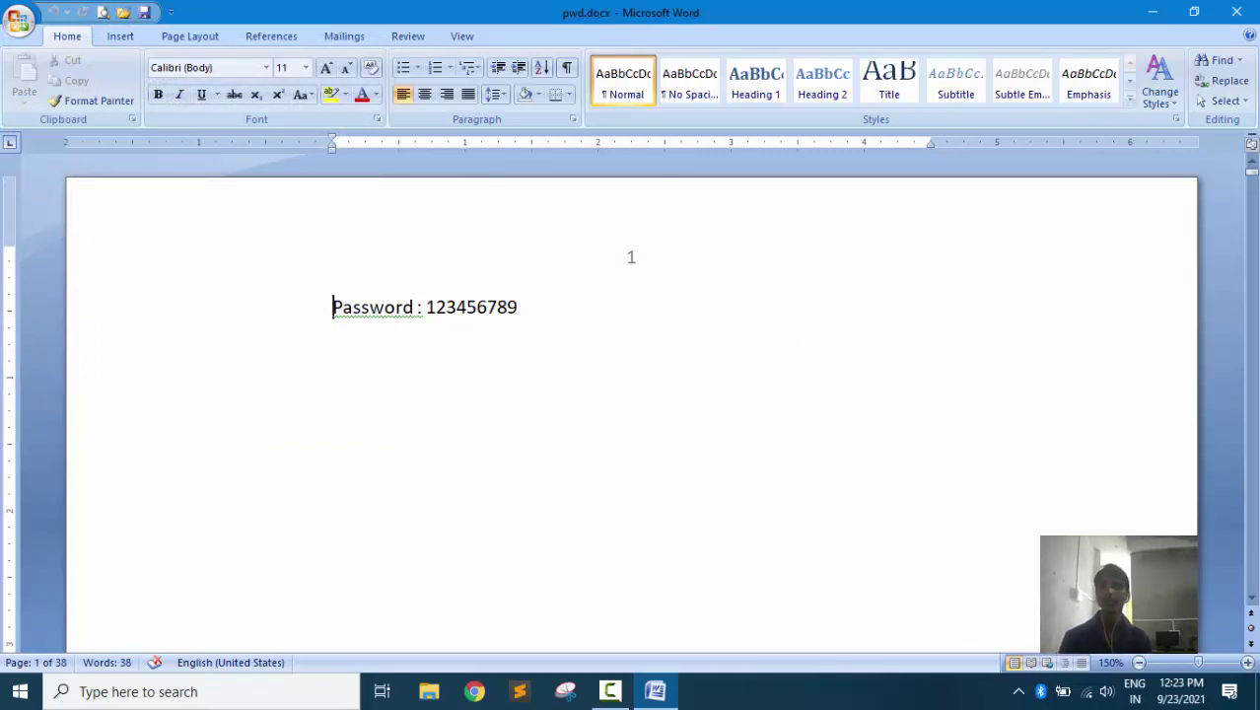
- Close pwd.docx, reopen it from the desktop, and show the Office menu's Prepare options
left_click(1236, 12)
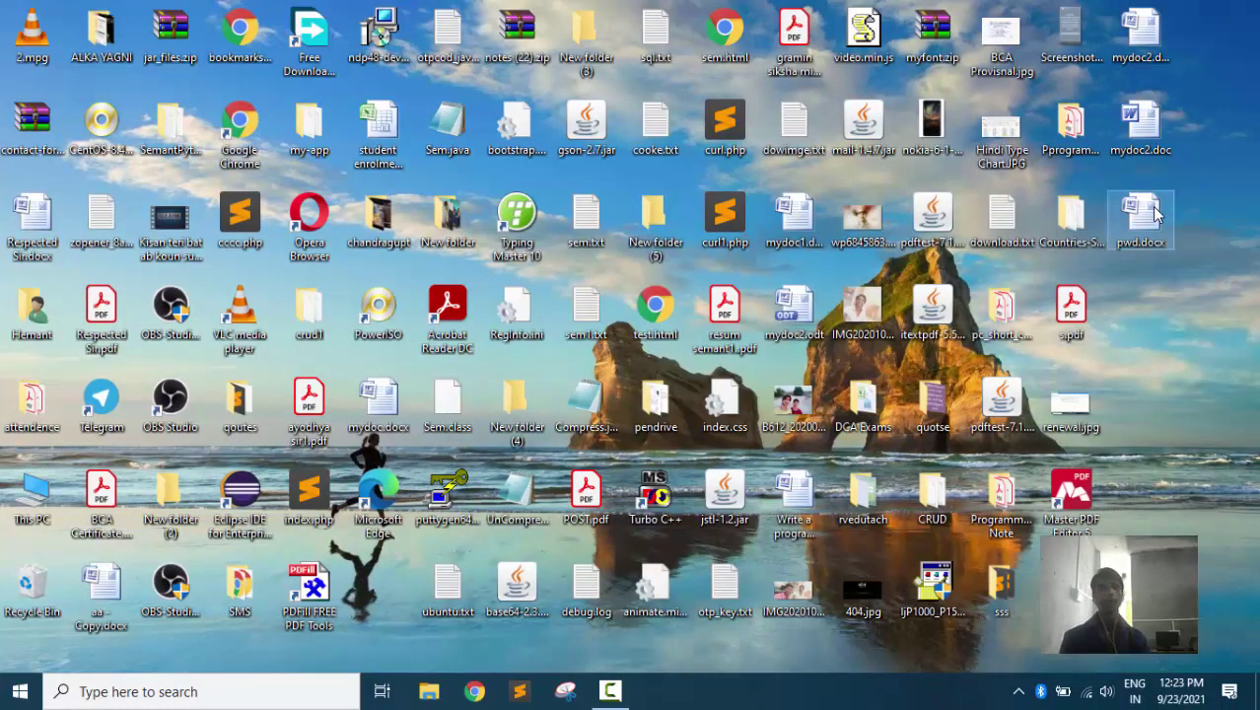
double_click(1144, 215)
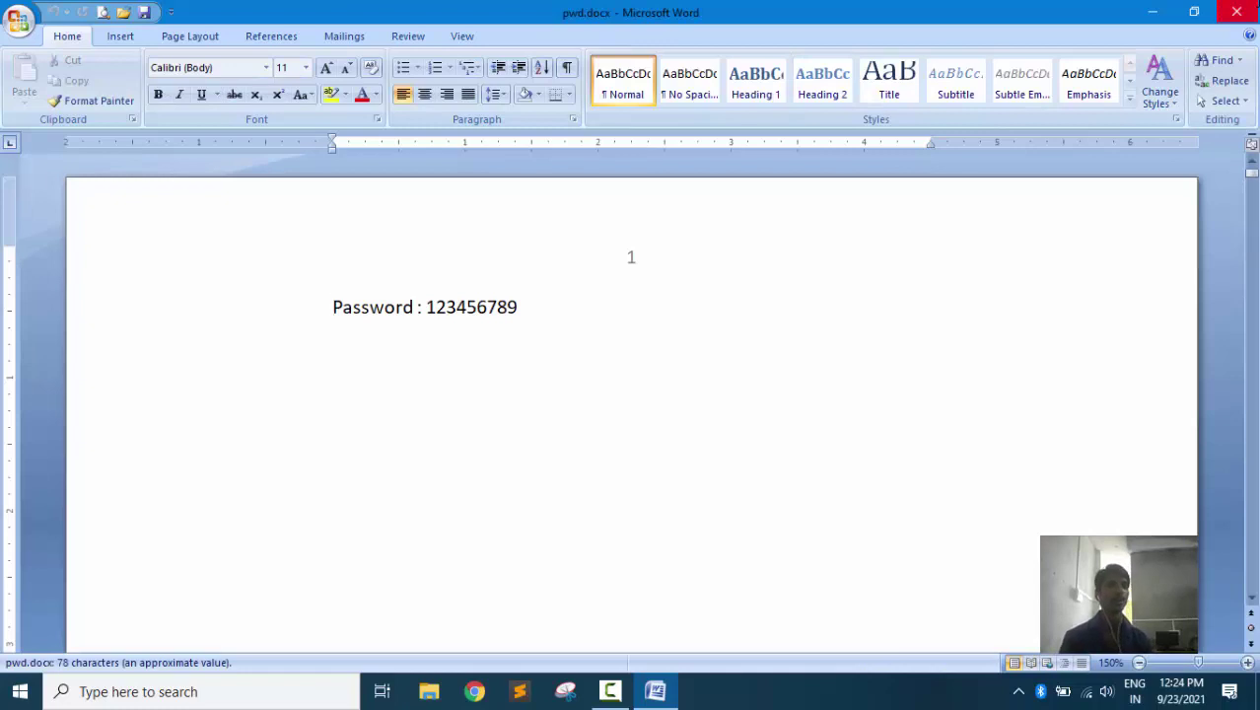
left_click(28, 24)
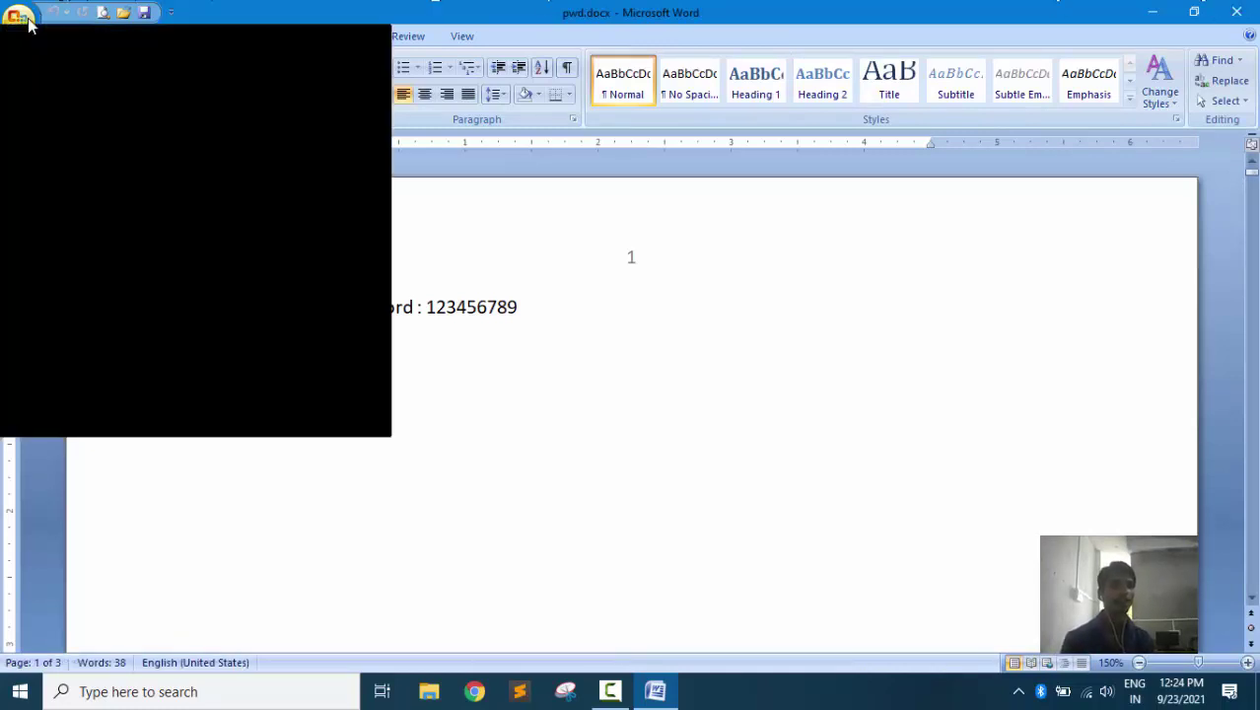
mouse_move(55, 273)
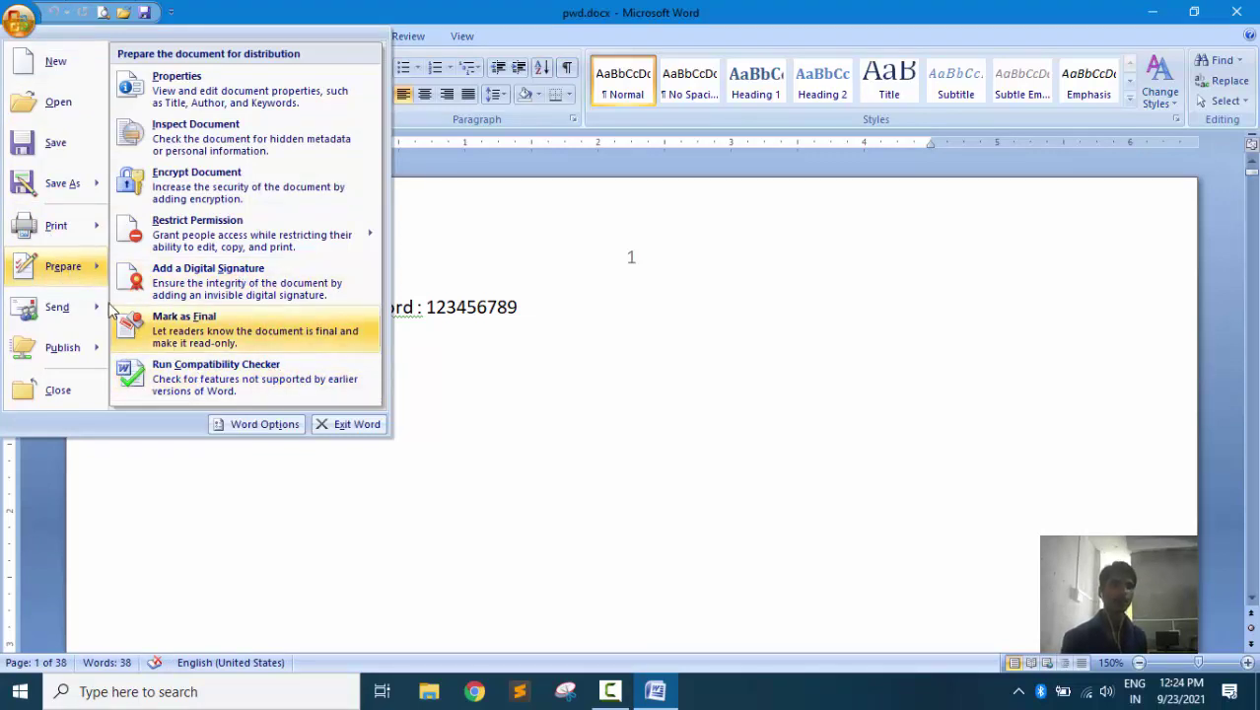
- Show the Send submenu with e-mail, PDF/XPS attachment and internet fax options
mouse_move(87, 292)
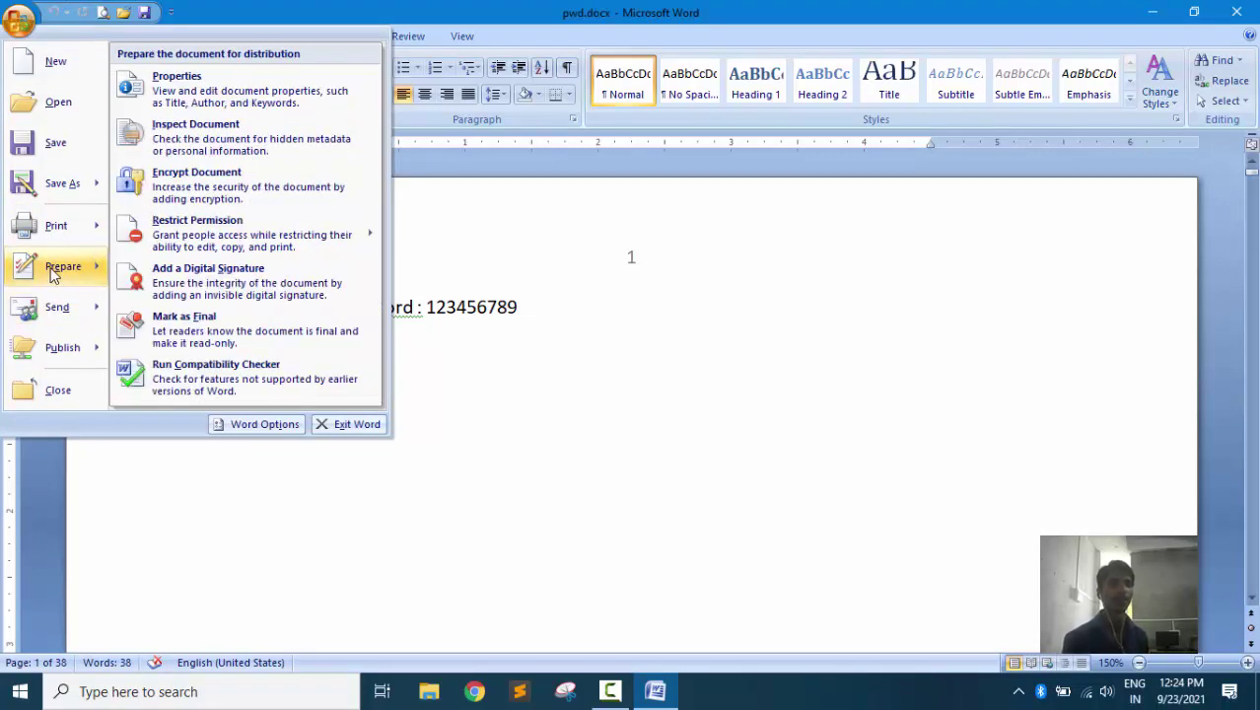
mouse_move(69, 312)
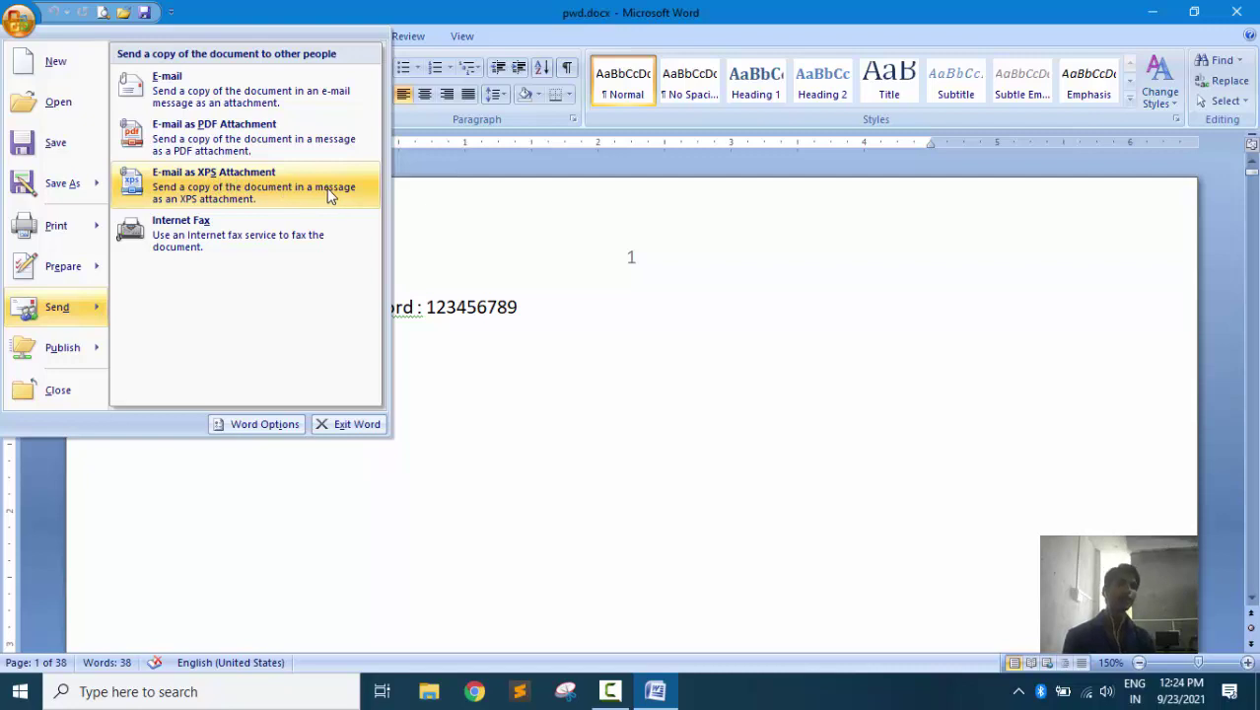
- Glance at the Publish options, then close pwd.docx while keeping Word running
mouse_move(59, 353)
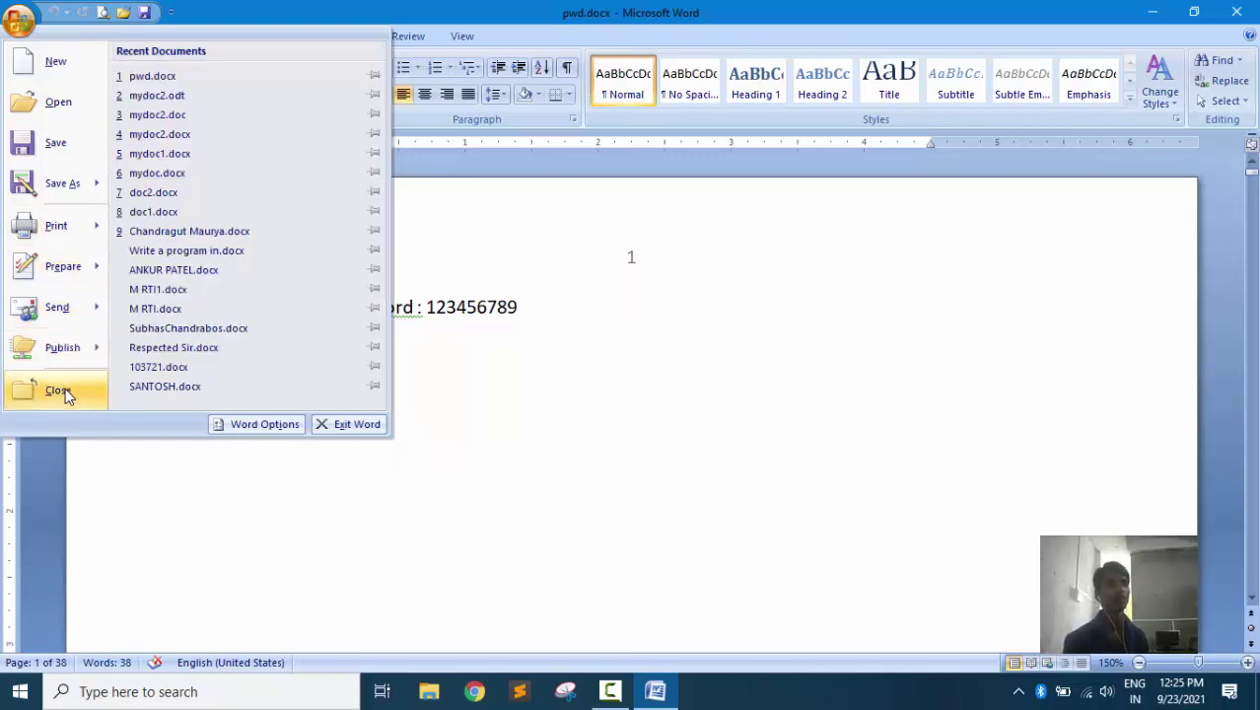
left_click(65, 388)
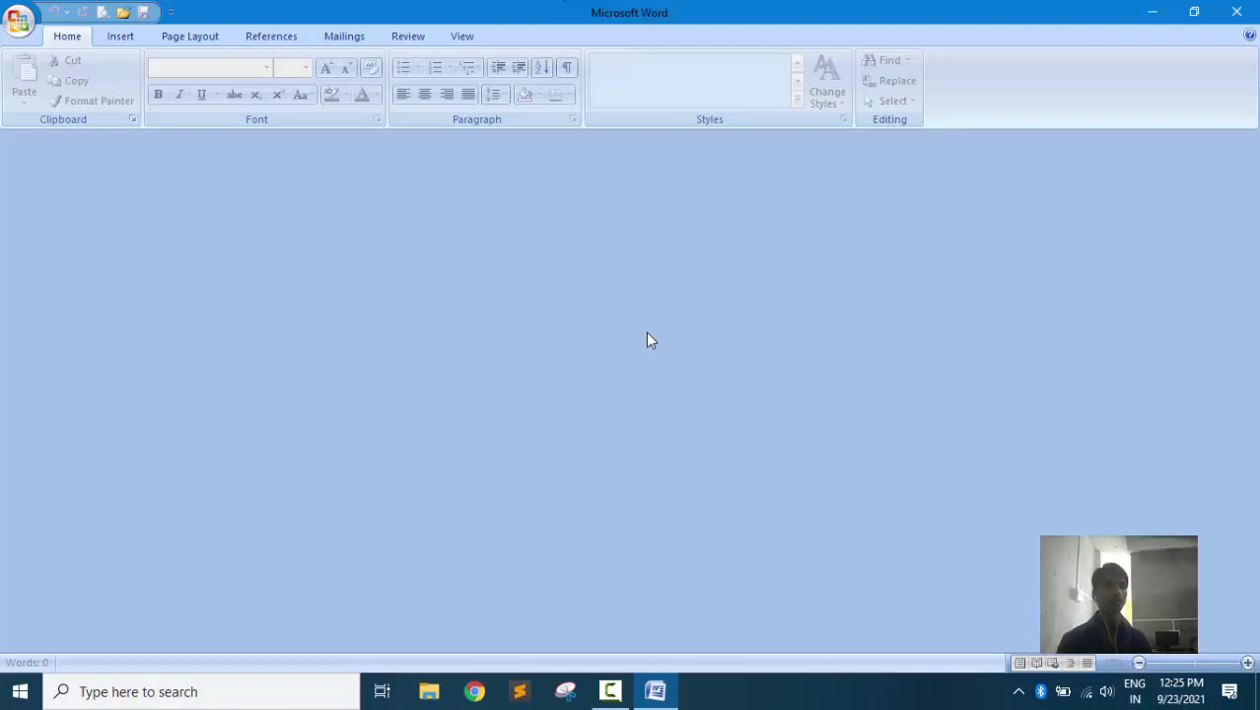
- Create a Blank document, Document1, from the Office menu's New dialog
left_click(26, 20)
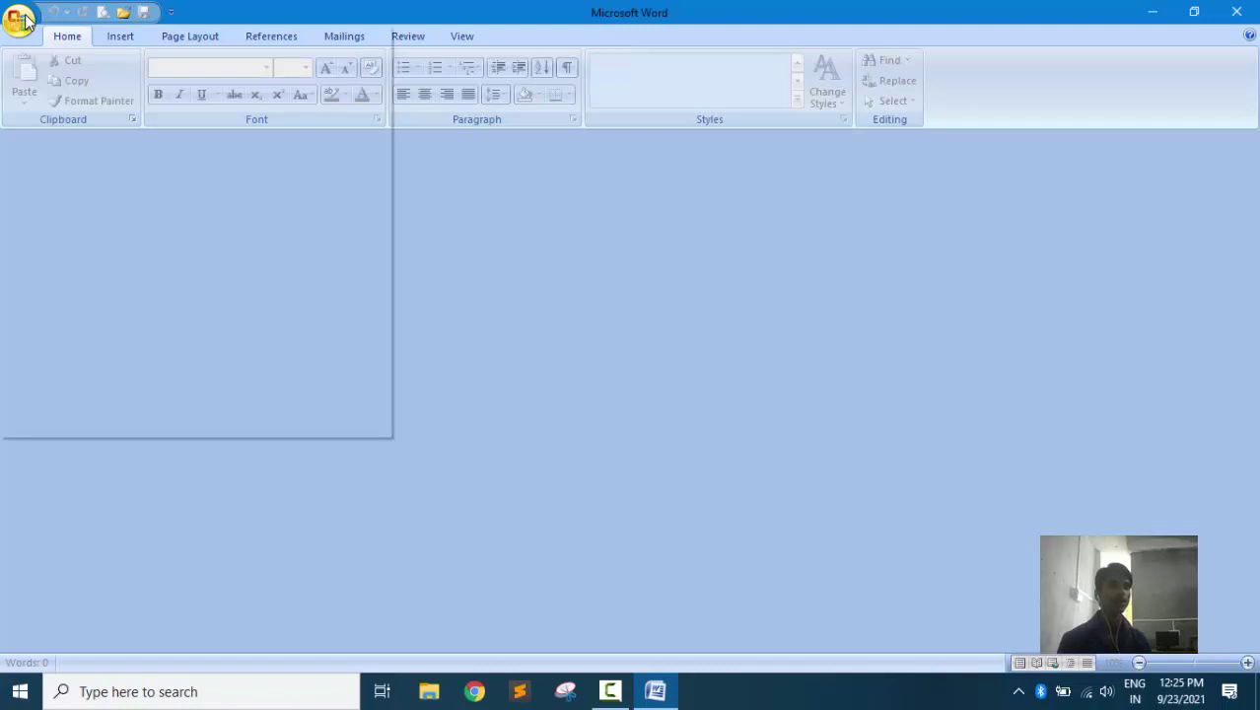
left_click(48, 64)
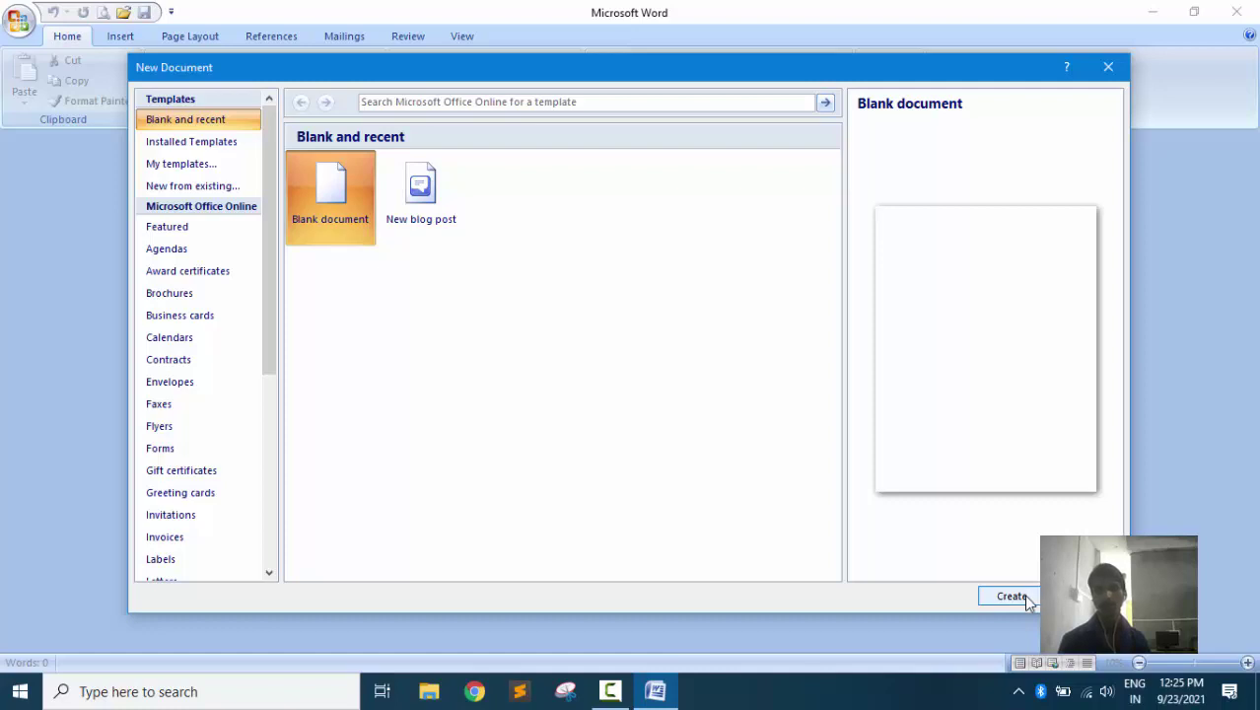
left_click(1026, 595)
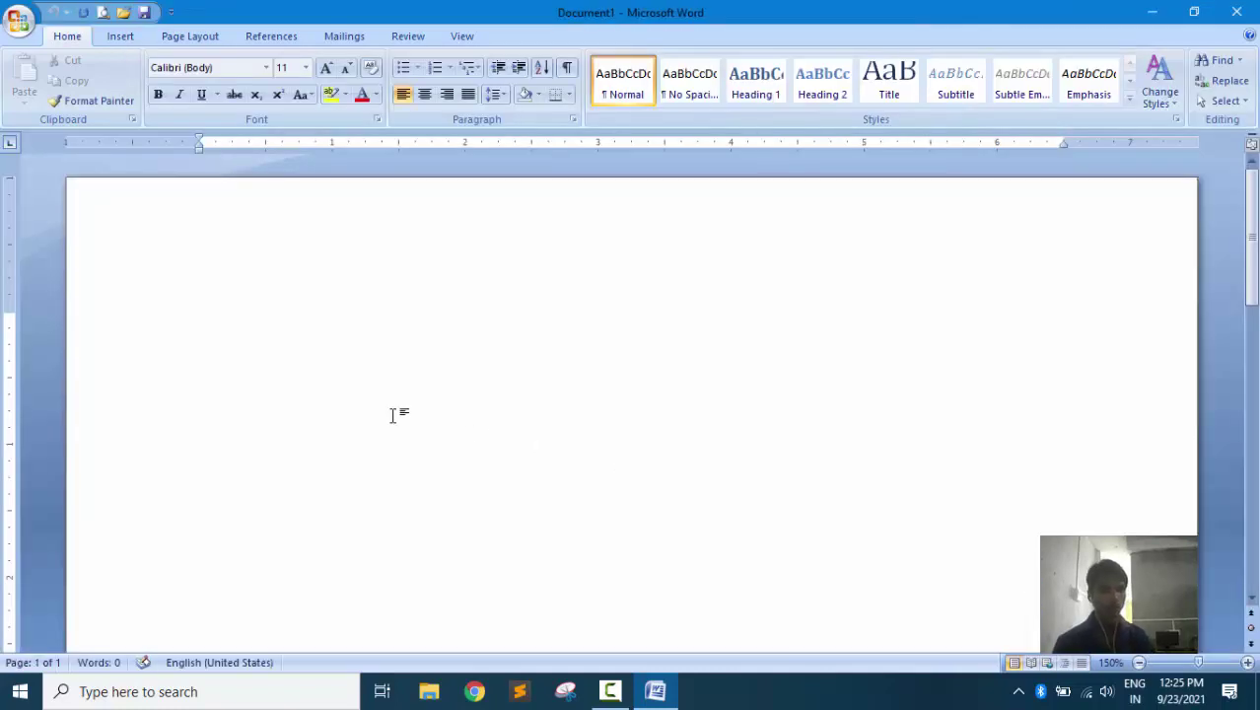
- Close Document1 with Ctrl+W, then open and dismiss the Office menu twice
key("ctrl+w")
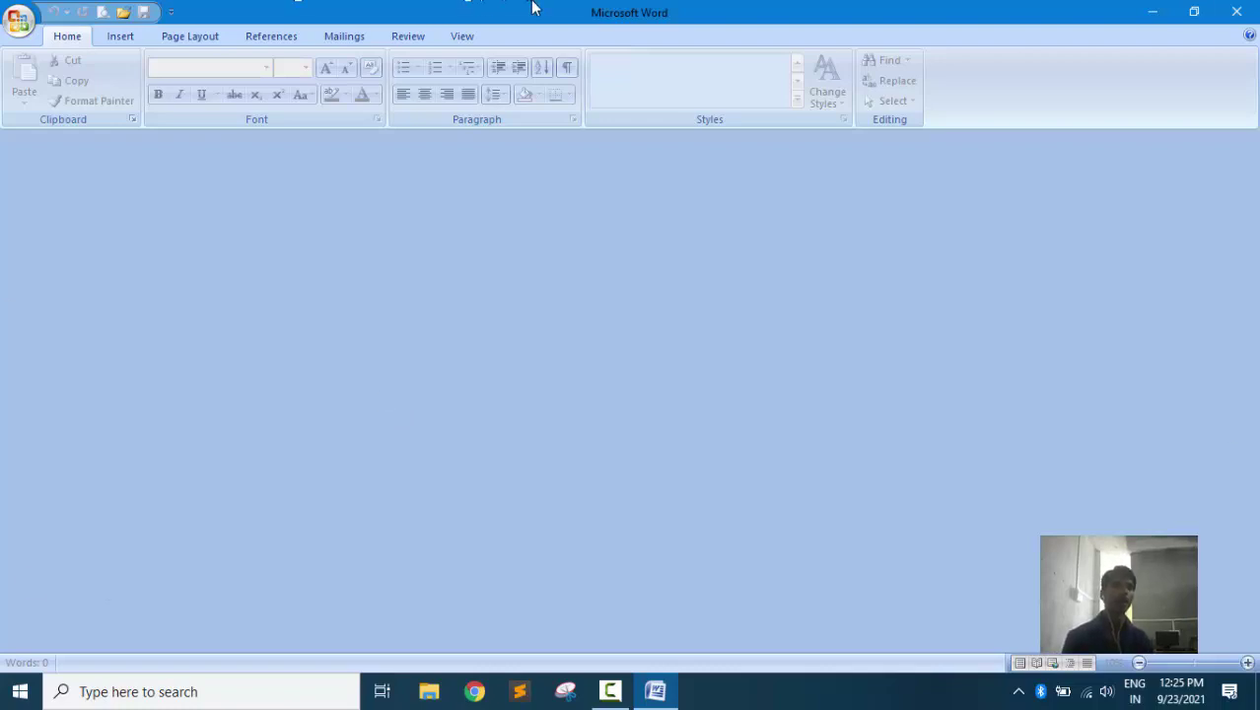
left_click(20, 20)
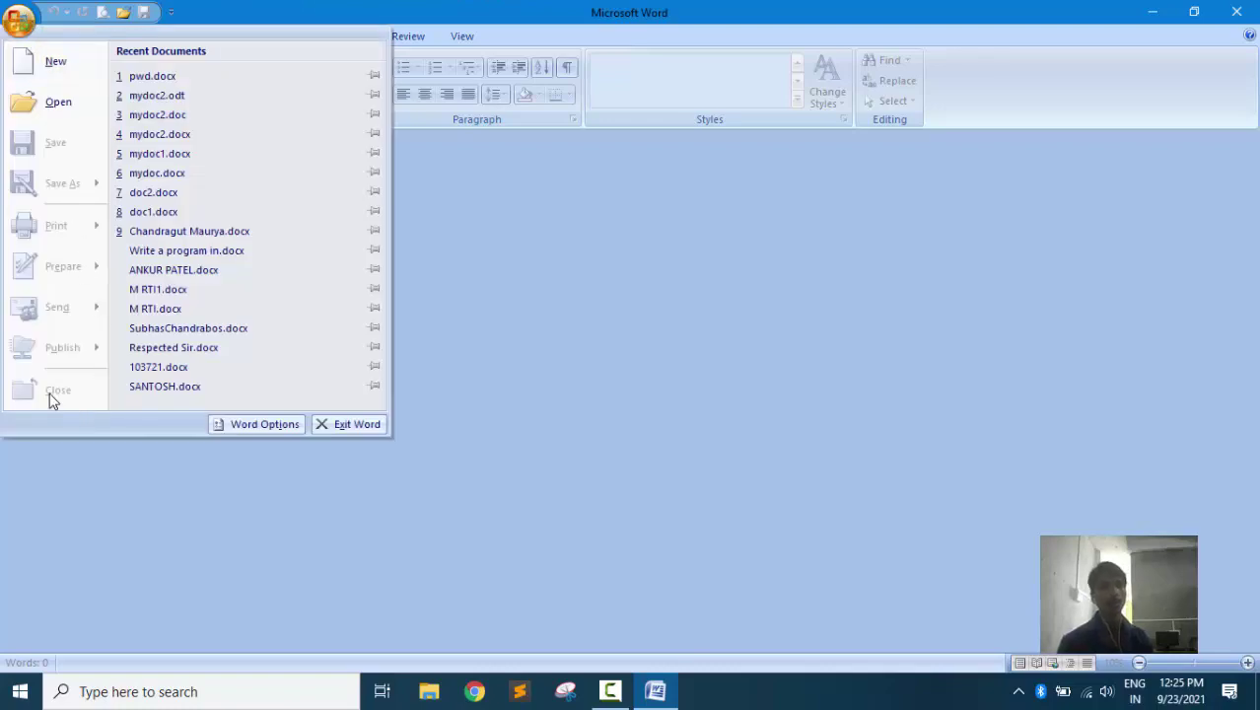
left_click(854, 479)
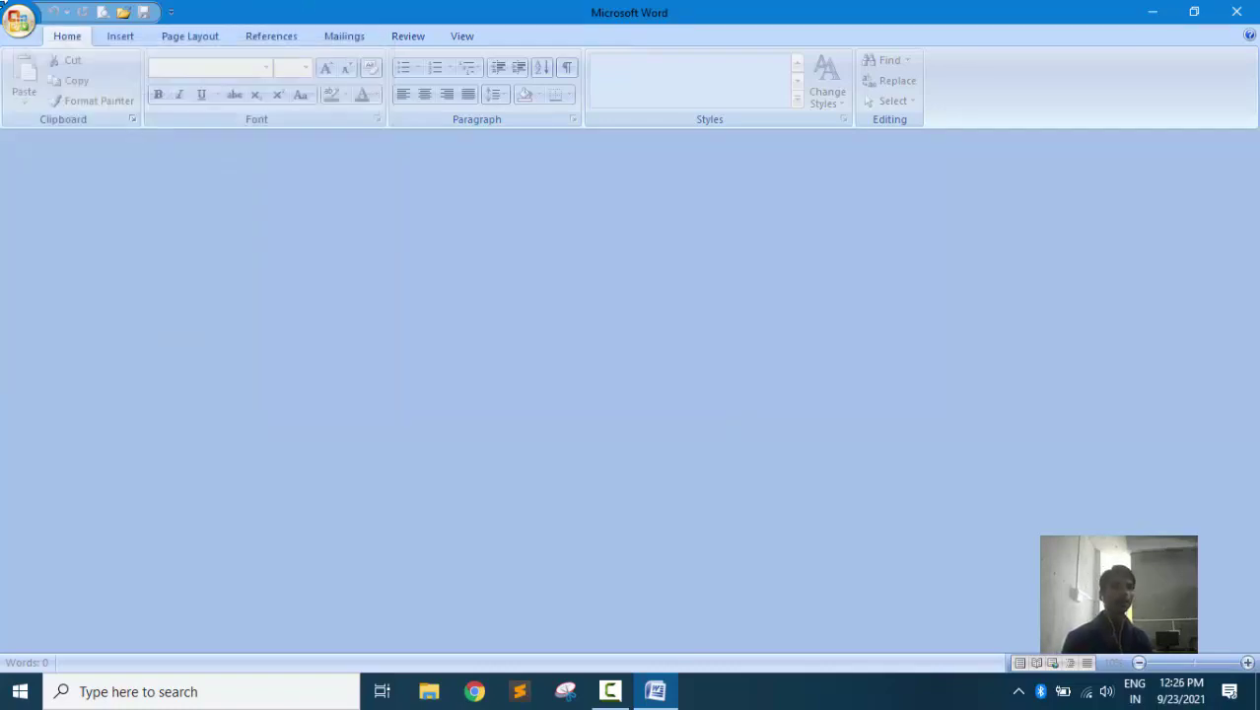
left_click(20, 20)
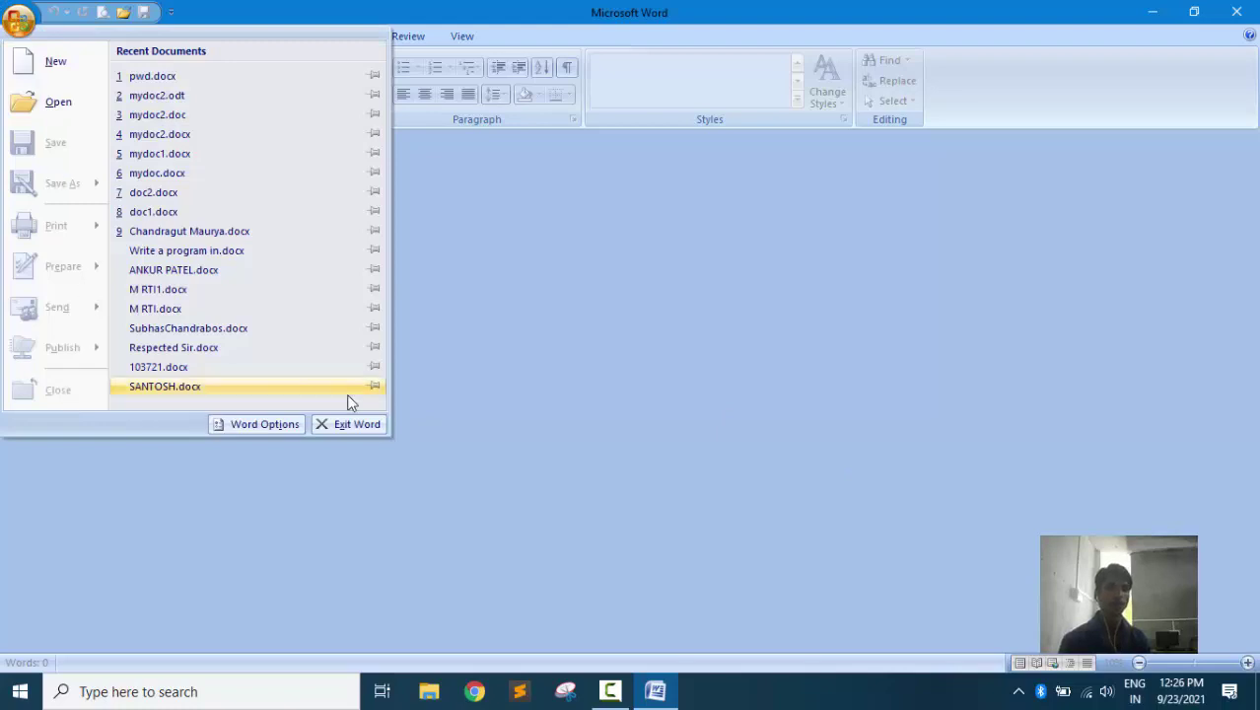
left_click(519, 406)
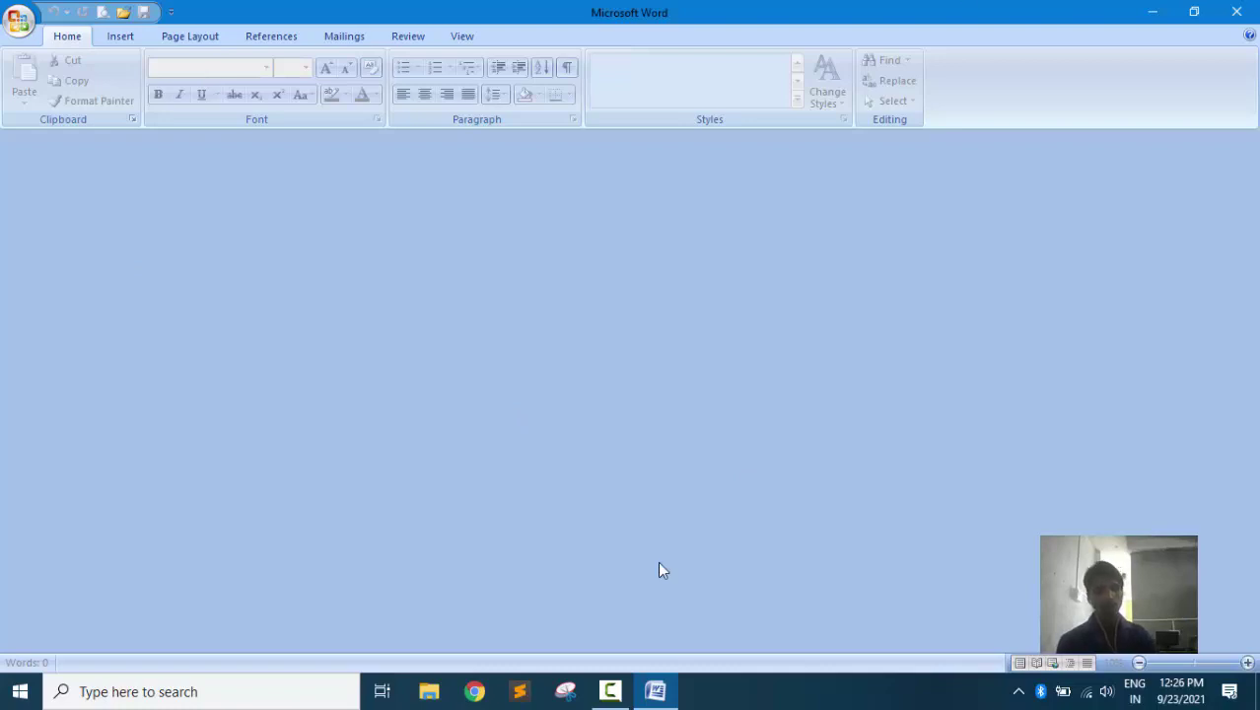
- Quit Word with Alt+F4 and relaunch it by searching 'winword' in the taskbar
key("alt+F4")
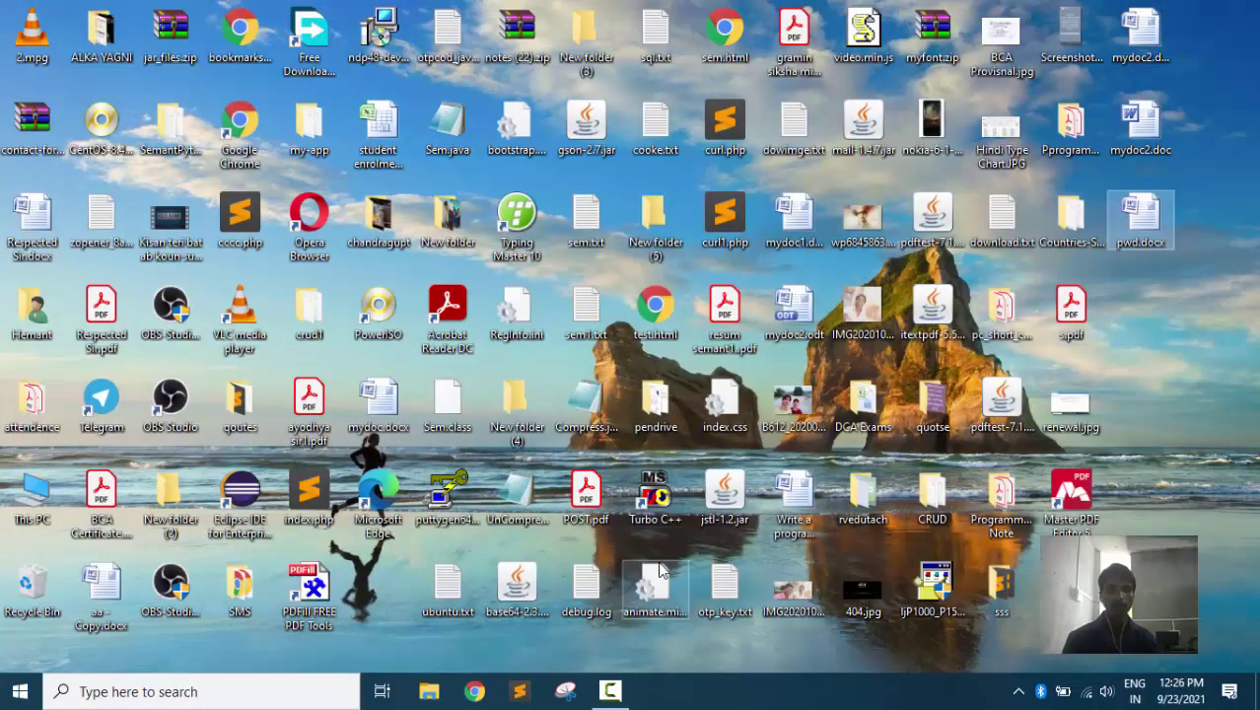
left_click(305, 692)
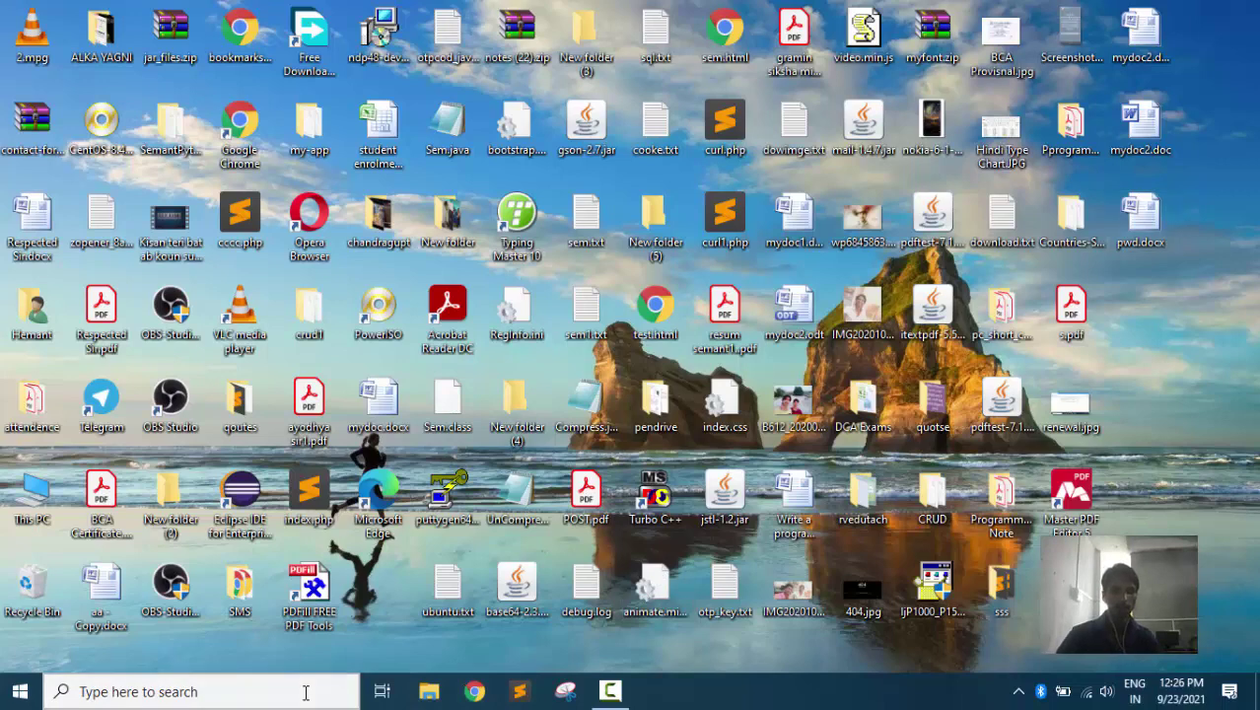
type("win")
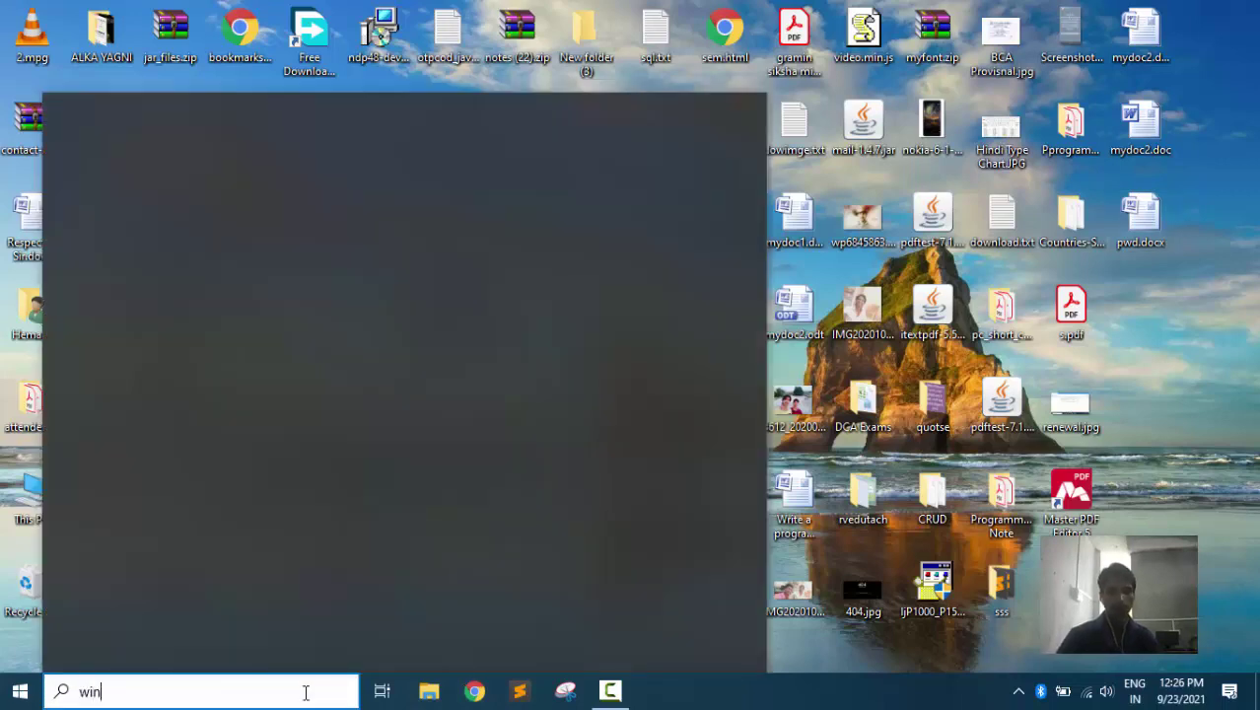
type("word")
key("Return")
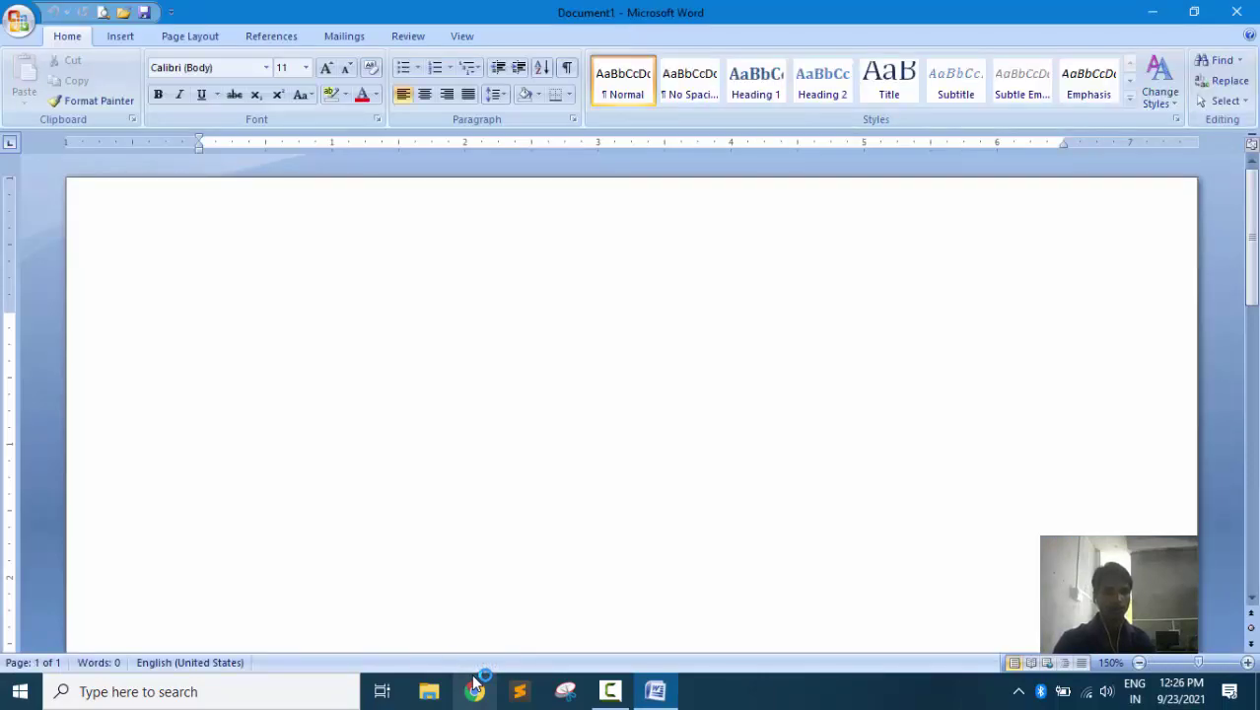
left_click(19, 22)
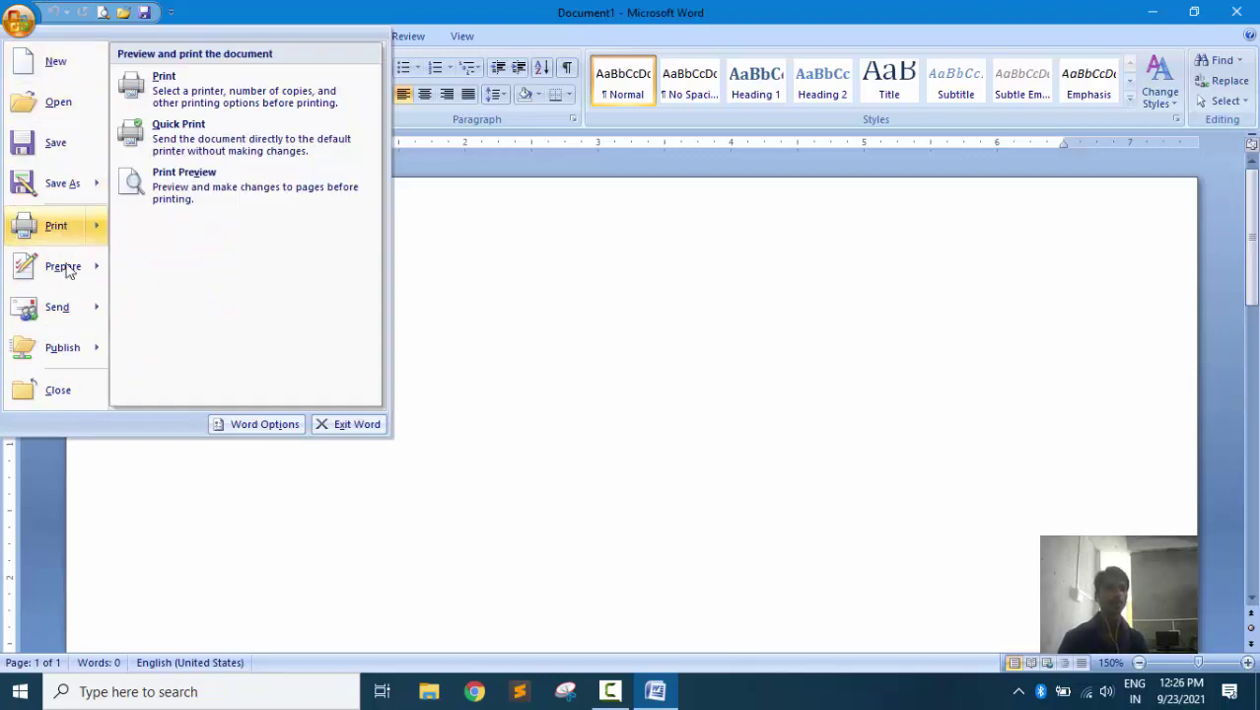
mouse_move(76, 333)
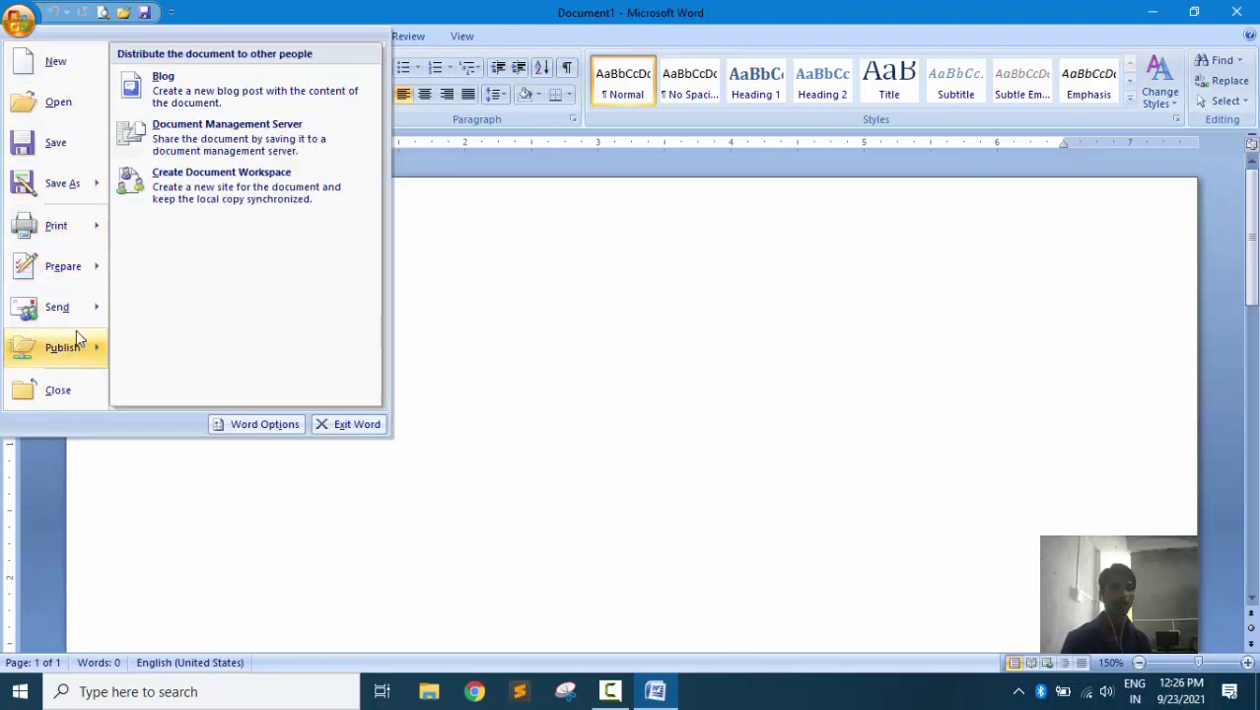
left_click(443, 311)
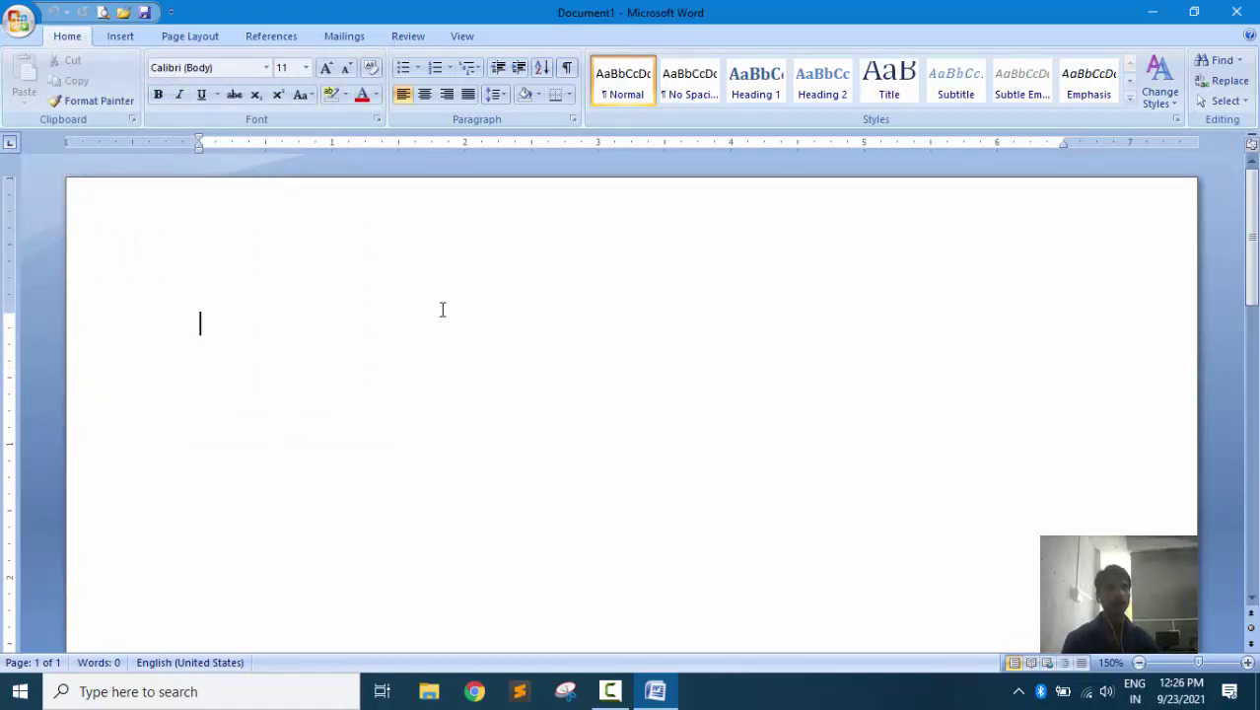
left_click(19, 20)
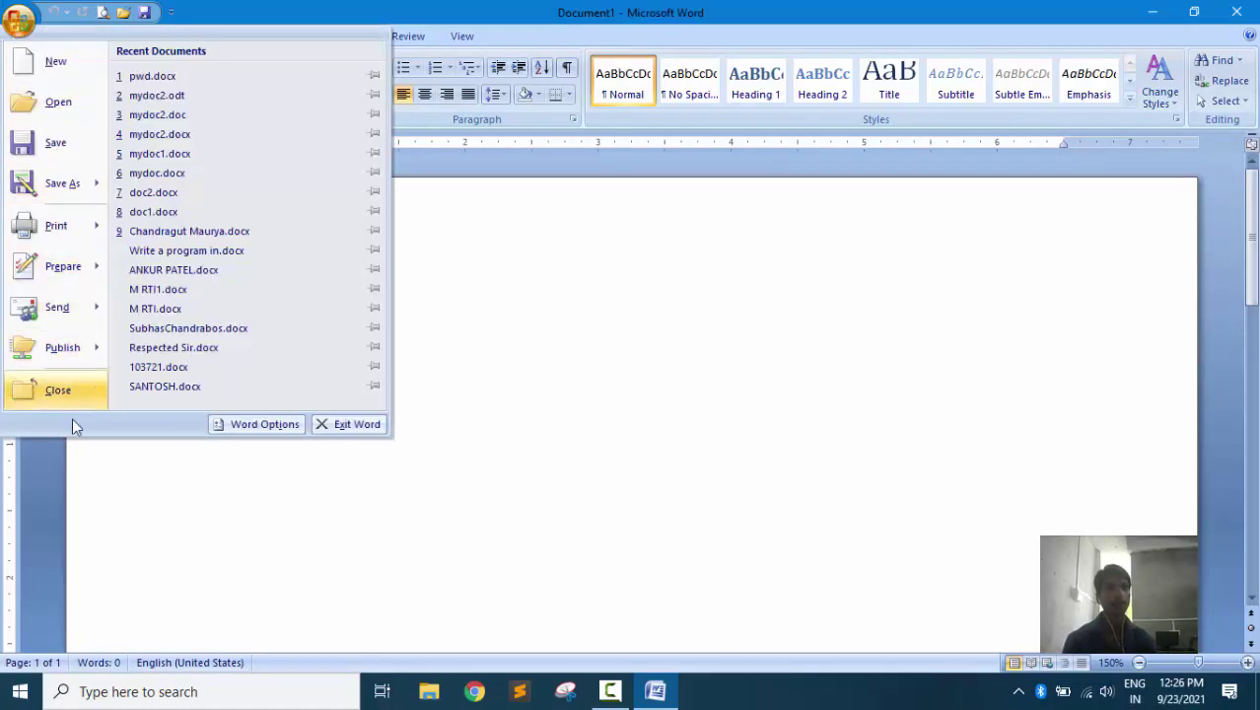
left_click(551, 414)
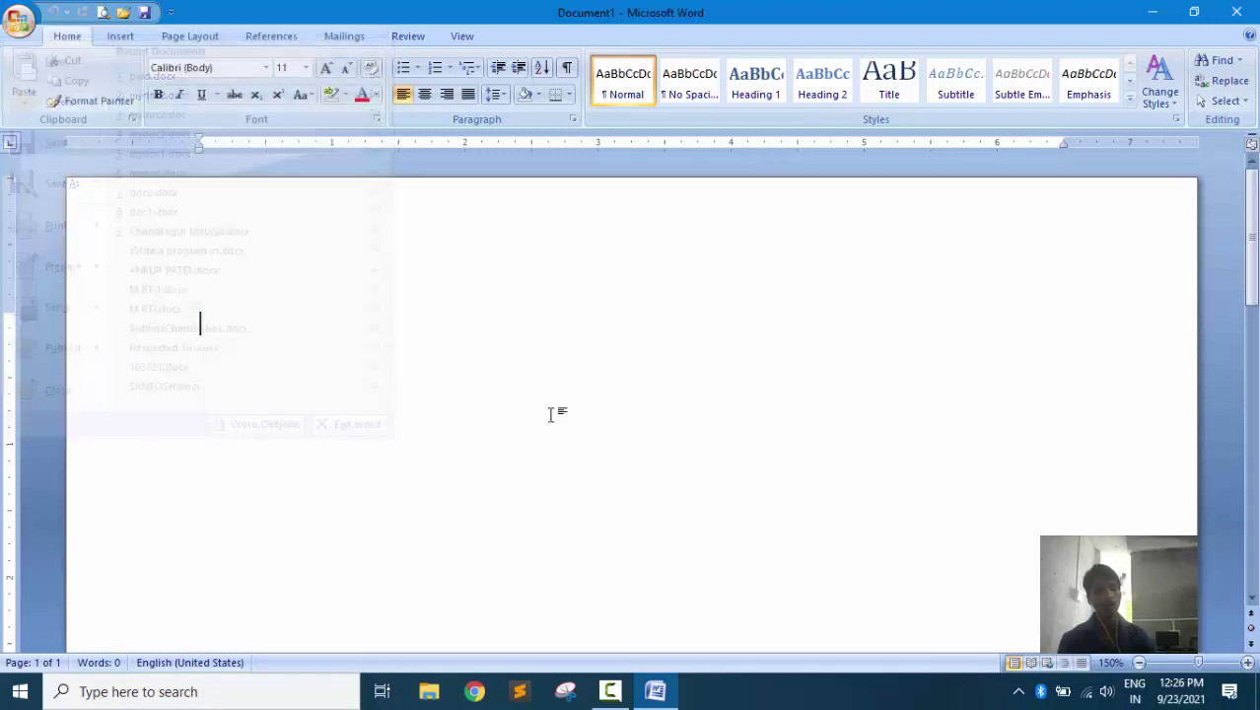
key("alt")
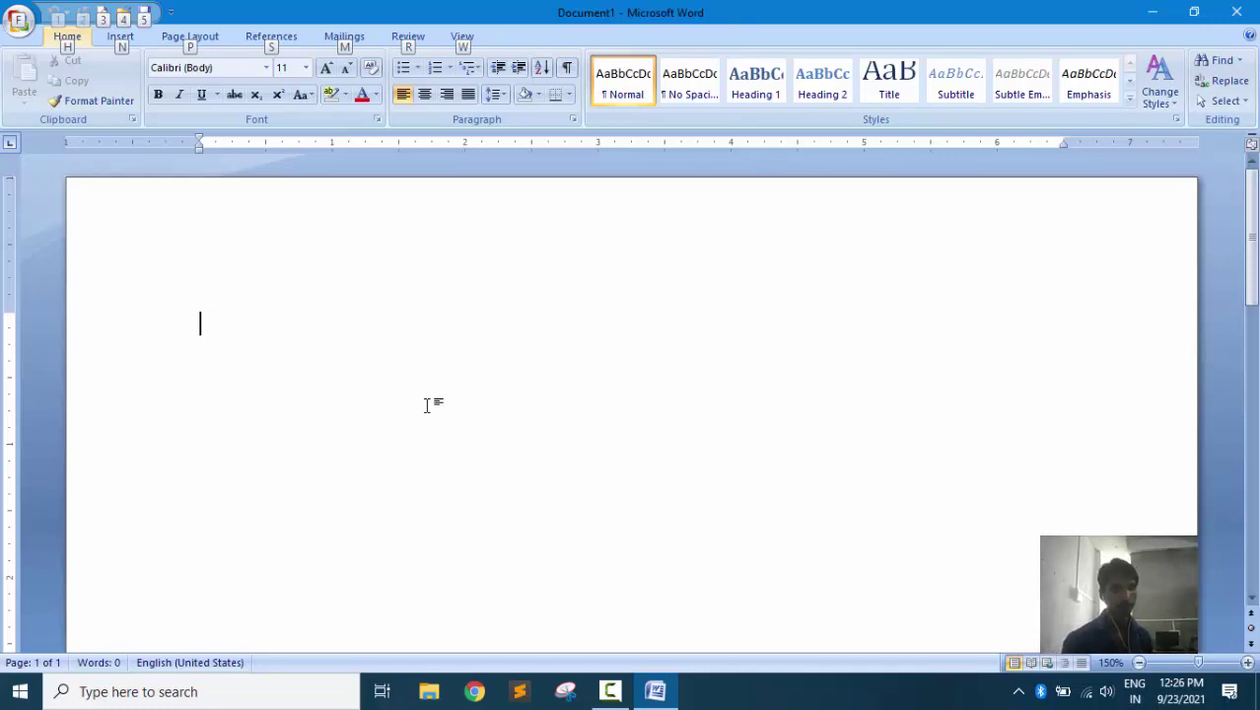
key("alt")
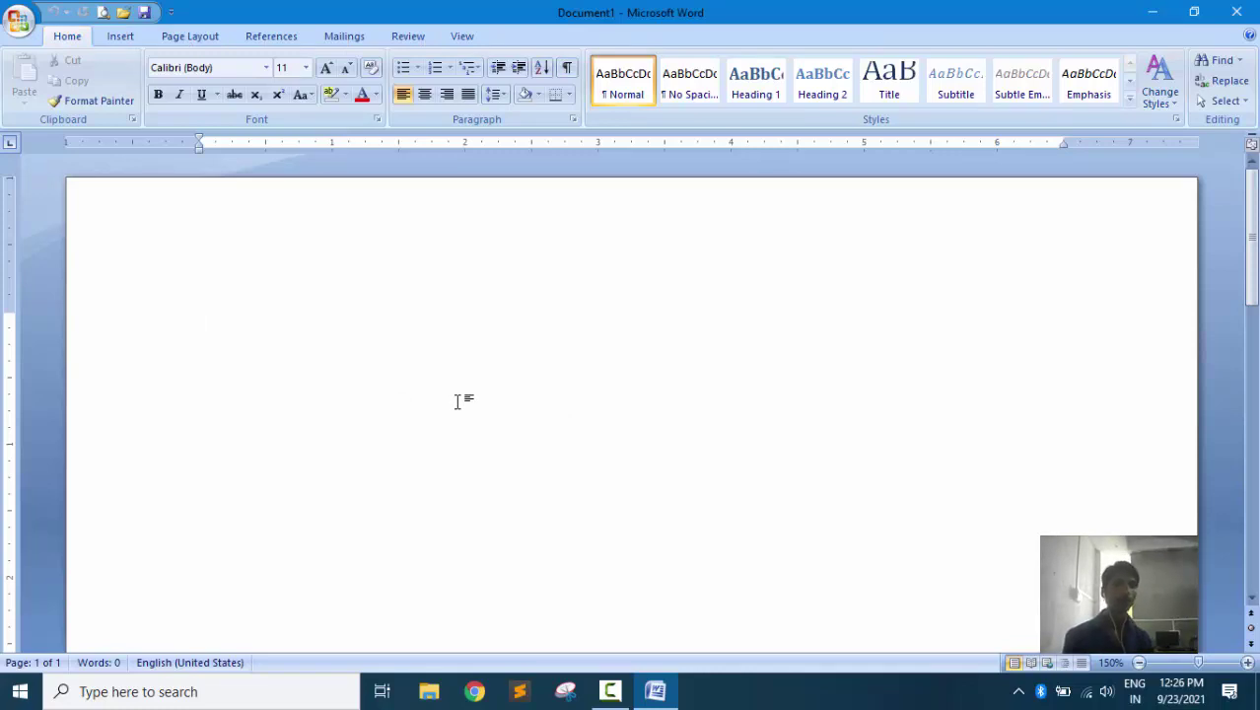
left_click(23, 34)
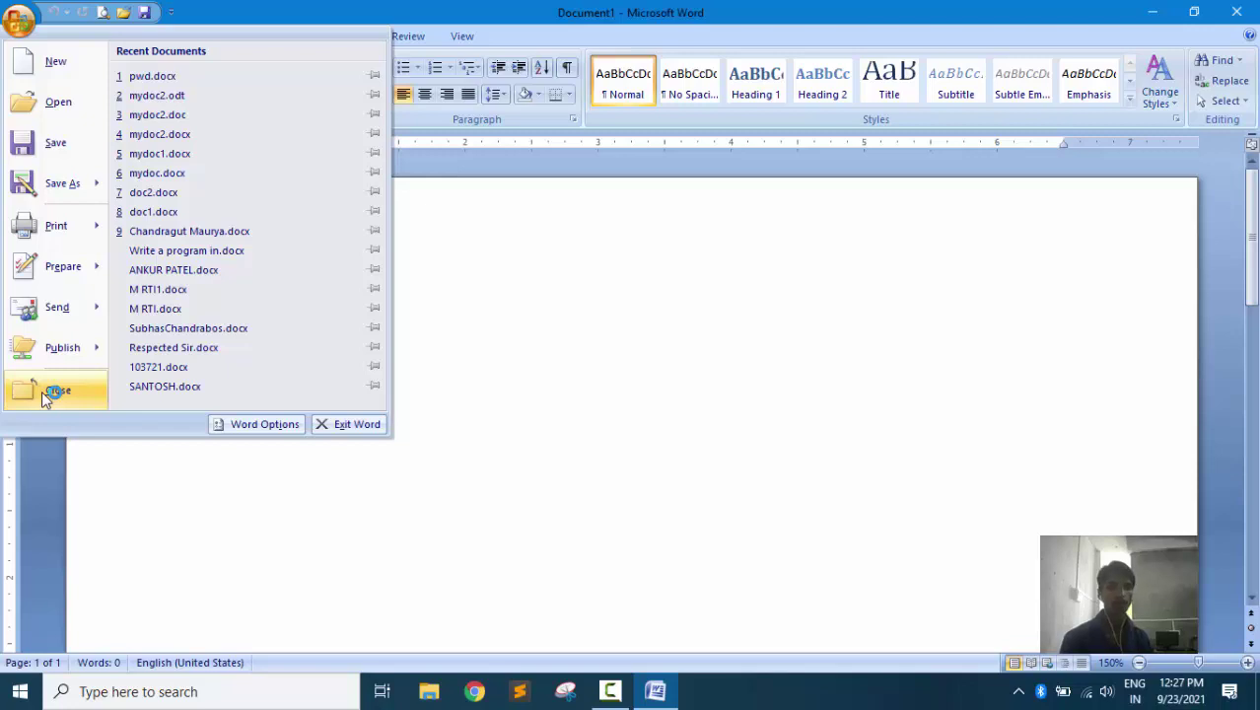
left_click(920, 294)
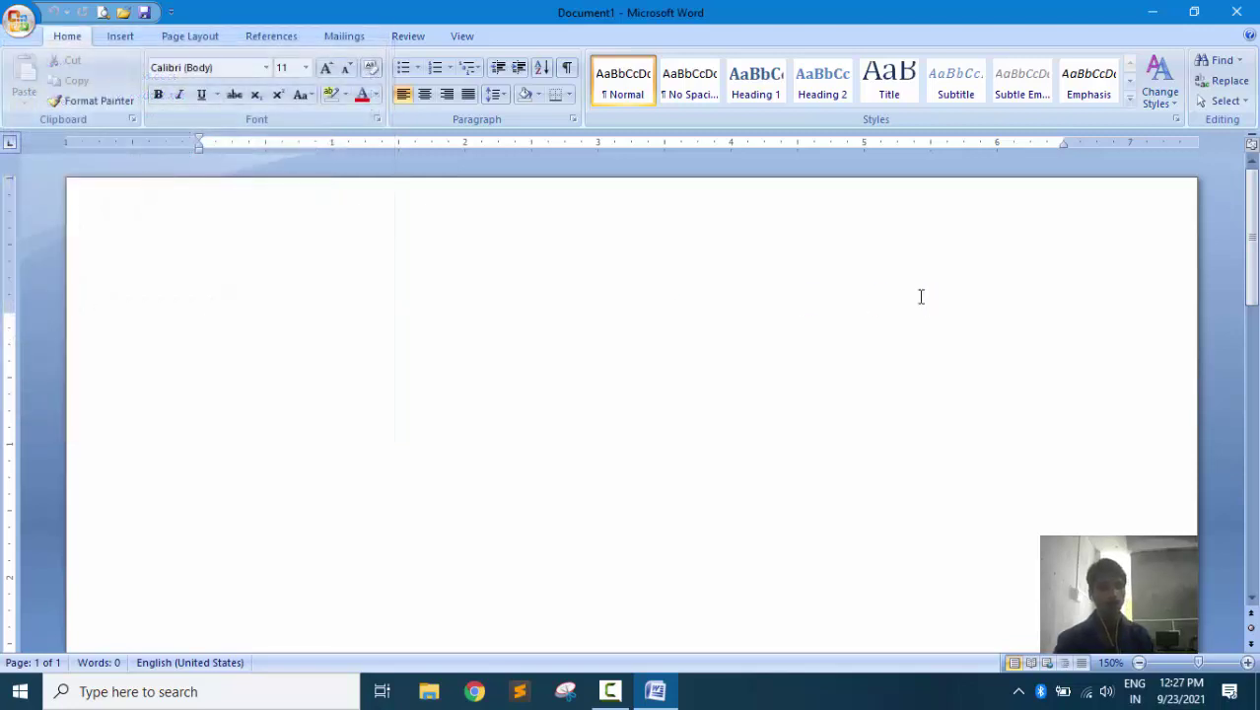
- Bring up the Office menu using the Alt+F keyboard access letters
key("alt")
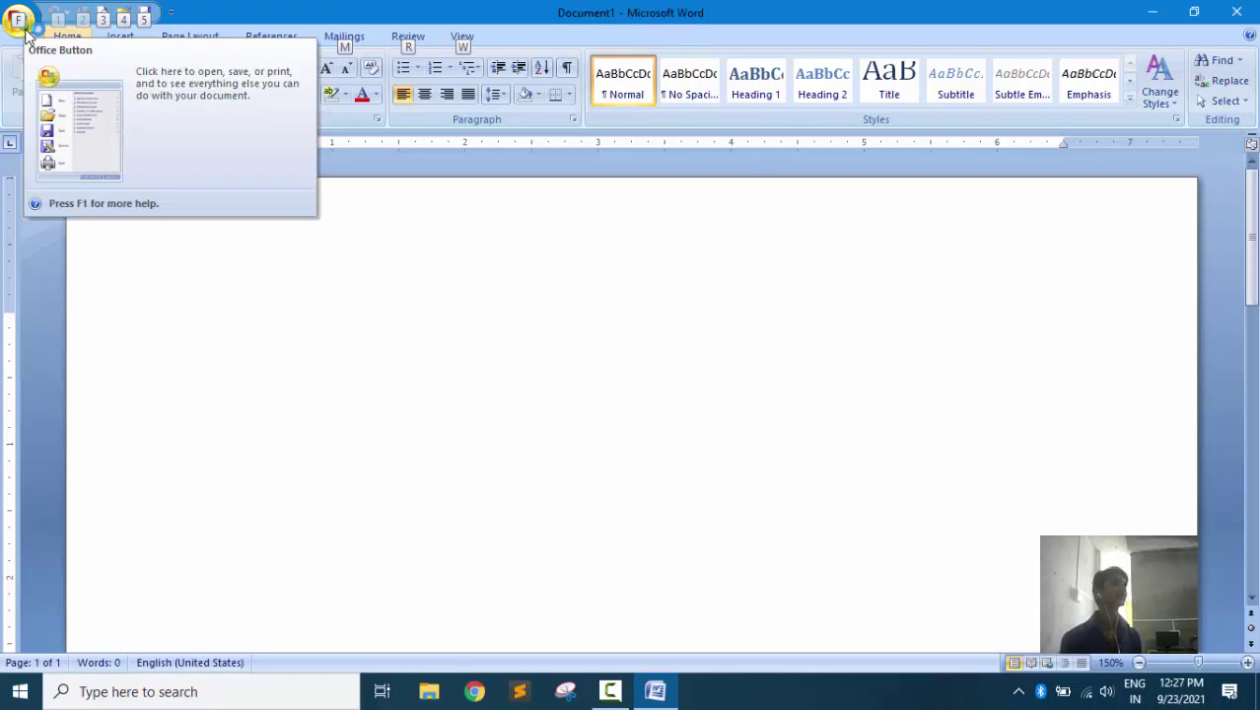
key("f")
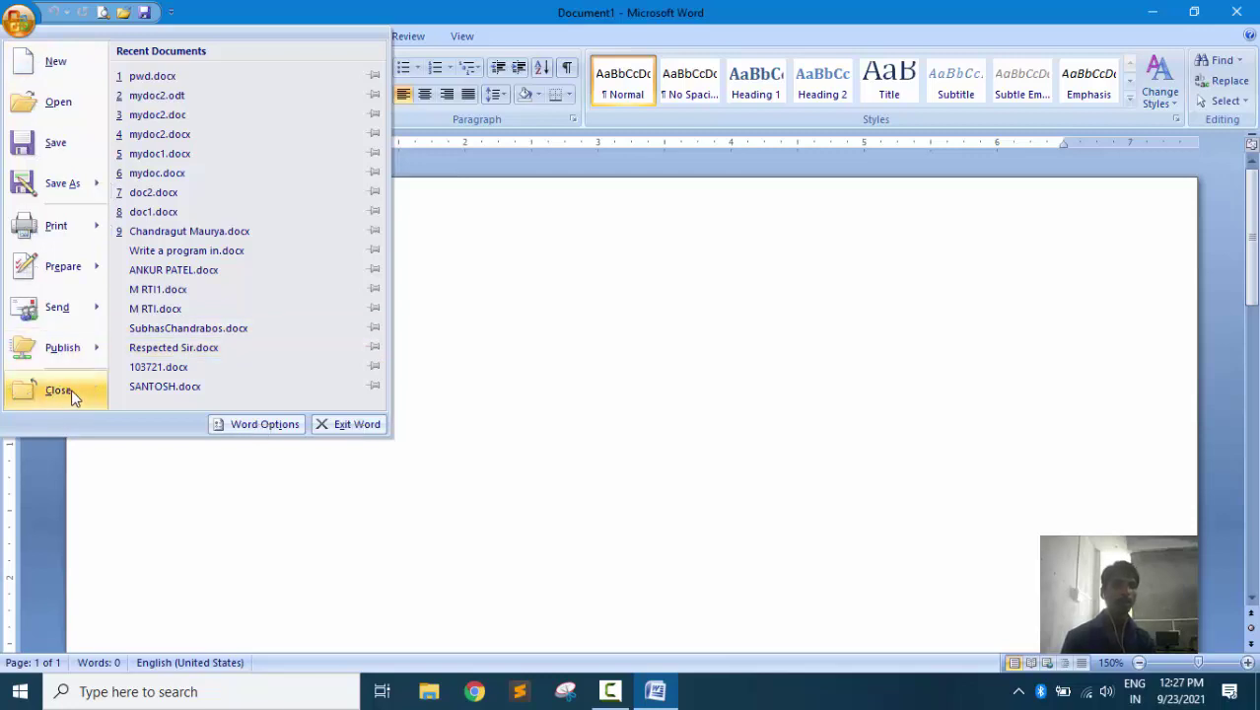
left_click(706, 355)
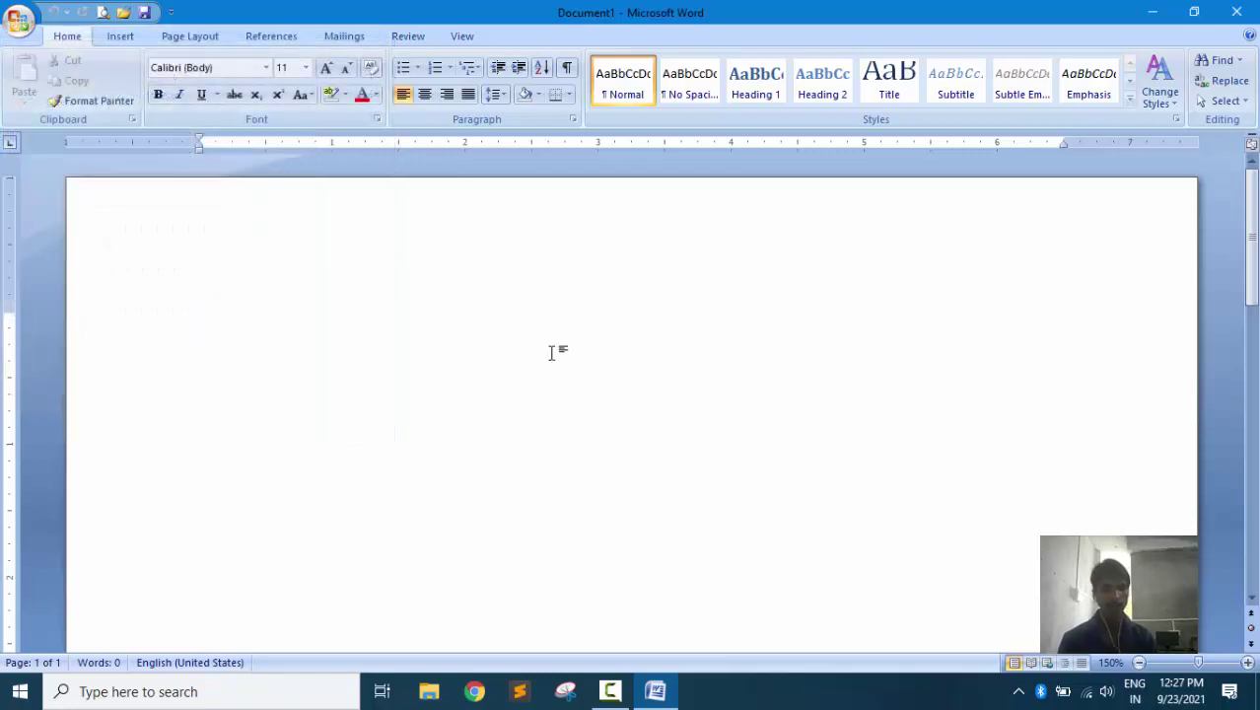
key("alt")
key("f")
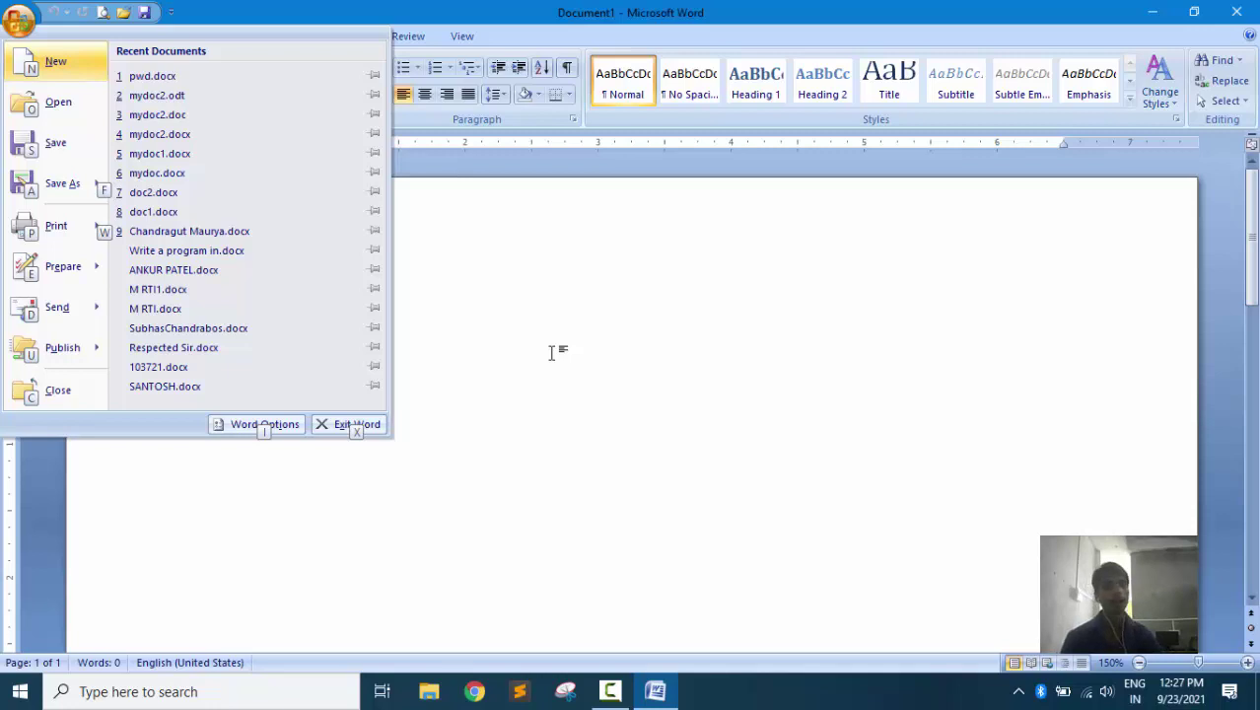
- Preview the Save As and Print submenus, then close the blank Document1
key("f")
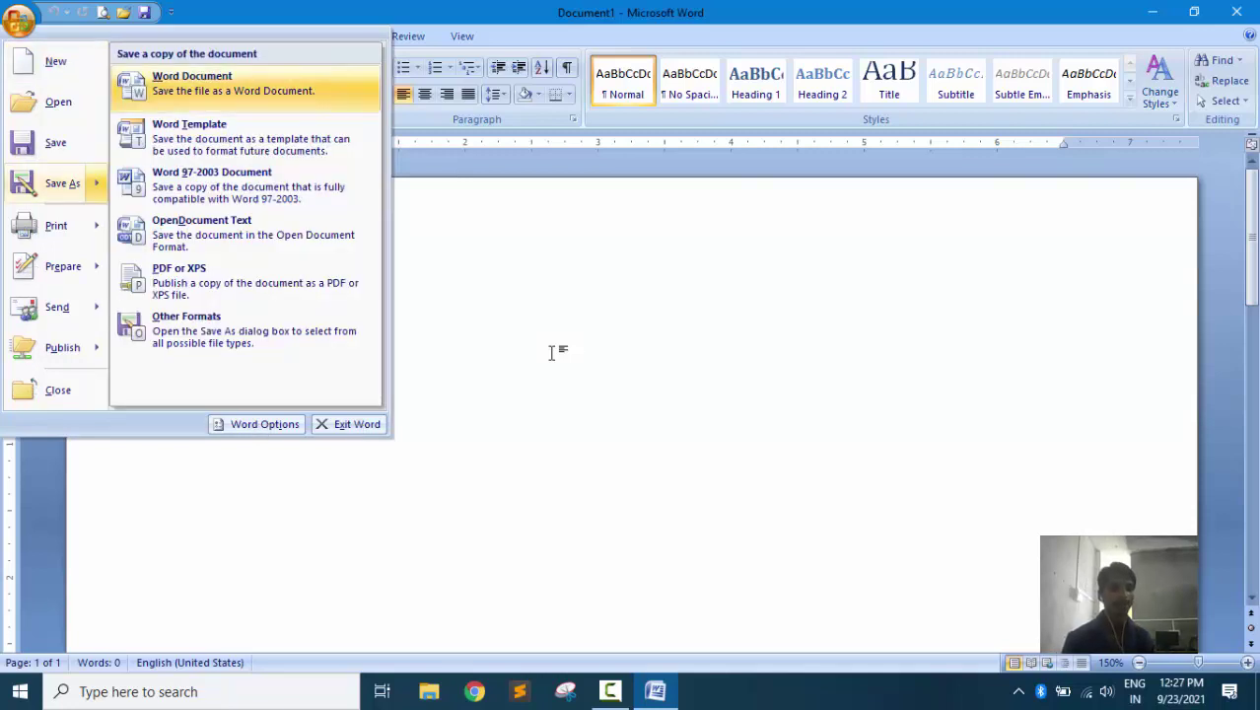
key("Escape")
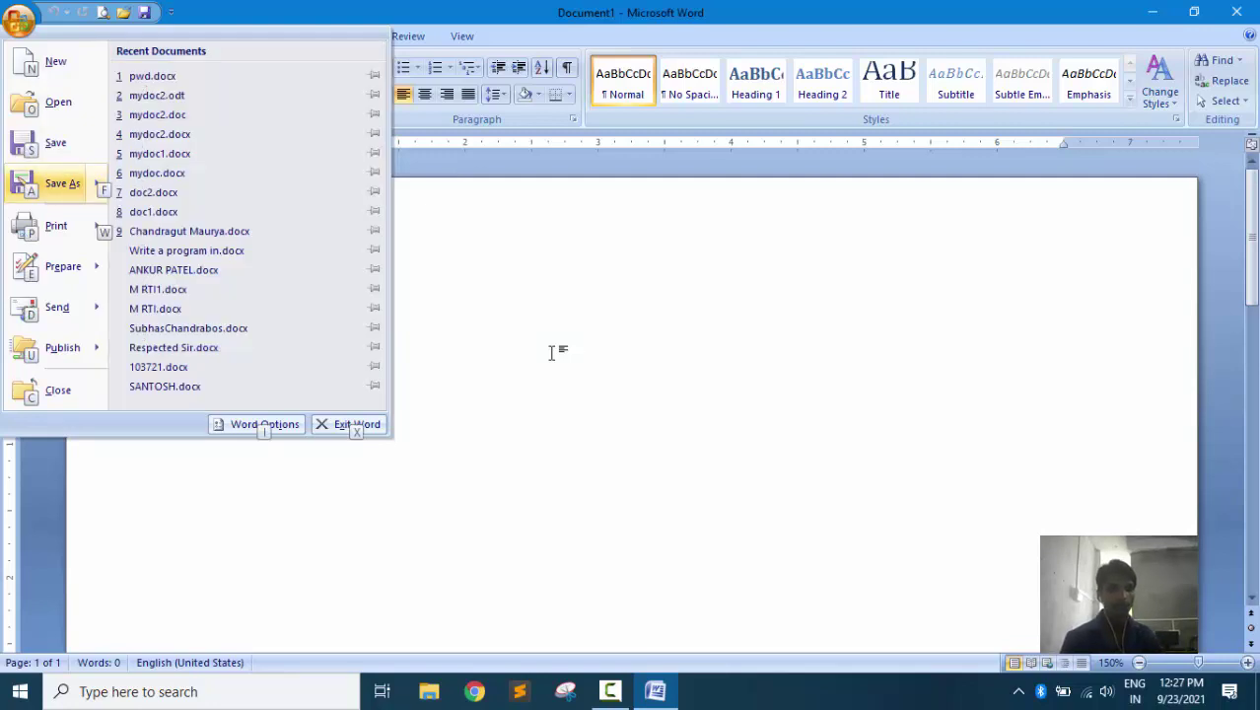
key("f")
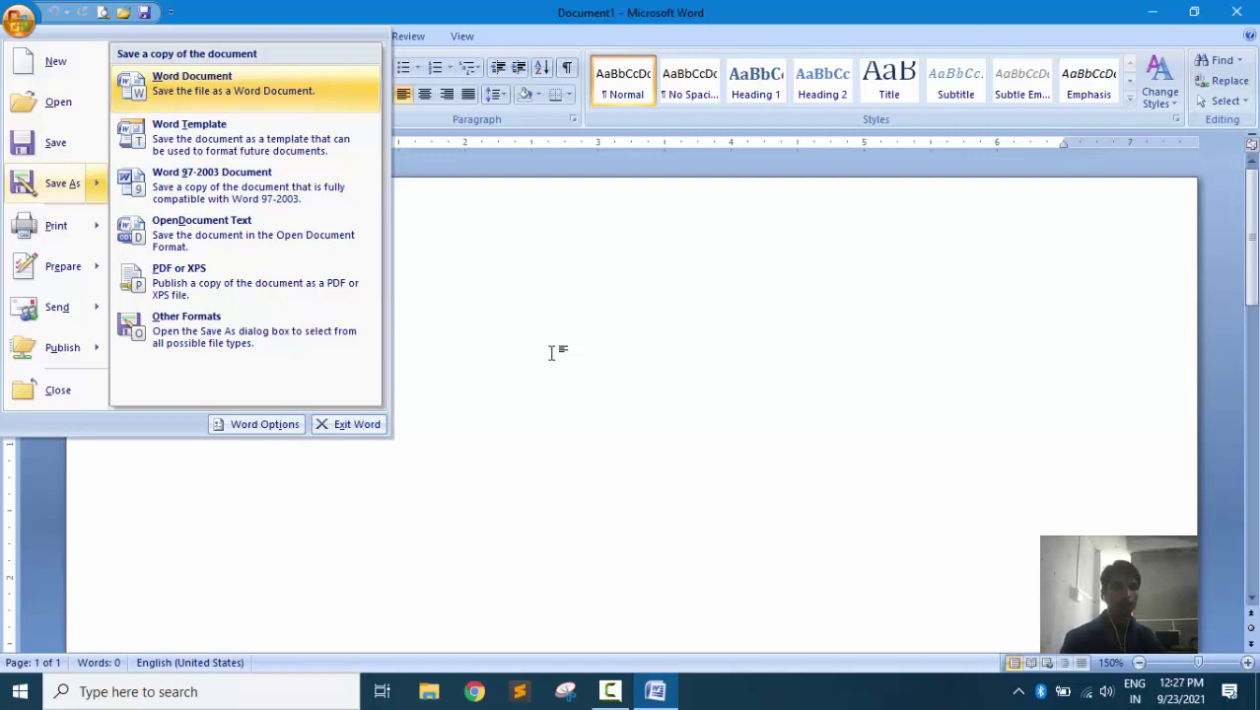
key("Escape")
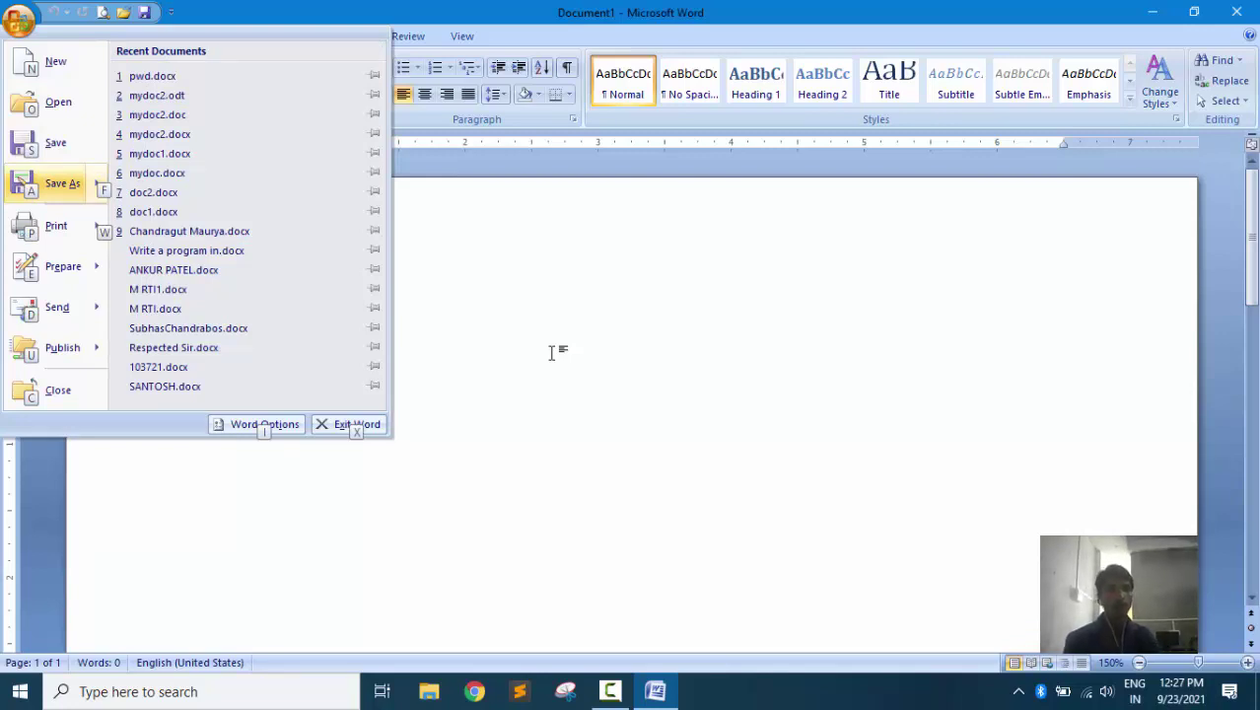
key("w")
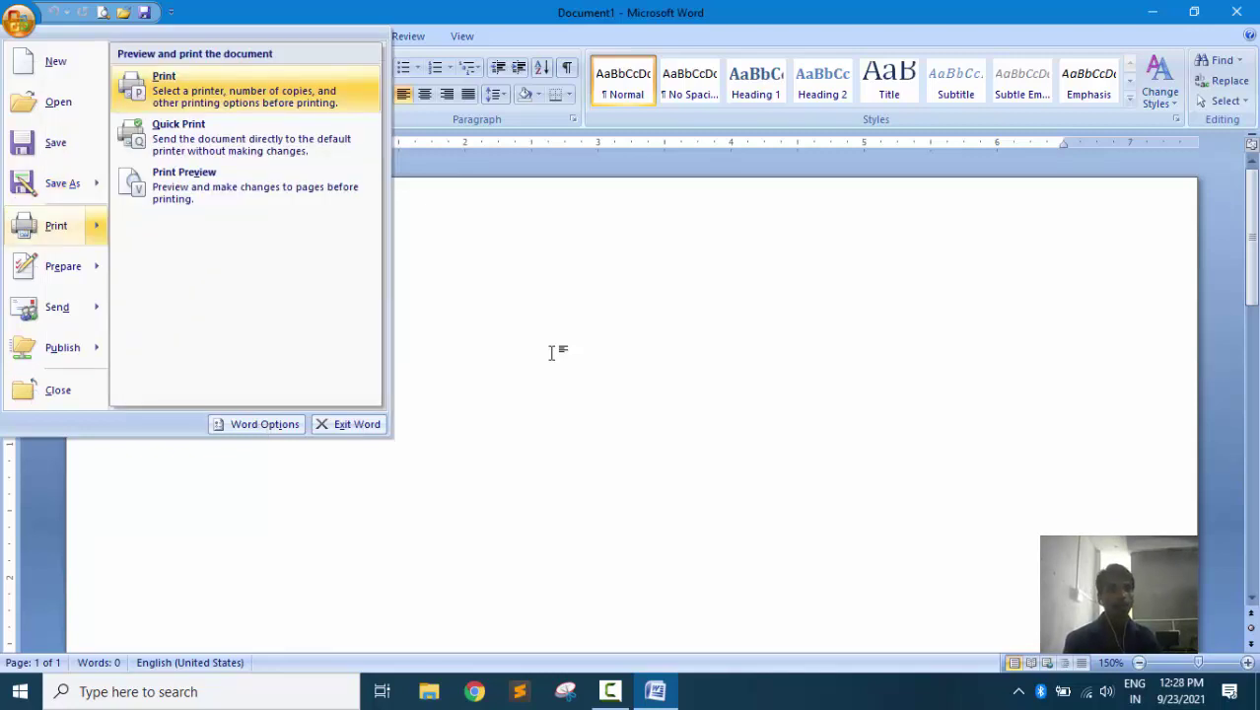
key("Escape")
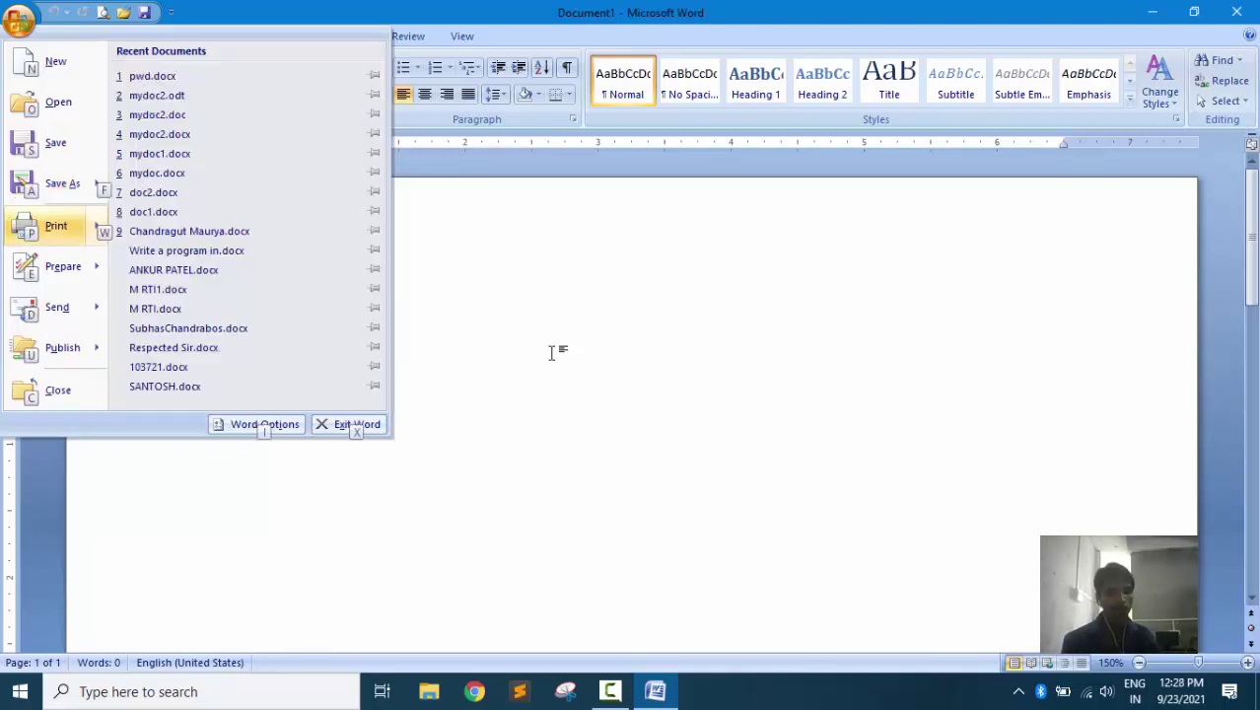
key("c")
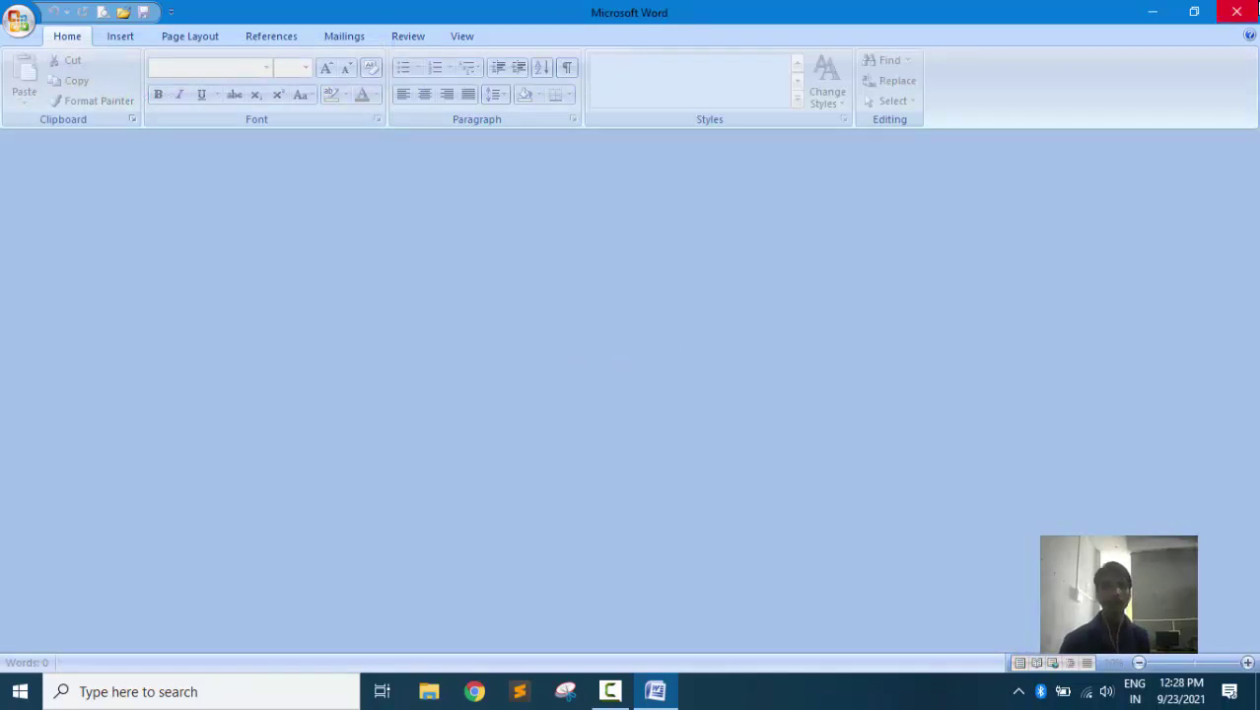
- Exit Word via the title-bar X and relaunch it by searching 'winword'
left_click(1251, 9)
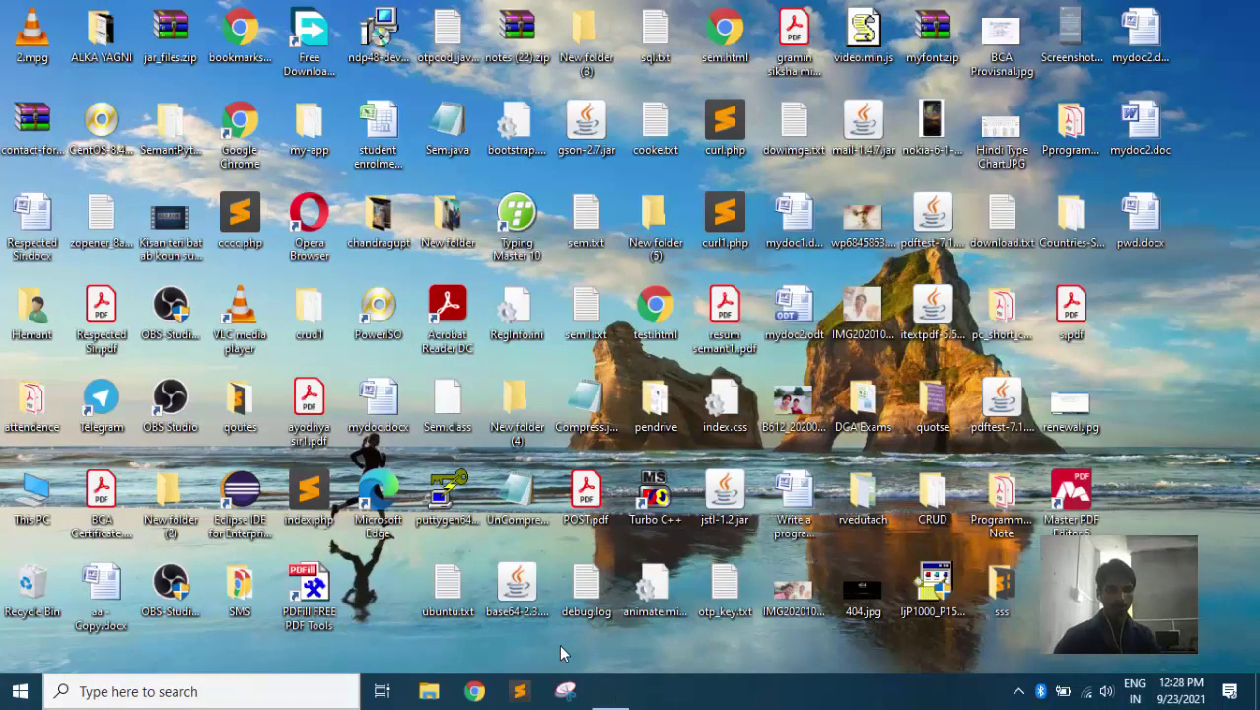
type("winwor")
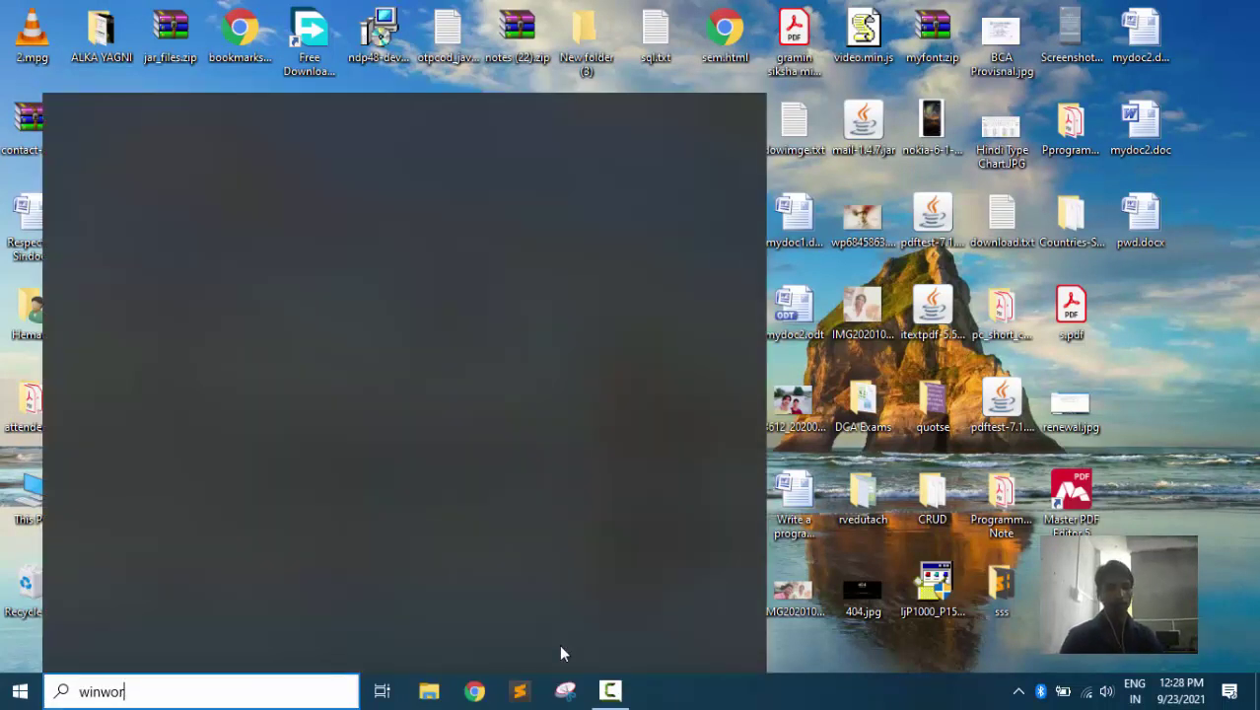
type("d")
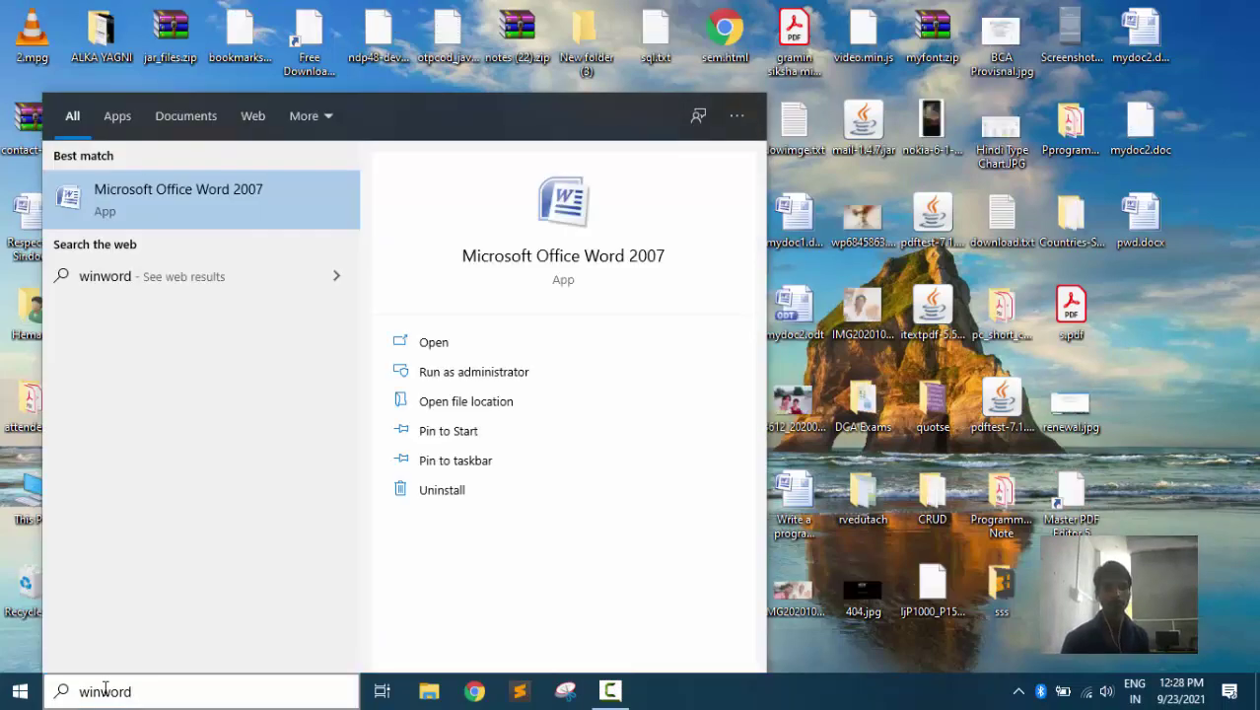
key("Return")
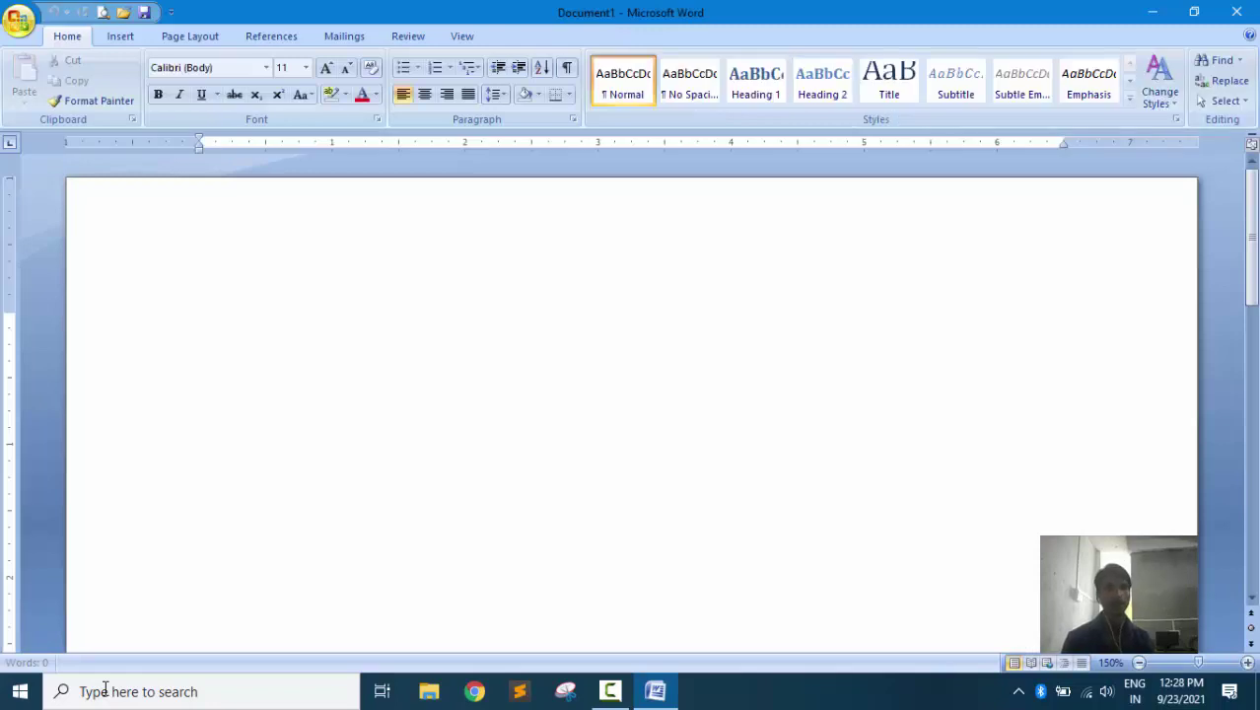
- Exit Word from the Office menu's Exit Word command and relaunch it via 'winword' search
key("alt+f")
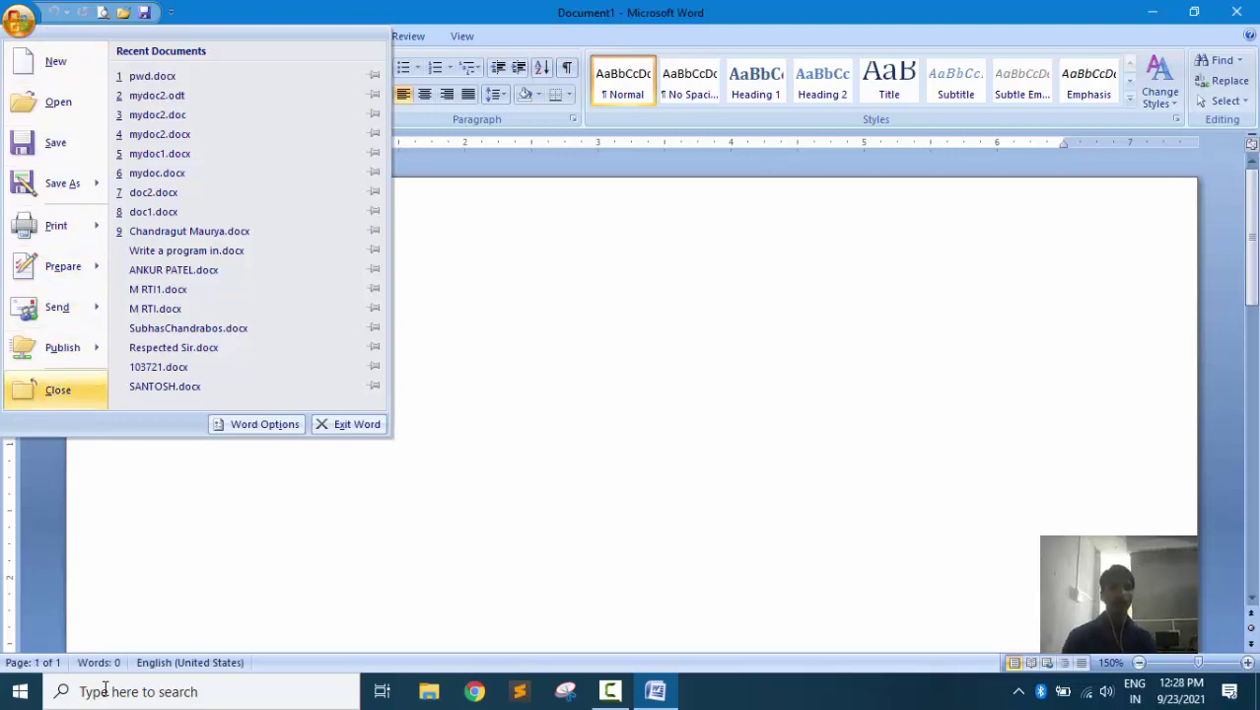
key("Right")
key("Down")
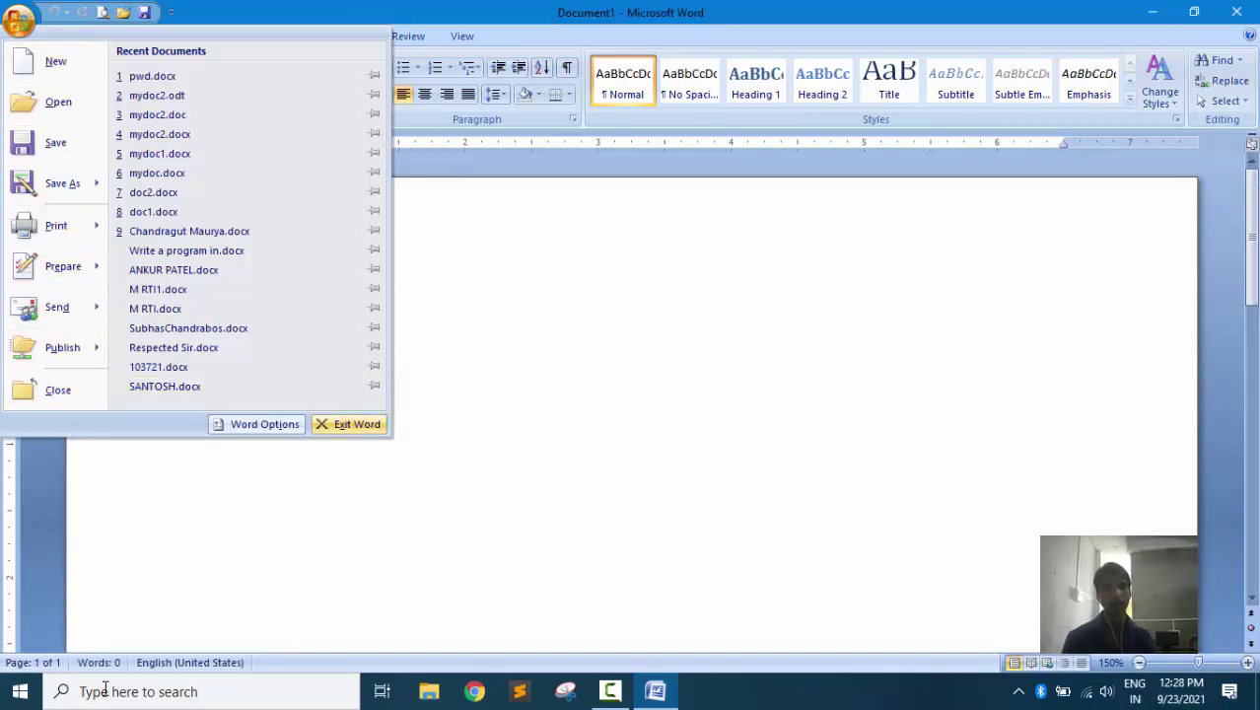
key("Return")
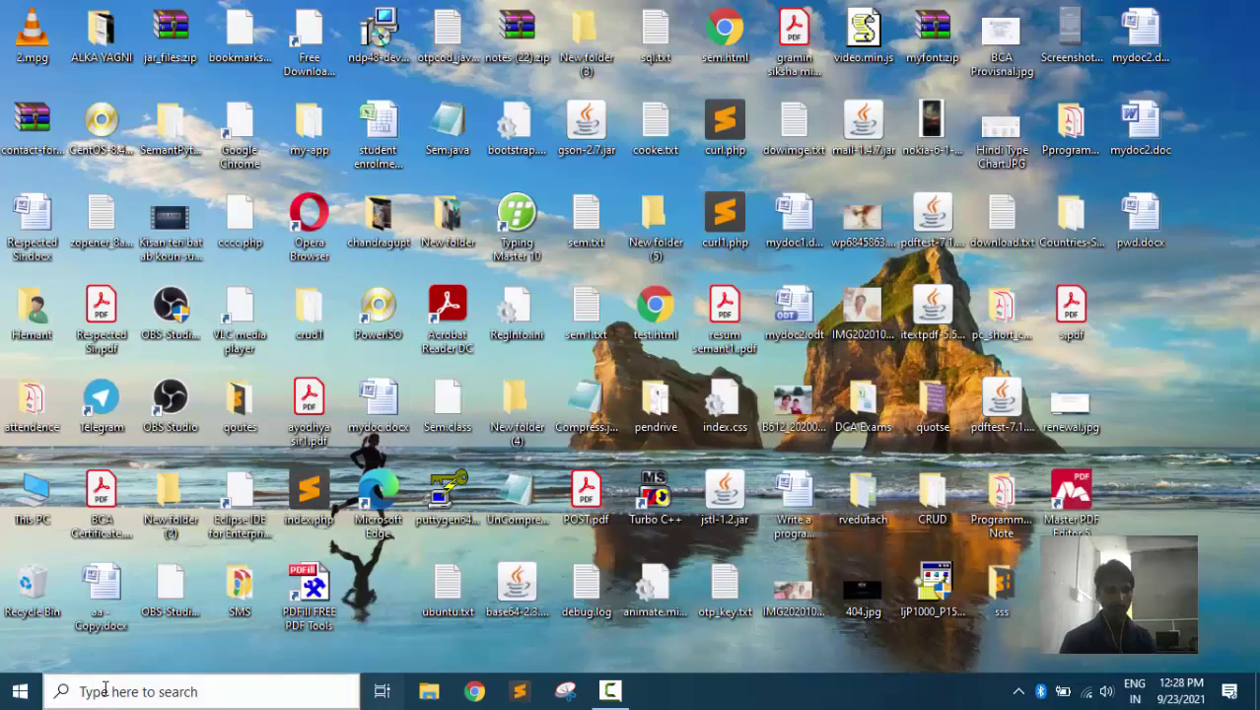
left_click(105, 691)
type("winw")
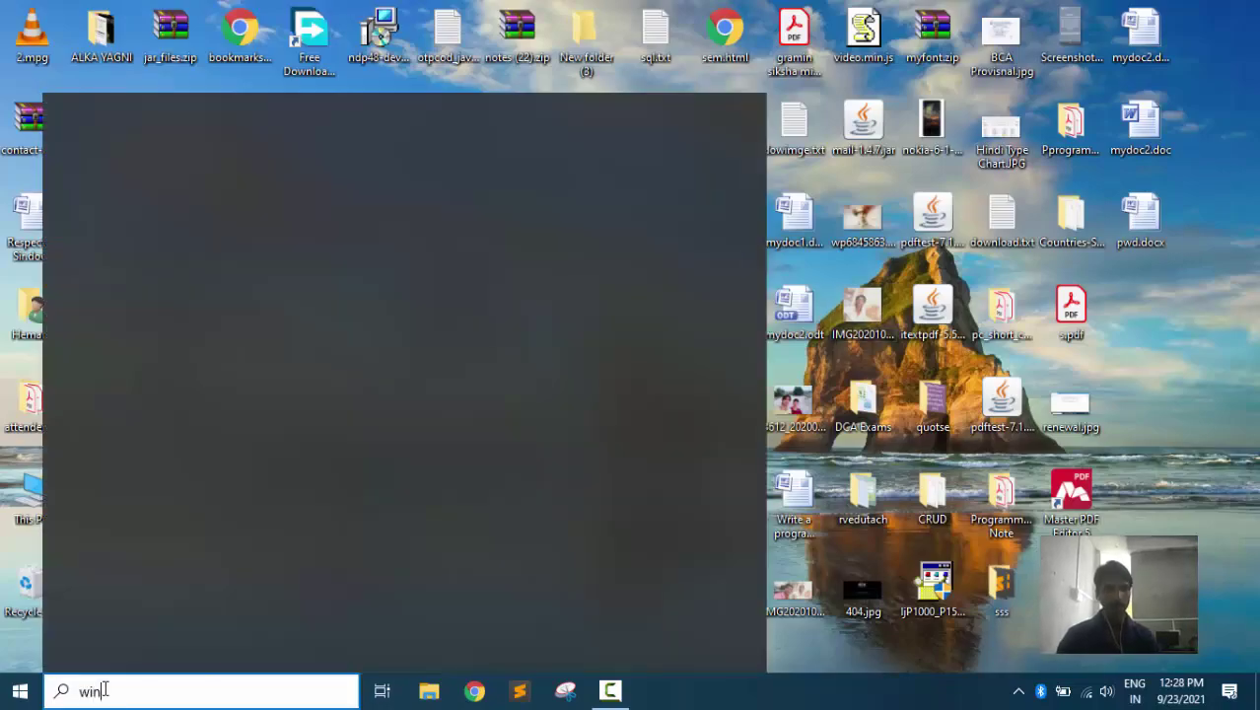
type("ord")
key("Return")
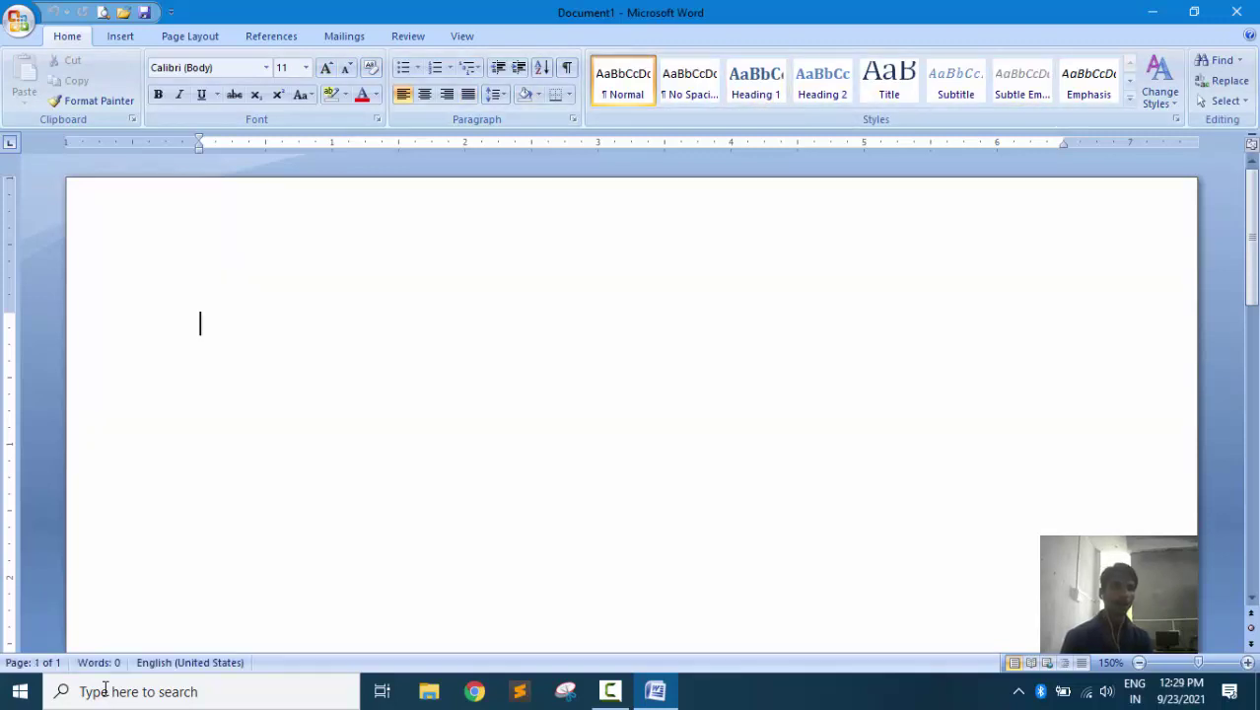
- Dismiss the Office menu and clear Word away, leaving only the Windows desktop
key("alt+f")
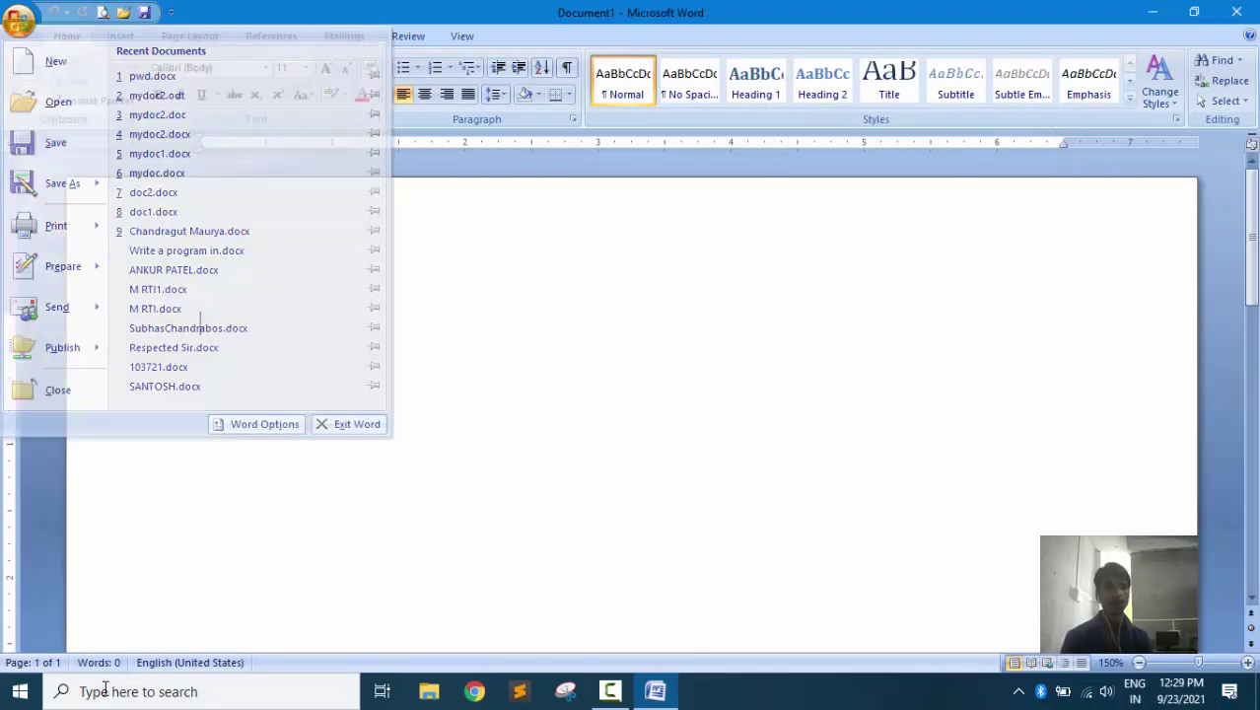
key("Escape")
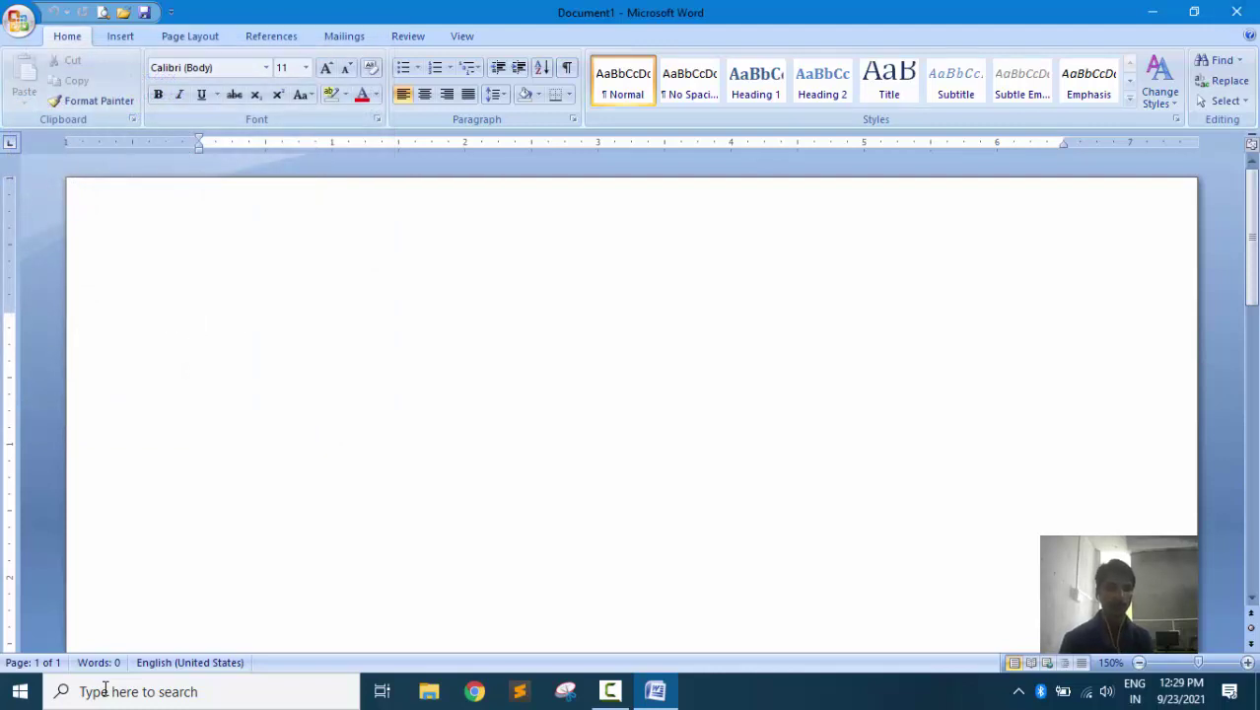
key("super+d")
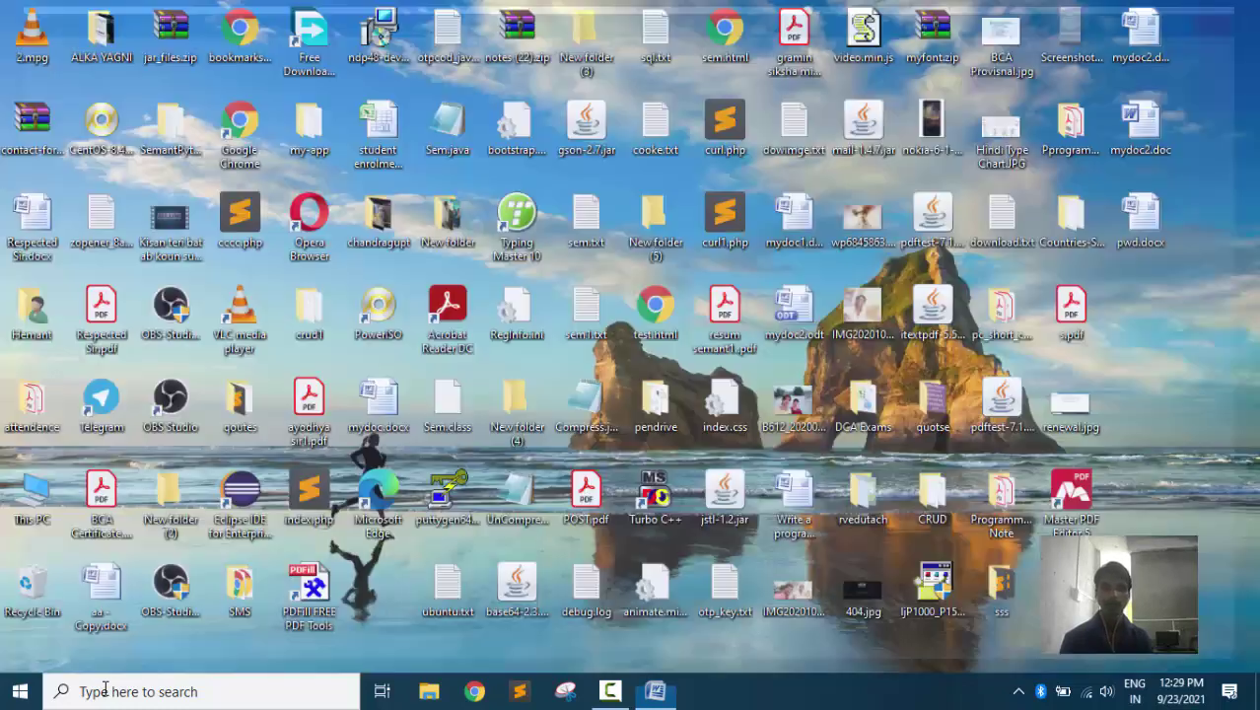